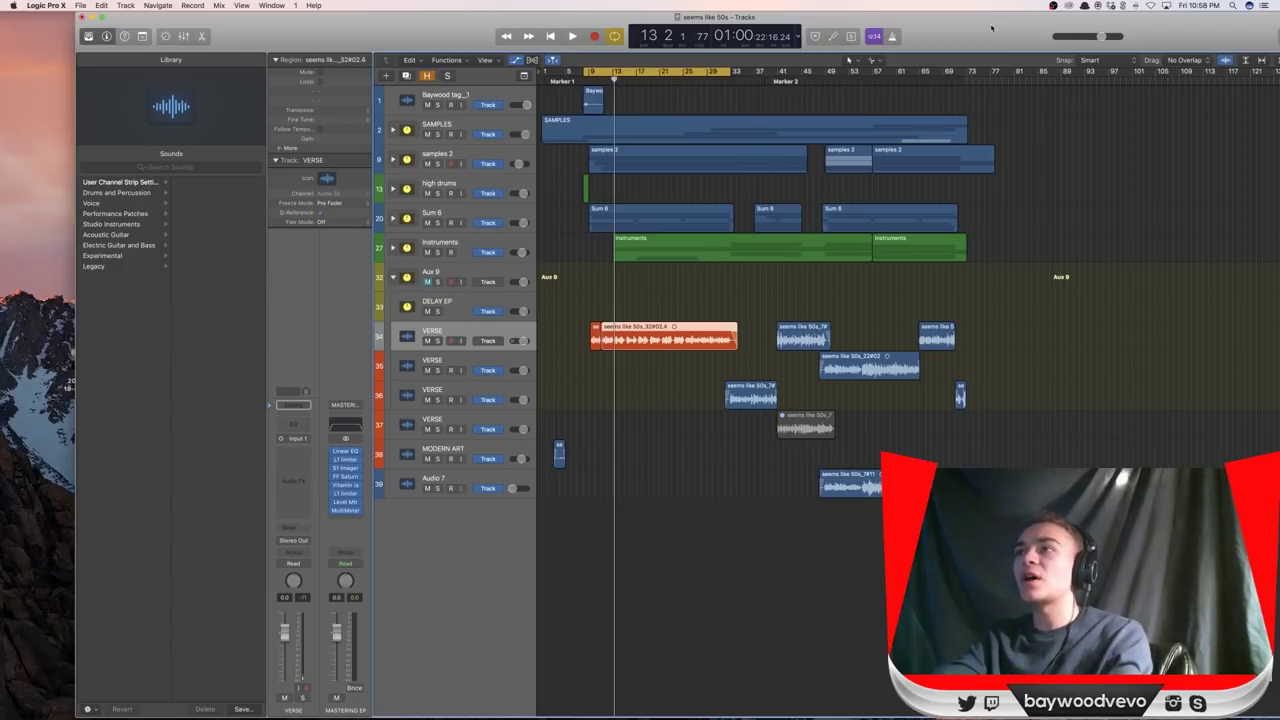
Unmute the Aux 9 vocal stack and play the song through the start of the verse.
{"action": "left_click_drag", "start_coordinate": [994, 22], "coordinate": [960, 22]}
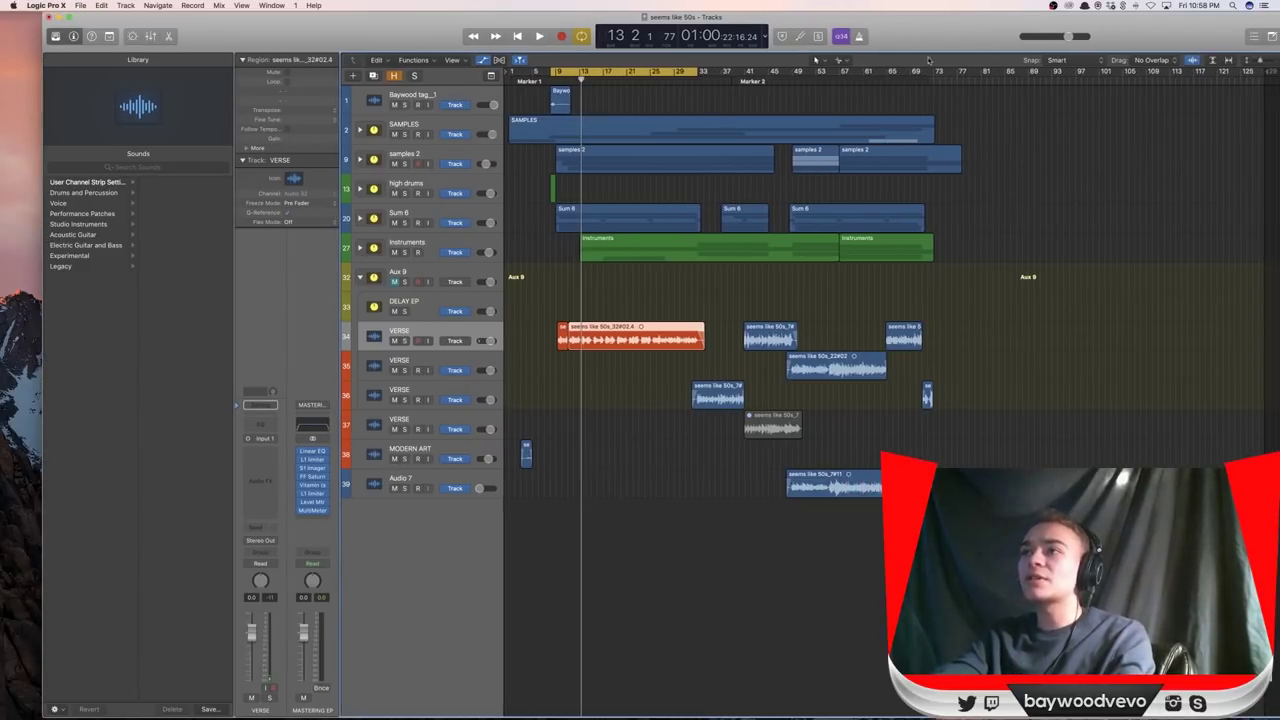
{"action": "left_click", "coordinate": [436, 282]}
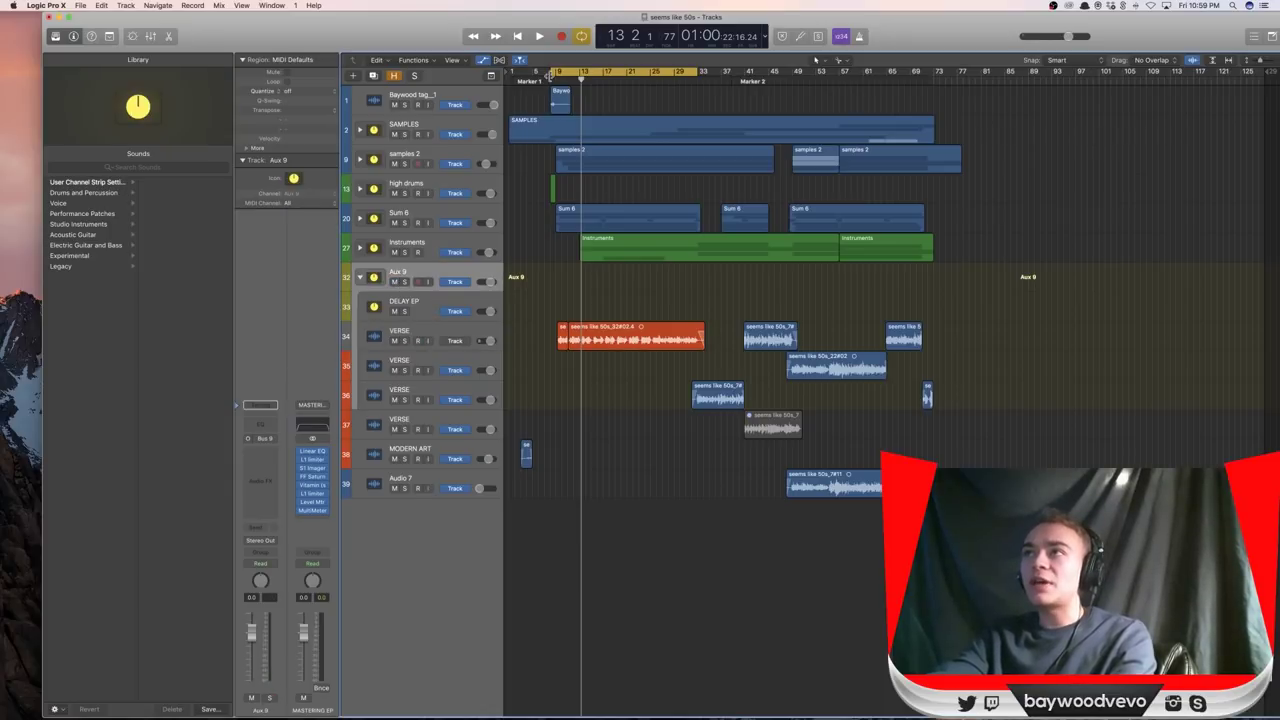
{"action": "left_click_drag", "start_coordinate": [550, 75], "coordinate": [551, 74]}
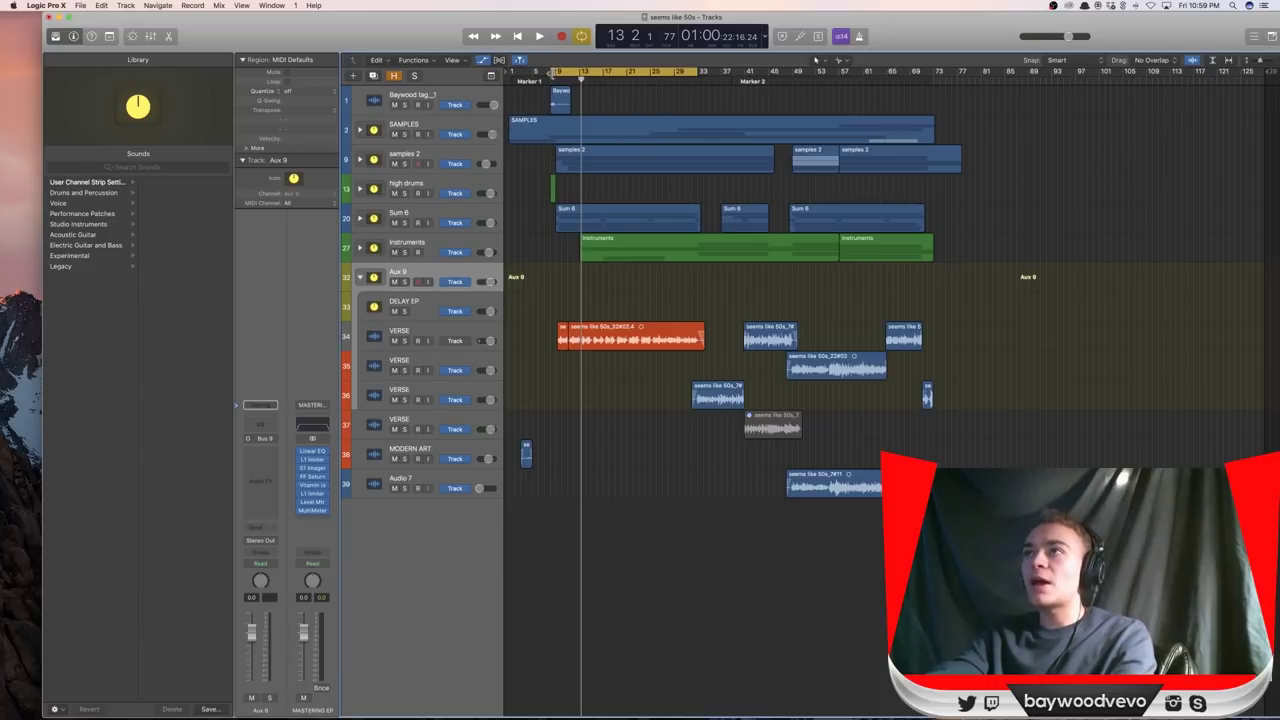
{"action": "key", "text": "space"}
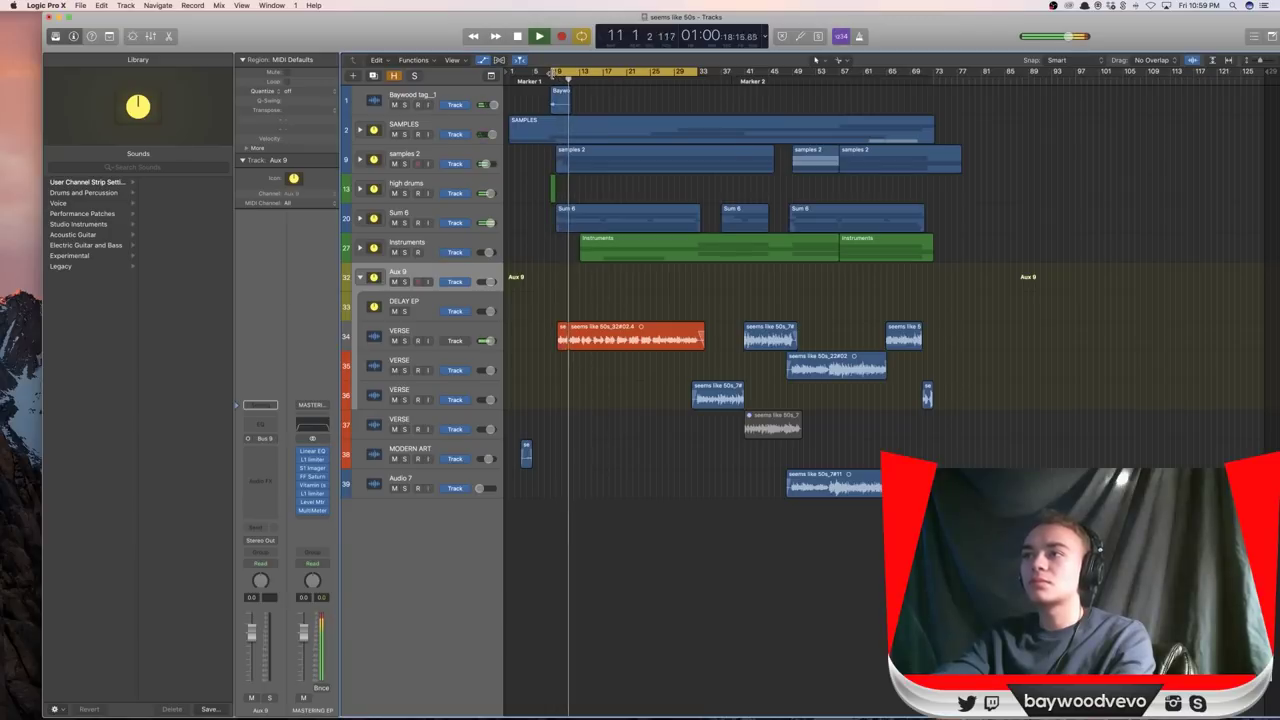
{"action": "left_click_drag", "start_coordinate": [420, 37], "coordinate": [388, 37]}
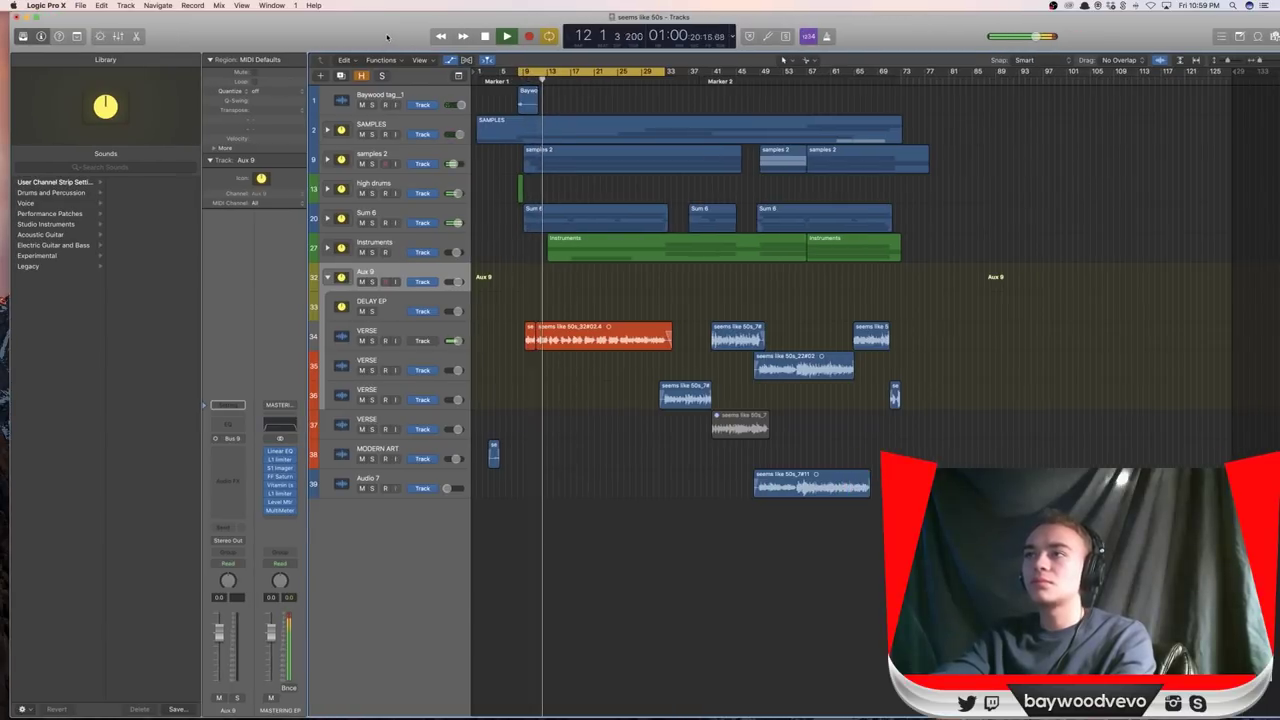
{"action": "key", "text": "space"}
Shorten the start of the cycle range slightly, near bar 9, and turn off the automation display on the tracks.
{"action": "left_click_drag", "start_coordinate": [518, 72], "coordinate": [530, 74]}
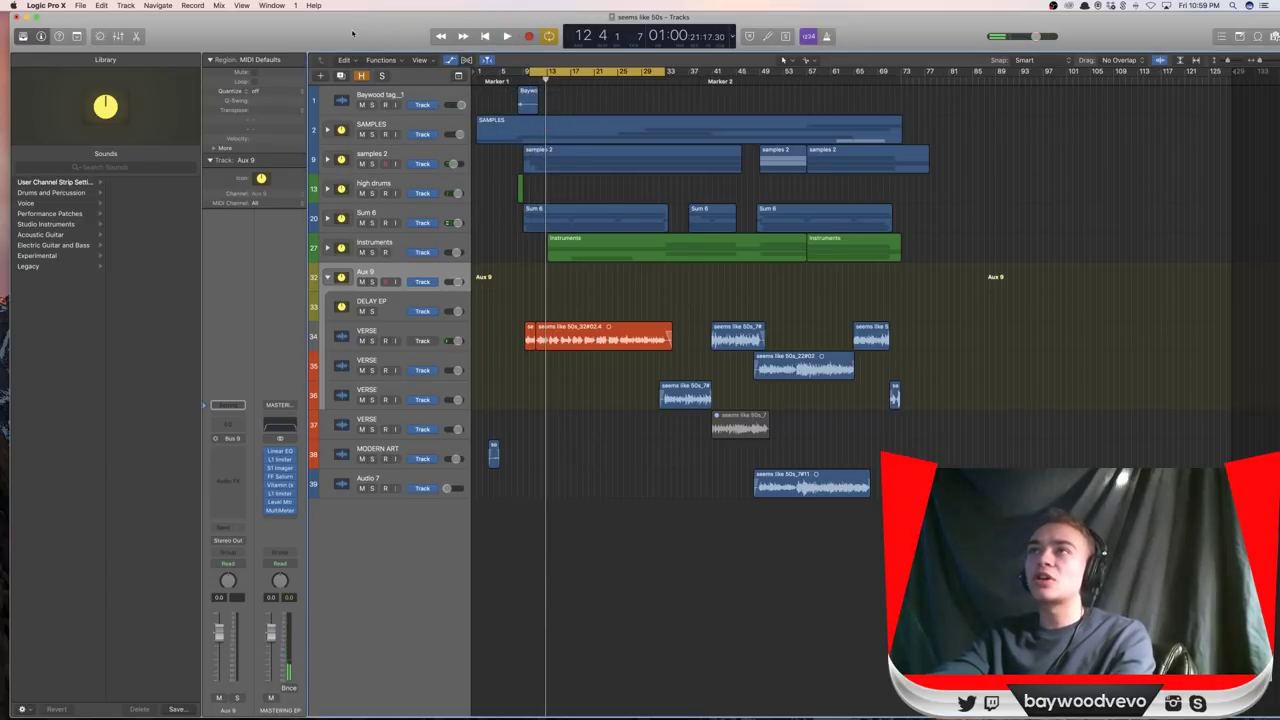
{"action": "left_click_drag", "start_coordinate": [353, 18], "coordinate": [315, 18]}
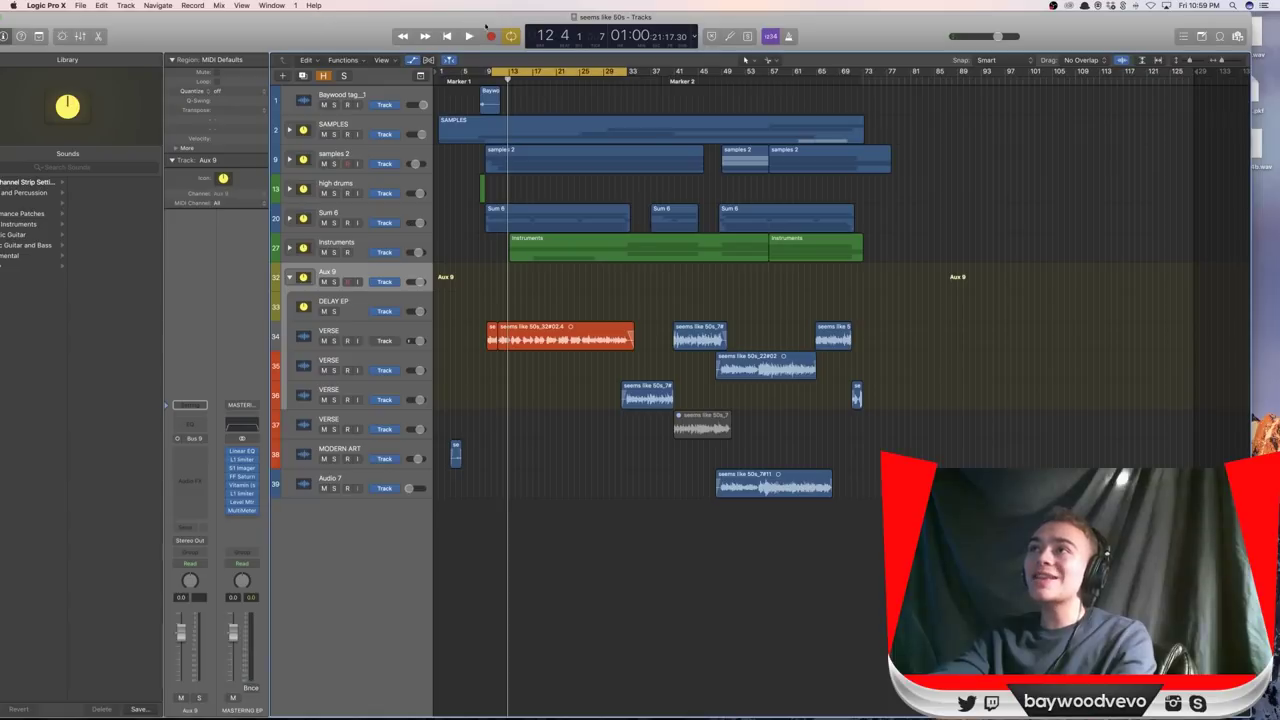
{"action": "left_click_drag", "start_coordinate": [509, 25], "coordinate": [493, 24]}
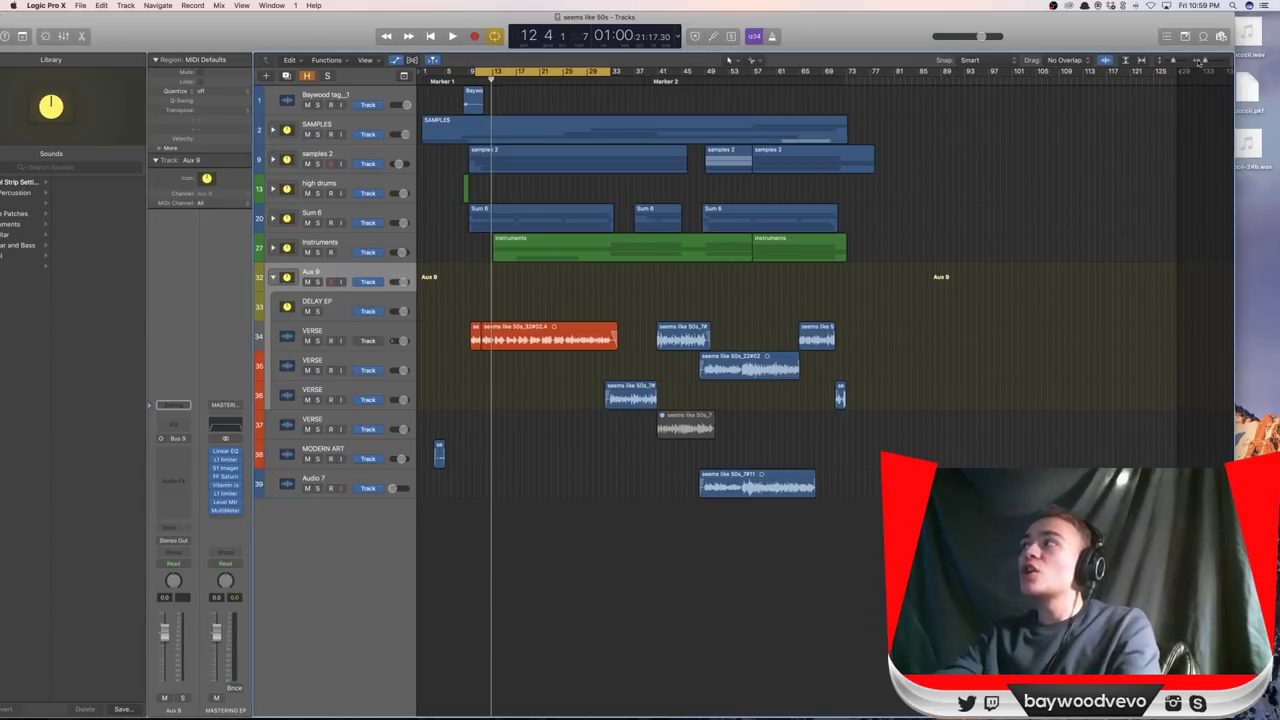
{"action": "left_click", "coordinate": [396, 60]}
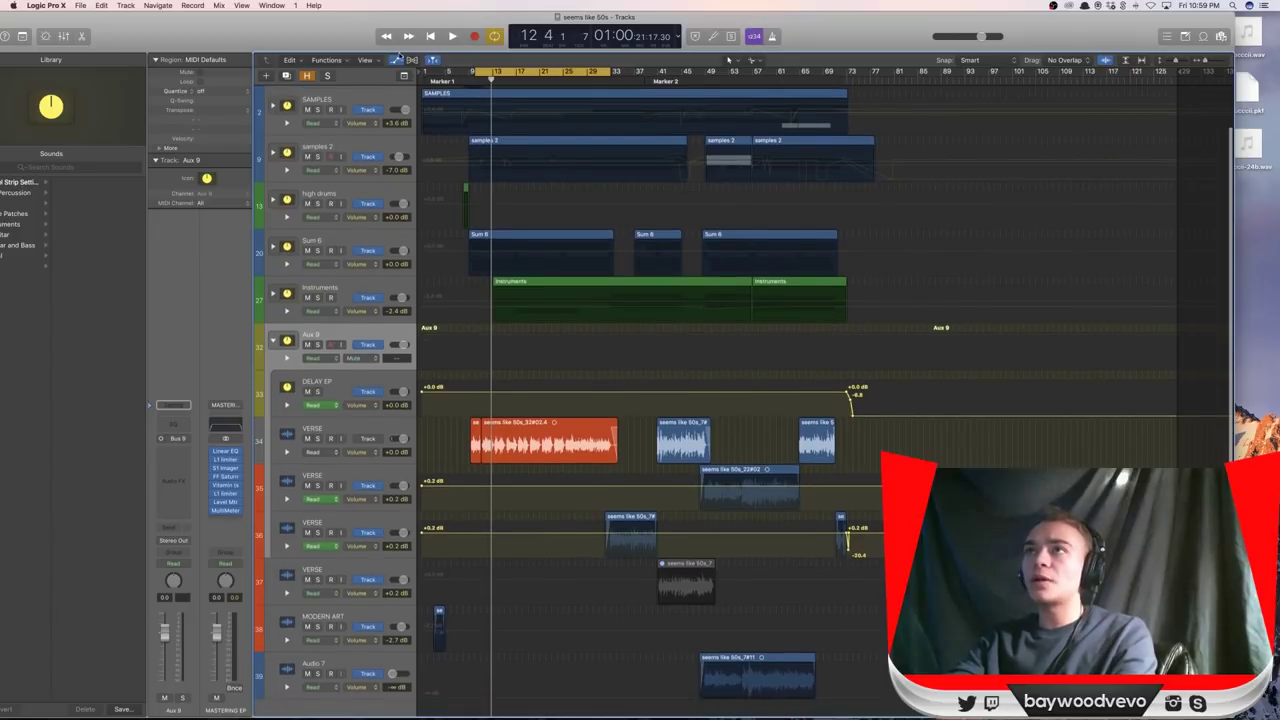
{"action": "left_click", "coordinate": [397, 60]}
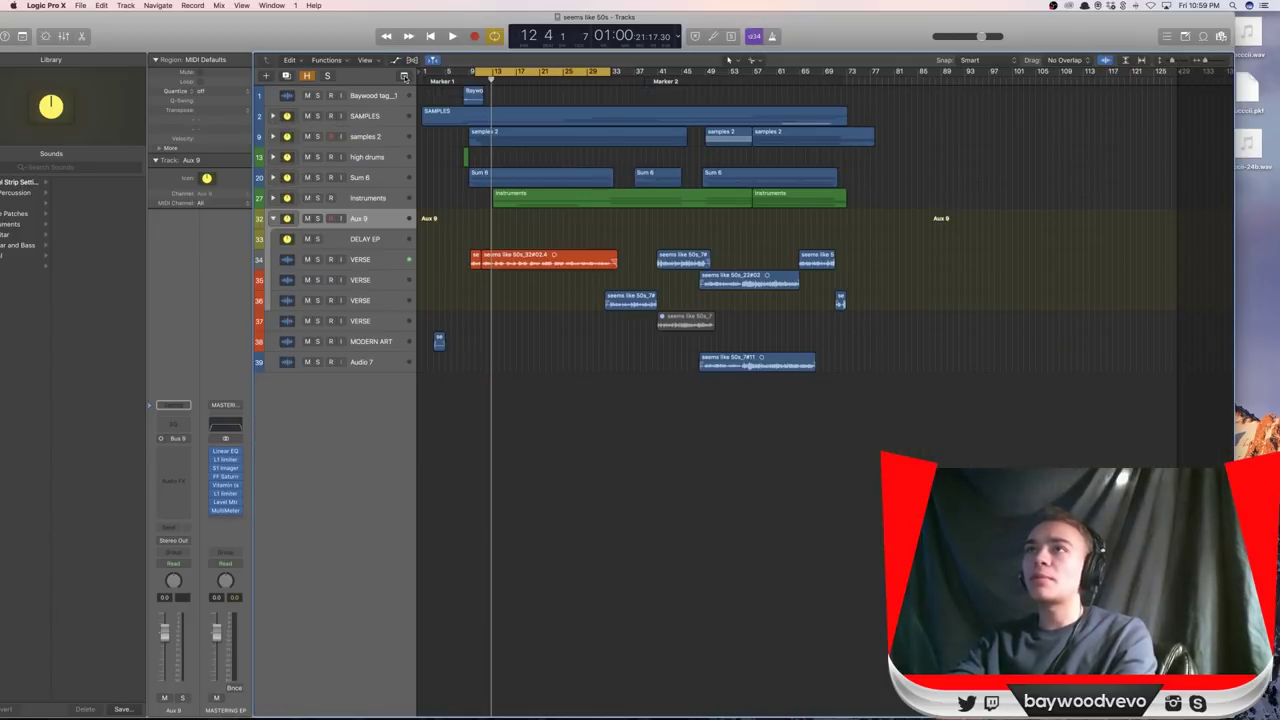
Examine the contents of the SAMPLES, samples 2, high drums, Sum 6 and Instruments track stacks one after another.
{"action": "left_click", "coordinate": [273, 116]}
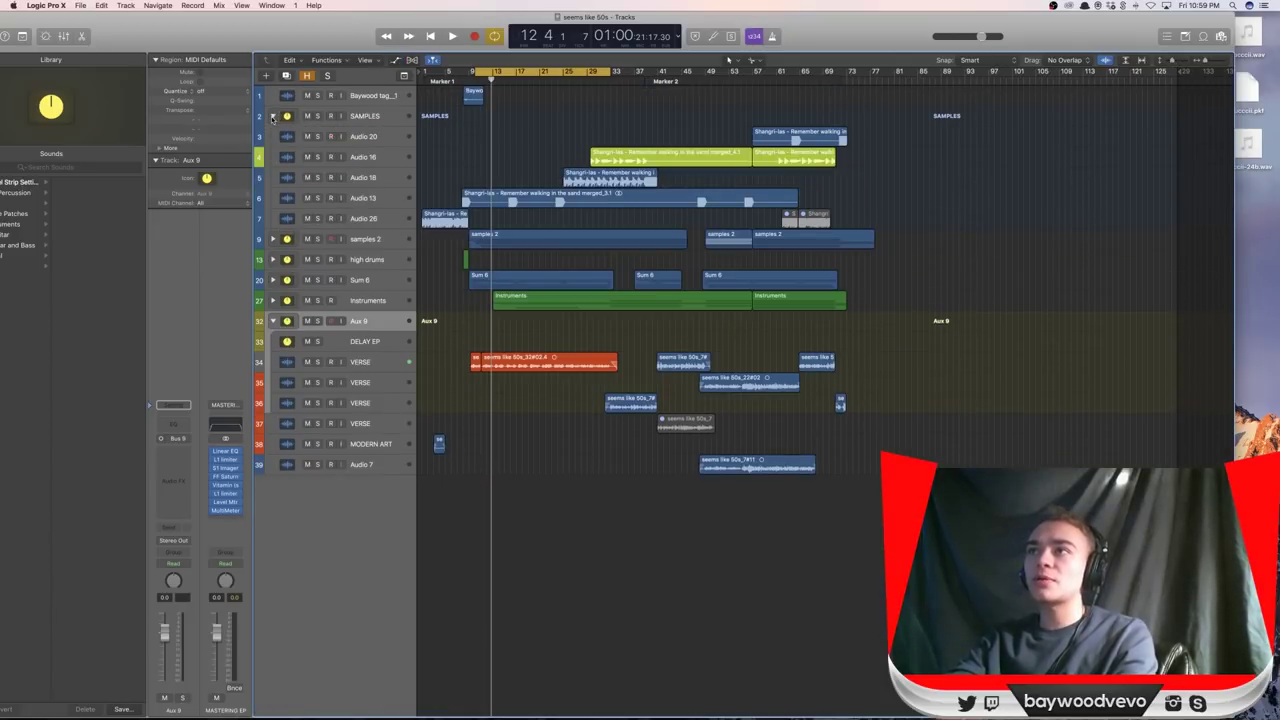
{"action": "left_click", "coordinate": [273, 116]}
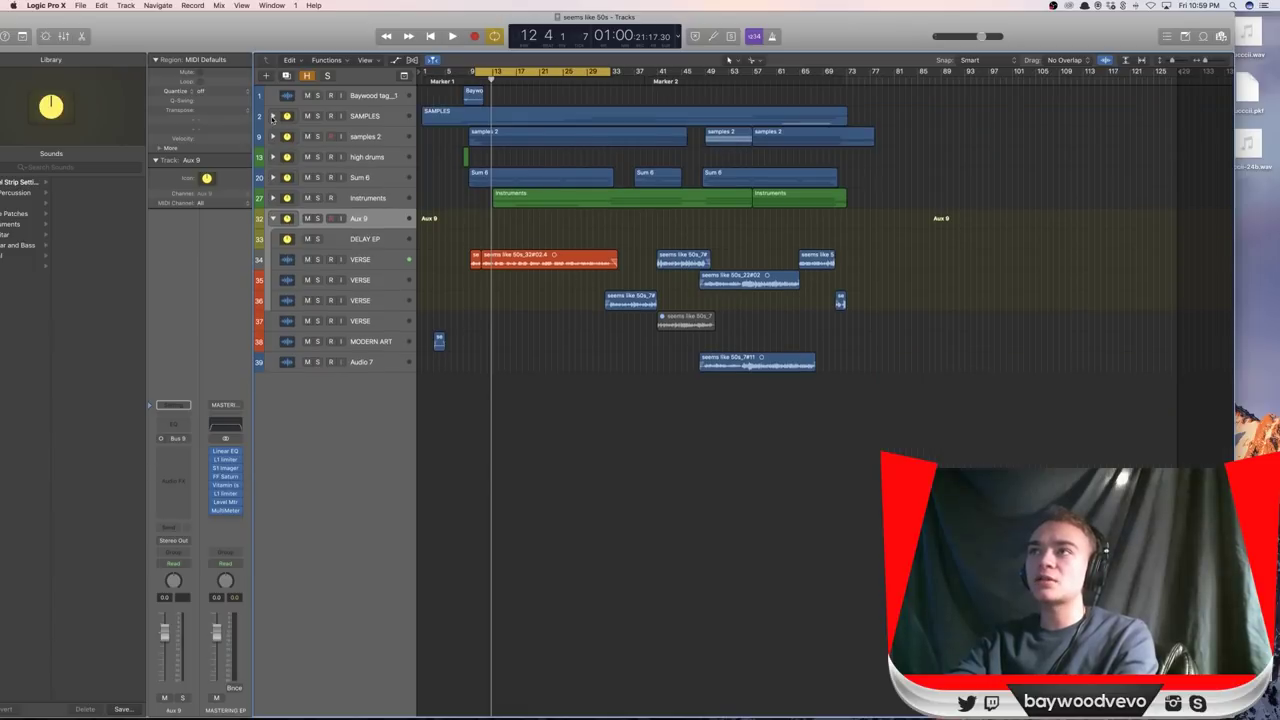
{"action": "left_click", "coordinate": [273, 136]}
{"action": "left_click", "coordinate": [273, 136]}
{"action": "left_click", "coordinate": [273, 157]}
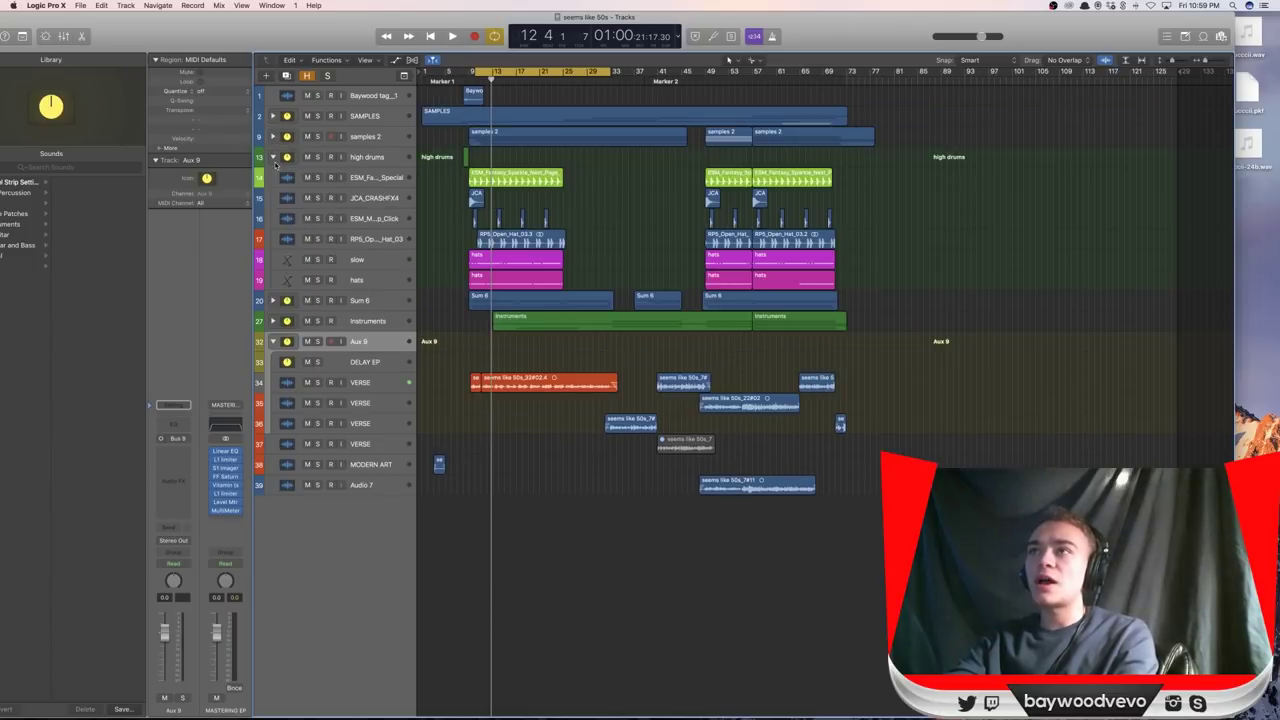
{"action": "left_click", "coordinate": [273, 157]}
{"action": "left_click", "coordinate": [273, 178]}
{"action": "left_click", "coordinate": [273, 178]}
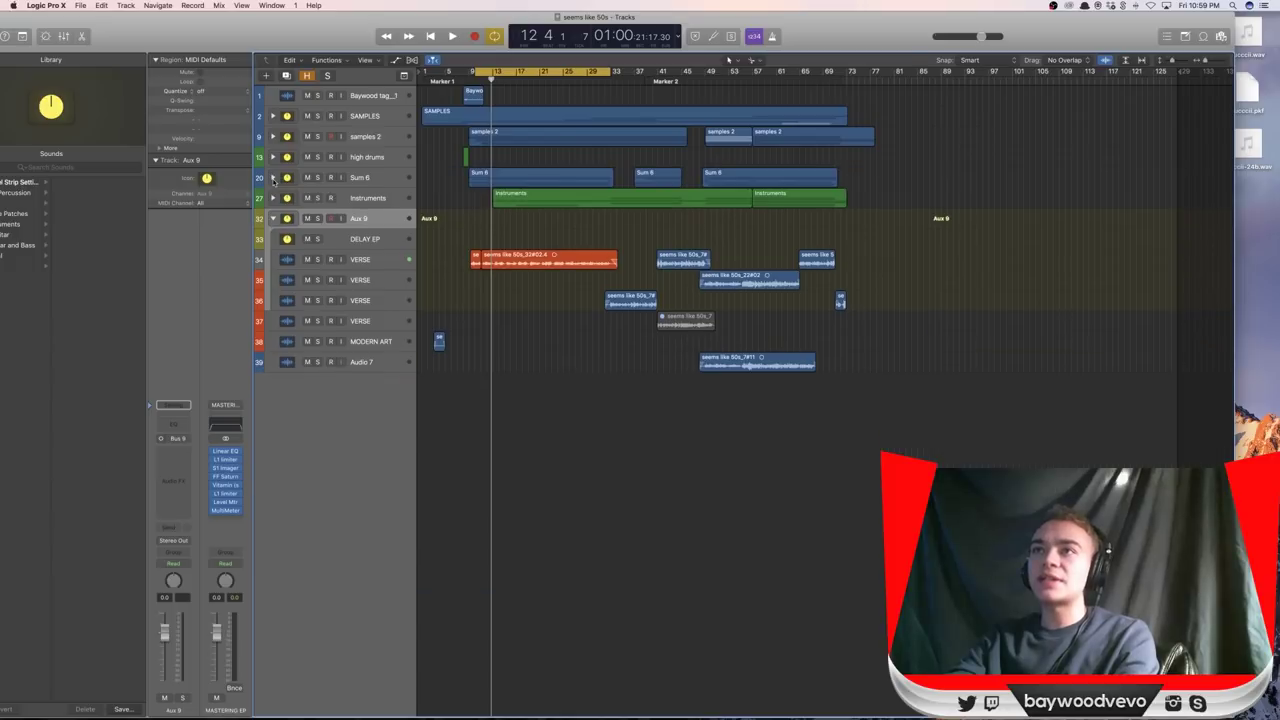
{"action": "left_click", "coordinate": [273, 198]}
{"action": "left_click", "coordinate": [273, 198]}
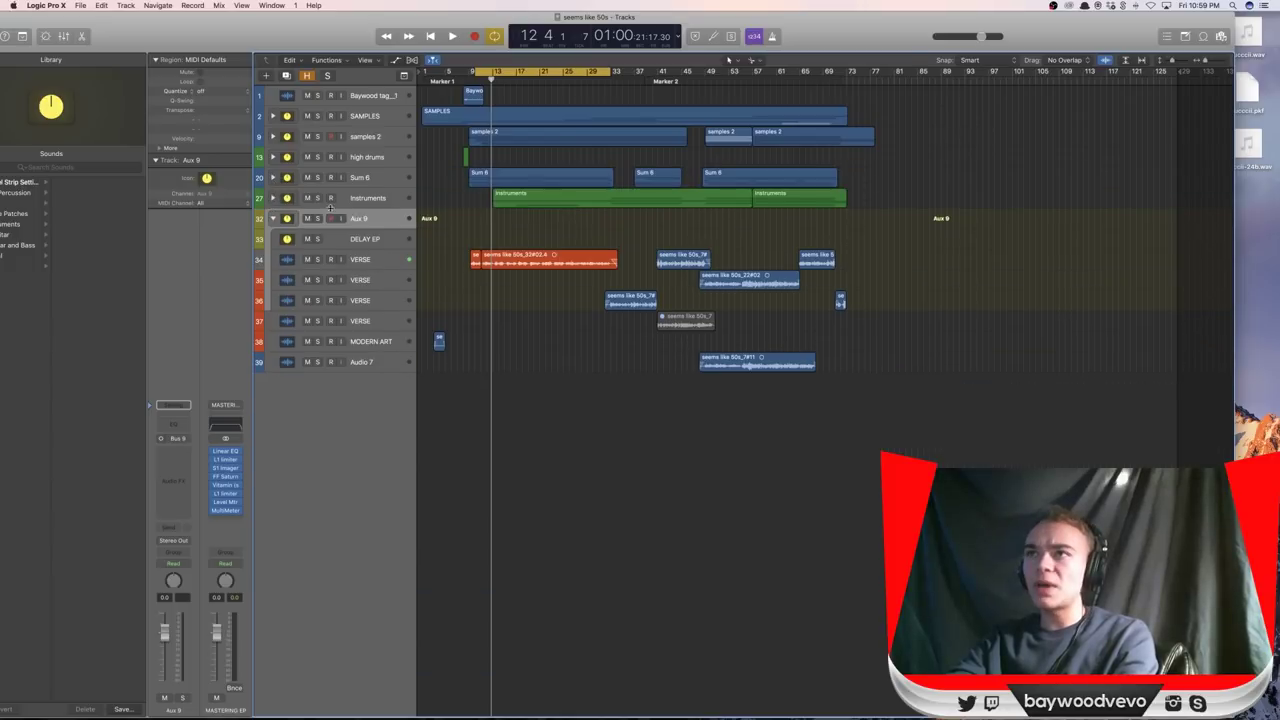
Solo the first VERSE track inside the Aux 9 stack, select it and listen to its opening bars.
{"action": "left_click_drag", "start_coordinate": [335, 50], "coordinate": [355, 50]}
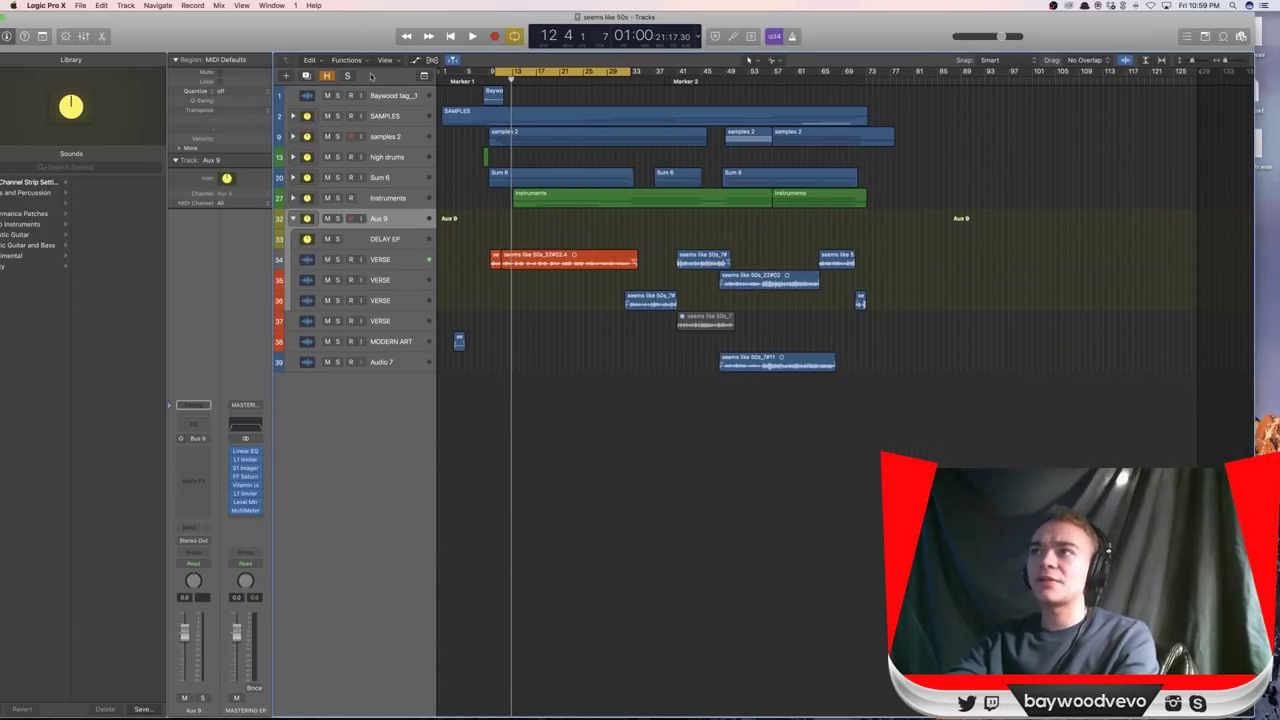
{"action": "left_click", "coordinate": [337, 219]}
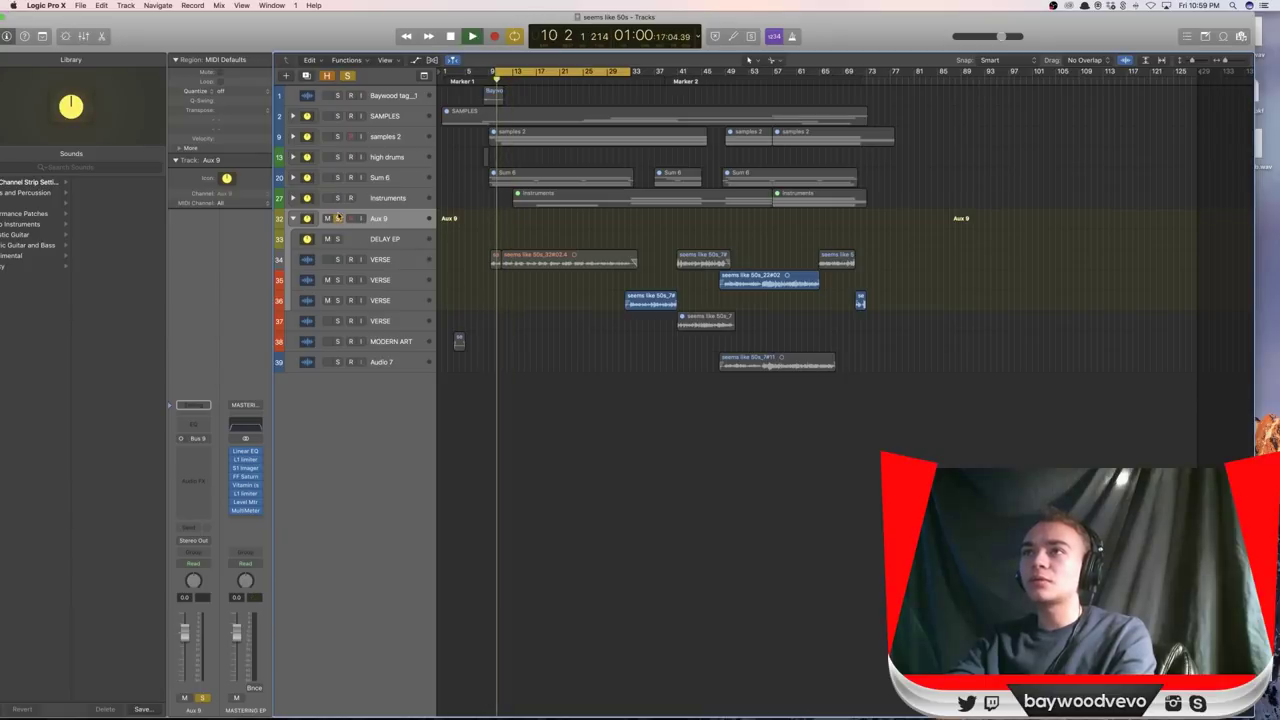
{"action": "left_click", "coordinate": [337, 219]}
{"action": "left_click", "coordinate": [338, 260]}
{"action": "key", "text": "space"}
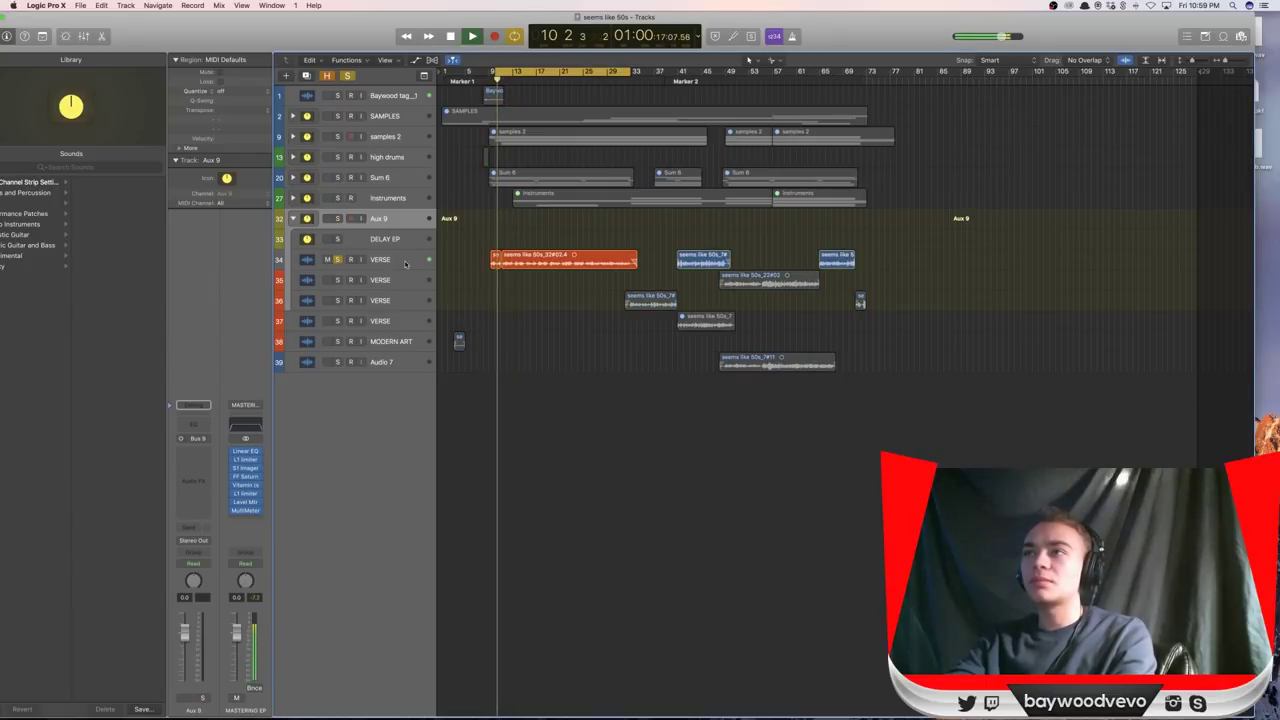
{"action": "left_click", "coordinate": [385, 260]}
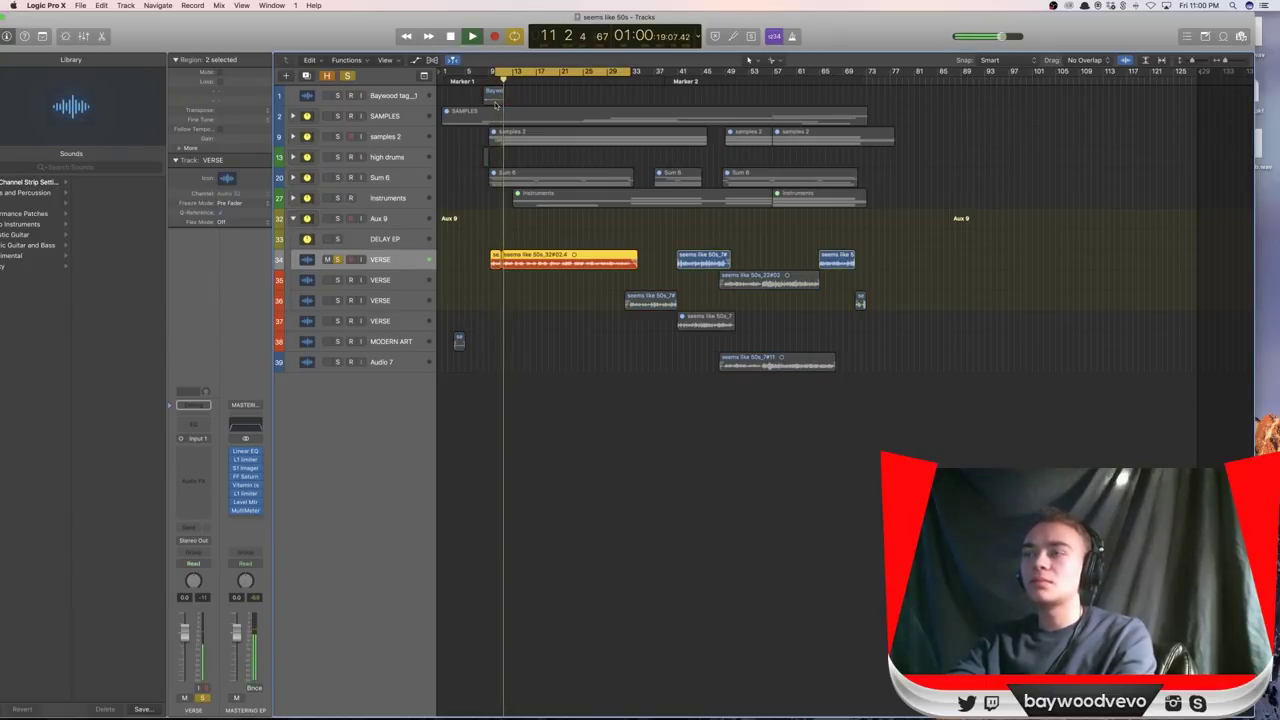
{"action": "key", "text": "space"}
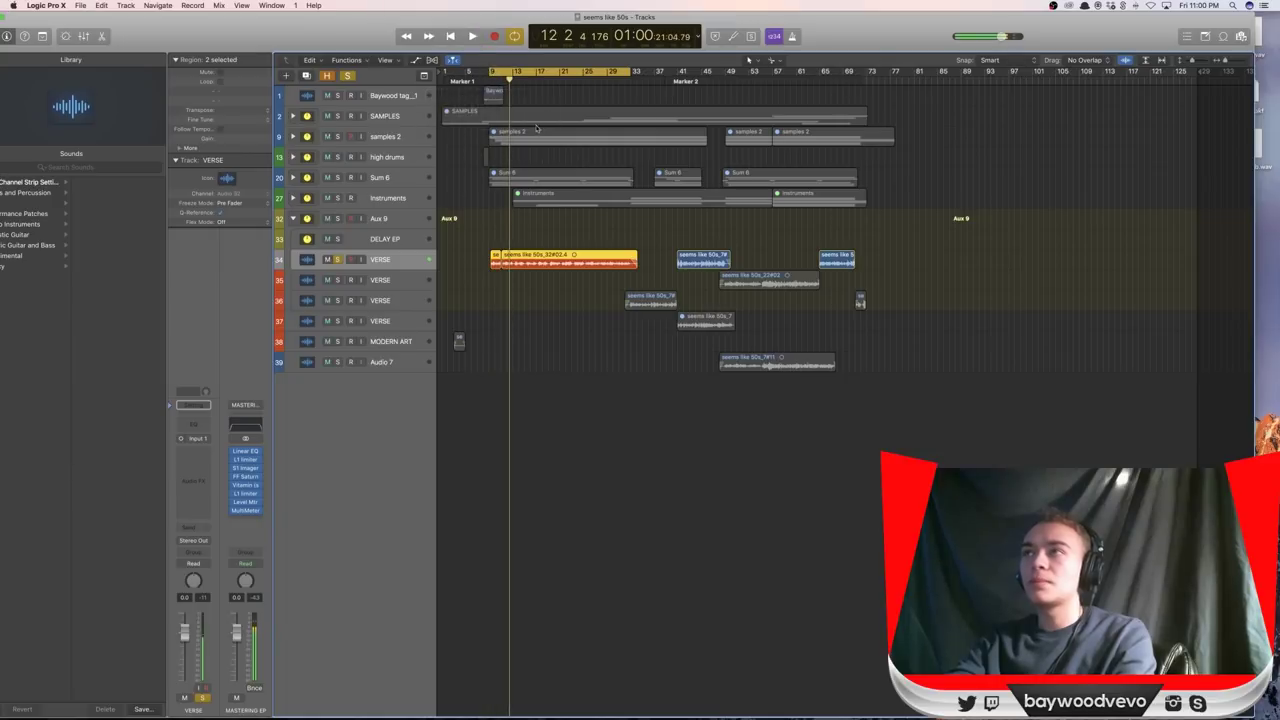
Zoom in on the selected VERSE regions and switch the project window to full screen.
{"action": "key", "text": "z"}
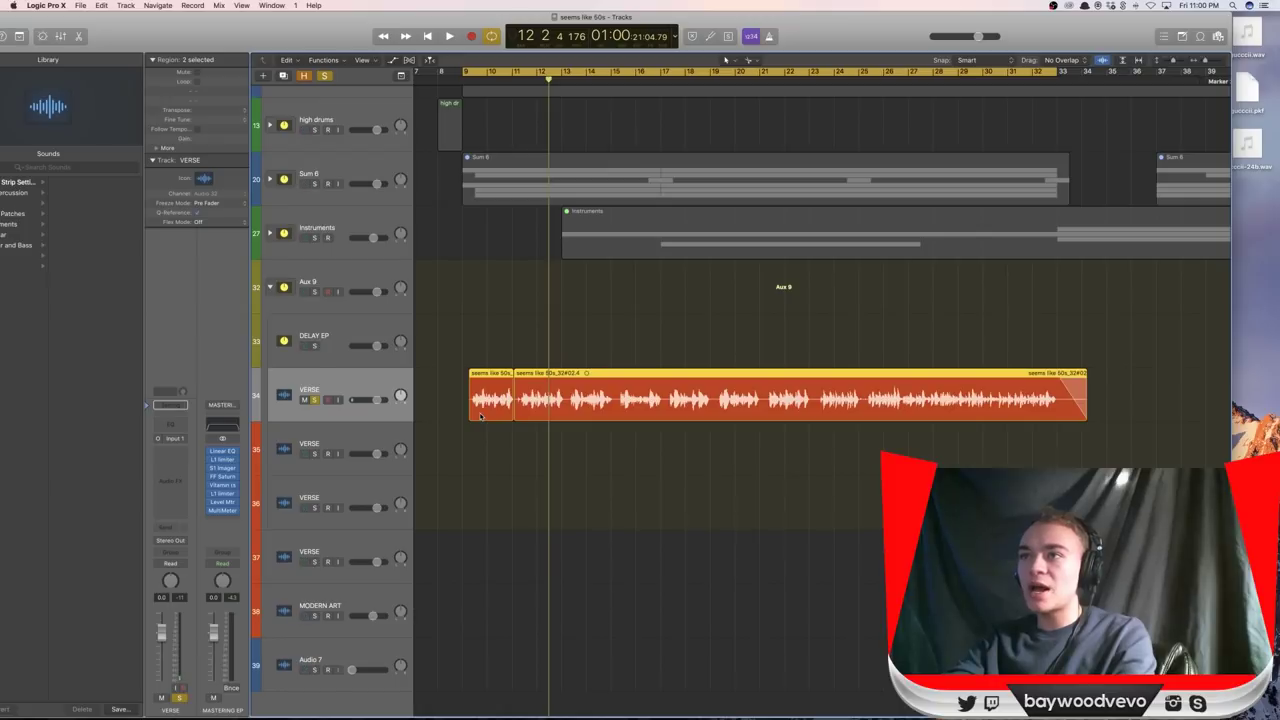
{"action": "scroll", "coordinate": [480, 416], "scroll_direction": "up", "scroll_amount": 5}
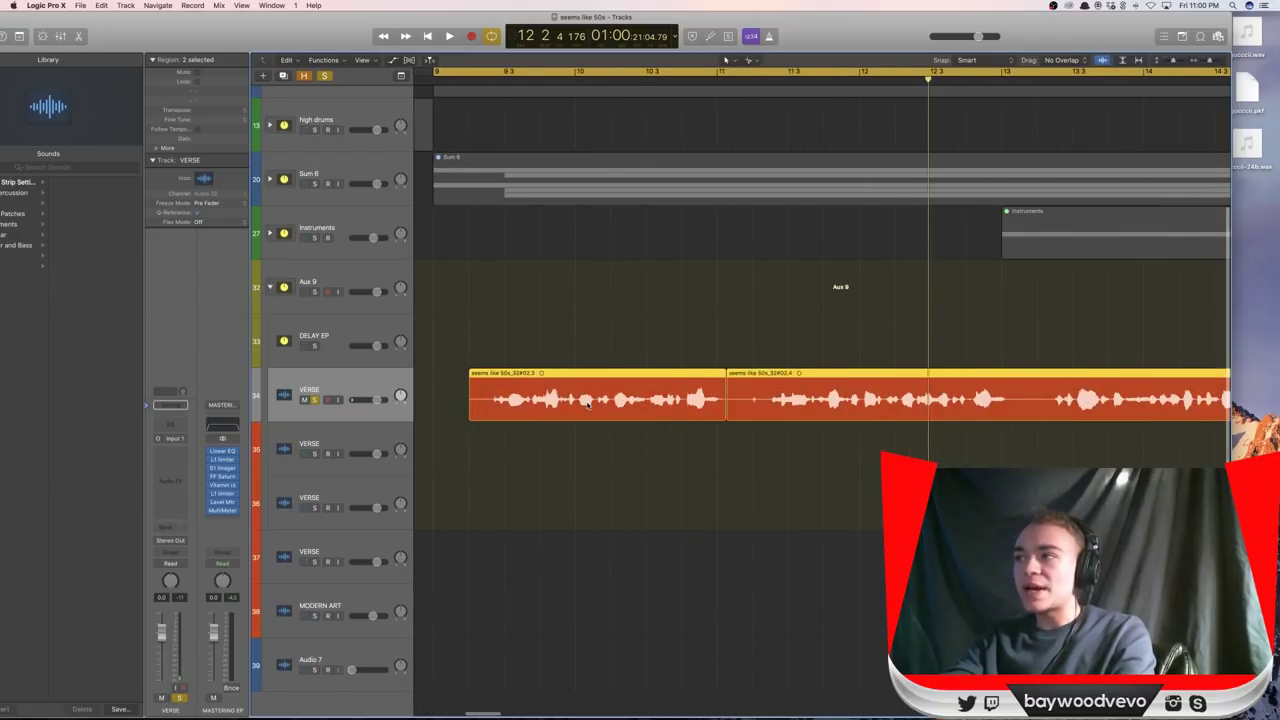
{"action": "scroll", "coordinate": [588, 403], "scroll_direction": "down", "scroll_amount": 5}
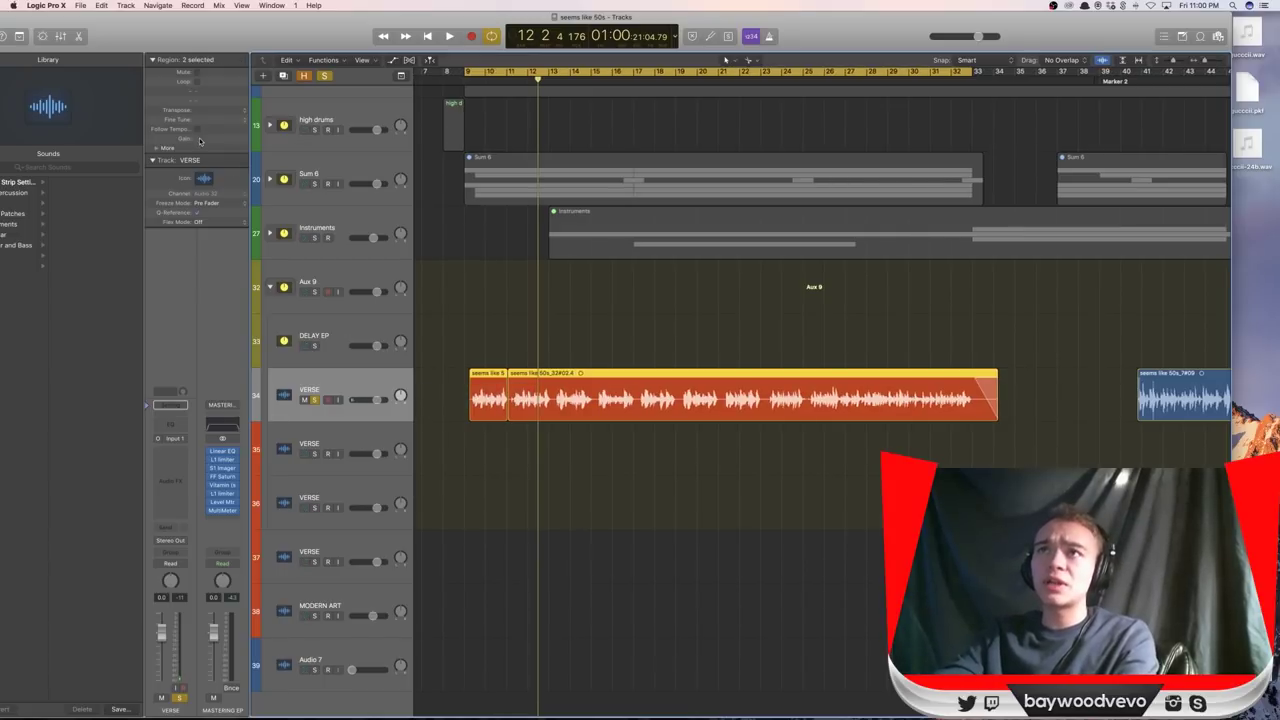
{"action": "left_click_drag", "start_coordinate": [188, 49], "coordinate": [230, 49]}
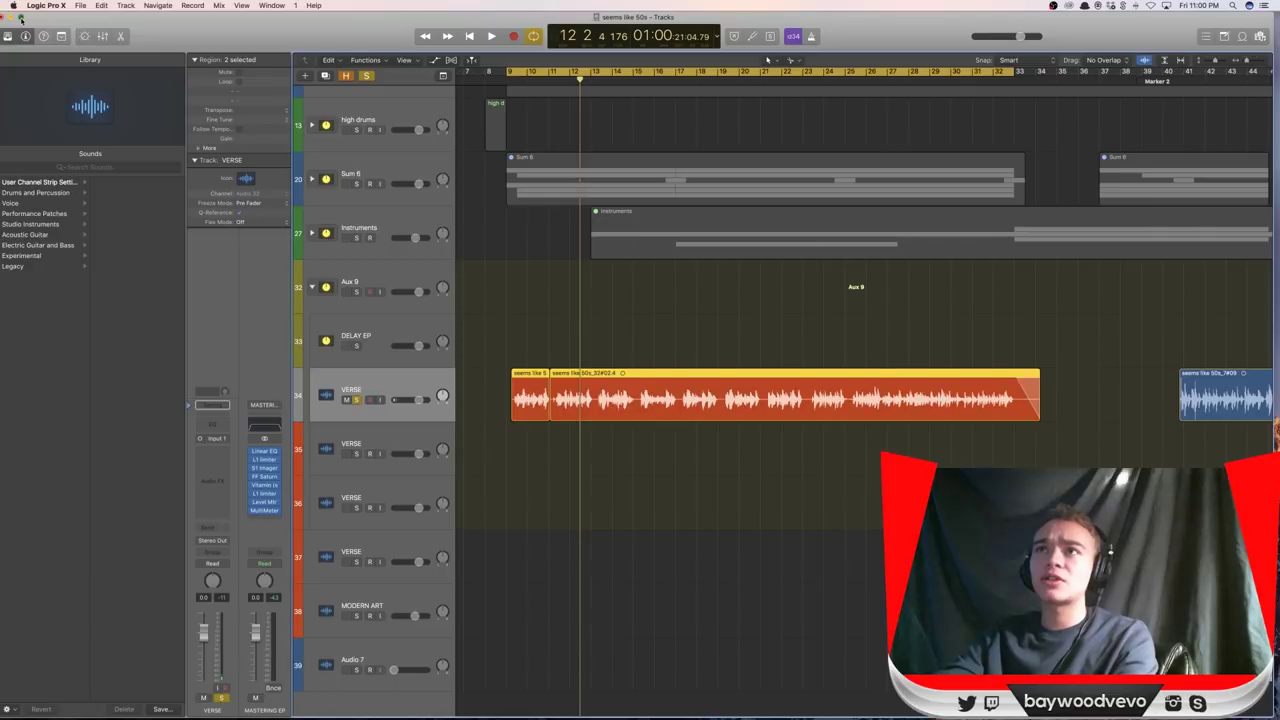
{"action": "left_click", "coordinate": [20, 19]}
{"action": "left_click", "coordinate": [13, 16]}
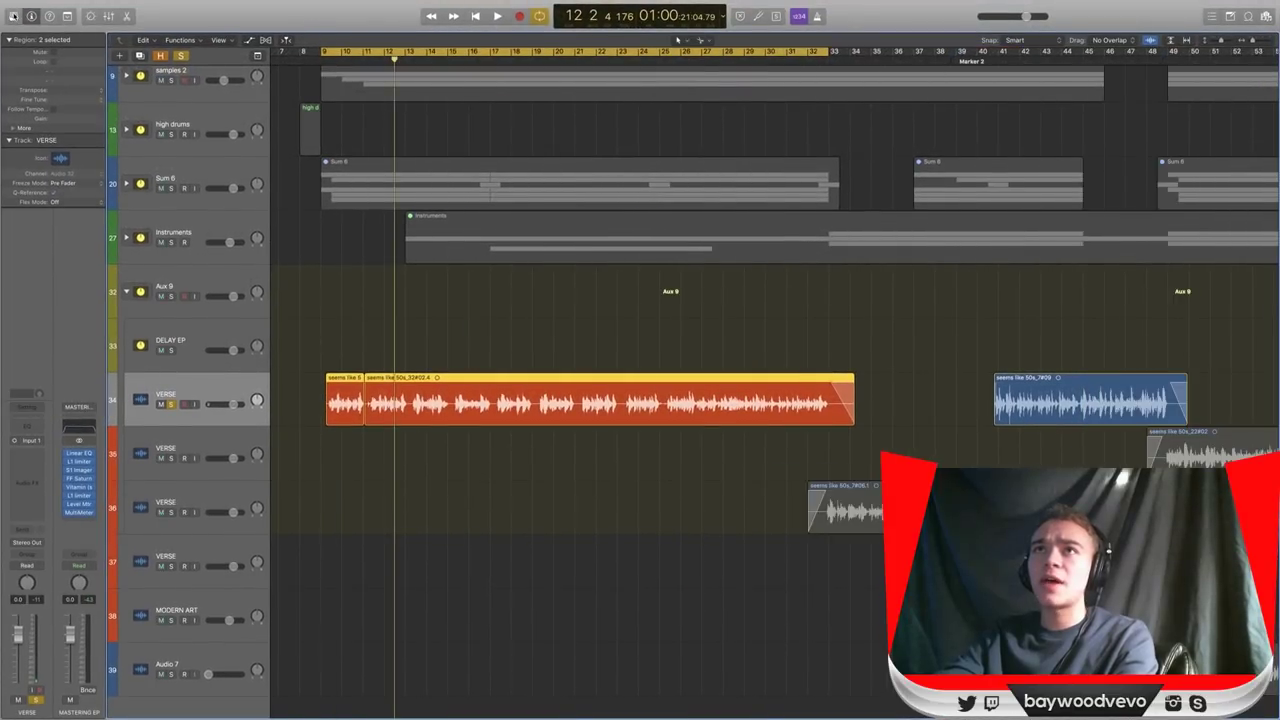
Try lowering the gain of the two selected VERSE regions to -12.8 dB, and reset it to 0.
{"action": "left_click_drag", "start_coordinate": [57, 119], "coordinate": [57, 160]}
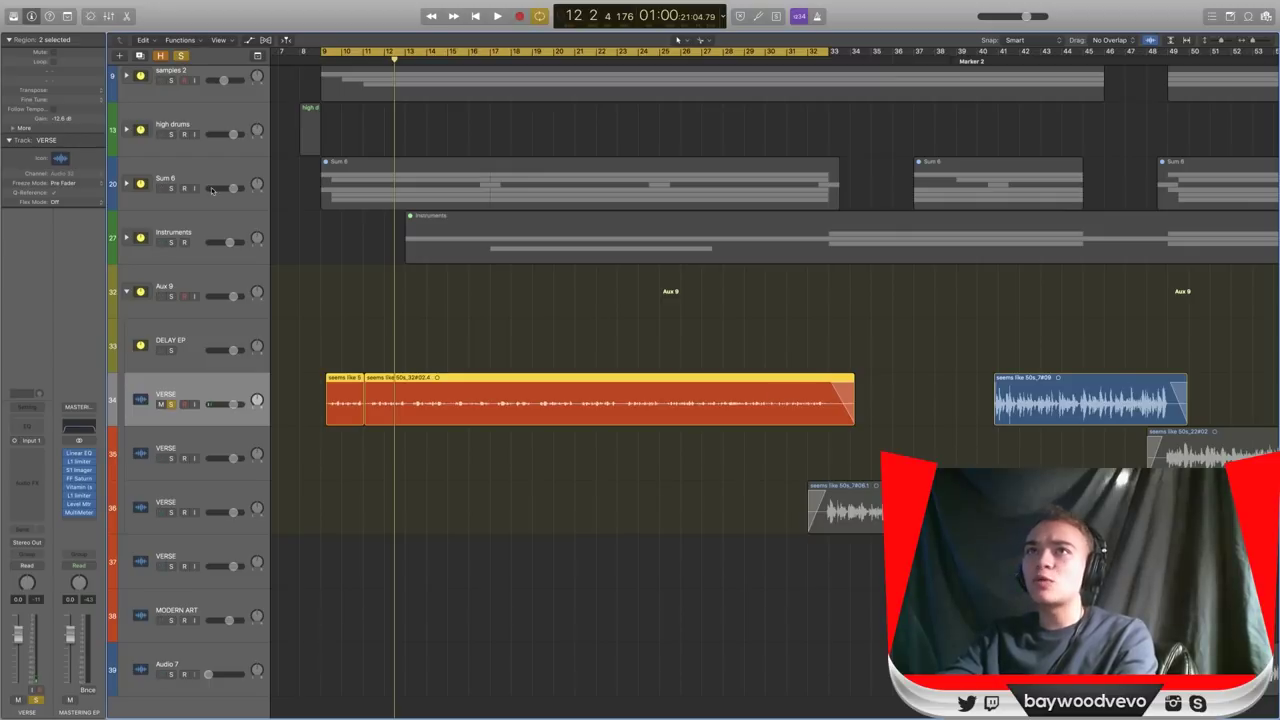
{"action": "double_click", "coordinate": [58, 118]}
{"action": "type", "text": "0"}
{"action": "key", "text": "Return"}
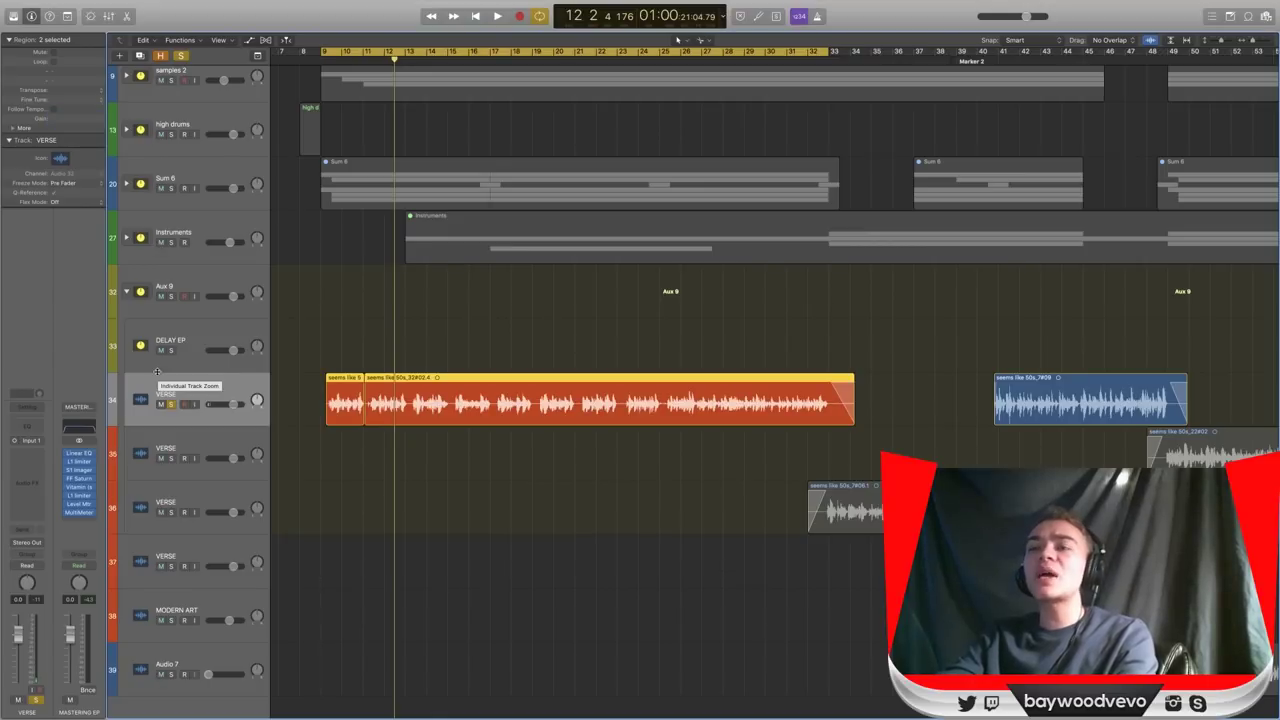
Insert a Channel EQ on the soloed VERSE track and move its window clear of the channel strip.
{"action": "left_click", "coordinate": [38, 454]}
{"action": "mouse_move", "coordinate": [60, 550]}
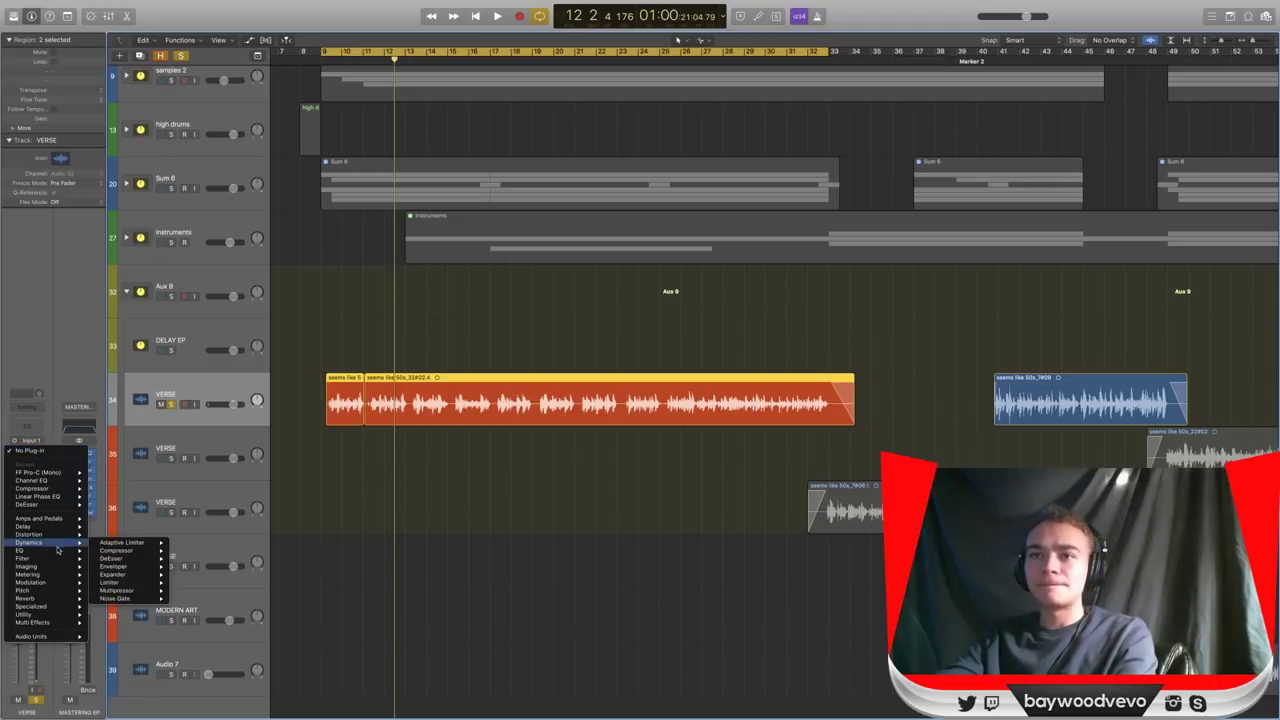
{"action": "left_click", "coordinate": [186, 551]}
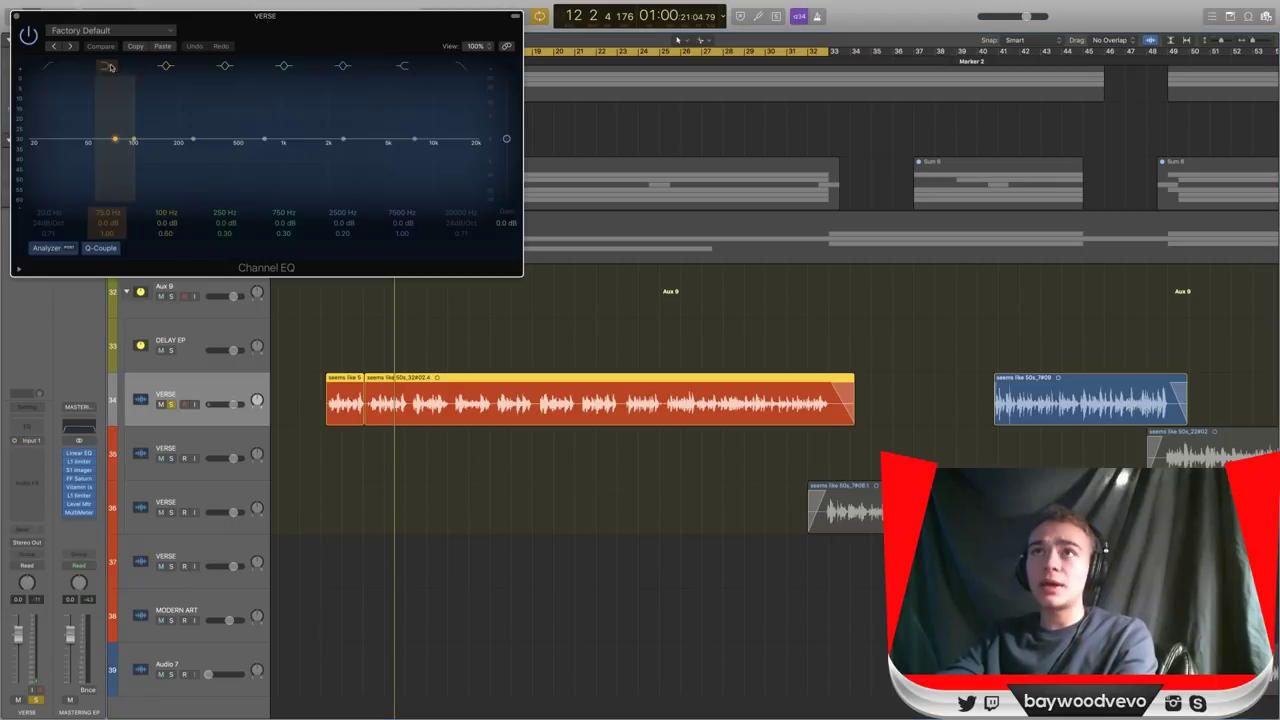
{"action": "left_click_drag", "start_coordinate": [218, 37], "coordinate": [343, 110]}
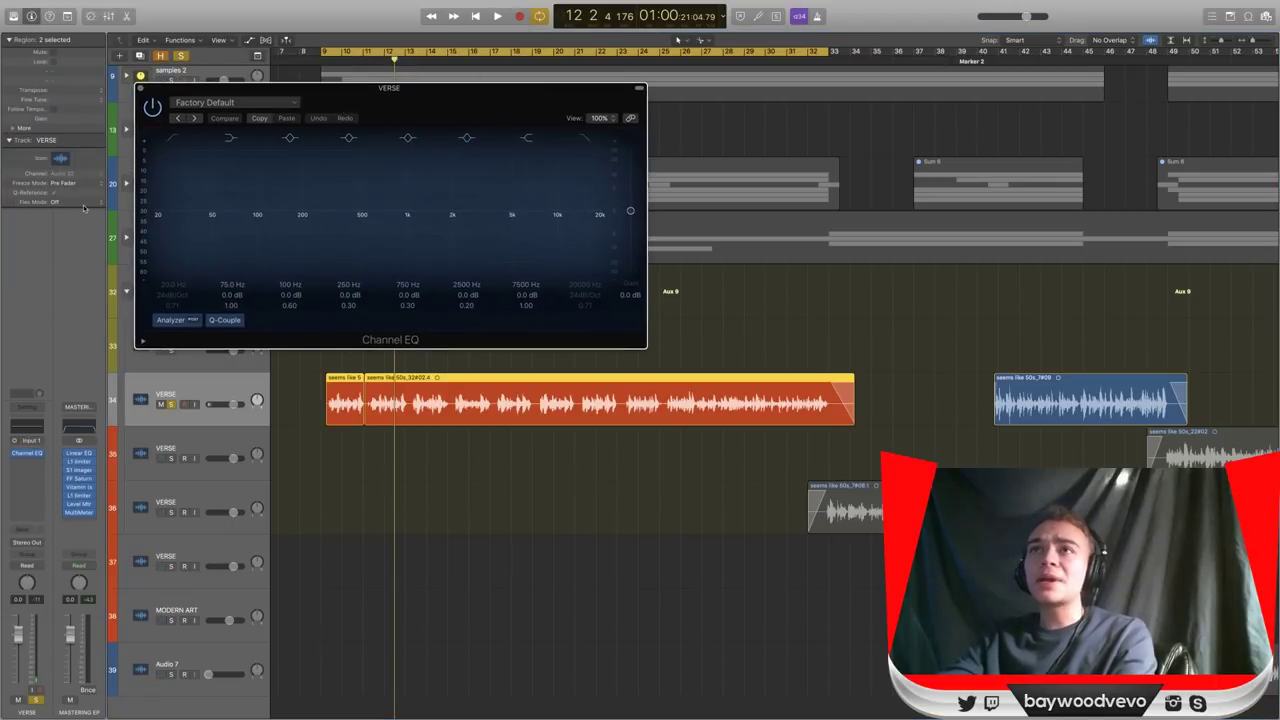
Enable the Channel EQ's low-cut band, steepen its slope and set its cutoff to about 85 Hz while auditioning the soloed verse.
{"action": "left_click", "coordinate": [175, 143]}
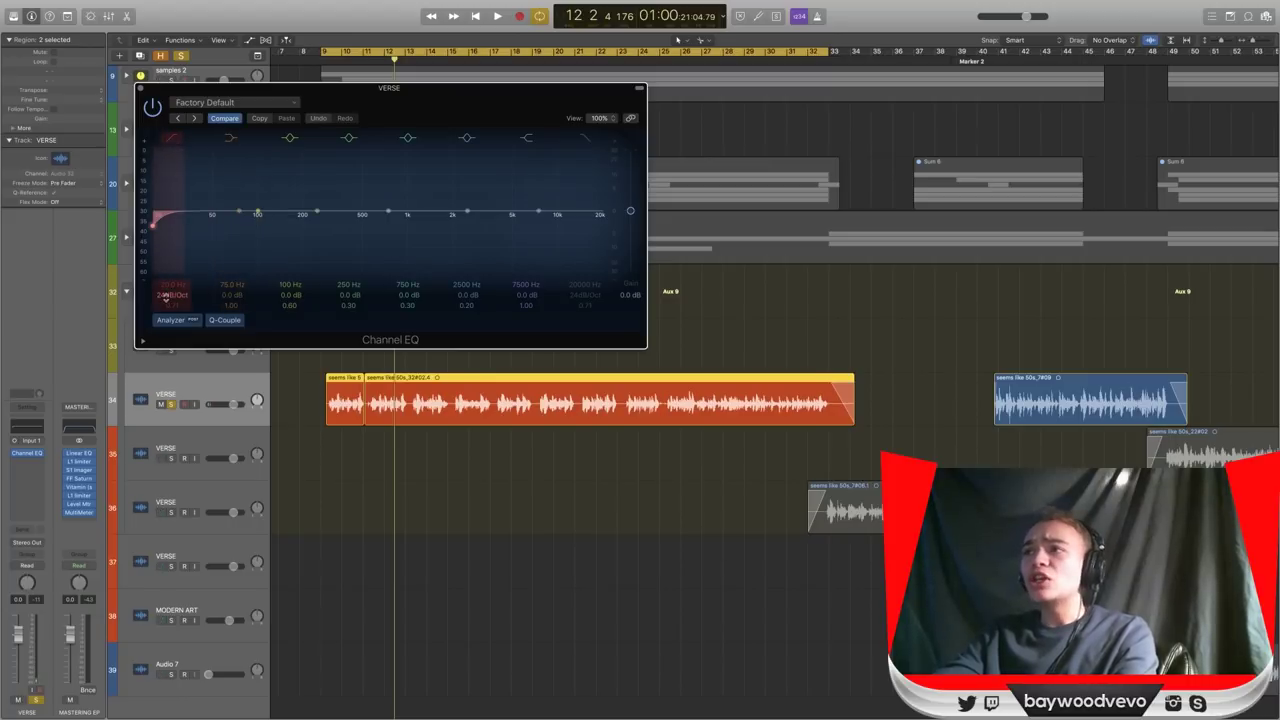
{"action": "left_click_drag", "start_coordinate": [165, 298], "coordinate": [282, 248]}
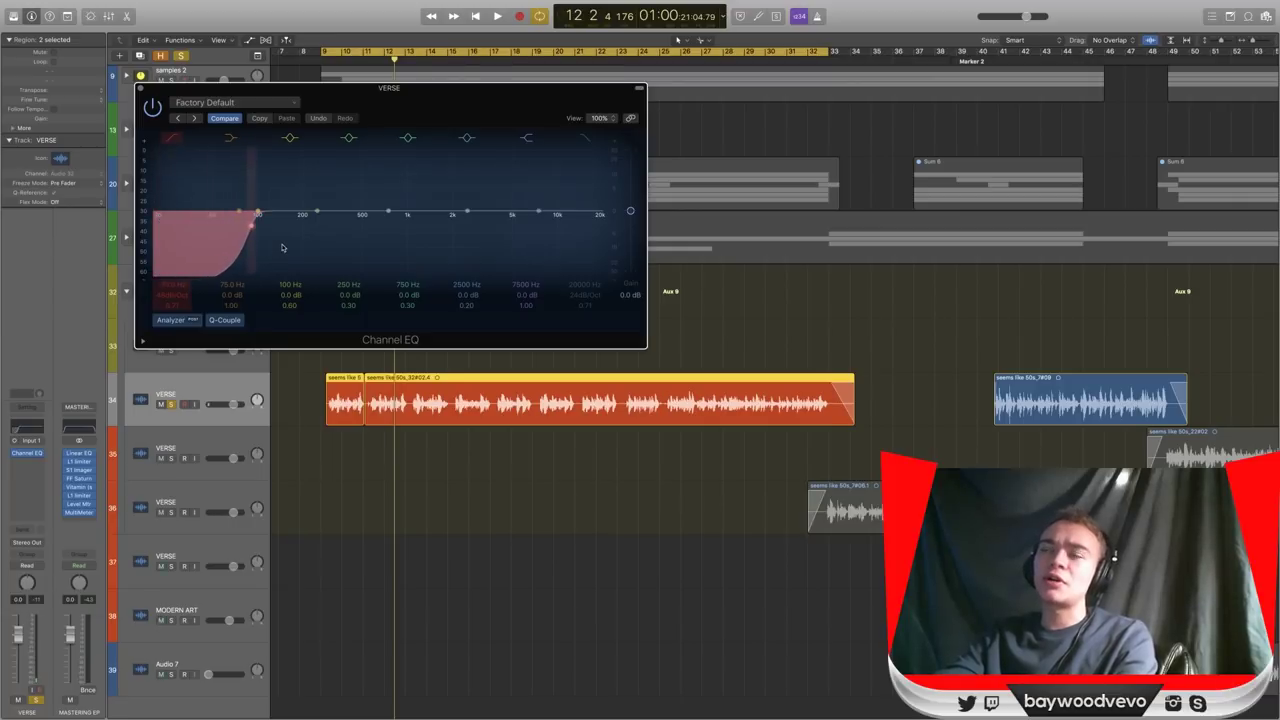
{"action": "key", "text": "space"}
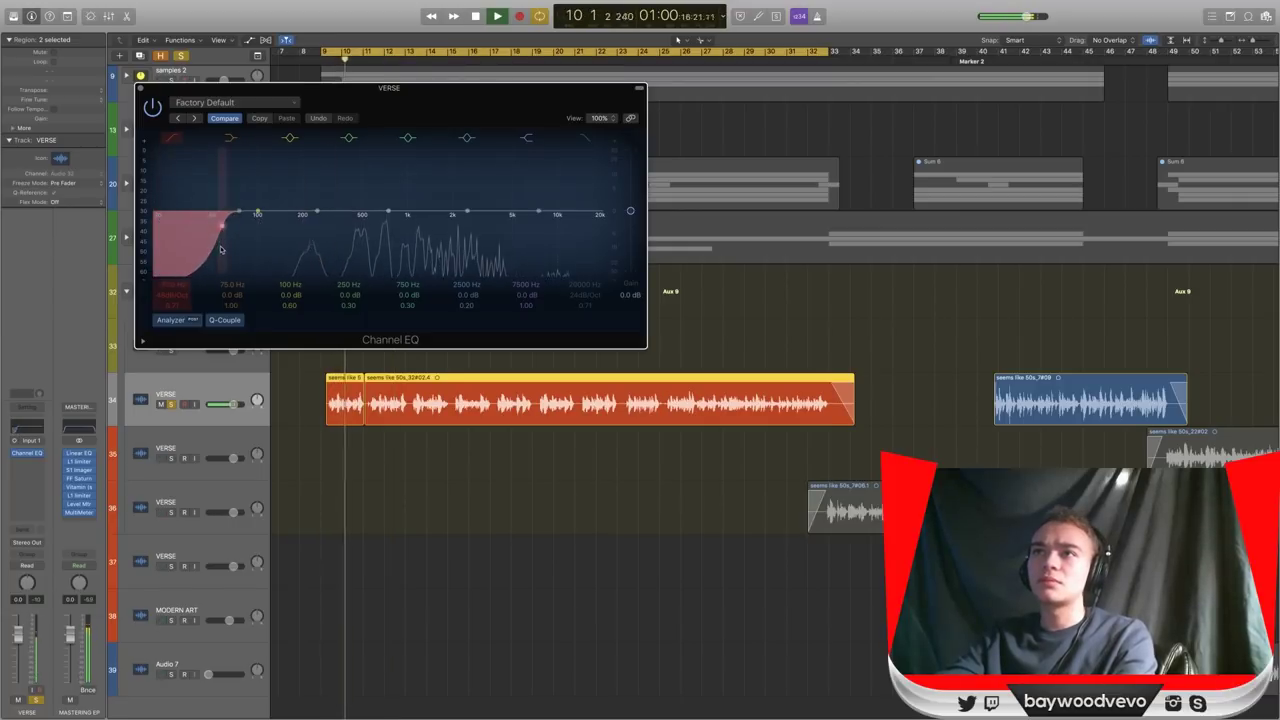
{"action": "mouse_move", "coordinate": [255, 250]}
{"action": "left_mouse_down"}
{"action": "mouse_move", "coordinate": [287, 252]}
{"action": "mouse_move", "coordinate": [253, 247]}
{"action": "left_mouse_up"}
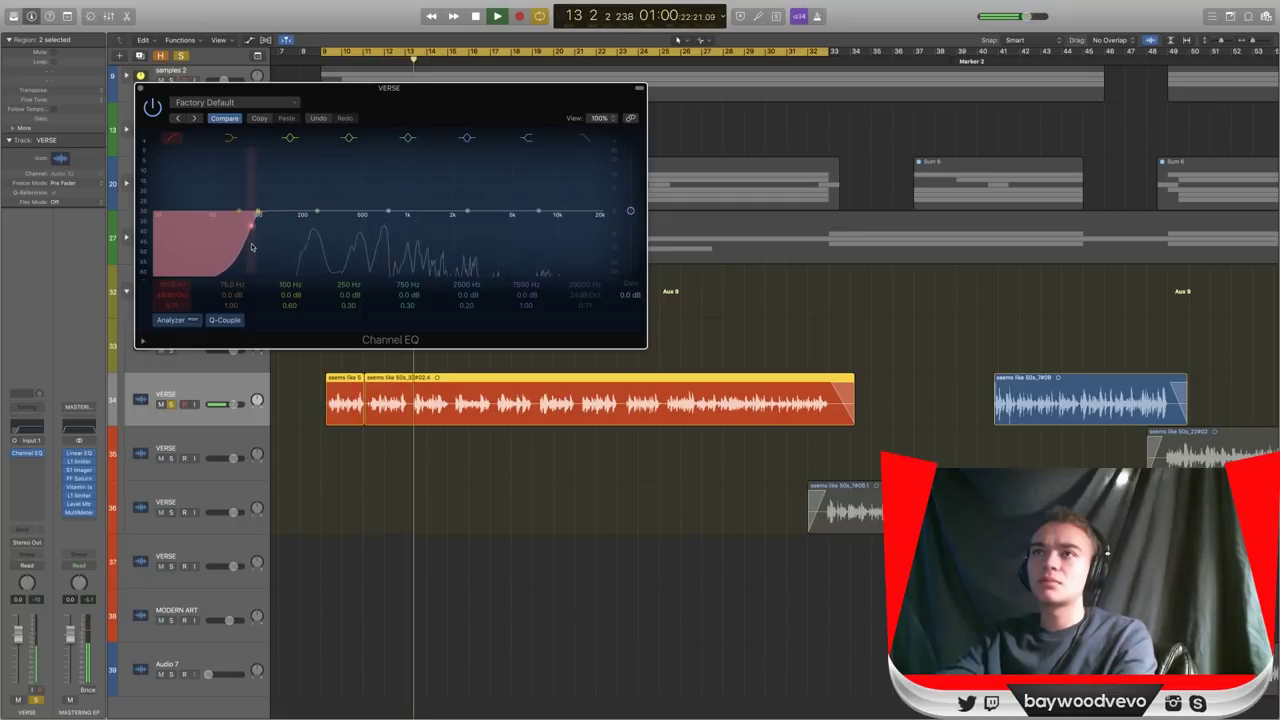
{"action": "key", "text": "space"}
{"action": "left_click_drag", "start_coordinate": [342, 92], "coordinate": [523, 135]}
{"action": "left_click", "coordinate": [427, 291]}
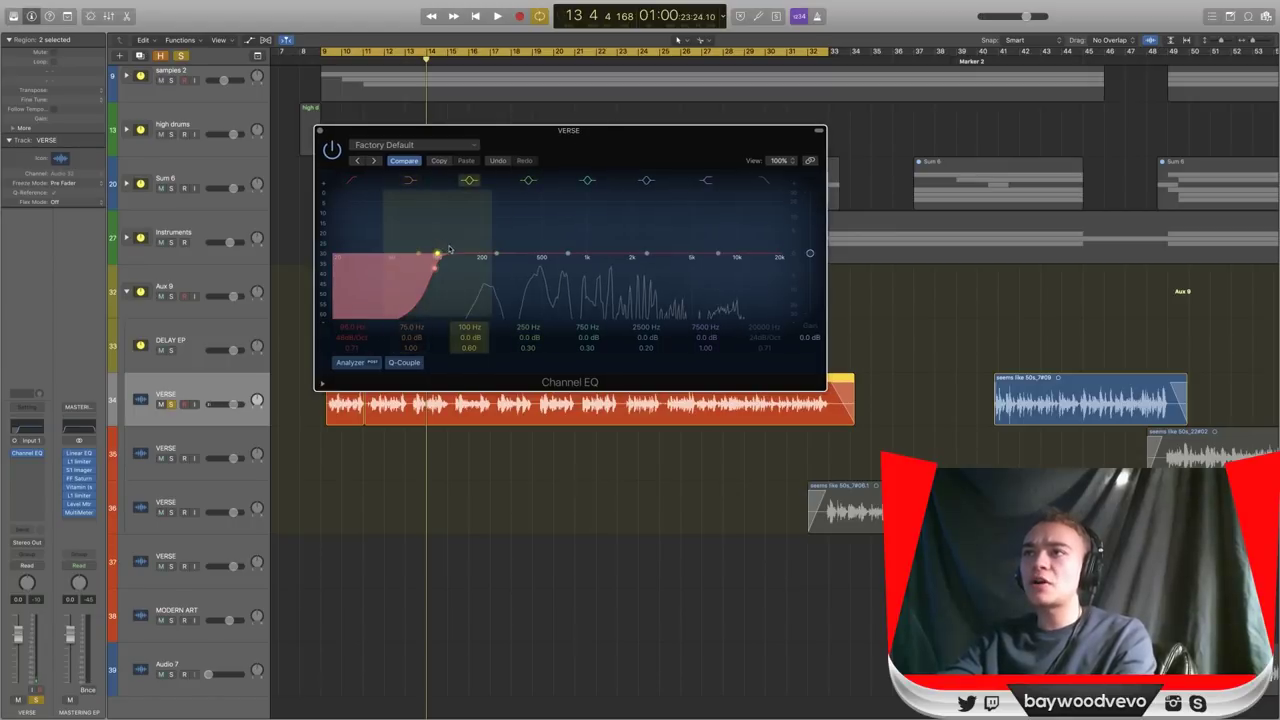
Narrow the 250 Hz band to a Q of 5.60, sweep it boosted while auditioning, and set it to a 2 dB cut at 200 Hz.
{"action": "mouse_move", "coordinate": [496, 253]}
{"action": "left_mouse_down"}
{"action": "mouse_move", "coordinate": [514, 223]}
{"action": "mouse_move", "coordinate": [509, 257]}
{"action": "left_mouse_up"}
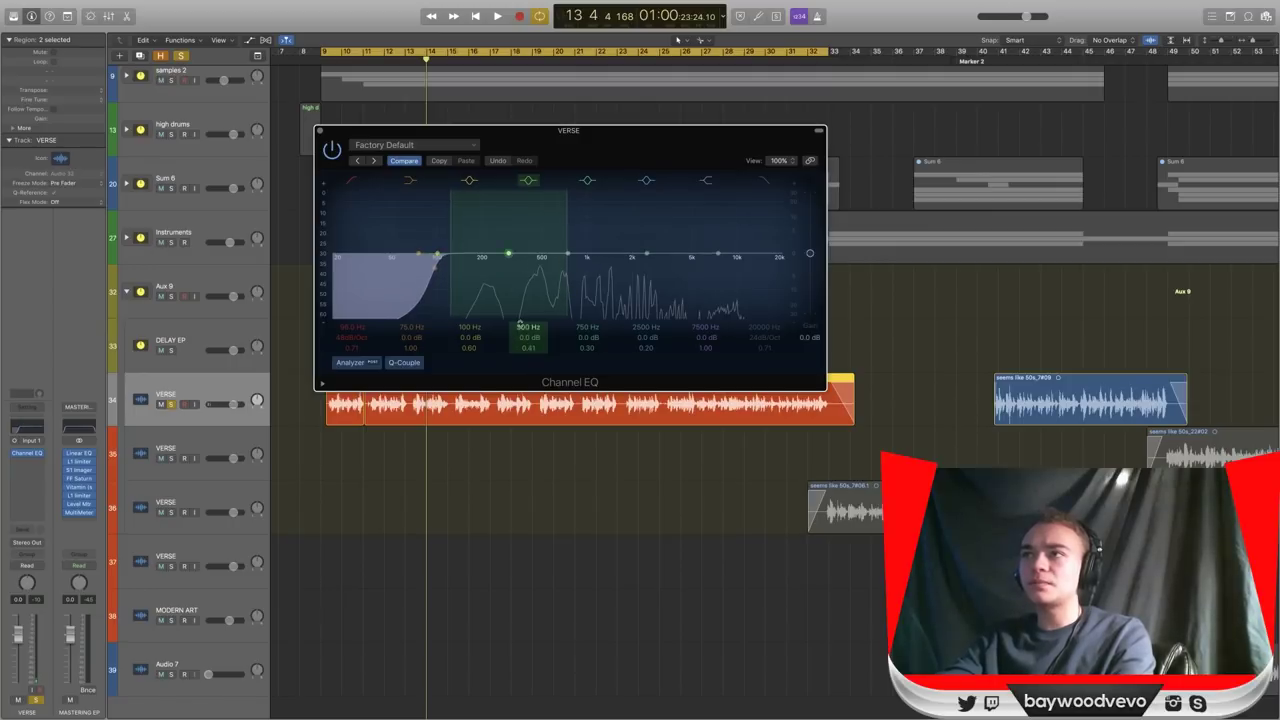
{"action": "left_click_drag", "start_coordinate": [527, 347], "coordinate": [509, 302]}
{"action": "left_click_drag", "start_coordinate": [513, 248], "coordinate": [497, 195]}
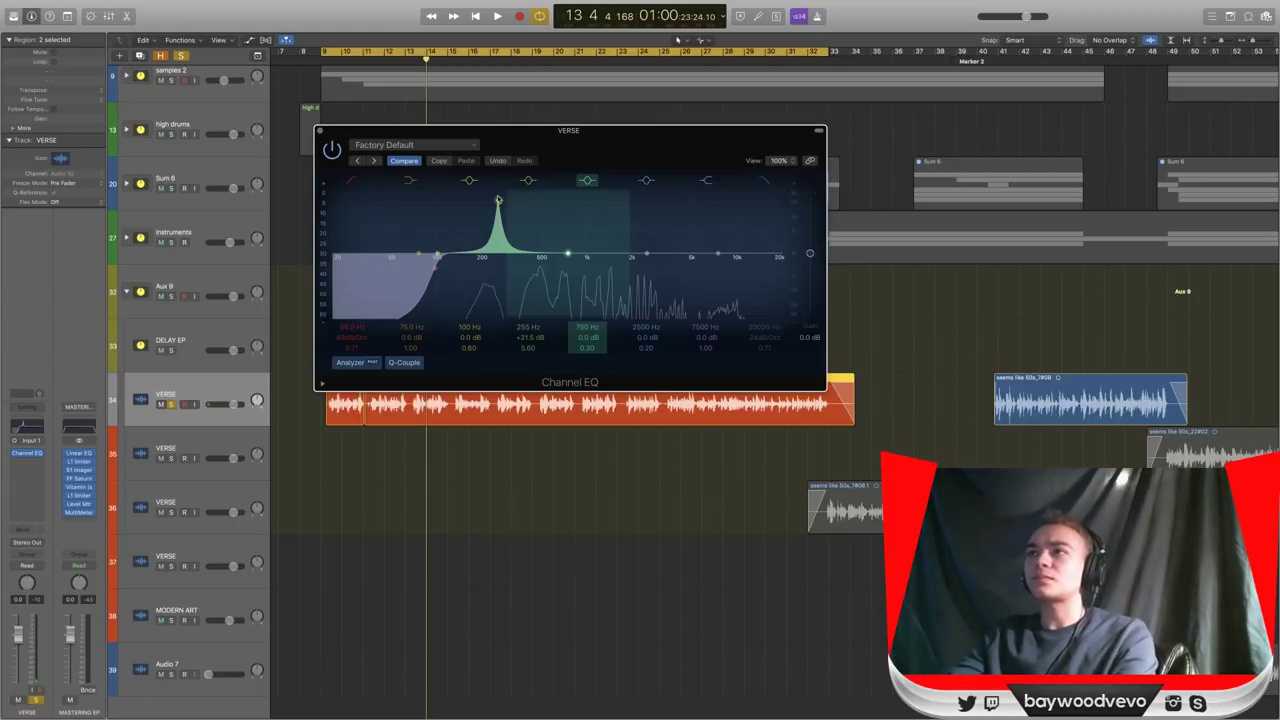
{"action": "left_click_drag", "start_coordinate": [498, 200], "coordinate": [483, 197]}
{"action": "key", "text": "space"}
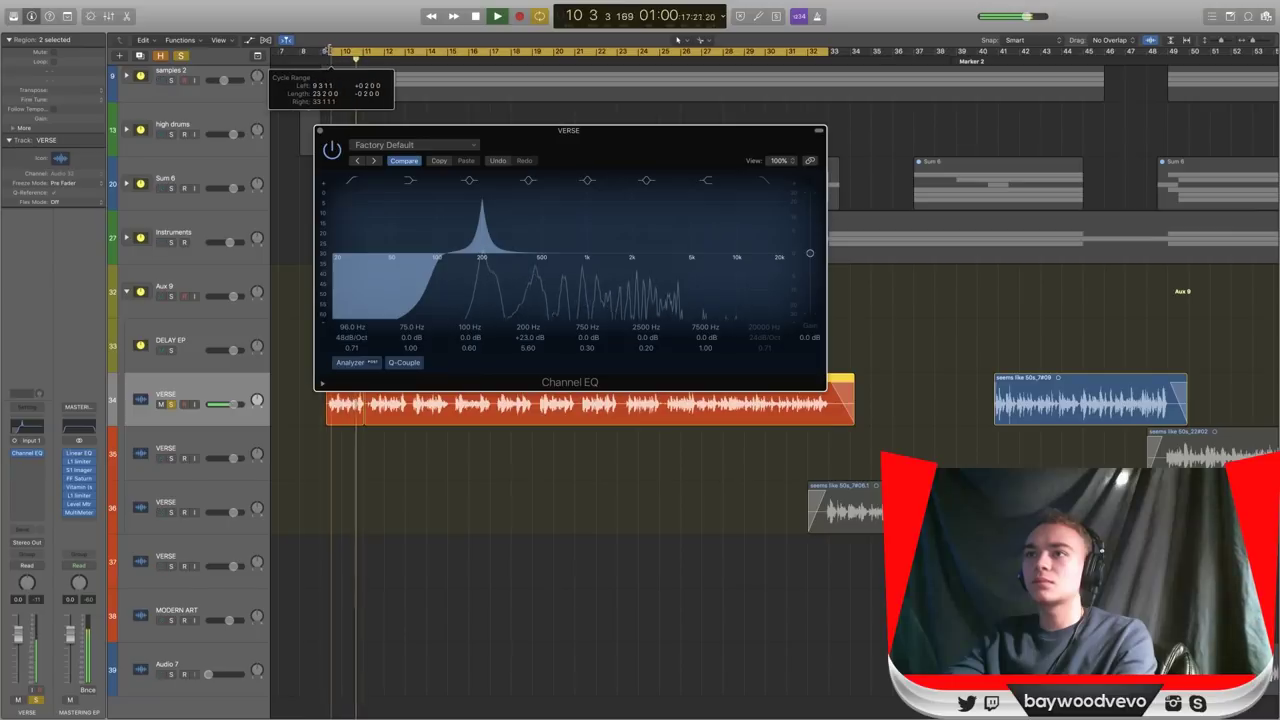
{"action": "left_click_drag", "start_coordinate": [483, 198], "coordinate": [482, 262]}
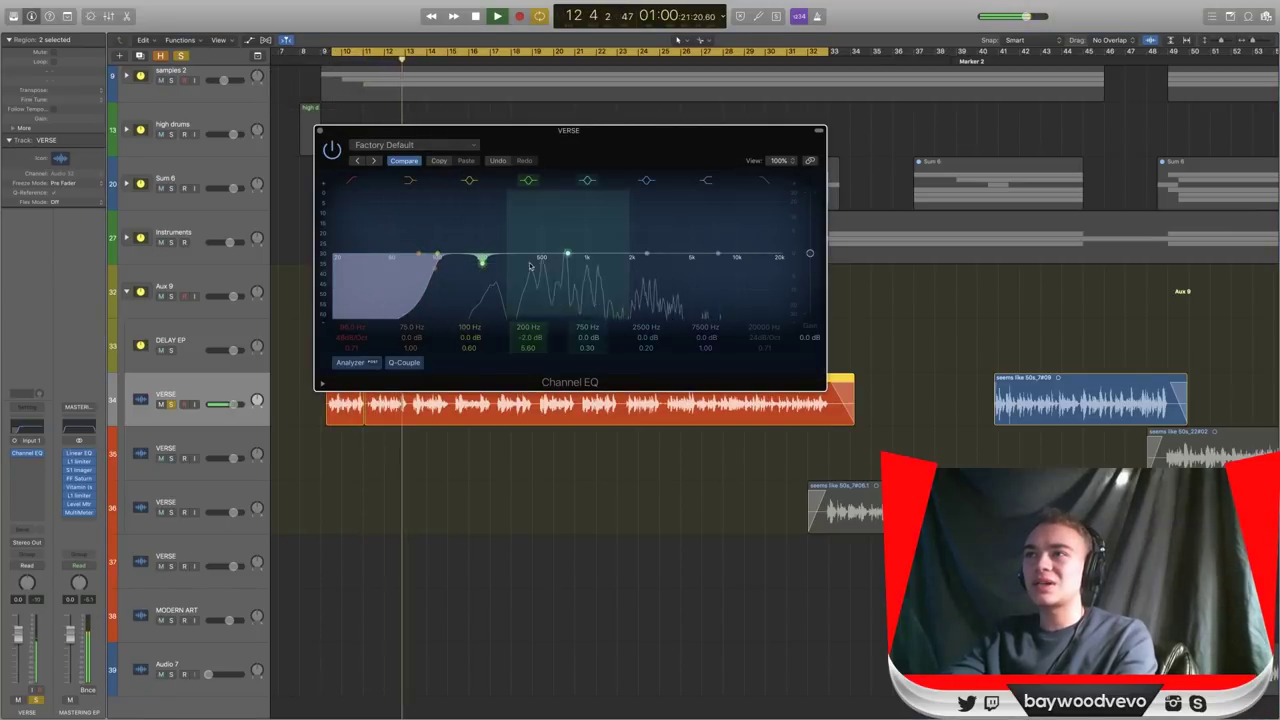
Narrow the 750 Hz band to a Q of 5.00 and set it to a 2 dB cut at 450 Hz, auditioning the verse.
{"action": "left_click_drag", "start_coordinate": [567, 258], "coordinate": [567, 248]}
{"action": "key", "text": "space"}
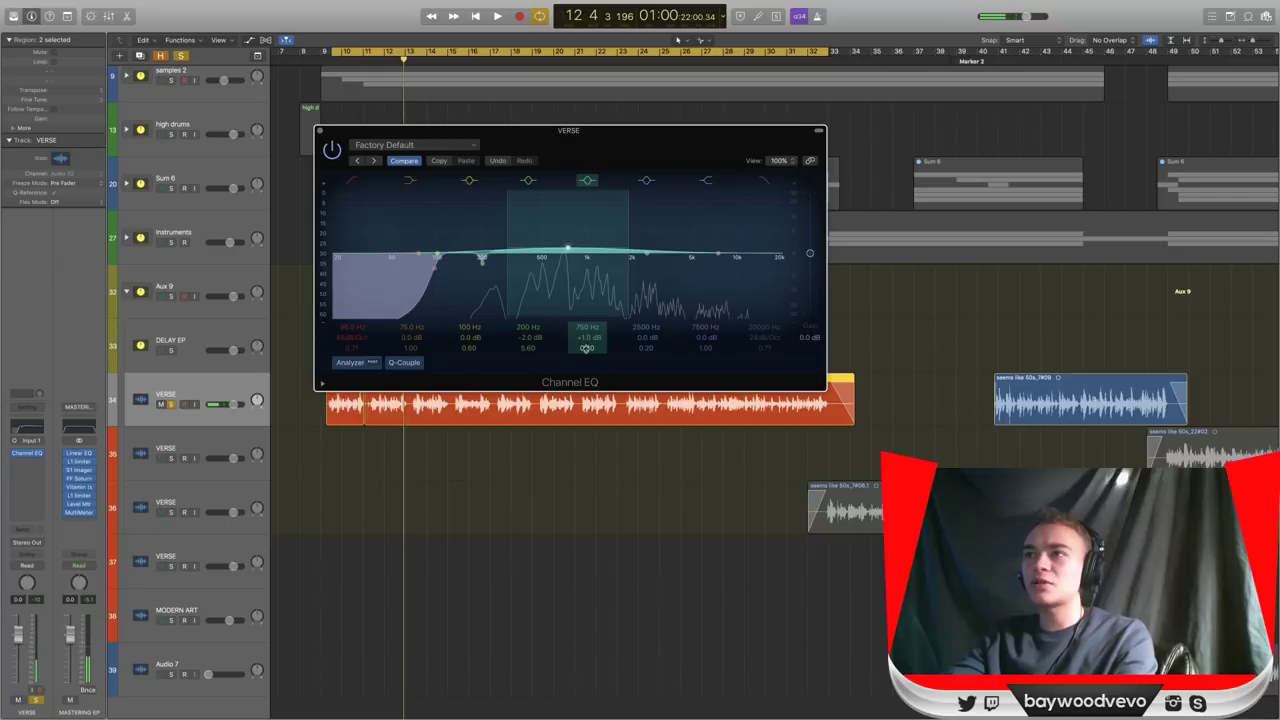
{"action": "left_click_drag", "start_coordinate": [586, 348], "coordinate": [586, 310]}
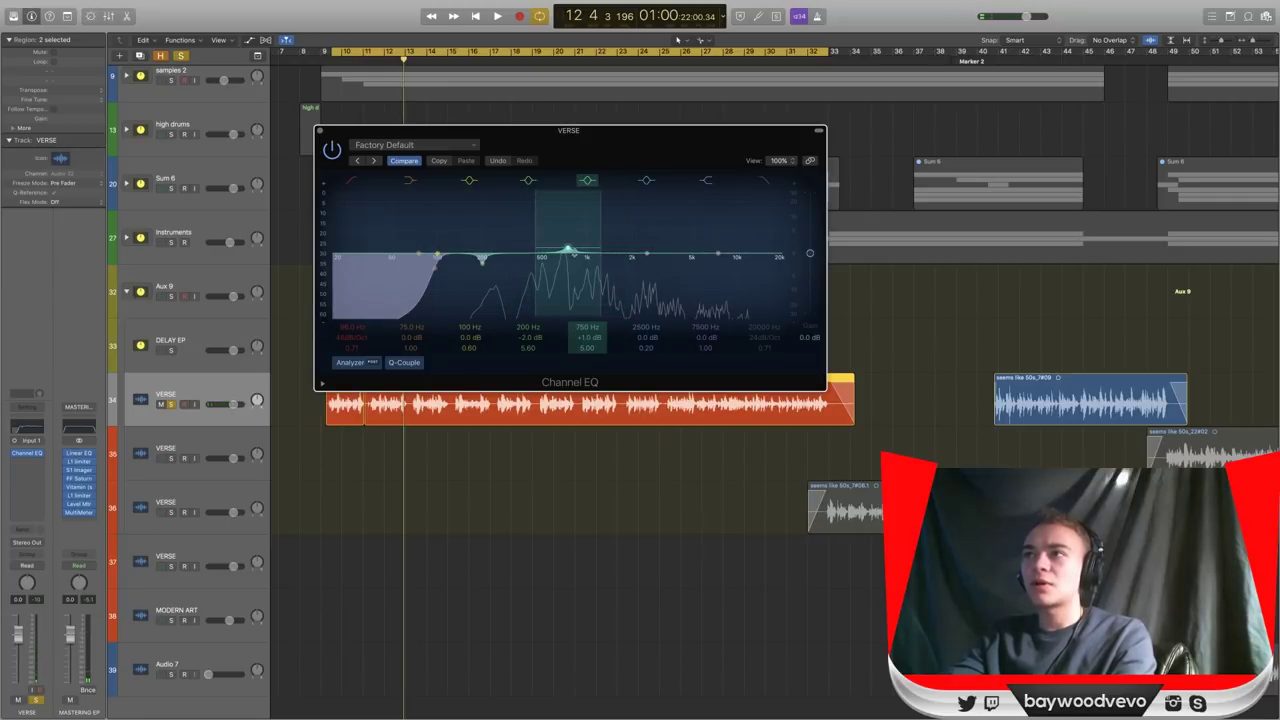
{"action": "left_click_drag", "start_coordinate": [567, 249], "coordinate": [537, 273]}
{"action": "key", "text": "space"}
{"action": "key", "text": "space"}
Narrow the 2500 Hz band to a Q of 6.20, sweep it boosted during playback, and set it to a 1.5 dB cut at 690 Hz.
{"action": "mouse_move", "coordinate": [648, 319]}
{"action": "left_mouse_down"}
{"action": "mouse_move", "coordinate": [630, 324]}
{"action": "mouse_move", "coordinate": [646, 330]}
{"action": "left_mouse_up"}
{"action": "left_click_drag", "start_coordinate": [627, 255], "coordinate": [629, 212]}
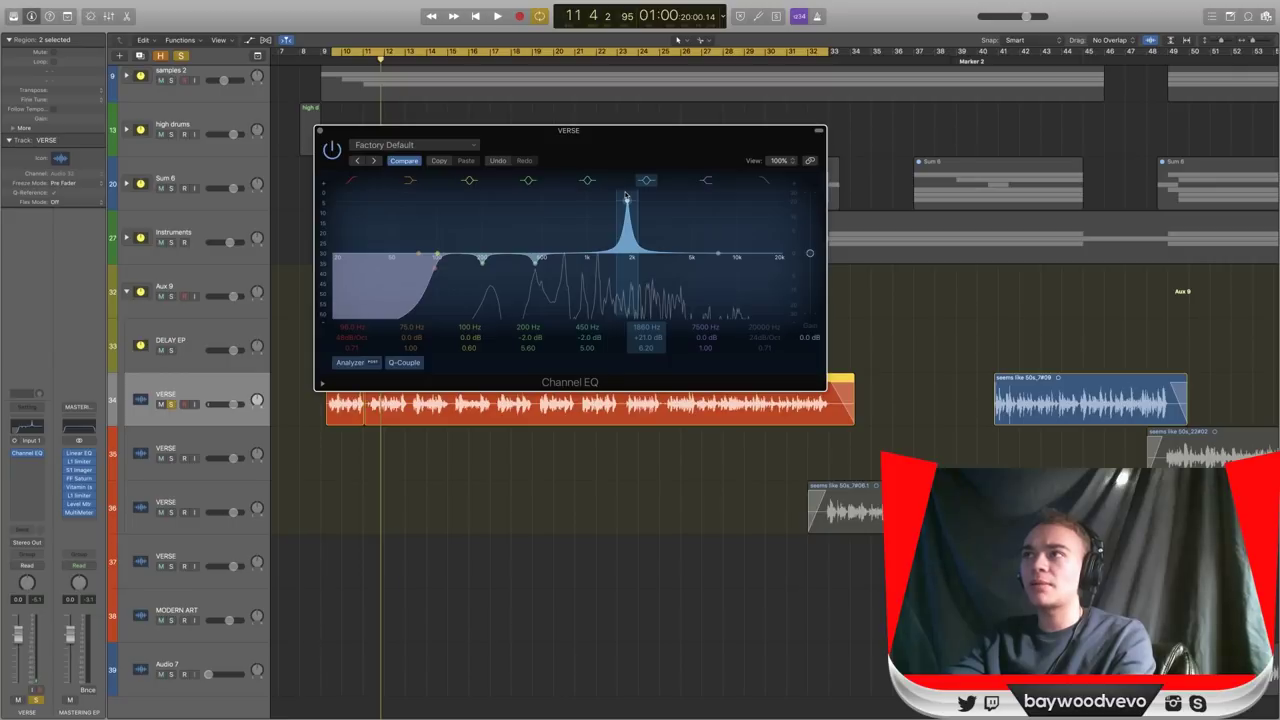
{"action": "key", "text": "space"}
{"action": "left_click_drag", "start_coordinate": [626, 197], "coordinate": [561, 195]}
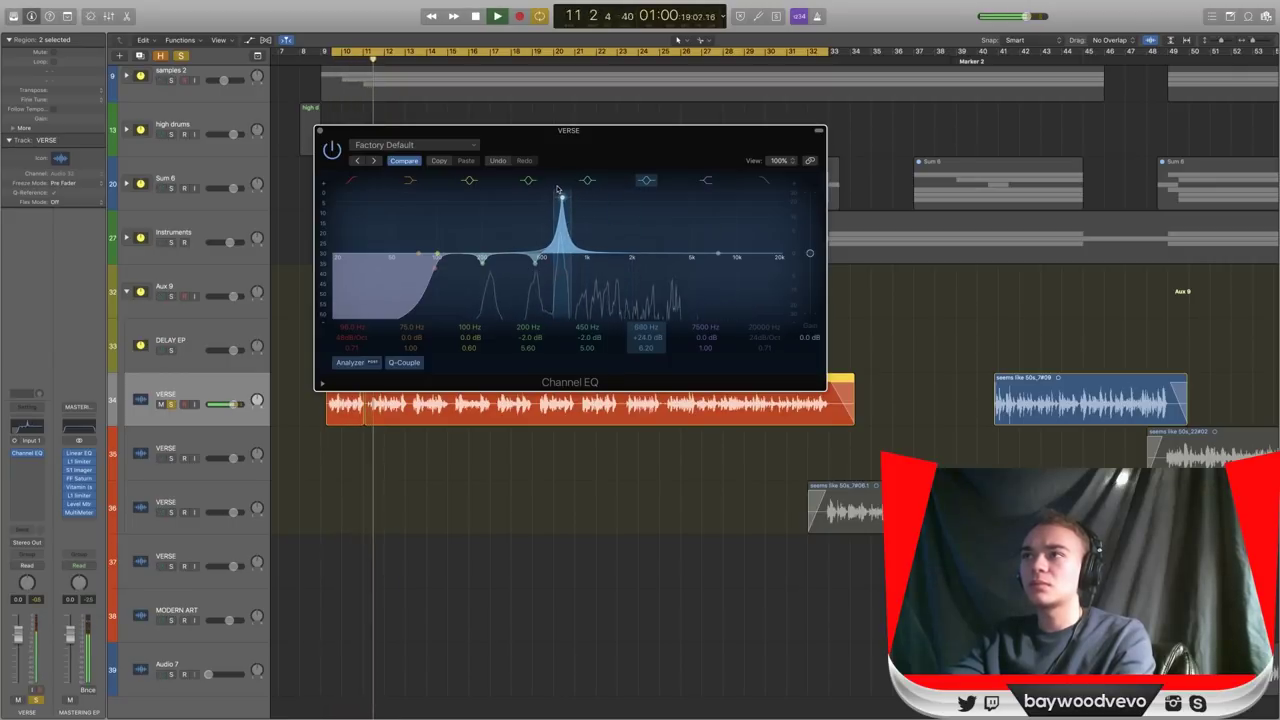
{"action": "left_click_drag", "start_coordinate": [561, 195], "coordinate": [560, 262]}
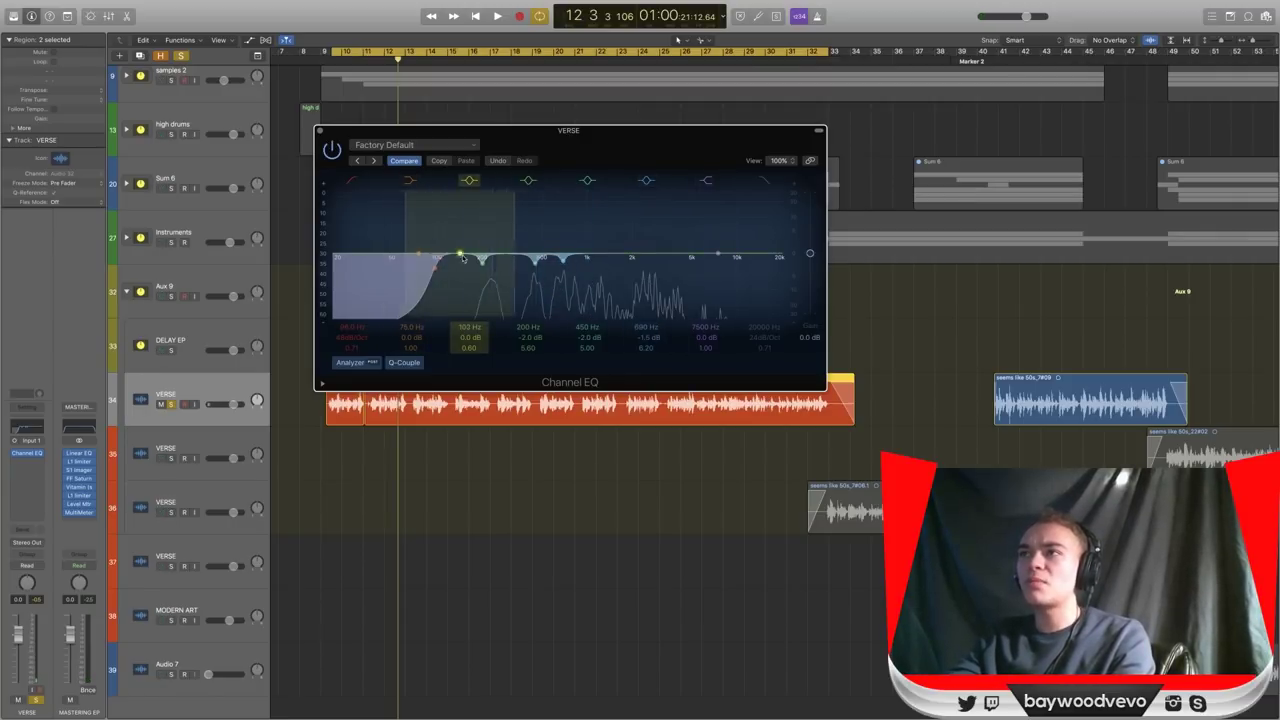
Move the 100 Hz band up past 1 kHz, narrow its Q sharply, and give it a slight cut just below 1480 Hz.
{"action": "left_click_drag", "start_coordinate": [463, 259], "coordinate": [633, 259]}
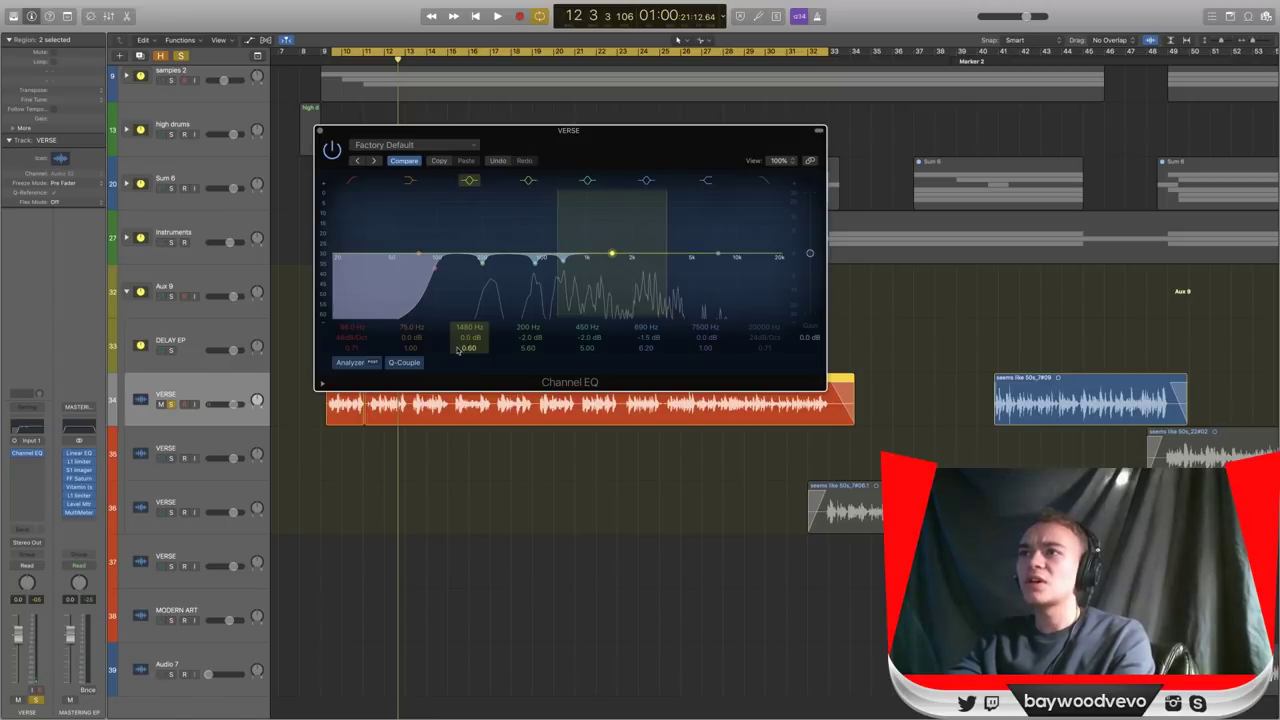
{"action": "left_click_drag", "start_coordinate": [469, 347], "coordinate": [469, 340]}
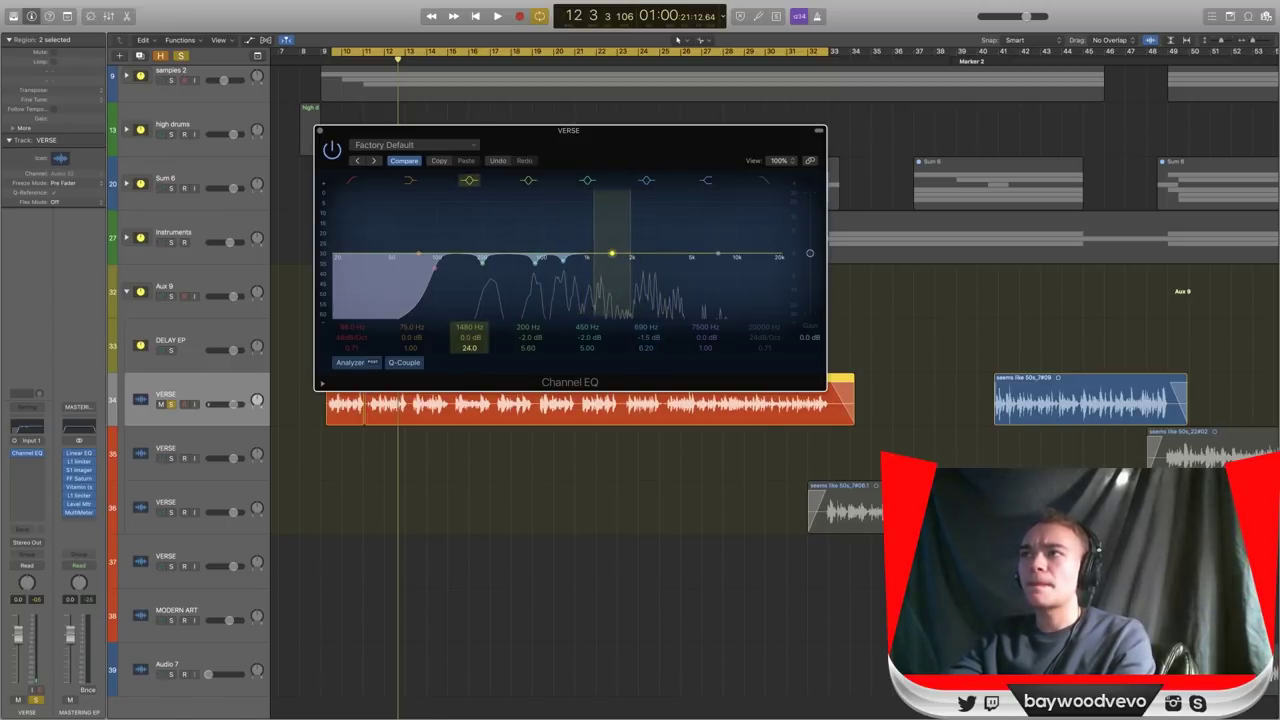
{"action": "mouse_move", "coordinate": [612, 253]}
{"action": "left_mouse_down"}
{"action": "mouse_move", "coordinate": [598, 193]}
{"action": "mouse_move", "coordinate": [598, 262]}
{"action": "left_mouse_up"}
{"action": "key", "text": "space"}
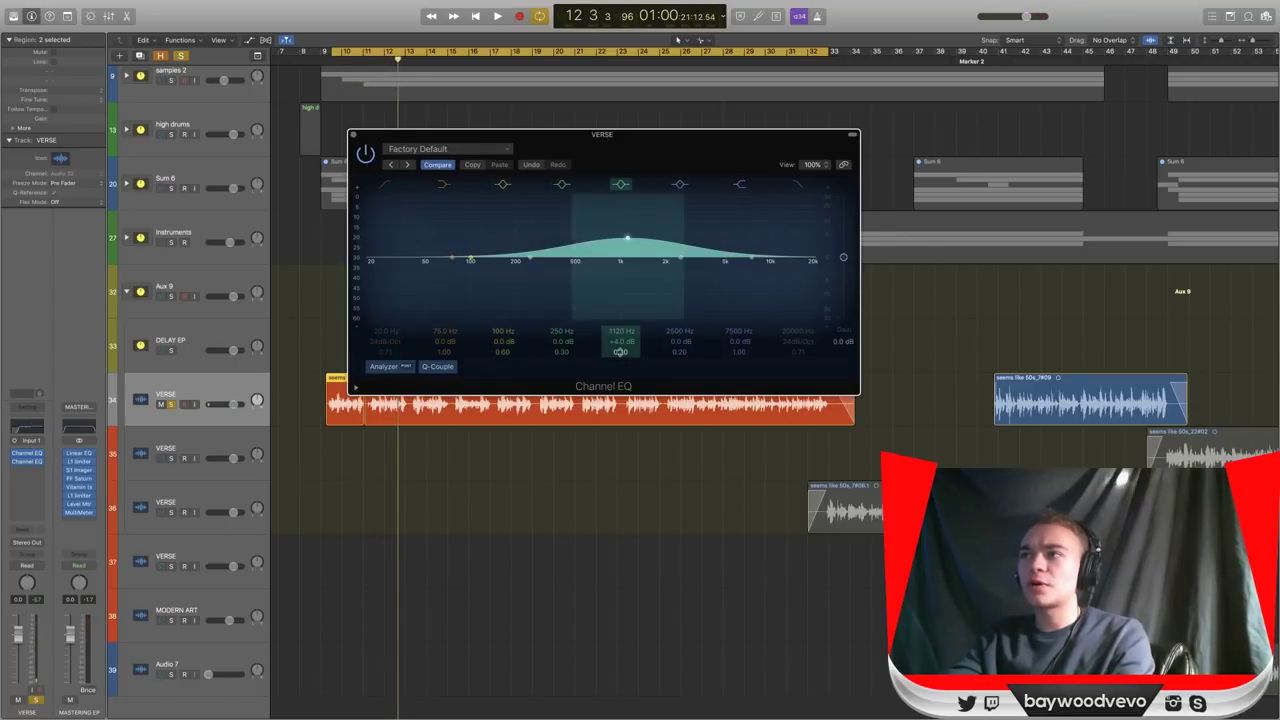
In the second Channel EQ, narrow the boosted 1120 Hz band to a Q of 5.00 and set it to a 2 dB cut at 2100 Hz.
{"action": "left_click_drag", "start_coordinate": [620, 352], "coordinate": [620, 330]}
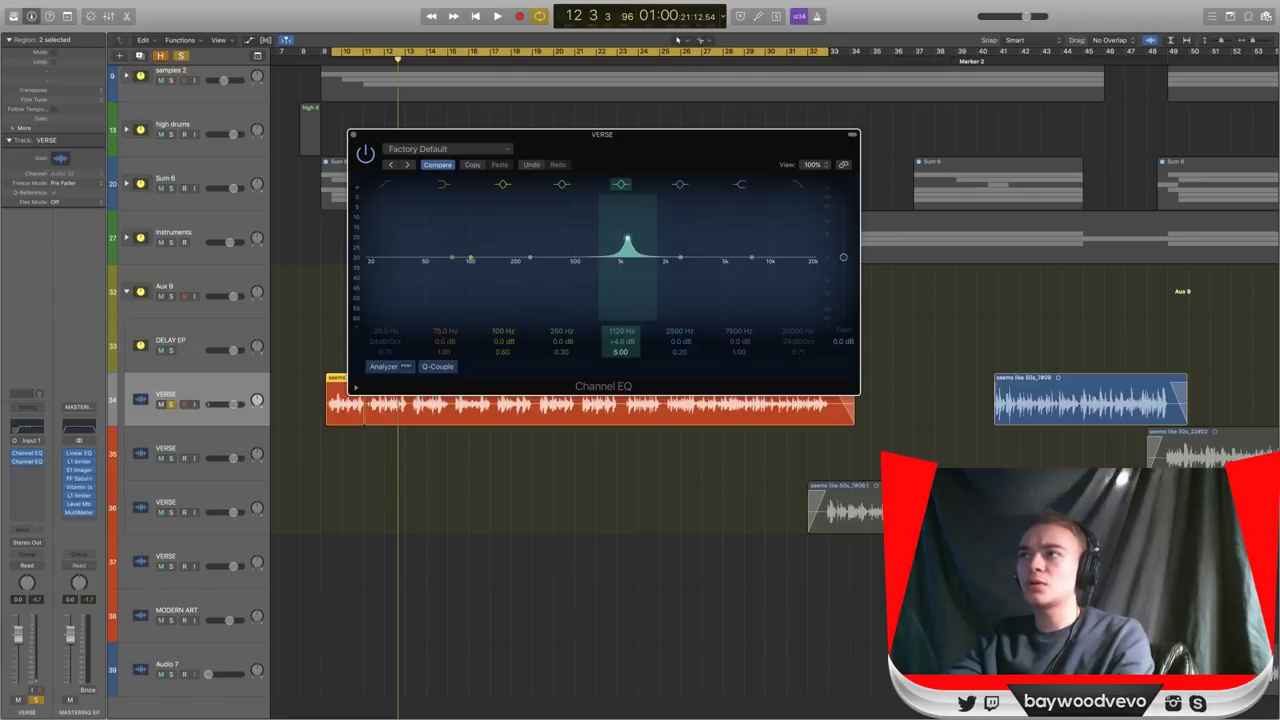
{"action": "left_click_drag", "start_coordinate": [630, 234], "coordinate": [672, 259]}
{"action": "key", "text": "space"}
Sweep the second EQ's 250 Hz band boosted around 3 kHz while auditioning, and set it to a 1.5 dB cut at 3000 Hz with Q 7.00.
{"action": "left_click_drag", "start_coordinate": [527, 267], "coordinate": [701, 200]}
{"action": "key", "text": "space"}
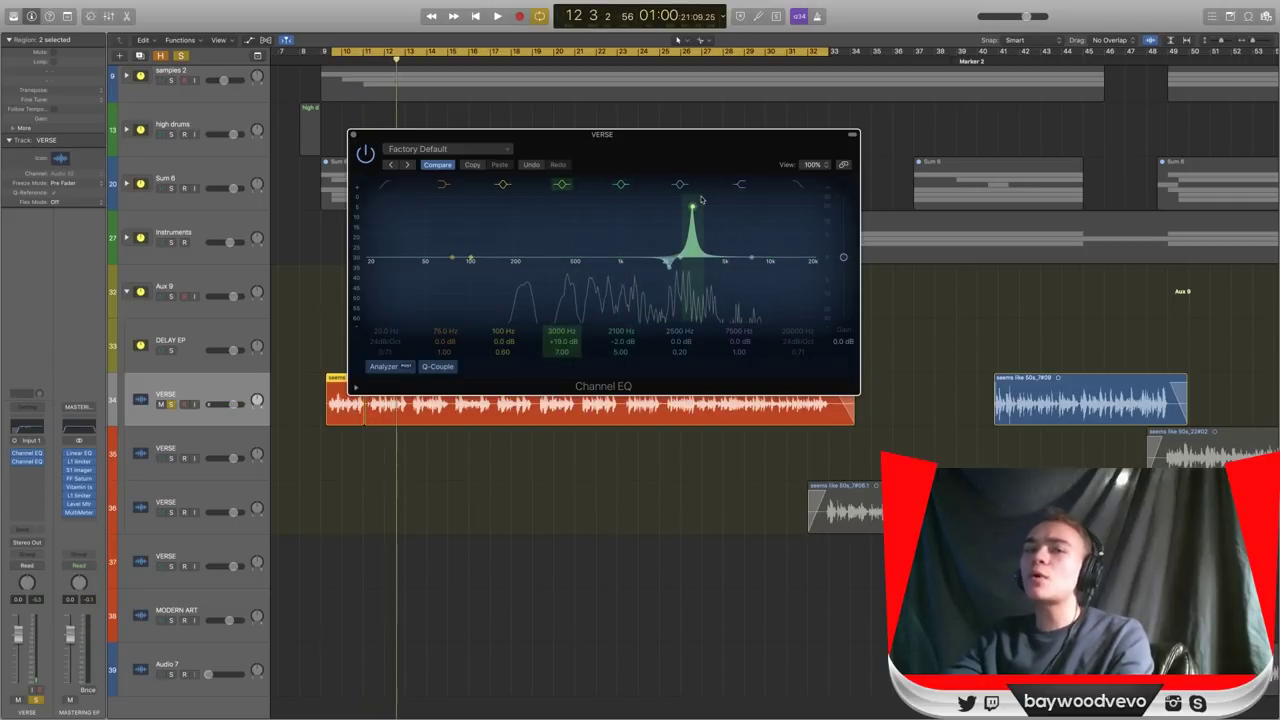
{"action": "left_click_drag", "start_coordinate": [663, 143], "coordinate": [598, 149]}
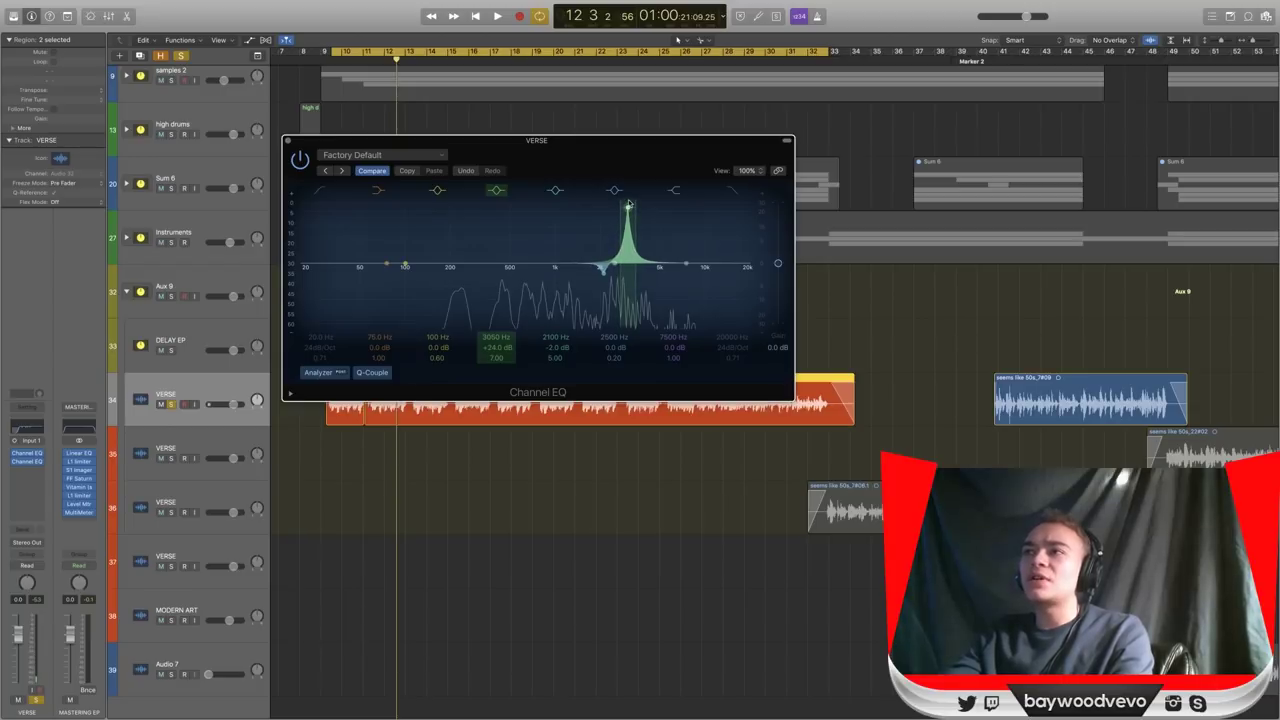
{"action": "key", "text": "space"}
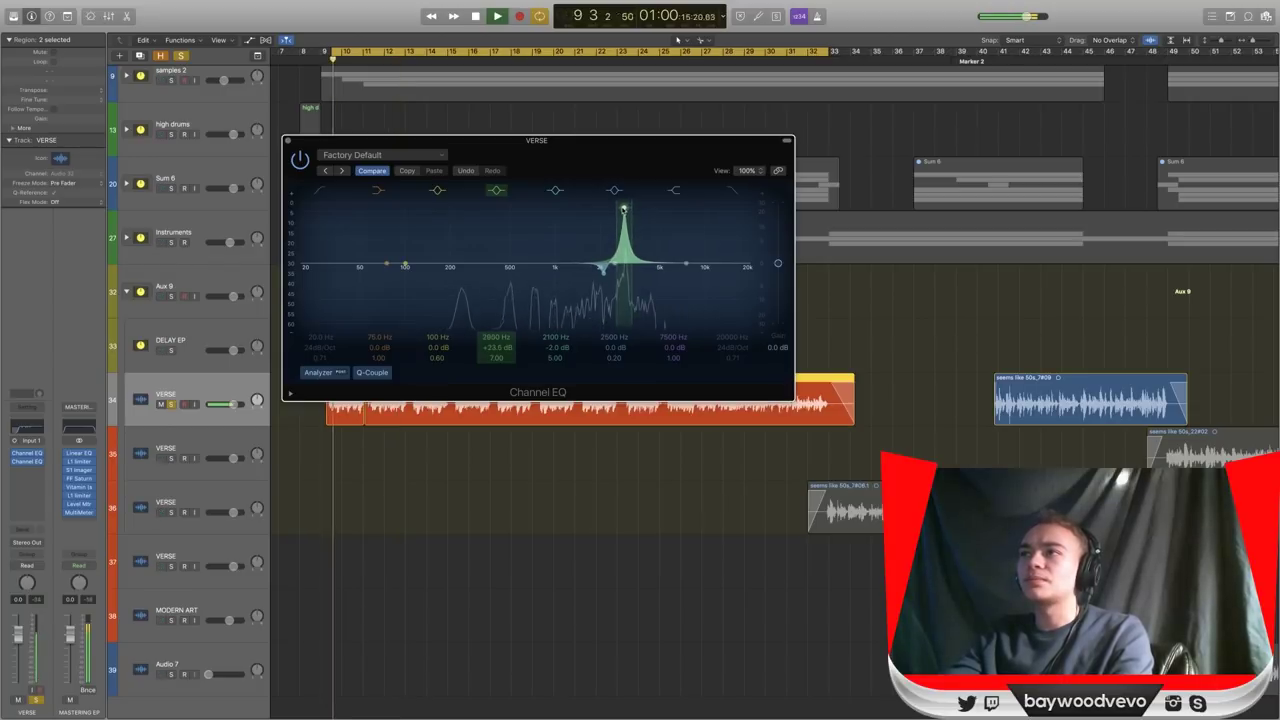
{"action": "left_click_drag", "start_coordinate": [627, 208], "coordinate": [625, 281]}
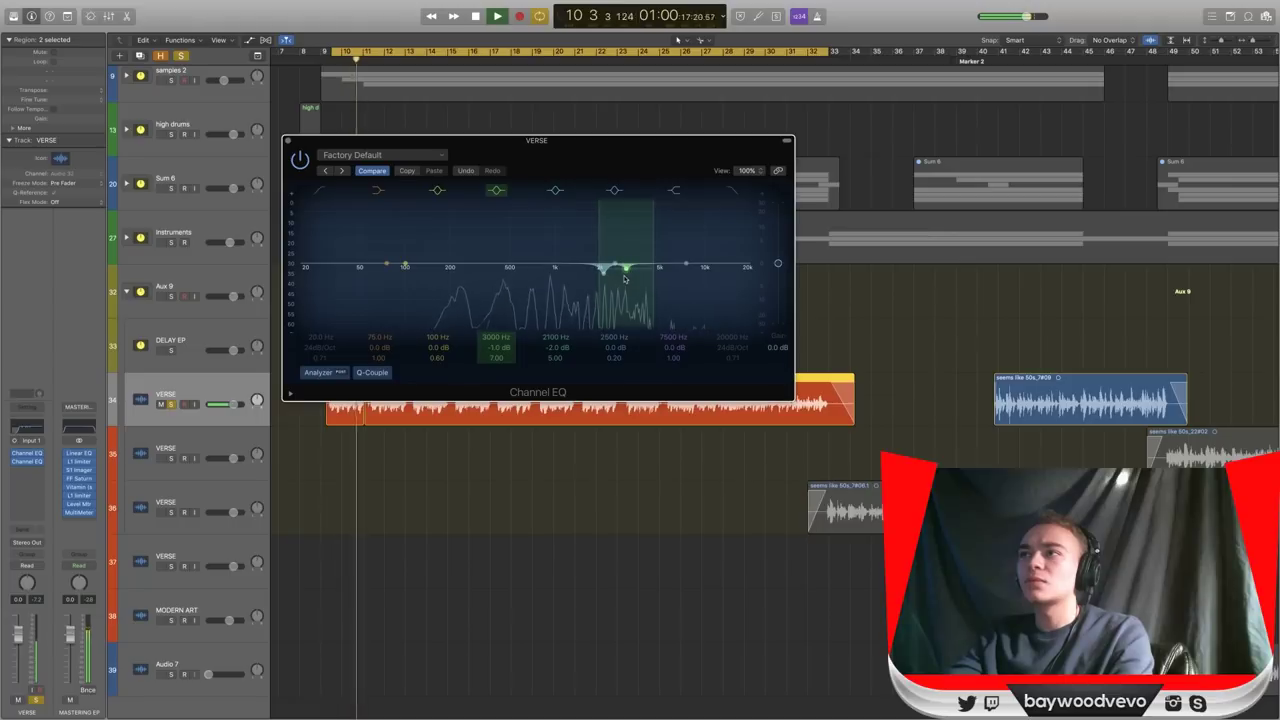
Turn the second EQ's 100 Hz band into a 1.5 dB cut at 3900 Hz with a Q of 7.30, auditioning the verse.
{"action": "left_click_drag", "start_coordinate": [405, 264], "coordinate": [645, 271]}
{"action": "scroll", "coordinate": [669, 243], "scroll_direction": "up", "scroll_amount": 5}
{"action": "key", "text": "space"}
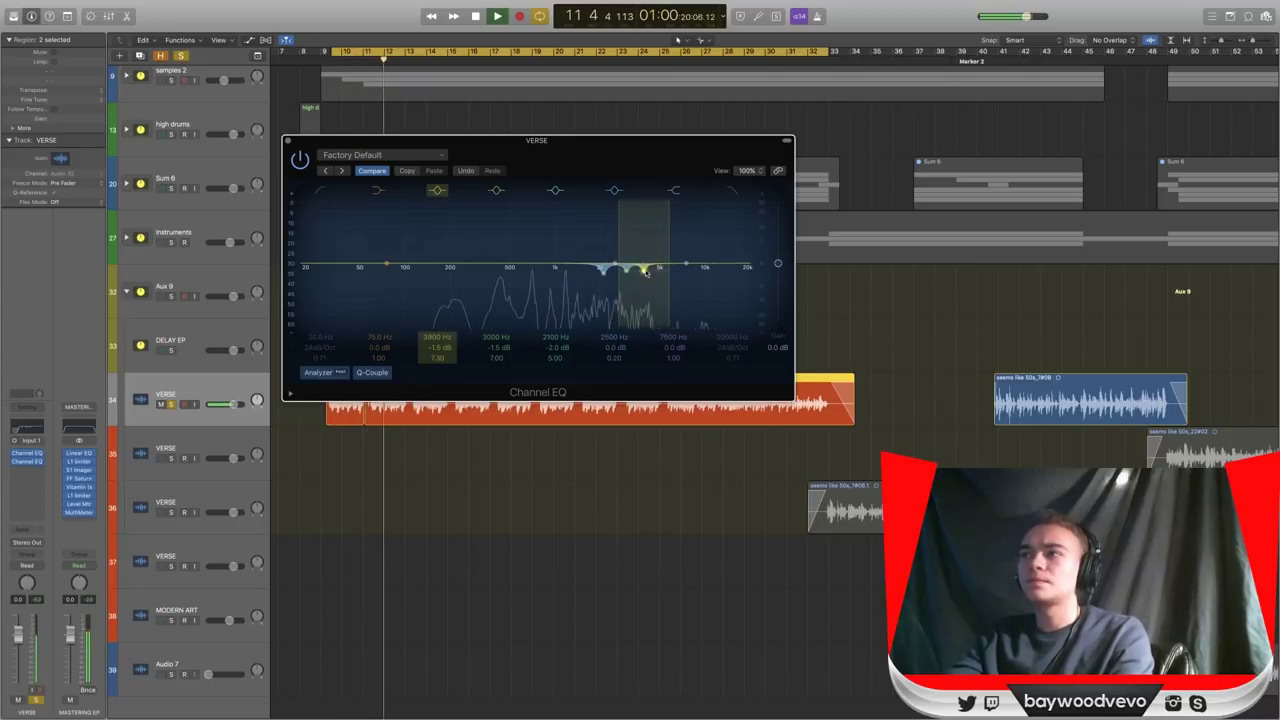
{"action": "key", "text": "space"}
Raise the second EQ's high shelf to +5.5 dB at 8100 Hz while auditioning, and close the EQ window.
{"action": "left_click_drag", "start_coordinate": [642, 155], "coordinate": [696, 162]}
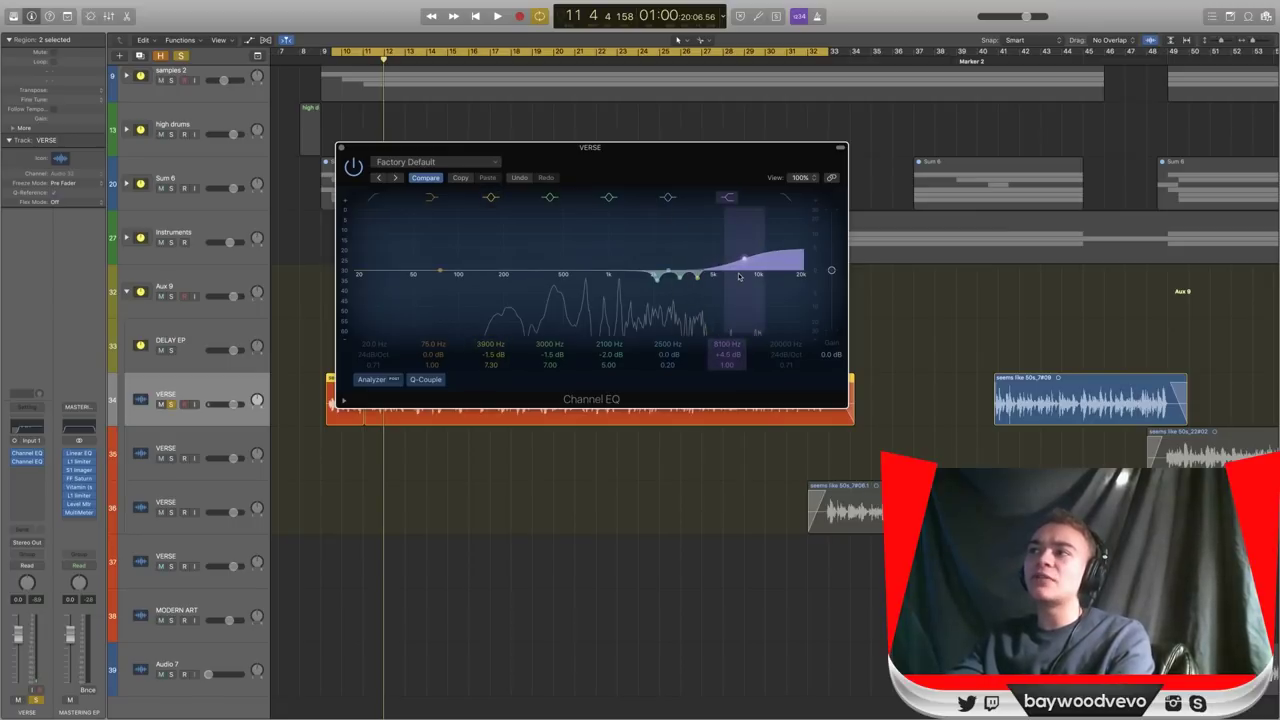
{"action": "key", "text": "space"}
{"action": "mouse_move", "coordinate": [740, 275]}
{"action": "left_mouse_down"}
{"action": "mouse_move", "coordinate": [740, 242]}
{"action": "mouse_move", "coordinate": [740, 267]}
{"action": "left_mouse_up"}
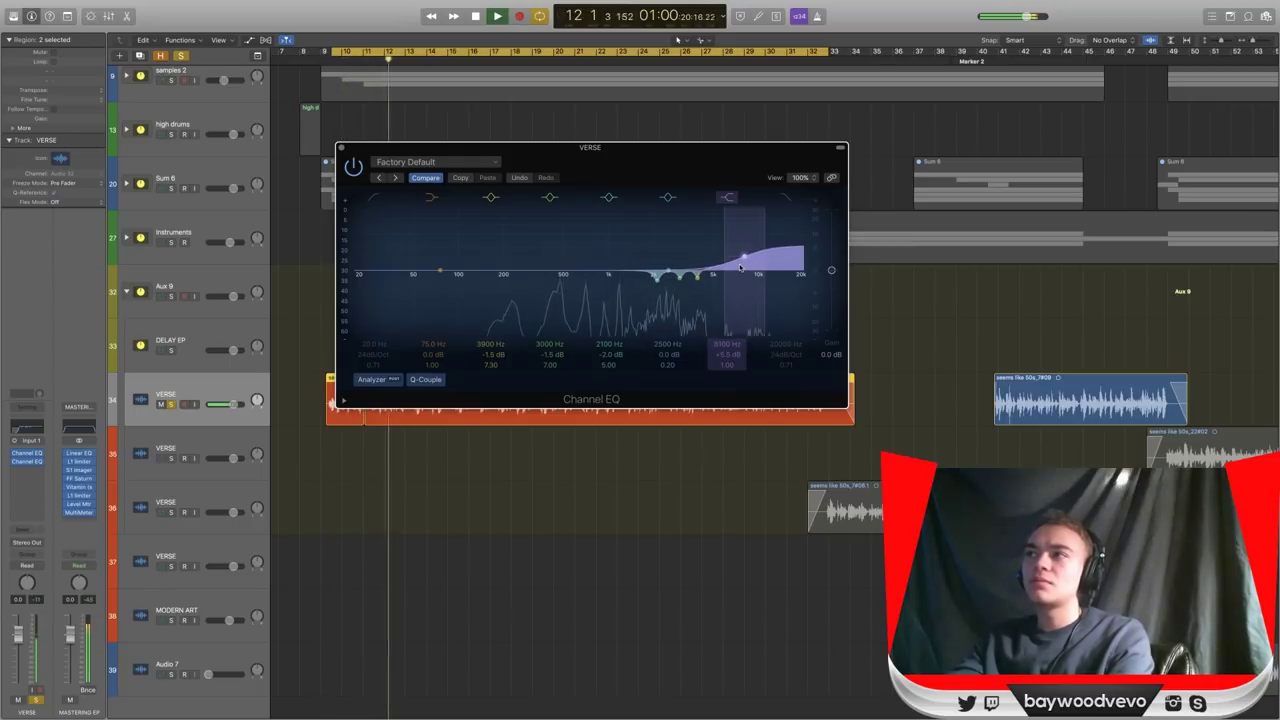
{"action": "key", "text": "space"}
{"action": "left_click_drag", "start_coordinate": [533, 168], "coordinate": [566, 176]}
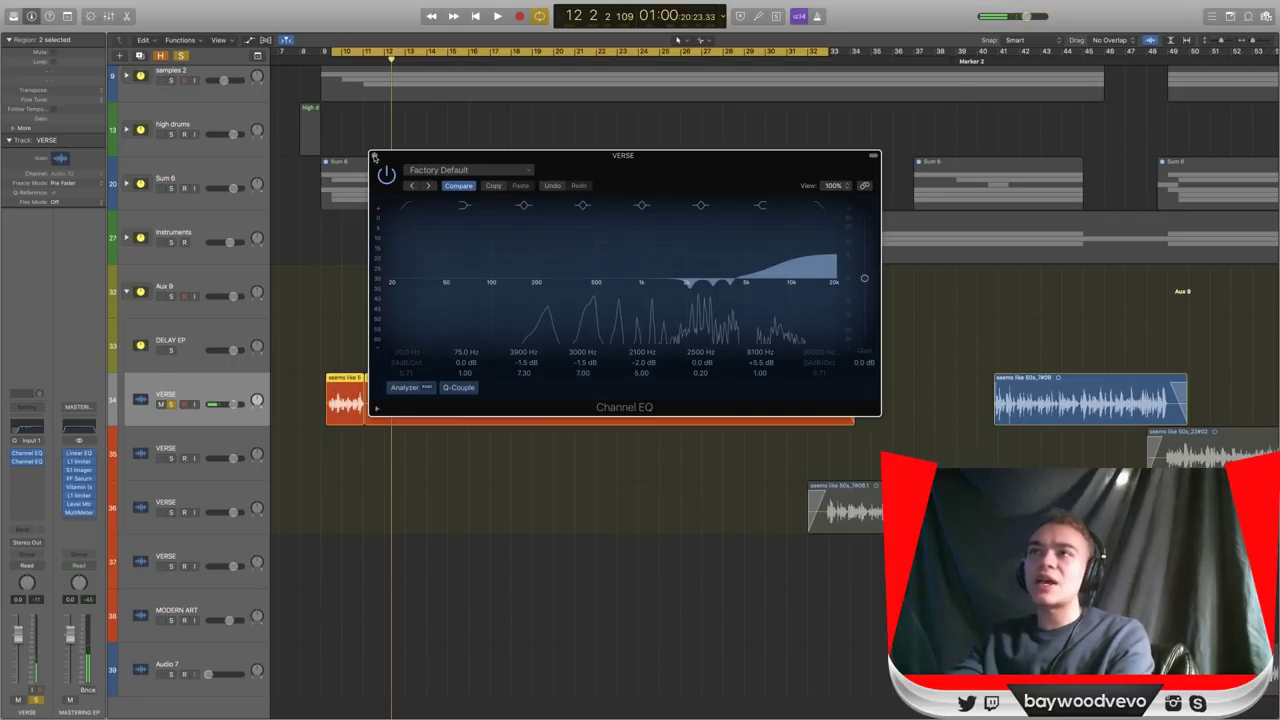
{"action": "left_click", "coordinate": [373, 156]}
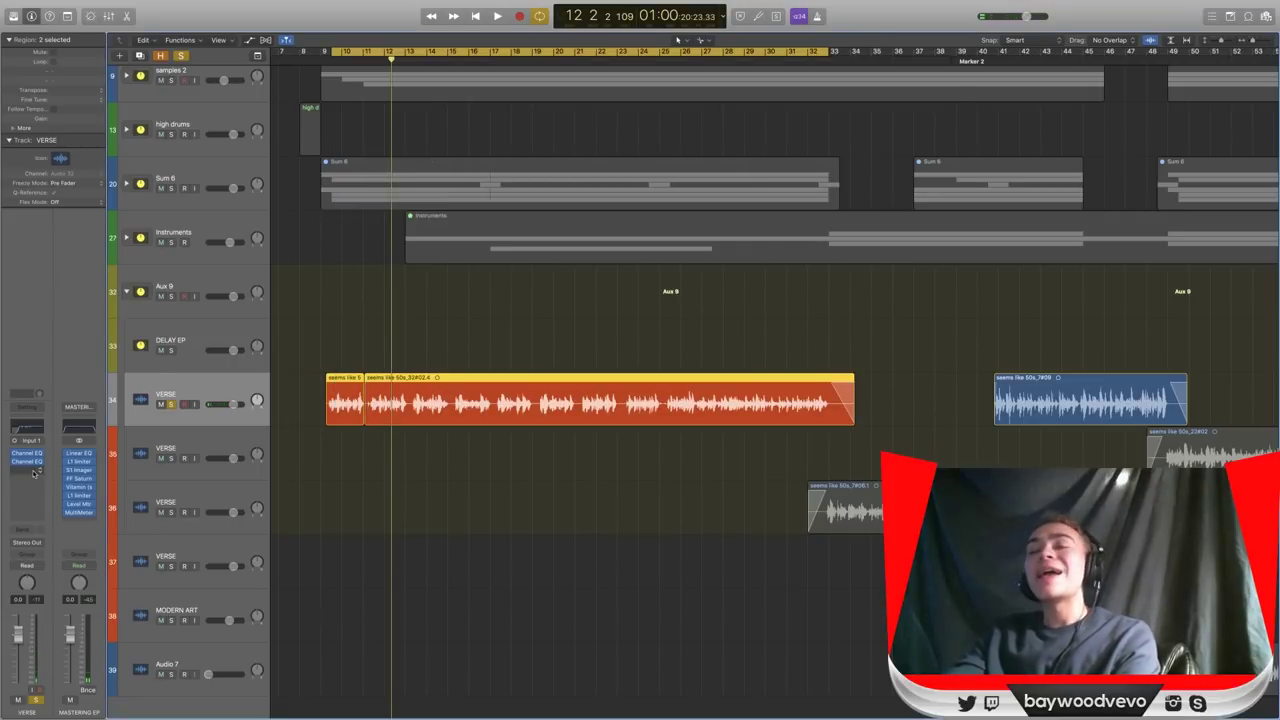
Insert a mono DeEsser after the two Channel EQs on the VERSE track and move its window over the arrangement.
{"action": "left_click", "coordinate": [35, 474]}
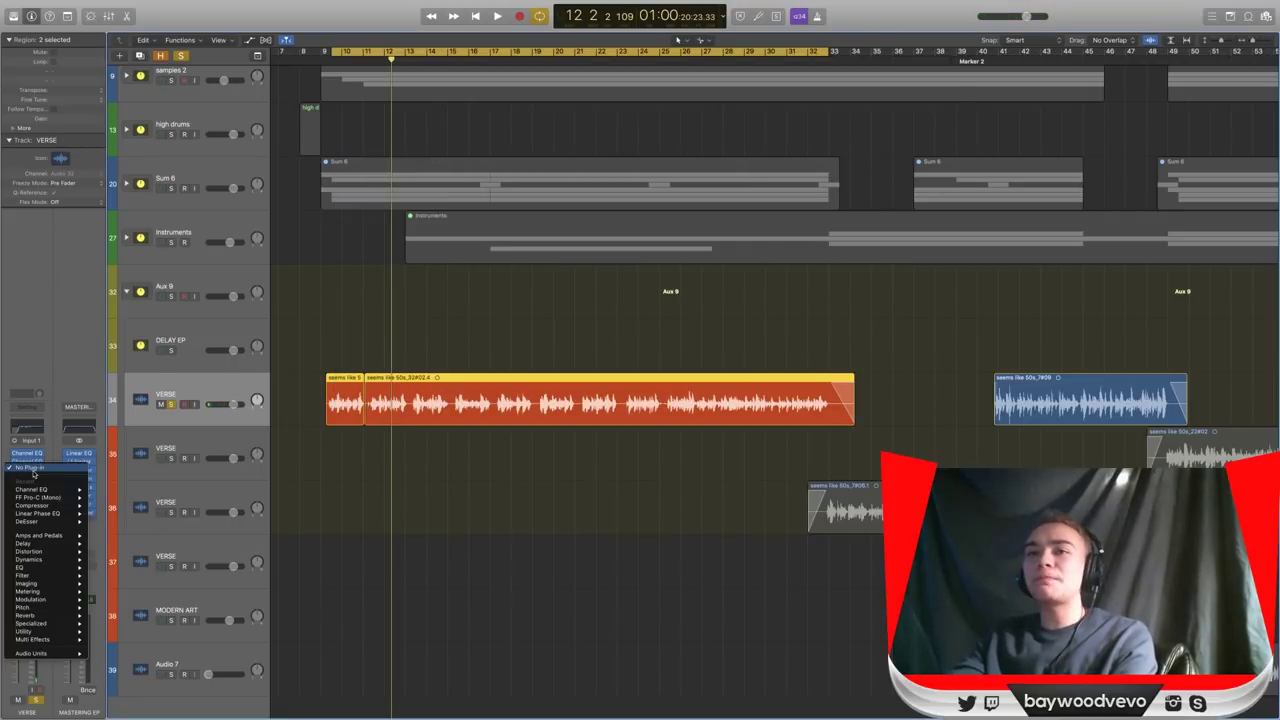
{"action": "mouse_move", "coordinate": [50, 563]}
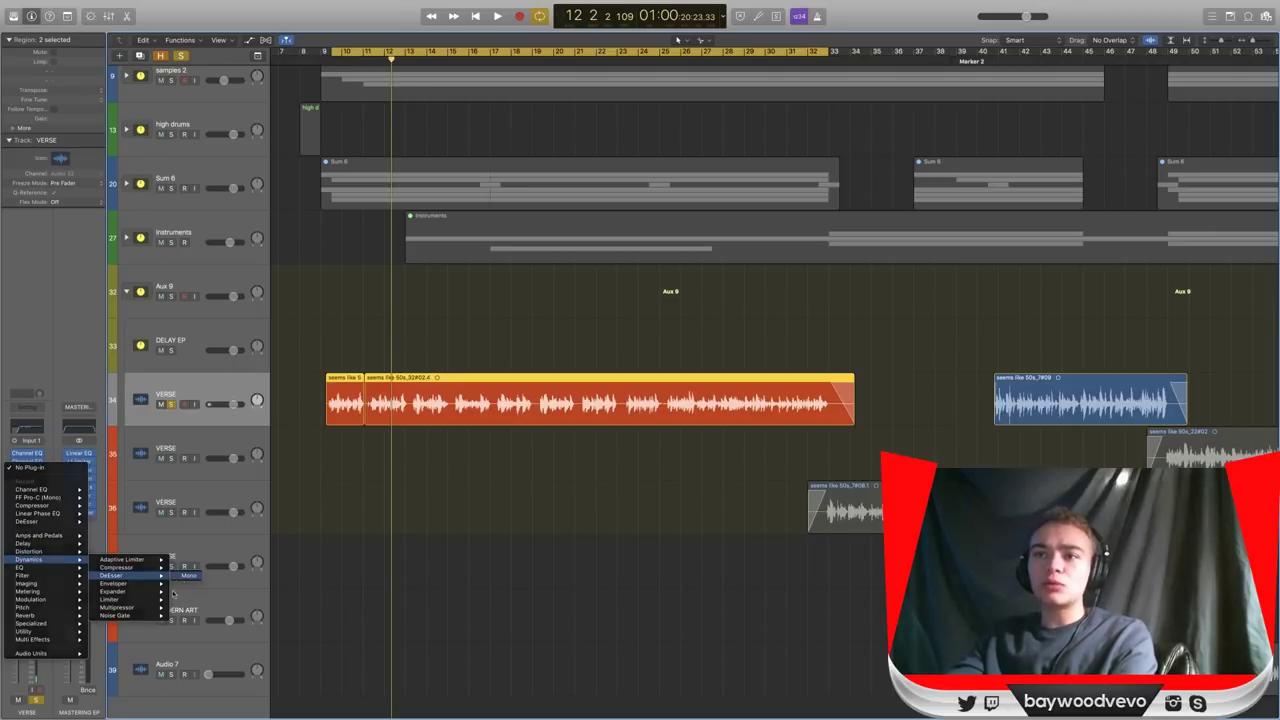
{"action": "left_click", "coordinate": [188, 576]}
{"action": "left_click_drag", "start_coordinate": [137, 22], "coordinate": [655, 252]}
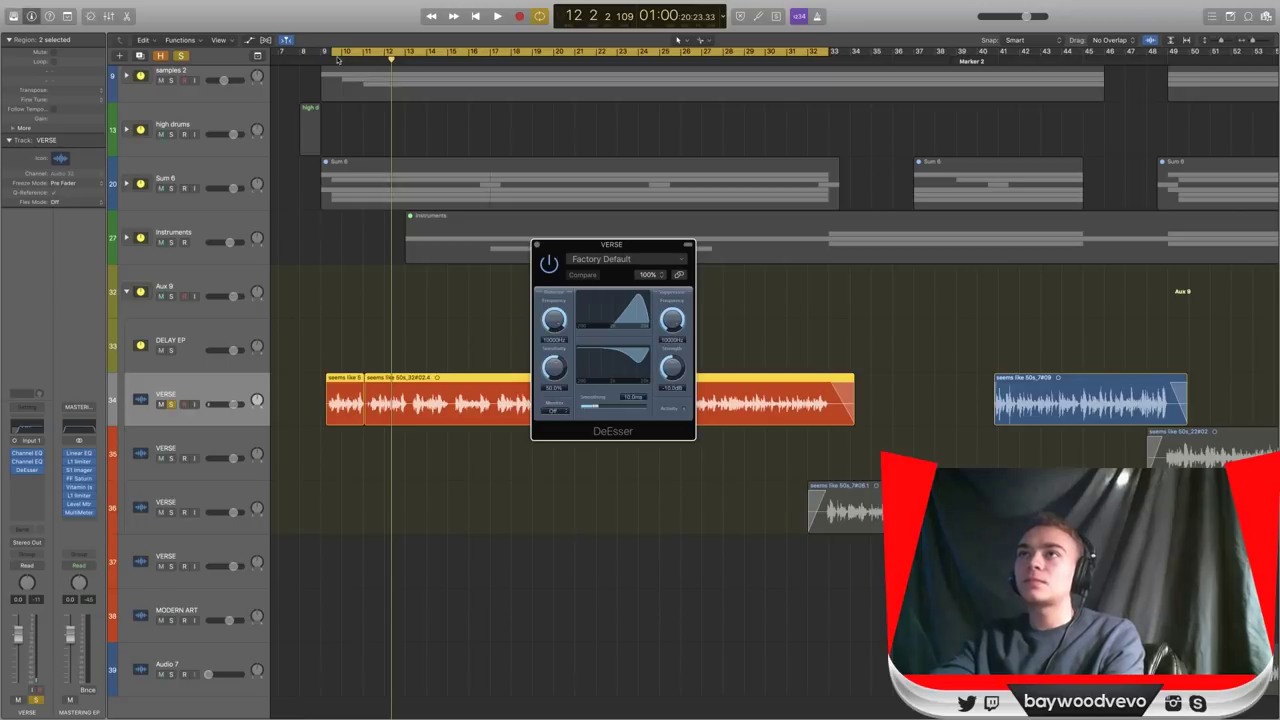
Audition the verse from the start of the cycle range and load the Female Voice DeEsser preset.
{"action": "double_click", "coordinate": [333, 57]}
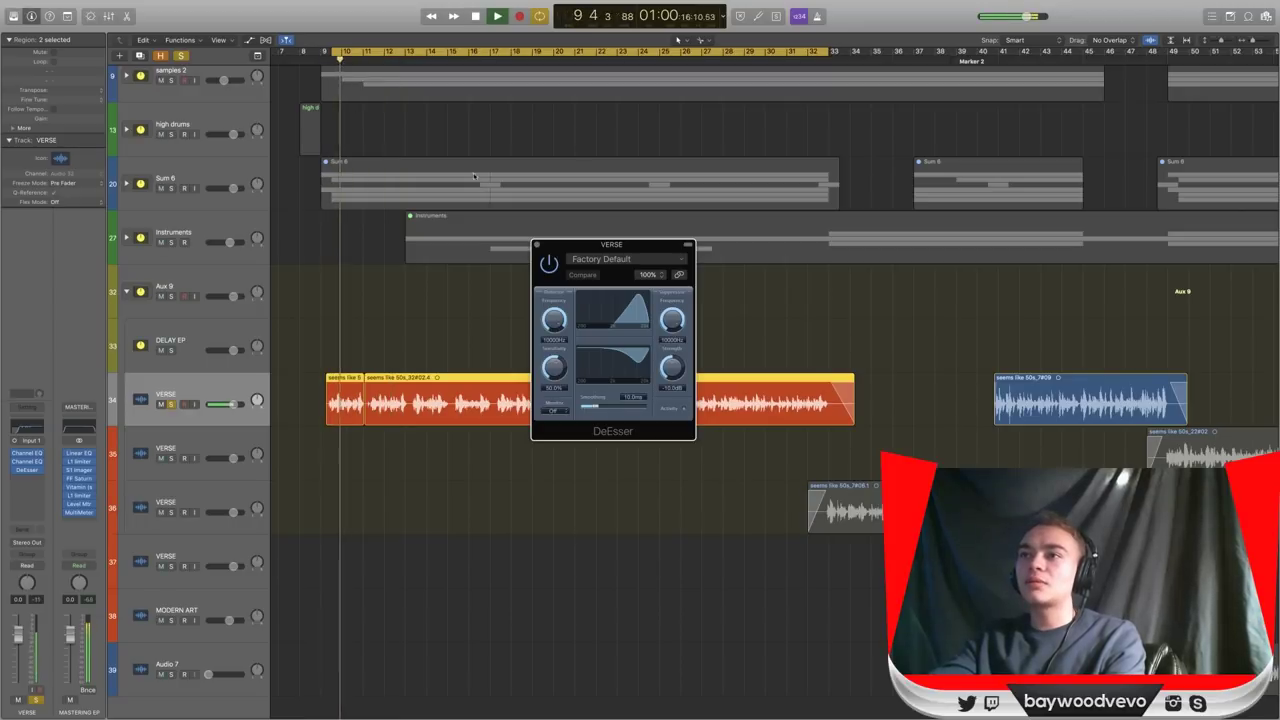
{"action": "left_click", "coordinate": [627, 264]}
{"action": "left_click", "coordinate": [648, 449]}
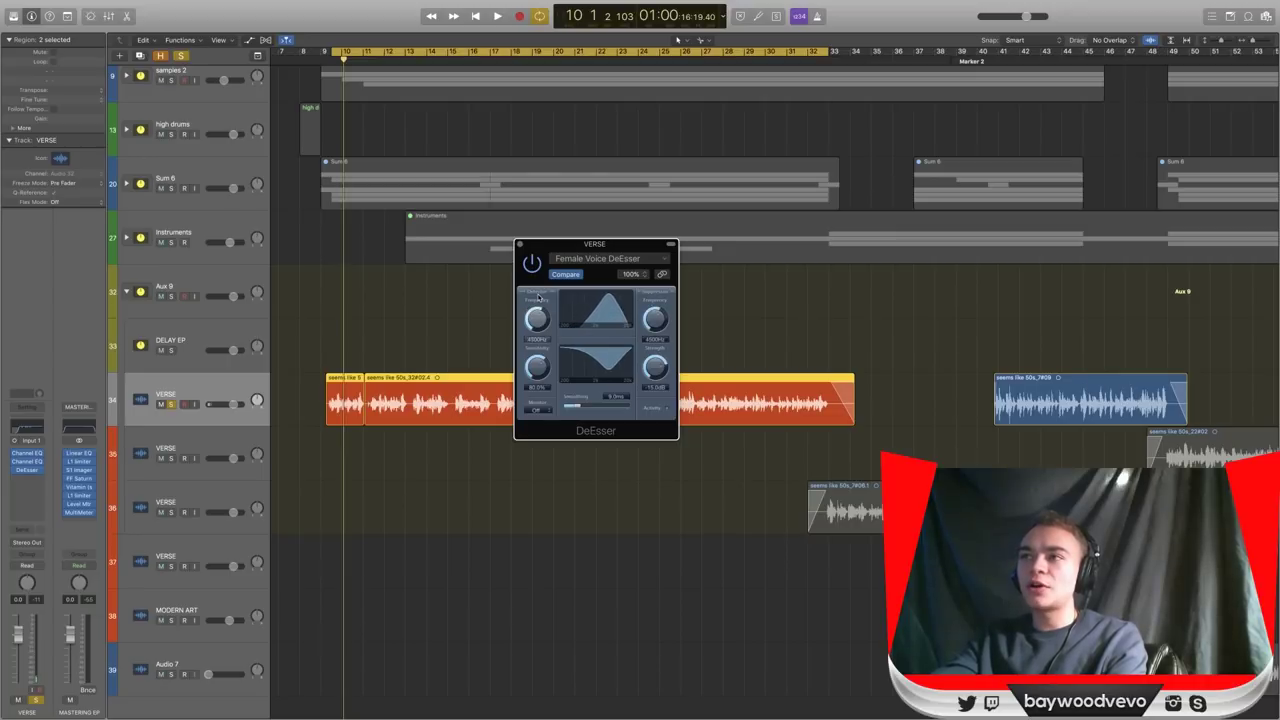
{"action": "left_click_drag", "start_coordinate": [547, 251], "coordinate": [513, 274]}
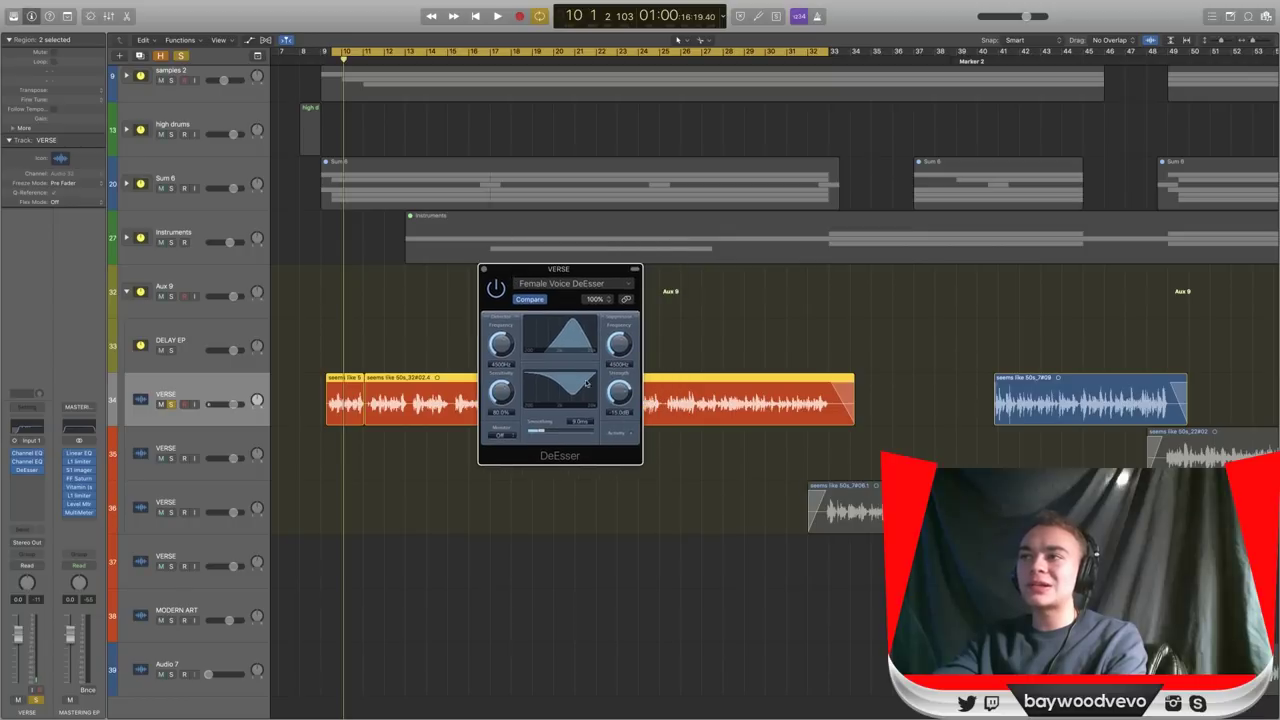
Raise the DeEsser's detector frequency to about 7200 Hz and its suppressor frequency to about 7400 Hz during playback.
{"action": "key", "text": "space"}
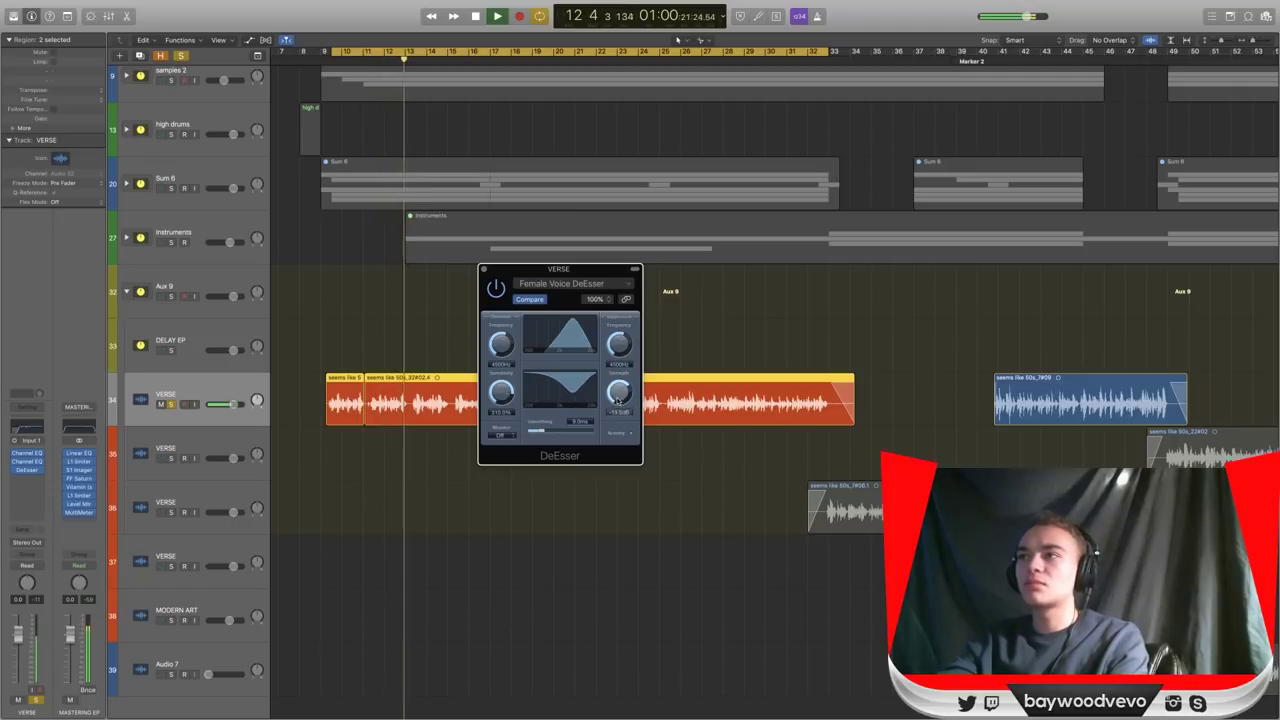
{"action": "left_click_drag", "start_coordinate": [502, 346], "coordinate": [502, 330]}
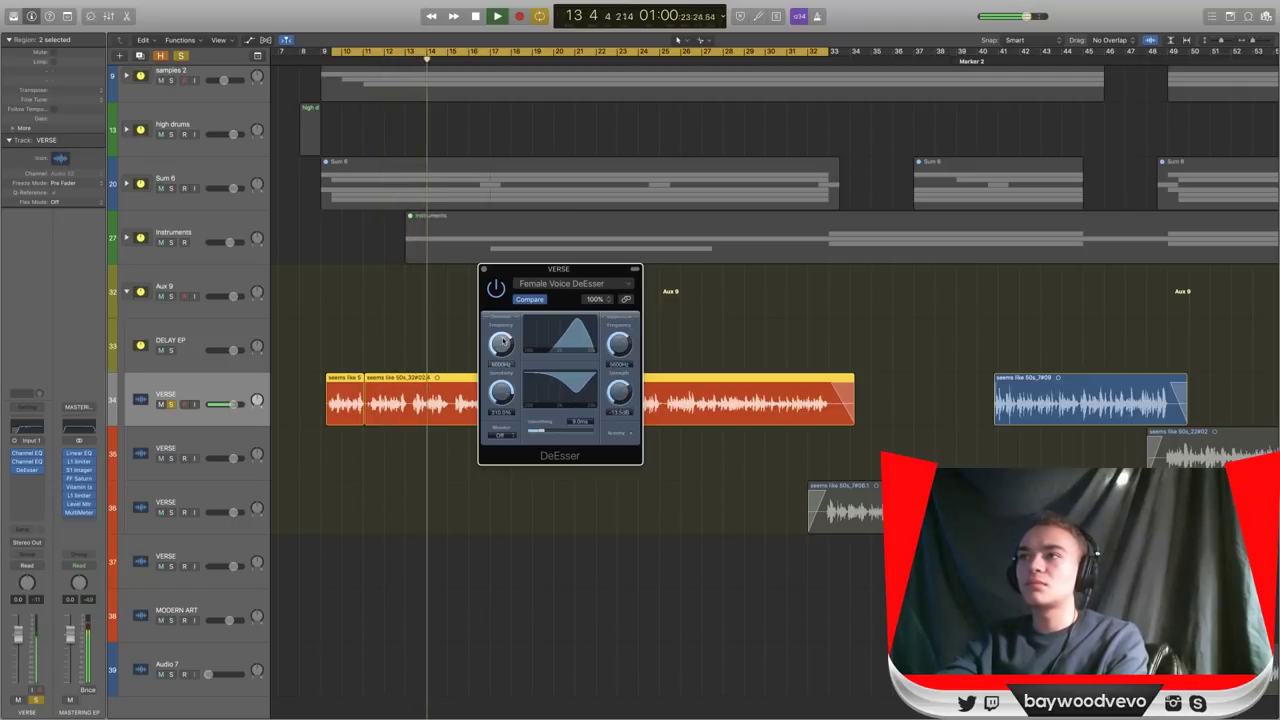
{"action": "left_click_drag", "start_coordinate": [619, 346], "coordinate": [619, 334]}
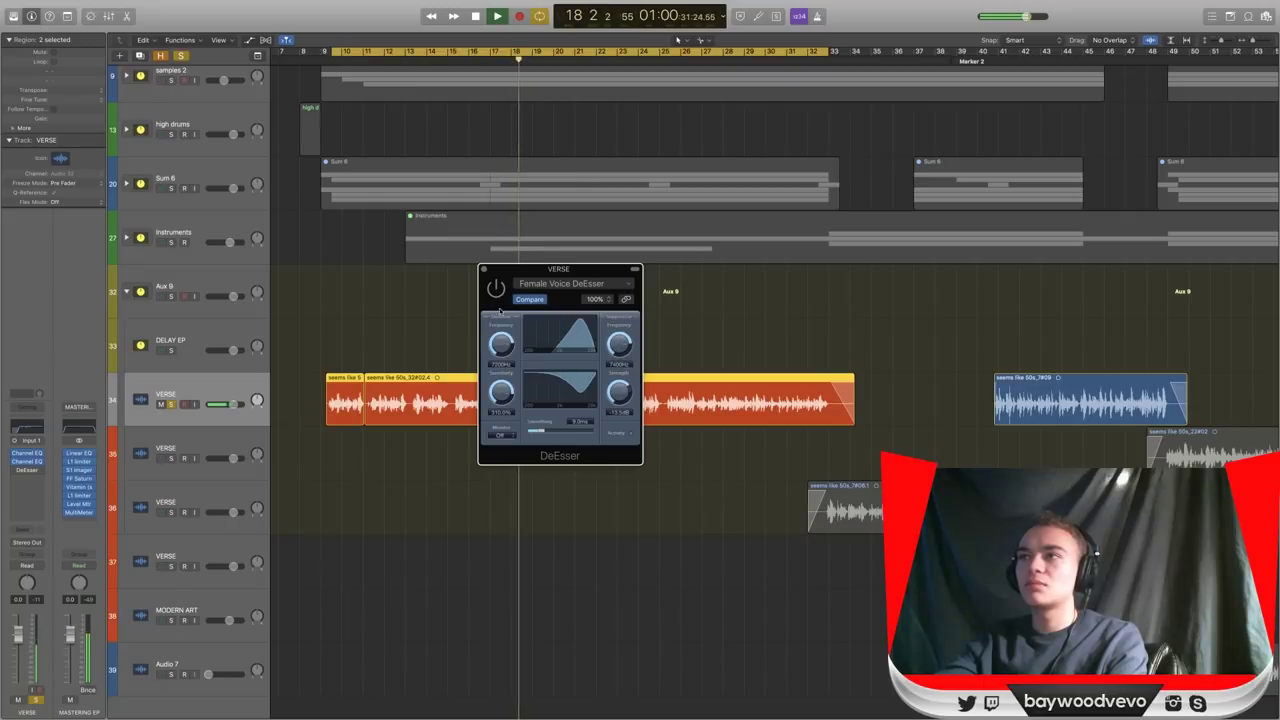
Re-enable the bypassed DeEsser, raise its detector frequency to about 8000 Hz, and set its strength to -20 dB while auditioning.
{"action": "left_click", "coordinate": [496, 288]}
{"action": "left_click_drag", "start_coordinate": [500, 350], "coordinate": [499, 345]}
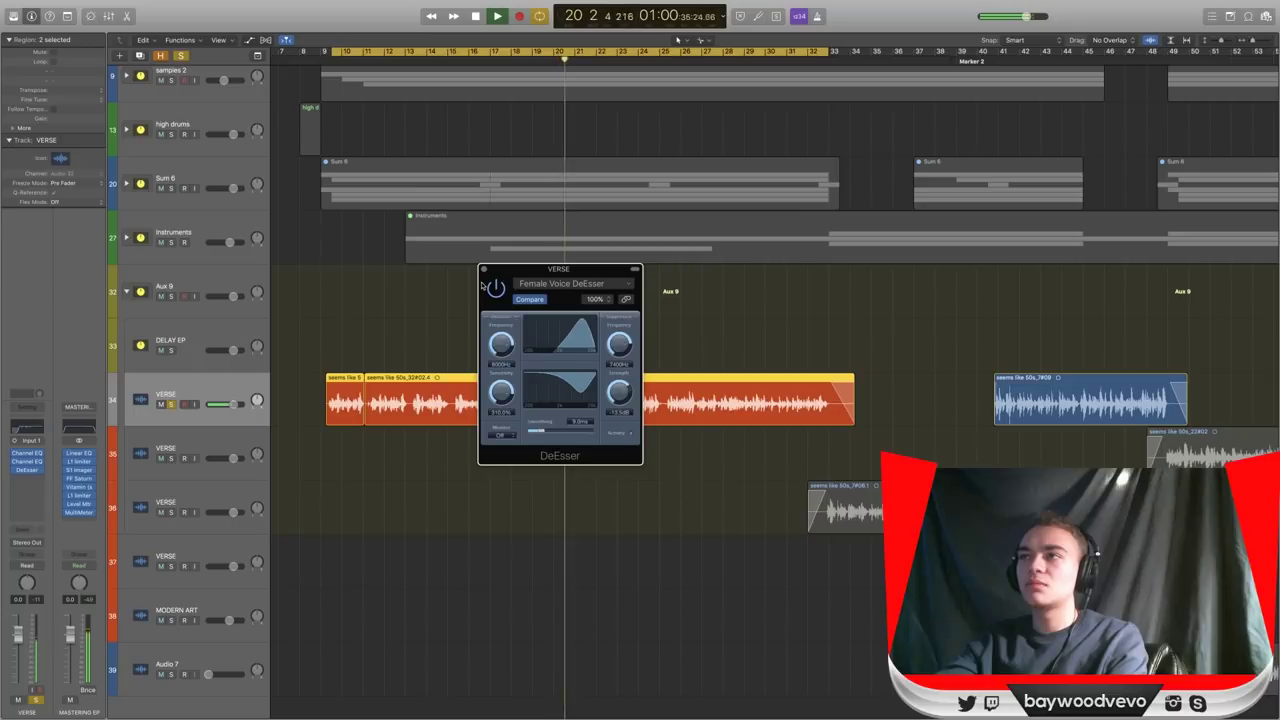
{"action": "left_click_drag", "start_coordinate": [619, 394], "coordinate": [618, 347]}
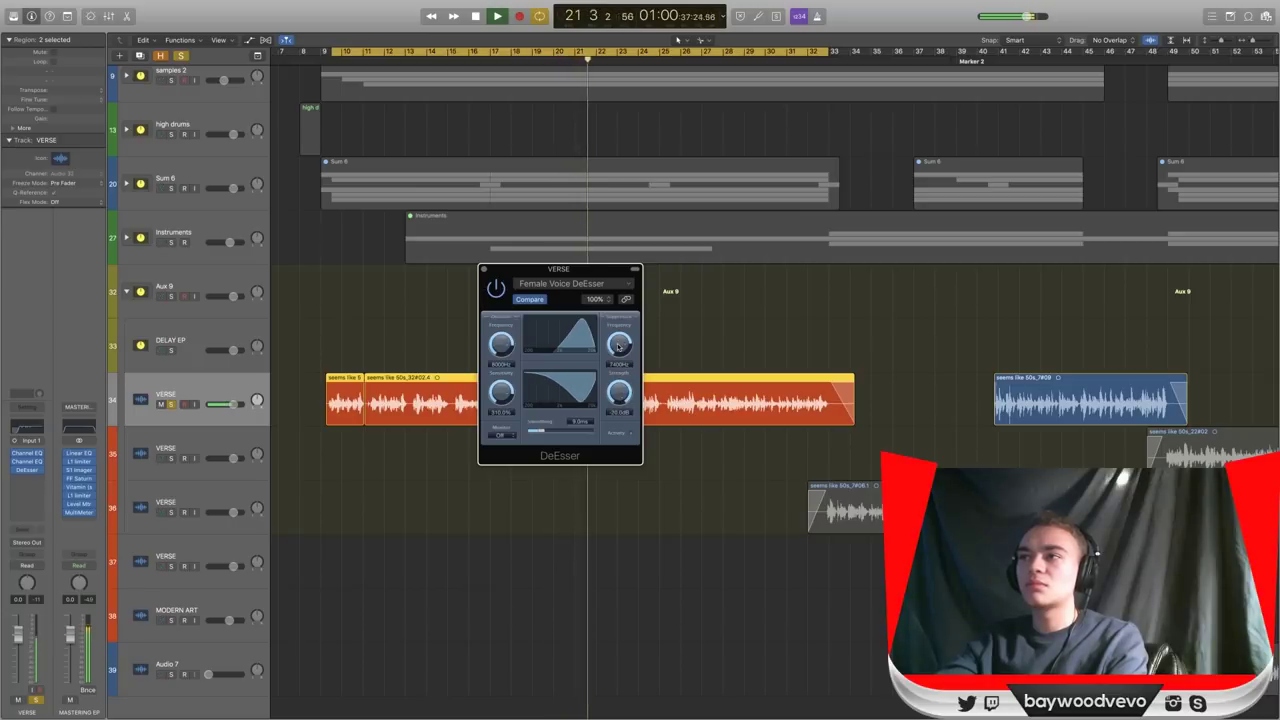
{"action": "key", "text": "space"}
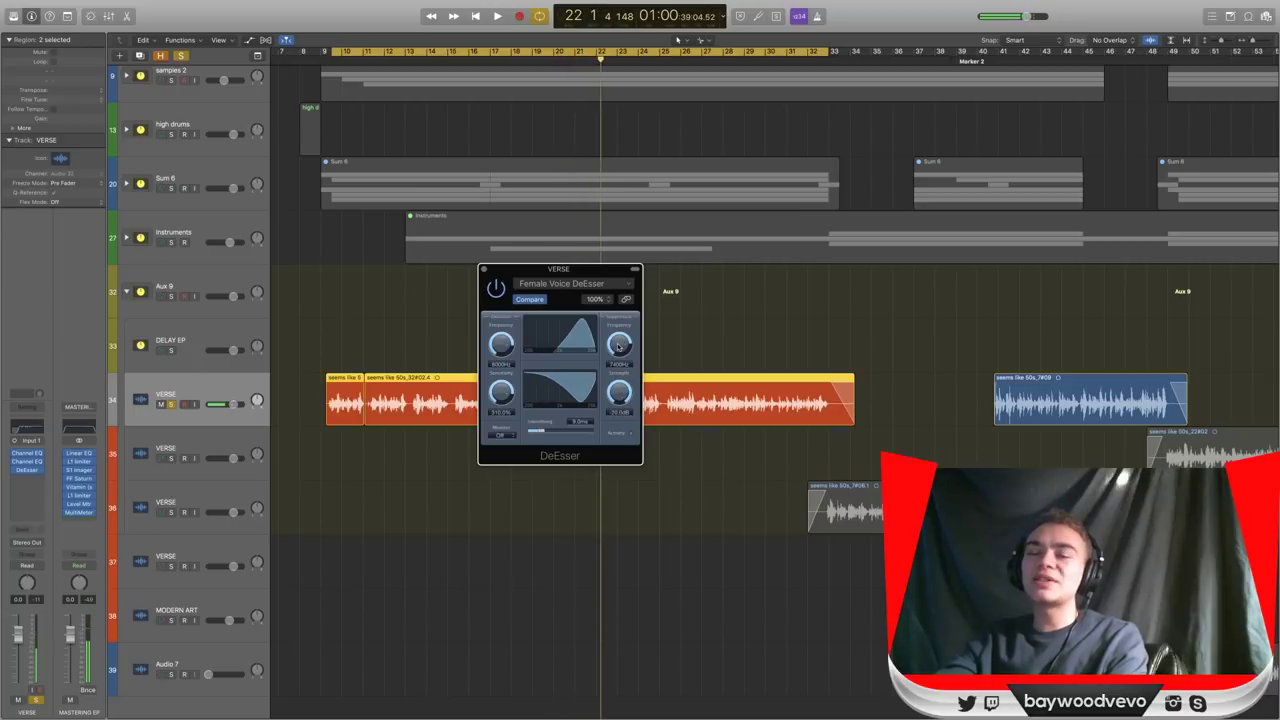
{"action": "left_click", "coordinate": [532, 65]}
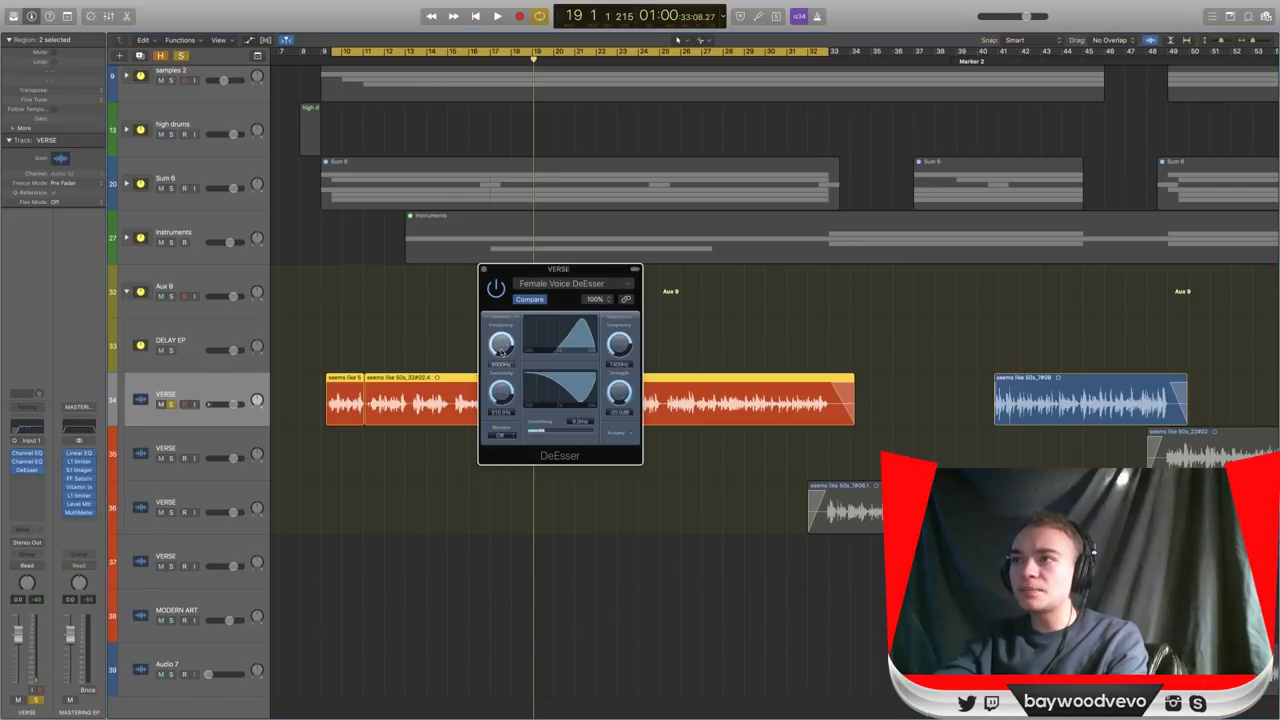
Audition the verse vocal and shorten the cycle range so that it starts near bar 21.
{"action": "key", "text": "space"}
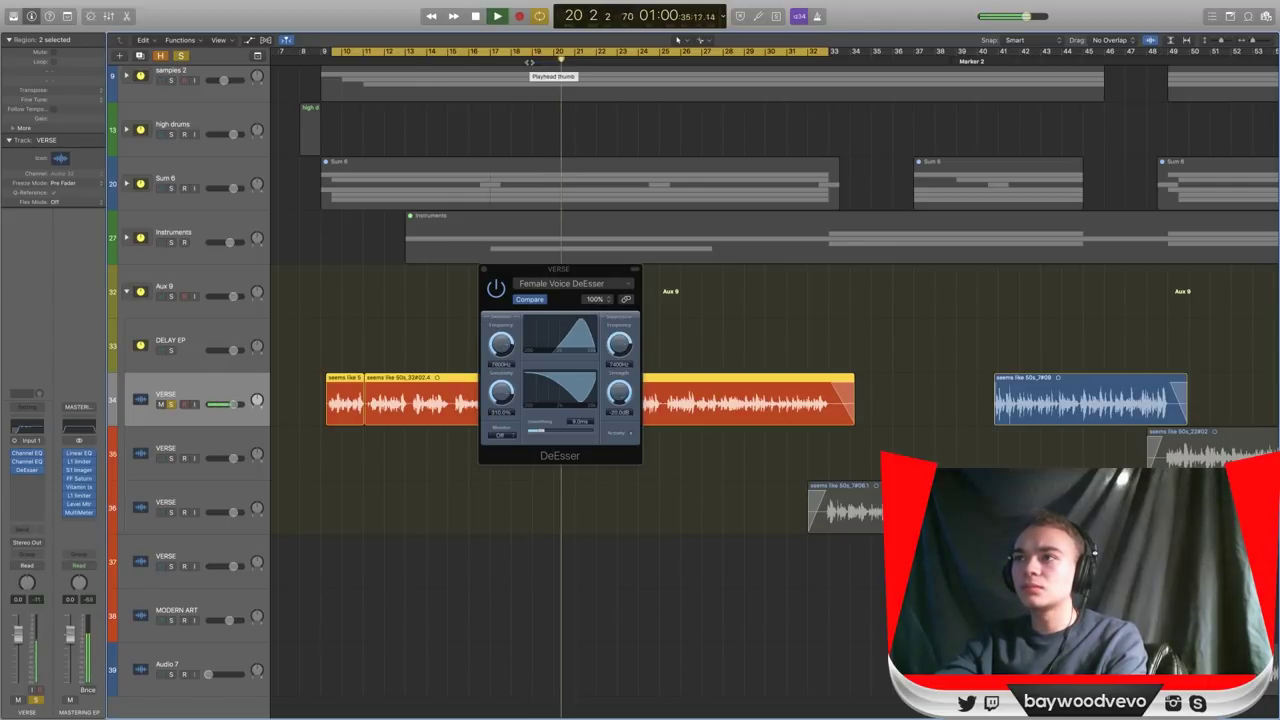
{"action": "key", "text": "space"}
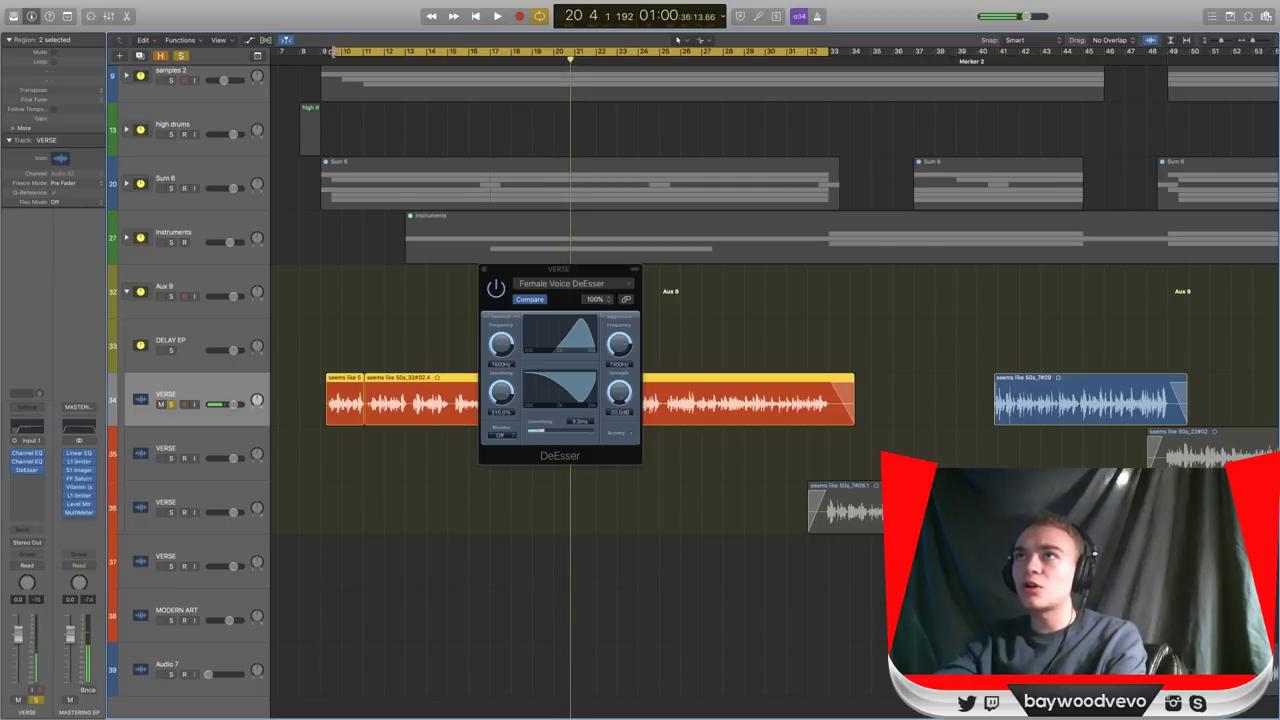
{"action": "left_click_drag", "start_coordinate": [332, 50], "coordinate": [581, 90]}
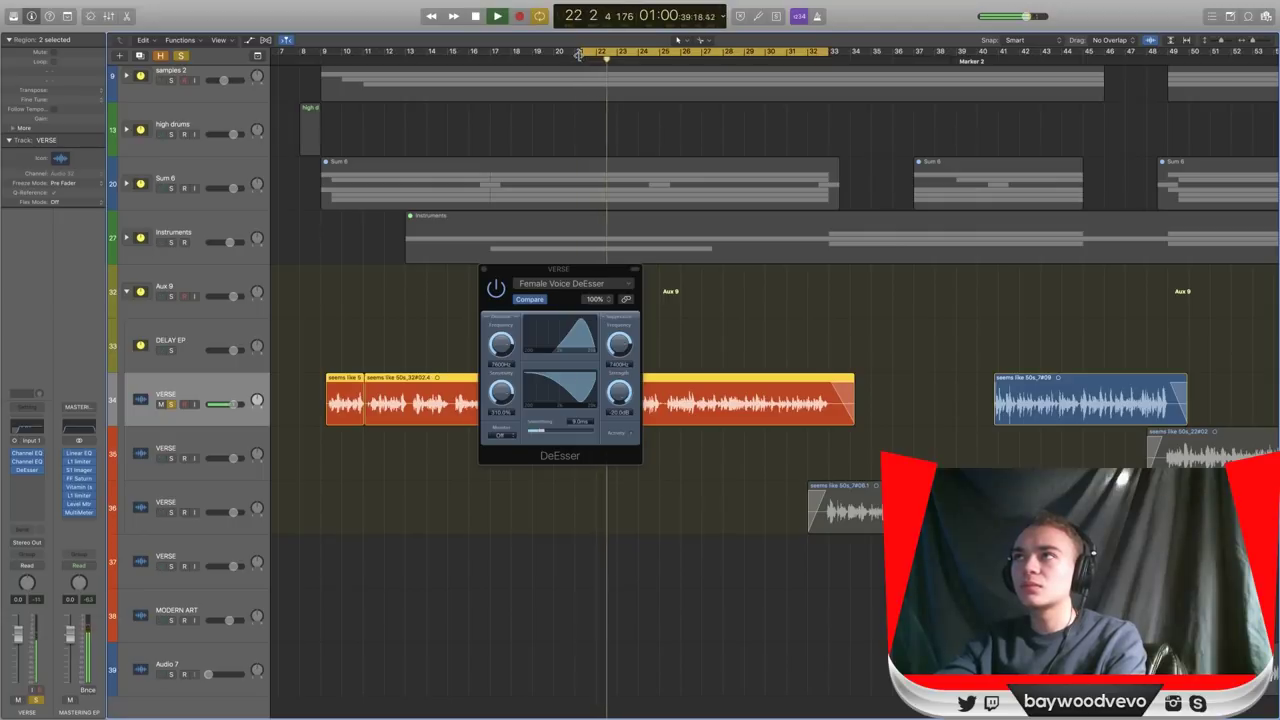
{"action": "key", "text": "space"}
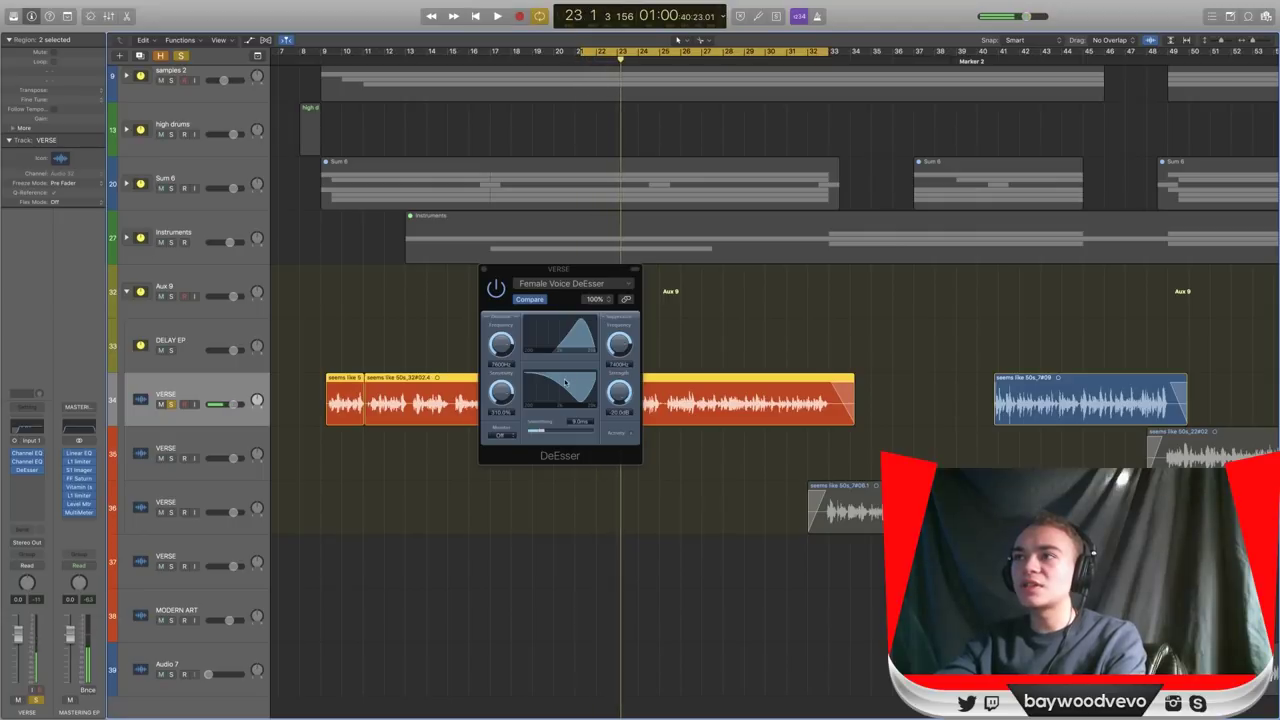
Reduce the DeEsser's strength to about -6 dB while auditioning the cycled section.
{"action": "left_click_drag", "start_coordinate": [613, 394], "coordinate": [611, 418]}
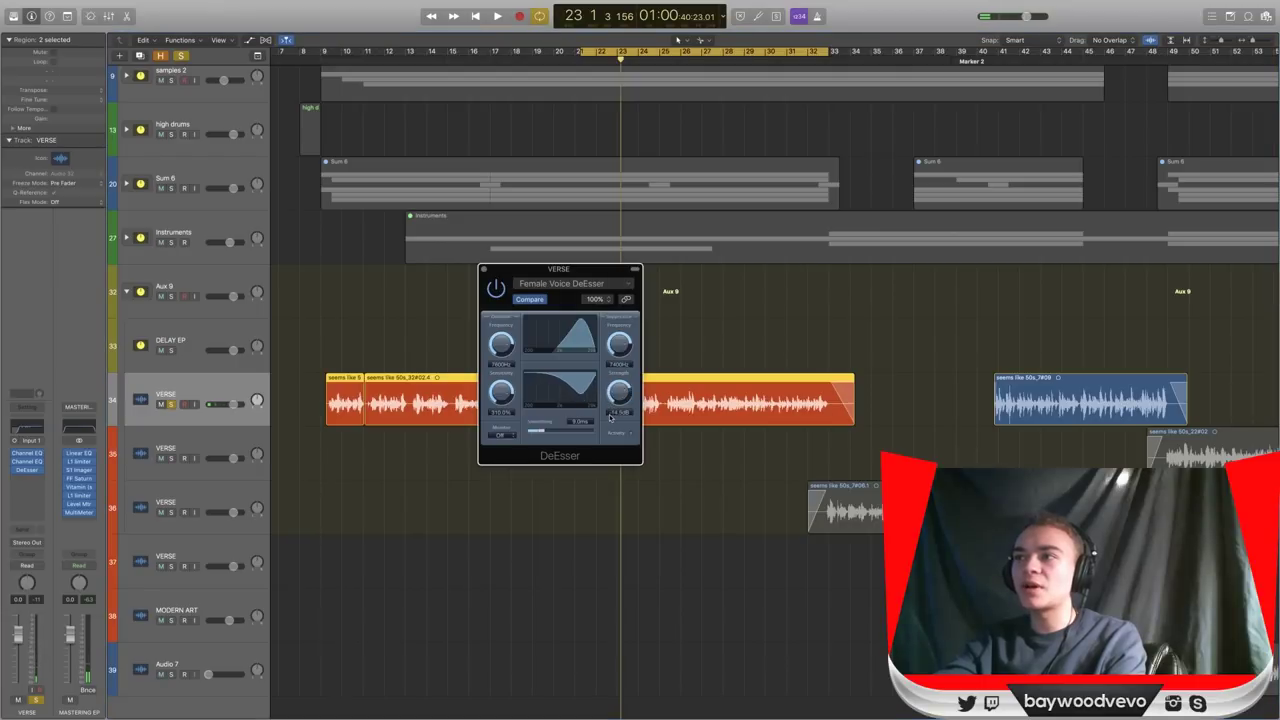
{"action": "key", "text": "space"}
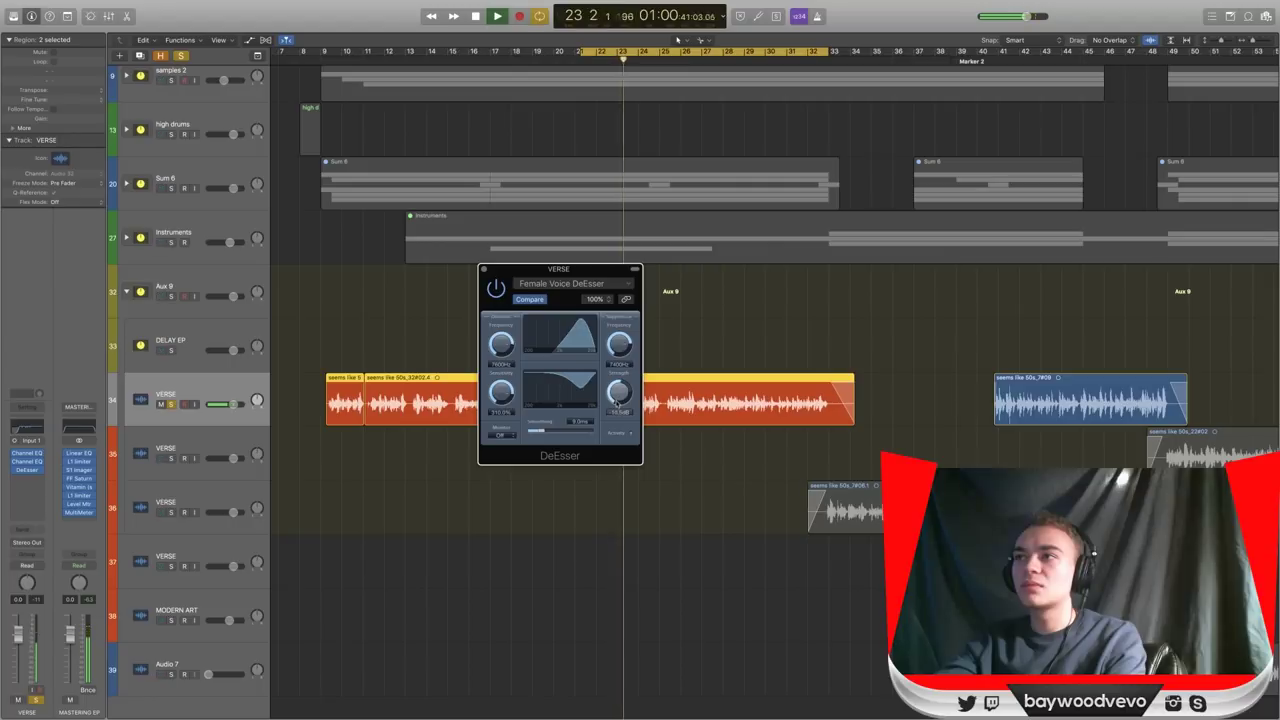
{"action": "key", "text": "space"}
{"action": "key", "text": "space"}
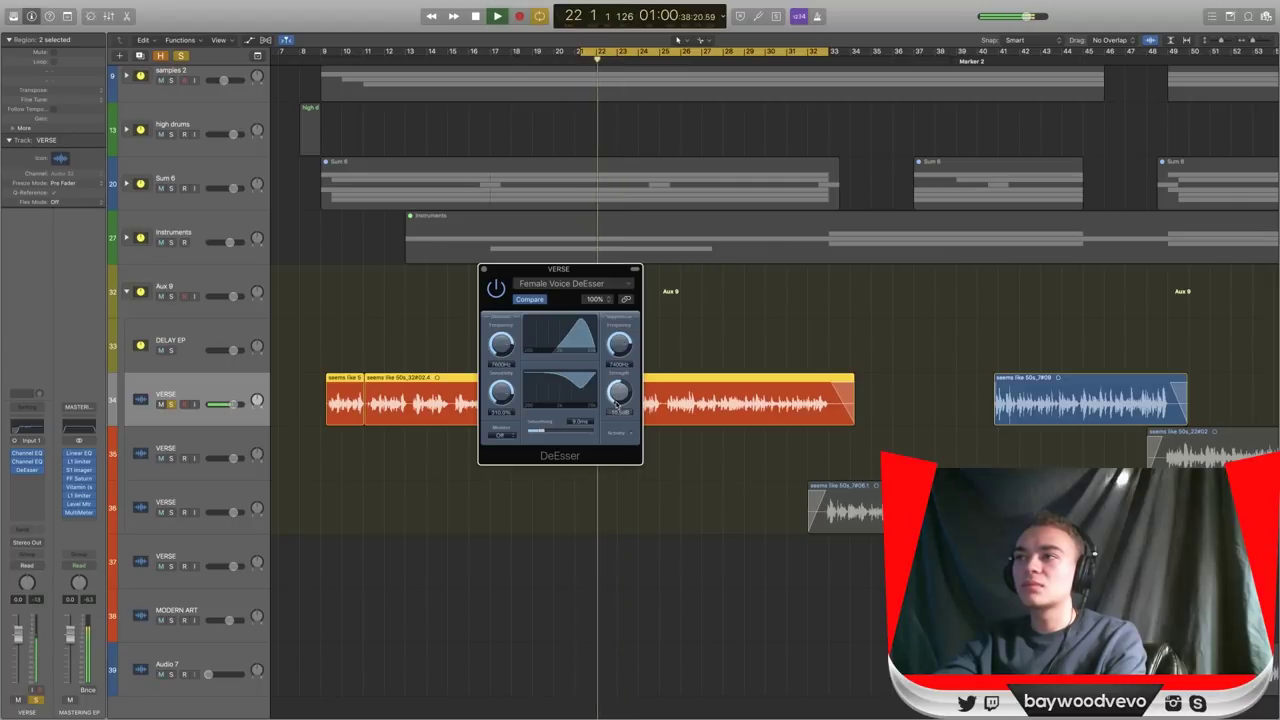
{"action": "left_click_drag", "start_coordinate": [615, 404], "coordinate": [615, 371]}
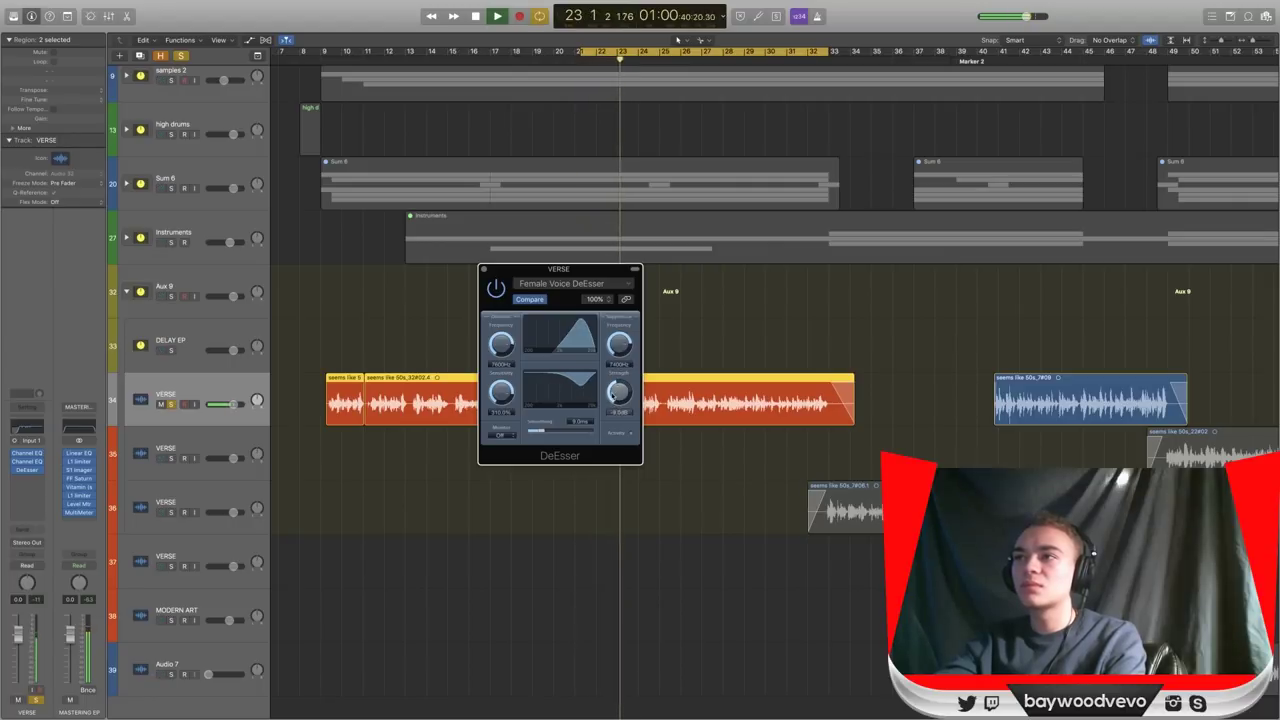
Lower the DeEsser's sensitivity to about 27%, keep its monitor set to Off, and close the plug-in and stop playback.
{"action": "left_click_drag", "start_coordinate": [502, 392], "coordinate": [505, 418]}
{"action": "left_click", "coordinate": [500, 437]}
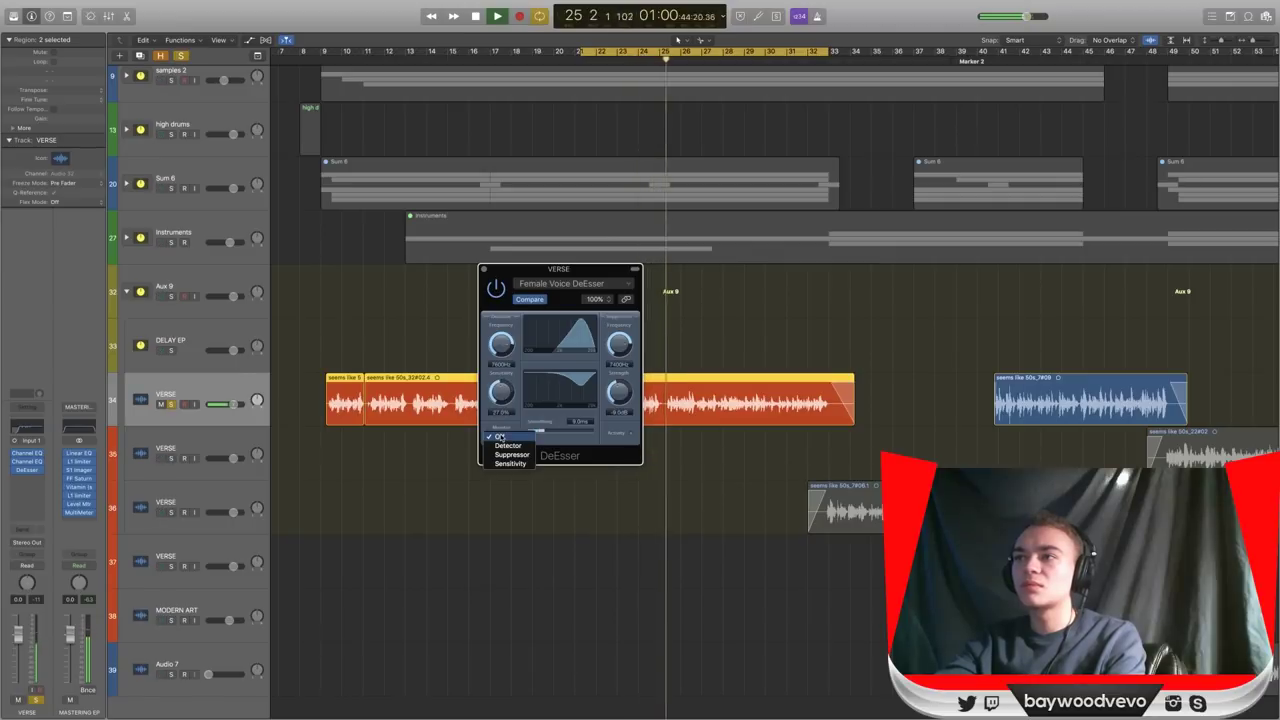
{"action": "left_click", "coordinate": [500, 437]}
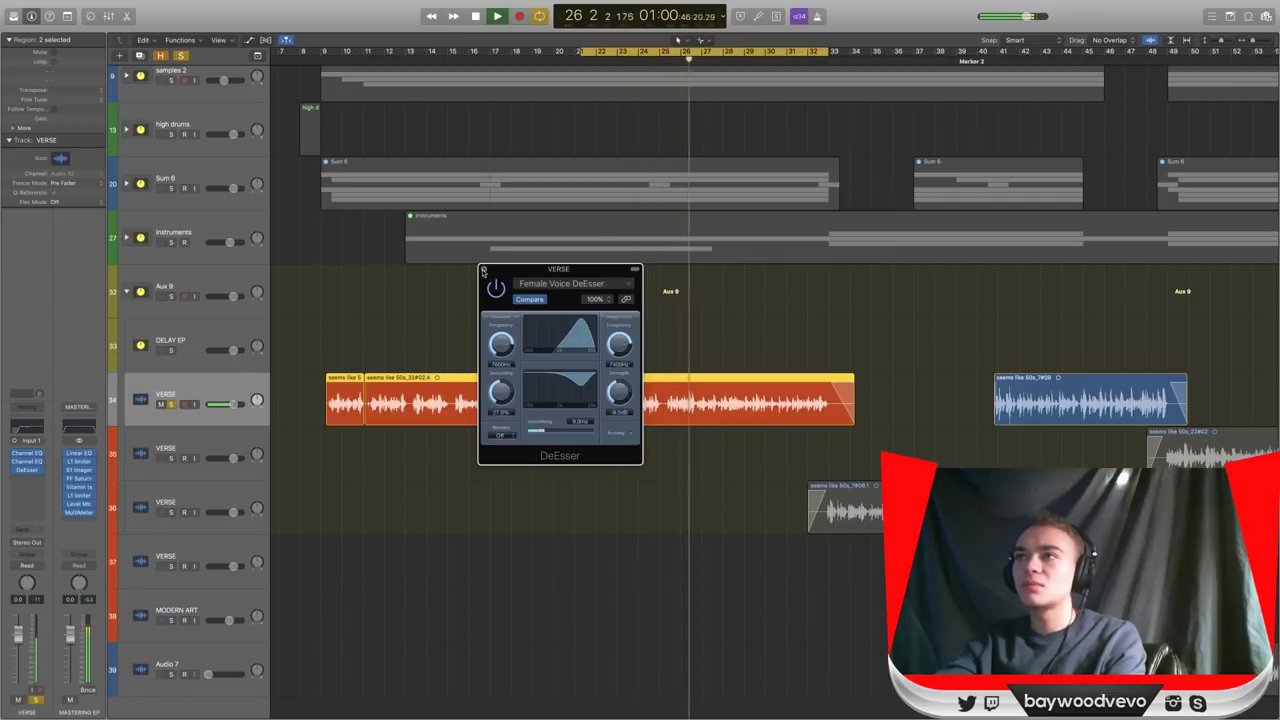
{"action": "left_click", "coordinate": [484, 269]}
{"action": "key", "text": "space"}
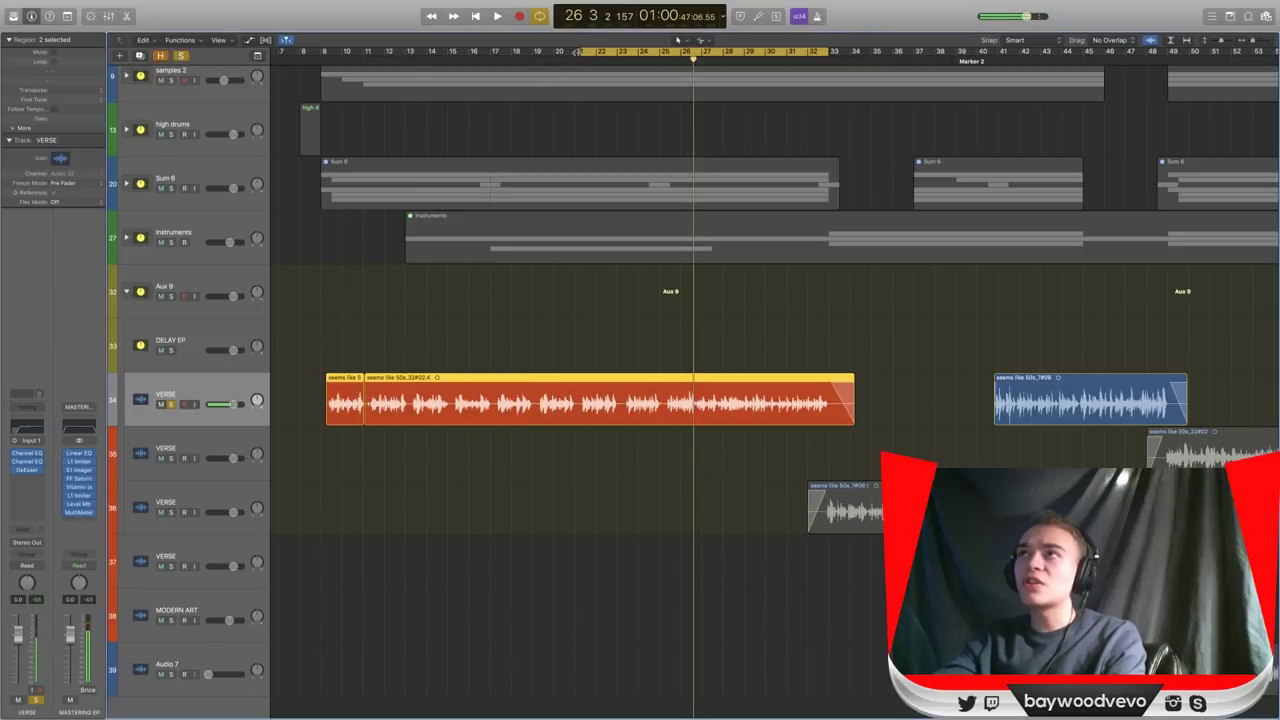
Review the settings of the DeEsser and the second Channel EQ on the VERSE track.
{"action": "left_click", "coordinate": [30, 479]}
{"action": "left_click", "coordinate": [31, 472]}
{"action": "left_click", "coordinate": [31, 472]}
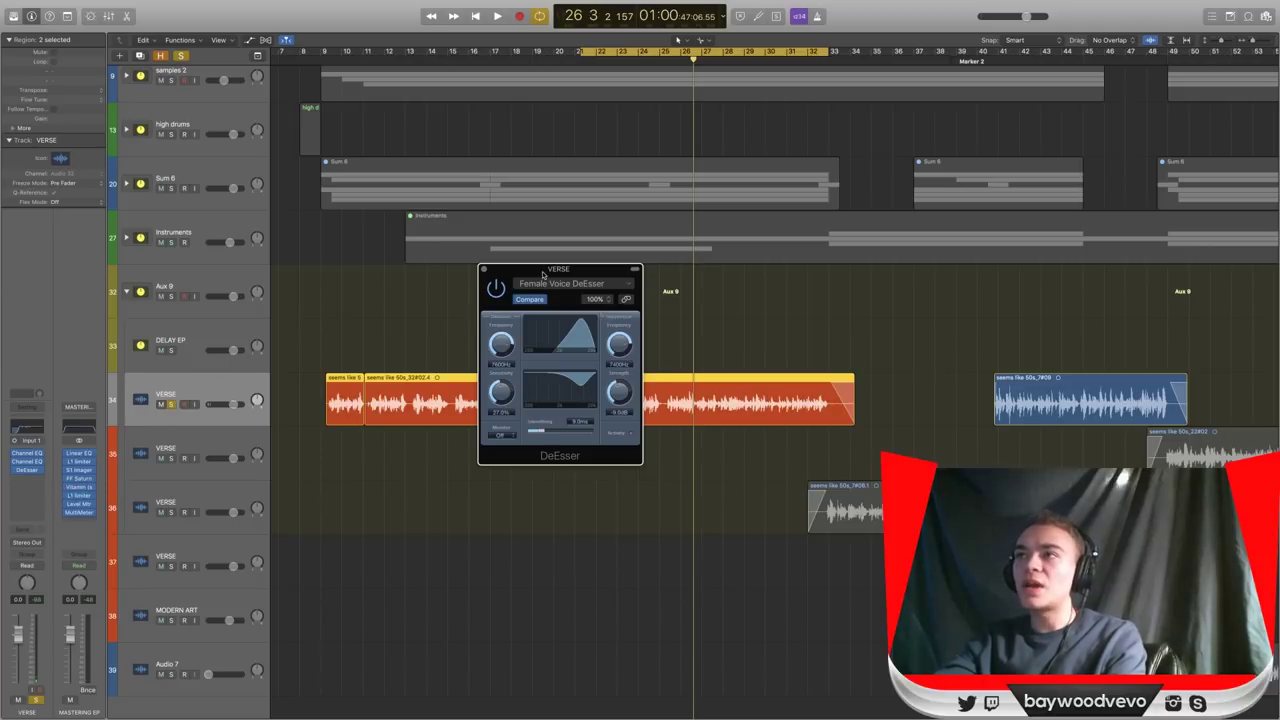
{"action": "left_click_drag", "start_coordinate": [510, 274], "coordinate": [526, 292]}
{"action": "left_click", "coordinate": [500, 288]}
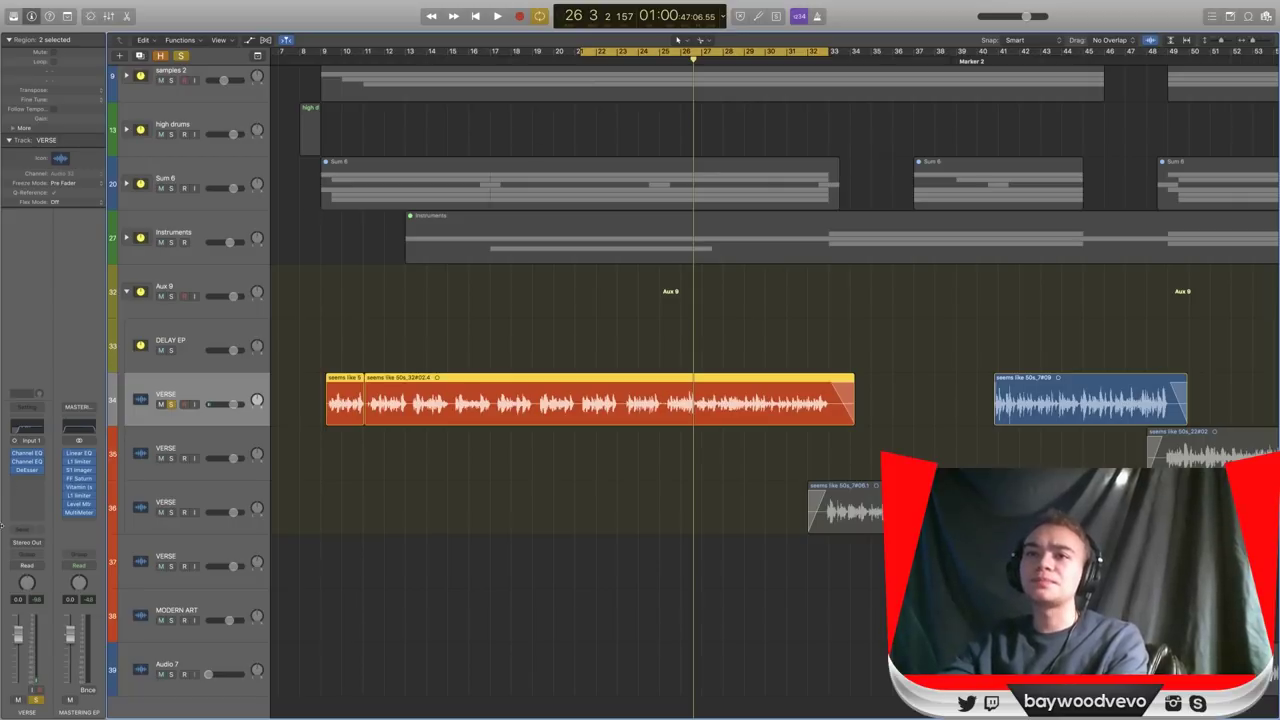
{"action": "left_click", "coordinate": [28, 461]}
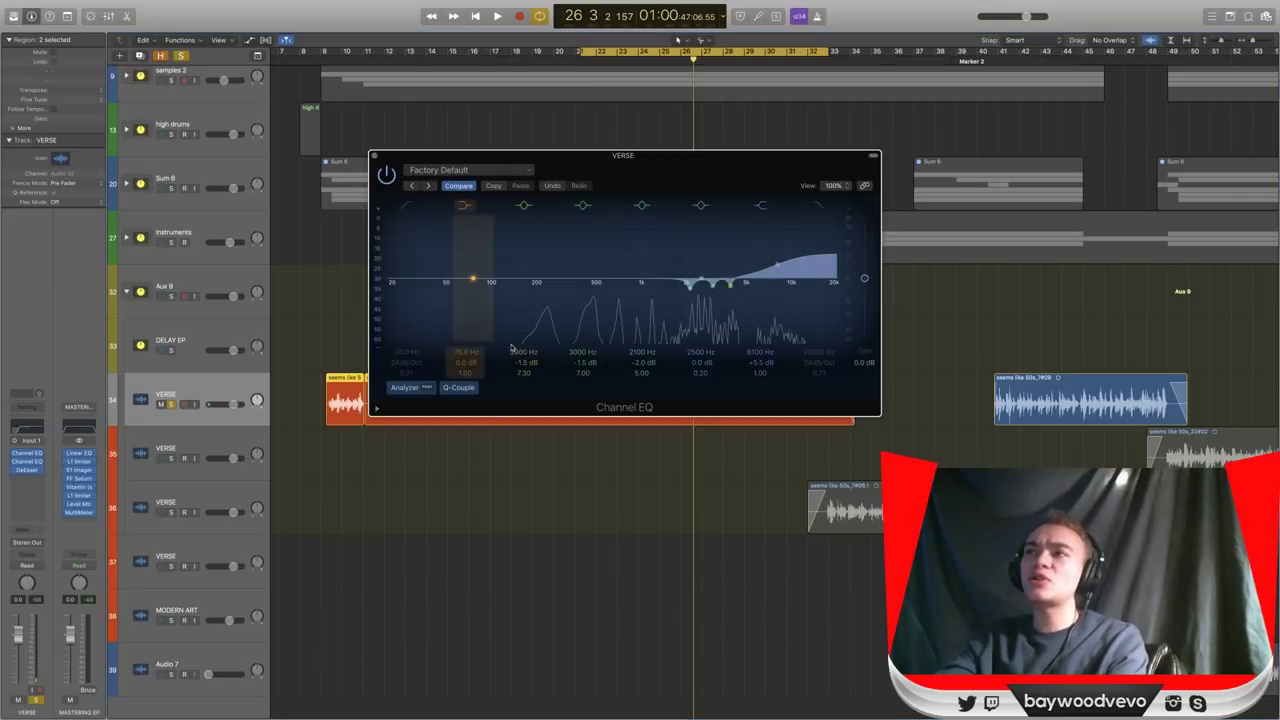
{"action": "left_click", "coordinate": [373, 157]}
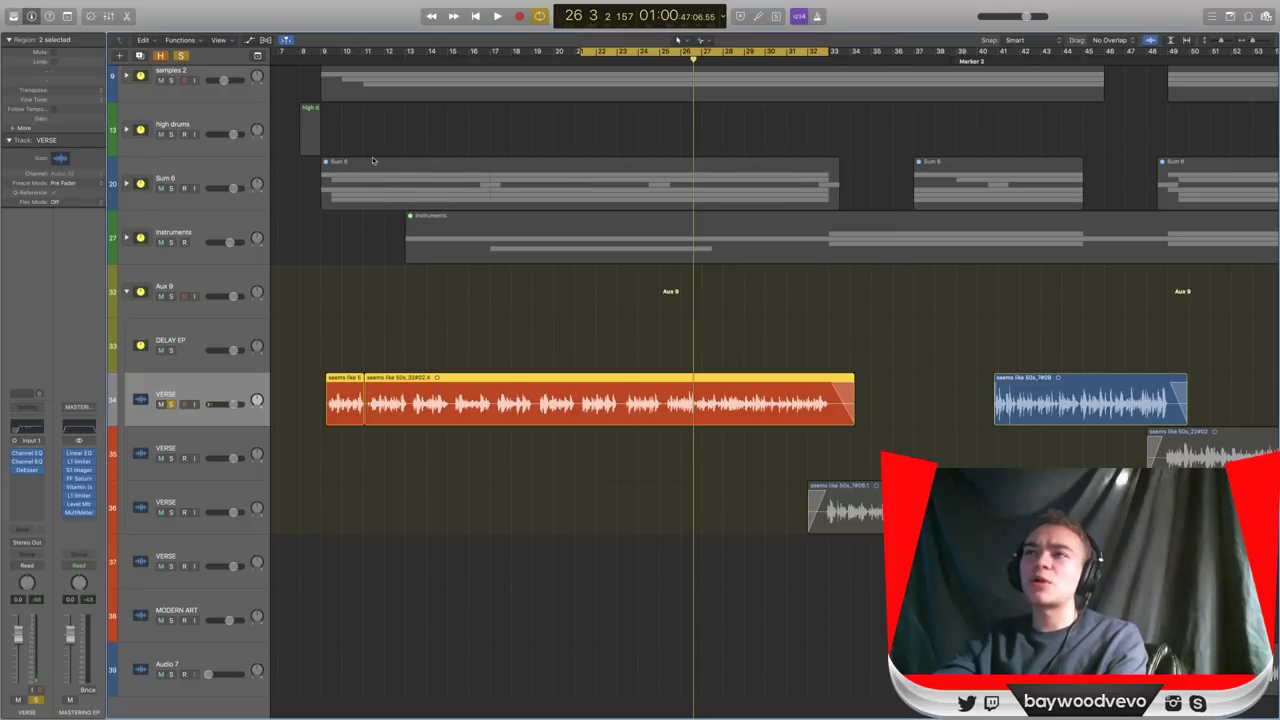
Reopen the DeEsser and increase its strength to about -12 dB while the verse plays.
{"action": "left_click", "coordinate": [28, 469]}
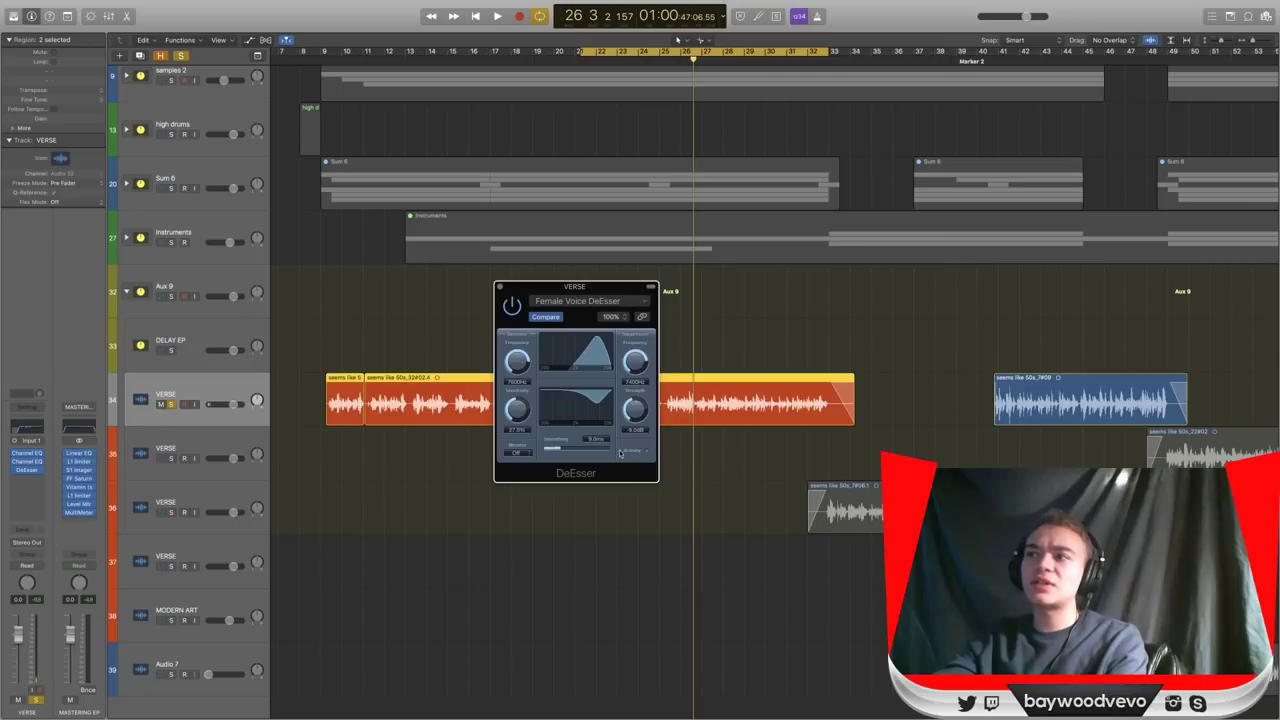
{"action": "key", "text": "space"}
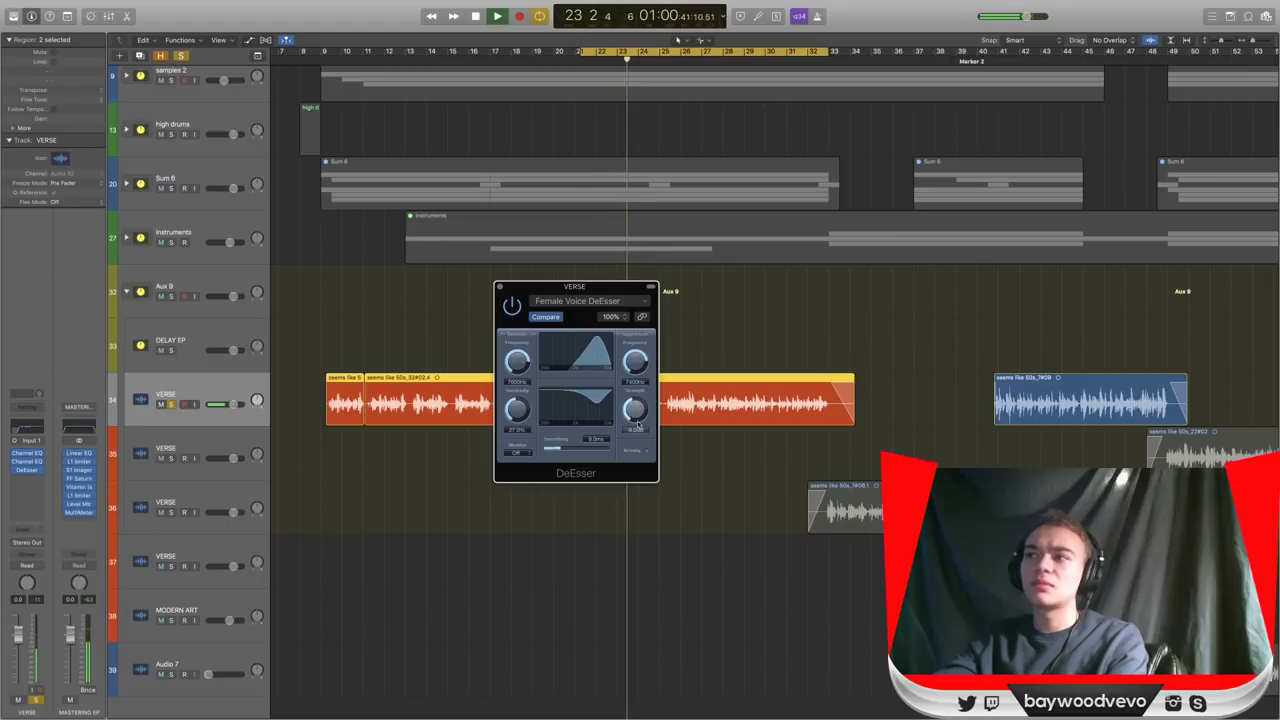
{"action": "left_click_drag", "start_coordinate": [637, 408], "coordinate": [638, 405]}
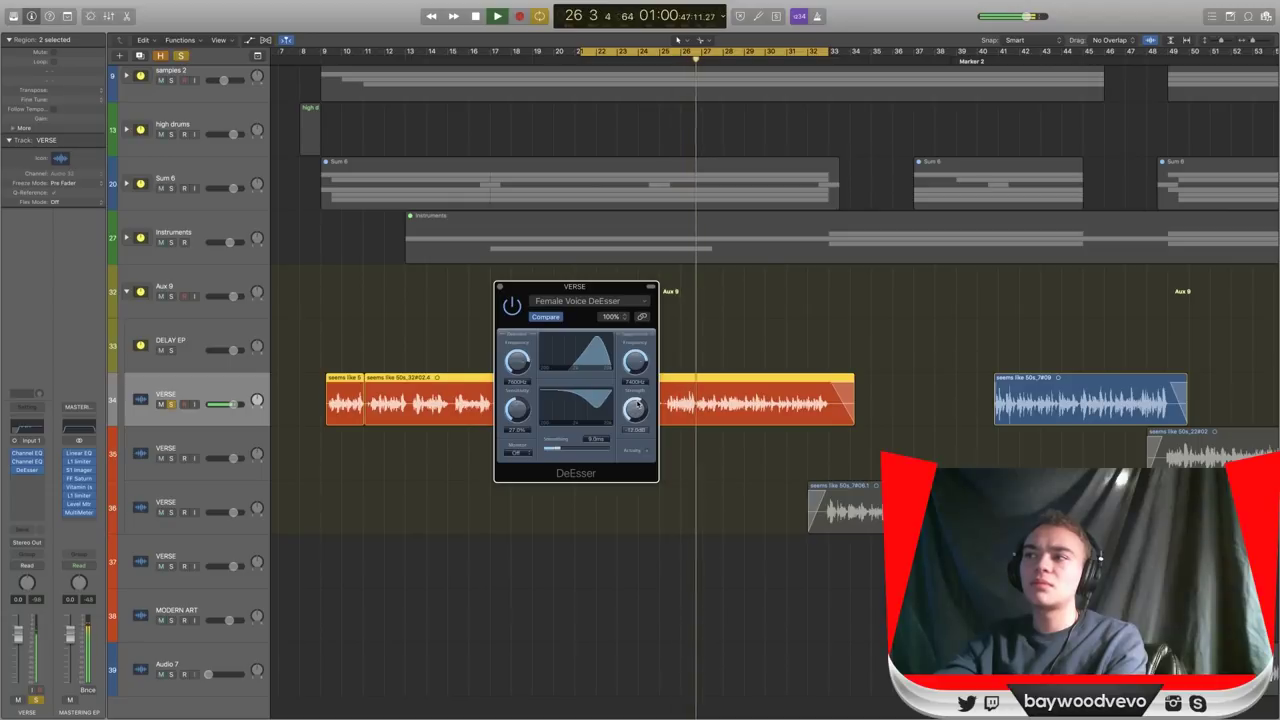
{"action": "left_click_drag", "start_coordinate": [638, 403], "coordinate": [638, 399]}
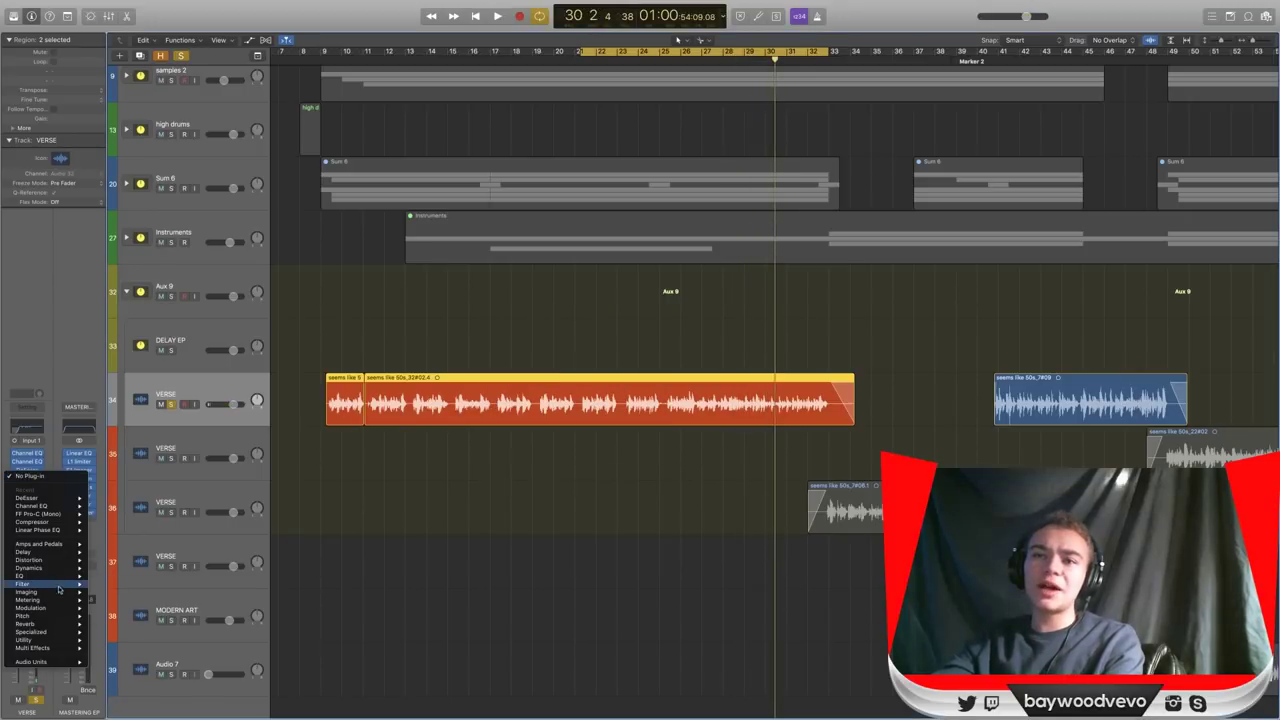
Insert a mono Compressor after the DeEsser on the VERSE track and align the cycle range's start with bar 21.
{"action": "mouse_move", "coordinate": [58, 608]}
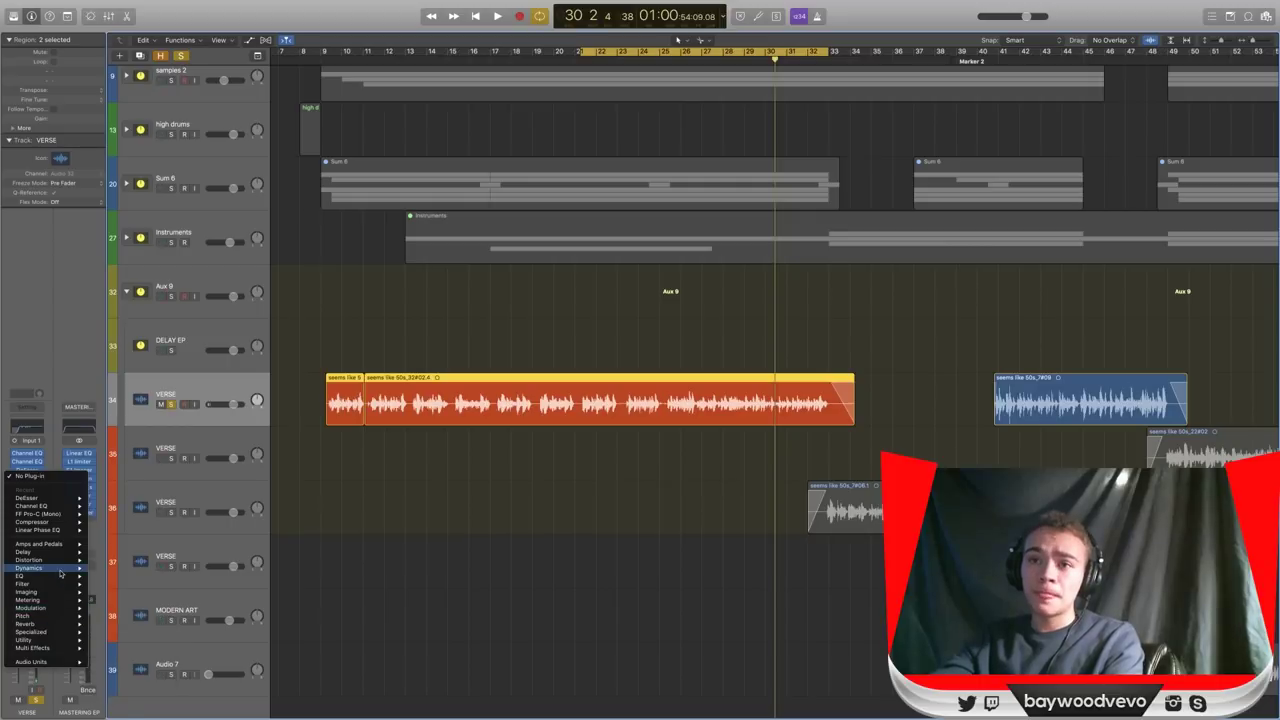
{"action": "mouse_move", "coordinate": [60, 574]}
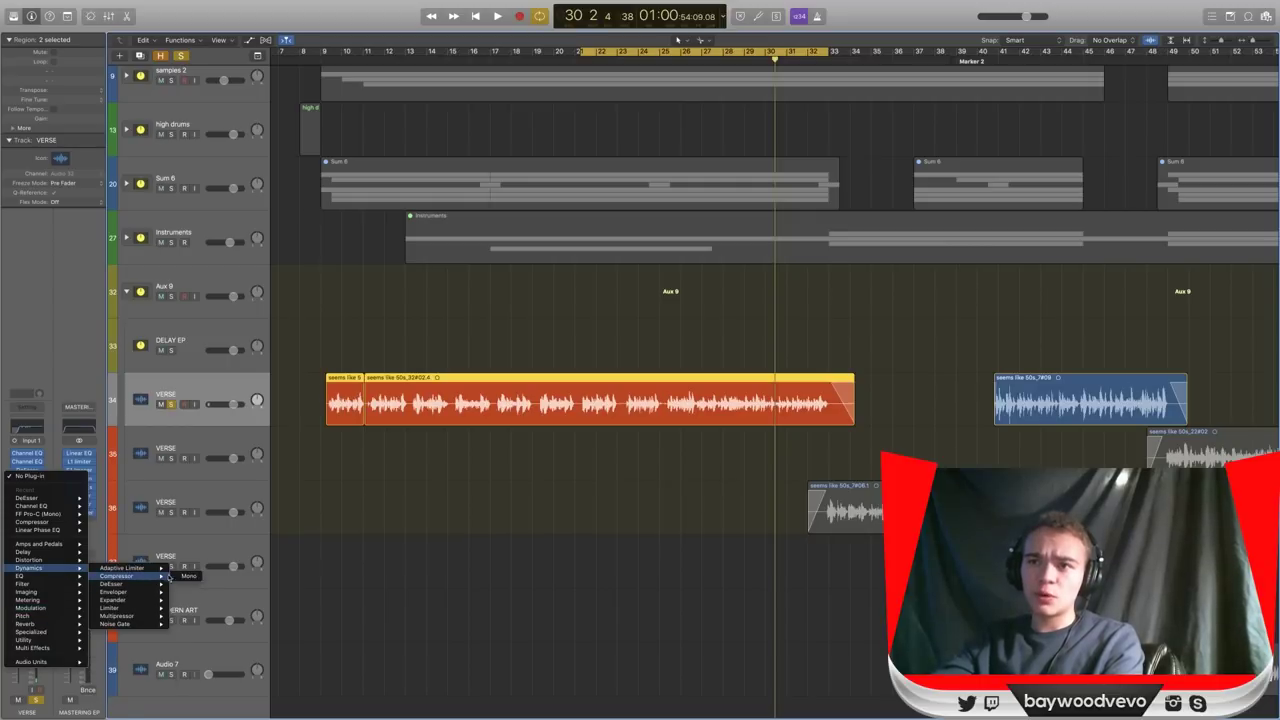
{"action": "left_click", "coordinate": [186, 577]}
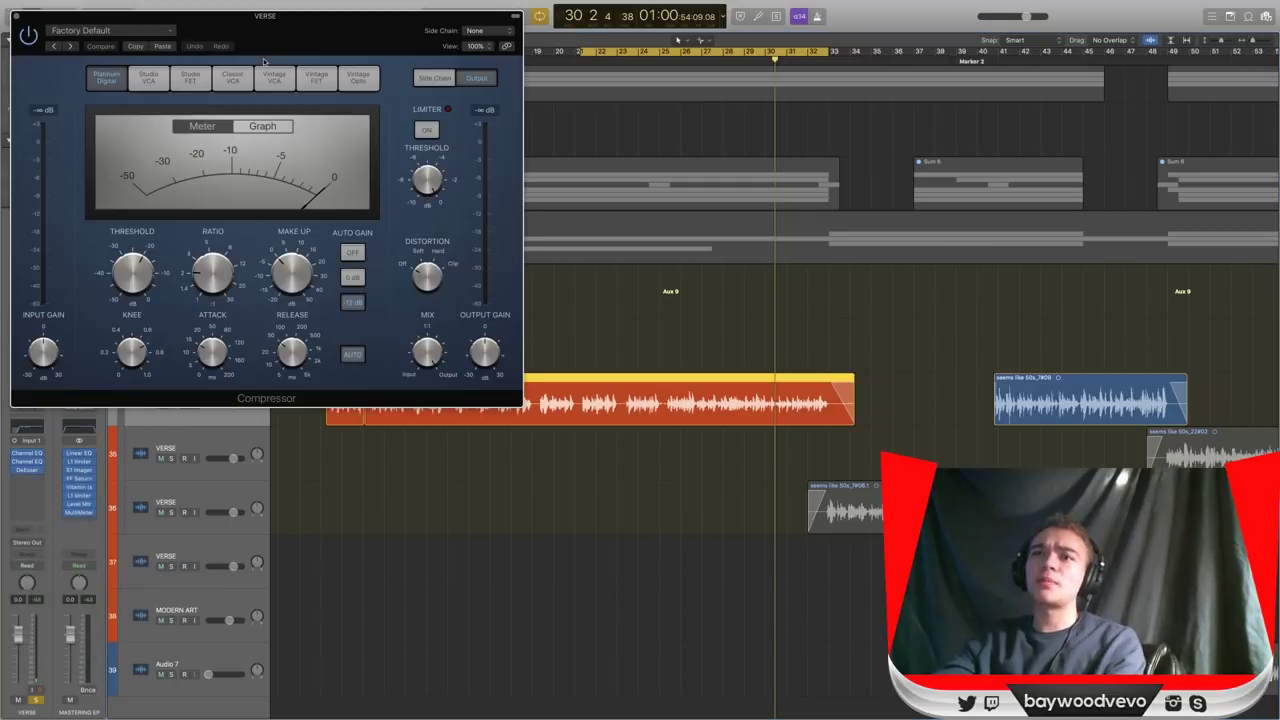
{"action": "left_click_drag", "start_coordinate": [254, 46], "coordinate": [937, 279]}
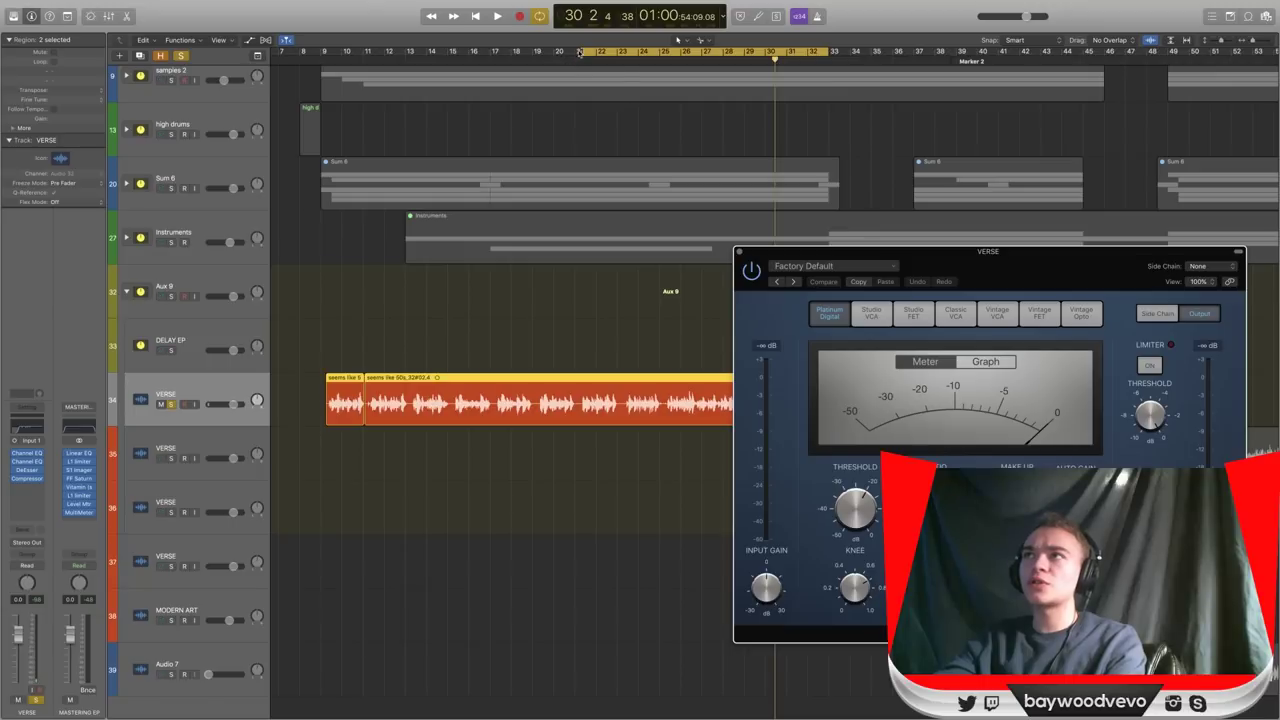
{"action": "mouse_move", "coordinate": [580, 52]}
{"action": "left_mouse_down"}
{"action": "mouse_move", "coordinate": [538, 59]}
{"action": "mouse_move", "coordinate": [575, 64]}
{"action": "left_mouse_up"}
{"action": "left_click_drag", "start_coordinate": [1011, 273], "coordinate": [919, 193]}
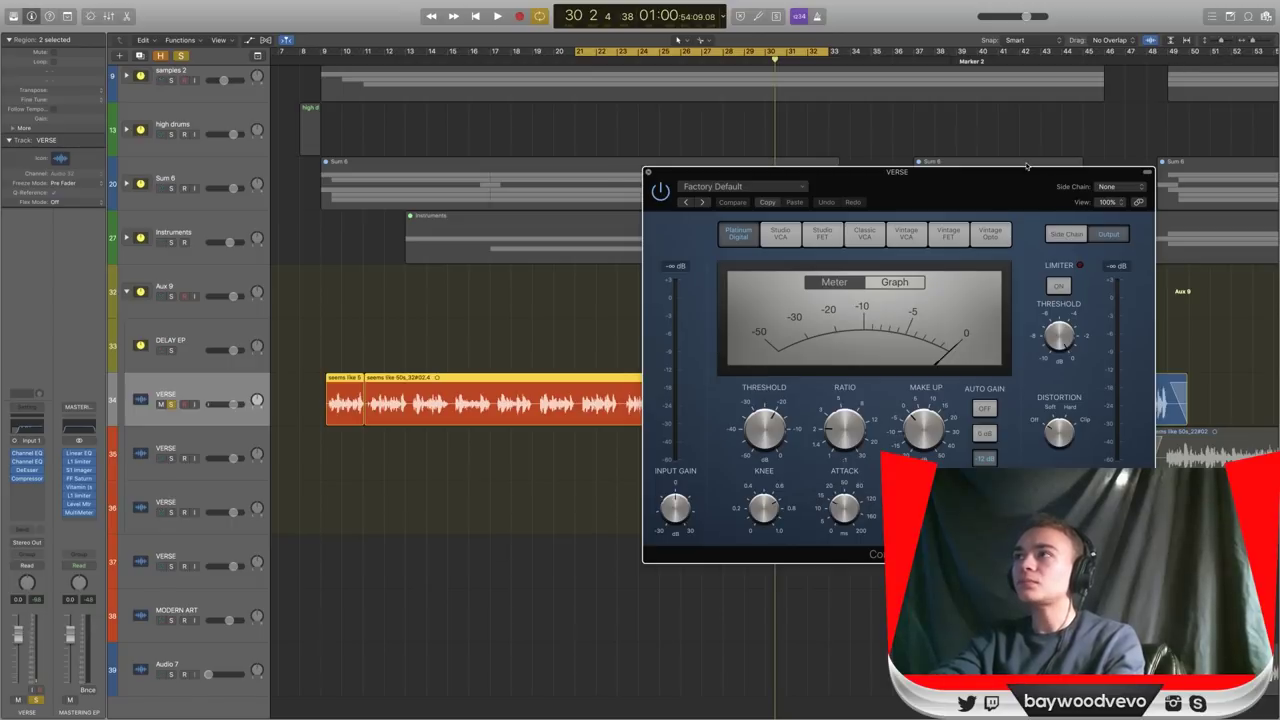
Close the Compressor and examine the level differences in the VERSE region's waveform up close.
{"action": "left_click", "coordinate": [647, 173]}
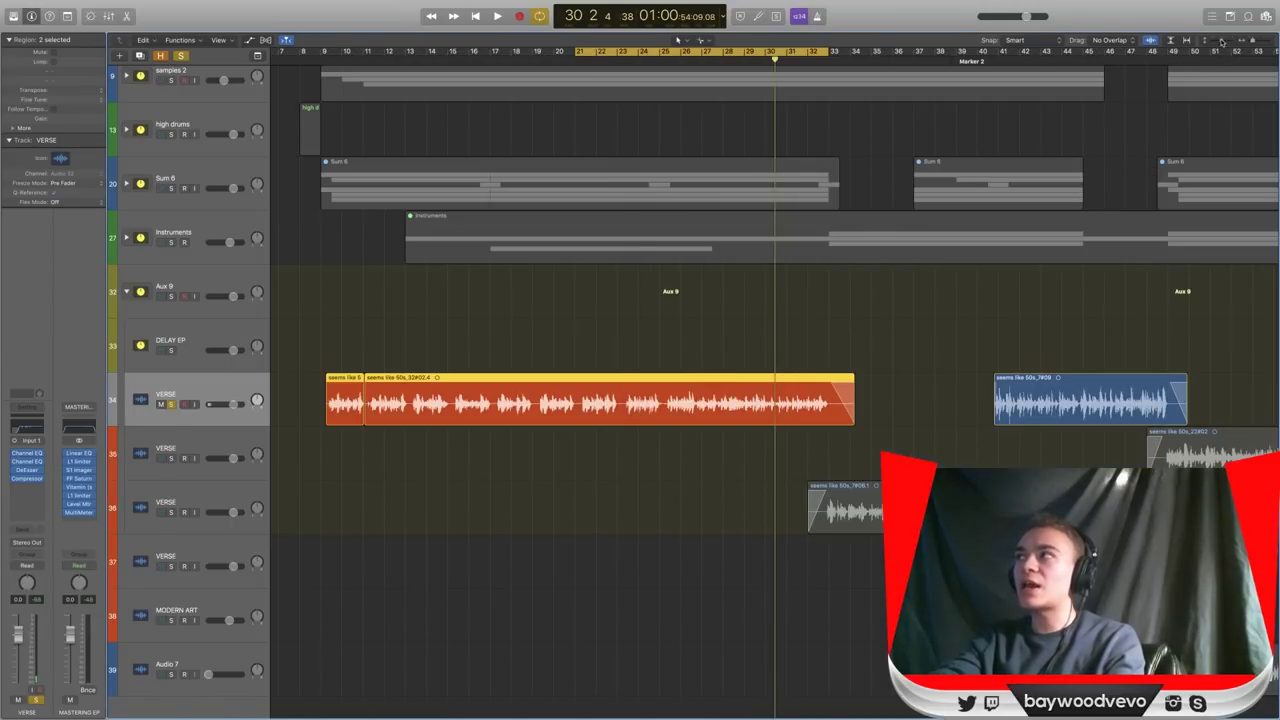
{"action": "left_click_drag", "start_coordinate": [1221, 41], "coordinate": [1226, 41]}
{"action": "scroll", "coordinate": [608, 551], "scroll_direction": "up", "scroll_amount": 6}
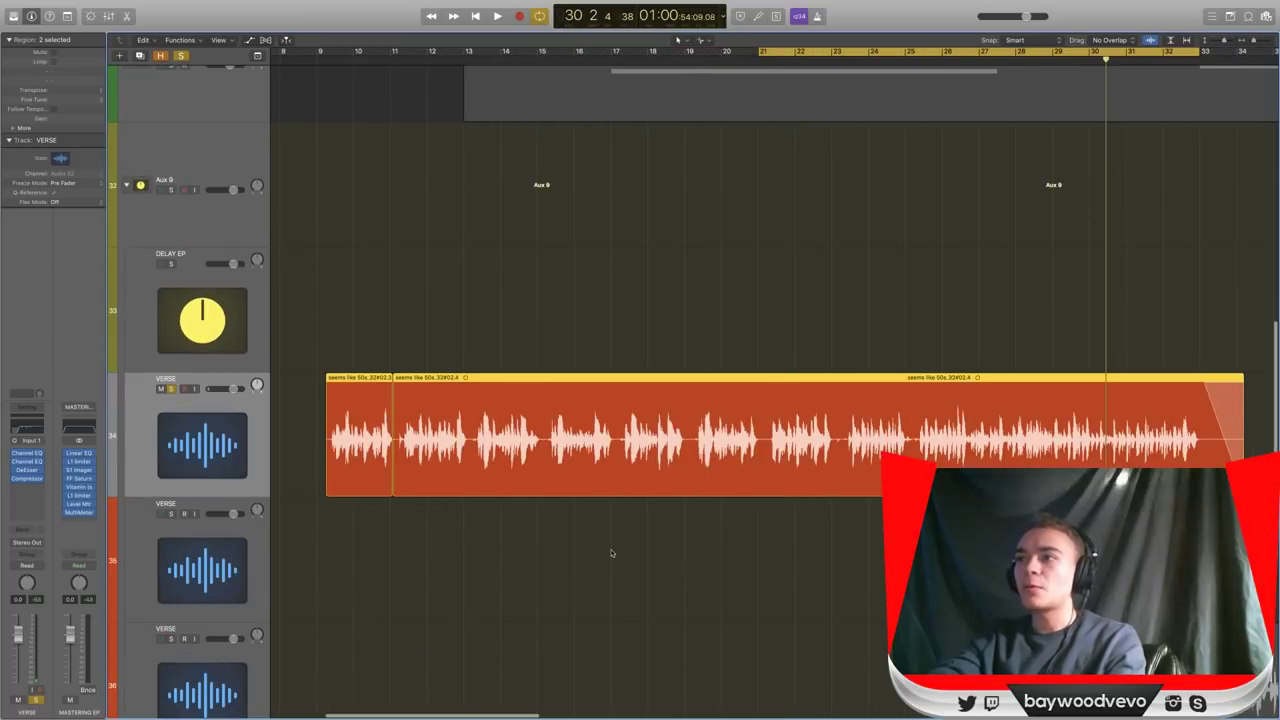
{"action": "scroll", "coordinate": [612, 553], "scroll_direction": "right", "scroll_amount": 1}
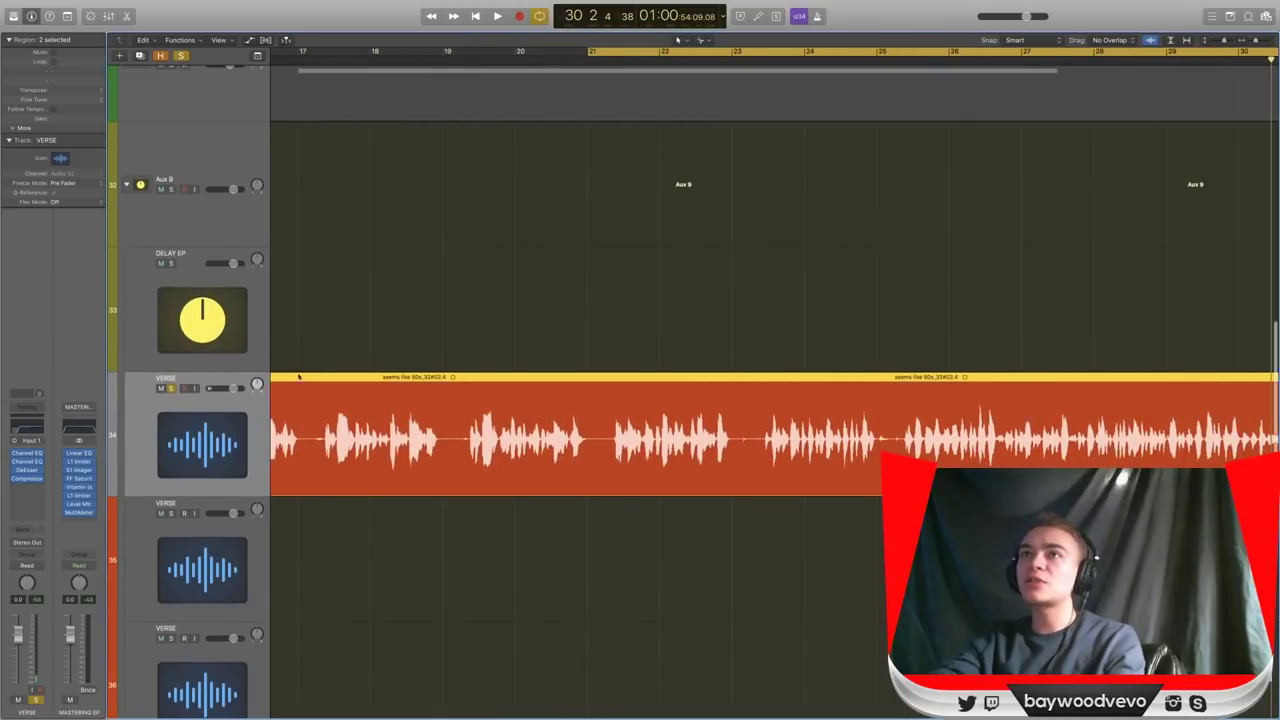
{"action": "scroll", "coordinate": [513, 487], "scroll_direction": "right", "scroll_amount": 6}
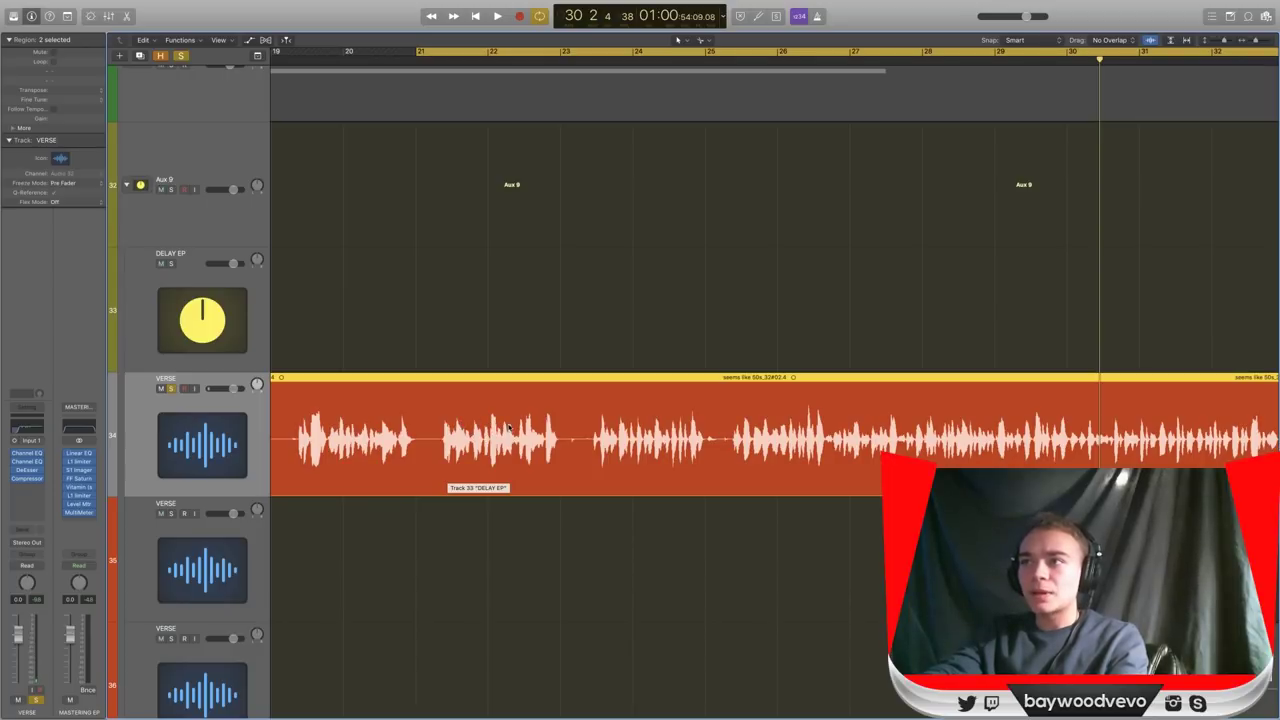
{"action": "scroll", "coordinate": [525, 430], "scroll_direction": "down", "scroll_amount": 5}
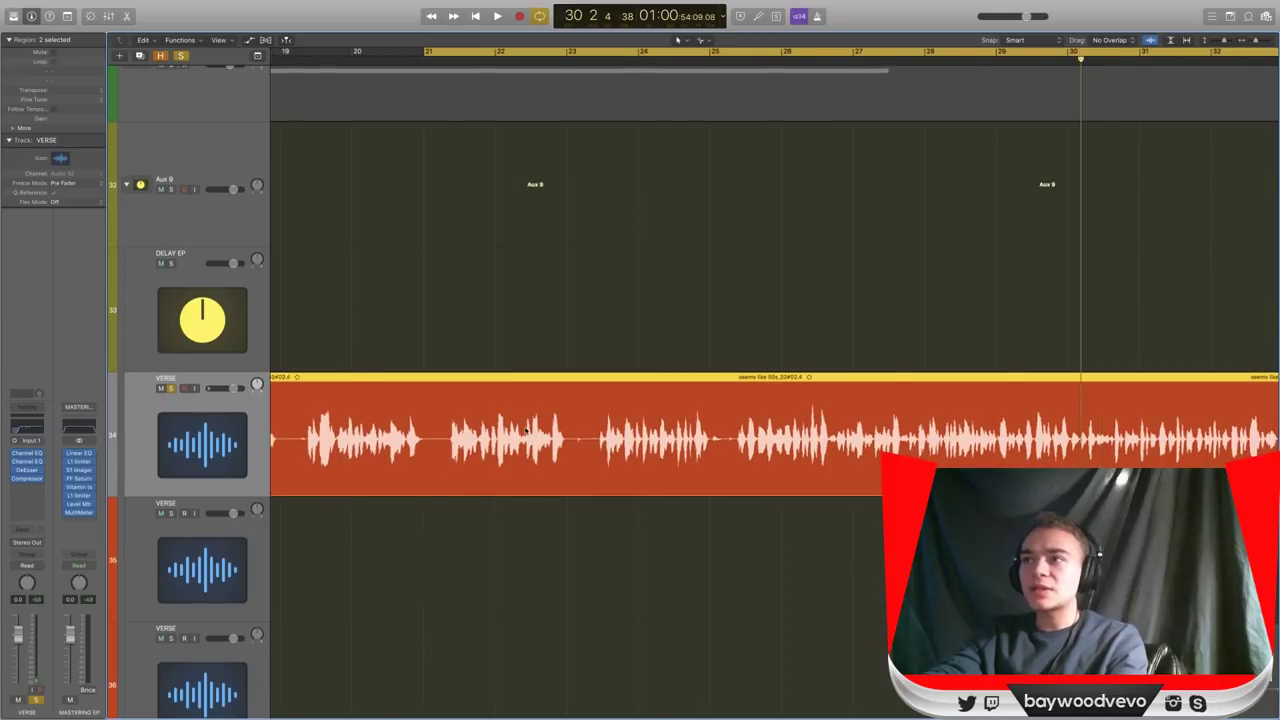
{"action": "left_click", "coordinate": [1225, 40]}
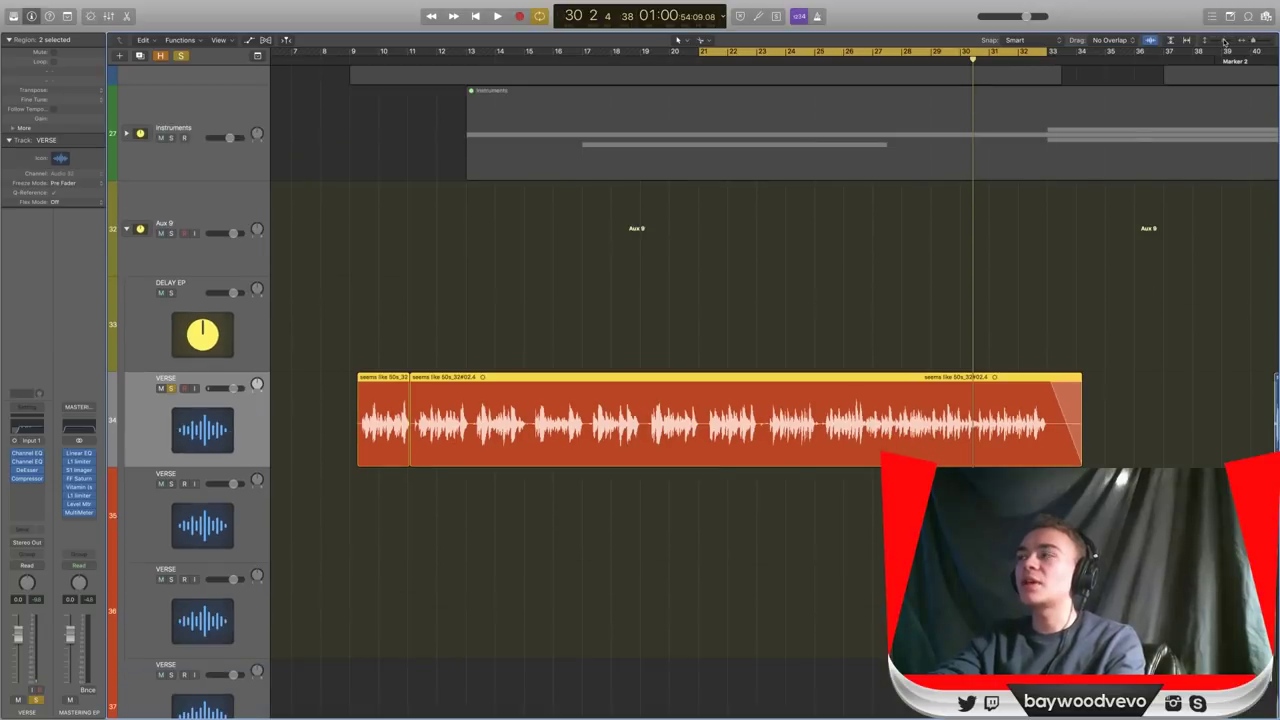
Reopen the Compressor, shrink the track heights, and audition the verse from bar 21 with the plug-in window moved clear of the webcam area.
{"action": "left_click", "coordinate": [28, 479]}
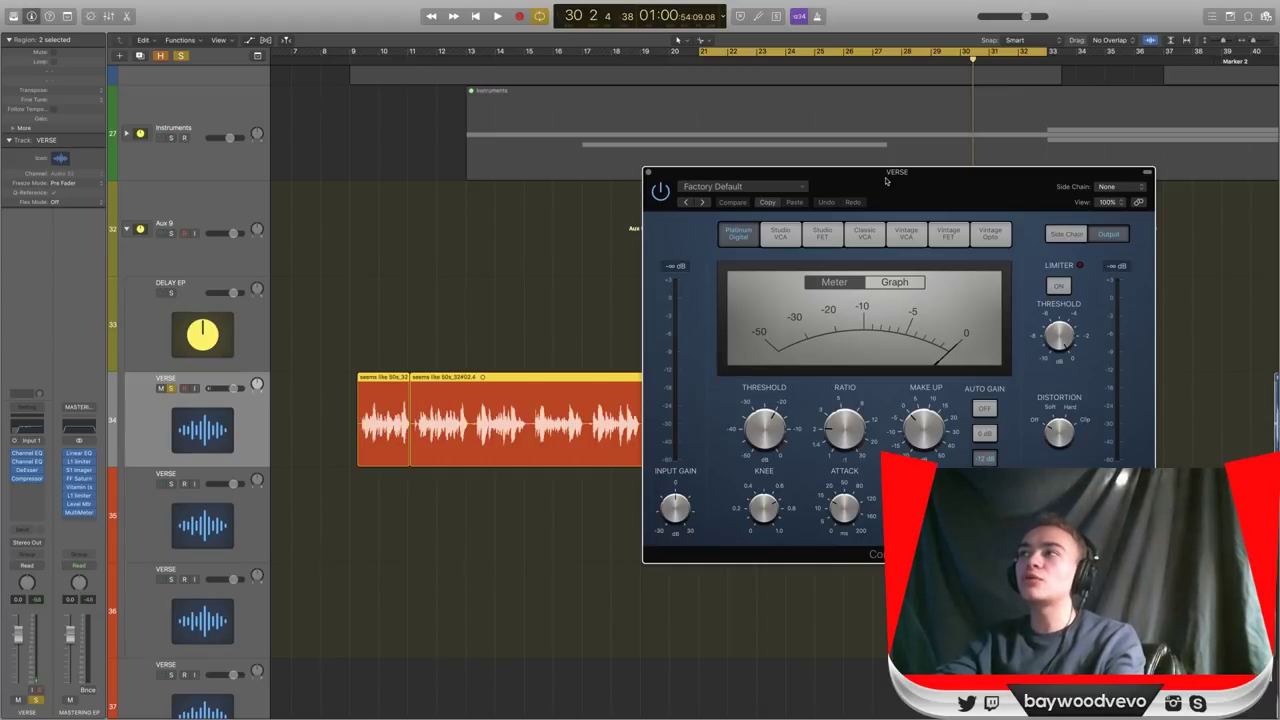
{"action": "left_click_drag", "start_coordinate": [885, 178], "coordinate": [737, 168]}
{"action": "left_click", "coordinate": [1223, 43]}
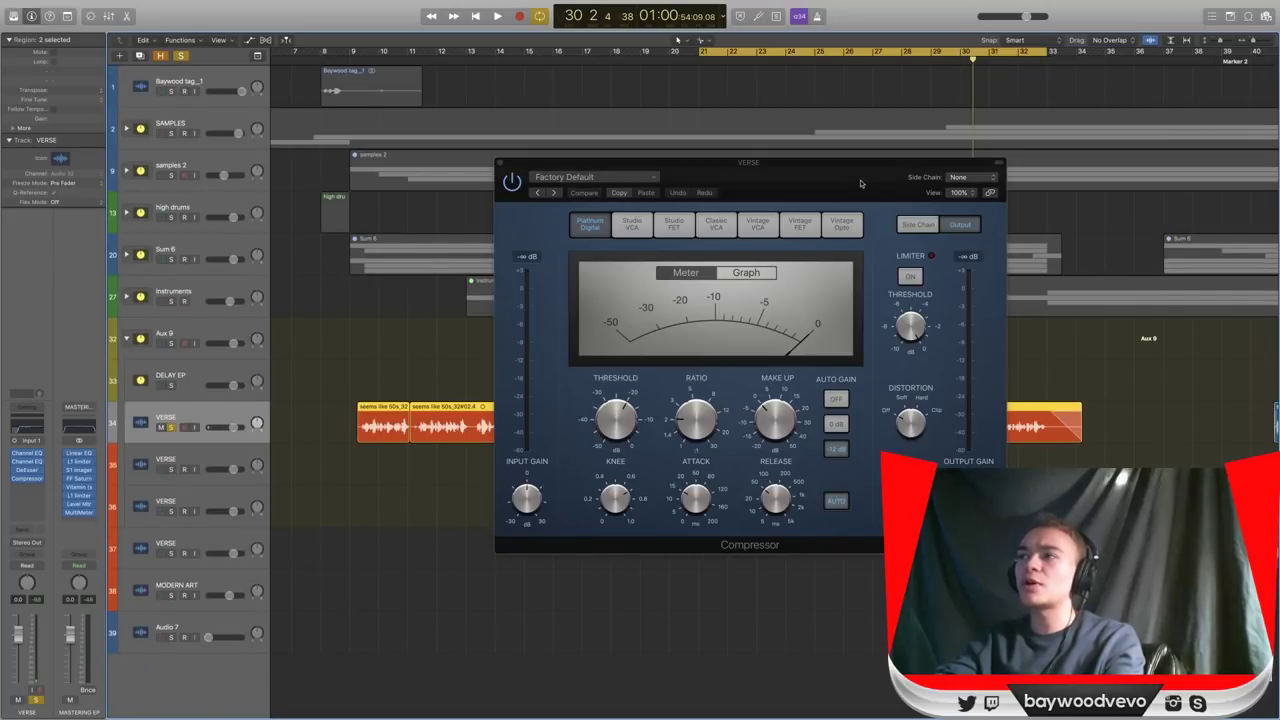
{"action": "key", "text": "space"}
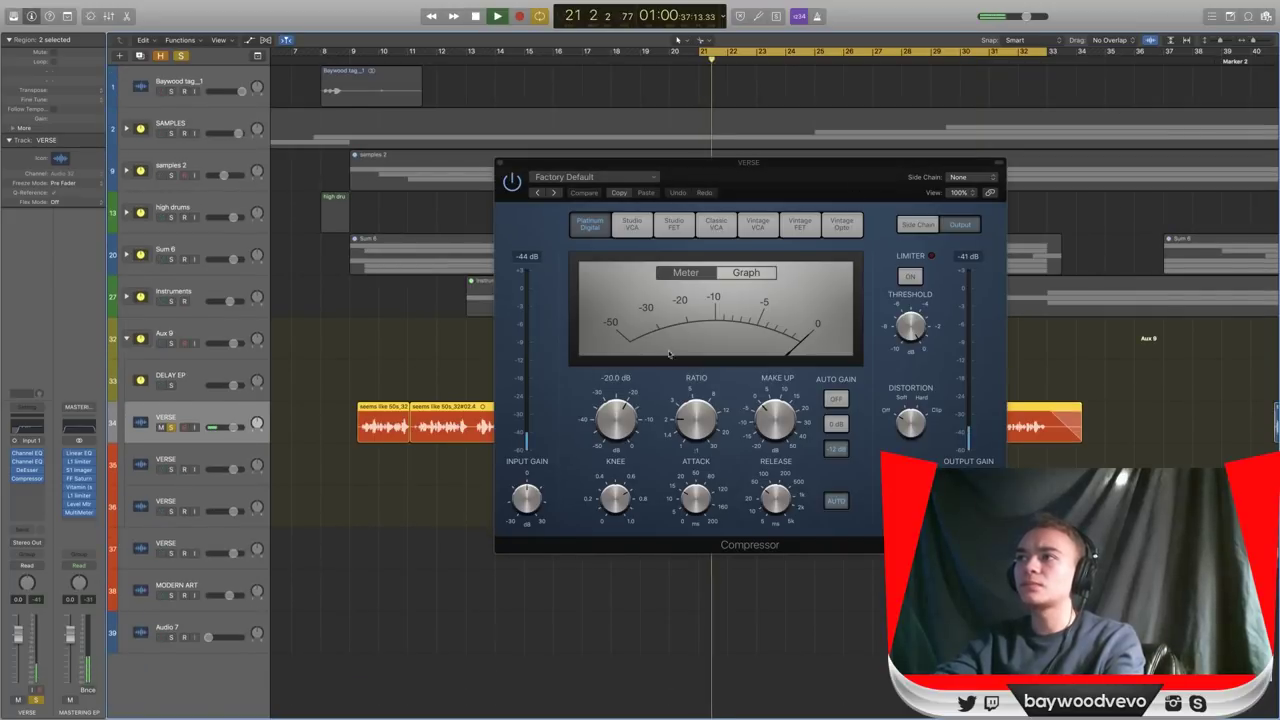
{"action": "left_click_drag", "start_coordinate": [766, 192], "coordinate": [733, 190]}
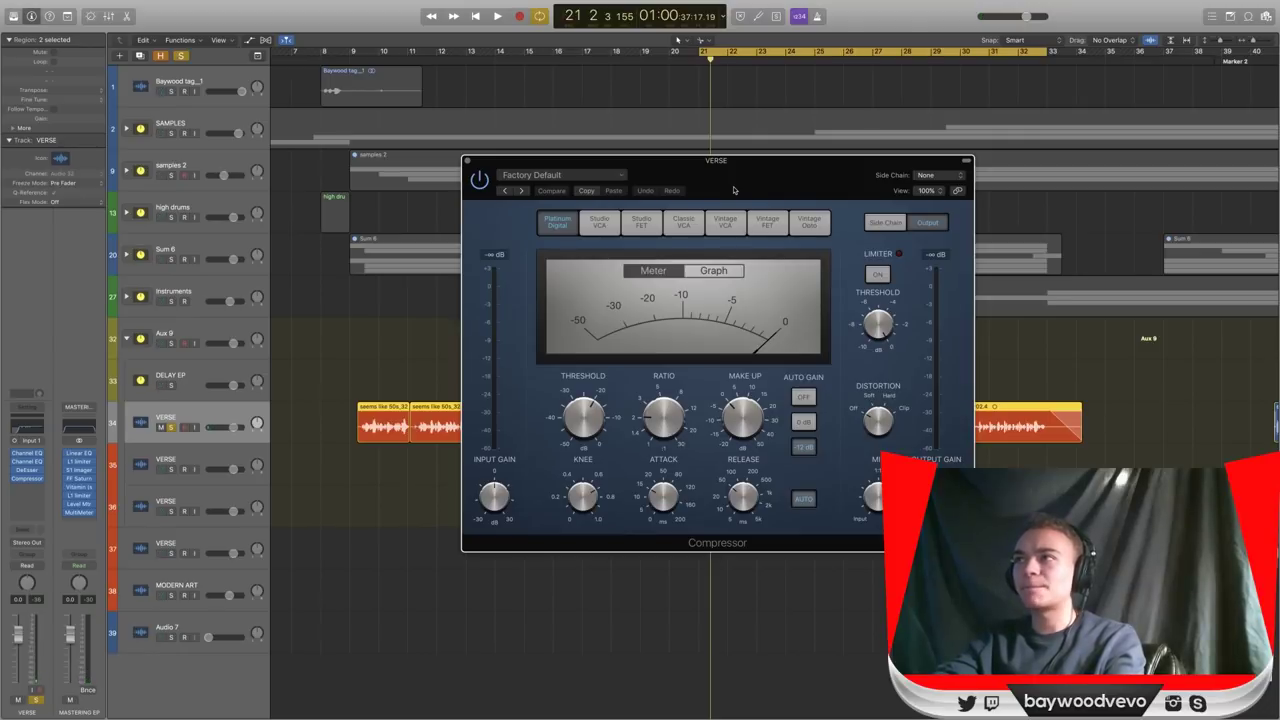
{"action": "left_click_drag", "start_coordinate": [733, 190], "coordinate": [683, 183]}
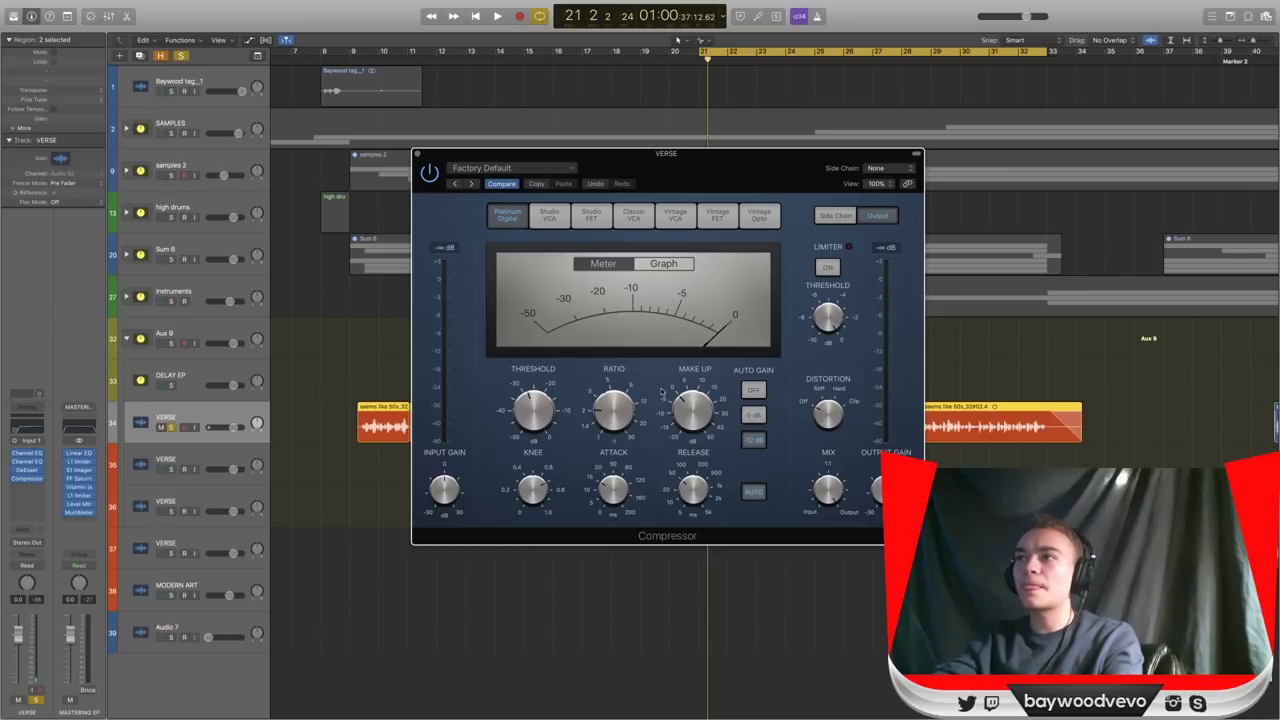
Play the verse and adjust the Compressor threshold to about -24.5 dB, comparing its meter and graph displays.
{"action": "key", "text": "space"}
{"action": "mouse_move", "coordinate": [533, 406]}
{"action": "left_mouse_down"}
{"action": "mouse_move", "coordinate": [523, 432]}
{"action": "mouse_move", "coordinate": [530, 416]}
{"action": "left_mouse_up"}
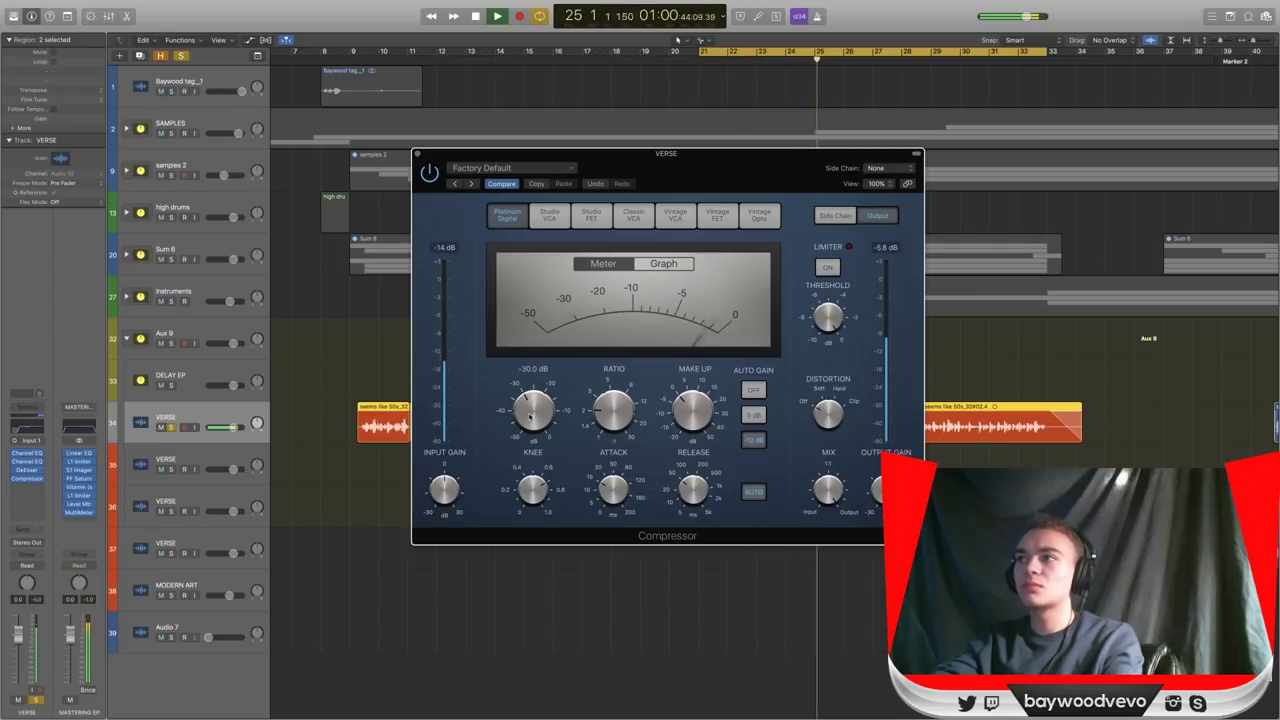
{"action": "left_click", "coordinate": [664, 264]}
{"action": "key", "text": "Return"}
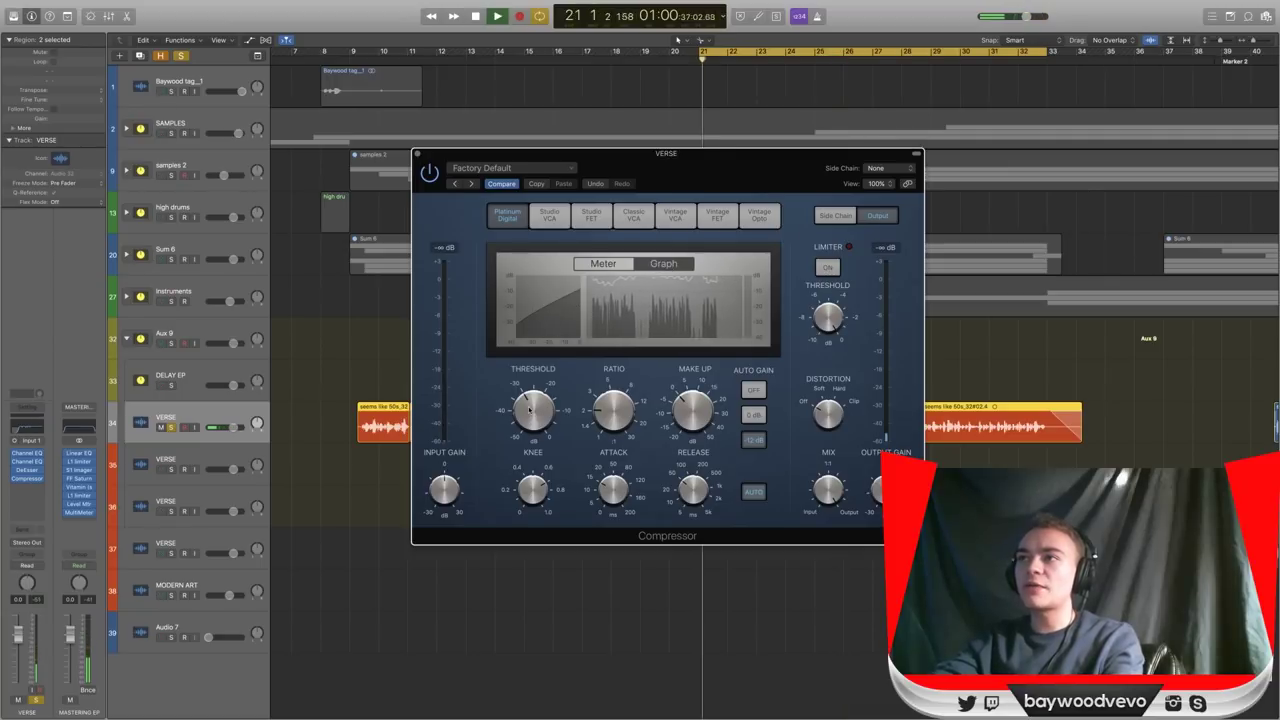
{"action": "left_click_drag", "start_coordinate": [530, 410], "coordinate": [530, 398]}
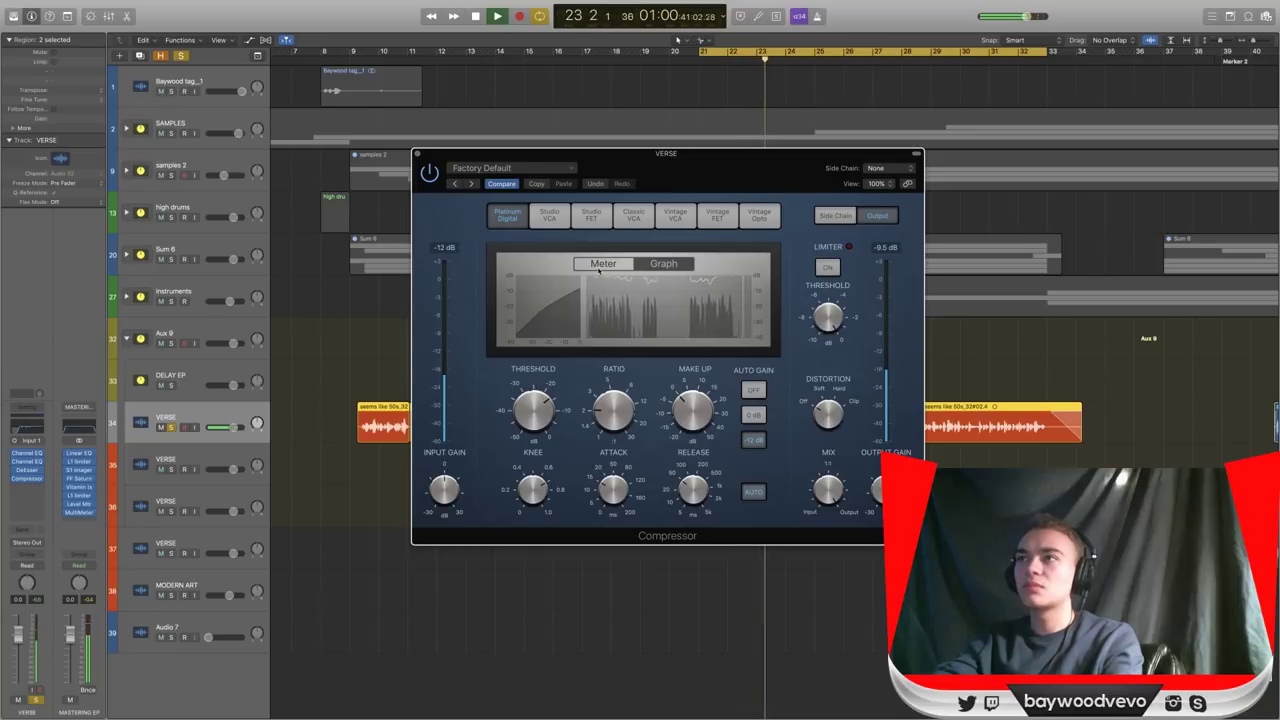
{"action": "left_click", "coordinate": [602, 264]}
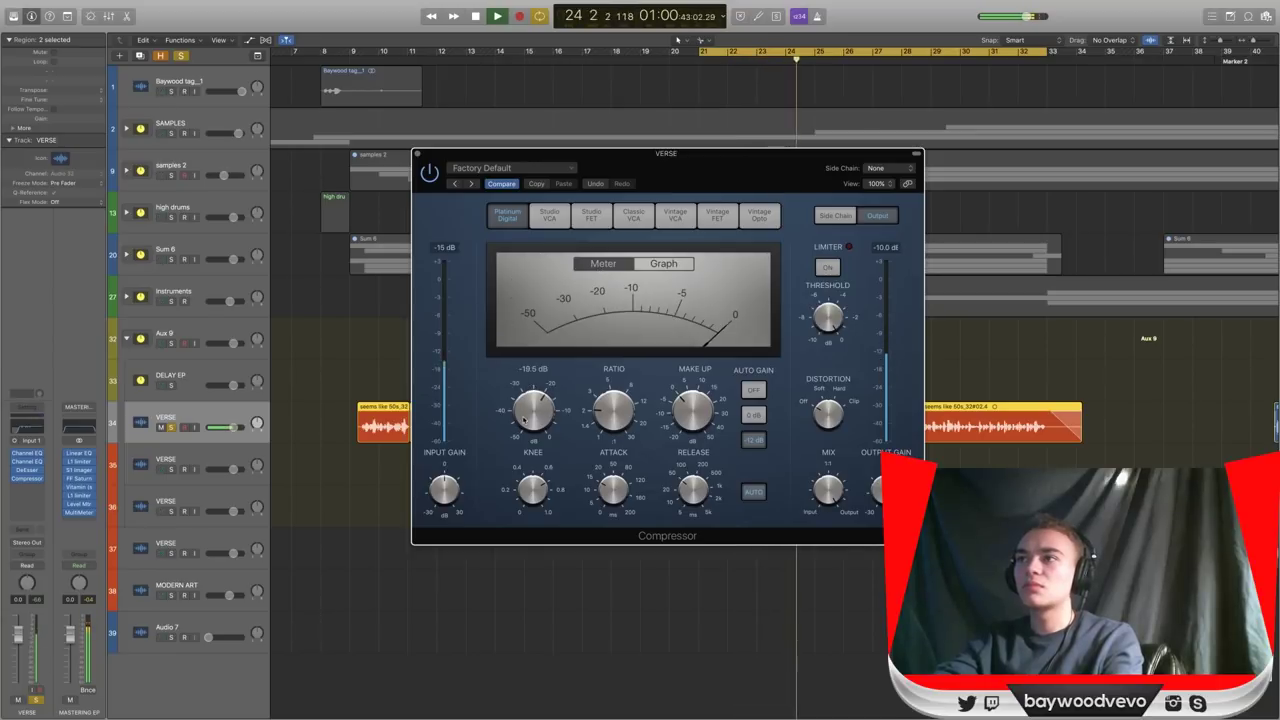
{"action": "left_click_drag", "start_coordinate": [522, 419], "coordinate": [523, 426]}
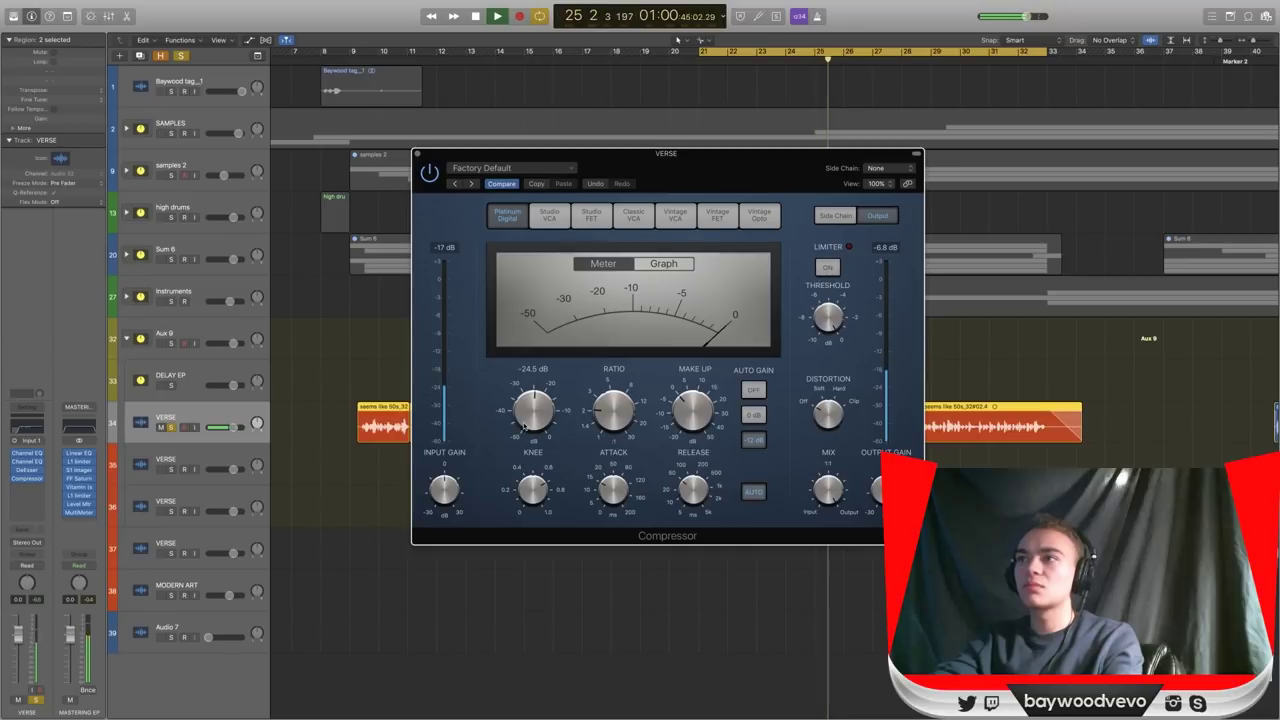
Raise the Compressor ratio to 29:1 and audition the verse with the graph display showing.
{"action": "left_click", "coordinate": [684, 268]}
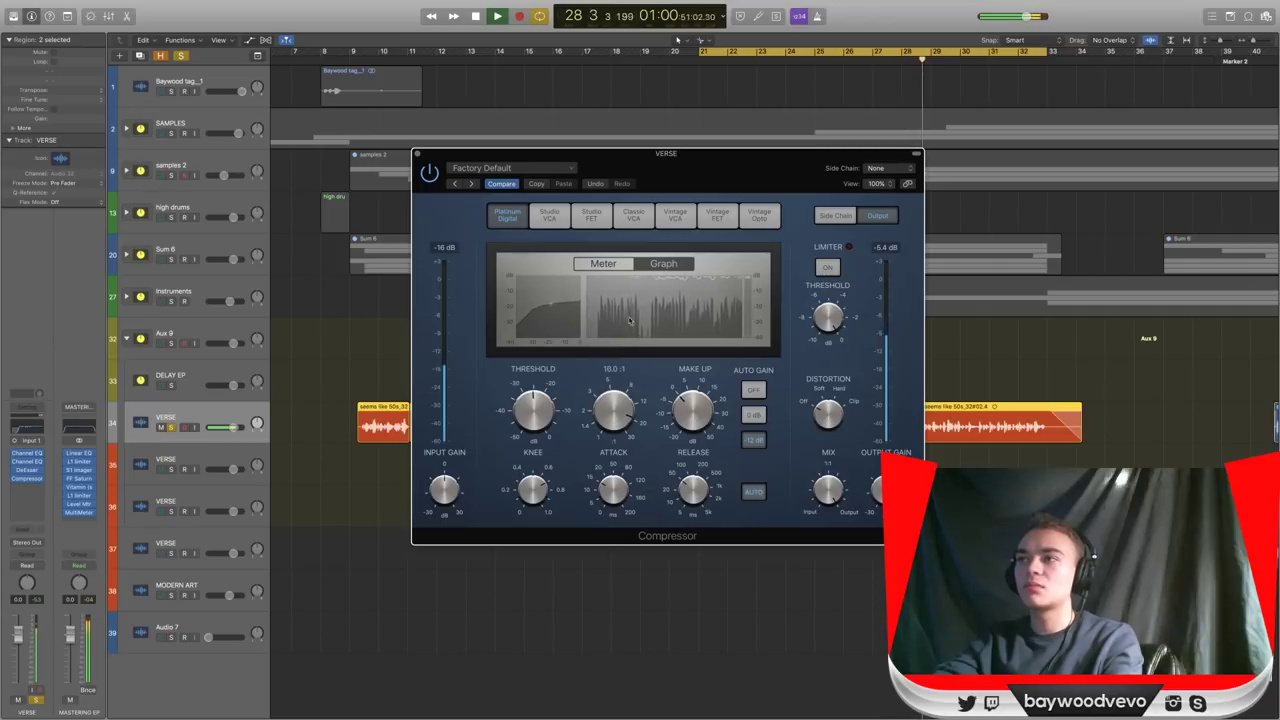
{"action": "left_click_drag", "start_coordinate": [630, 320], "coordinate": [626, 283]}
{"action": "key", "text": "space"}
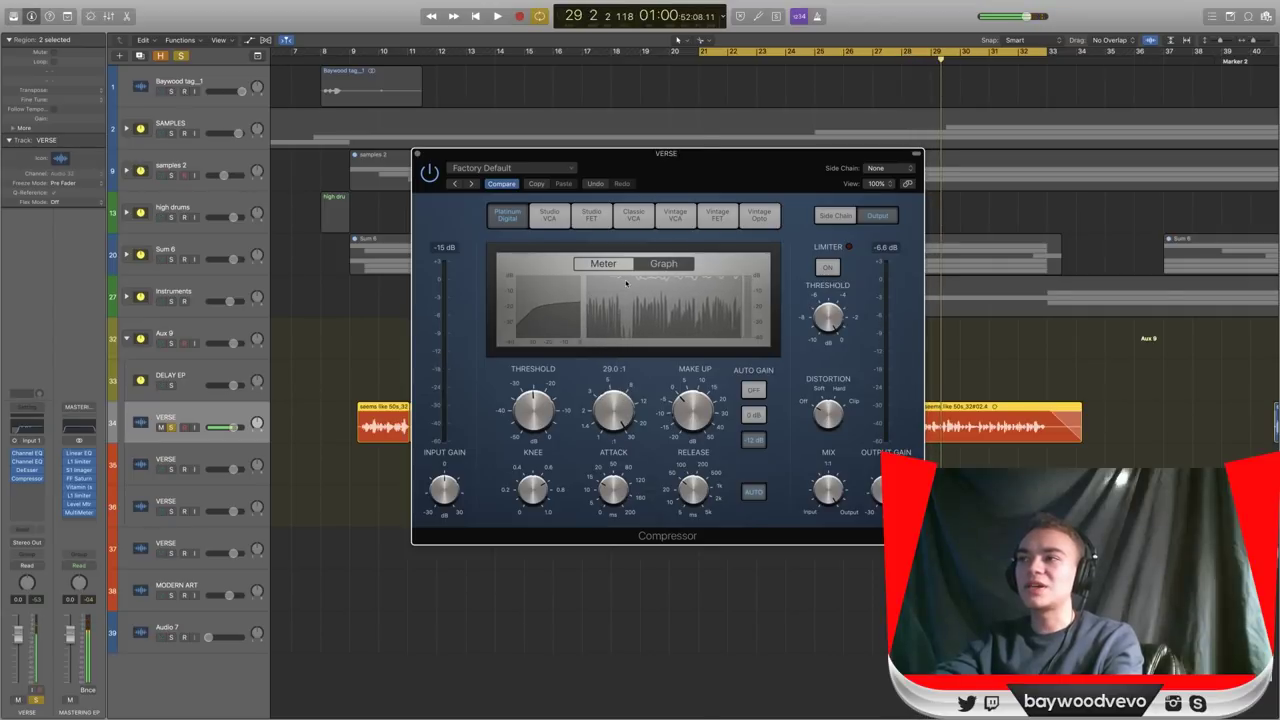
{"action": "key", "text": "space"}
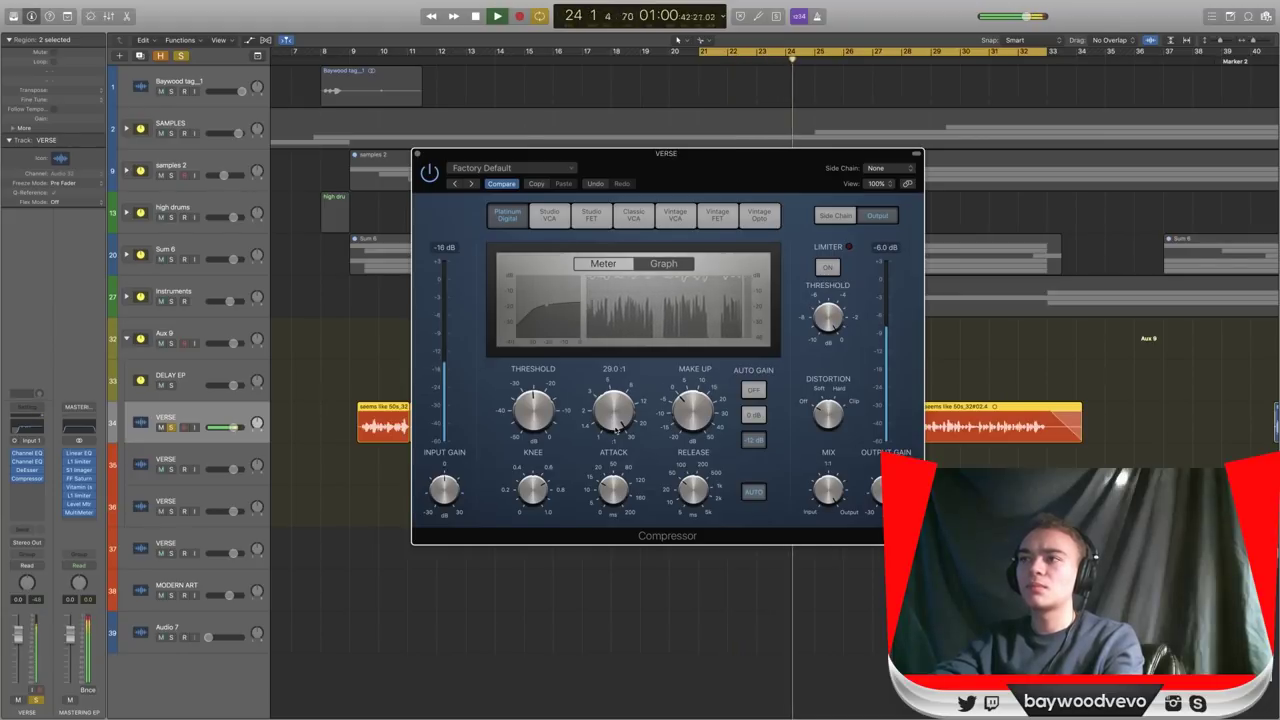
{"action": "key", "text": "space"}
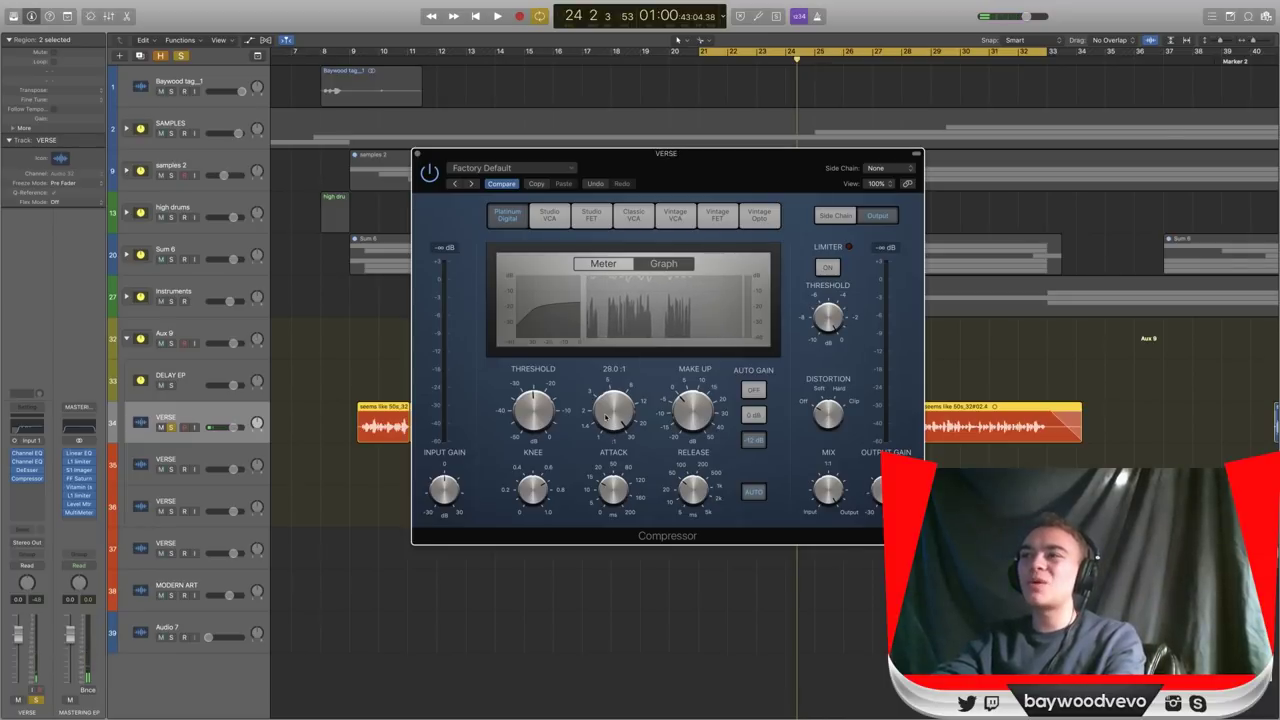
Lower the Compressor ratio to about 3.3:1 and audition the verse with a 15 ms attack.
{"action": "key", "text": "space"}
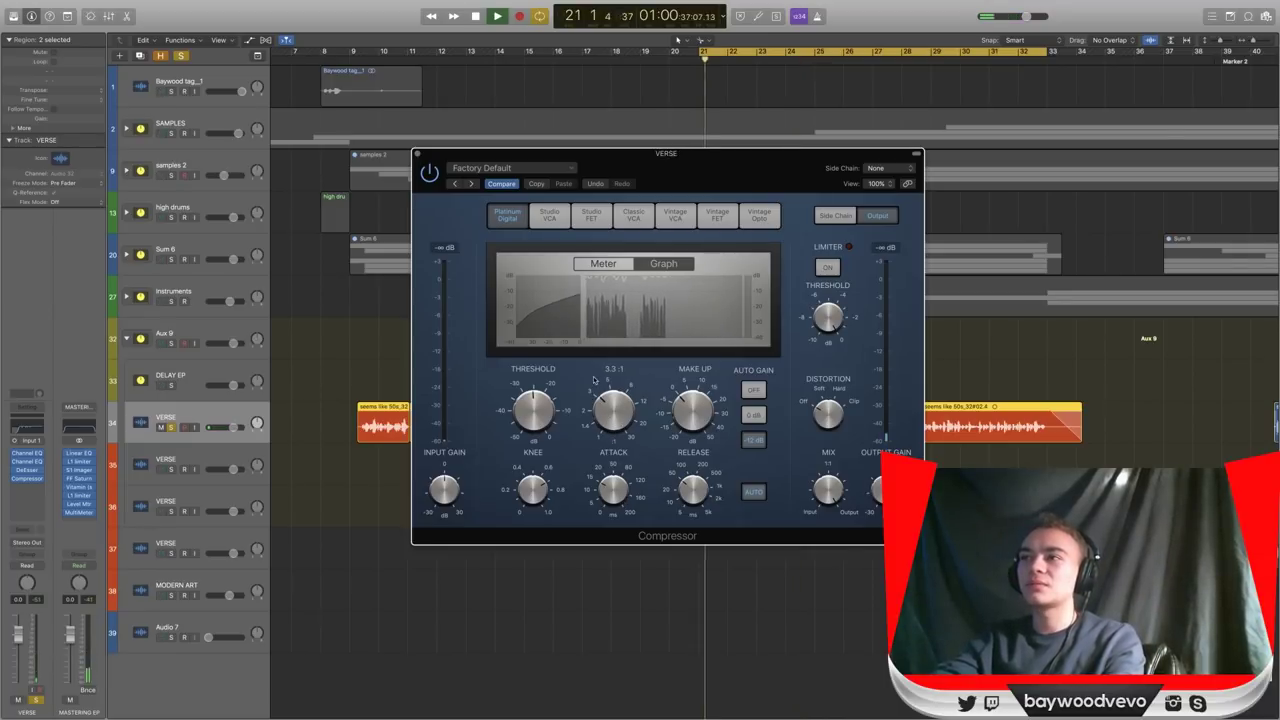
{"action": "left_click_drag", "start_coordinate": [609, 411], "coordinate": [610, 405]}
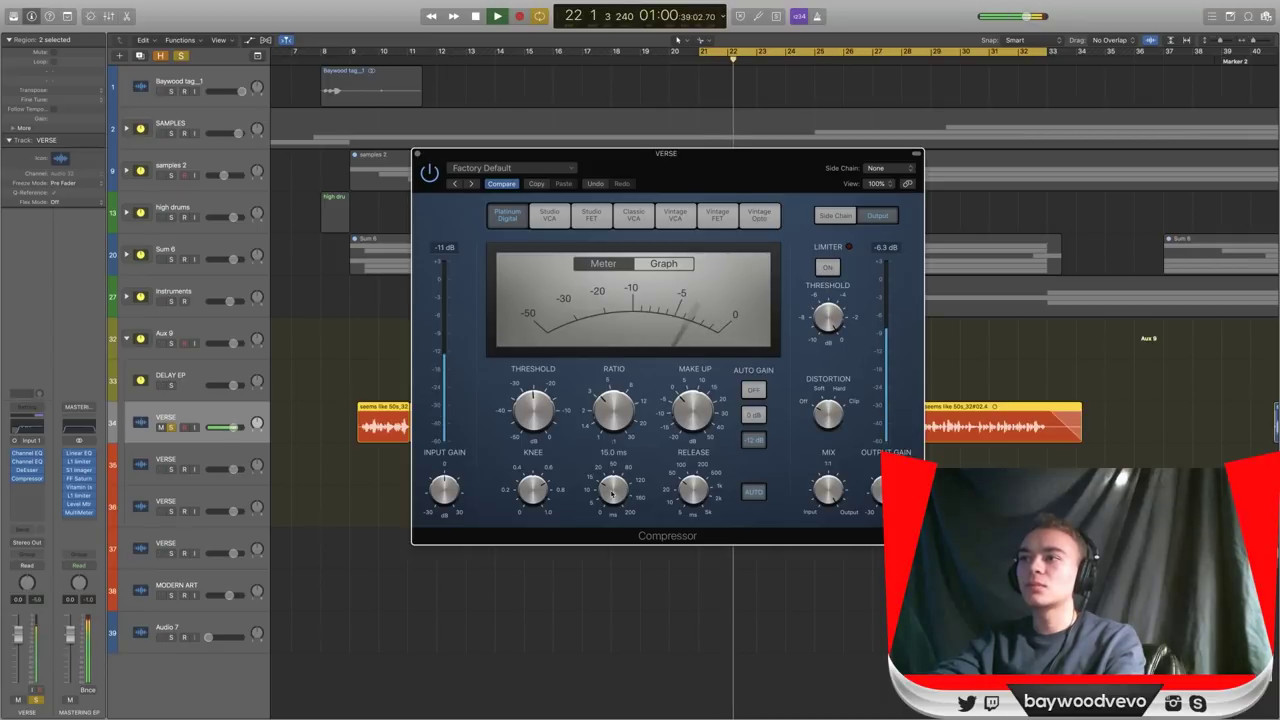
{"action": "mouse_move", "coordinate": [607, 491]}
{"action": "key", "text": "space"}
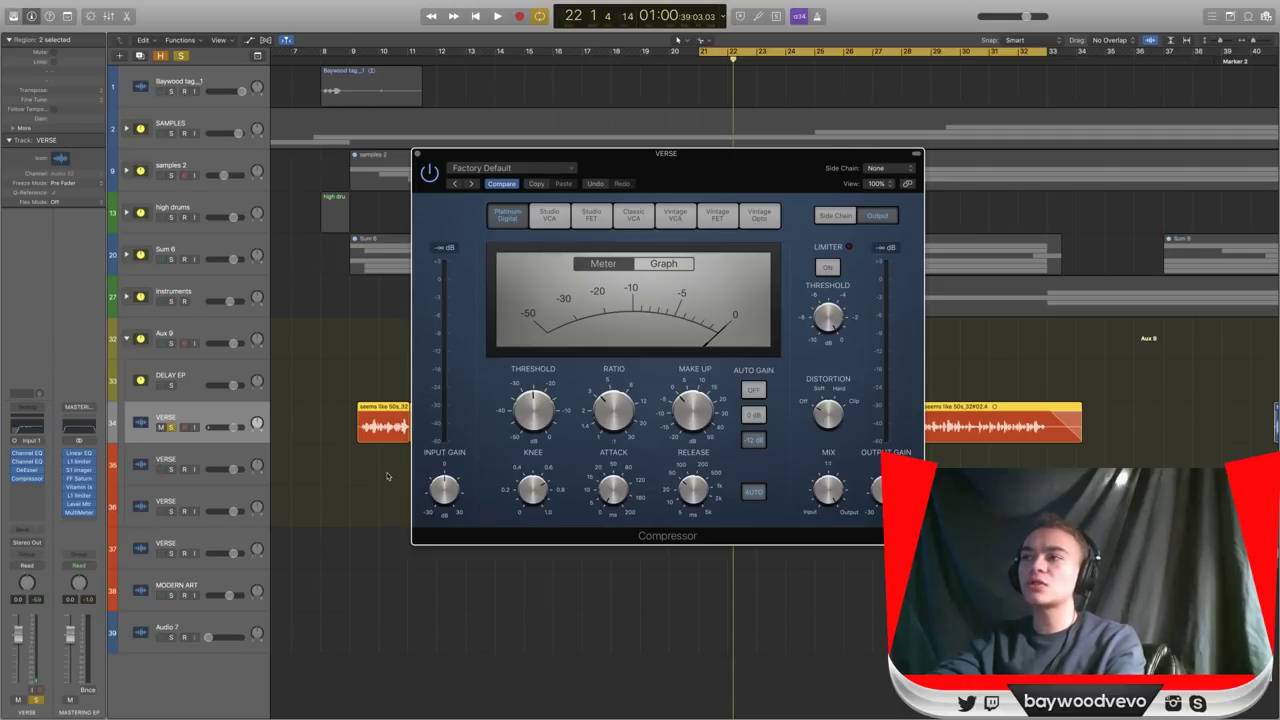
Sweep the Compressor release between 5 ms and about 4700 ms while the verse plays, settling on 100 ms.
{"action": "key", "text": "space"}
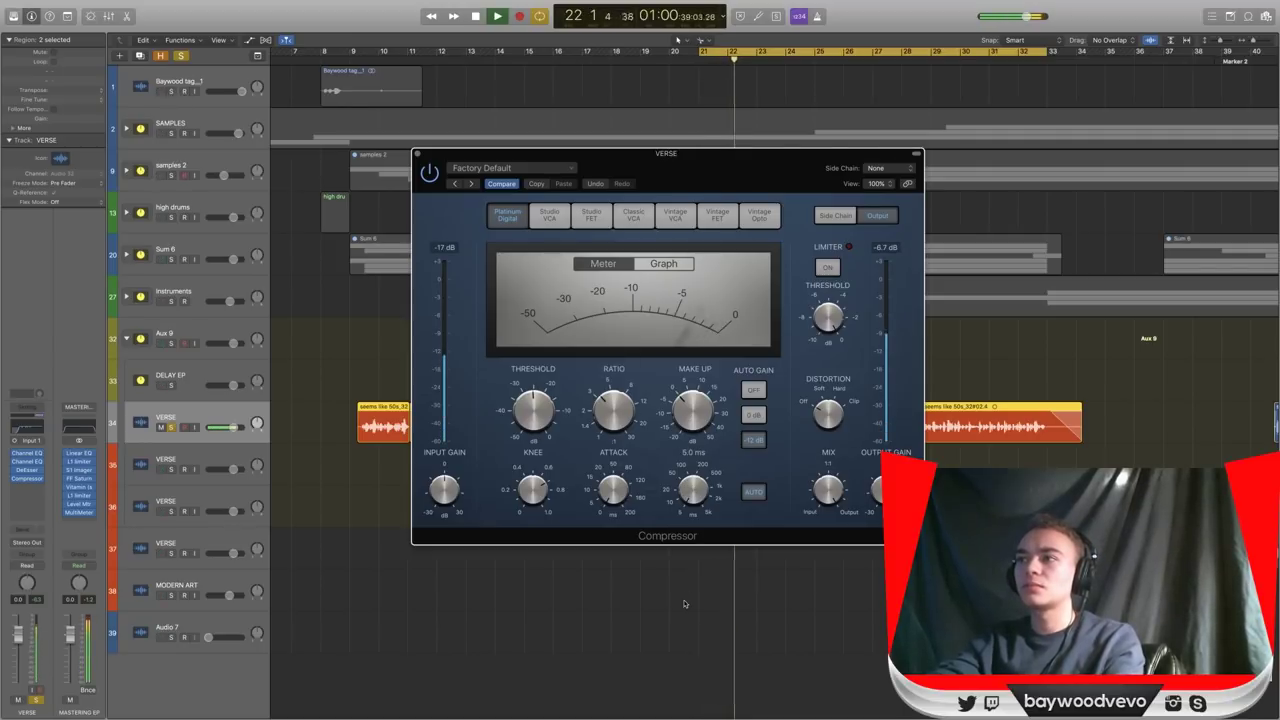
{"action": "left_click_drag", "start_coordinate": [683, 489], "coordinate": [695, 418]}
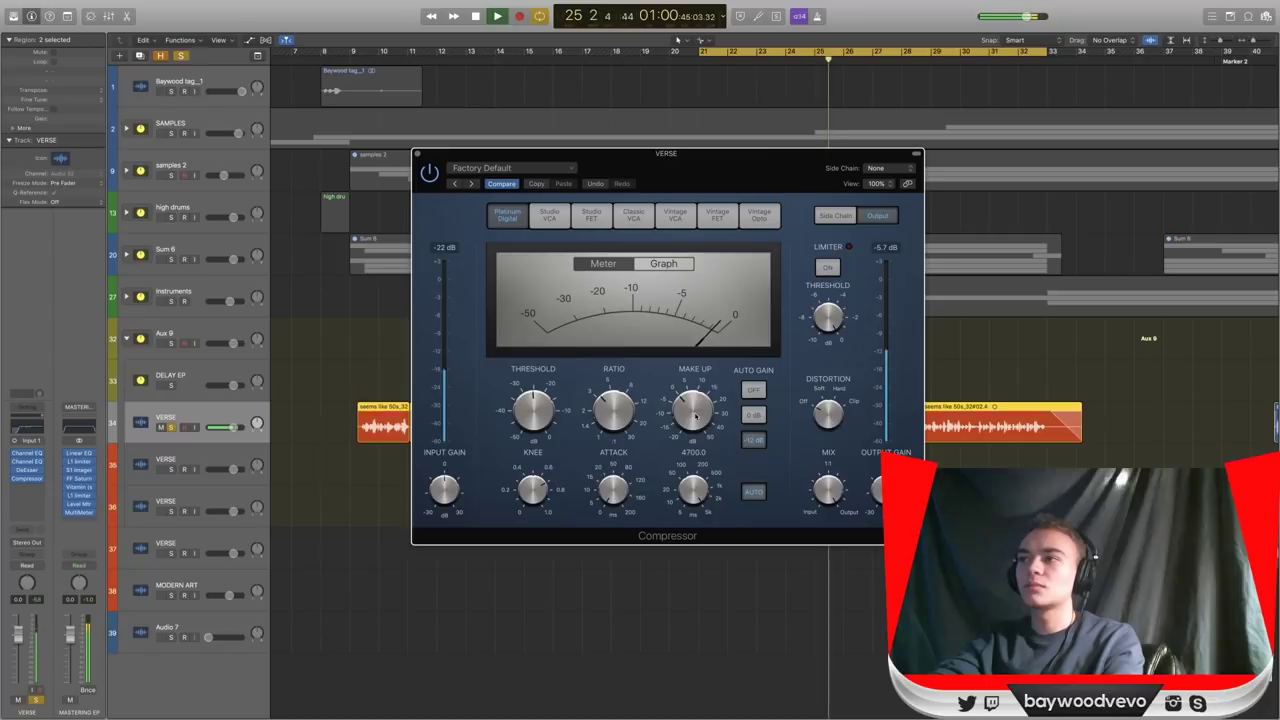
{"action": "mouse_move", "coordinate": [695, 418]}
{"action": "left_mouse_down"}
{"action": "mouse_move", "coordinate": [688, 487]}
{"action": "mouse_move", "coordinate": [702, 404]}
{"action": "left_mouse_up"}
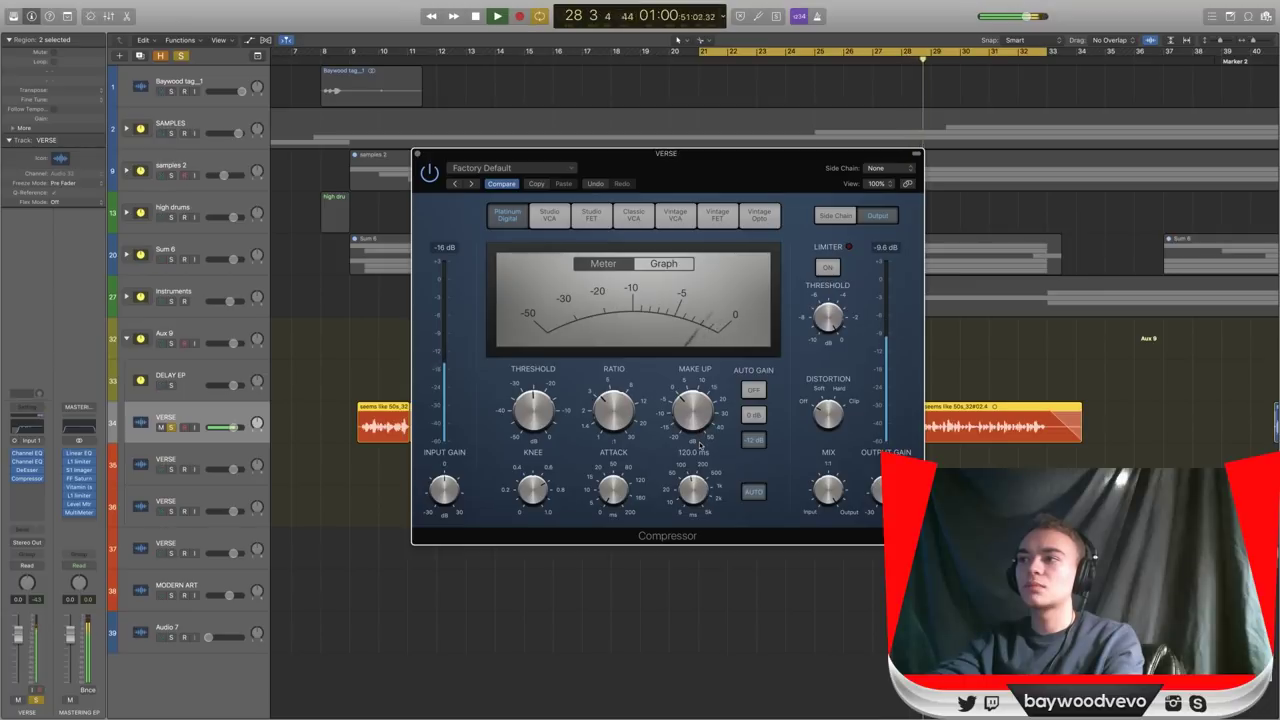
{"action": "left_click_drag", "start_coordinate": [700, 446], "coordinate": [701, 449]}
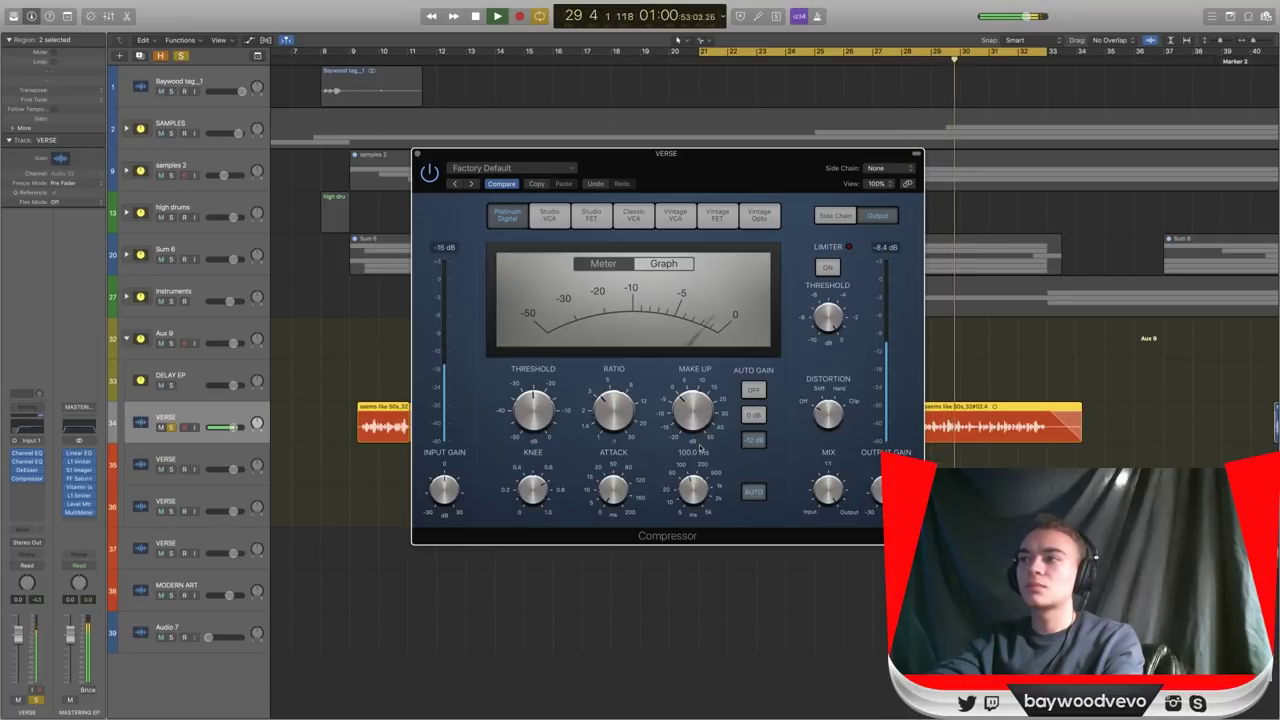
{"action": "key", "text": "space"}
Replay the verse and fine-tune the threshold to -26 dB, comparing the Compressor's graph and meter displays.
{"action": "key", "text": "space"}
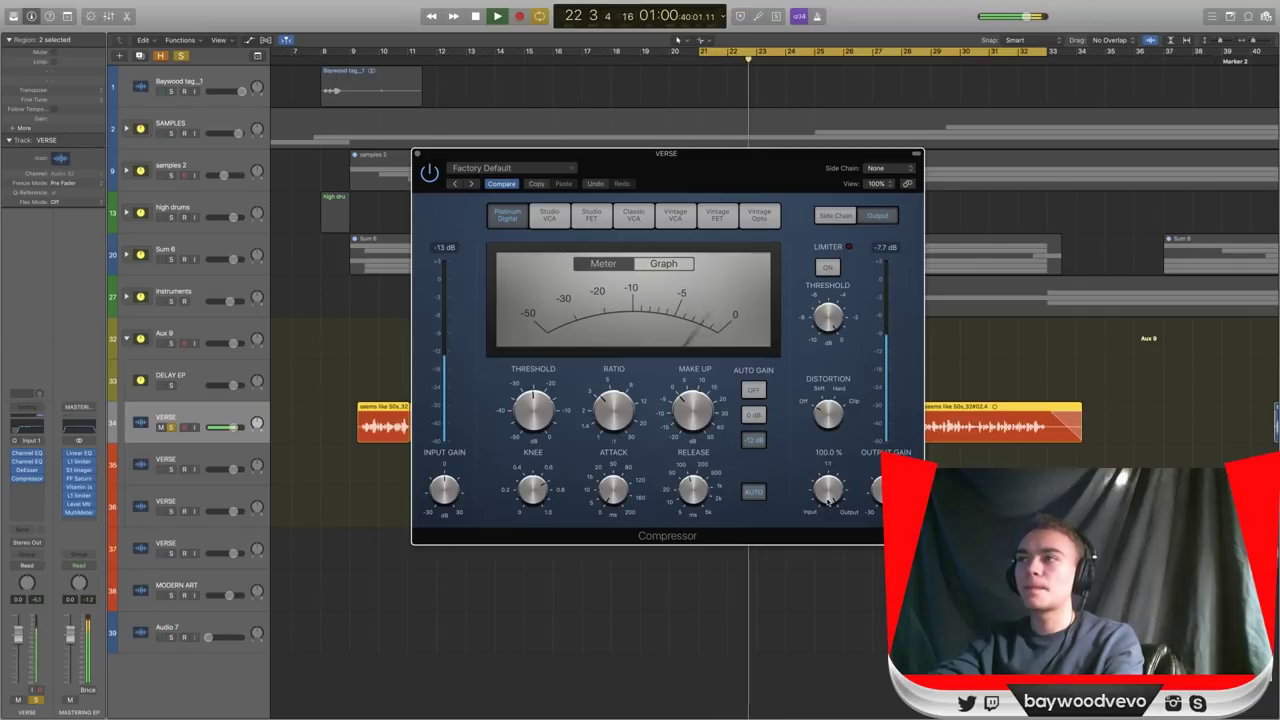
{"action": "left_click", "coordinate": [663, 264]}
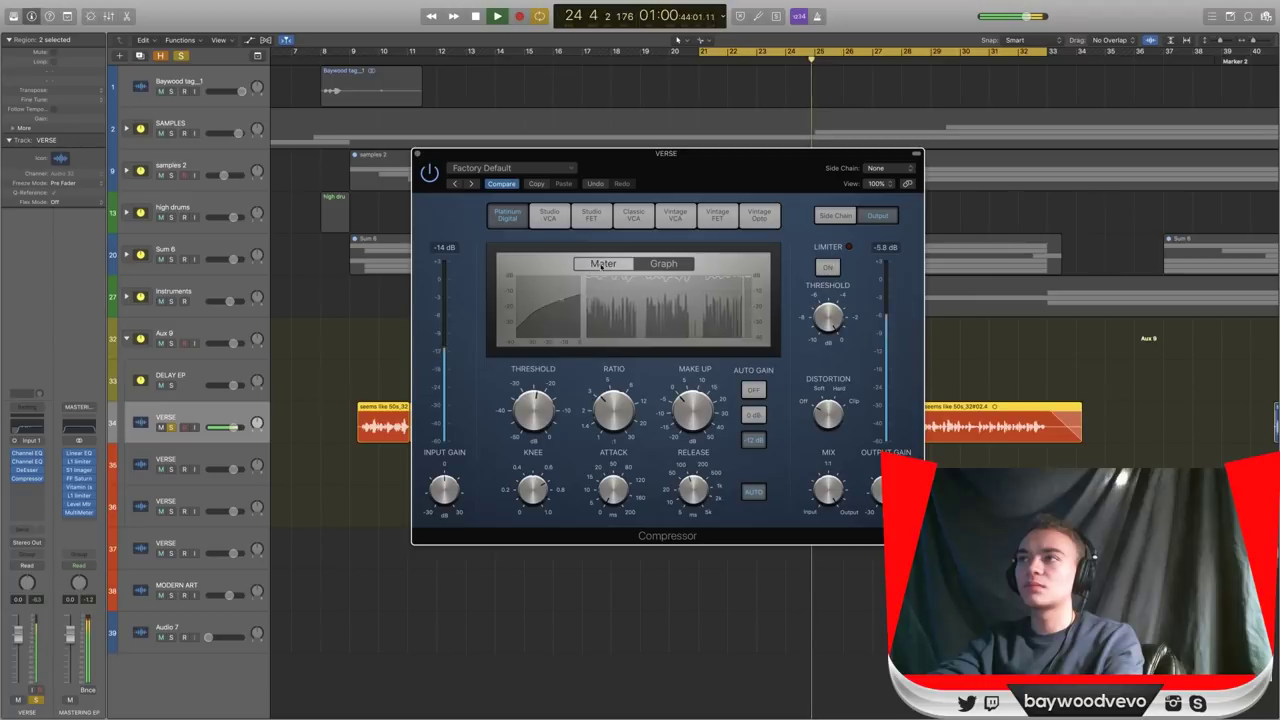
{"action": "left_click", "coordinate": [603, 264]}
{"action": "left_click", "coordinate": [663, 264]}
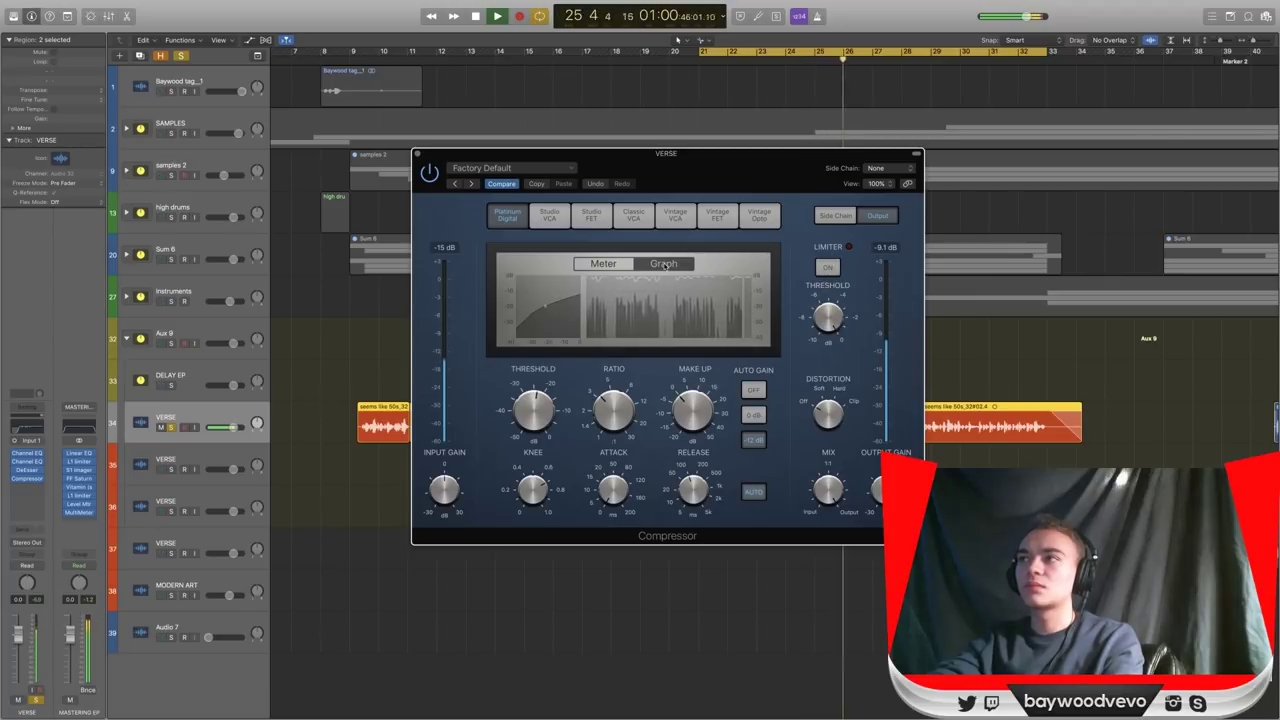
{"action": "left_click", "coordinate": [614, 265]}
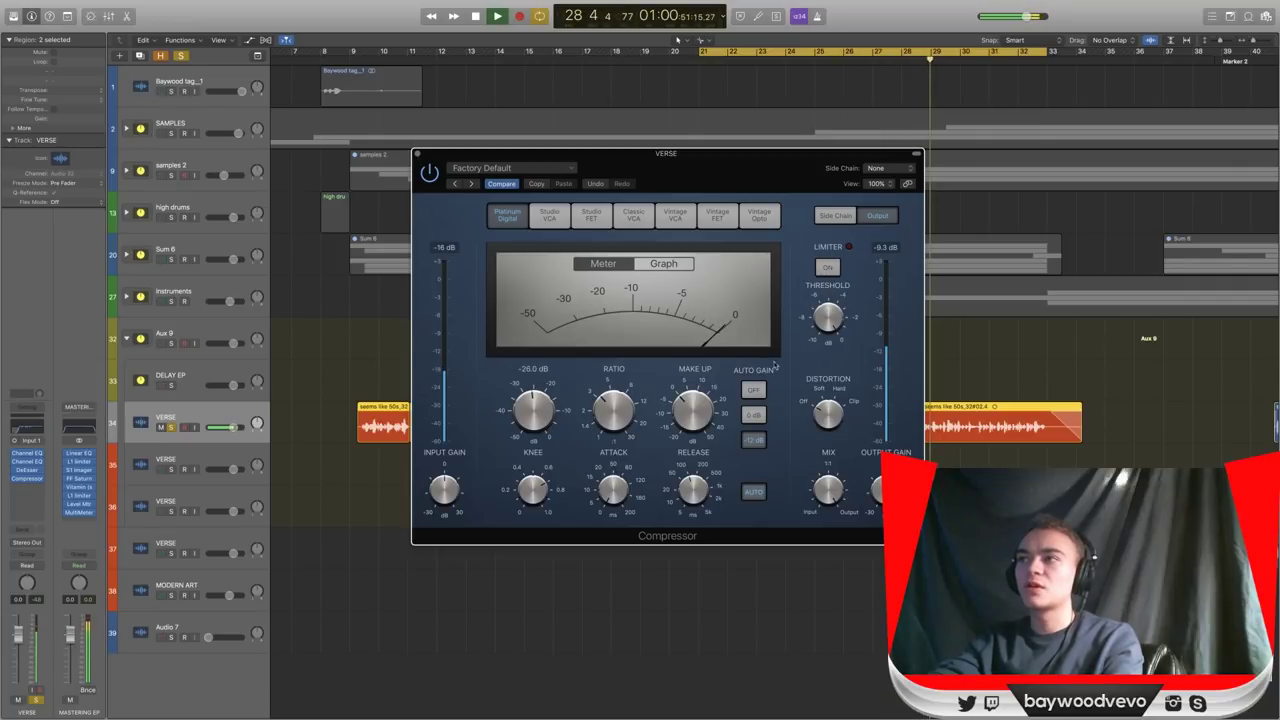
{"action": "key", "text": "space"}
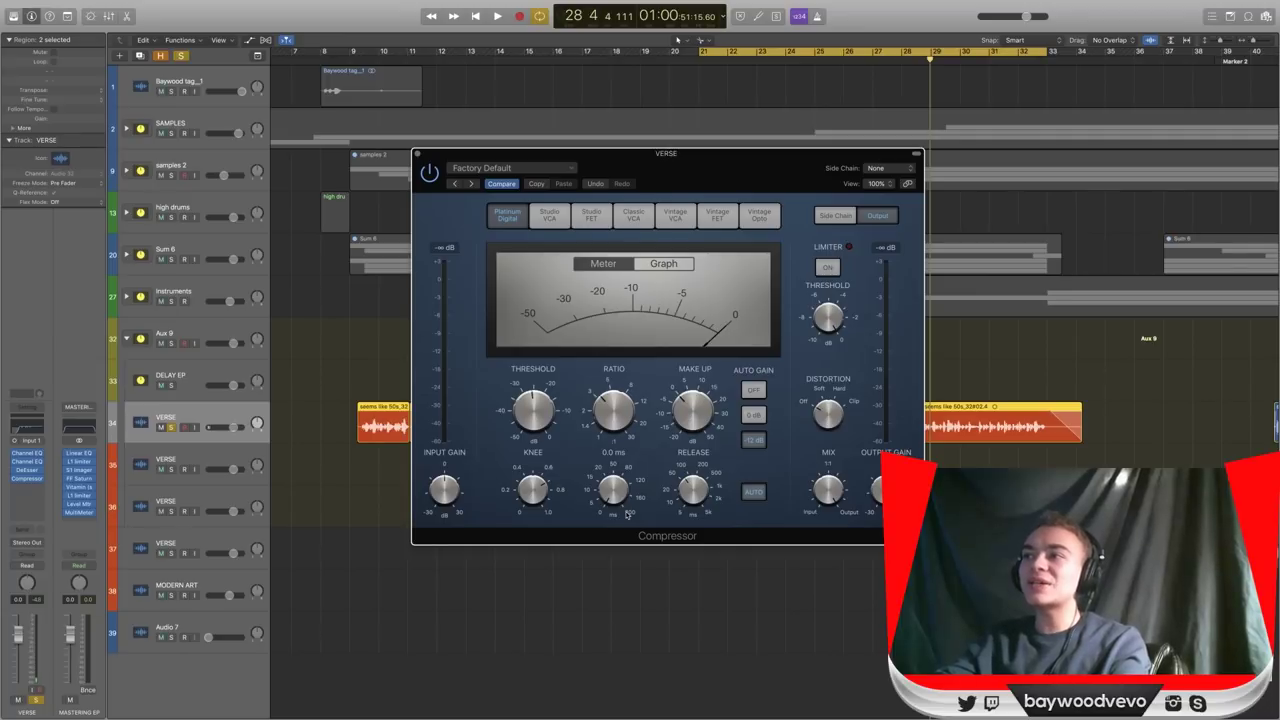
Move the Compressor window clear of the webcam area and audition the verse with the release at 220 ms.
{"action": "left_click_drag", "start_coordinate": [687, 186], "coordinate": [554, 166]}
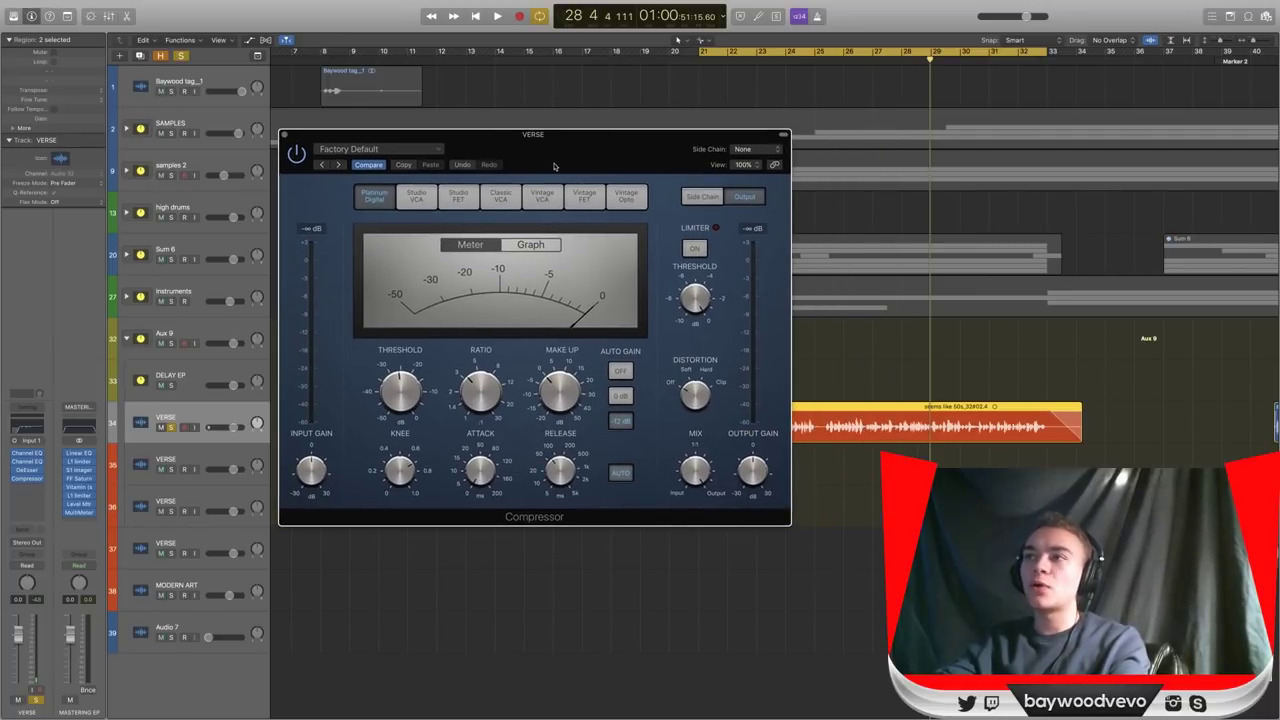
{"action": "key", "text": "space"}
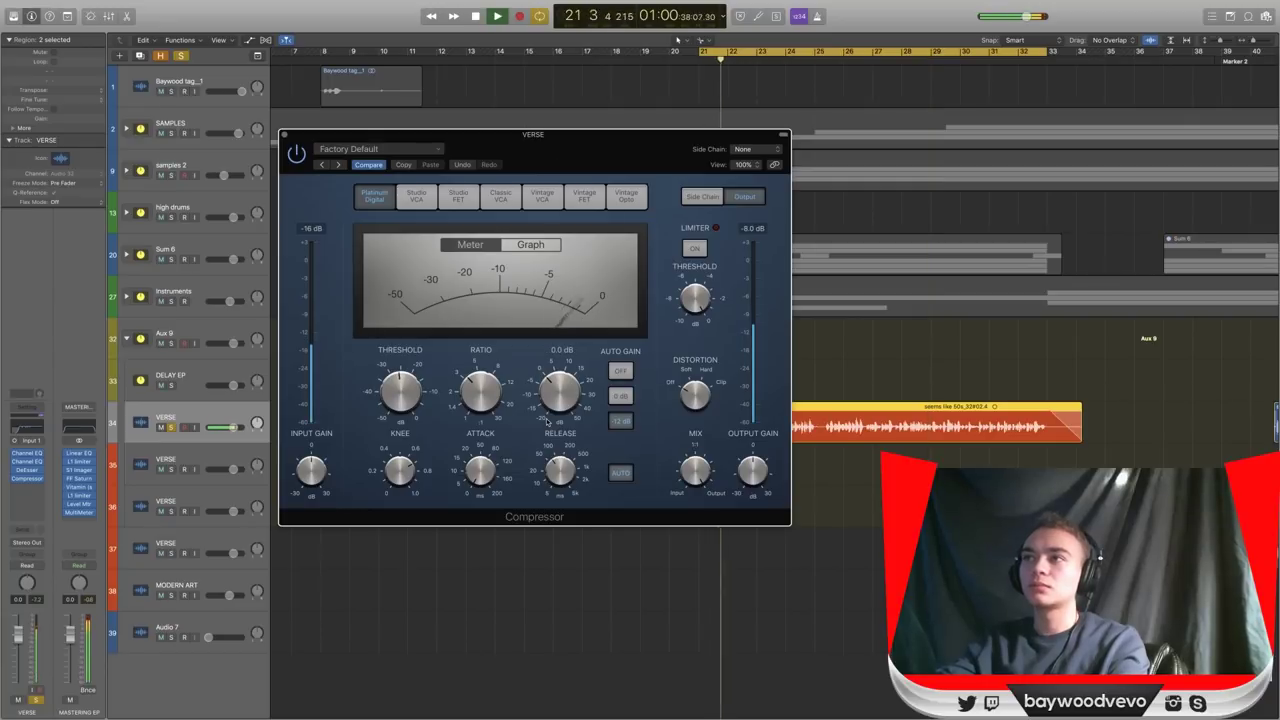
{"action": "key", "text": "space"}
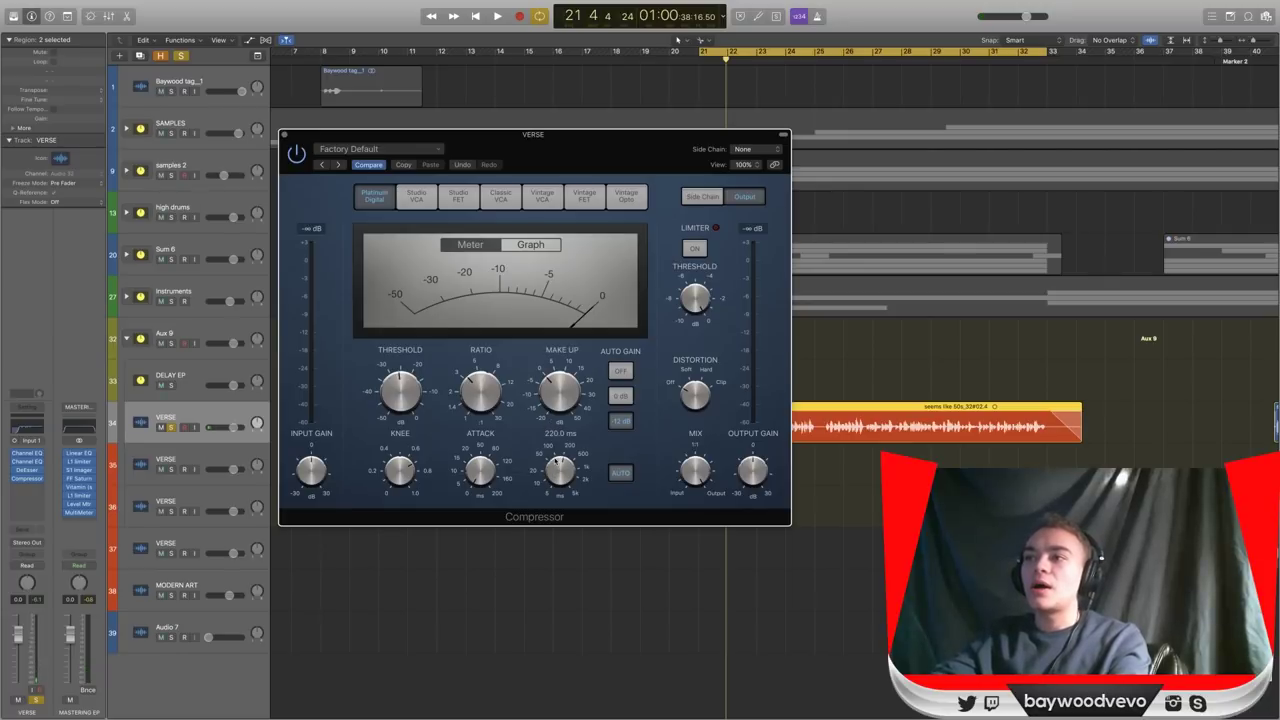
Turn off the Compressor's Auto Gain and set the release to about 54 ms while the verse plays.
{"action": "key", "text": "space"}
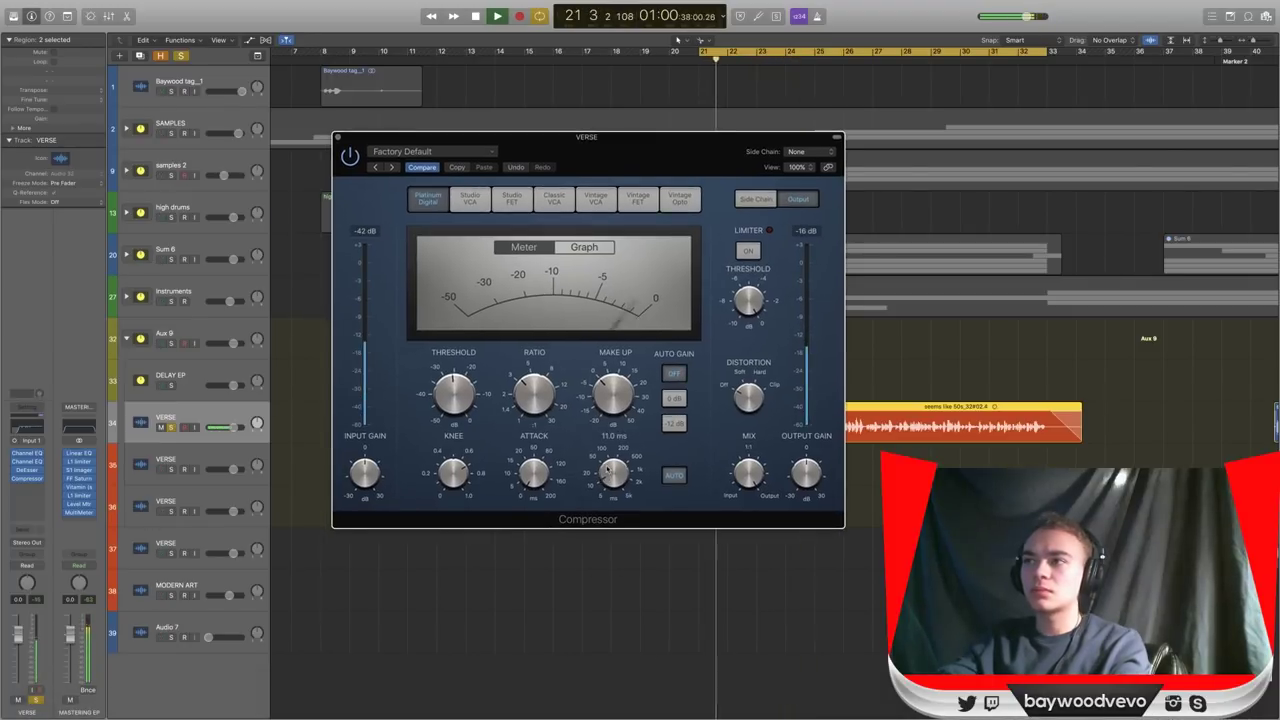
{"action": "left_click_drag", "start_coordinate": [607, 470], "coordinate": [608, 441]}
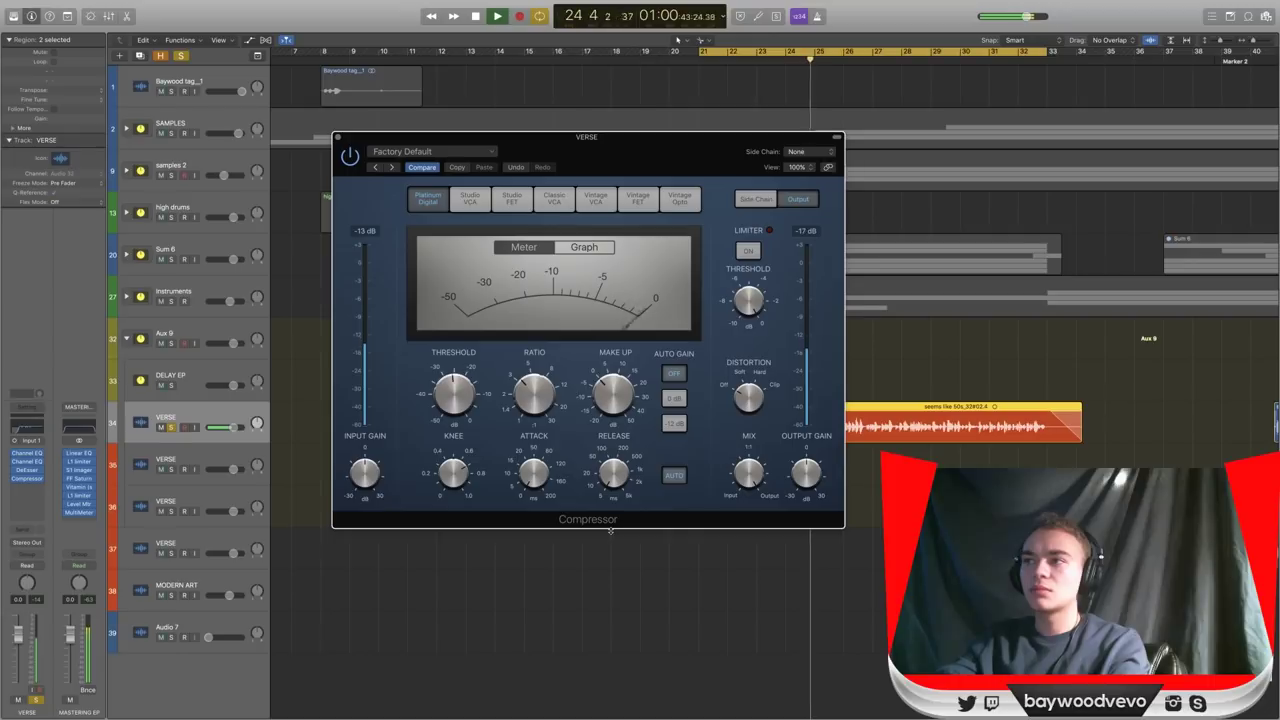
{"action": "mouse_move", "coordinate": [612, 476]}
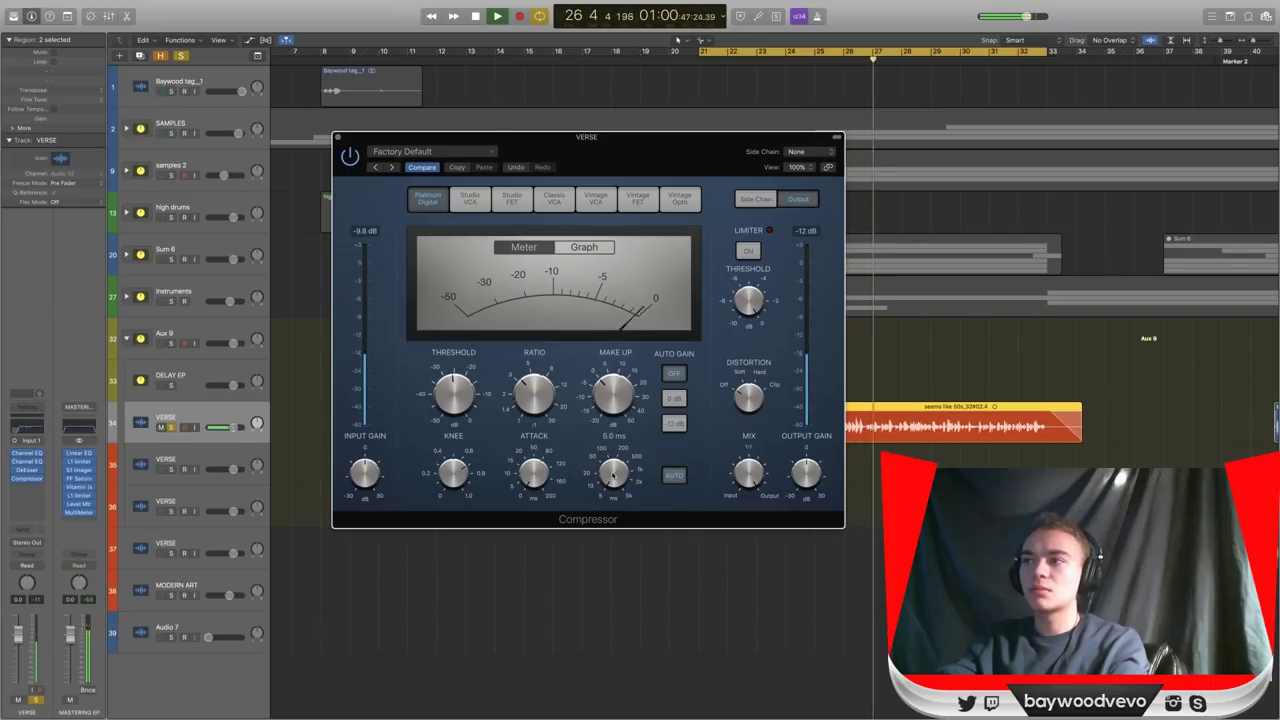
{"action": "mouse_move", "coordinate": [612, 476]}
{"action": "left_mouse_down"}
{"action": "mouse_move", "coordinate": [614, 434]}
{"action": "mouse_move", "coordinate": [607, 484]}
{"action": "left_mouse_up"}
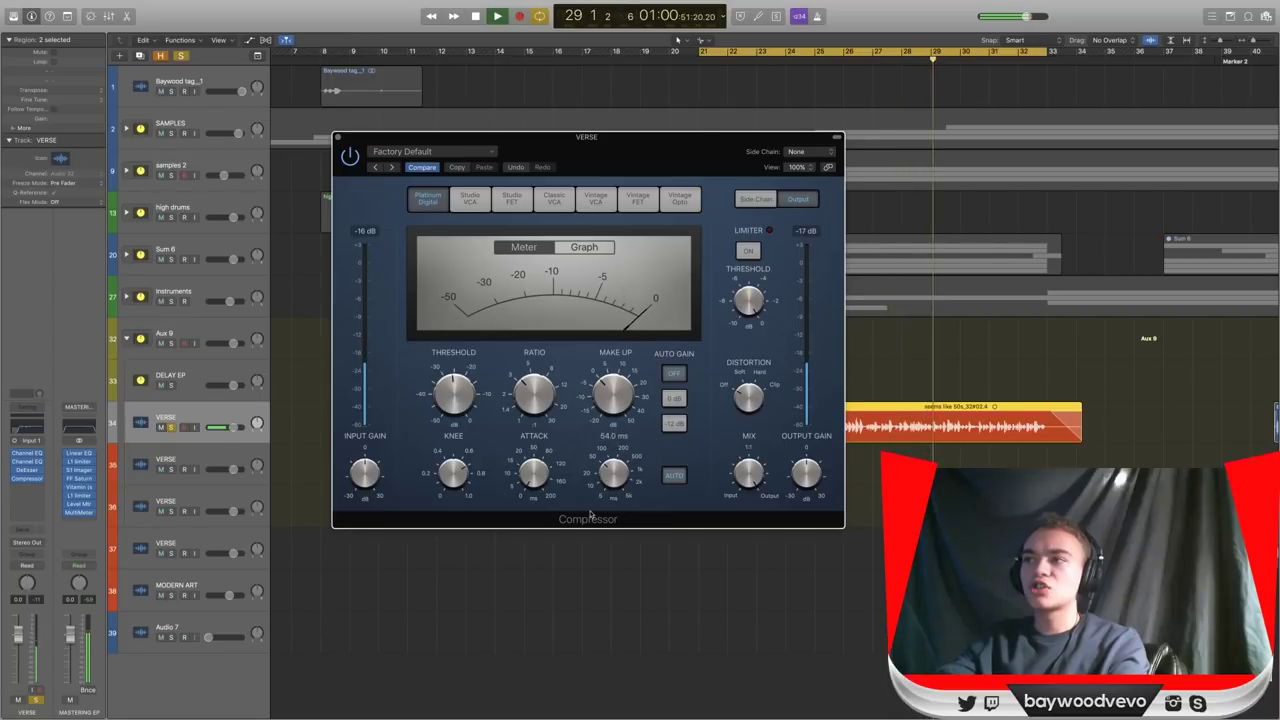
{"action": "key", "text": "space"}
Move the Compressor window aside and adjust the timeline zoom to view the song between Marker 1 and Marker 2.
{"action": "left_click_drag", "start_coordinate": [526, 154], "coordinate": [468, 147]}
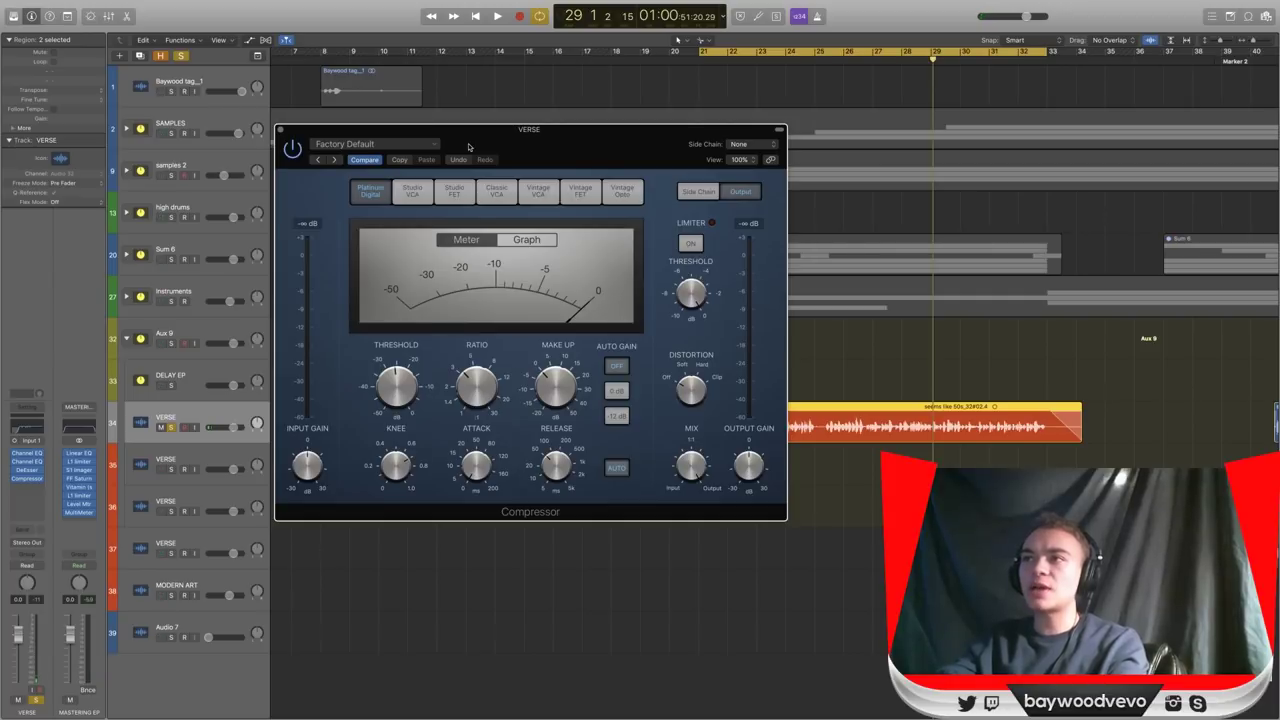
{"action": "left_click_drag", "start_coordinate": [553, 152], "coordinate": [560, 191]}
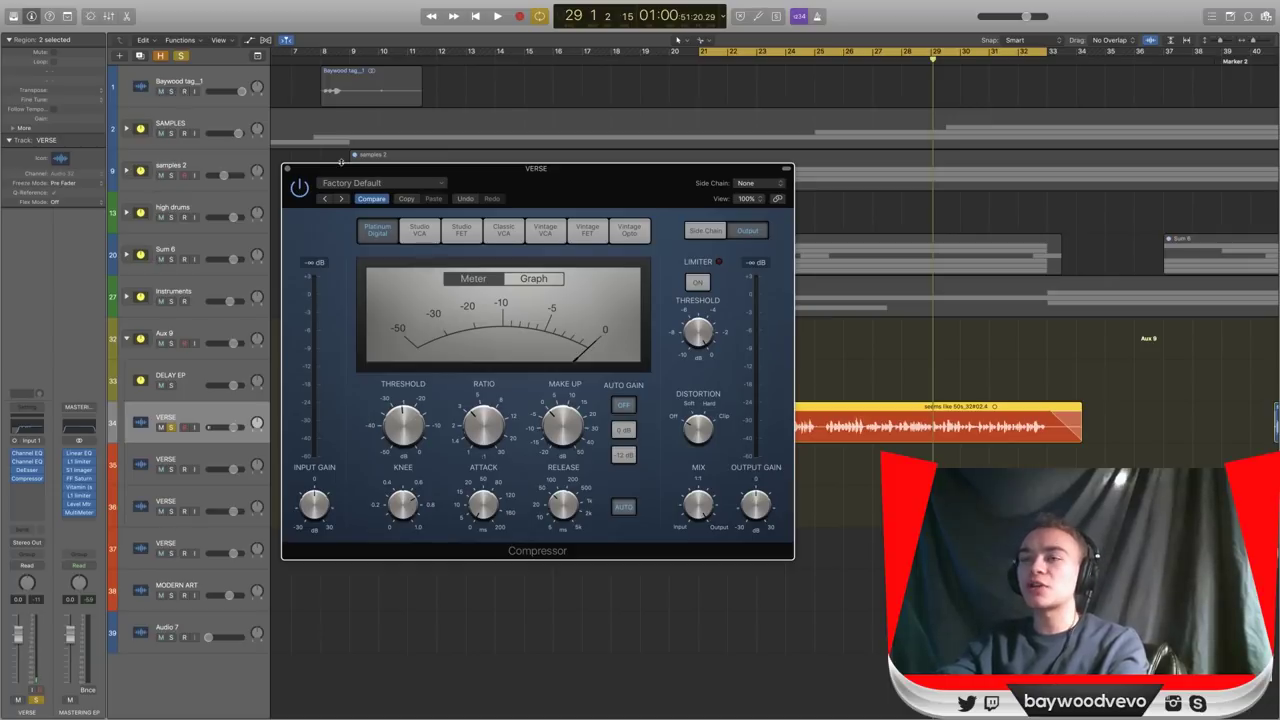
{"action": "scroll", "coordinate": [887, 325], "scroll_direction": "down", "scroll_amount": 10}
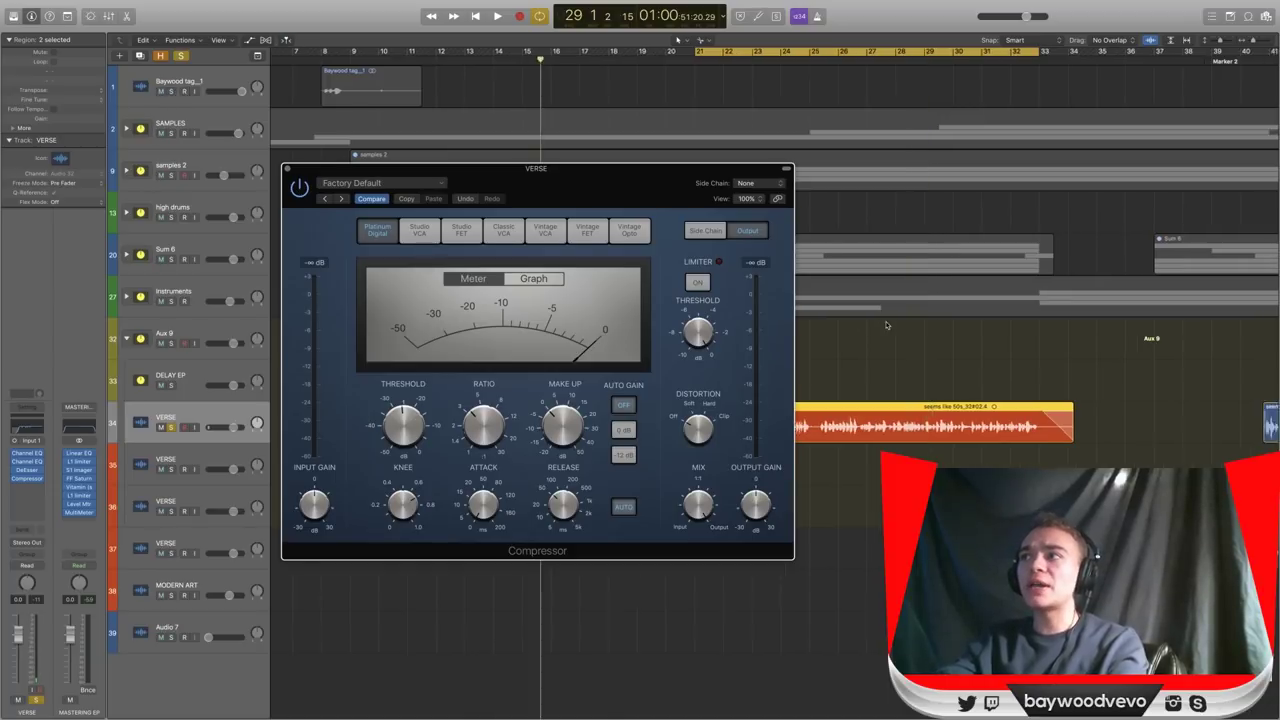
{"action": "scroll", "coordinate": [887, 325], "scroll_direction": "up", "scroll_amount": 10}
{"action": "scroll", "coordinate": [887, 325], "scroll_direction": "down", "scroll_amount": 5}
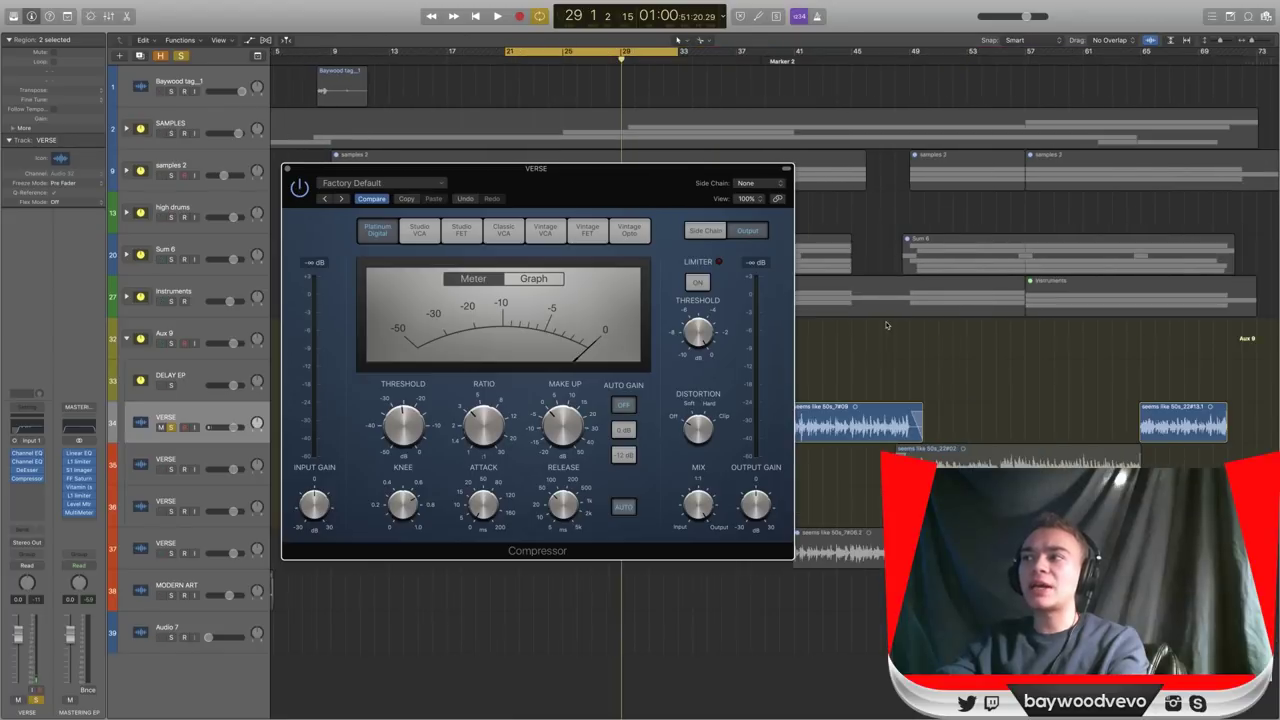
{"action": "left_click_drag", "start_coordinate": [534, 175], "coordinate": [394, 121]}
{"action": "scroll", "coordinate": [741, 351], "scroll_direction": "up", "scroll_amount": 5}
{"action": "scroll", "coordinate": [741, 351], "scroll_direction": "down", "scroll_amount": 4}
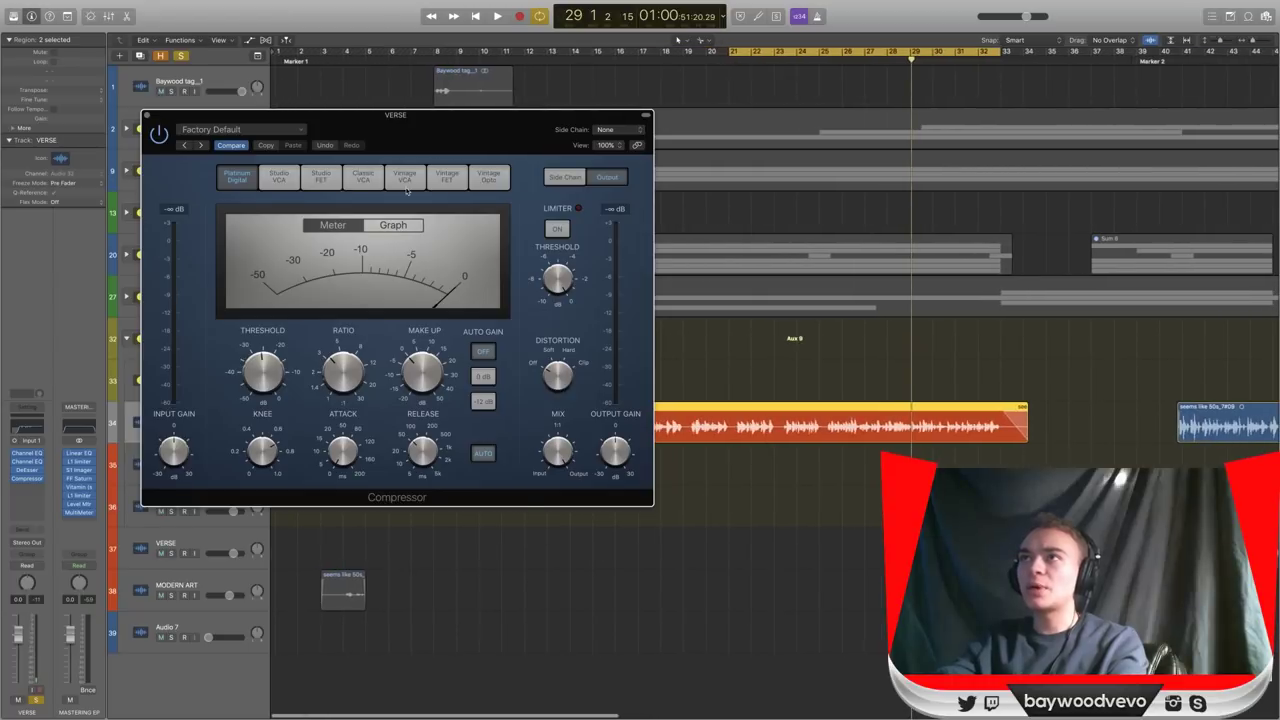
Turn off all track soloing and play the full mix from bar 21 with the Compressor still open.
{"action": "left_click_drag", "start_coordinate": [229, 124], "coordinate": [216, 117]}
{"action": "left_click", "coordinate": [182, 57]}
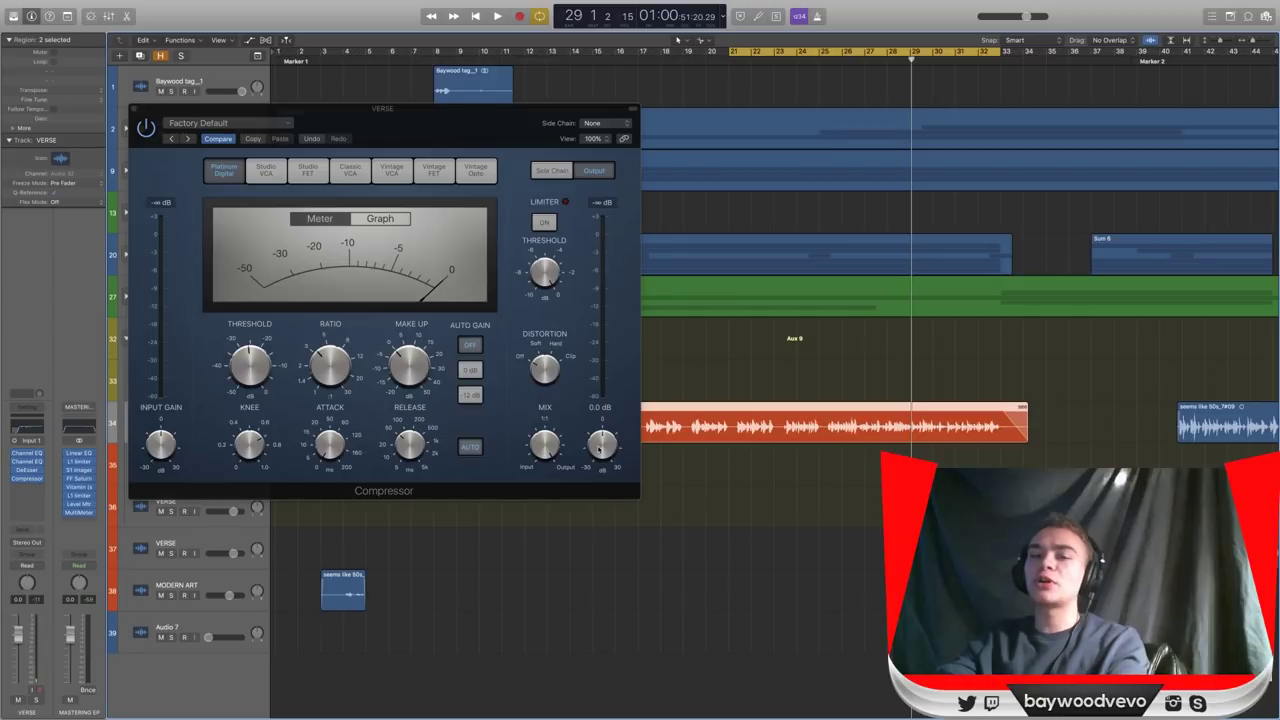
{"action": "key", "text": "space"}
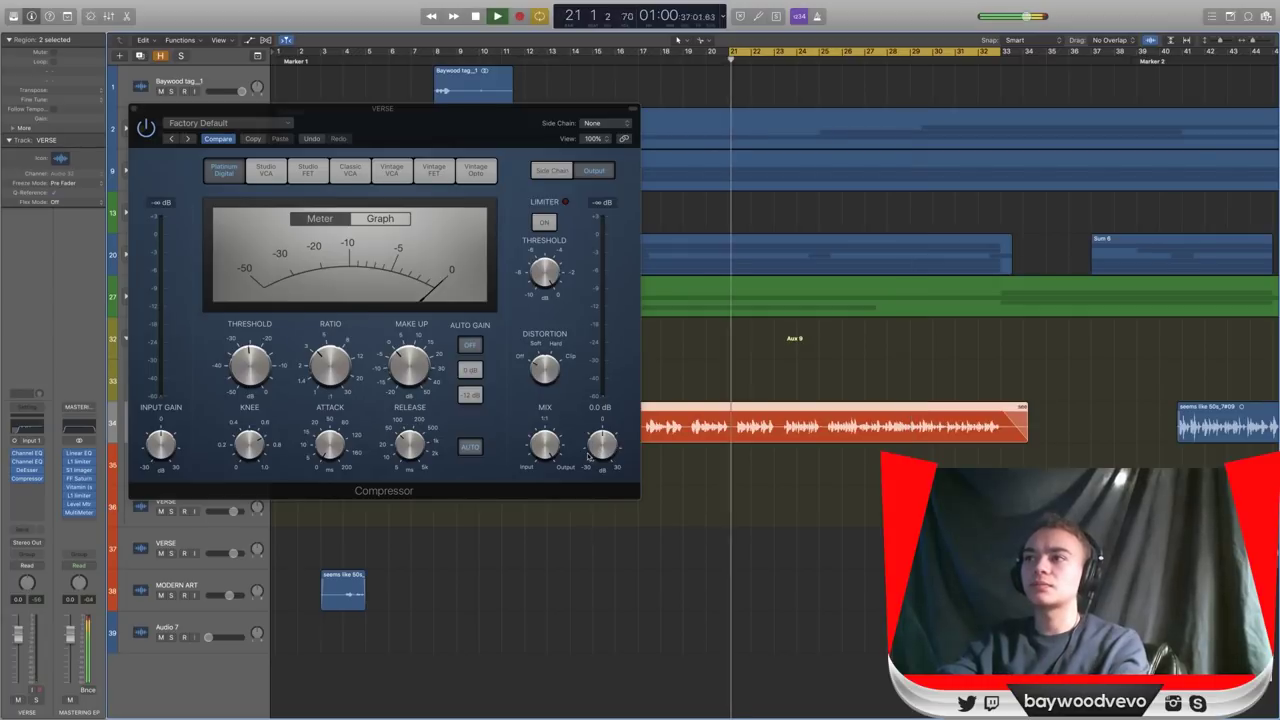
Raise the Compressor's output gain and check the verse level while the full mix plays.
{"action": "left_click", "coordinate": [600, 450]}
{"action": "left_click_drag", "start_coordinate": [598, 447], "coordinate": [593, 438]}
{"action": "key", "text": "space"}
{"action": "key", "text": "space"}
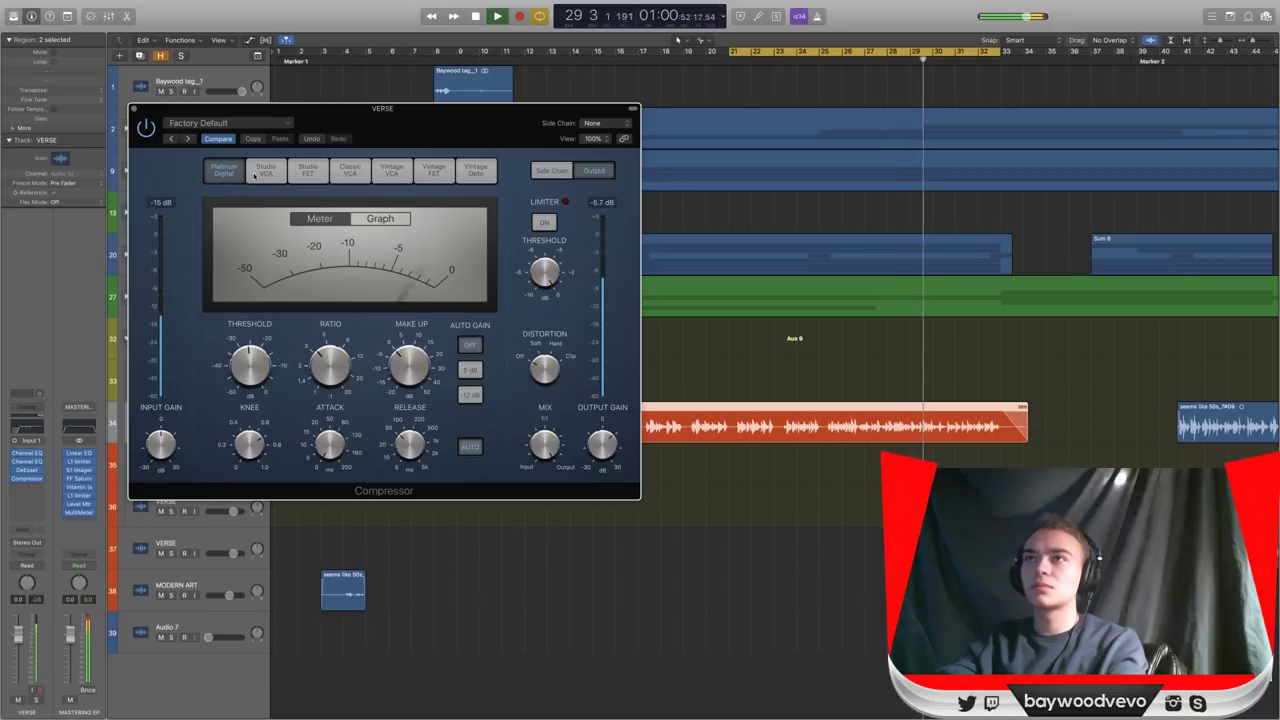
{"action": "key", "text": "space"}
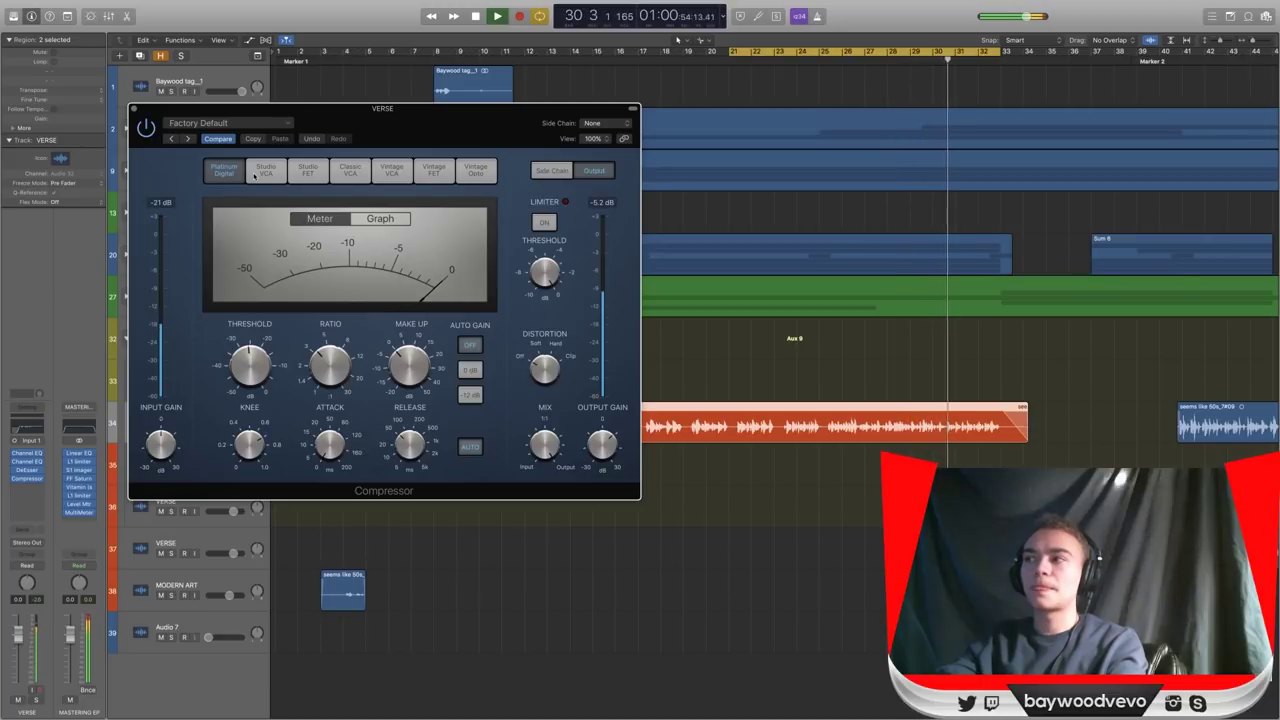
Move the Compressor window clear of the track headers and audition the verse in the full mix from bar 21.
{"action": "left_click_drag", "start_coordinate": [402, 130], "coordinate": [619, 199]}
{"action": "key", "text": "space"}
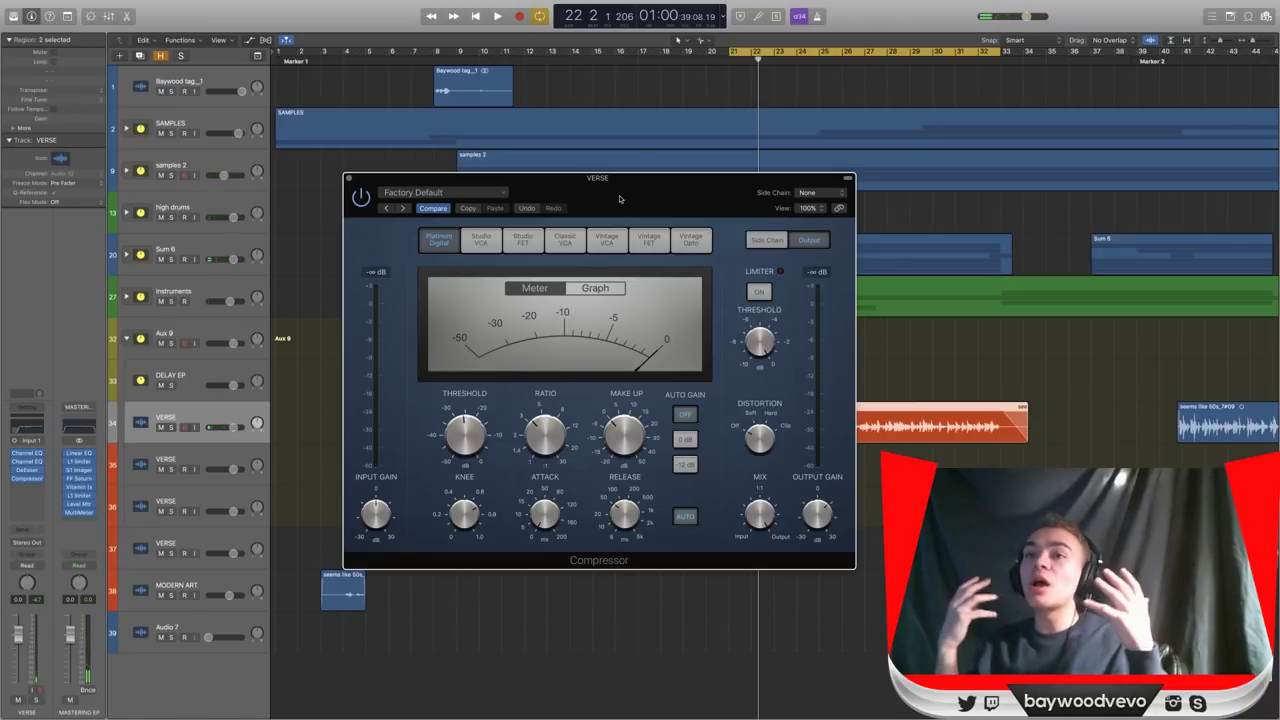
{"action": "mouse_move", "coordinate": [806, 511]}
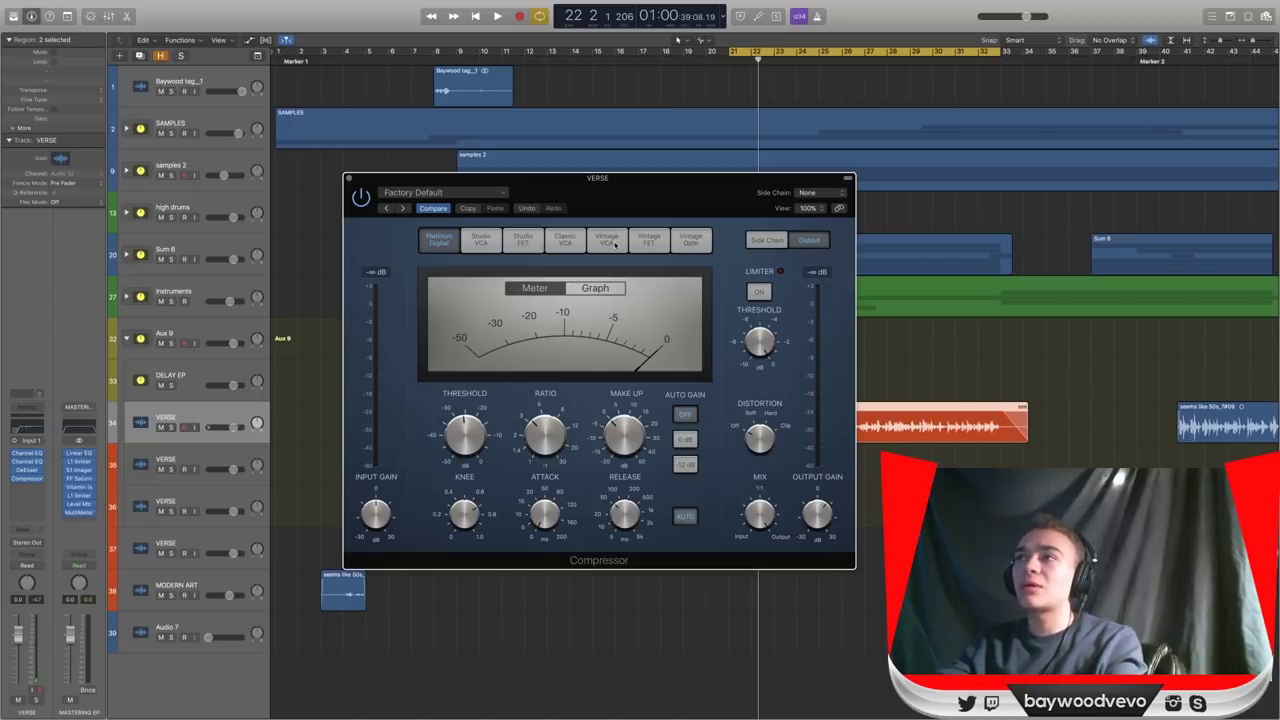
{"action": "key", "text": "space"}
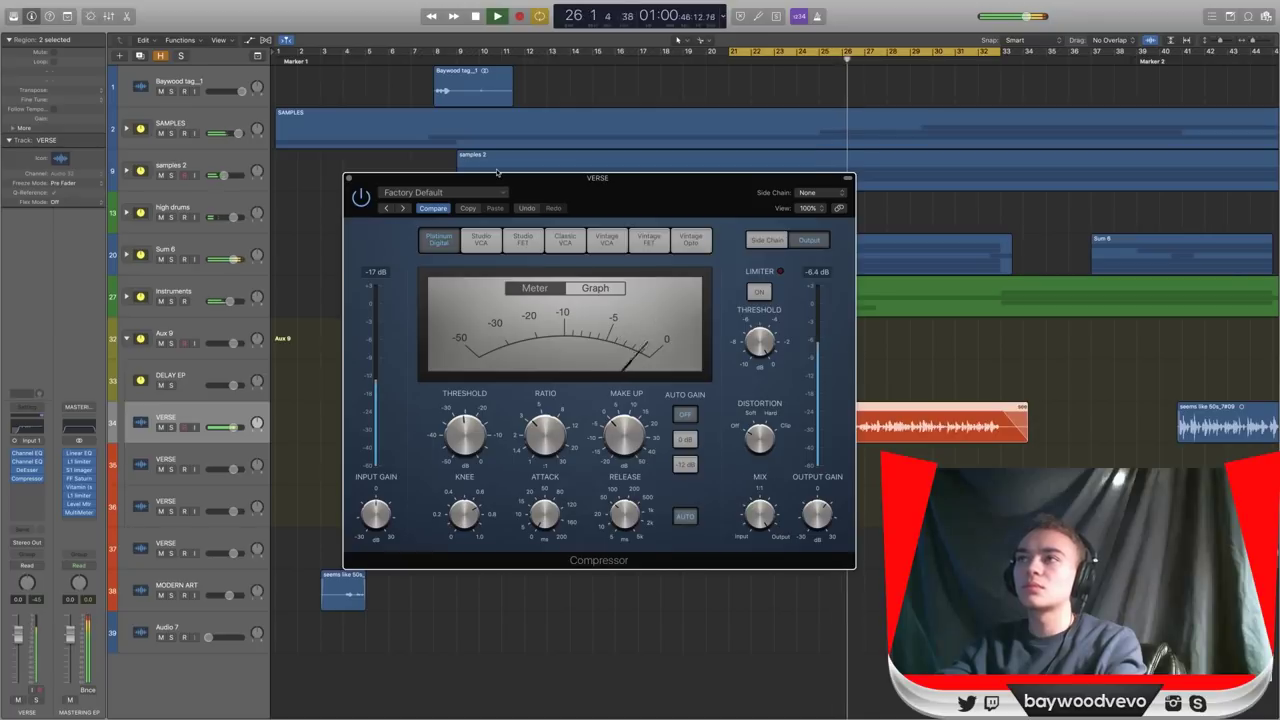
{"action": "key", "text": "space"}
{"action": "left_click_drag", "start_coordinate": [585, 187], "coordinate": [549, 179]}
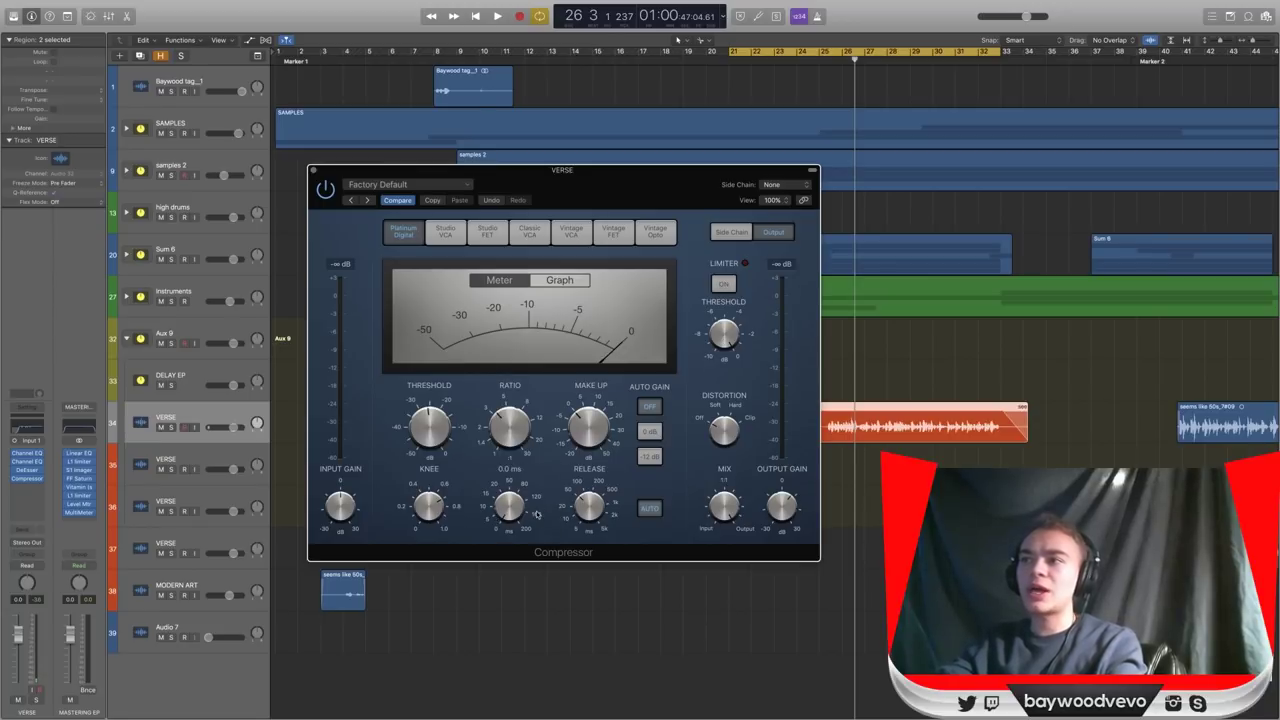
Solo the verse track and compare the Compressor's Platinum Digital, Studio VCA and Studio FET models during playback.
{"action": "left_click", "coordinate": [446, 233]}
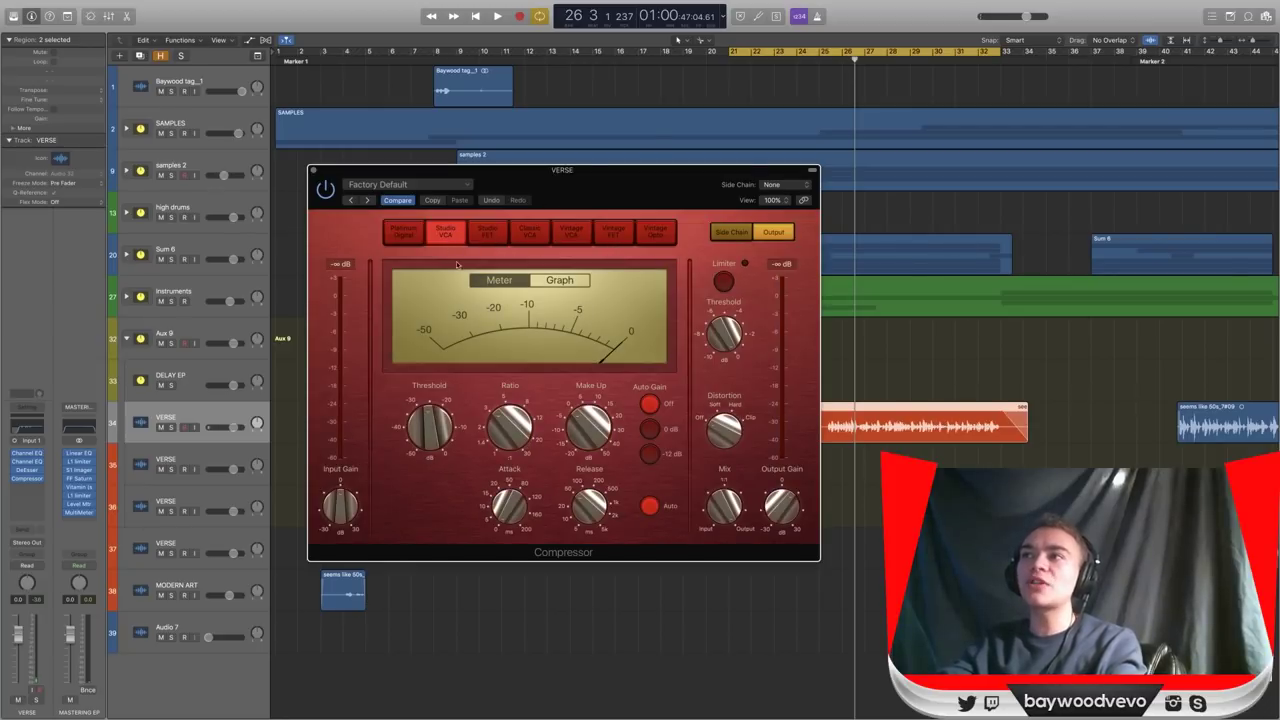
{"action": "left_click_drag", "start_coordinate": [572, 208], "coordinate": [530, 215]}
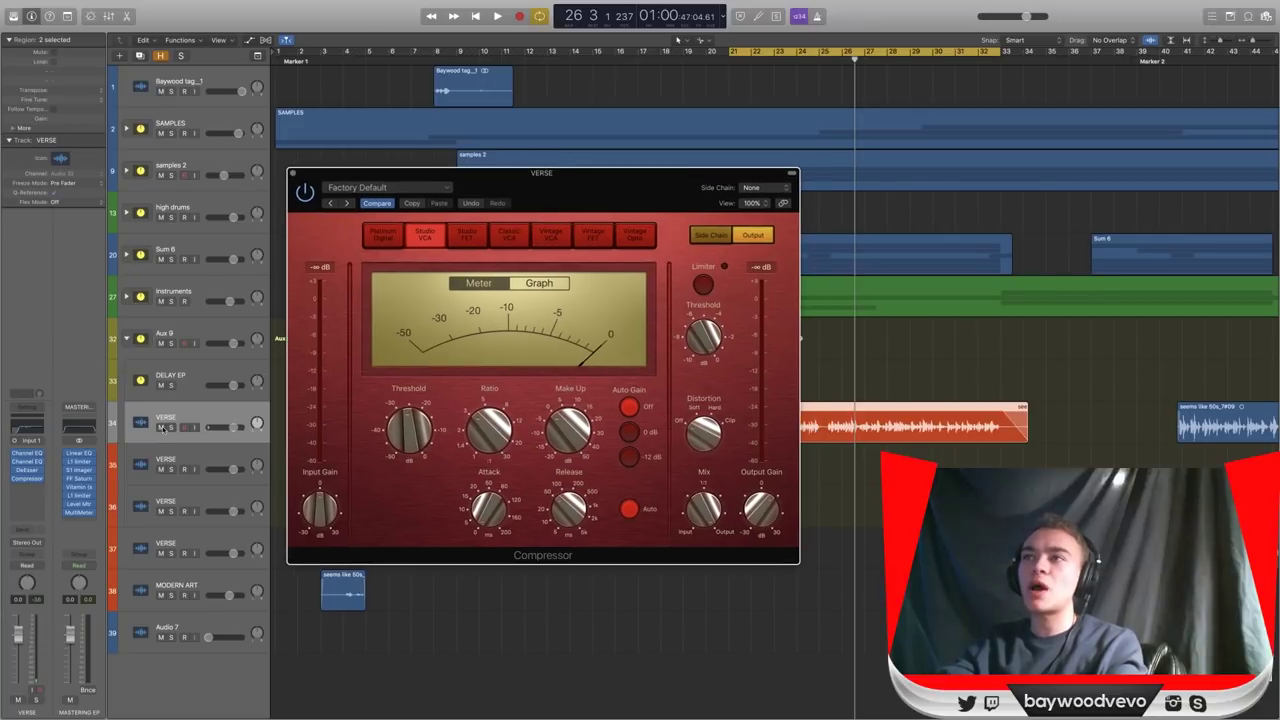
{"action": "left_click", "coordinate": [170, 427]}
{"action": "left_click", "coordinate": [382, 240]}
{"action": "key", "text": "space"}
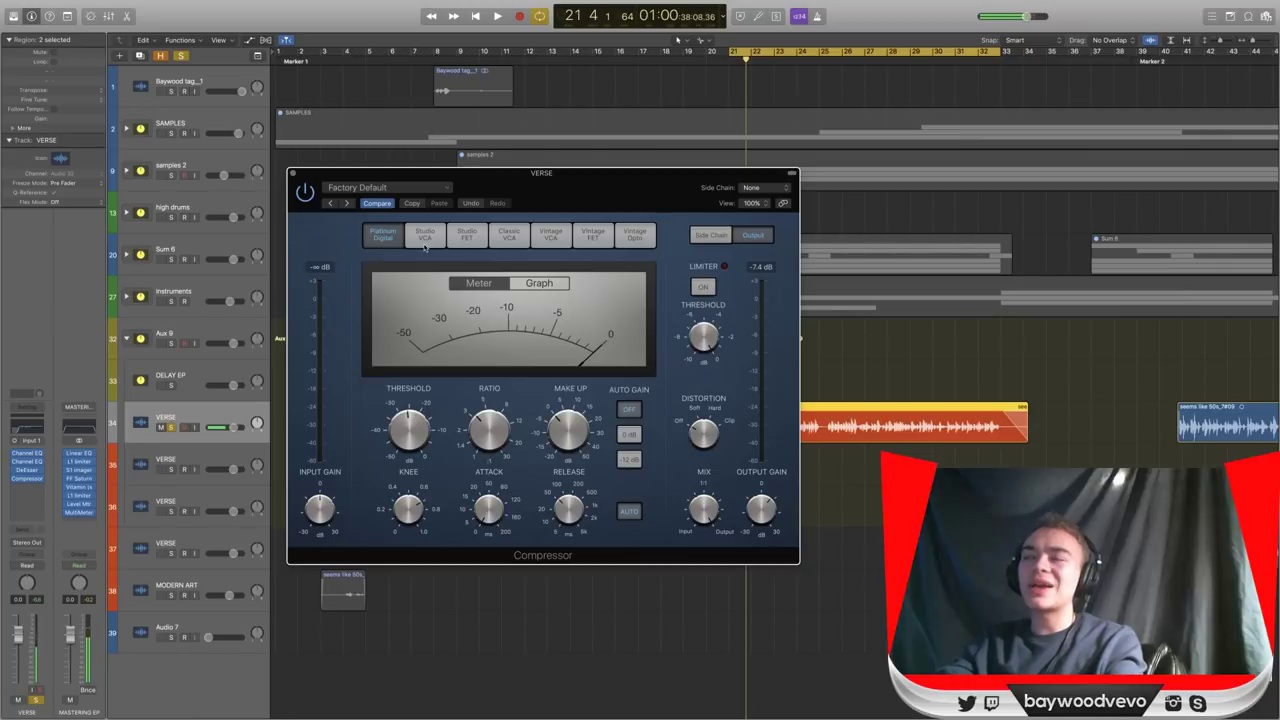
{"action": "left_click", "coordinate": [425, 236]}
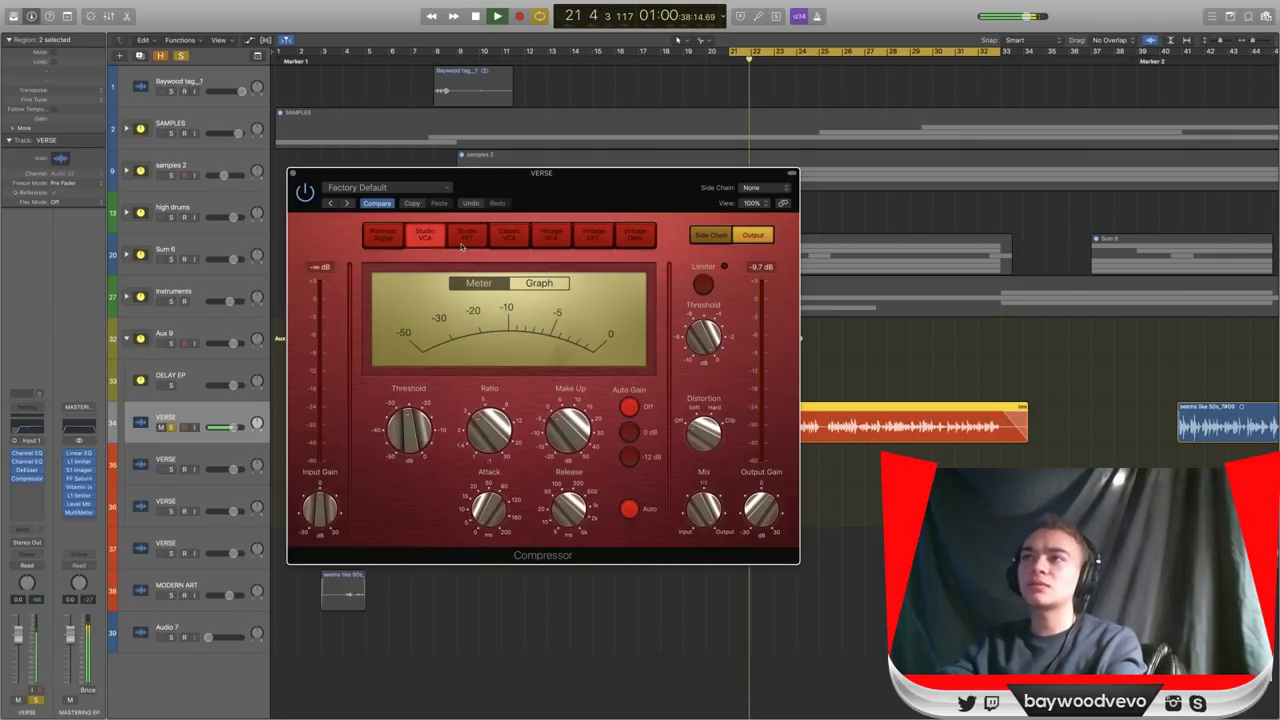
{"action": "left_click", "coordinate": [463, 240]}
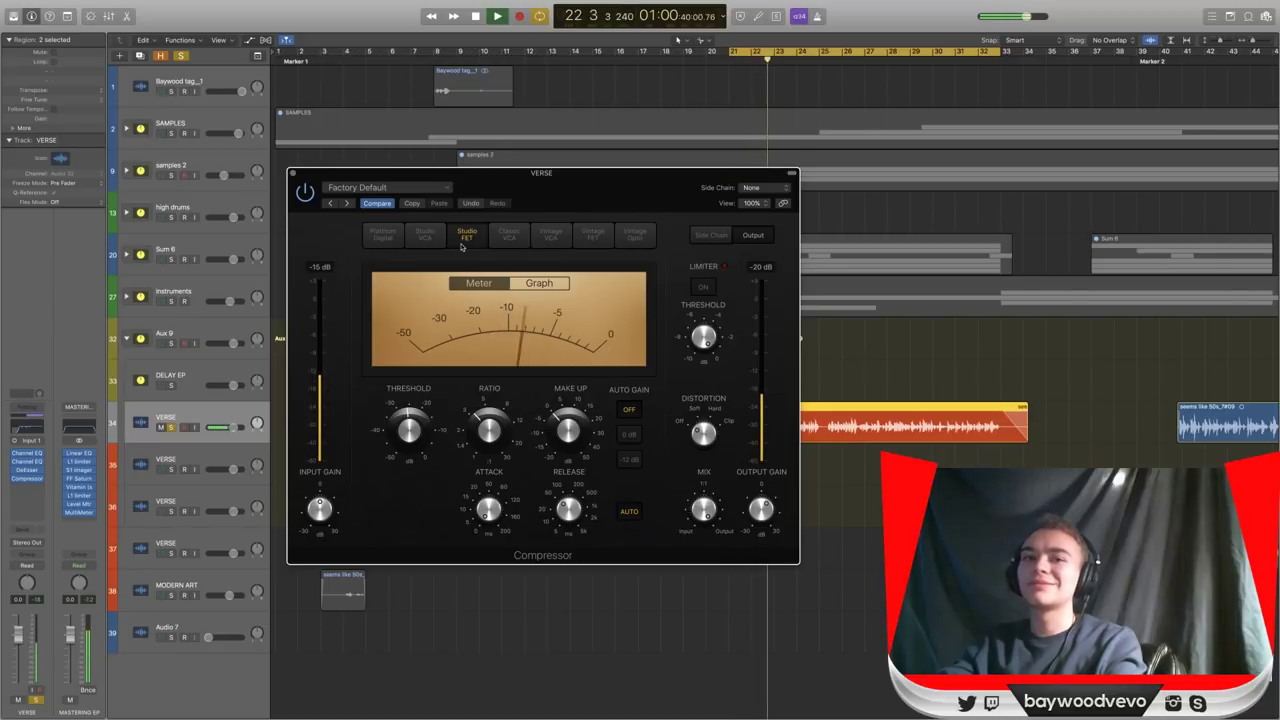
{"action": "key", "text": "space"}
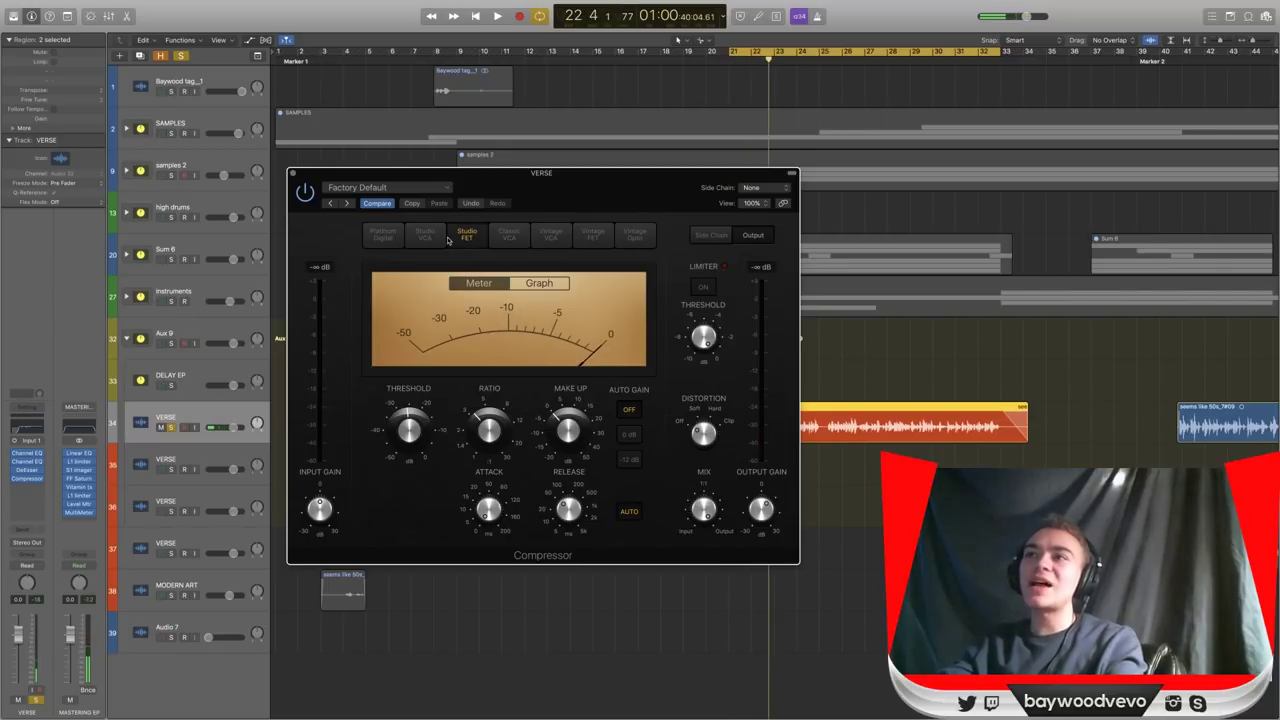
Replay the soloed verse, comparing the Platinum Digital model against Studio FET.
{"action": "left_click", "coordinate": [381, 237]}
{"action": "key", "text": "space"}
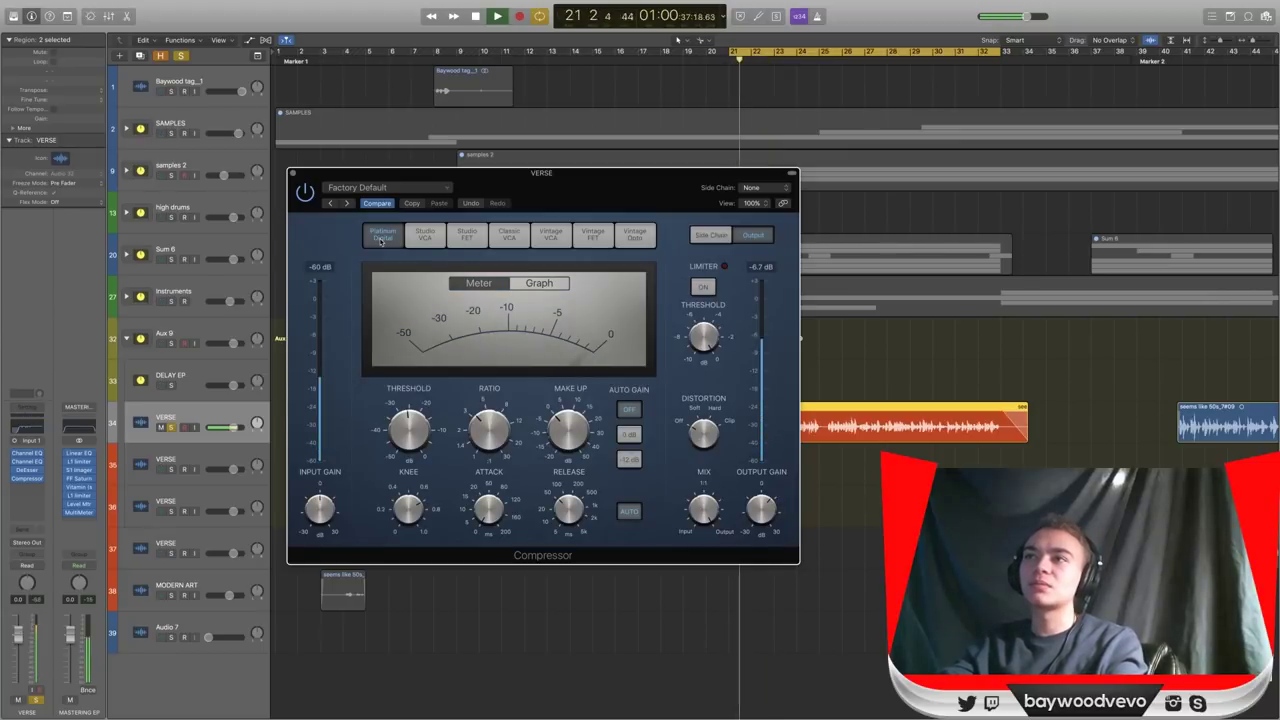
{"action": "left_click", "coordinate": [467, 236]}
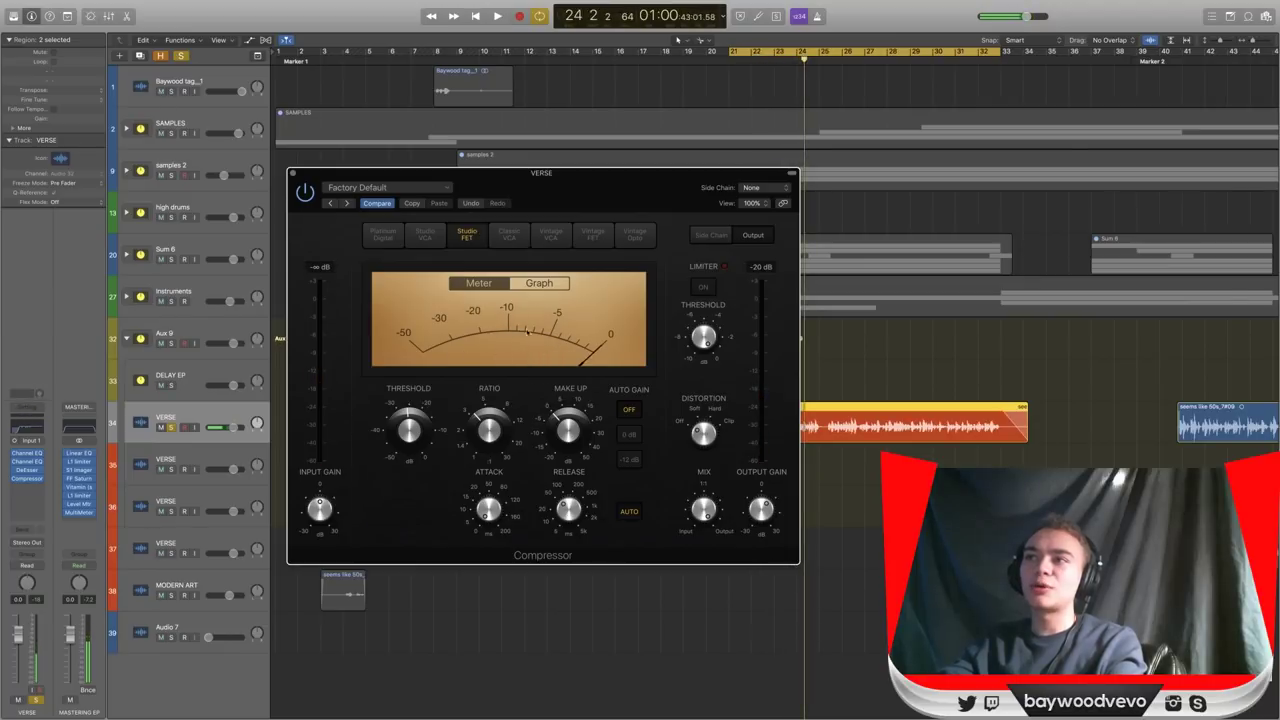
Audition the Classic VCA, Vintage VCA, Vintage FET and Vintage Opto compressor models on the soloed verse.
{"action": "left_click", "coordinate": [510, 237]}
{"action": "key", "text": "space"}
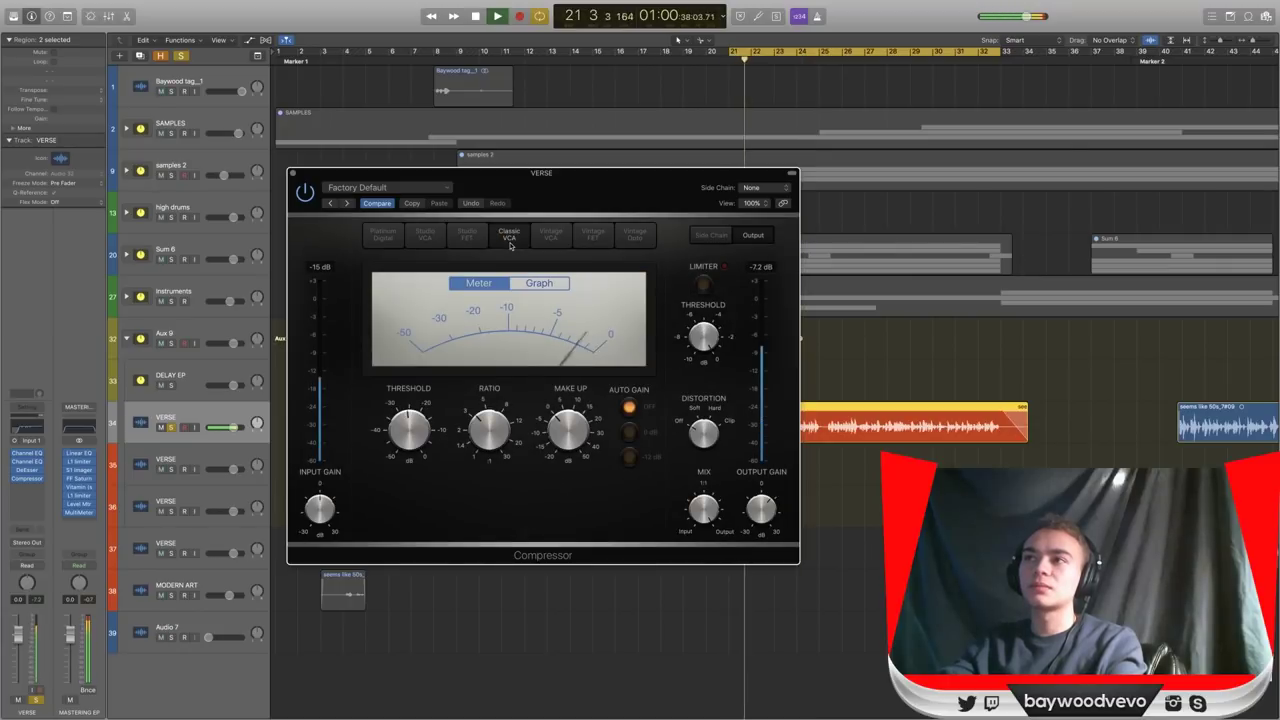
{"action": "left_click", "coordinate": [552, 240]}
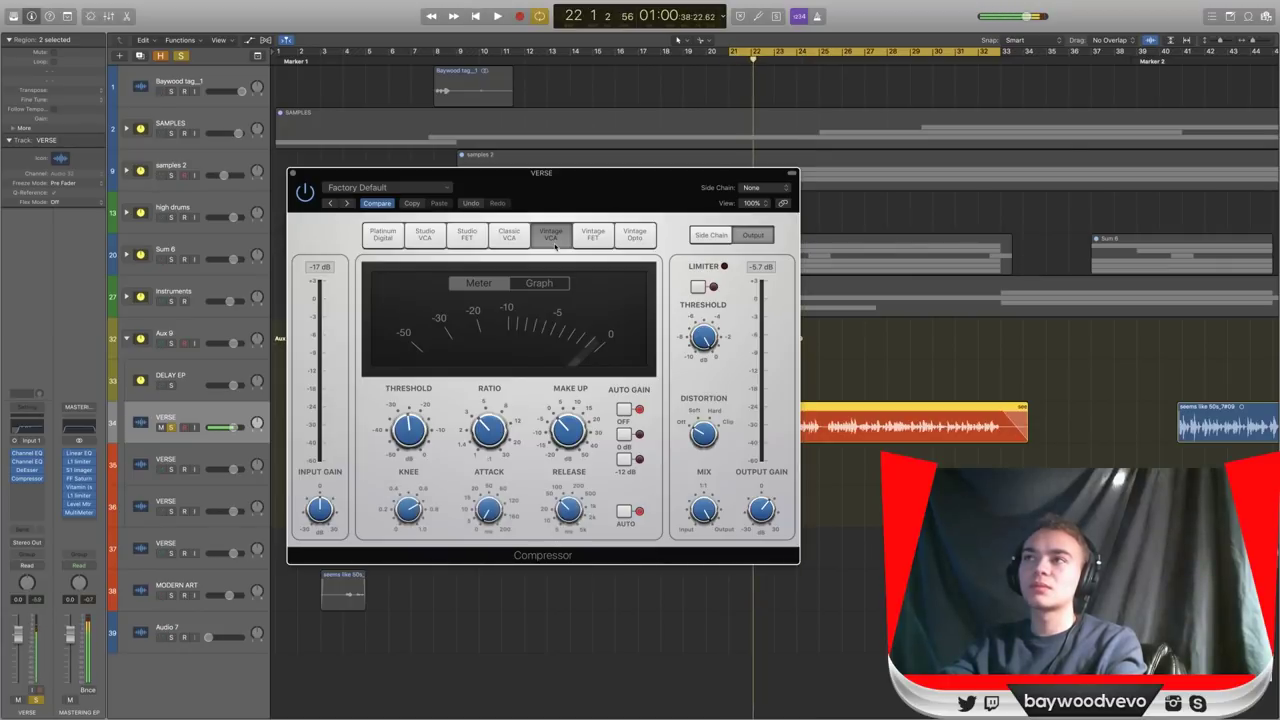
{"action": "key", "text": "space"}
{"action": "key", "text": "space"}
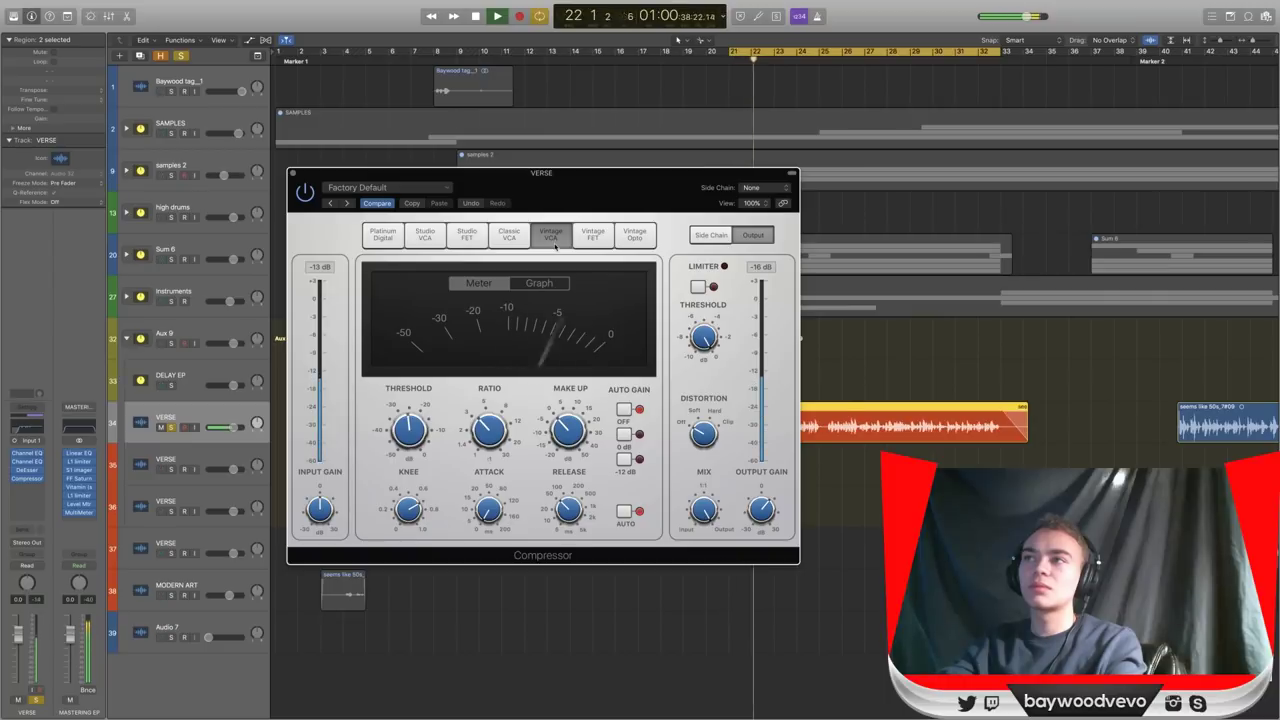
{"action": "left_click", "coordinate": [594, 238]}
{"action": "key", "text": "space"}
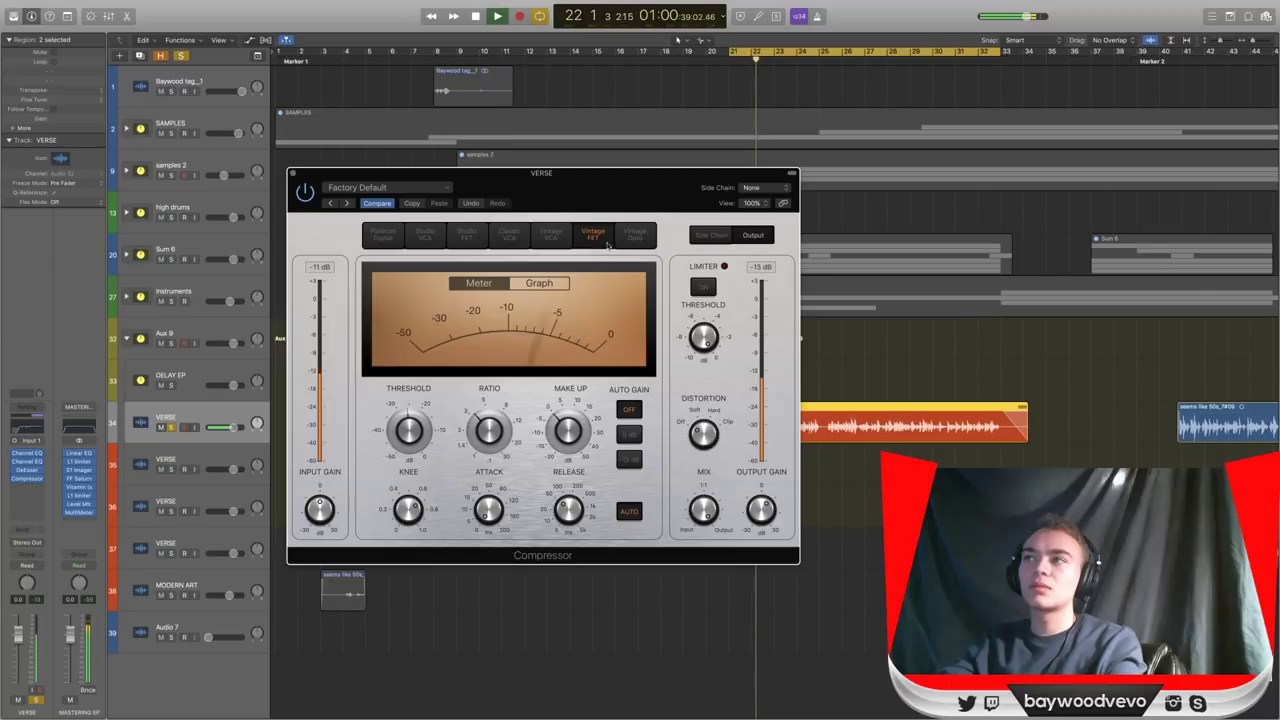
{"action": "left_click", "coordinate": [635, 236]}
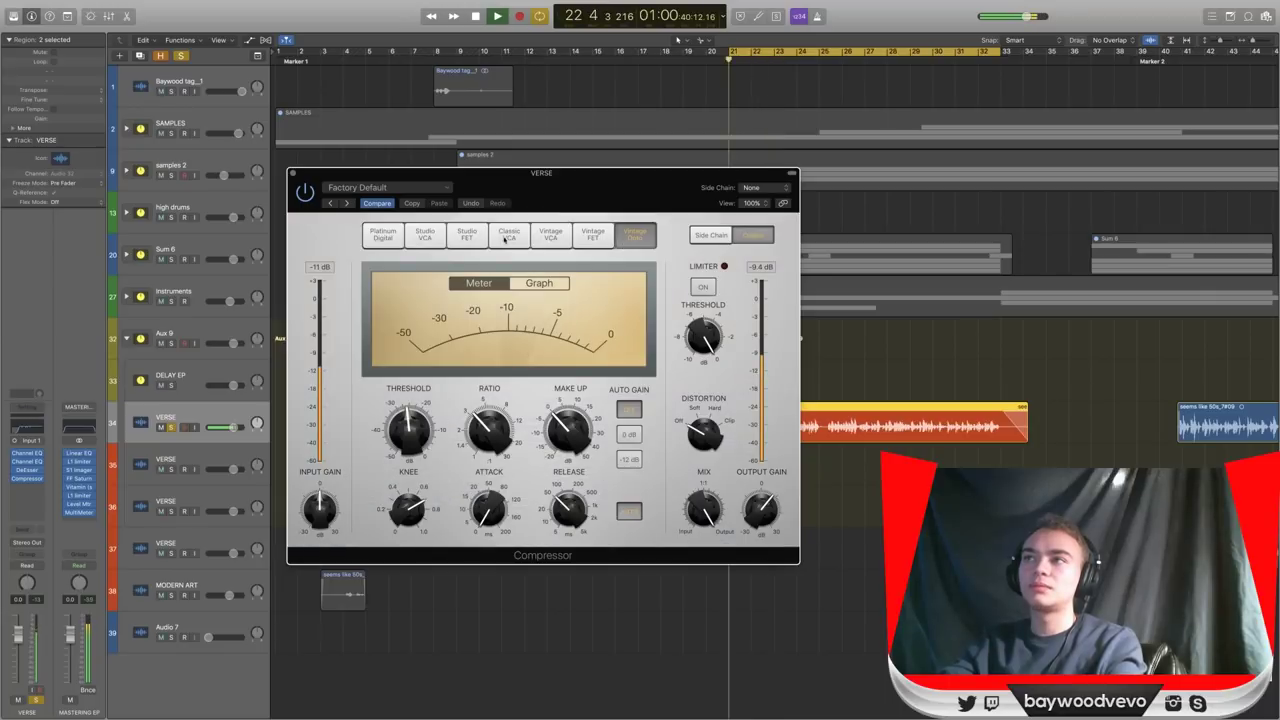
Switch the Compressor to the Studio FET model and replay the soloed verse from bar 21.
{"action": "left_click", "coordinate": [466, 234]}
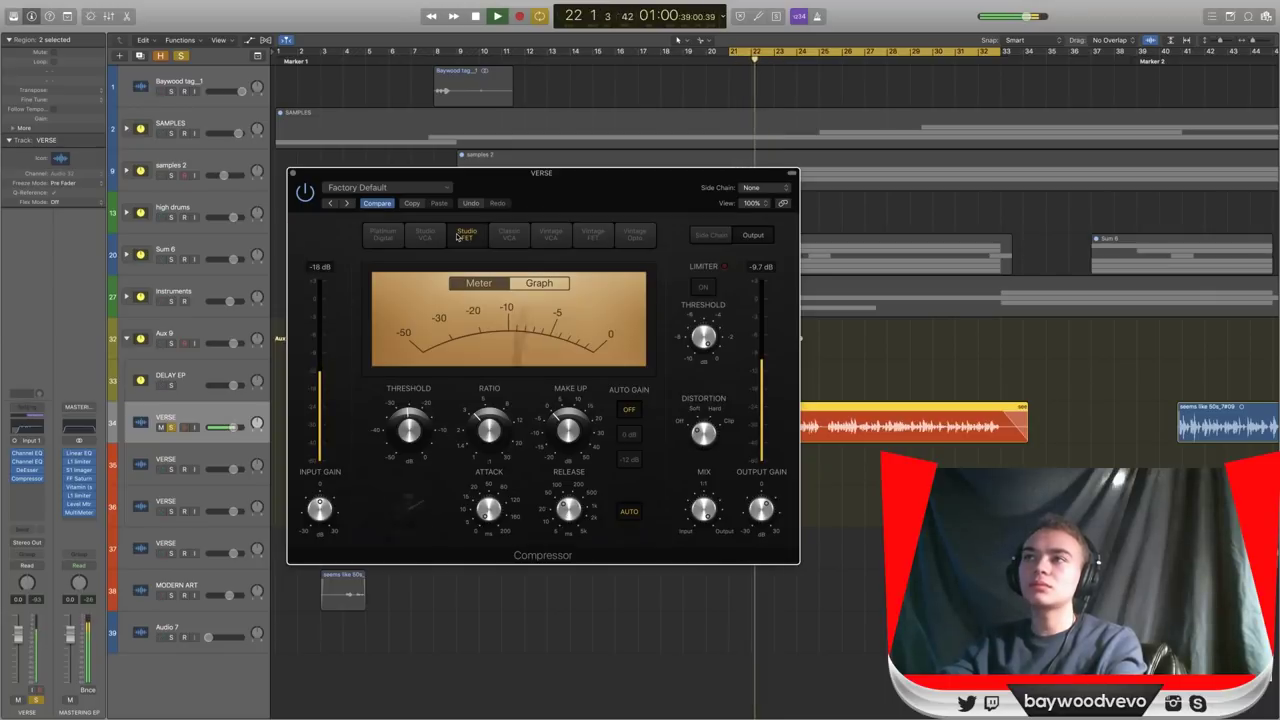
{"action": "key", "text": "space"}
{"action": "key", "text": "space"}
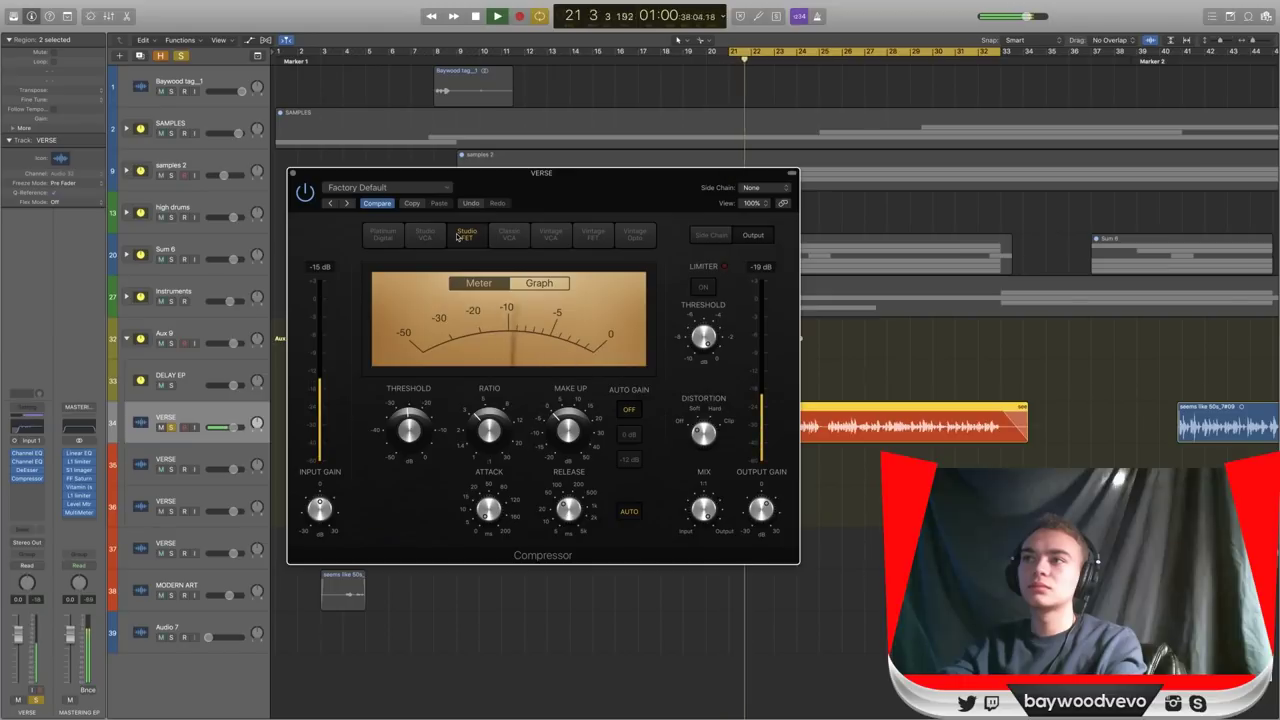
{"action": "key", "text": "space"}
Show the Compressor's graph display and set the threshold to -15.5 dB while the soloed verse plays.
{"action": "left_click", "coordinate": [538, 284]}
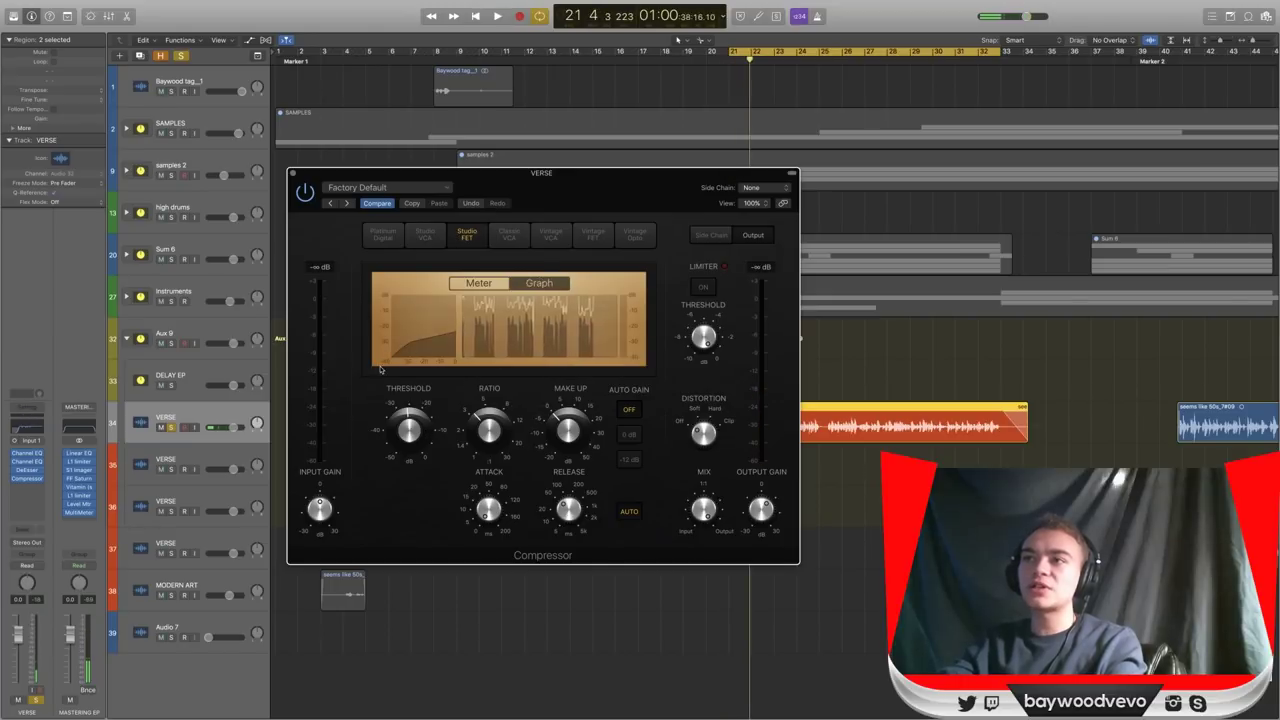
{"action": "left_click_drag", "start_coordinate": [389, 429], "coordinate": [391, 412]}
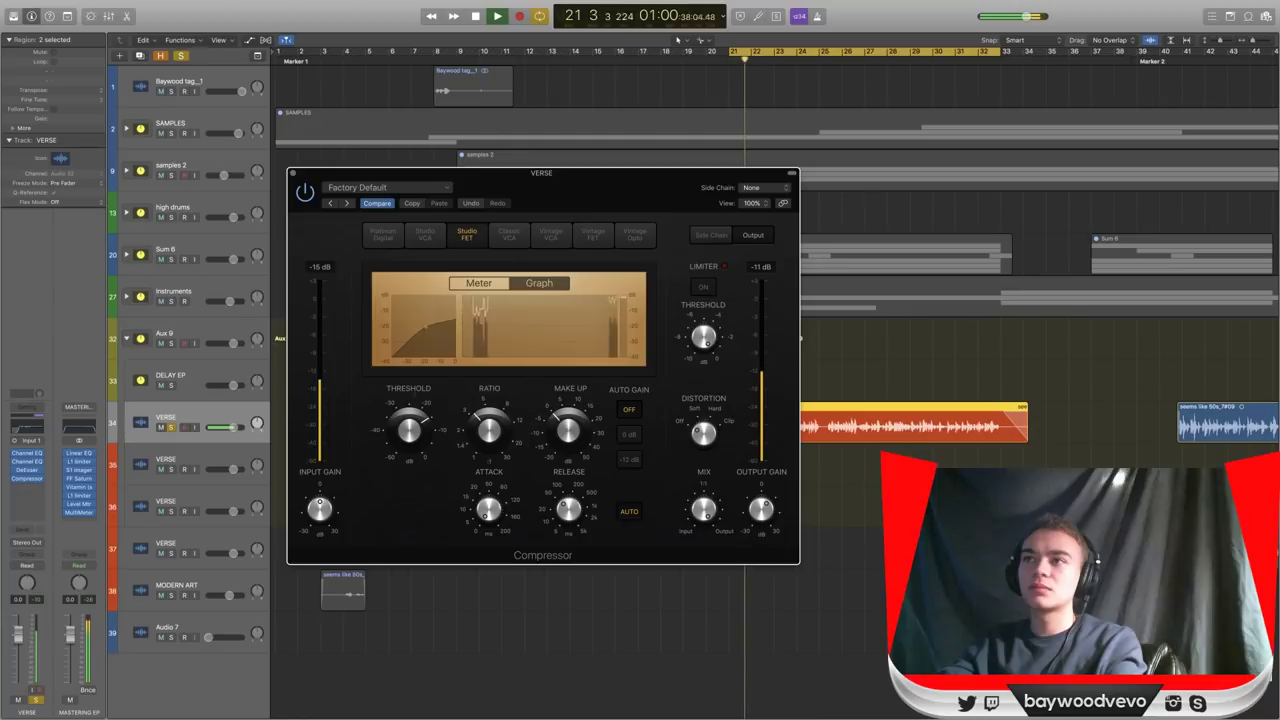
{"action": "mouse_move", "coordinate": [411, 409]}
{"action": "left_mouse_down"}
{"action": "mouse_move", "coordinate": [426, 388]}
{"action": "mouse_move", "coordinate": [408, 408]}
{"action": "left_mouse_up"}
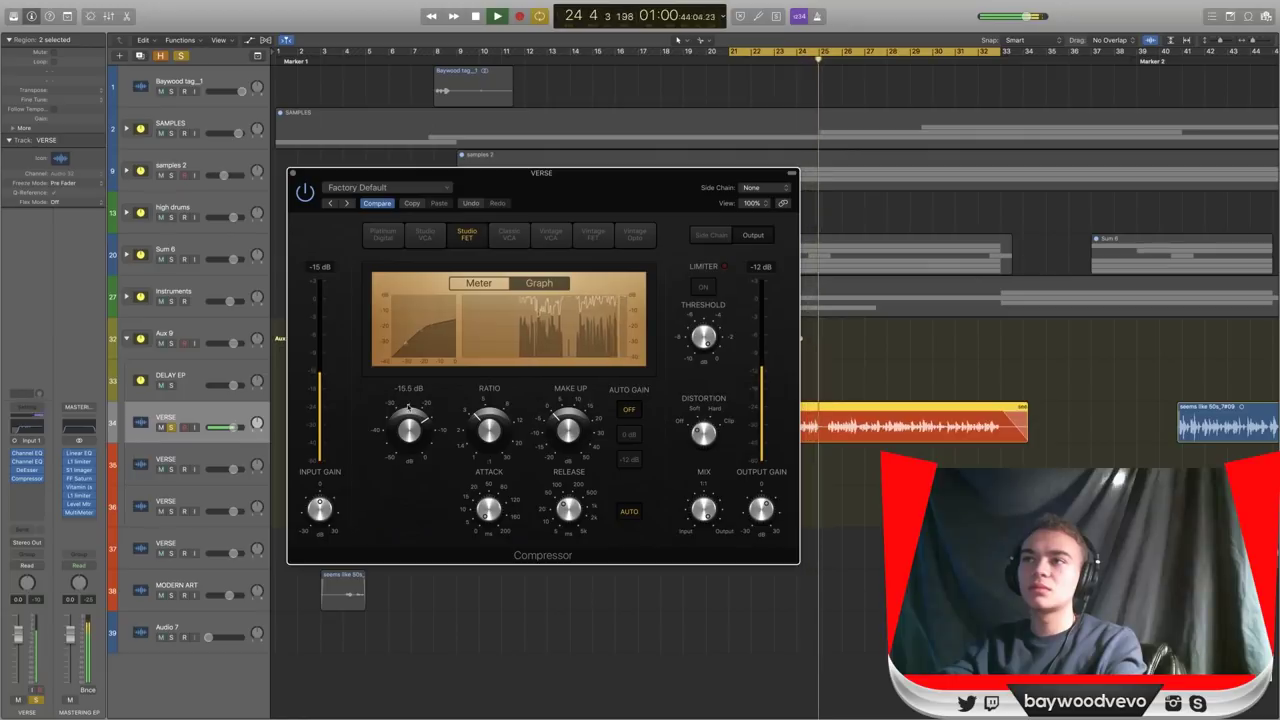
Compare Platinum Digital with Studio FET at the new threshold on the soloed verse, ending on Studio FET.
{"action": "left_click", "coordinate": [384, 236]}
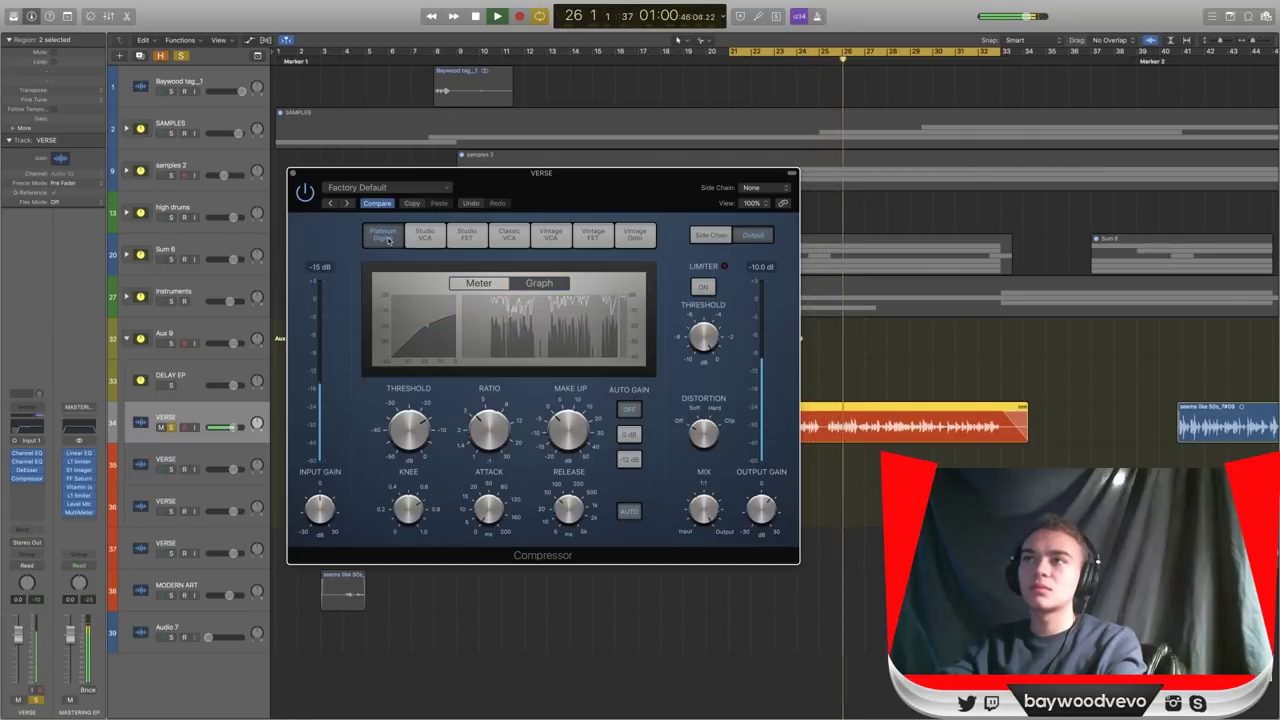
{"action": "left_click", "coordinate": [466, 236]}
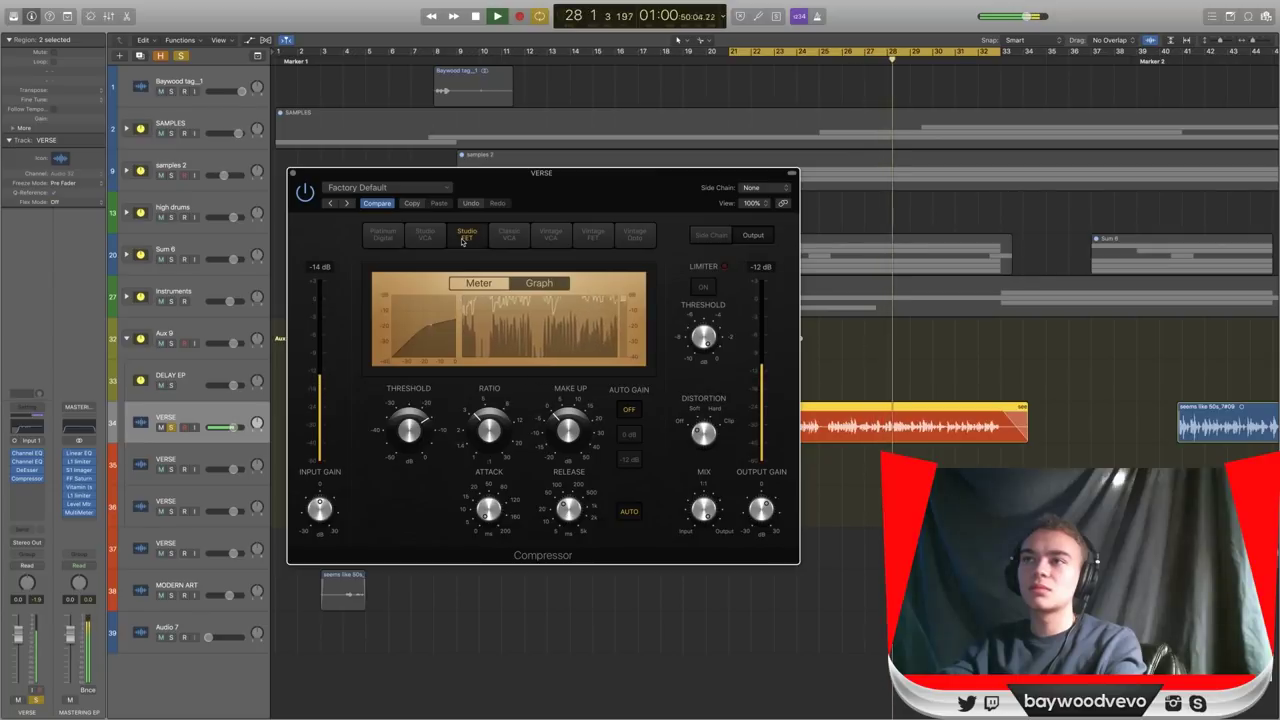
{"action": "mouse_move", "coordinate": [768, 515]}
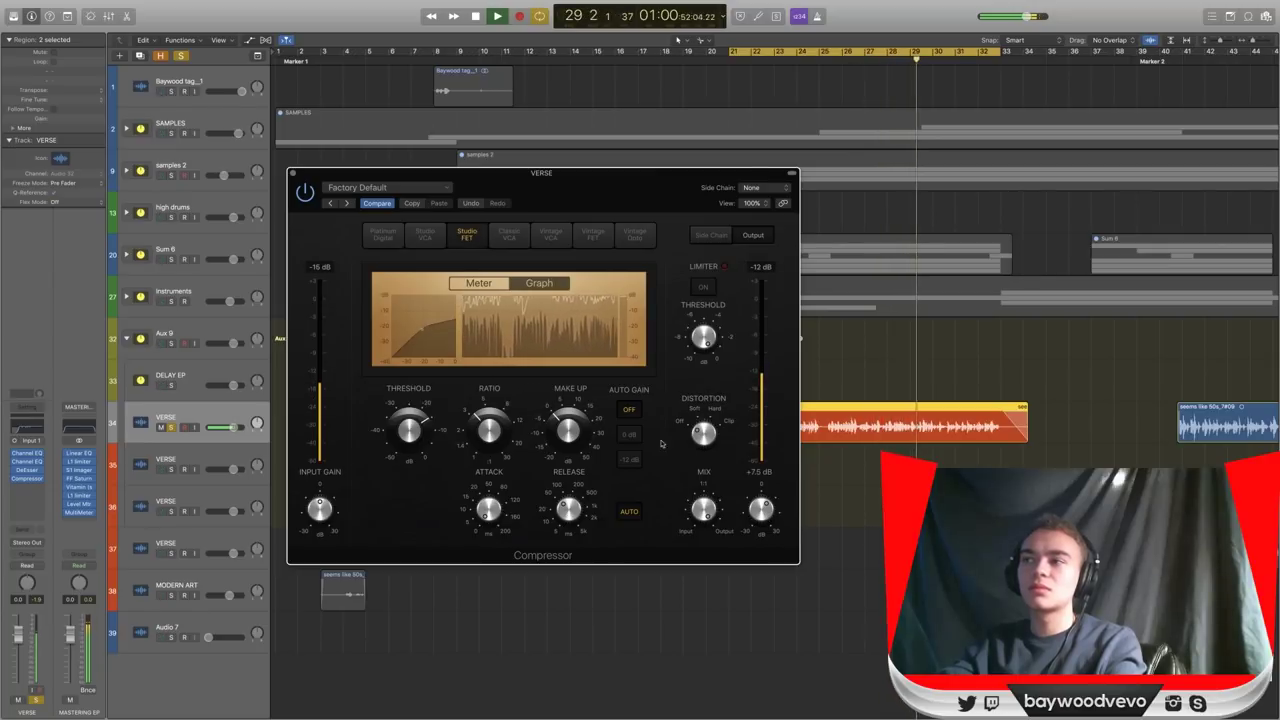
Turn off the verse solo and compare Platinum Digital with Studio FET in the full mix, keeping Studio FET.
{"action": "key", "text": "s"}
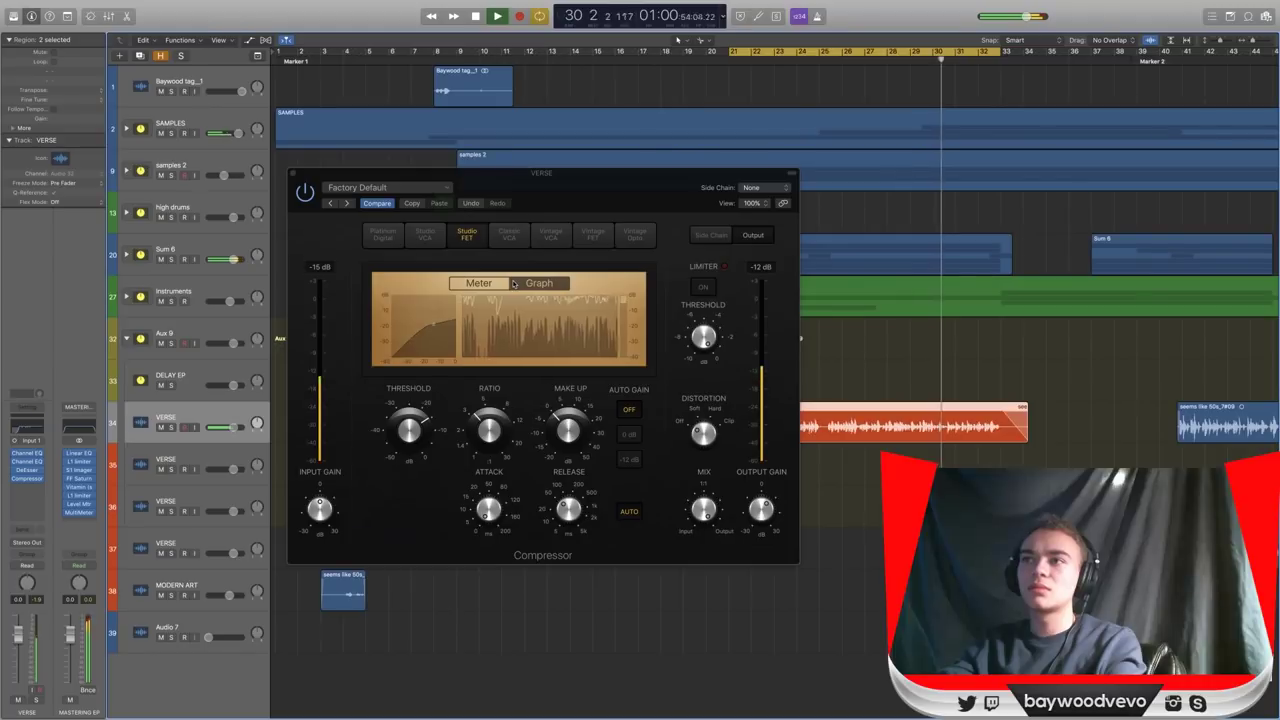
{"action": "left_click", "coordinate": [396, 242]}
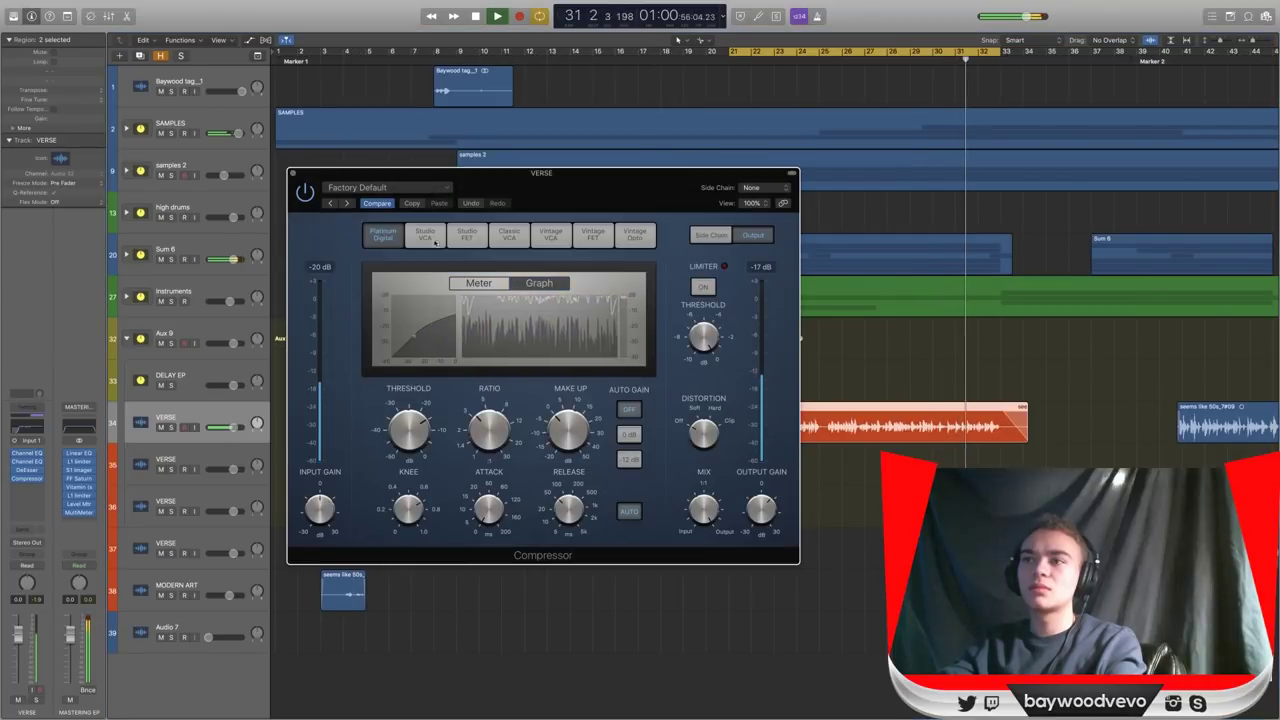
{"action": "left_click", "coordinate": [467, 237]}
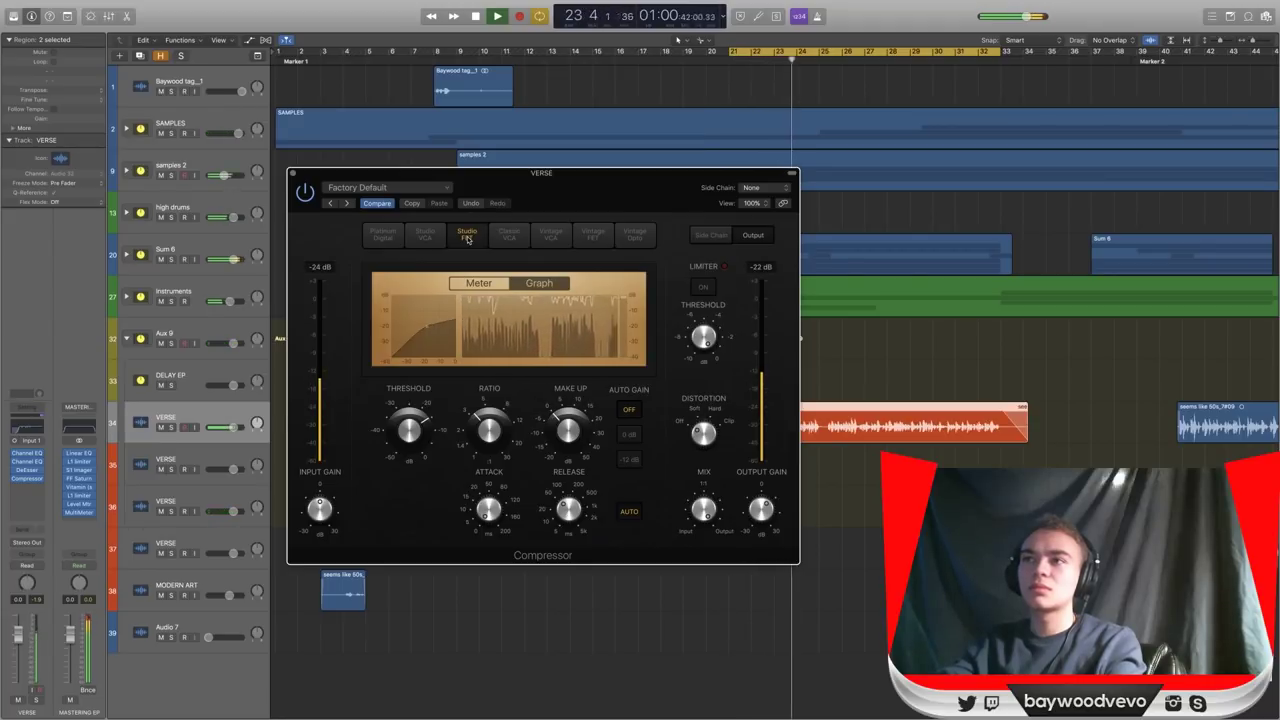
Fine-tune the Compressor's output gain and set its threshold to -13.5 dB against the full mix, closing the plug-in when done.
{"action": "left_click_drag", "start_coordinate": [752, 525], "coordinate": [752, 517]}
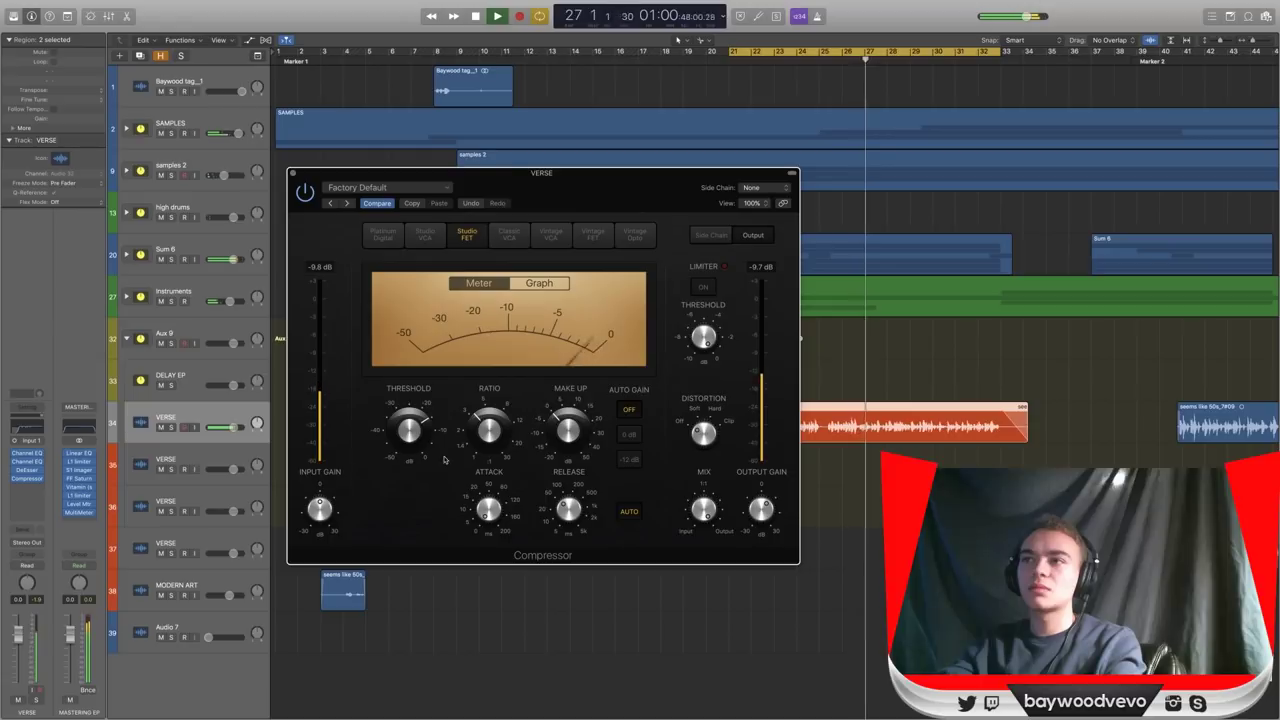
{"action": "left_click_drag", "start_coordinate": [409, 436], "coordinate": [409, 434]}
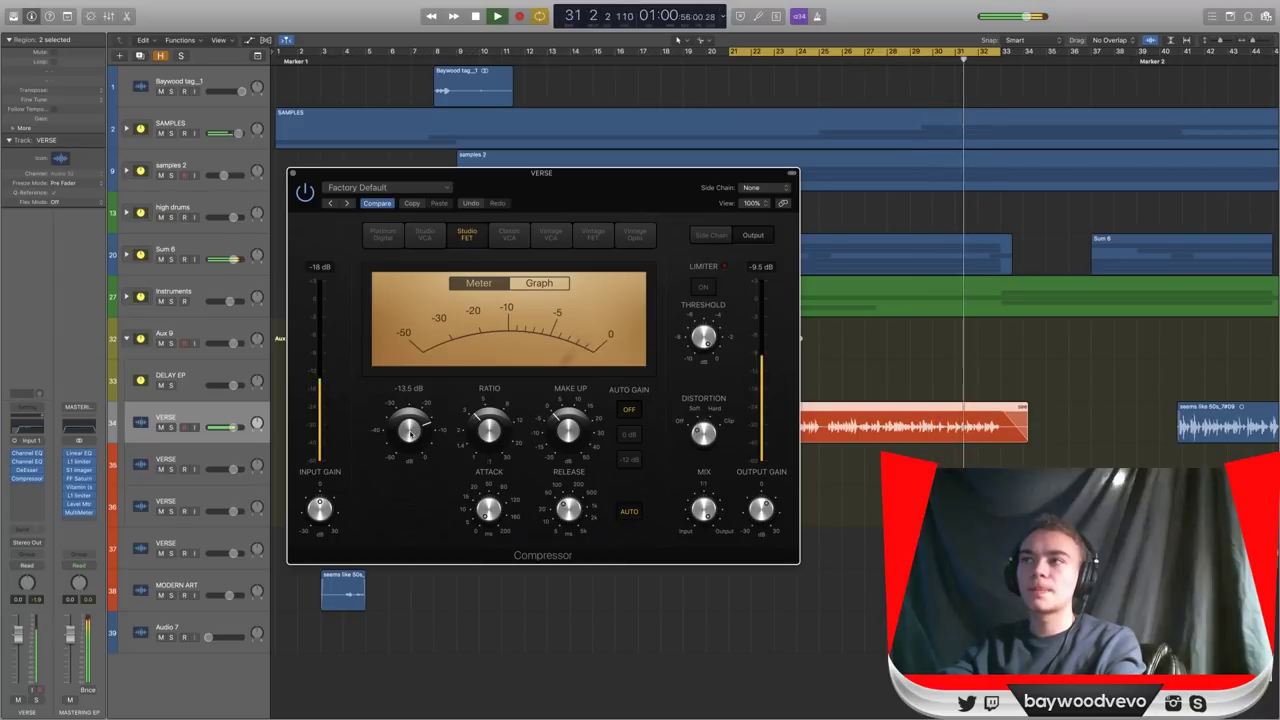
{"action": "key", "text": "space"}
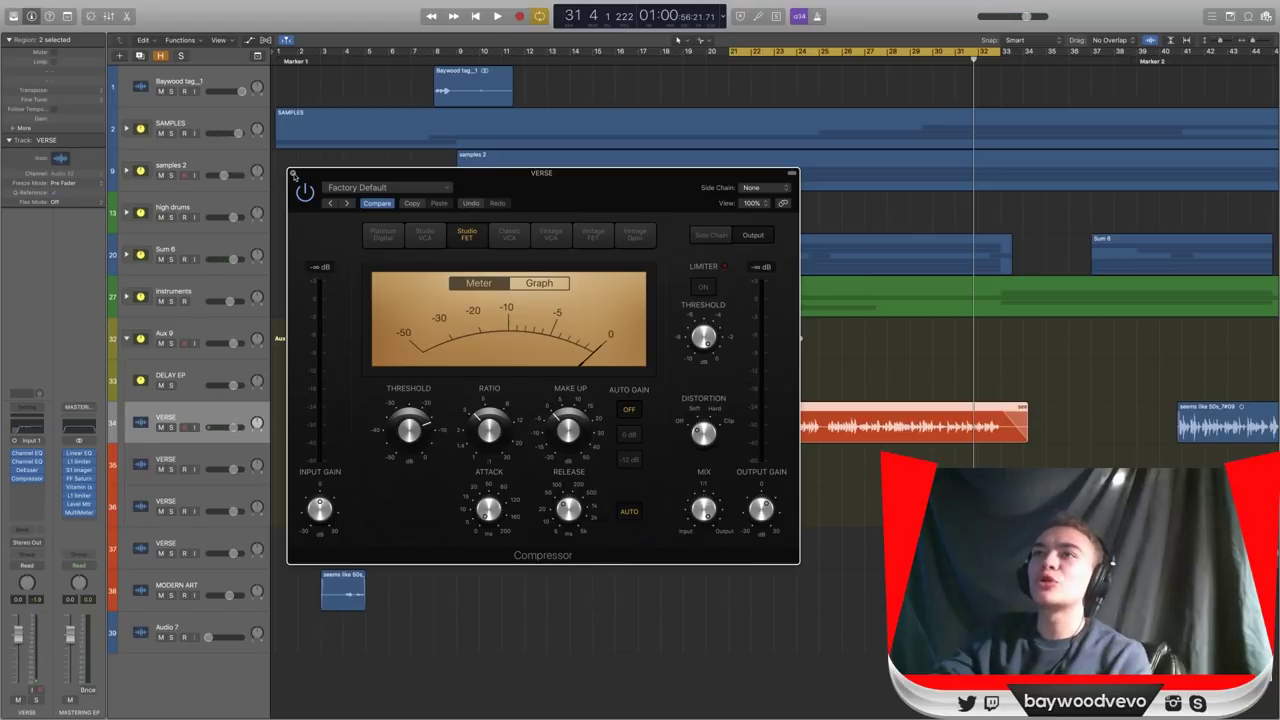
{"action": "left_click", "coordinate": [292, 174]}
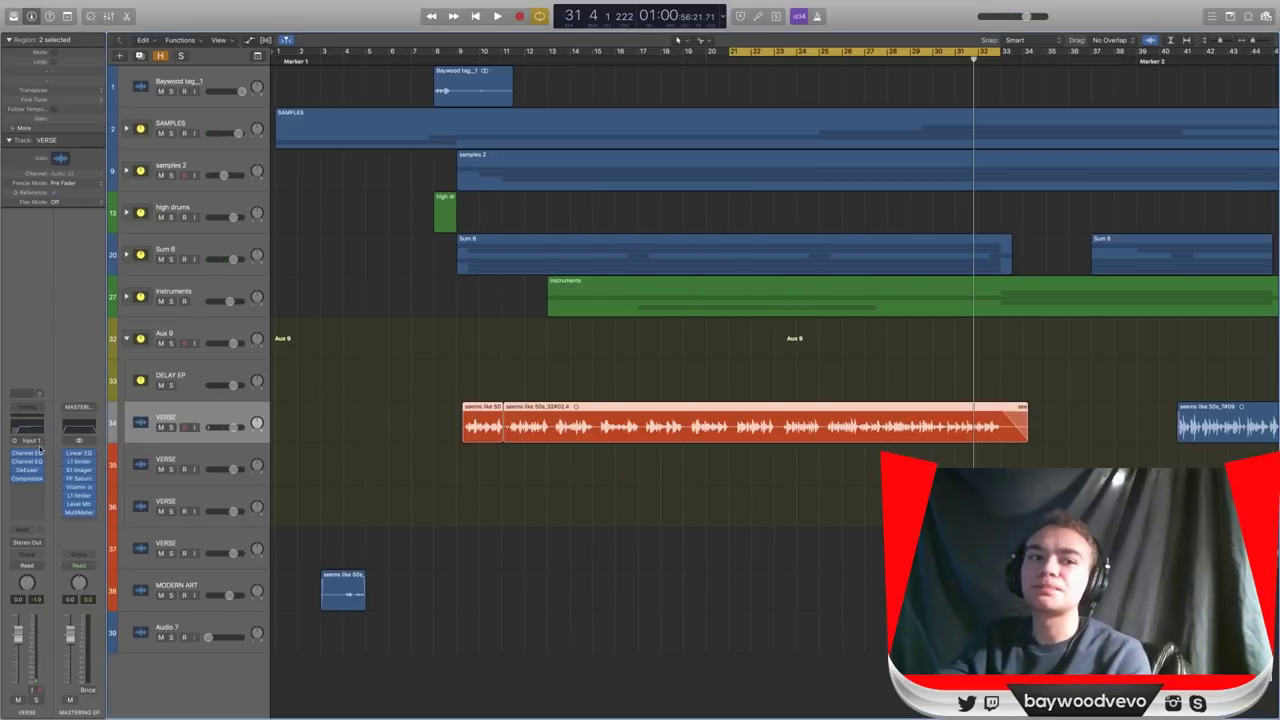
Insert a mono Linear Phase EQ in the slot after the Compressor on the lead verse channel.
{"action": "left_click", "coordinate": [40, 489]}
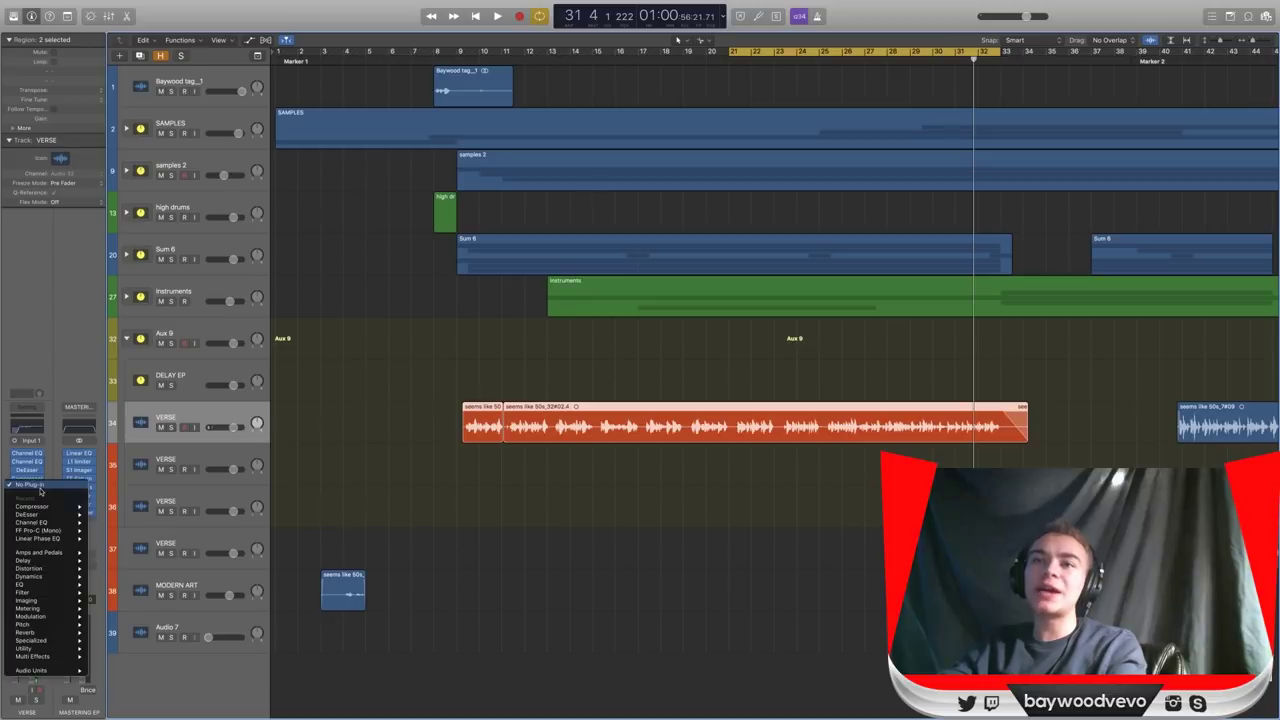
{"action": "mouse_move", "coordinate": [57, 585]}
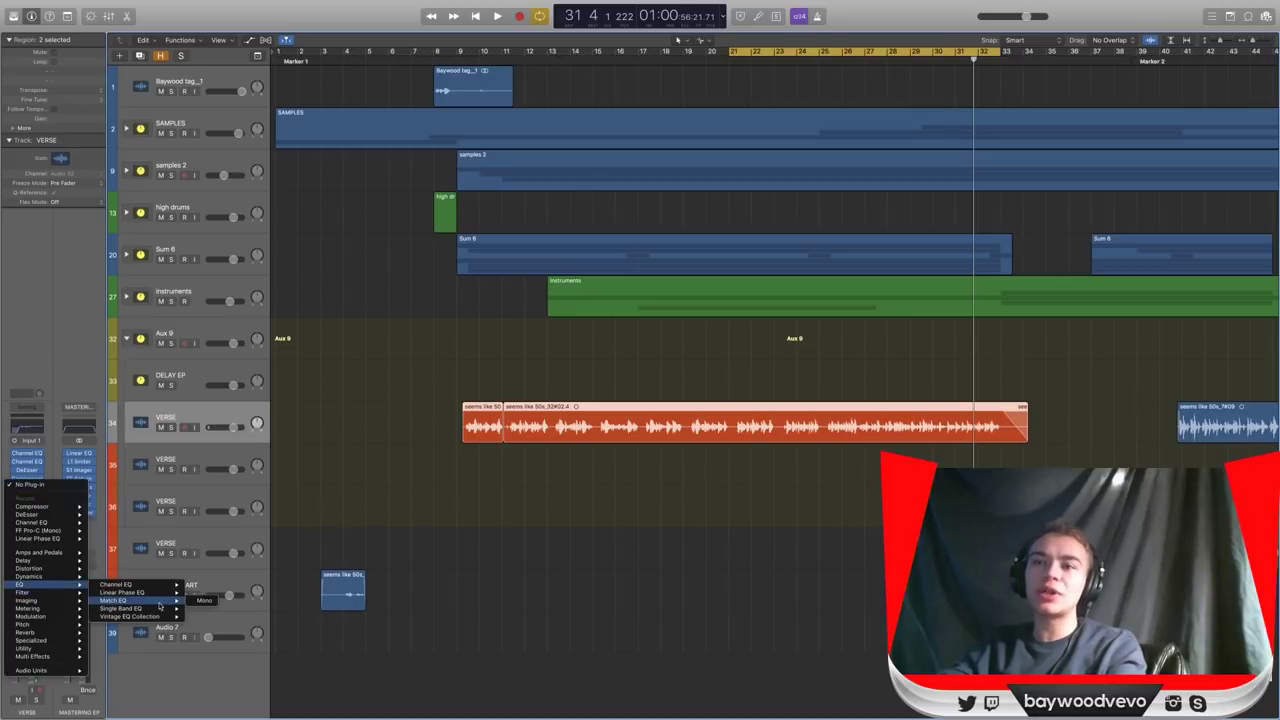
{"action": "mouse_move", "coordinate": [160, 593]}
{"action": "left_click", "coordinate": [199, 593]}
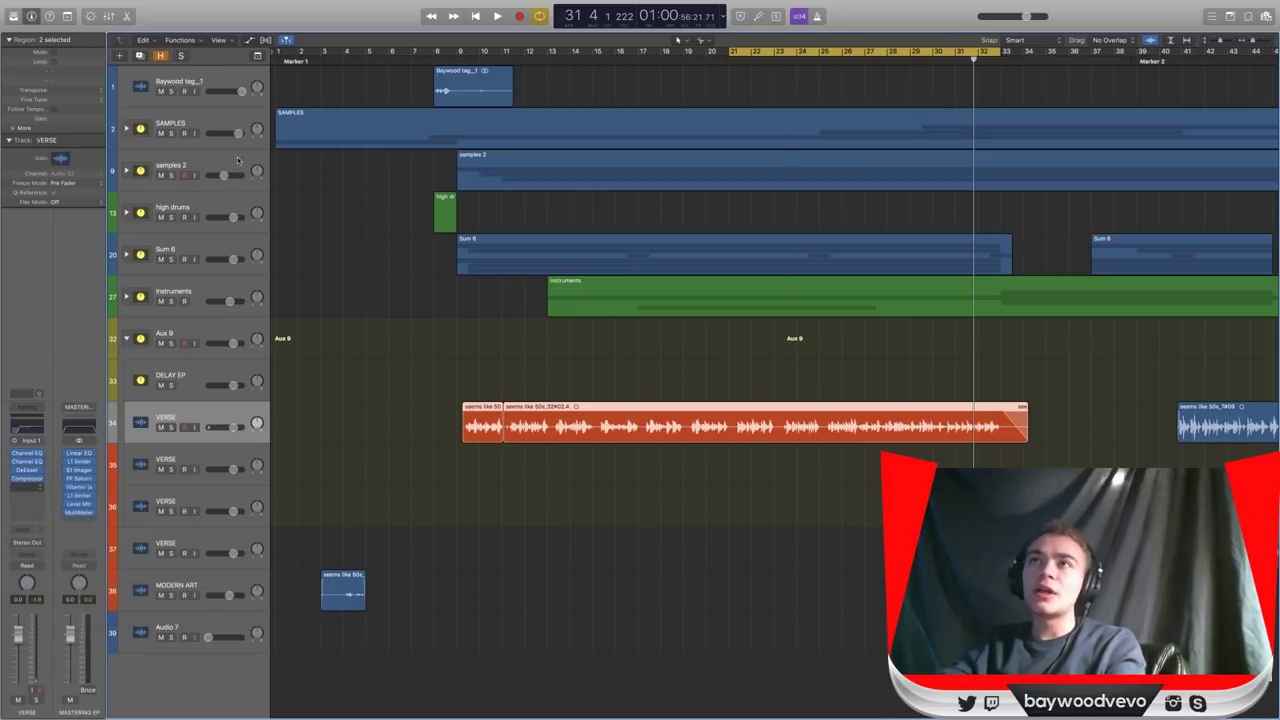
{"action": "left_click_drag", "start_coordinate": [276, 42], "coordinate": [382, 74]}
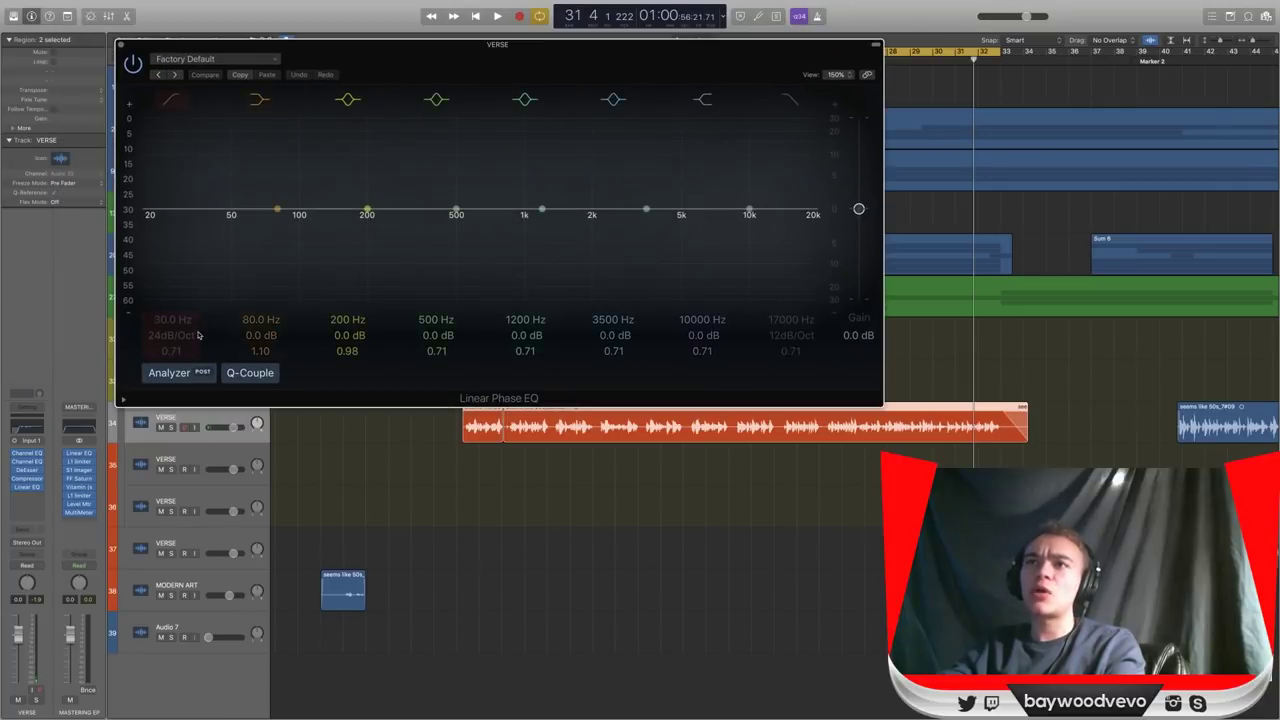
Enable the Linear Phase EQ's low cut at 96 Hz with a 48 dB/Oct slope.
{"action": "left_click", "coordinate": [172, 101]}
{"action": "left_click_drag", "start_coordinate": [170, 233], "coordinate": [295, 234]}
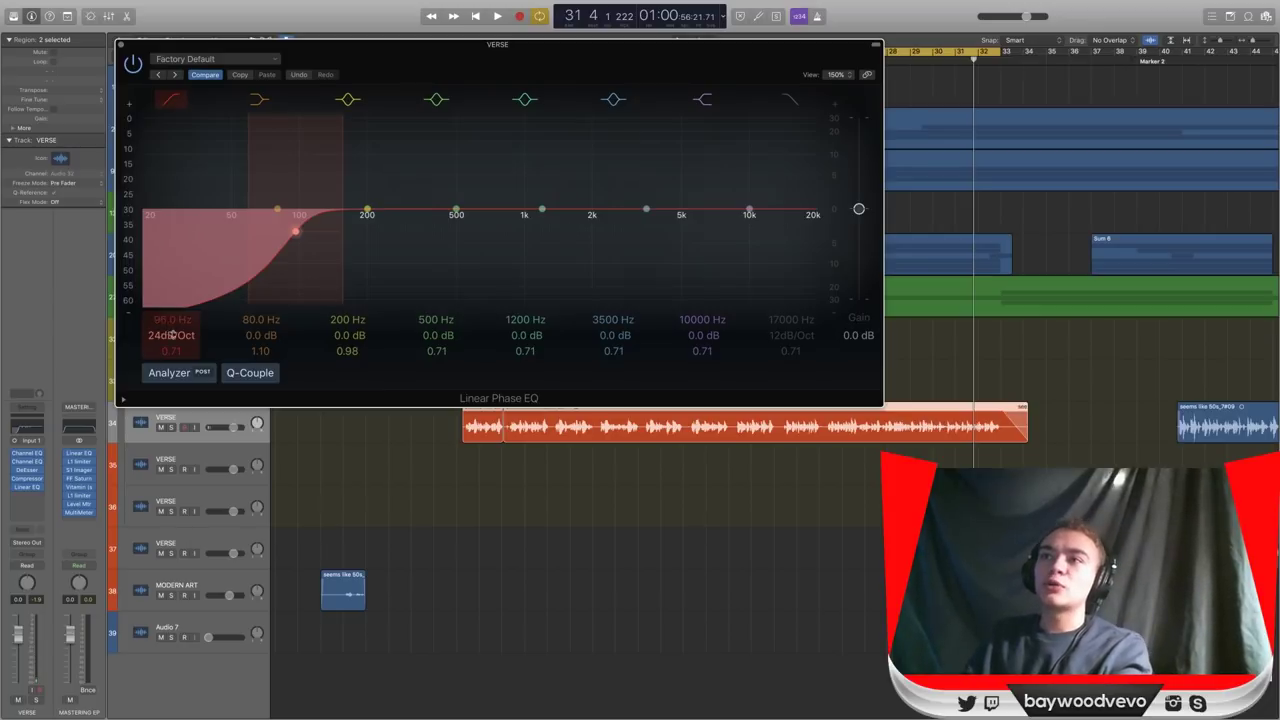
{"action": "left_click_drag", "start_coordinate": [172, 335], "coordinate": [172, 322]}
{"action": "left_click_drag", "start_coordinate": [354, 52], "coordinate": [366, 56]}
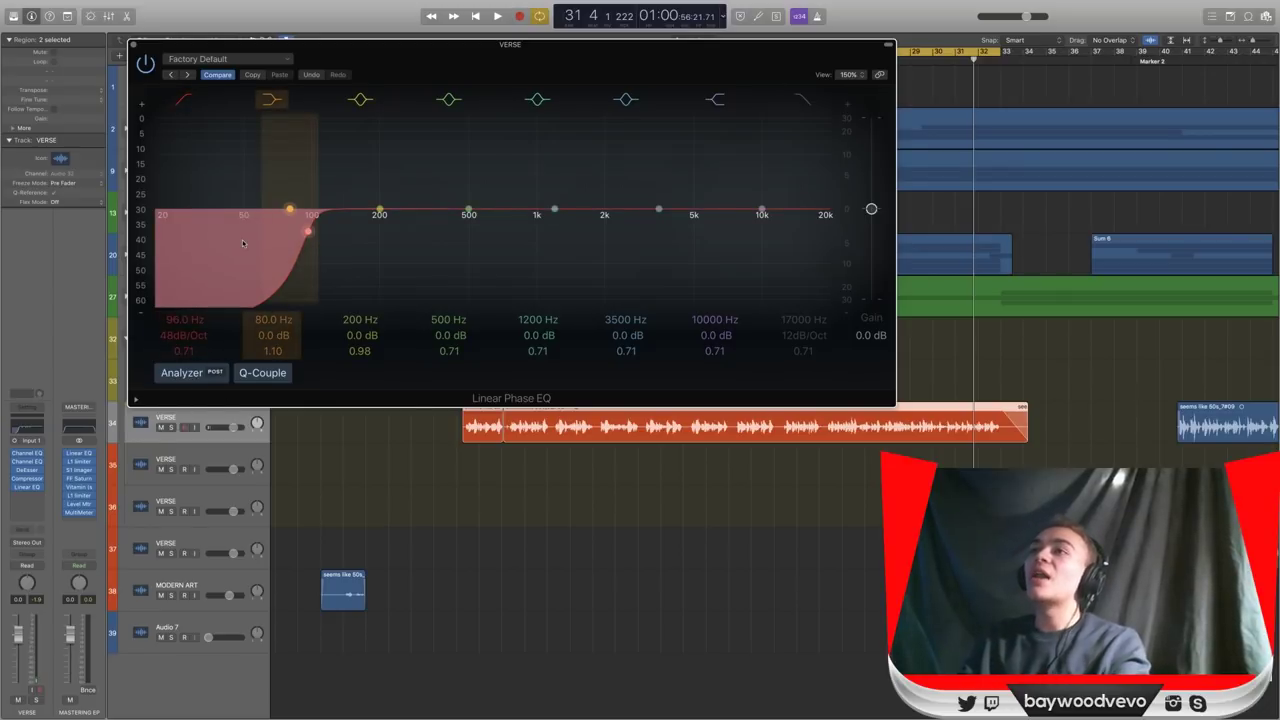
{"action": "left_click_drag", "start_coordinate": [408, 79], "coordinate": [408, 85]}
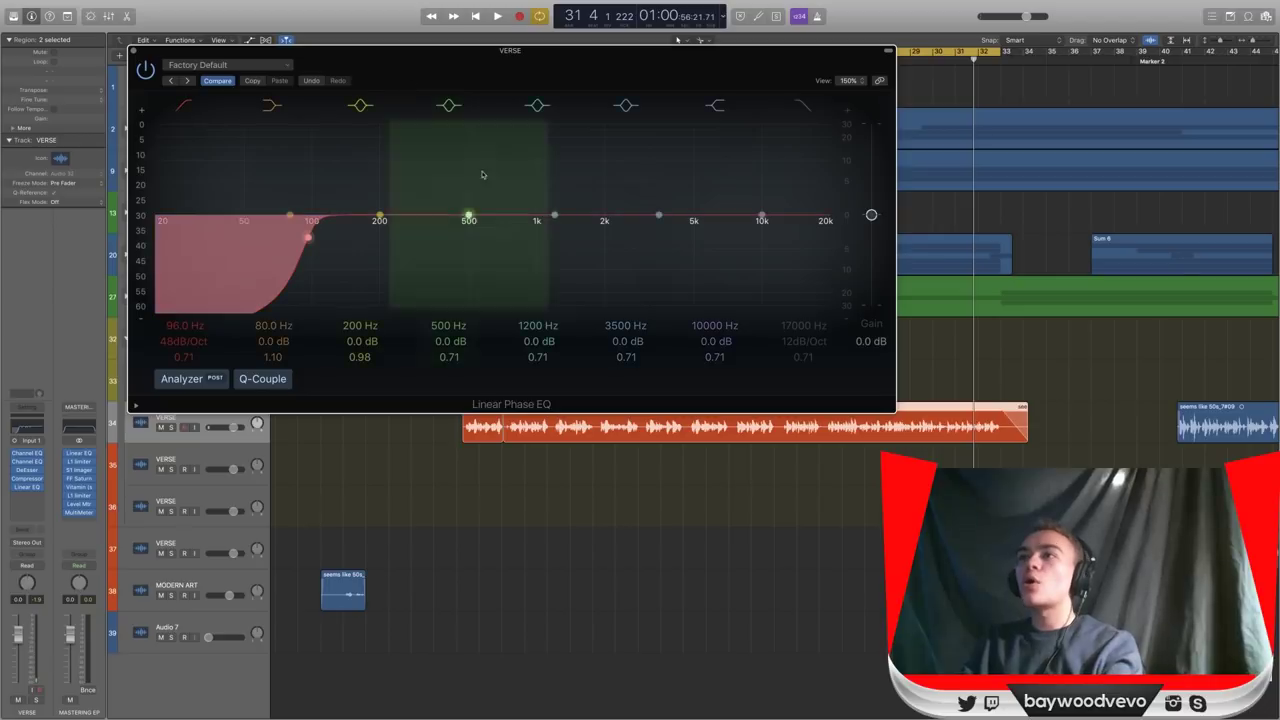
Shape the EQ's fifth band into a +2.6 dB boost at 840 Hz with a Q of 0.98 during playback.
{"action": "left_click_drag", "start_coordinate": [552, 218], "coordinate": [572, 215]}
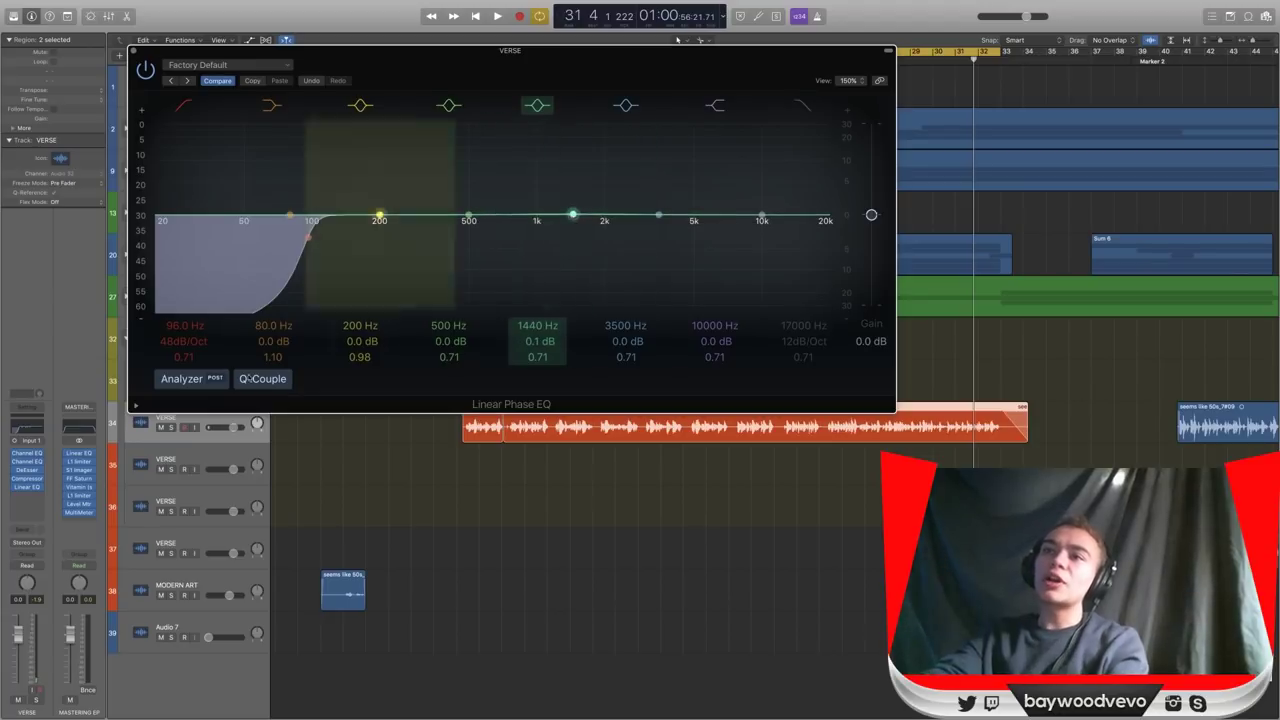
{"action": "left_click_drag", "start_coordinate": [572, 50], "coordinate": [538, 87]}
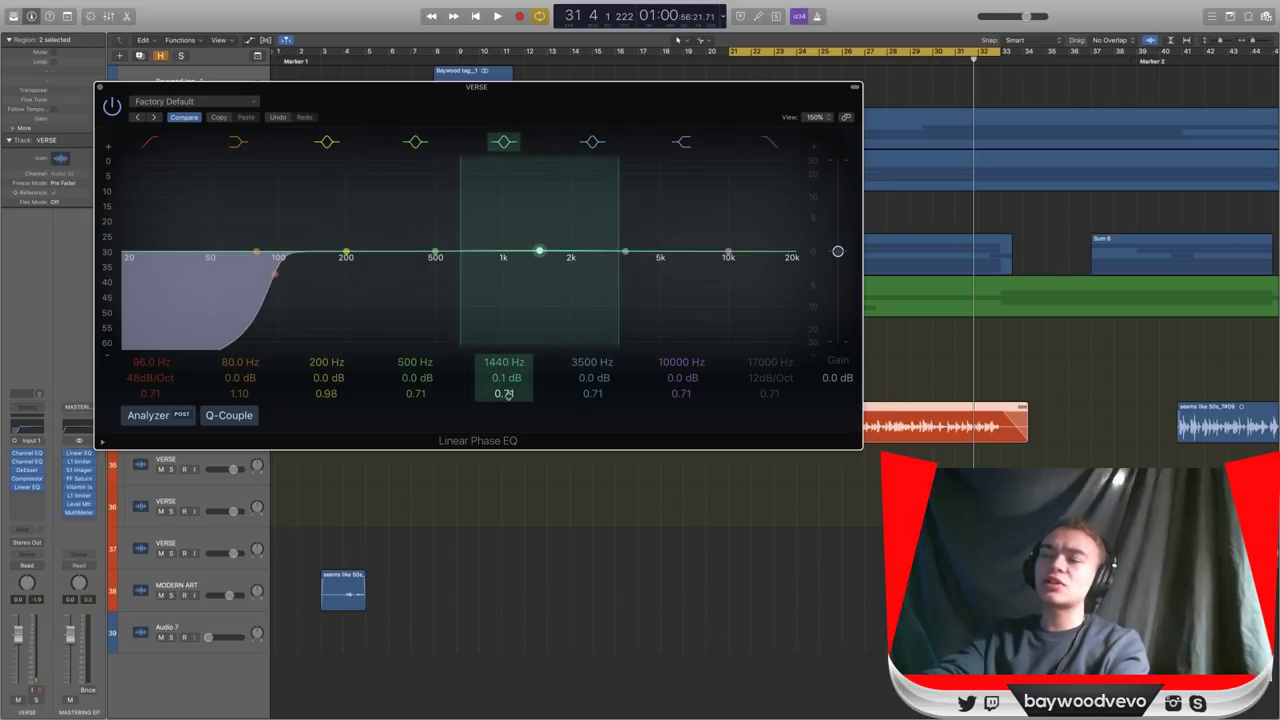
{"action": "left_click_drag", "start_coordinate": [507, 394], "coordinate": [507, 380]}
{"action": "key", "text": "space"}
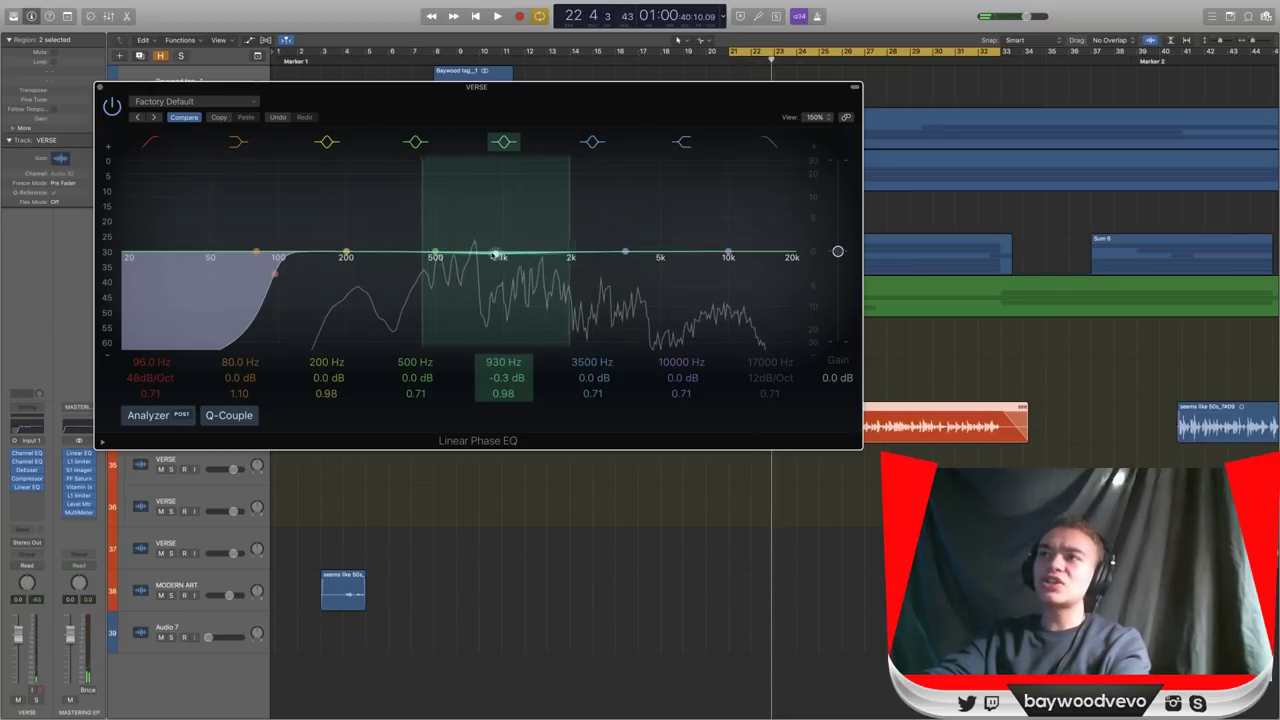
{"action": "mouse_move", "coordinate": [484, 250]}
{"action": "left_mouse_down"}
{"action": "mouse_move", "coordinate": [404, 246]}
{"action": "mouse_move", "coordinate": [461, 228]}
{"action": "mouse_move", "coordinate": [604, 224]}
{"action": "mouse_move", "coordinate": [492, 236]}
{"action": "left_mouse_up"}
{"action": "key", "text": "space"}
{"action": "key", "text": "space"}
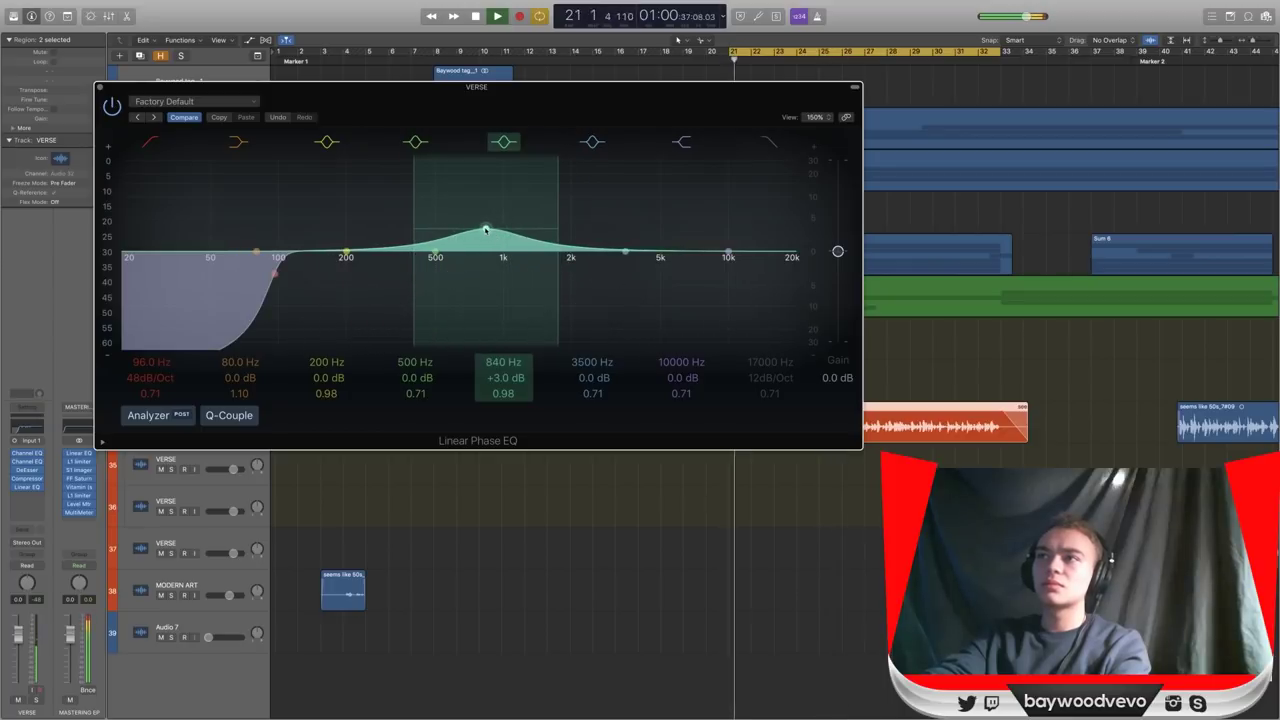
{"action": "mouse_move", "coordinate": [486, 230]}
{"action": "left_mouse_down"}
{"action": "mouse_move", "coordinate": [429, 234]}
{"action": "mouse_move", "coordinate": [366, 200]}
{"action": "mouse_move", "coordinate": [484, 174]}
{"action": "mouse_move", "coordinate": [487, 236]}
{"action": "left_mouse_up"}
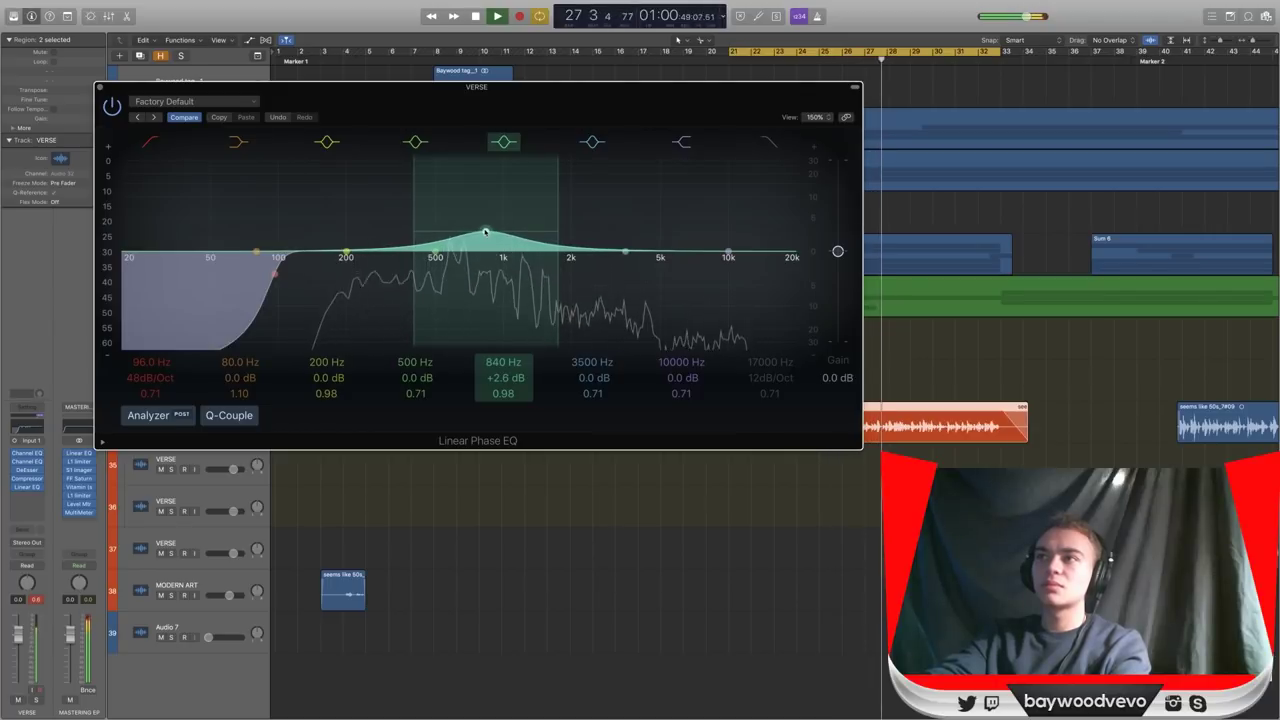
Bypass and re-enable the Linear Phase EQ to compare the vocal in the full mix, then close its window.
{"action": "left_click", "coordinate": [112, 107]}
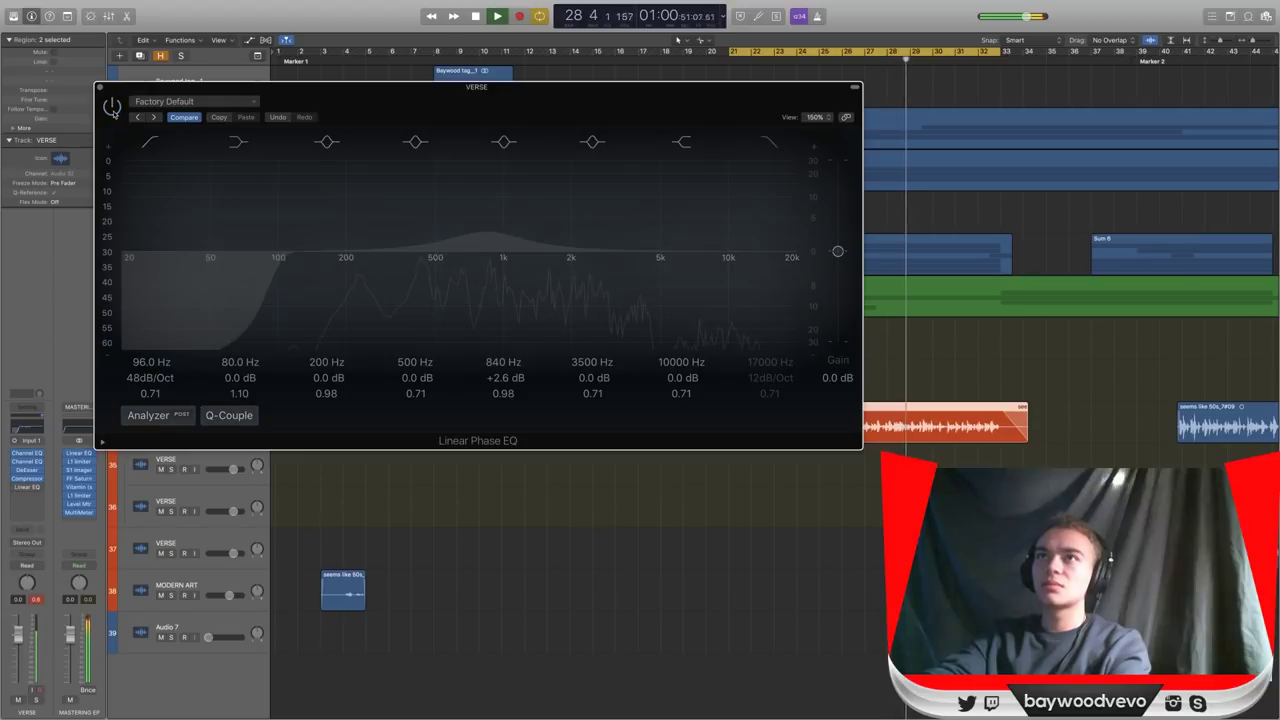
{"action": "key", "text": "space"}
{"action": "left_click", "coordinate": [112, 107]}
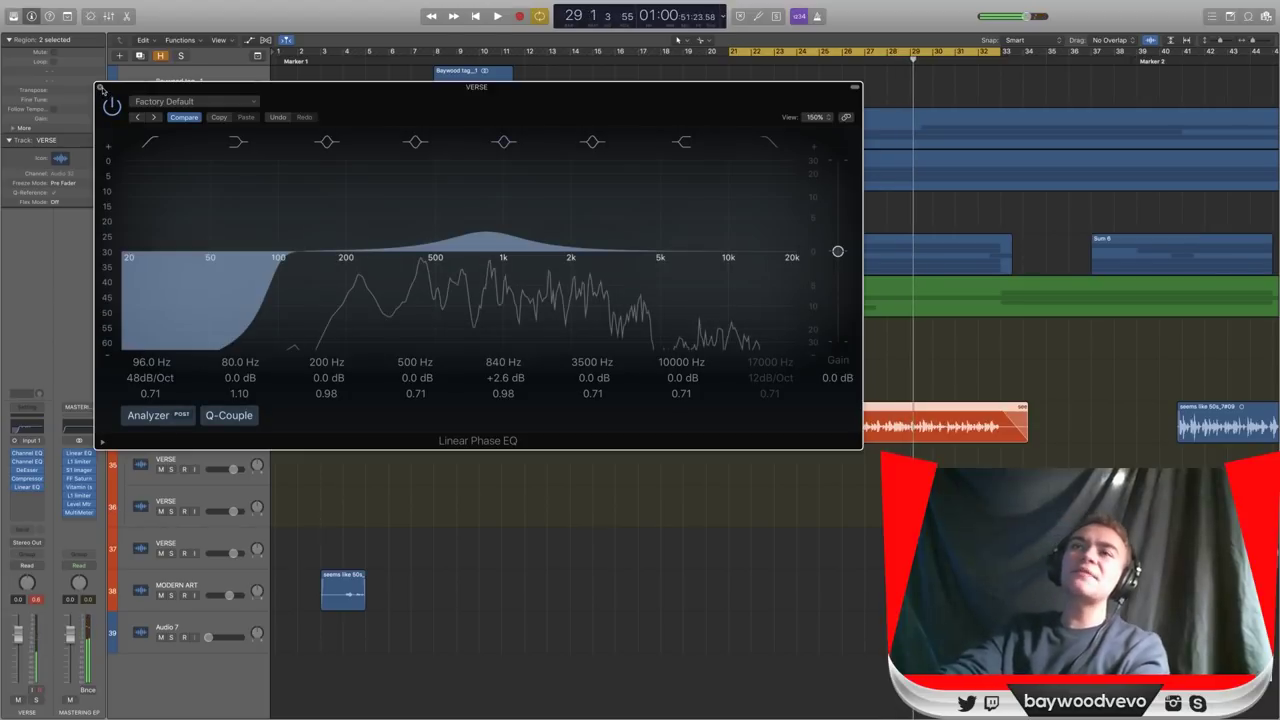
{"action": "left_click", "coordinate": [101, 88]}
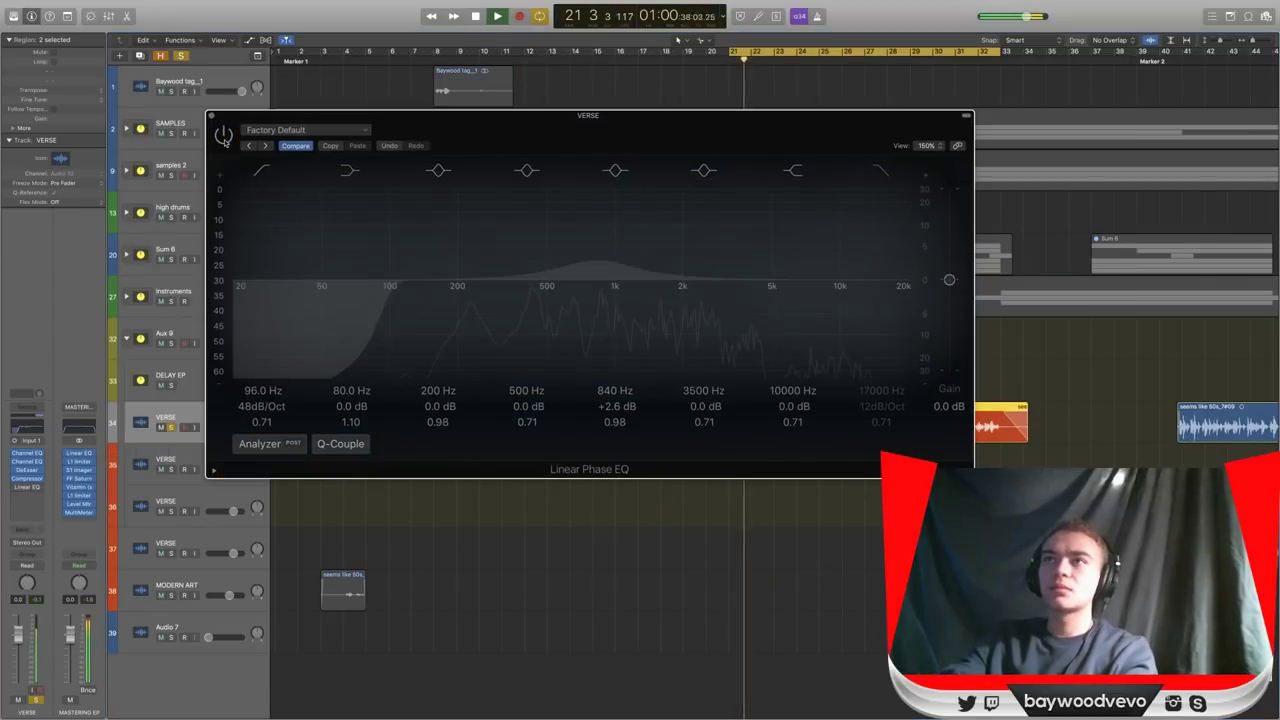
Compare the soloed verse with the Linear Phase EQ on and bypassed, leaving it on and closing it when done.
{"action": "left_click", "coordinate": [224, 138]}
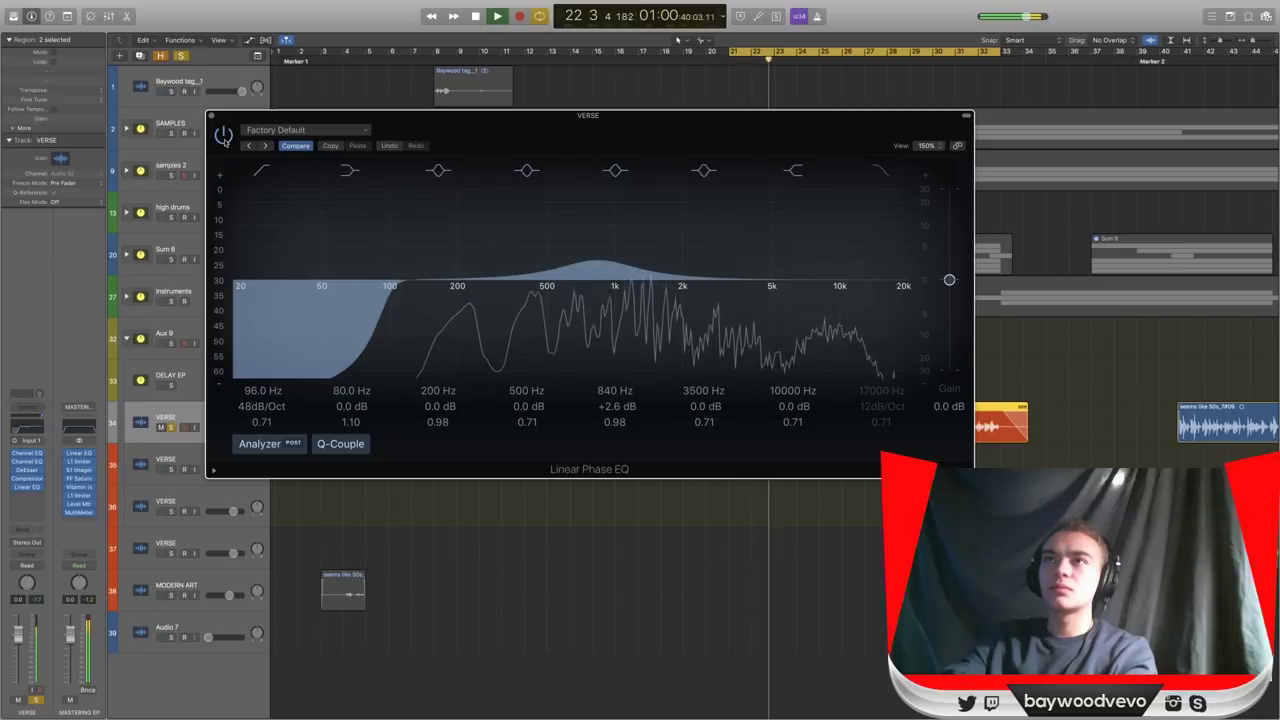
{"action": "left_click", "coordinate": [224, 138]}
{"action": "left_click", "coordinate": [224, 138]}
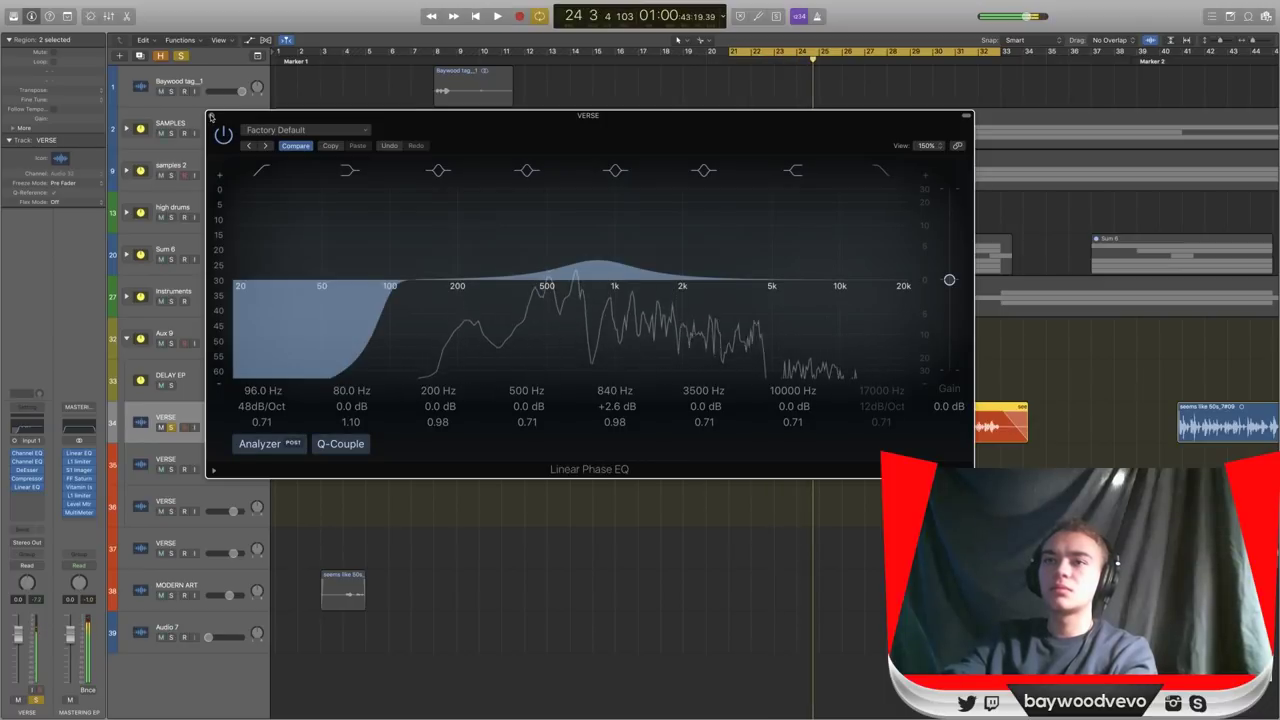
{"action": "left_click", "coordinate": [211, 117]}
{"action": "key", "text": "space"}
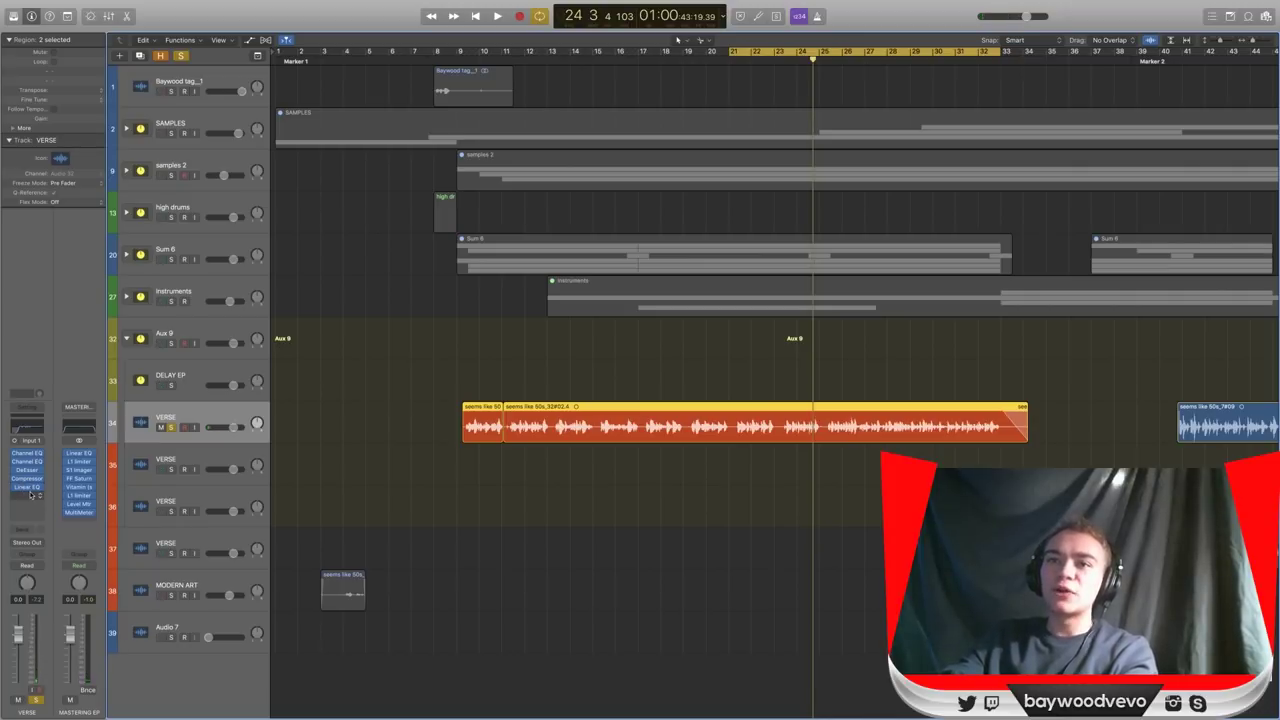
Insert a second Compressor after the Linear Phase EQ on the lead verse and move its window clear of the track controls.
{"action": "left_click", "coordinate": [31, 494]}
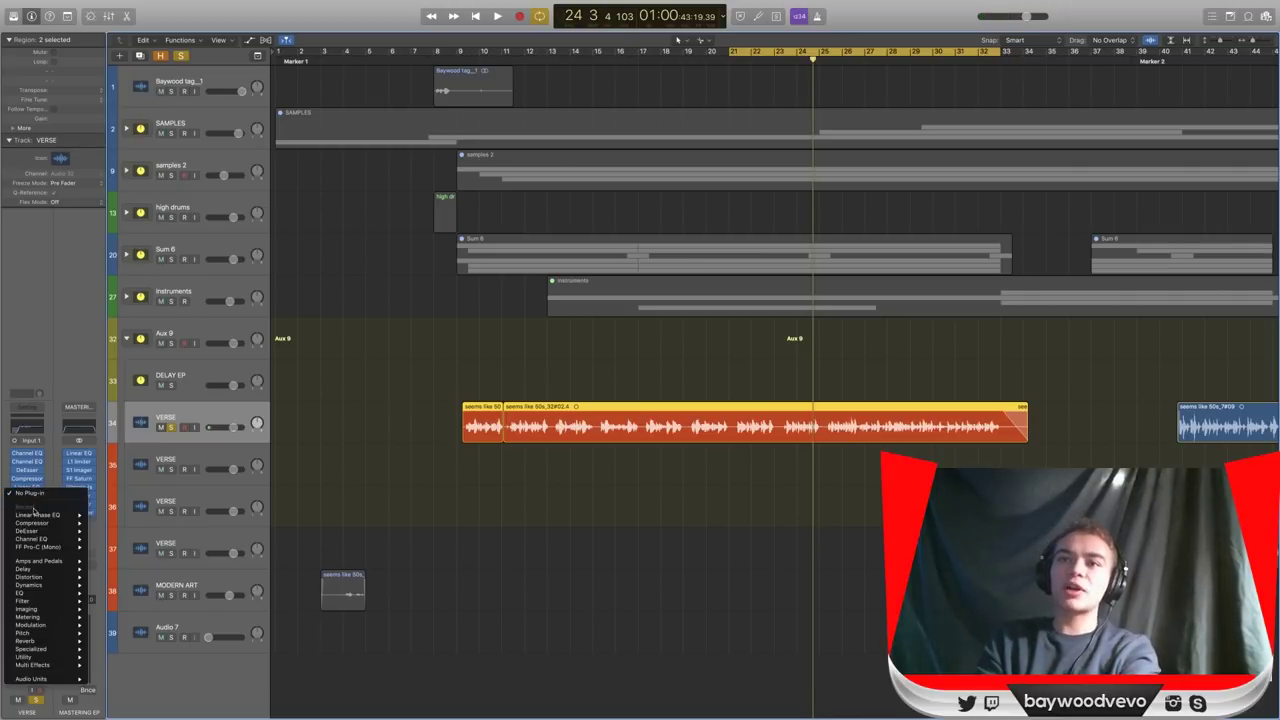
{"action": "mouse_move", "coordinate": [51, 527]}
{"action": "left_click", "coordinate": [100, 525]}
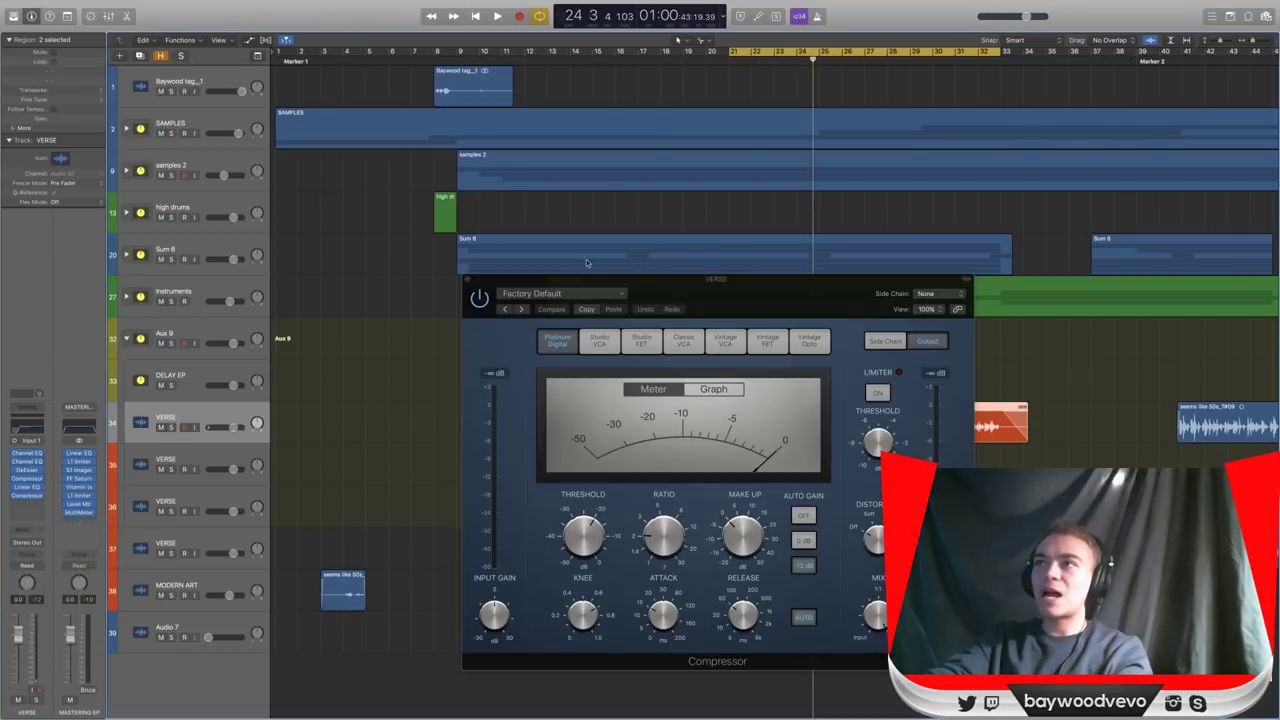
{"action": "left_click_drag", "start_coordinate": [648, 311], "coordinate": [476, 190]}
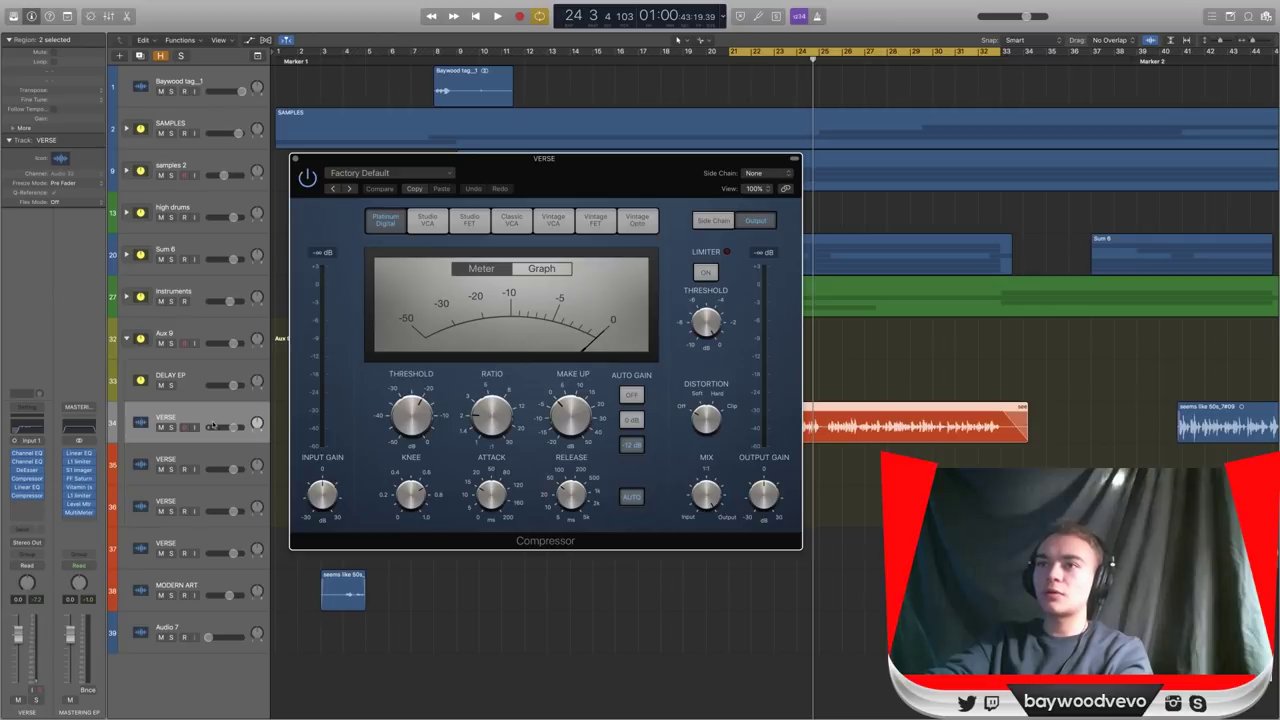
Try a threshold of -7 dB on the second Compressor with its graph display while the soloed verse plays.
{"action": "left_click", "coordinate": [171, 427]}
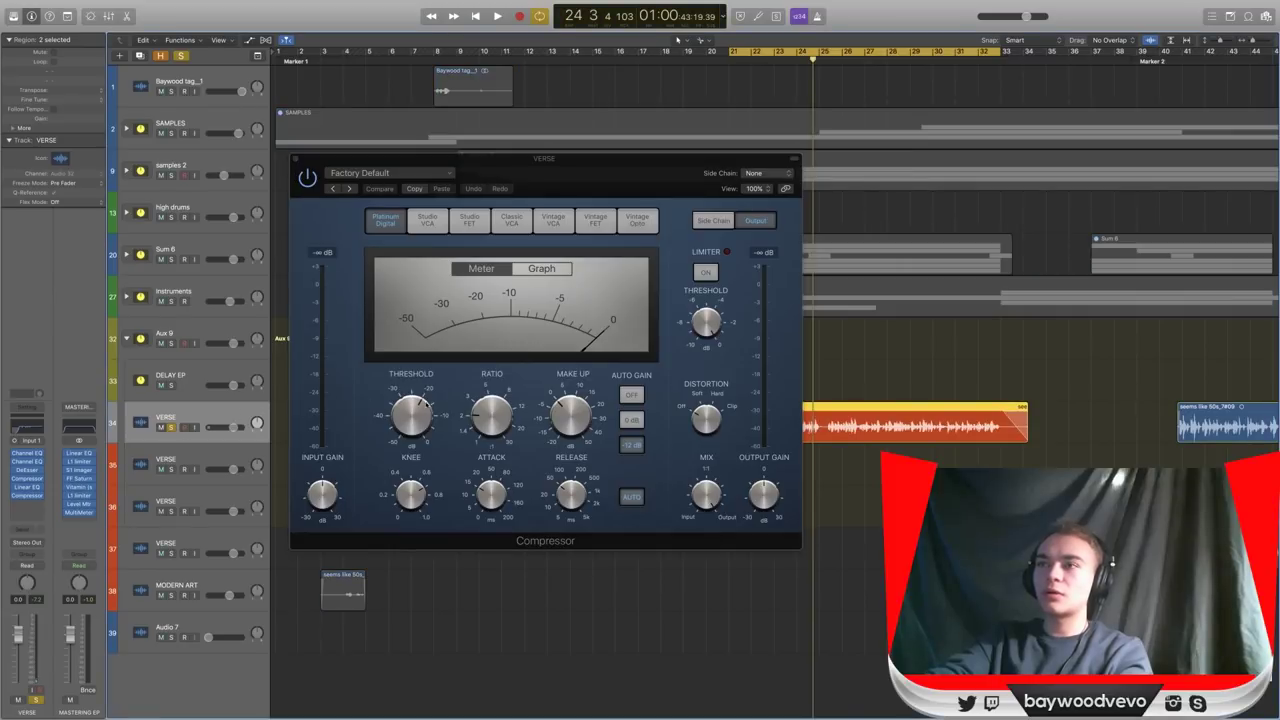
{"action": "left_click", "coordinate": [537, 269]}
{"action": "key", "text": "space"}
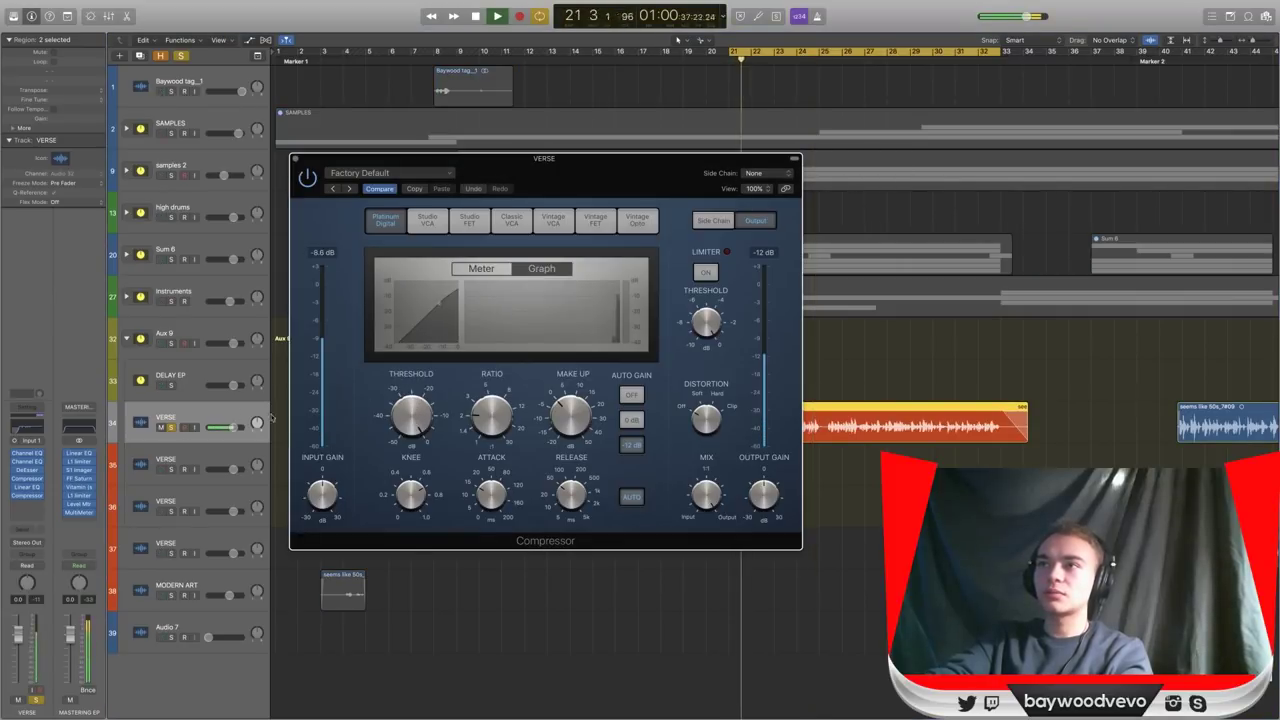
{"action": "left_click_drag", "start_coordinate": [393, 418], "coordinate": [399, 428]}
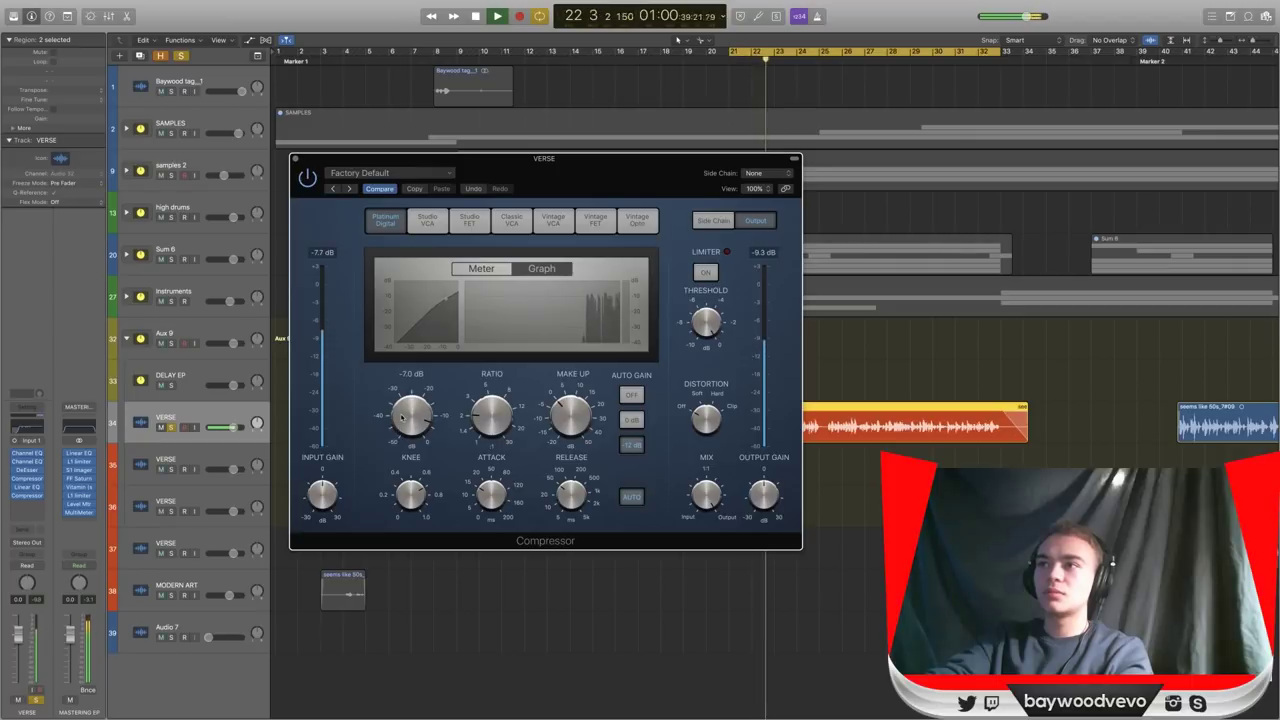
Turn off the verse solo and set the second Compressor's ratio to about 4.1:1 and threshold to -16 dB.
{"action": "left_click", "coordinate": [171, 427]}
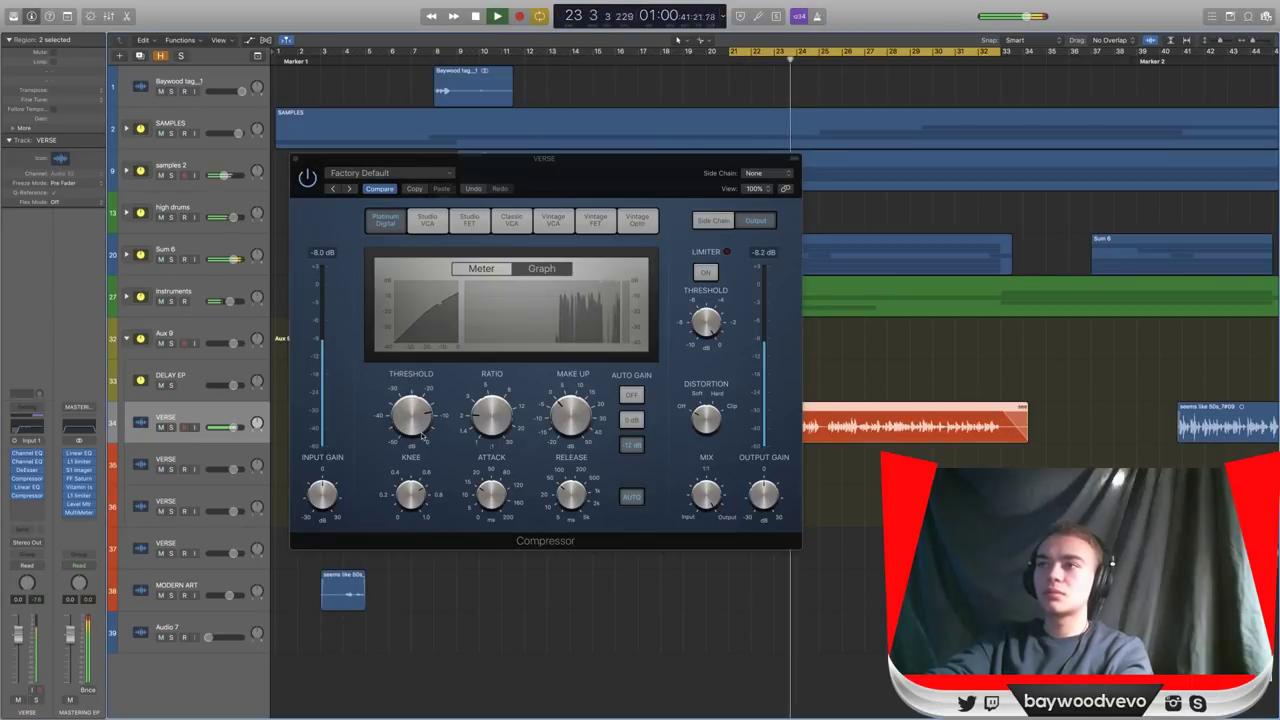
{"action": "left_click_drag", "start_coordinate": [415, 421], "coordinate": [416, 427]}
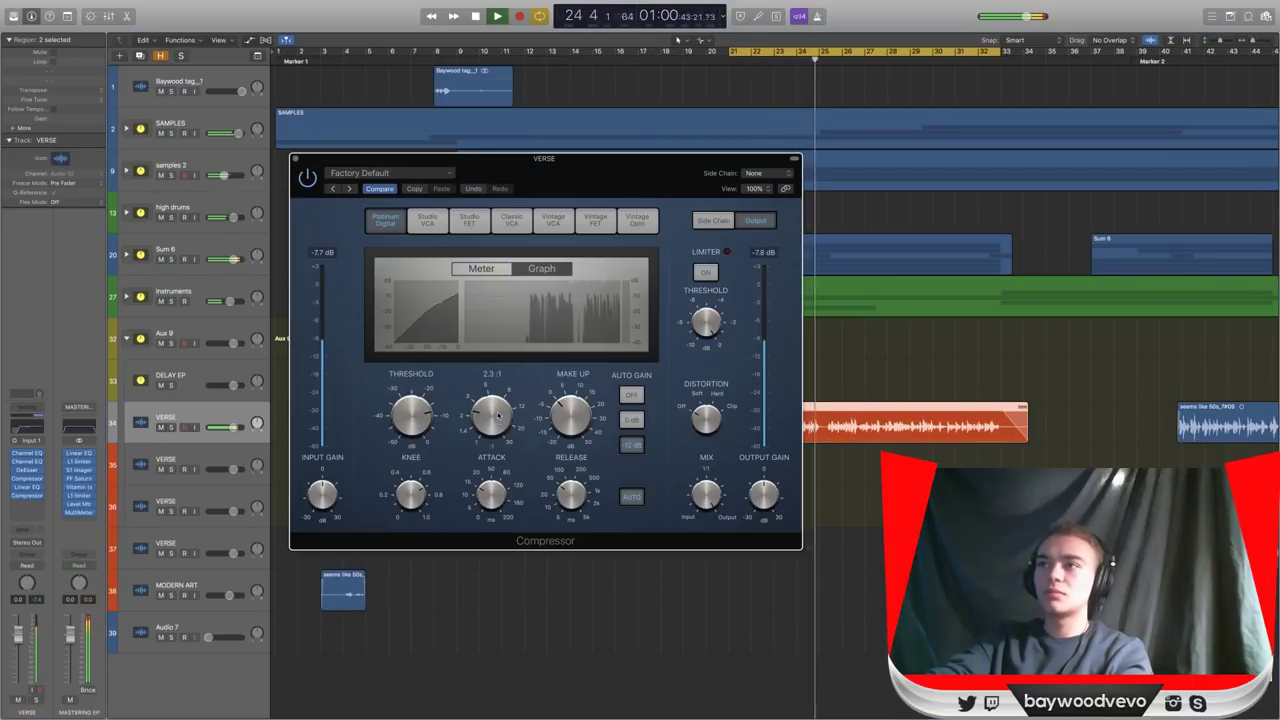
{"action": "left_click_drag", "start_coordinate": [498, 402], "coordinate": [495, 402]}
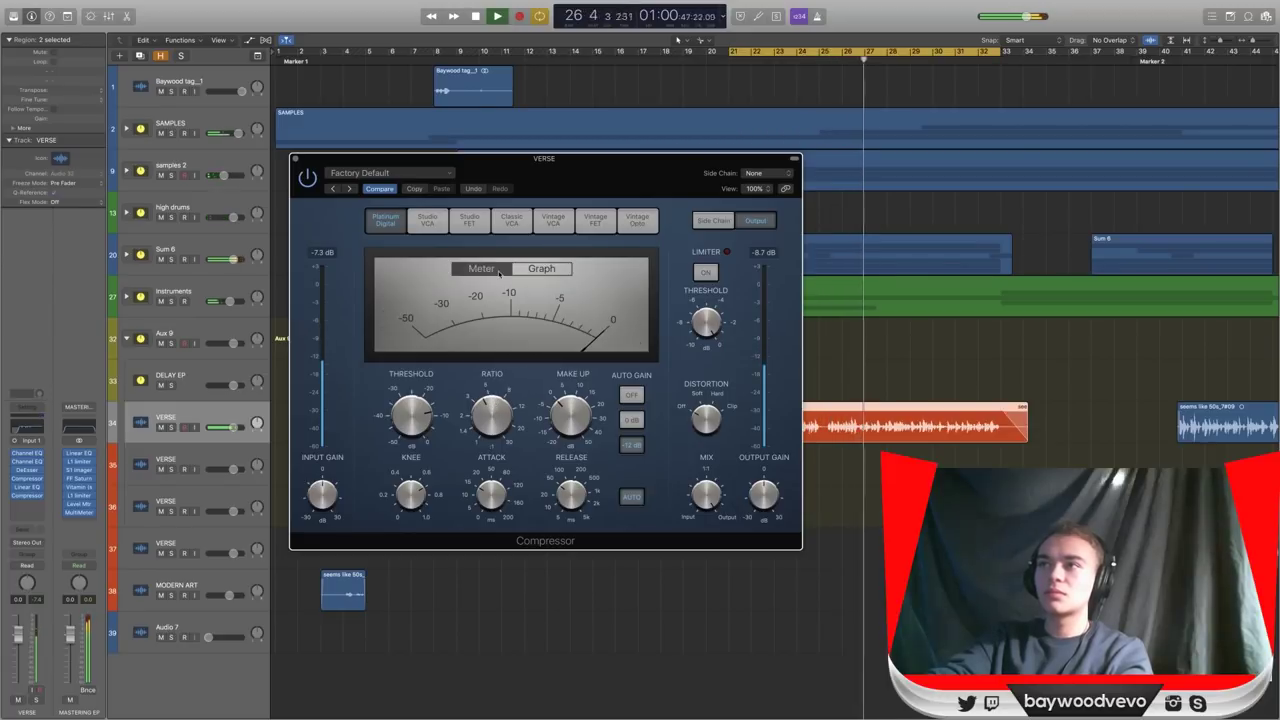
{"action": "left_click_drag", "start_coordinate": [403, 418], "coordinate": [398, 456]}
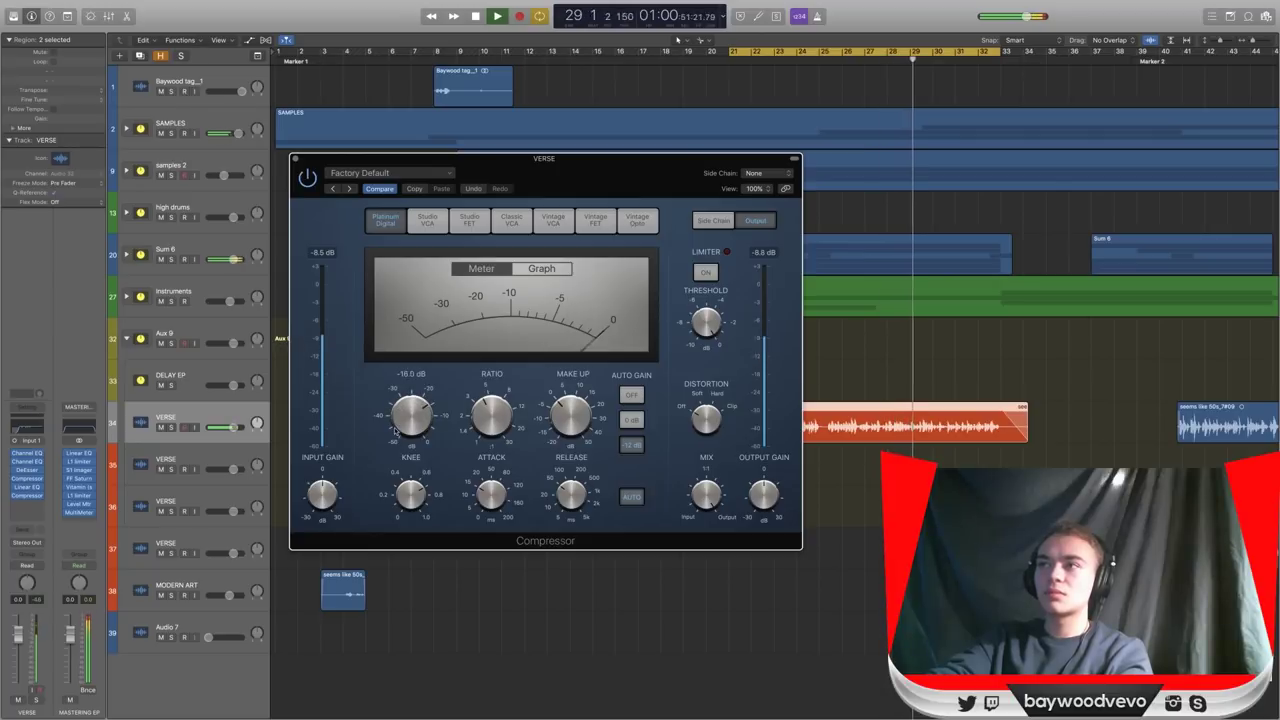
Audition the second Compressor's VCA, Vintage FET and Vintage Opto models in the full mix, choosing Studio FET.
{"action": "left_click", "coordinate": [440, 222]}
{"action": "left_click", "coordinate": [505, 222]}
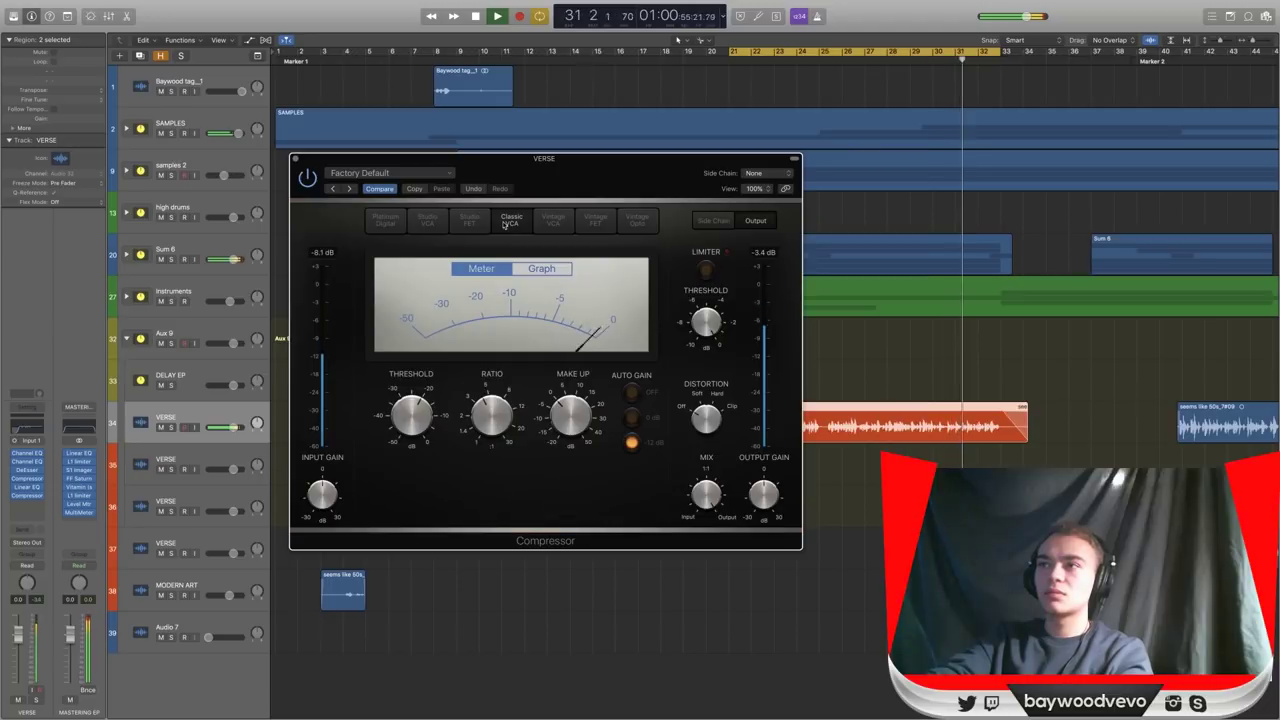
{"action": "left_click", "coordinate": [550, 222]}
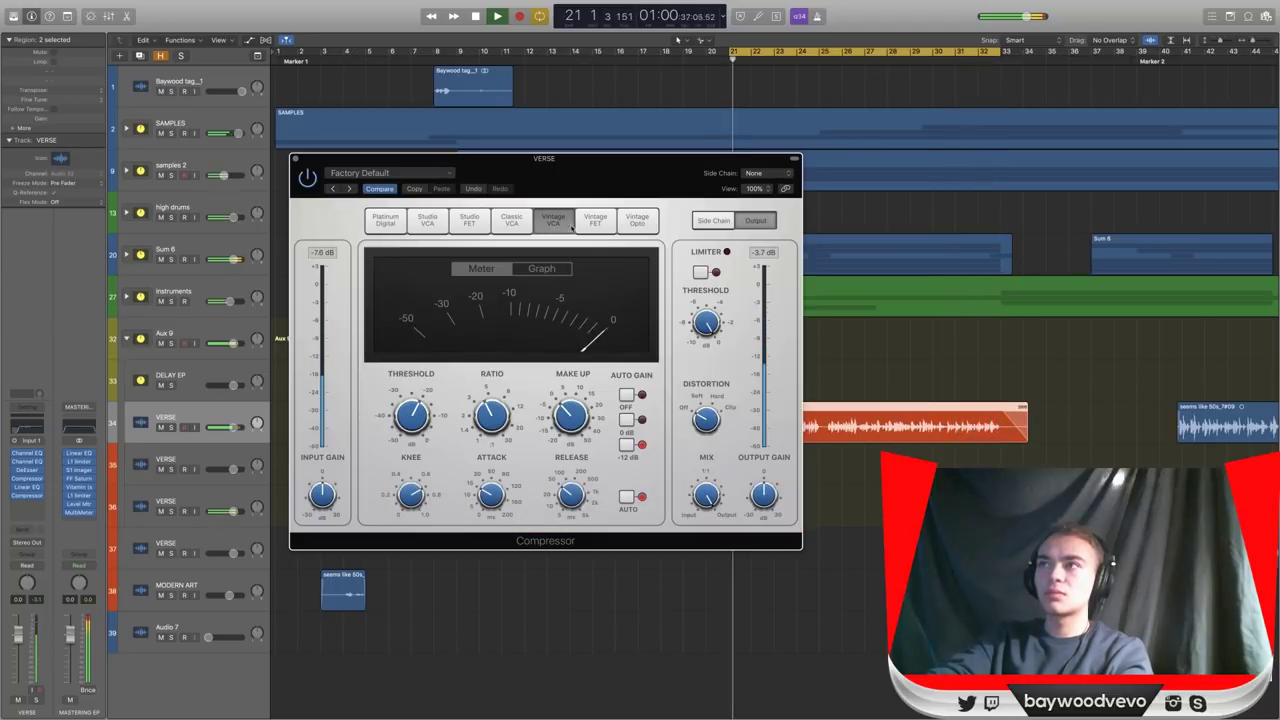
{"action": "left_click", "coordinate": [595, 221]}
{"action": "left_click", "coordinate": [640, 222]}
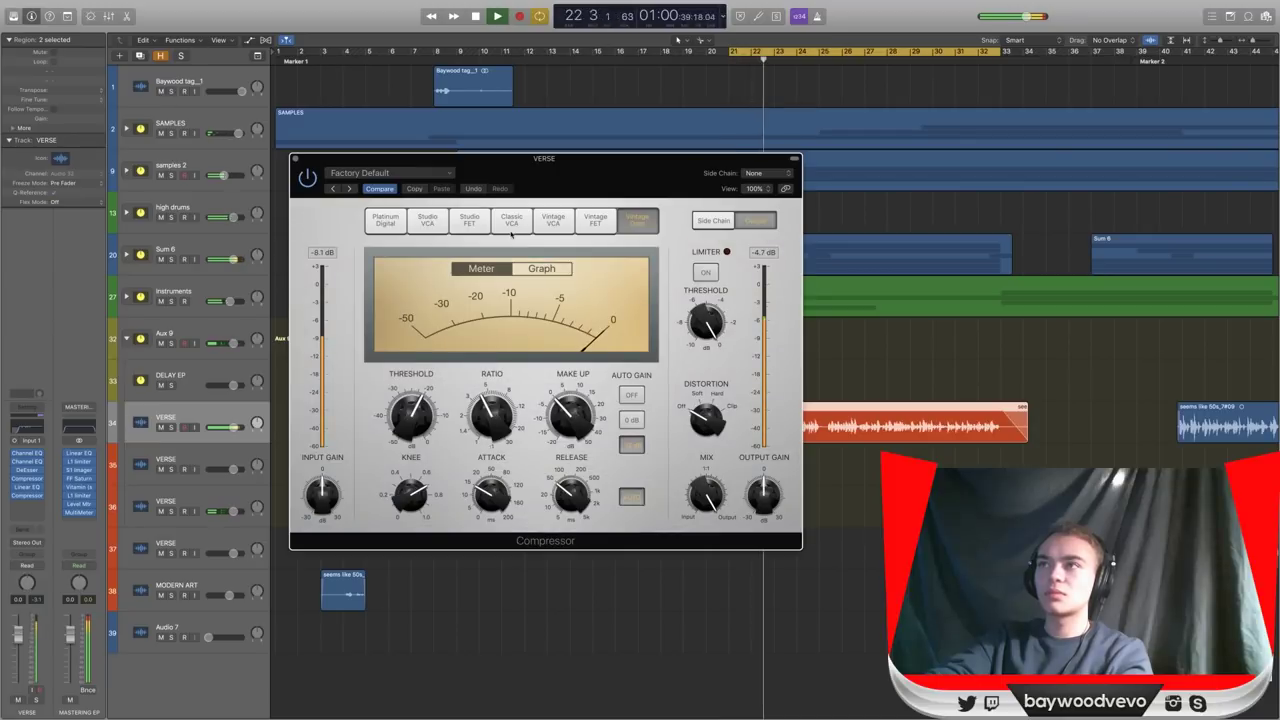
{"action": "left_click", "coordinate": [463, 224]}
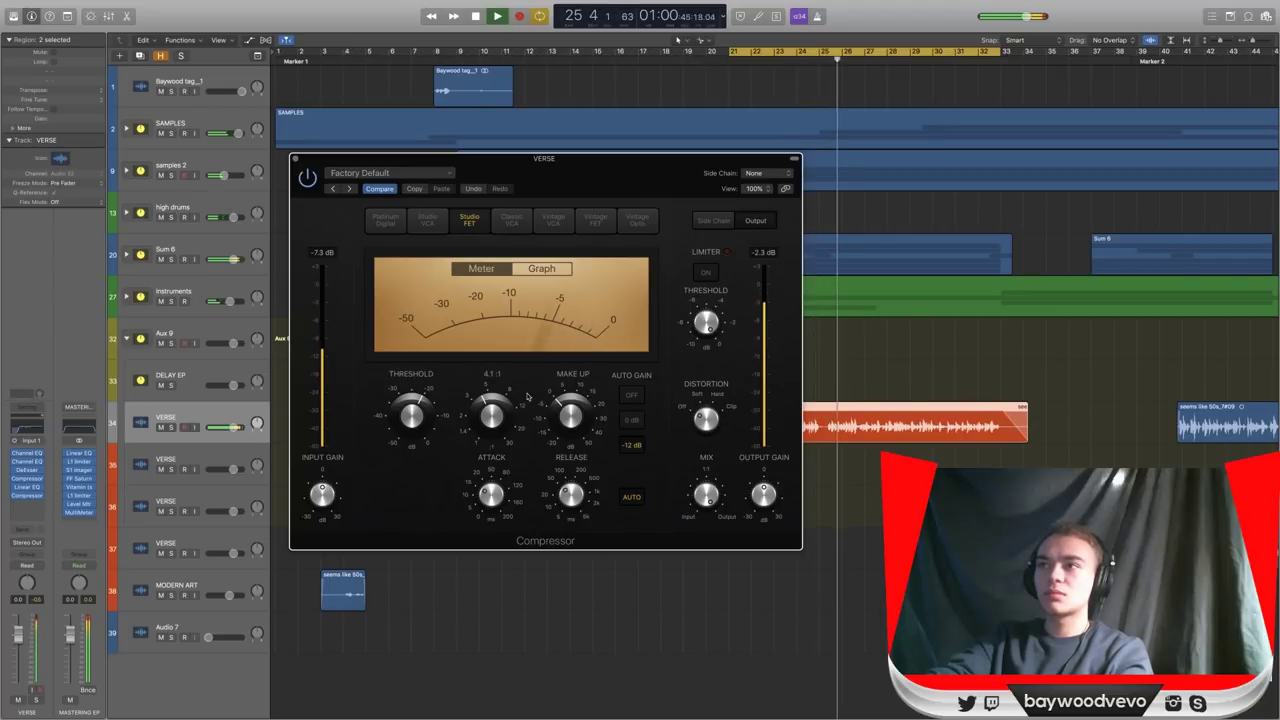
Set the second Compressor's attack to 0.0 ms and adjust its release and threshold by ear while the full mix plays.
{"action": "mouse_move", "coordinate": [491, 496]}
{"action": "left_click_drag", "start_coordinate": [491, 496], "coordinate": [491, 546]}
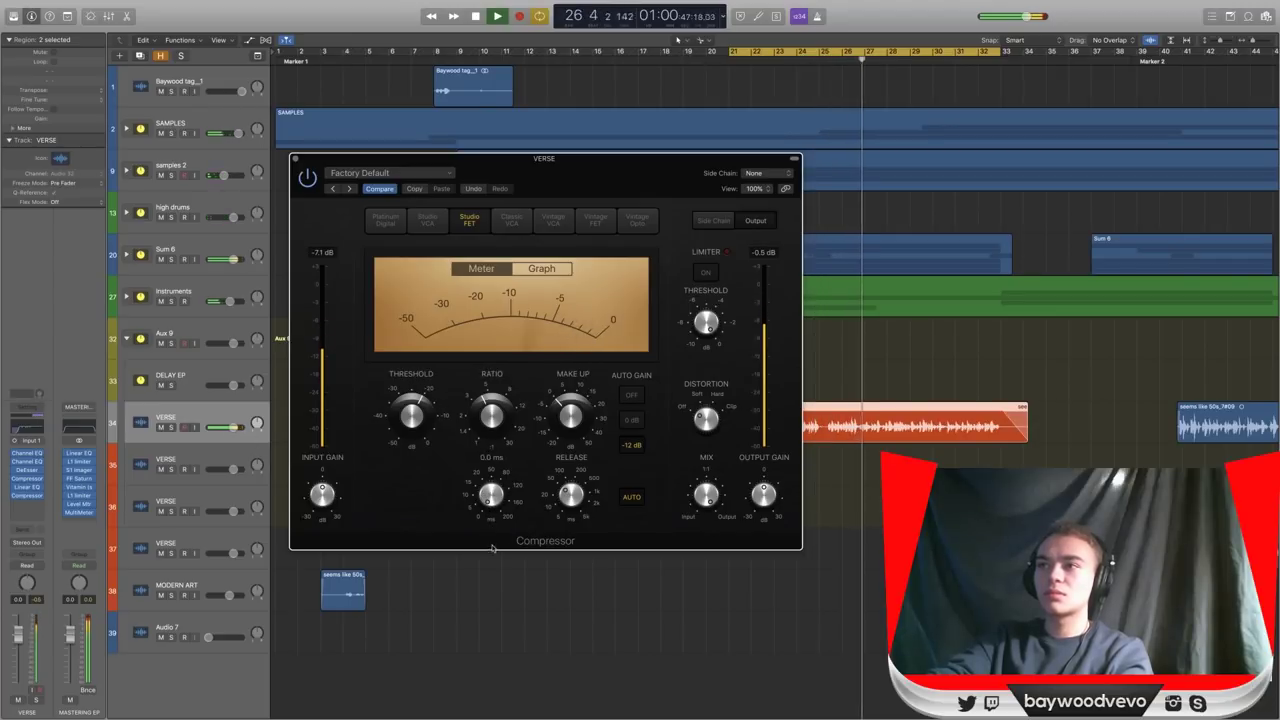
{"action": "left_click_drag", "start_coordinate": [563, 494], "coordinate": [562, 505]}
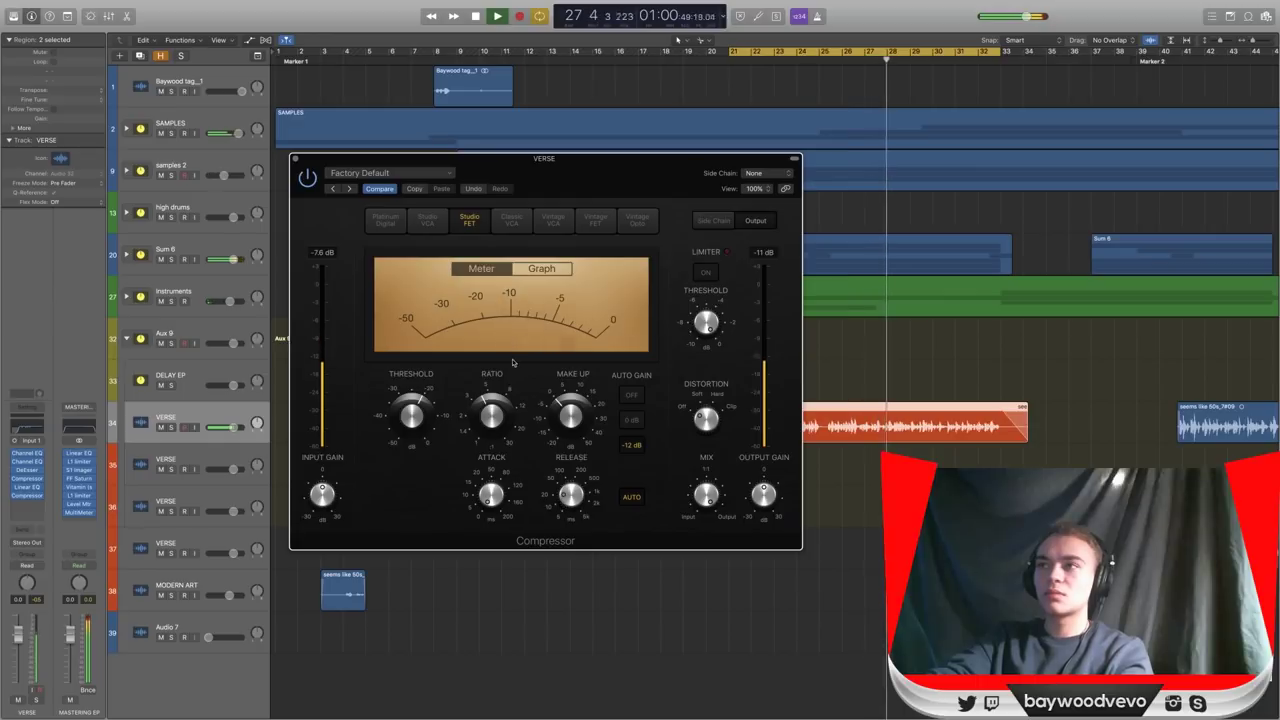
{"action": "mouse_move", "coordinate": [397, 417]}
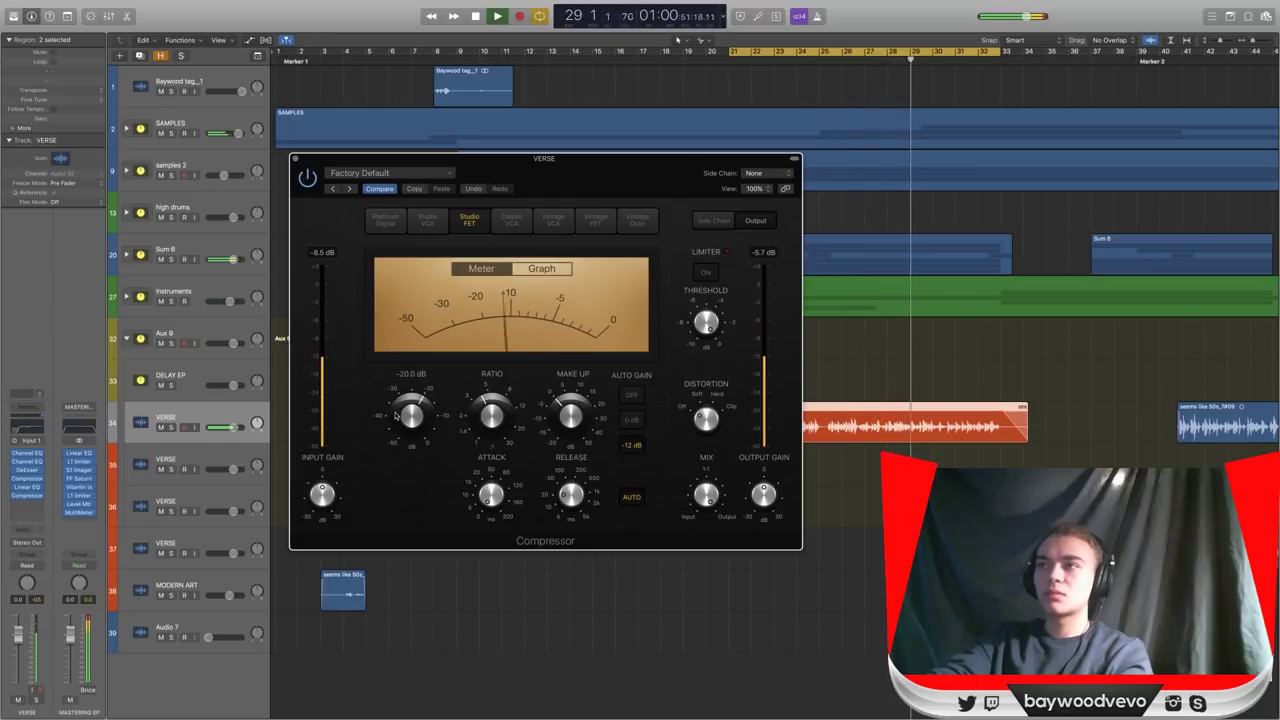
{"action": "mouse_move", "coordinate": [397, 417]}
{"action": "left_mouse_down"}
{"action": "mouse_move", "coordinate": [398, 388]}
{"action": "mouse_move", "coordinate": [405, 412]}
{"action": "mouse_move", "coordinate": [404, 400]}
{"action": "left_mouse_up"}
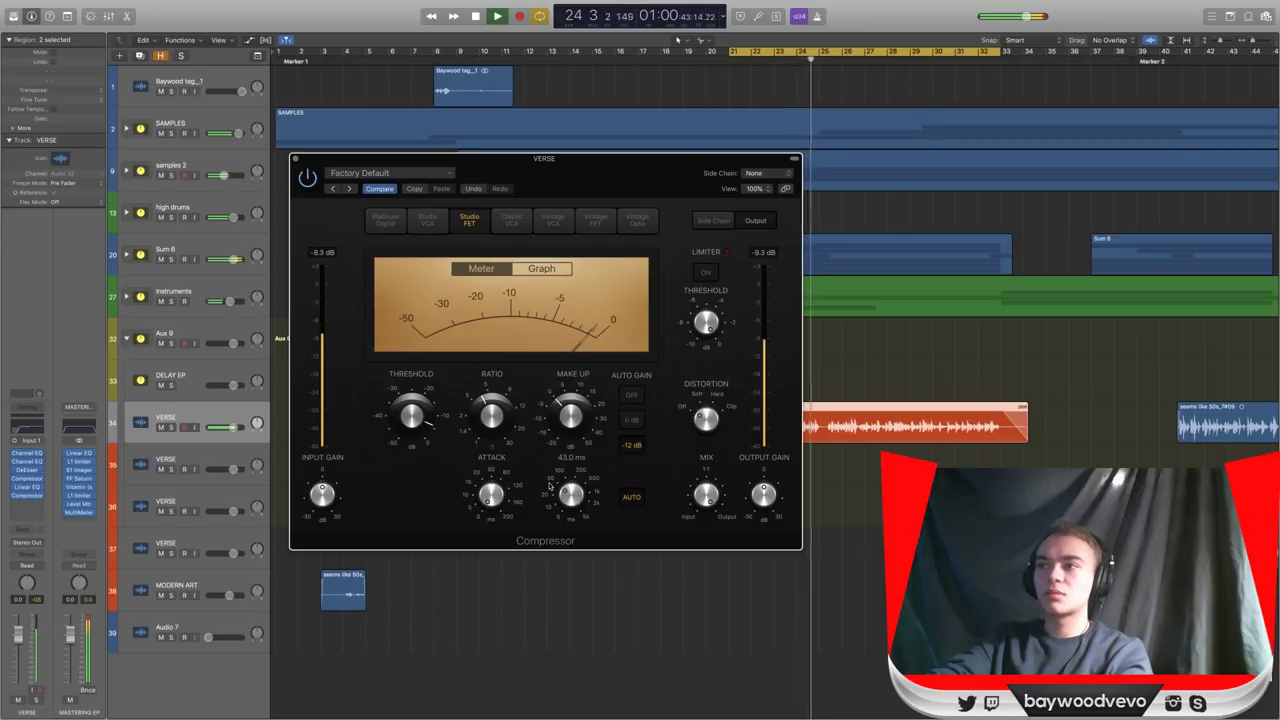
Set the second Compressor's release to 23 ms and output gain to +2.0 dB, stopping playback and closing its window.
{"action": "left_click_drag", "start_coordinate": [551, 526], "coordinate": [549, 508]}
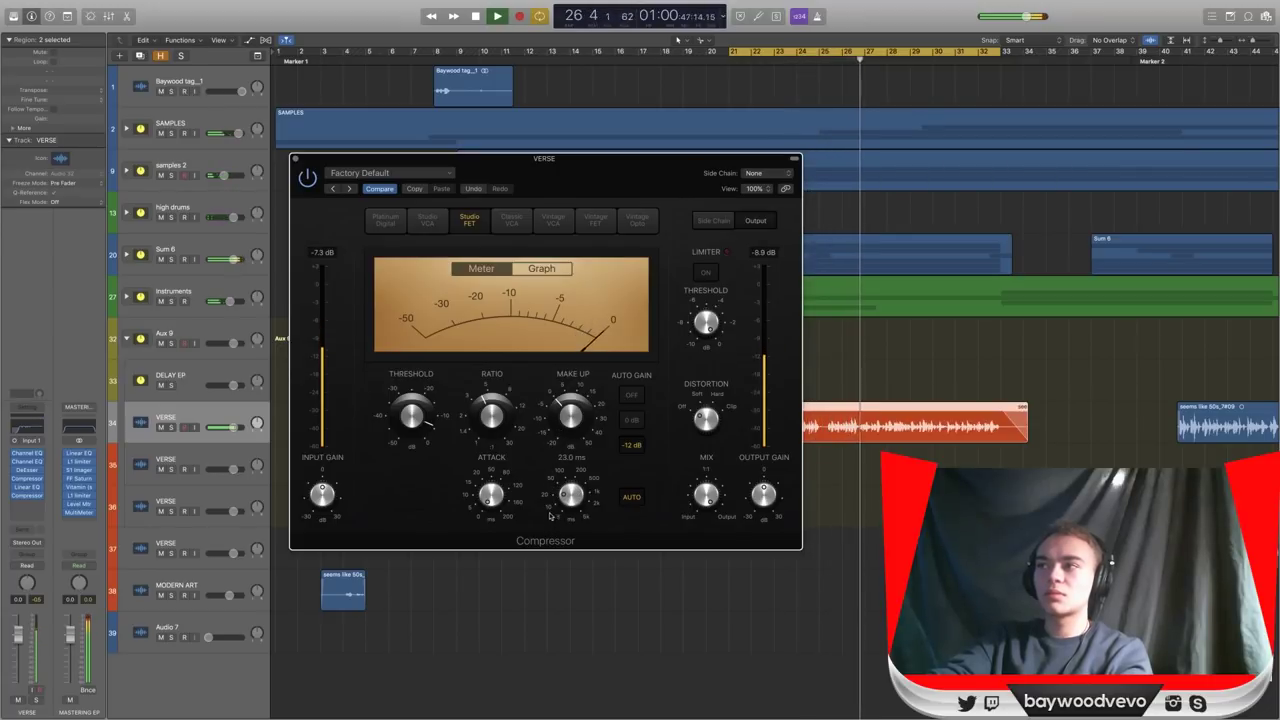
{"action": "left_click_drag", "start_coordinate": [755, 496], "coordinate": [755, 492]}
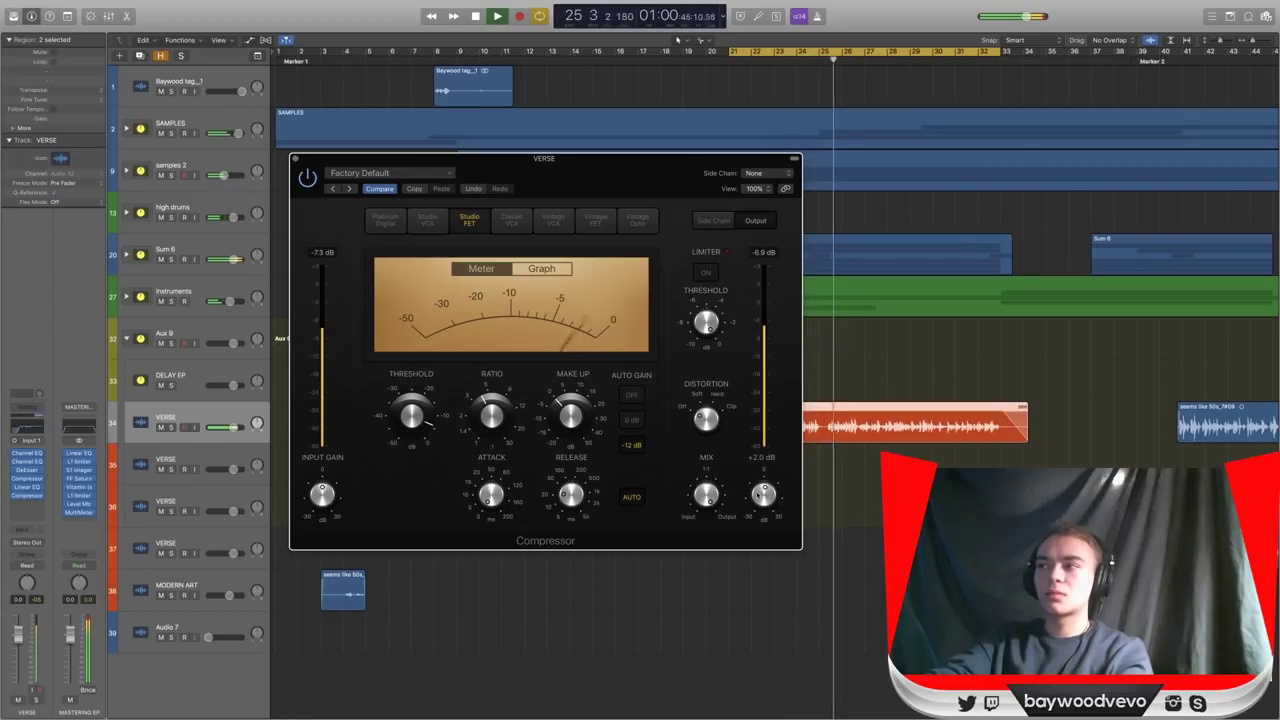
{"action": "key", "text": "space"}
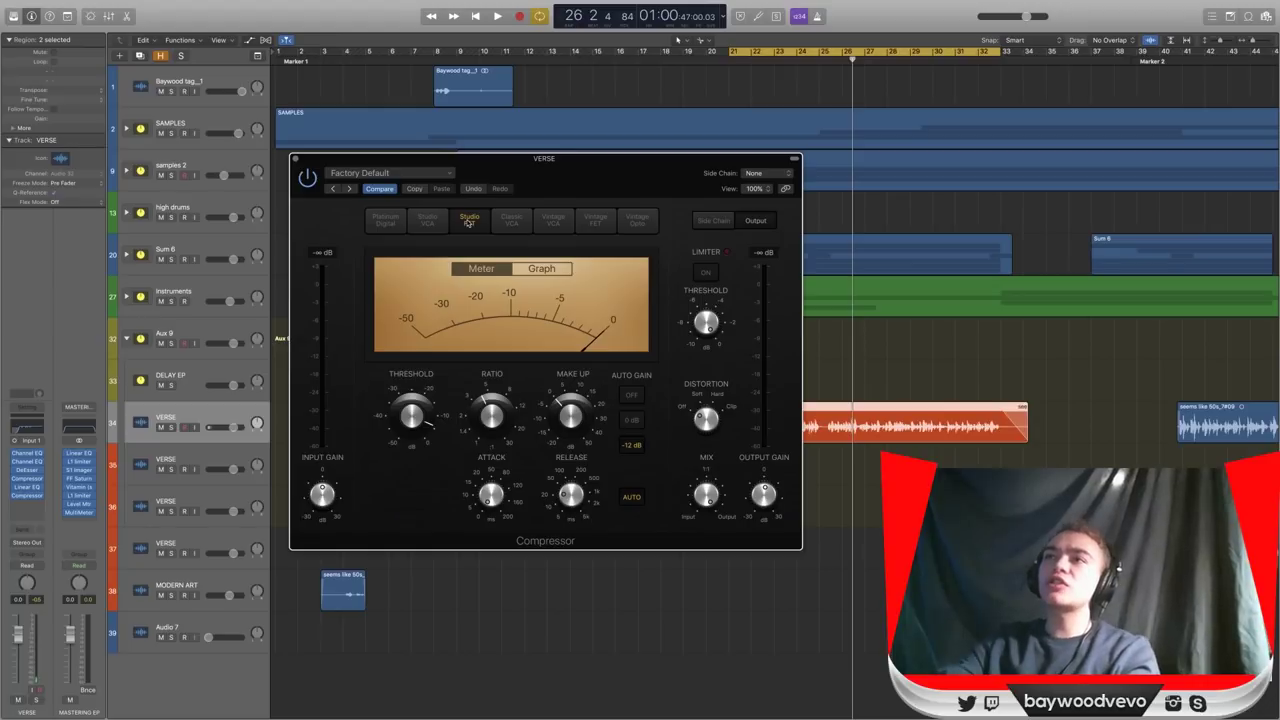
{"action": "left_click_drag", "start_coordinate": [550, 166], "coordinate": [599, 169]}
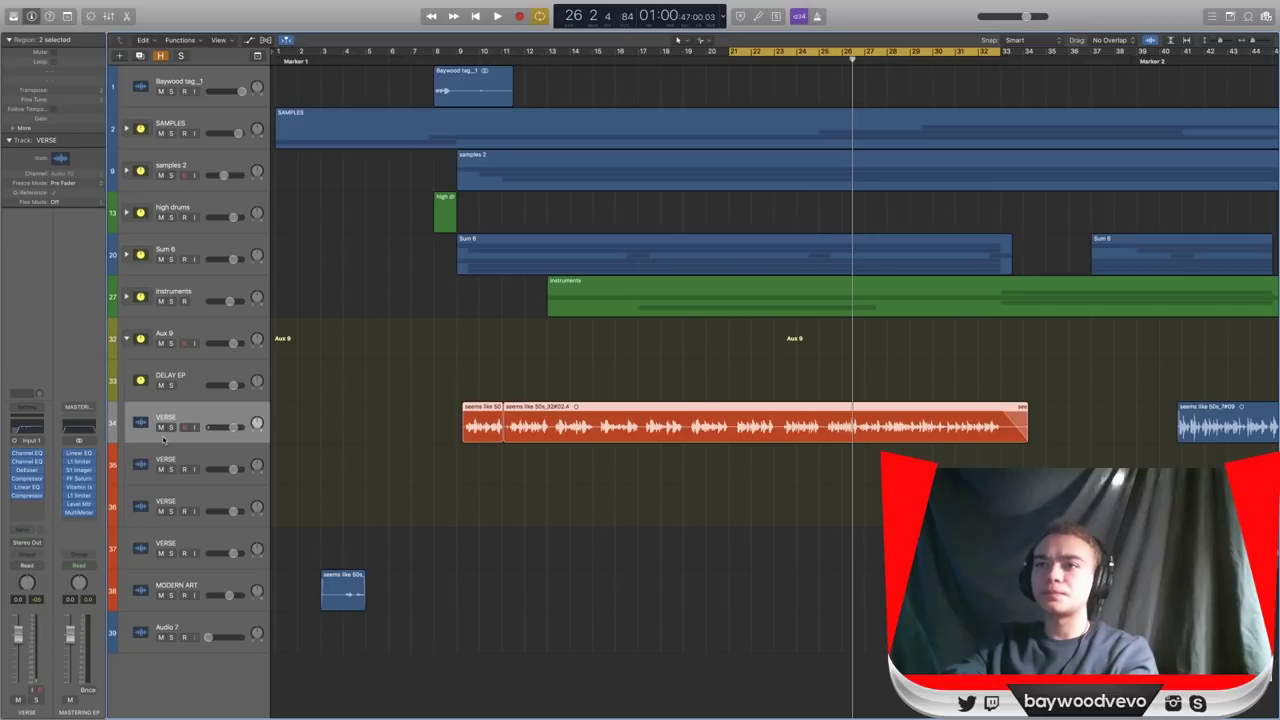
{"action": "left_click", "coordinate": [213, 332]}
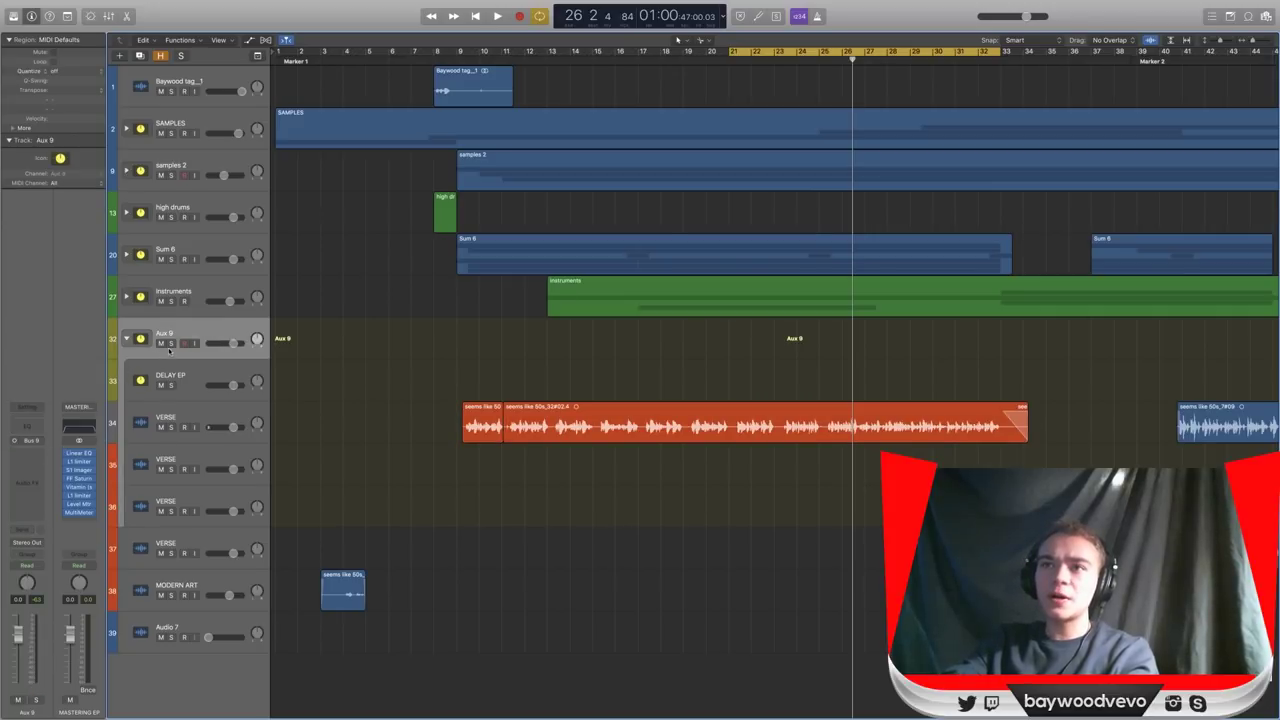
{"action": "left_click", "coordinate": [171, 343]}
{"action": "left_click", "coordinate": [31, 448]}
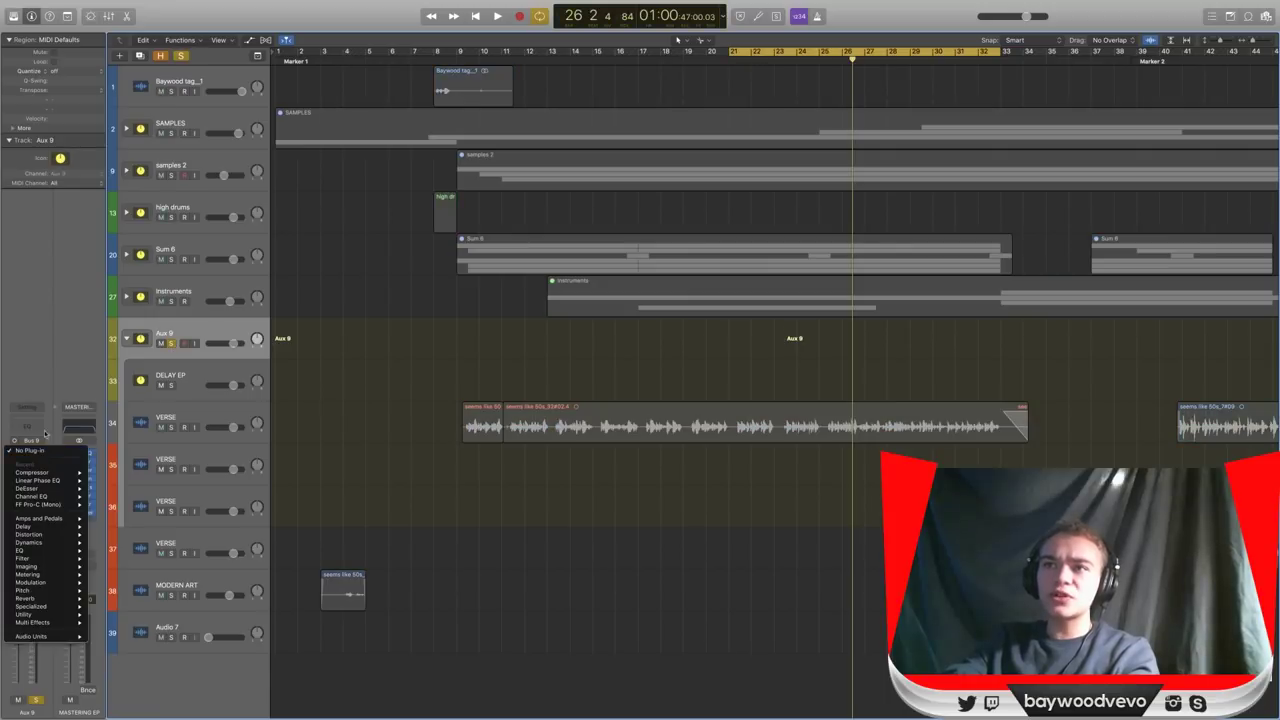
{"action": "key", "text": "Escape"}
Solo the lead verse track and insert a Noise Gate ahead of the first Channel EQ in its plug-in chain.
{"action": "left_click", "coordinate": [195, 424]}
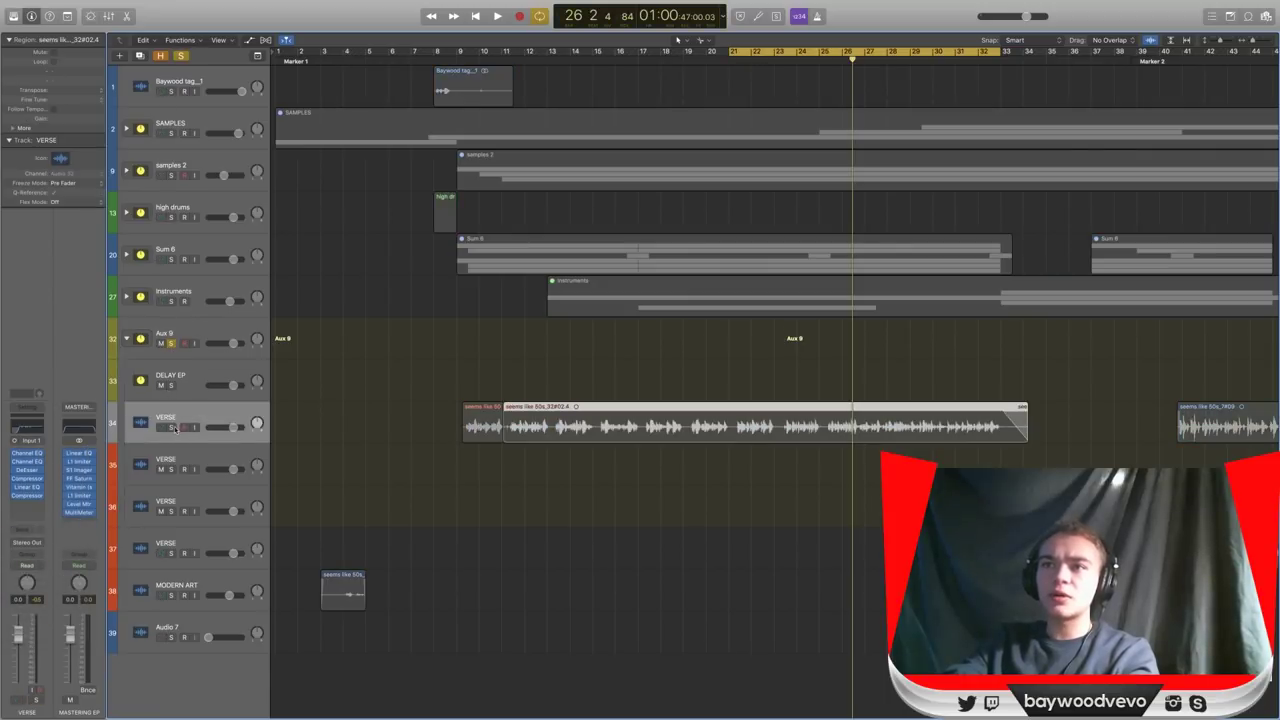
{"action": "left_click", "coordinate": [171, 427]}
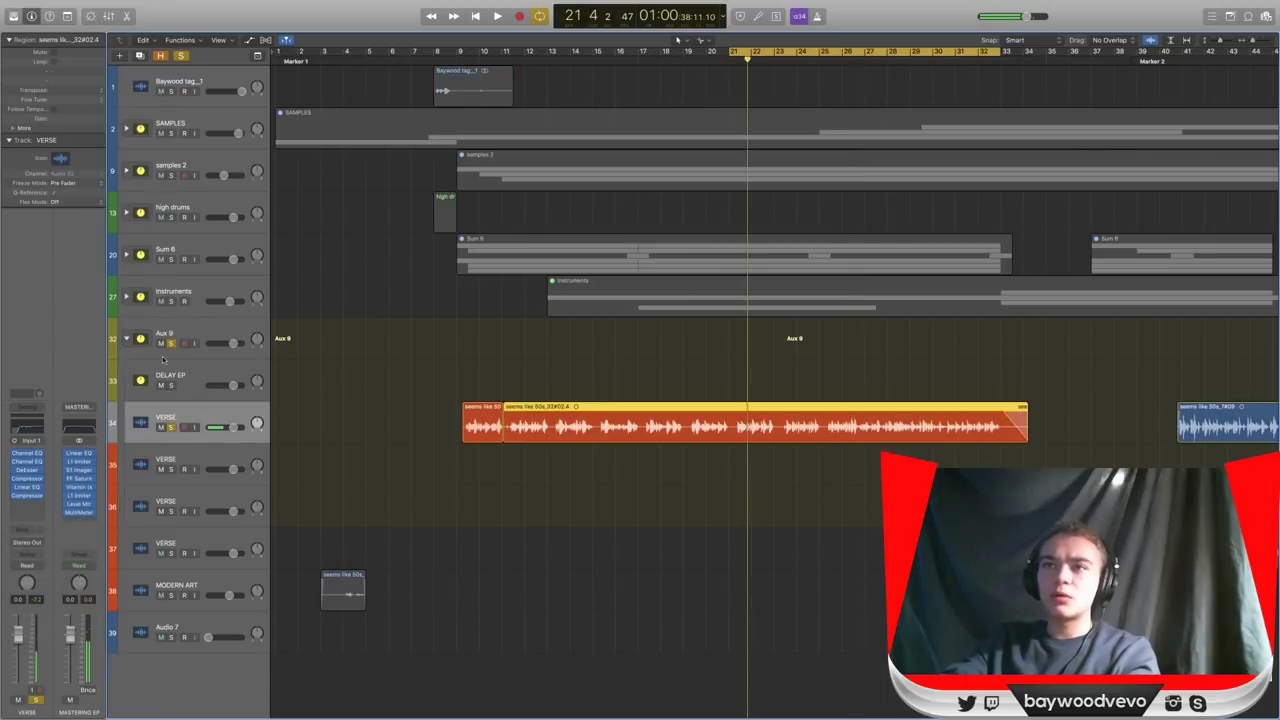
{"action": "left_click", "coordinate": [41, 452]}
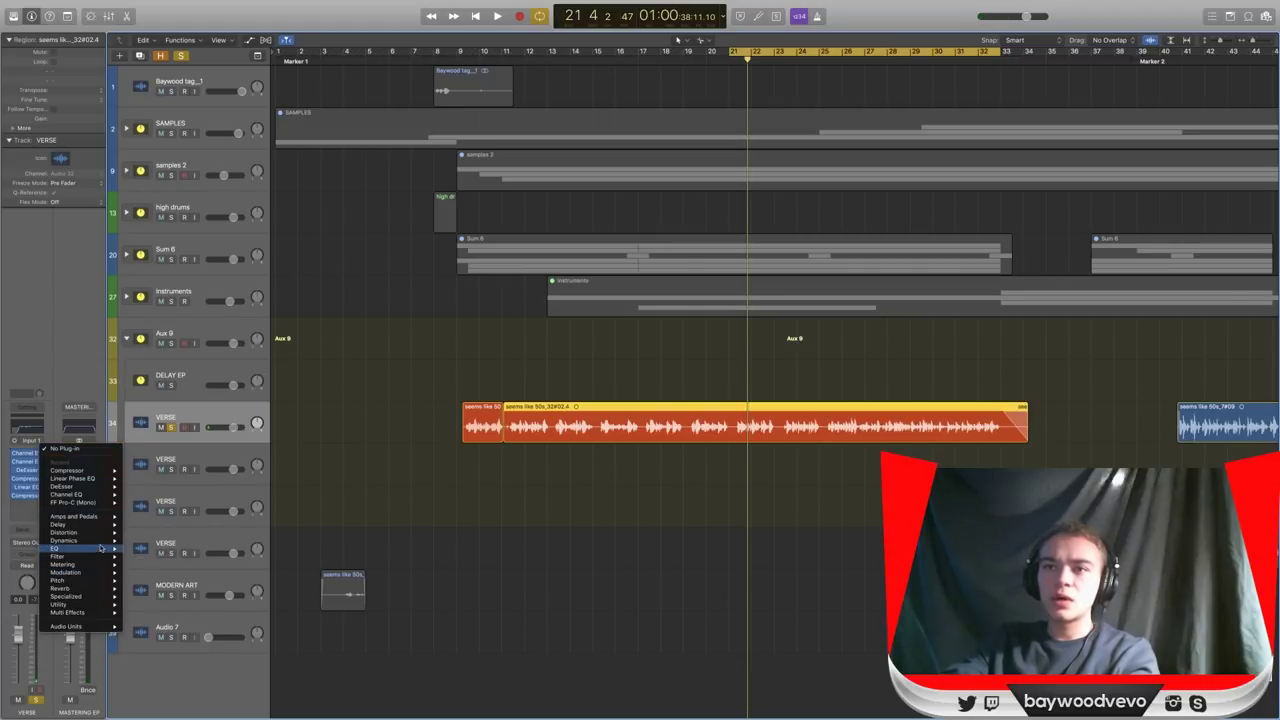
{"action": "mouse_move", "coordinate": [104, 542]}
{"action": "mouse_move", "coordinate": [176, 598]}
{"action": "left_click", "coordinate": [215, 598]}
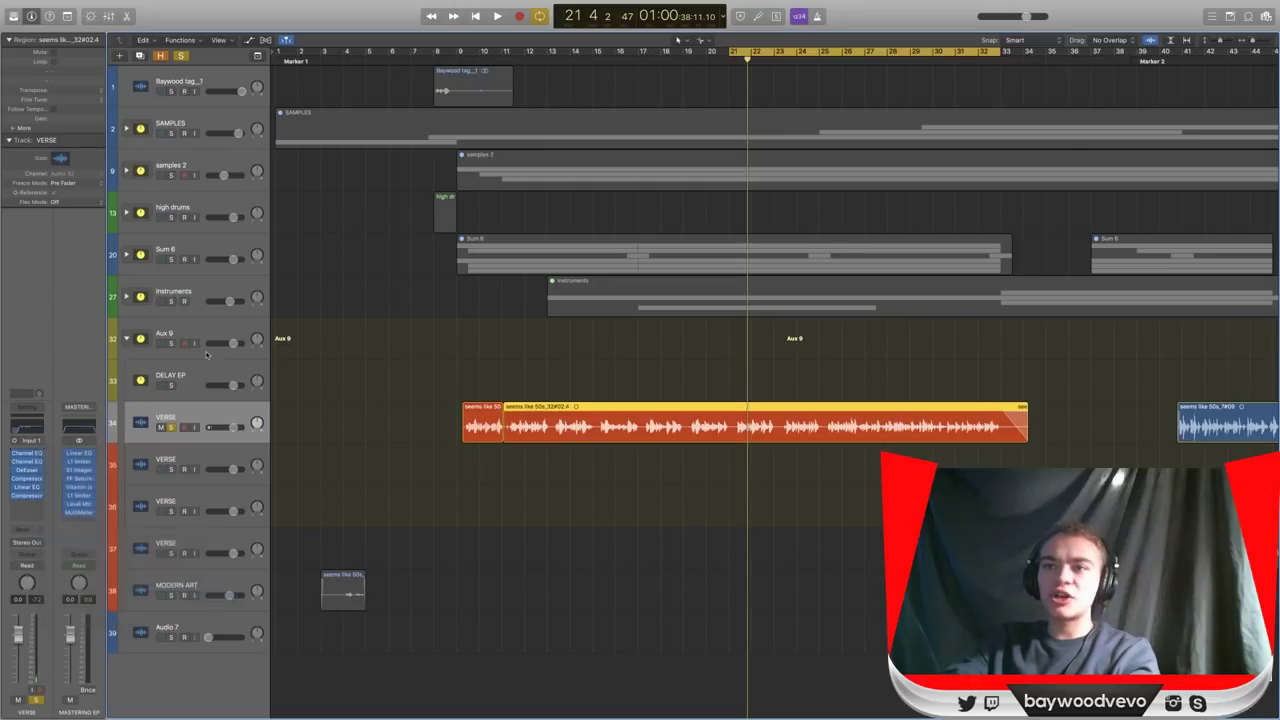
Try Noise Gate thresholds of -40 dB and -53 dB while the soloed verse plays.
{"action": "key", "text": "space"}
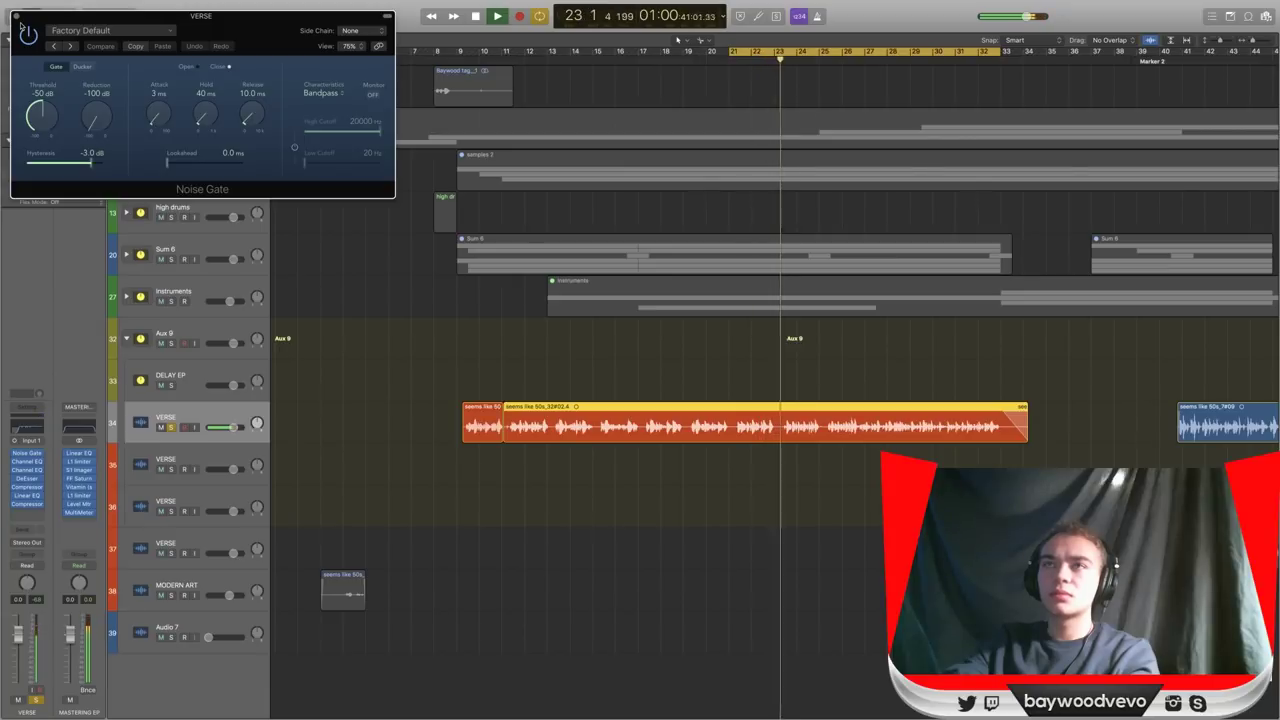
{"action": "left_click_drag", "start_coordinate": [38, 105], "coordinate": [38, 115]}
{"action": "key", "text": "space"}
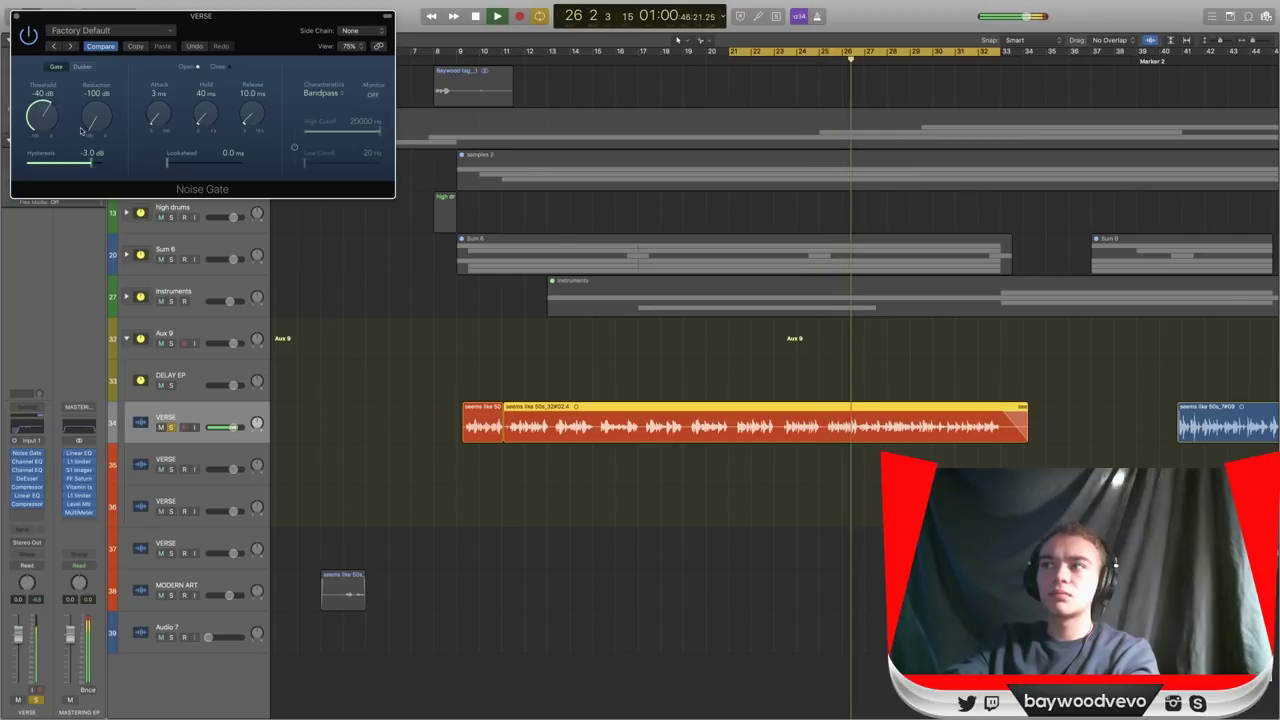
{"action": "key", "text": "space"}
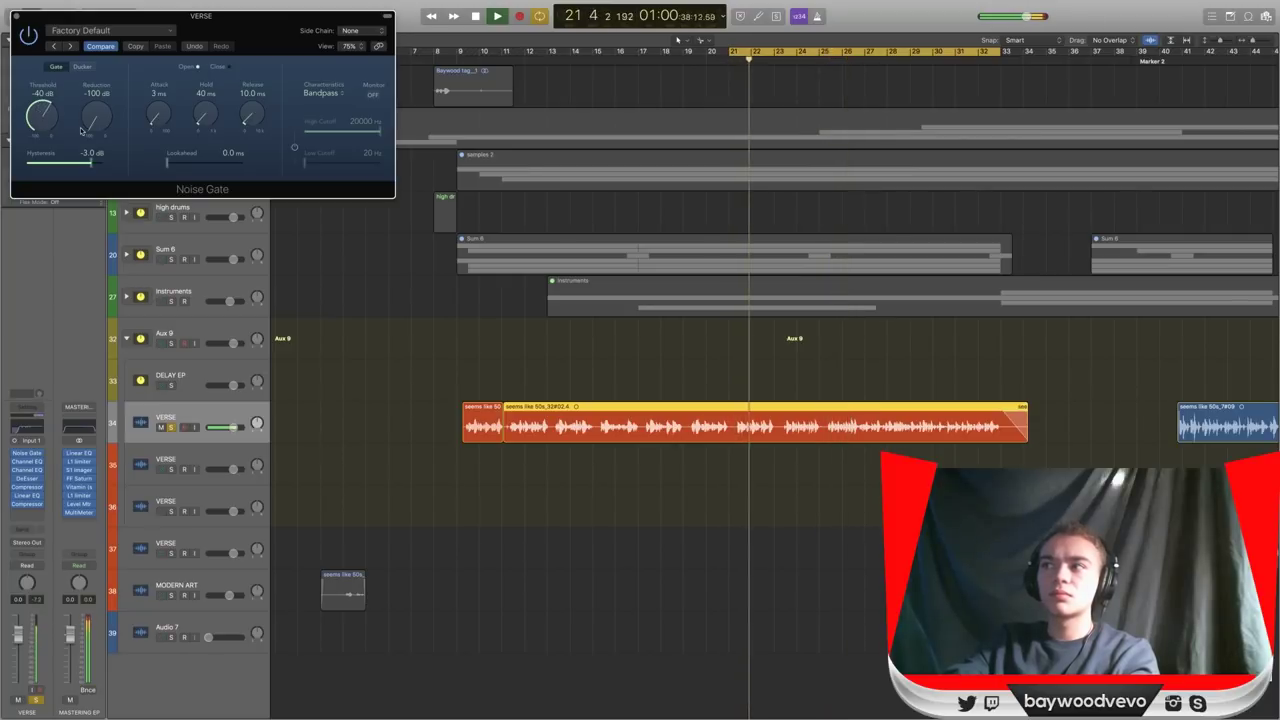
{"action": "left_click_drag", "start_coordinate": [42, 120], "coordinate": [44, 150]}
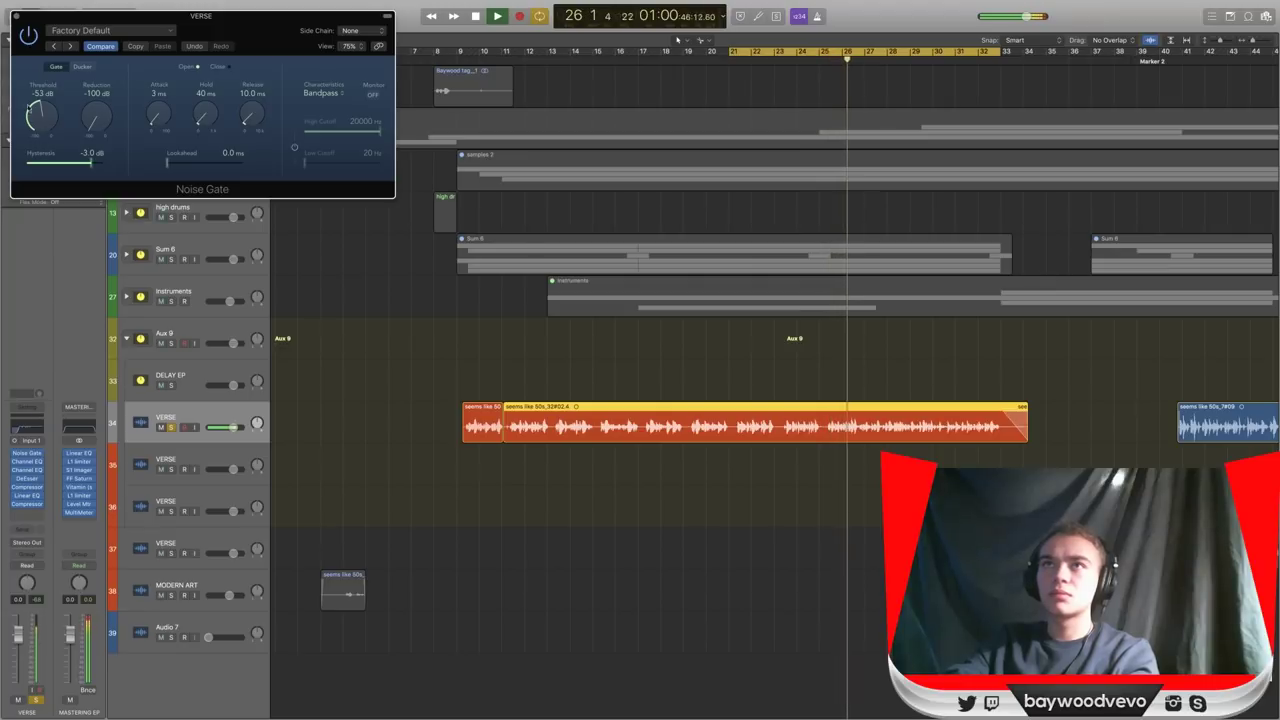
Set the Linear Phase EQ's boosted mid band on the verse to 970 Hz and +2.1 dB, closing its window.
{"action": "key", "text": "super+w"}
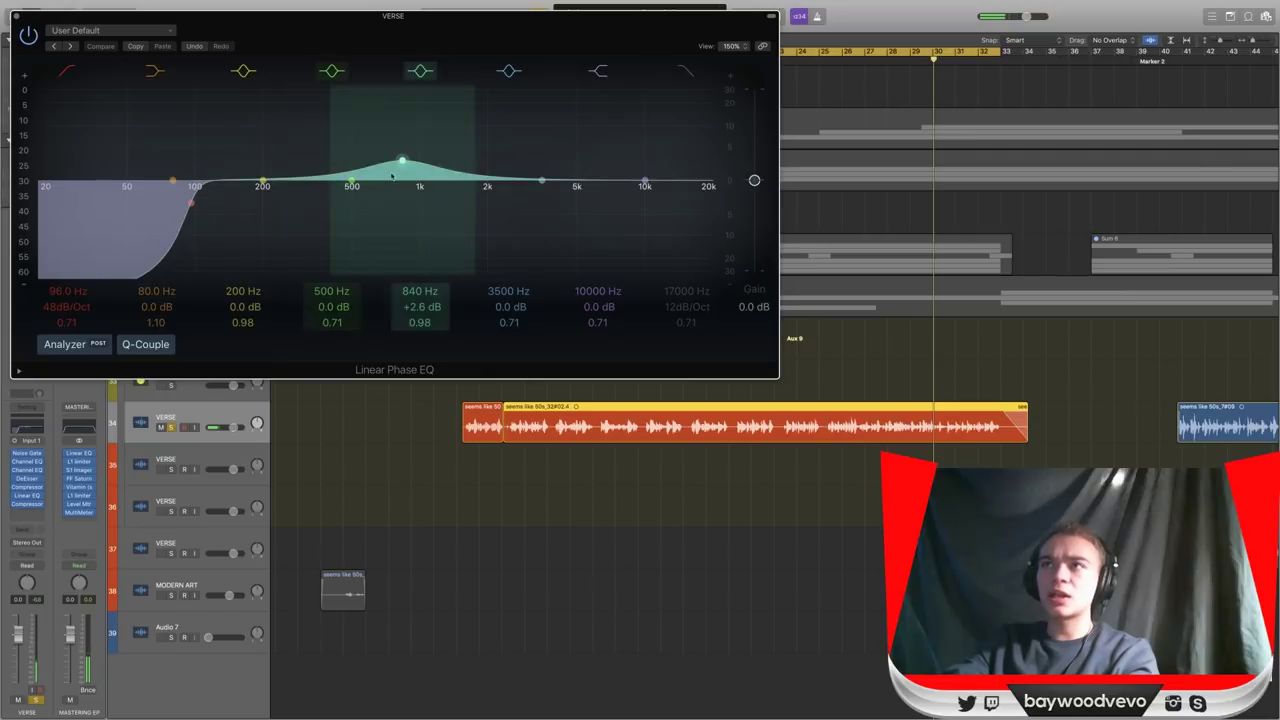
{"action": "left_click_drag", "start_coordinate": [417, 163], "coordinate": [378, 170]}
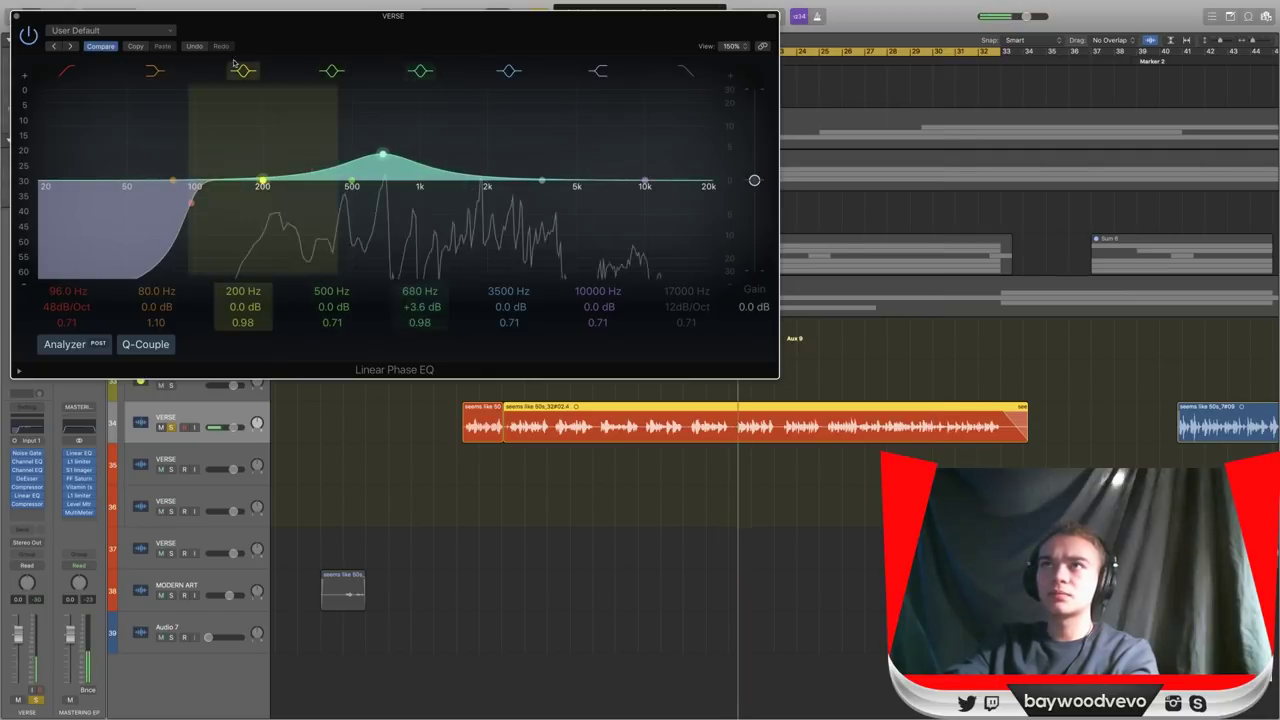
{"action": "left_click_drag", "start_coordinate": [412, 195], "coordinate": [446, 201]}
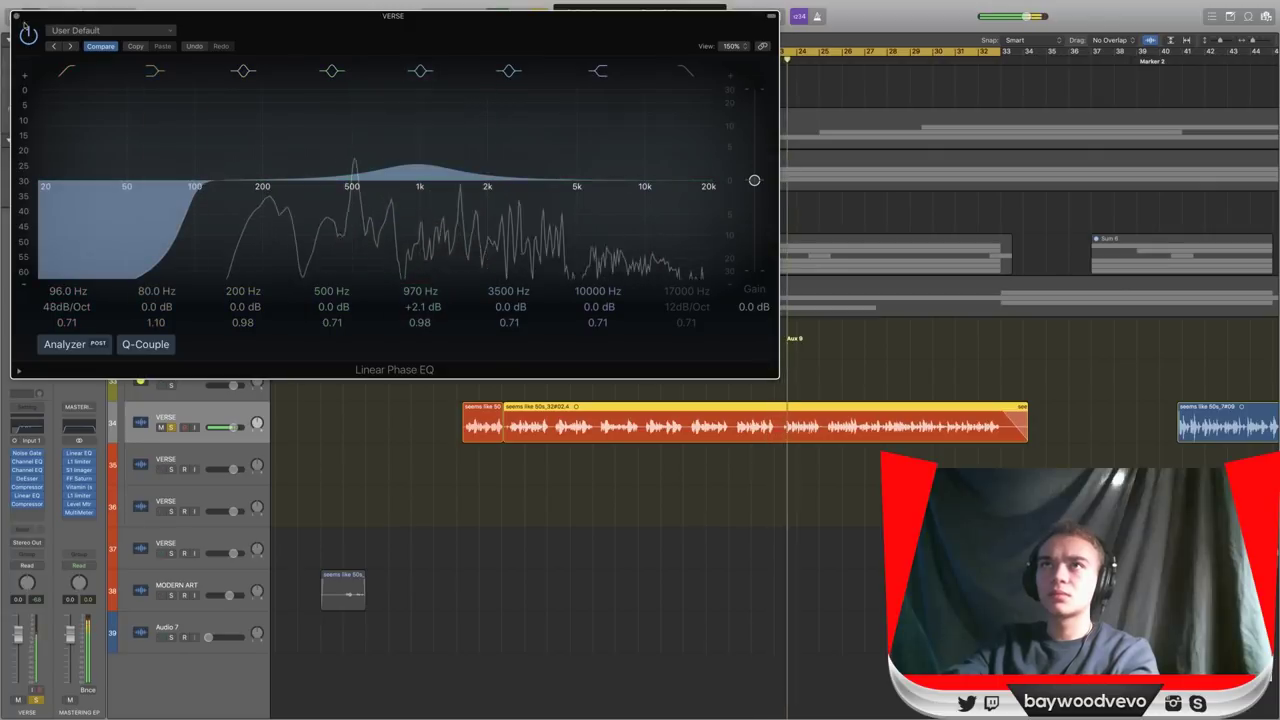
{"action": "left_click", "coordinate": [16, 16]}
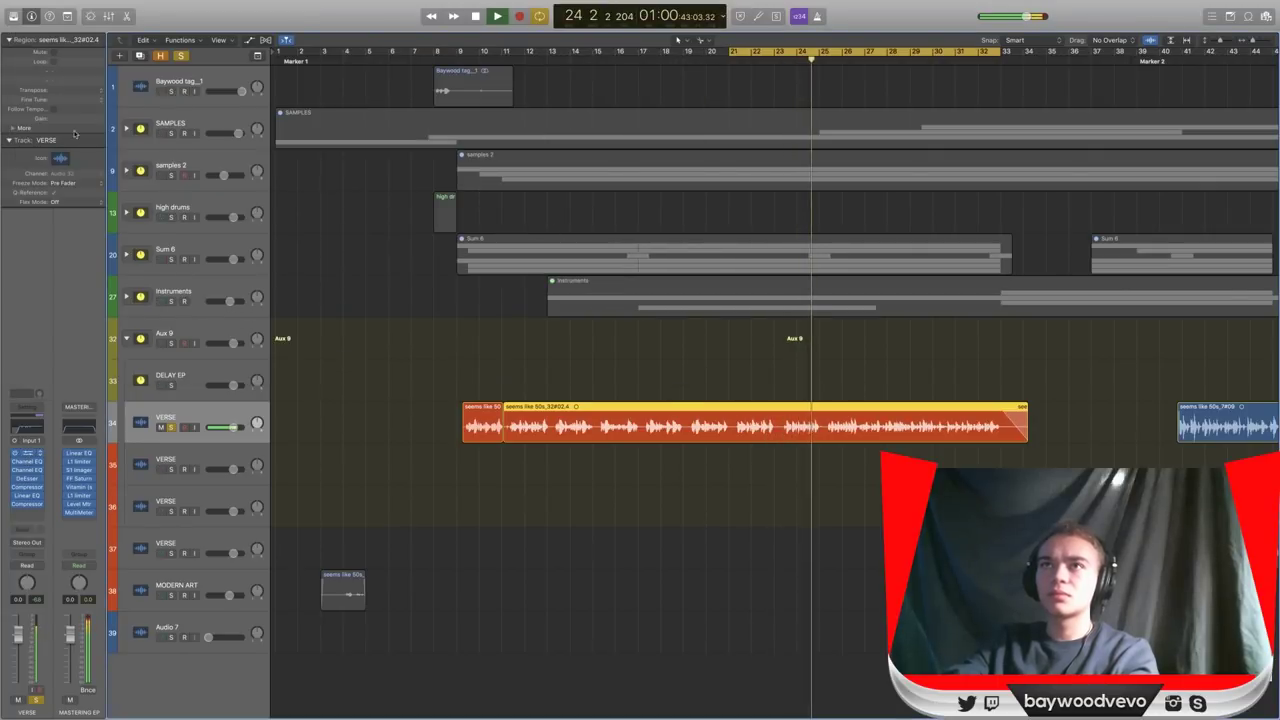
Reopen the verse's Noise Gate, set its threshold to -60 dB, and close its window.
{"action": "left_click", "coordinate": [27, 453]}
{"action": "left_click_drag", "start_coordinate": [43, 122], "coordinate": [43, 127]}
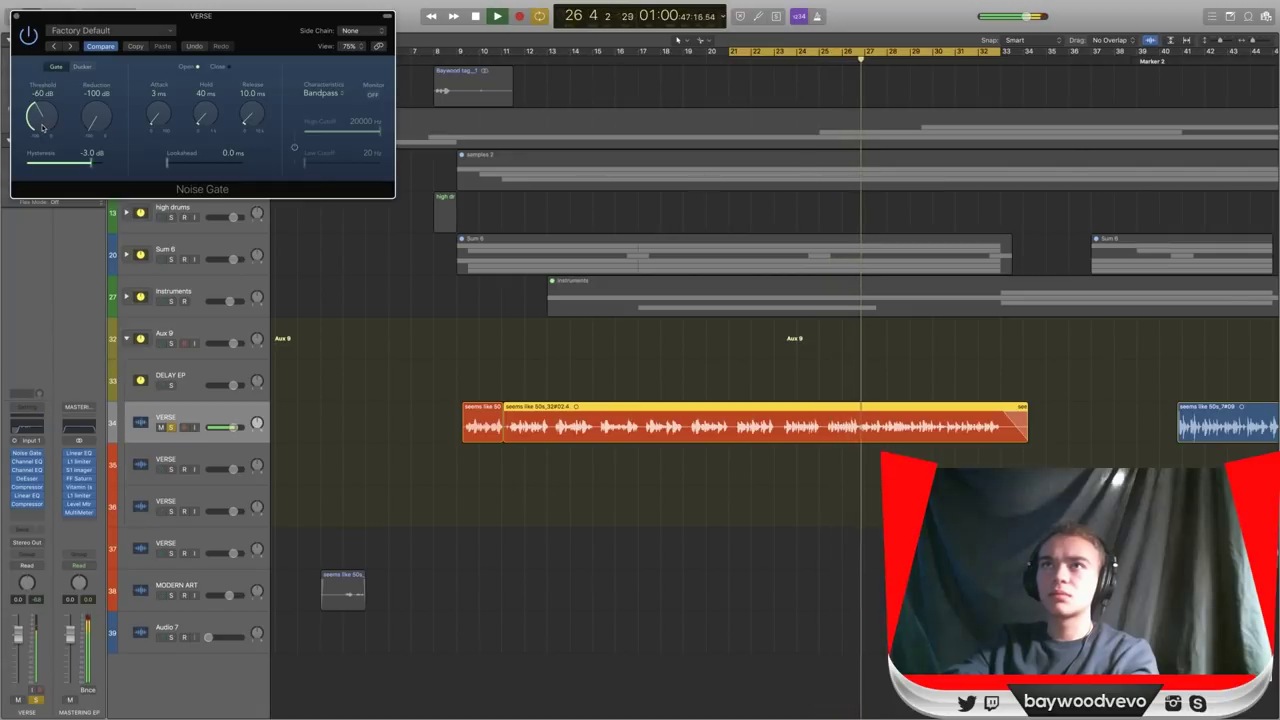
{"action": "left_click", "coordinate": [16, 18]}
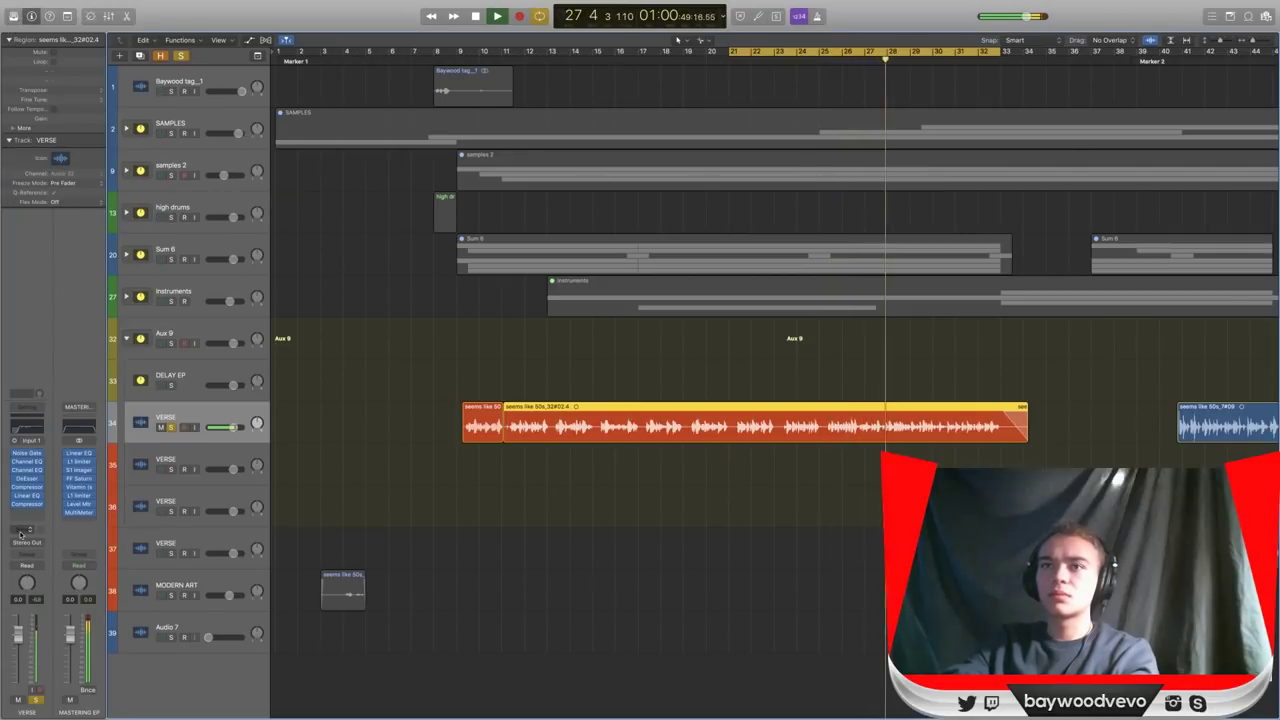
Check the first Channel EQ's curve on the soloed verse and listen to the verse in the full mix with solo off.
{"action": "left_click", "coordinate": [27, 461]}
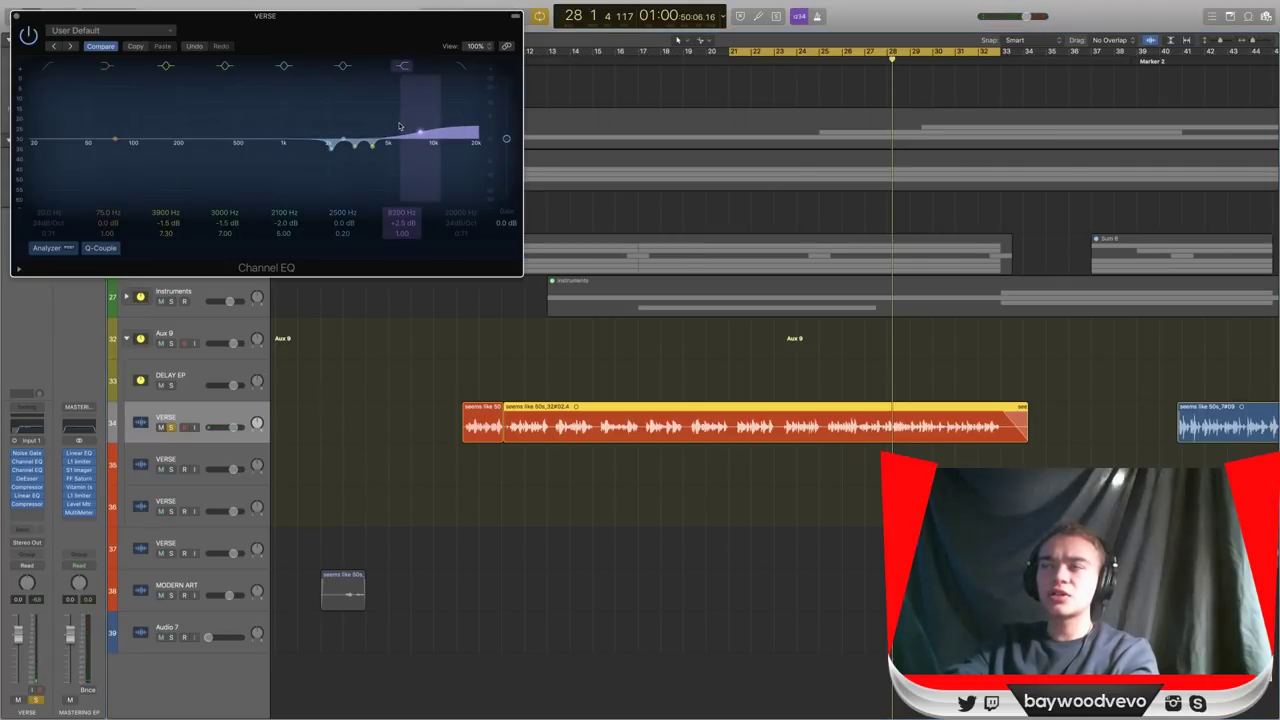
{"action": "key", "text": "space"}
{"action": "left_click_drag", "start_coordinate": [316, 55], "coordinate": [486, 115]}
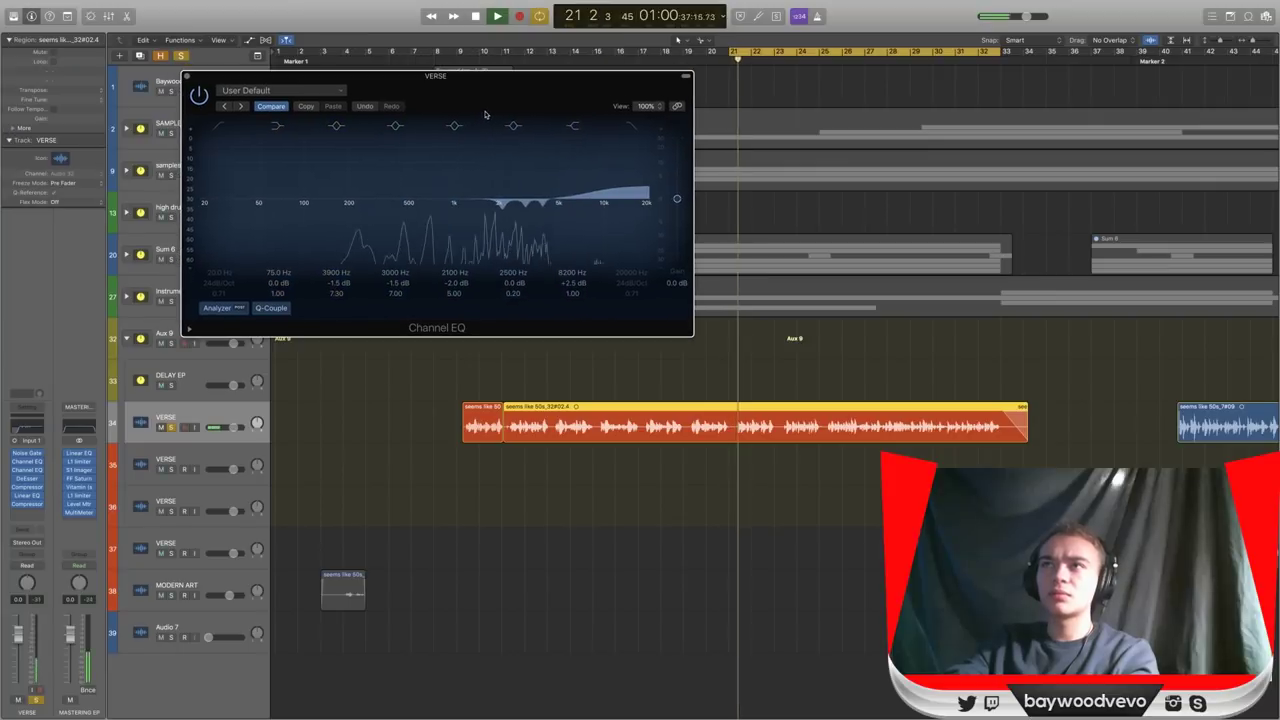
{"action": "left_click", "coordinate": [186, 77]}
{"action": "left_click", "coordinate": [181, 55]}
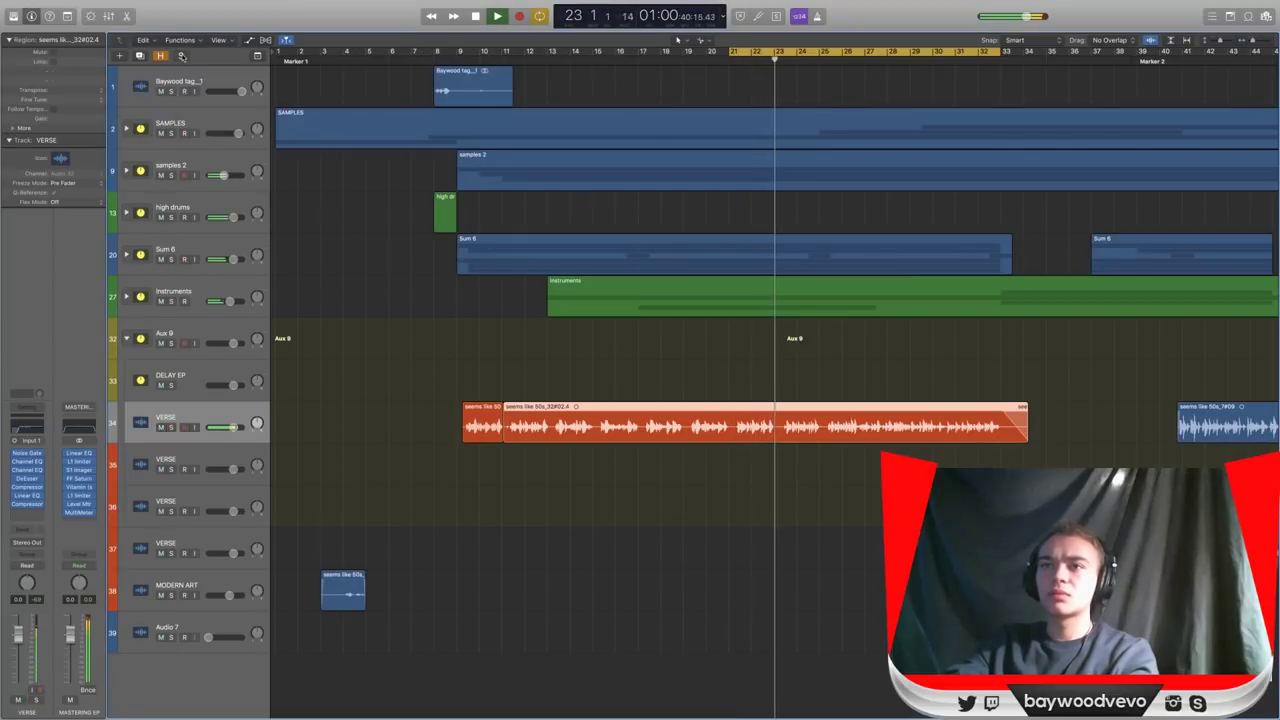
{"action": "key", "text": "space"}
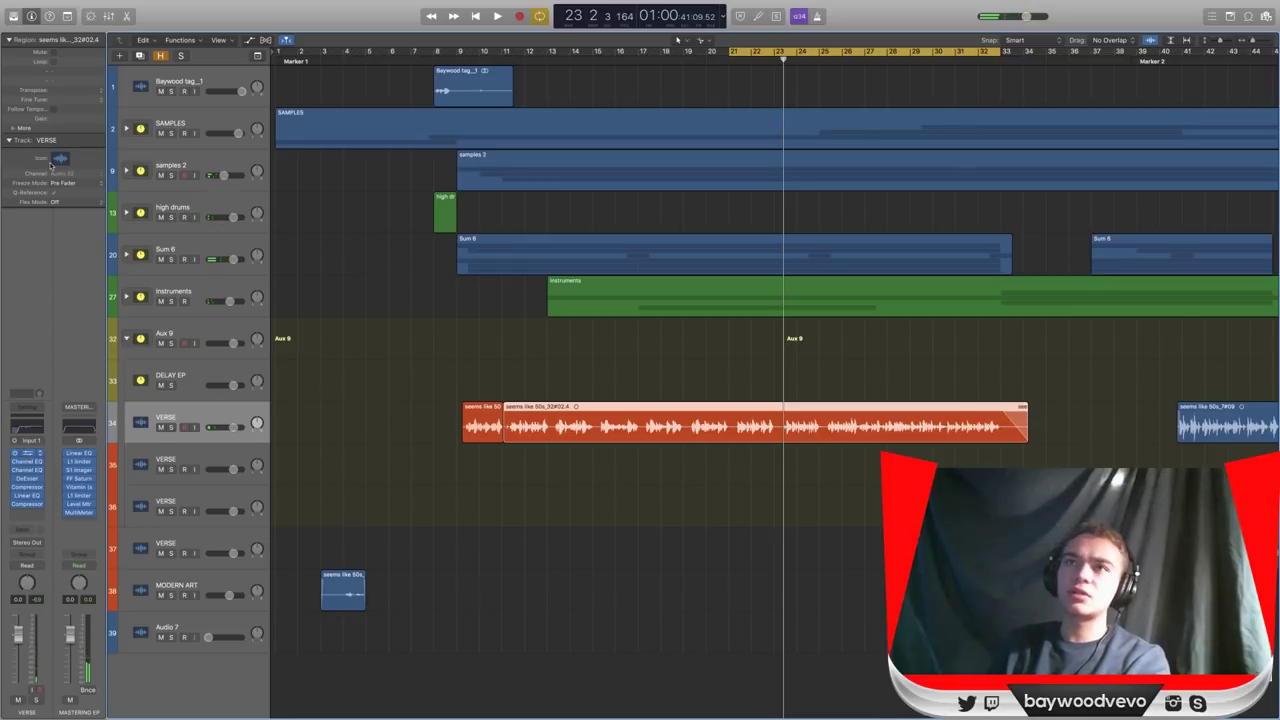
Solo the lead verse again and play it with the Noise Gate open and its window moved clear of the corner.
{"action": "key", "text": "s"}
{"action": "left_click_drag", "start_coordinate": [183, 17], "coordinate": [303, 80]}
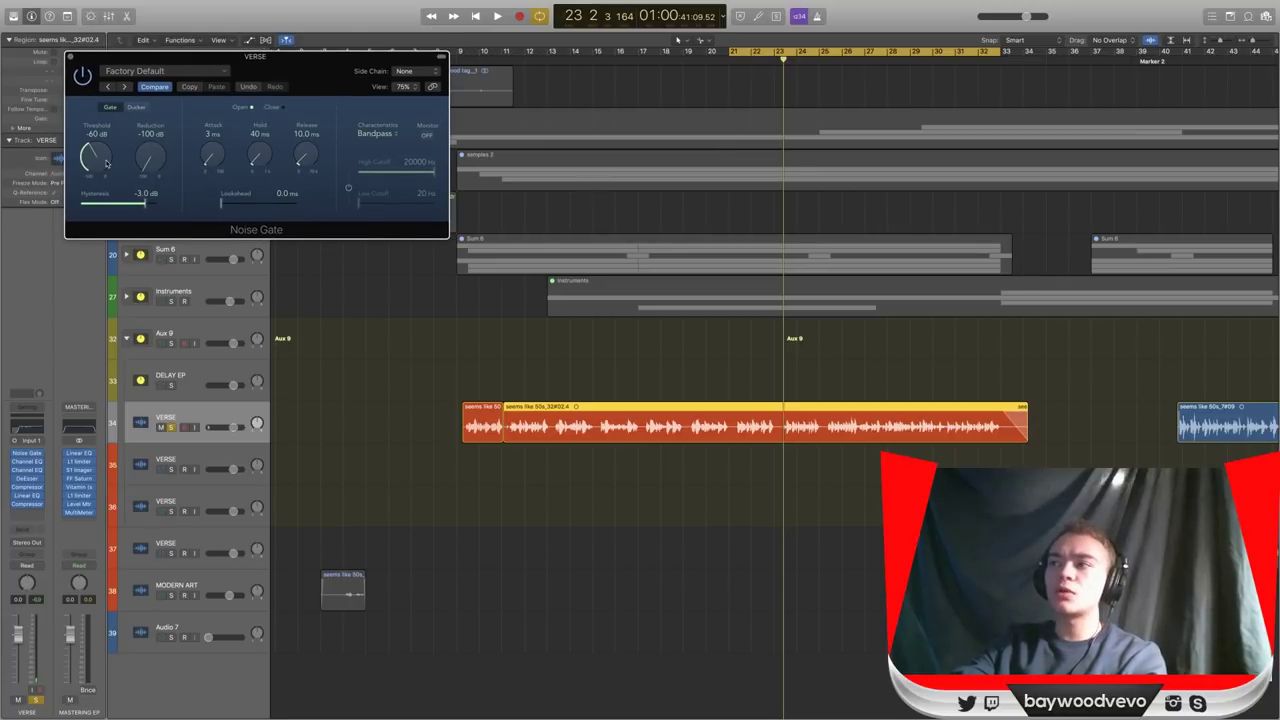
{"action": "key", "text": "space"}
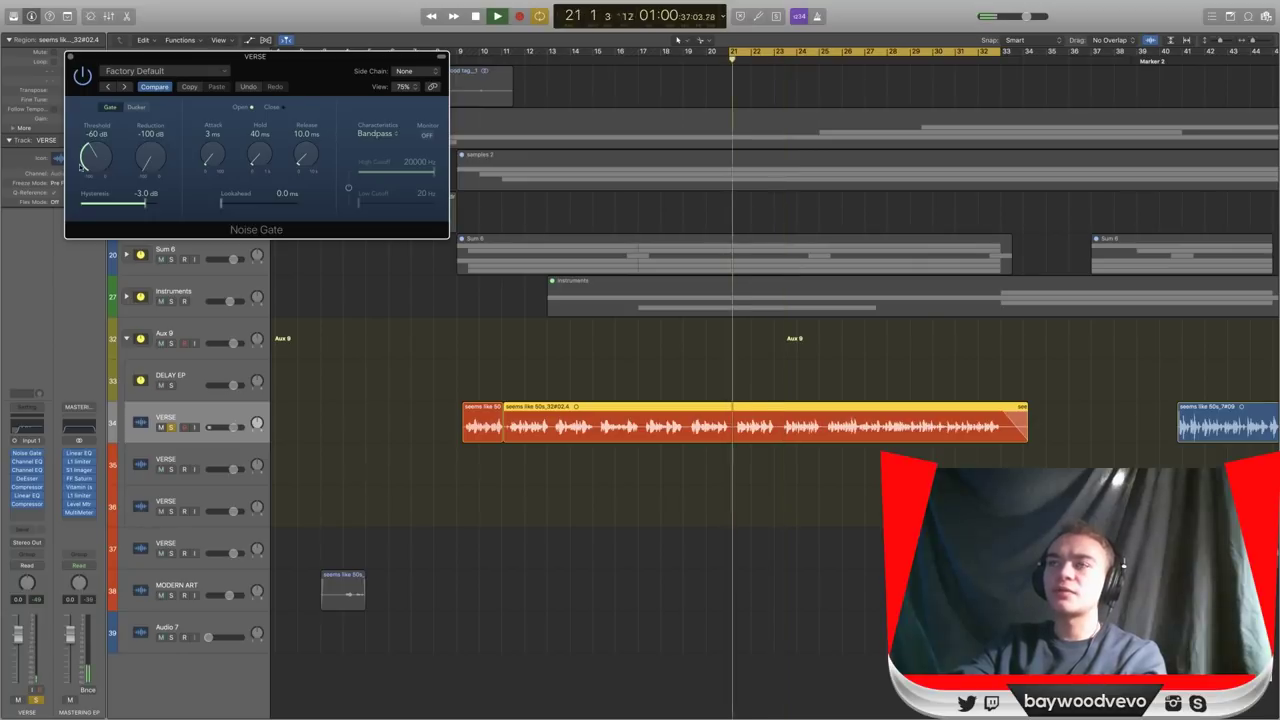
Audition the verse vocal with the Noise Gate threshold at -60 dB, and close the gate's window.
{"action": "left_click_drag", "start_coordinate": [100, 161], "coordinate": [92, 138]}
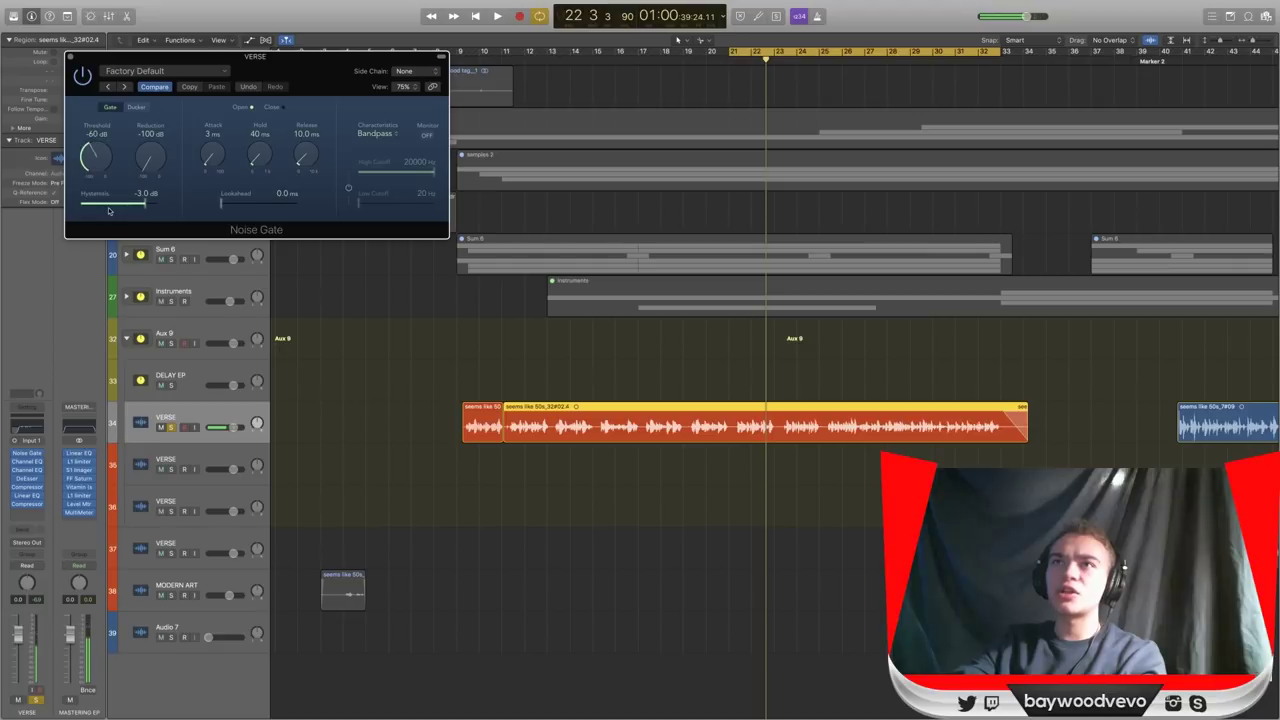
{"action": "key", "text": "space"}
{"action": "left_click_drag", "start_coordinate": [90, 158], "coordinate": [90, 157]}
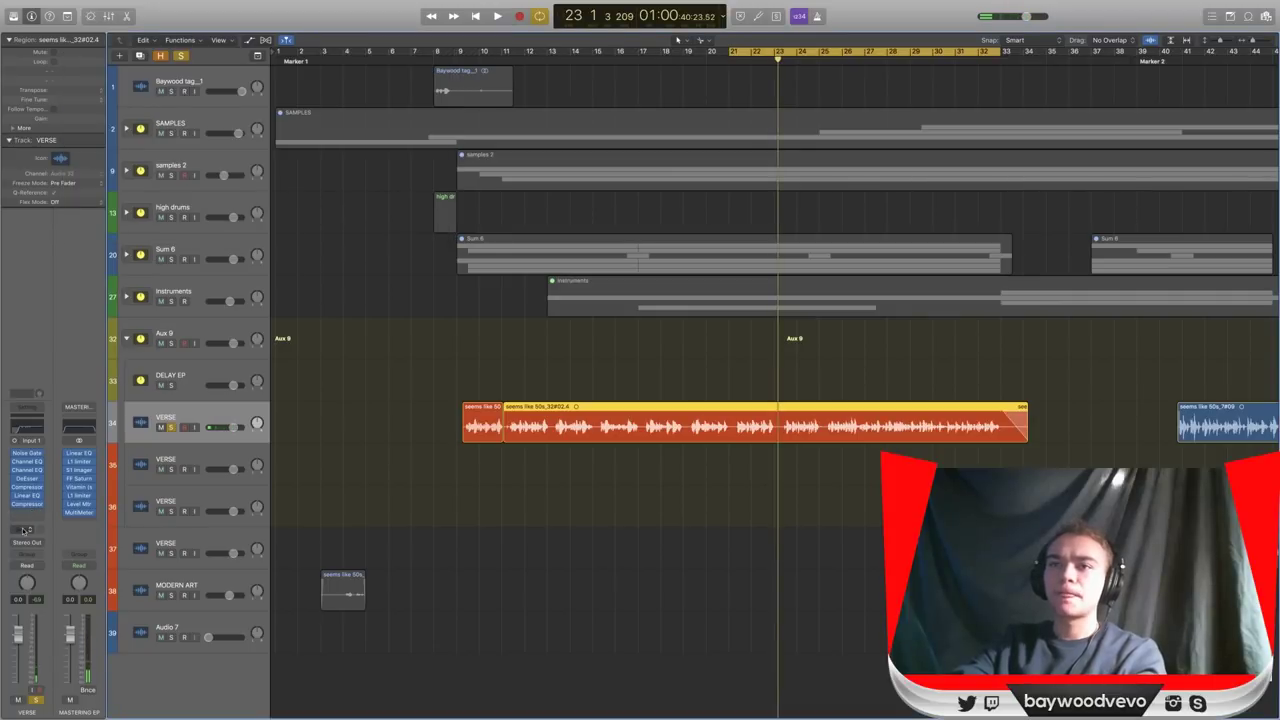
Add a send from the VERSE channel to Bus 13.
{"action": "left_click", "coordinate": [27, 528]}
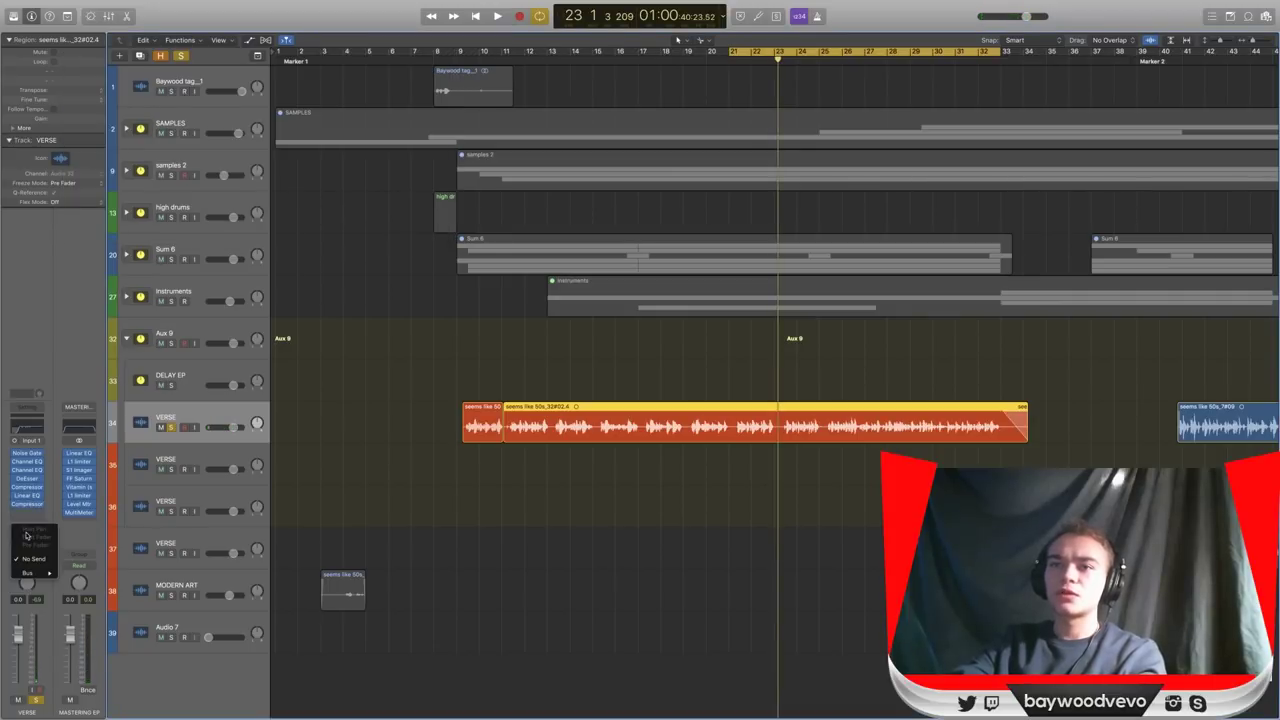
{"action": "mouse_move", "coordinate": [42, 573]}
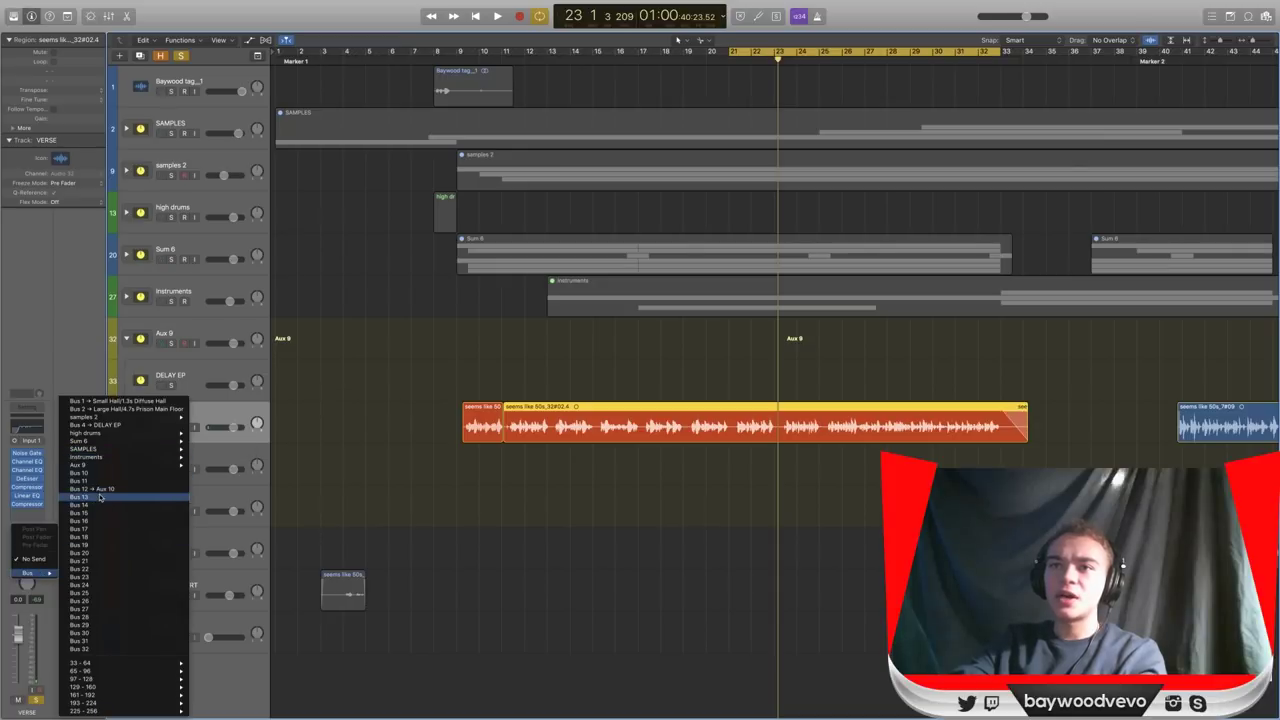
{"action": "left_click", "coordinate": [100, 497]}
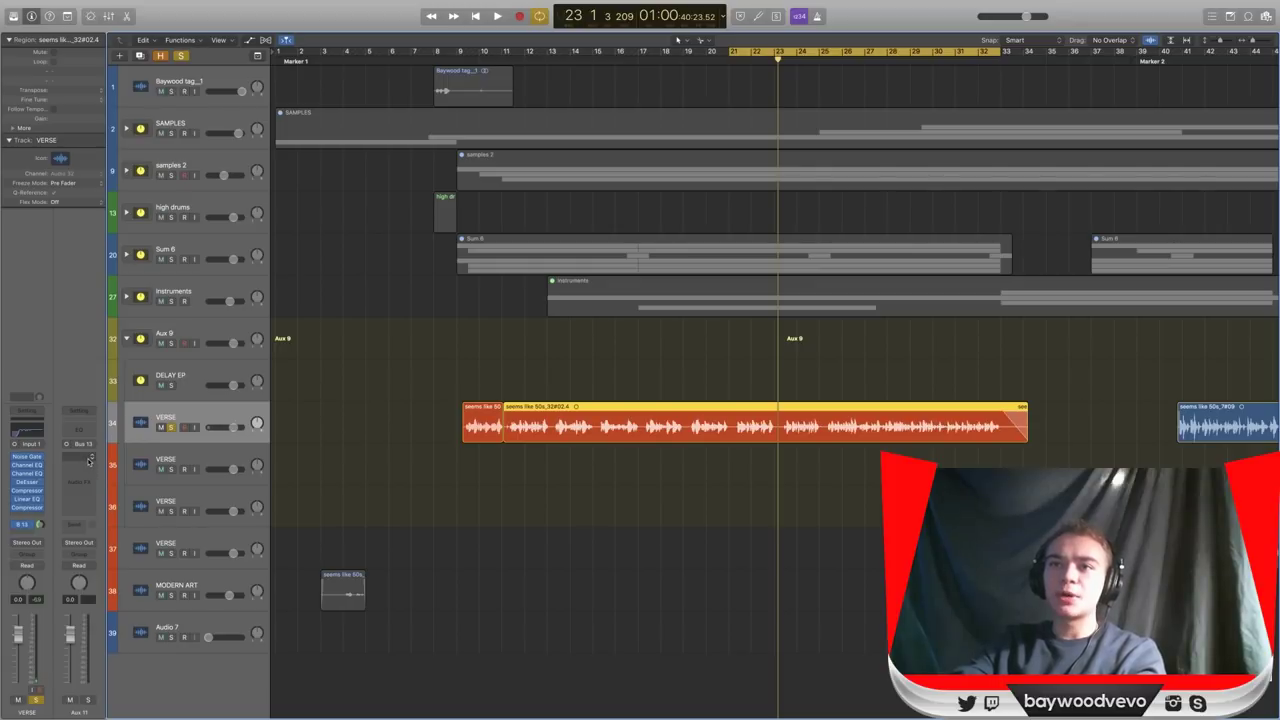
Insert a Mono->Stereo ChromaVerb reverb on the Bus 13 aux channel.
{"action": "left_click", "coordinate": [90, 460]}
{"action": "mouse_move", "coordinate": [100, 601]}
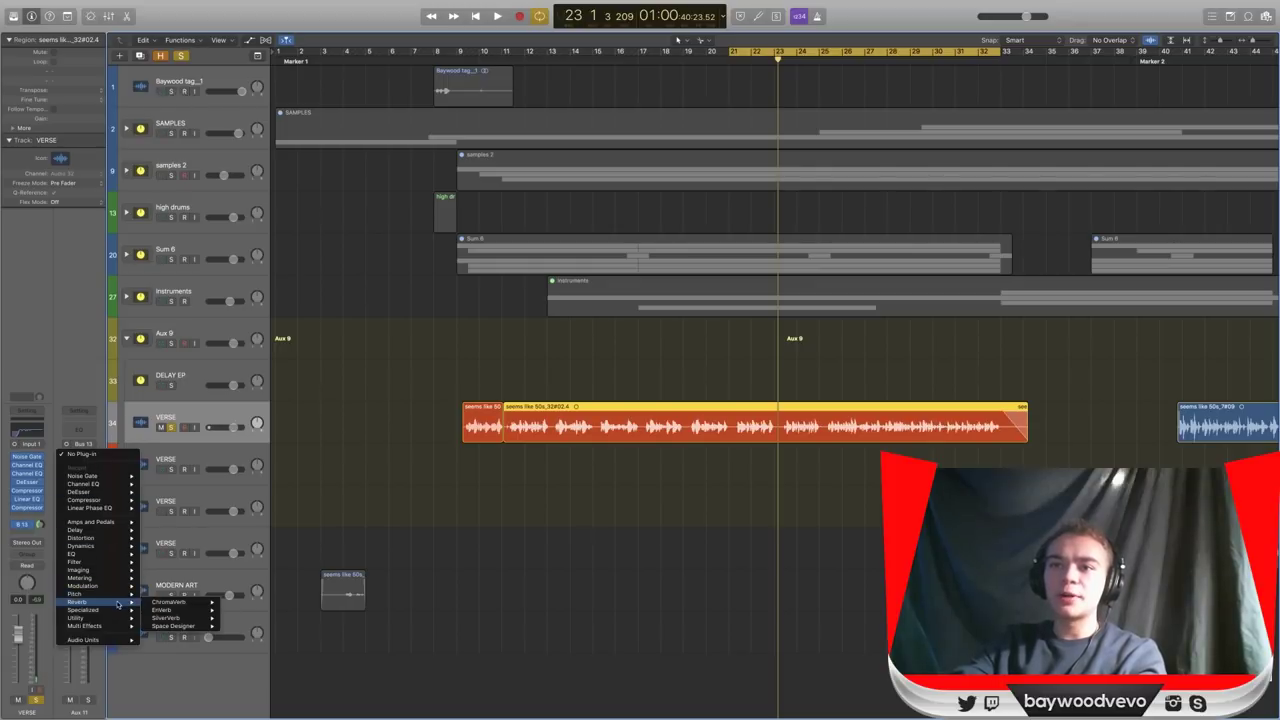
{"action": "mouse_move", "coordinate": [189, 604]}
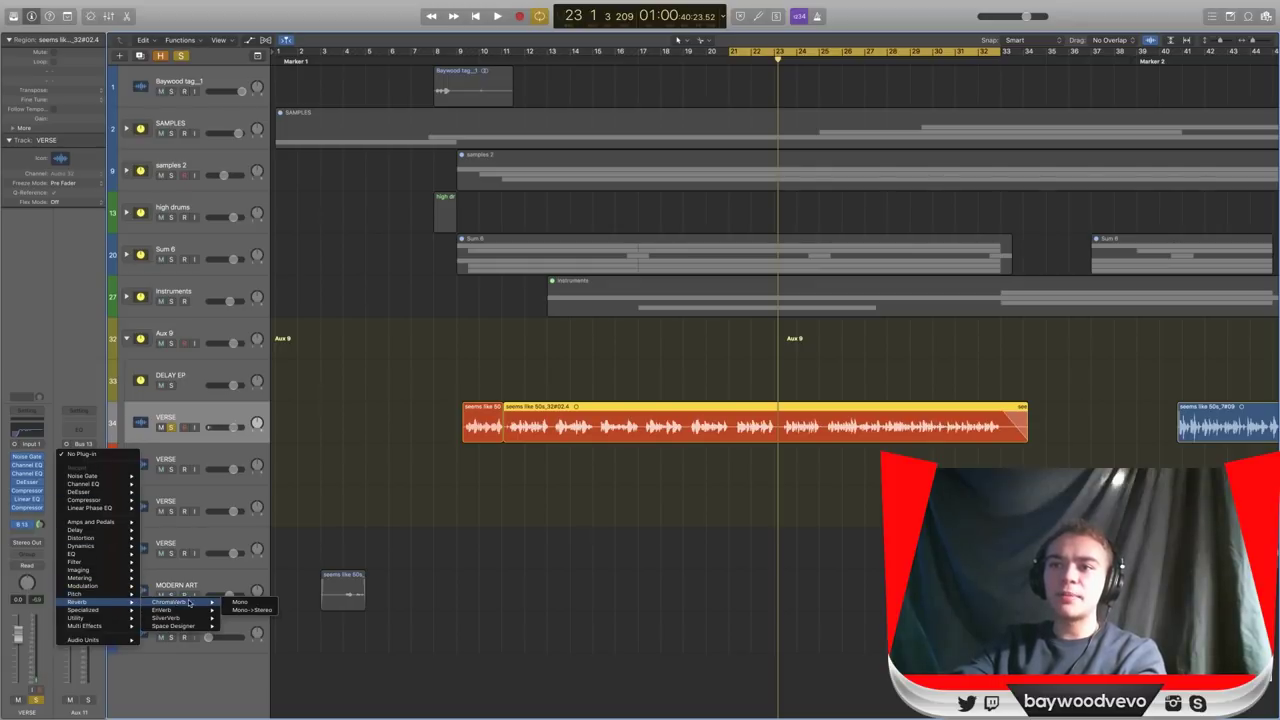
{"action": "left_click", "coordinate": [240, 610]}
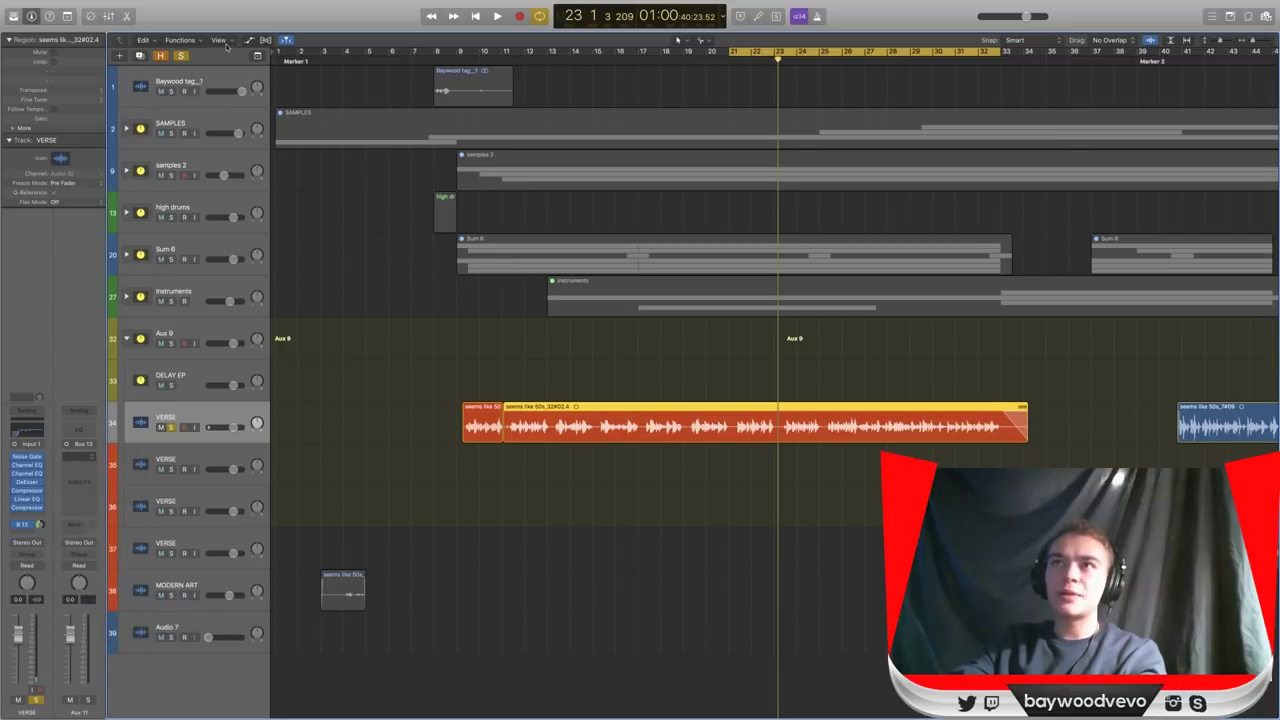
{"action": "left_click_drag", "start_coordinate": [258, 51], "coordinate": [304, 67]}
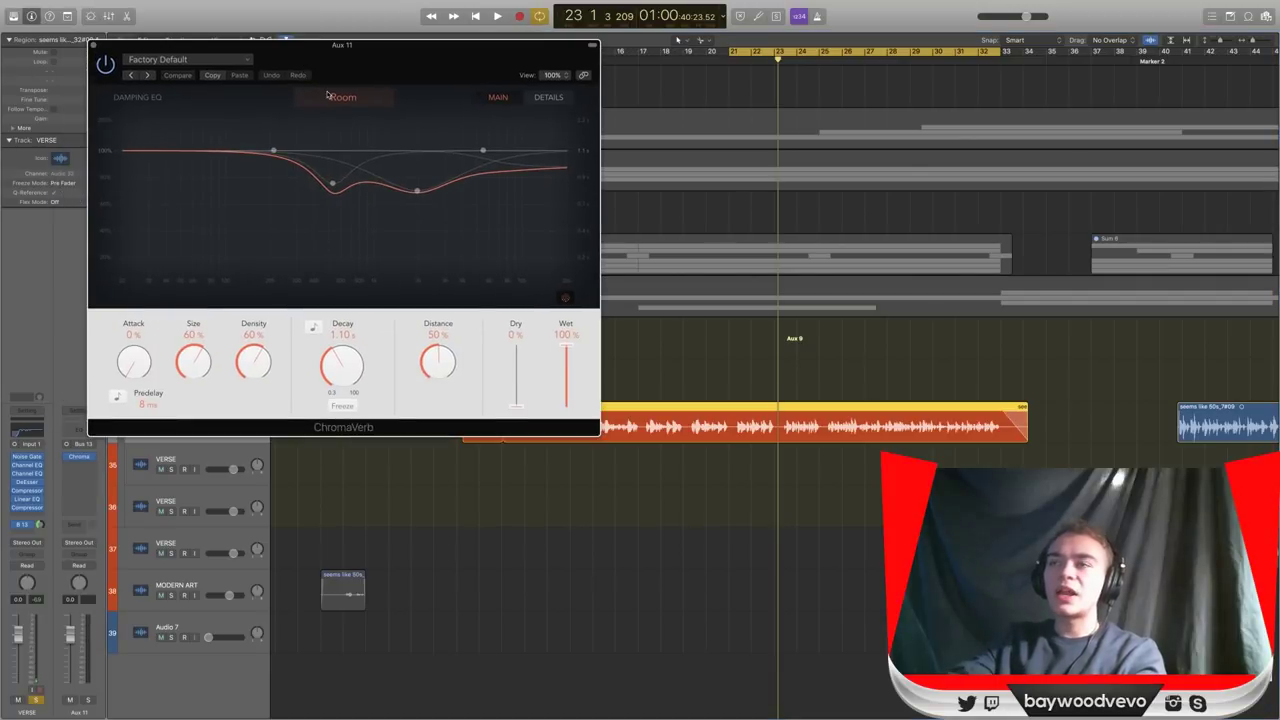
Choose the Airy room type in ChromaVerb and audition the verse vocal.
{"action": "left_click", "coordinate": [340, 97]}
{"action": "left_click", "coordinate": [342, 99]}
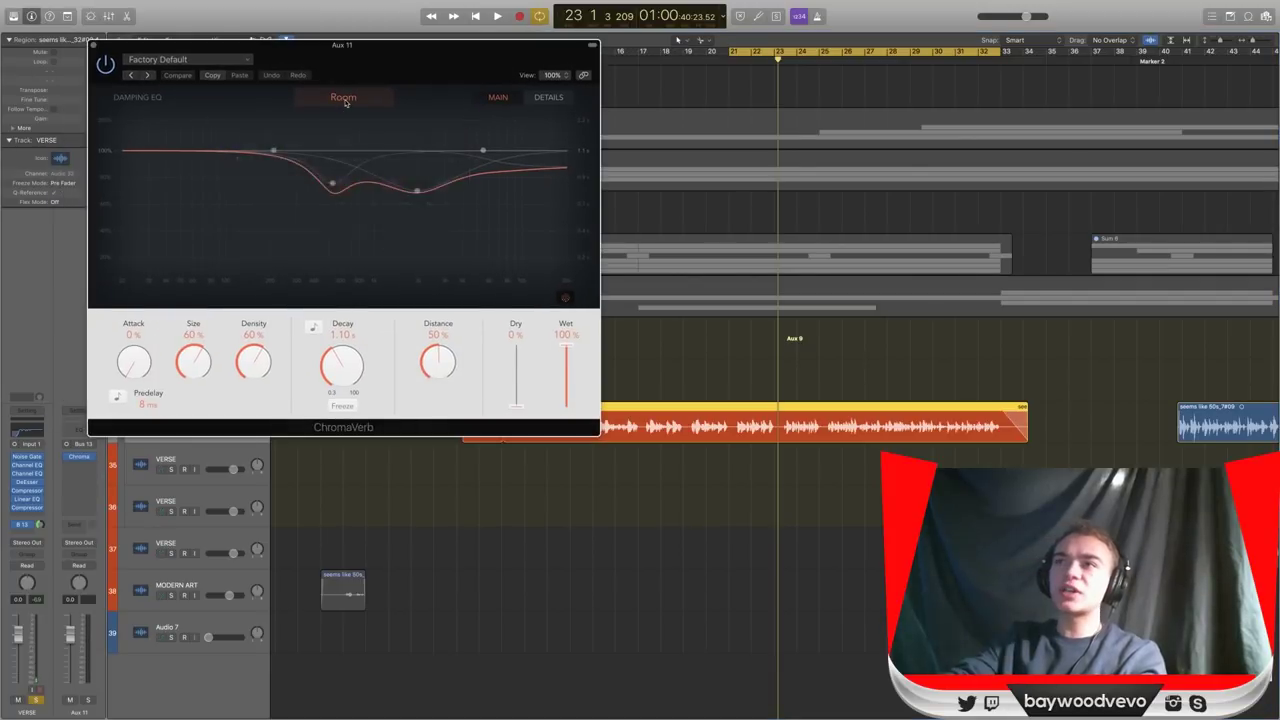
{"action": "left_click", "coordinate": [345, 98]}
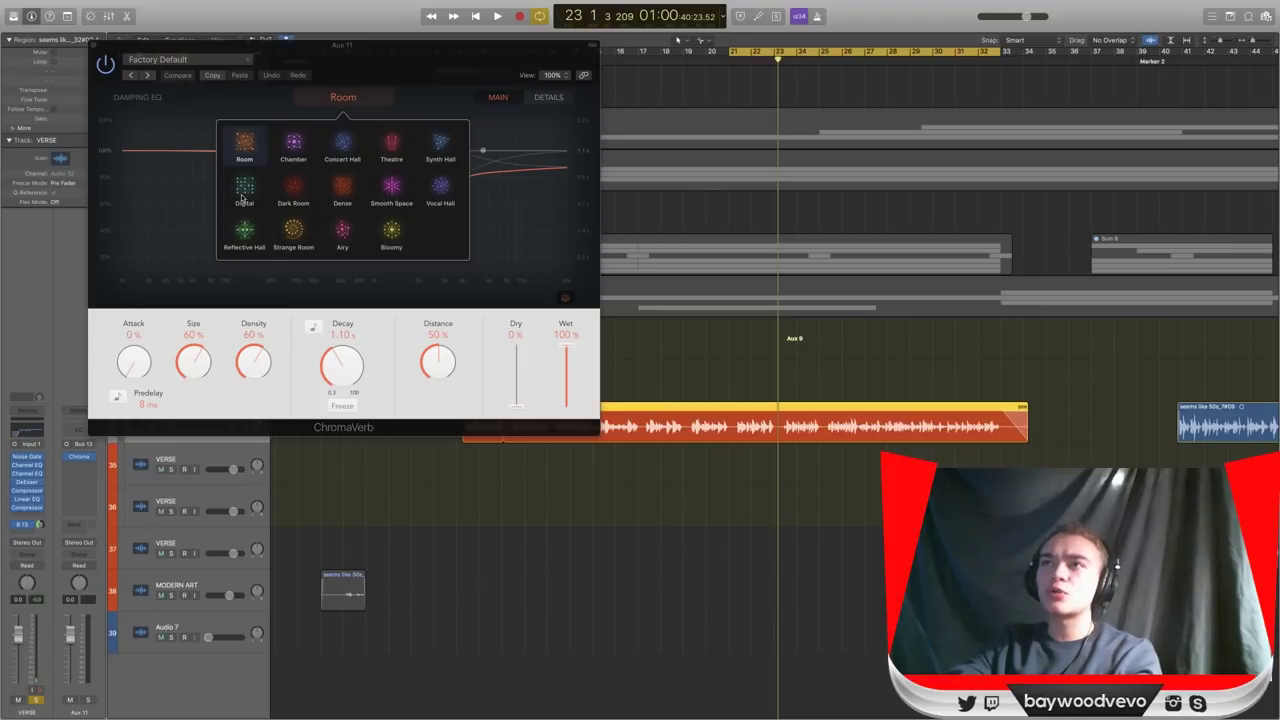
{"action": "left_click", "coordinate": [343, 235]}
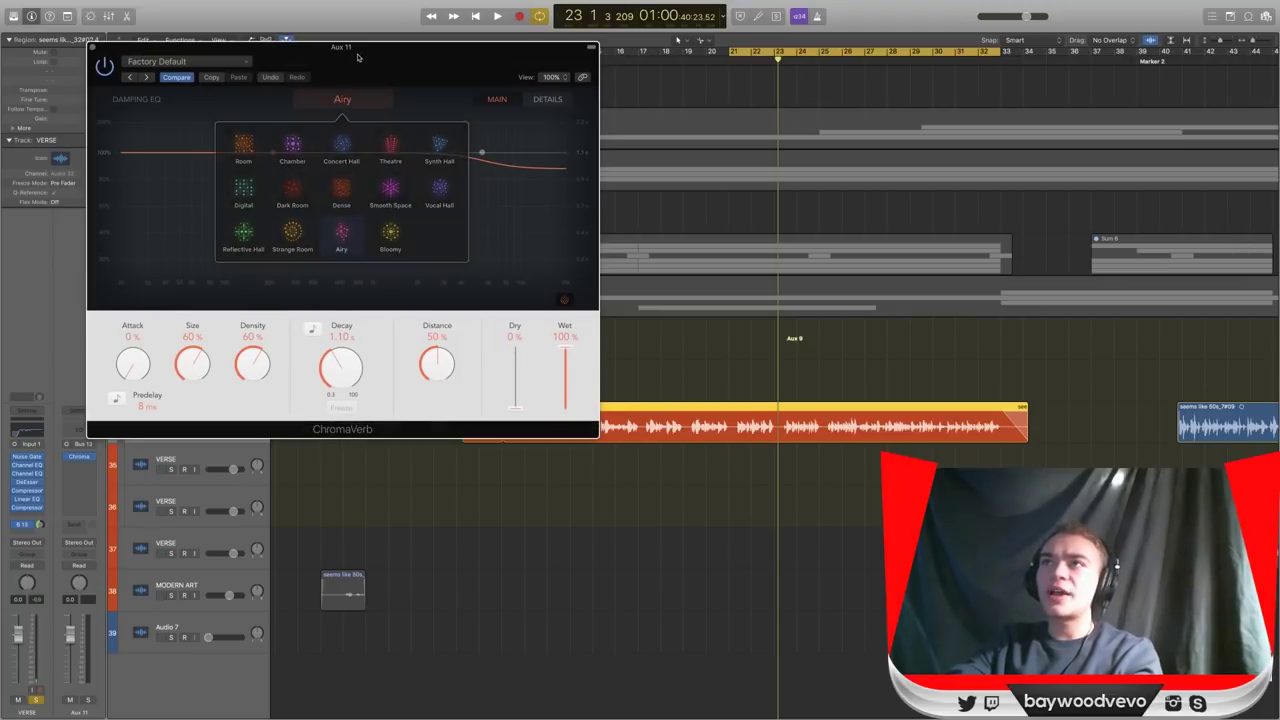
{"action": "key", "text": "space"}
{"action": "left_click_drag", "start_coordinate": [335, 64], "coordinate": [390, 68]}
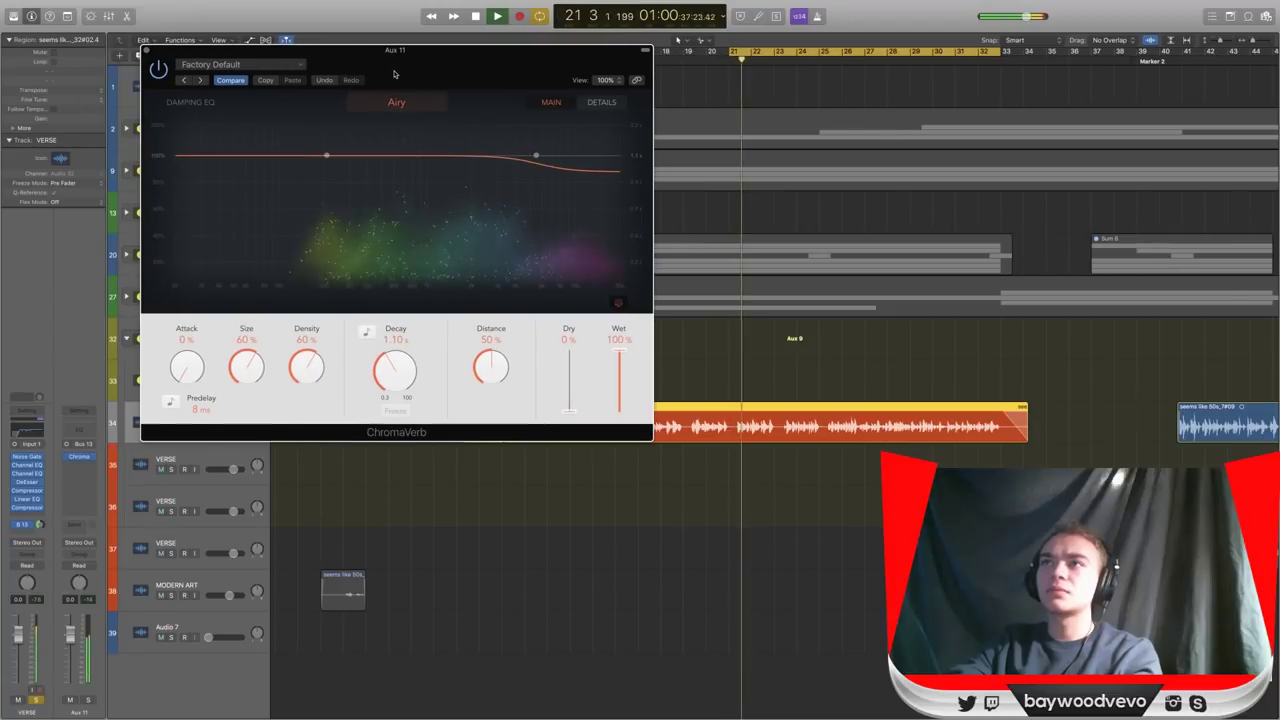
{"action": "key", "text": "space"}
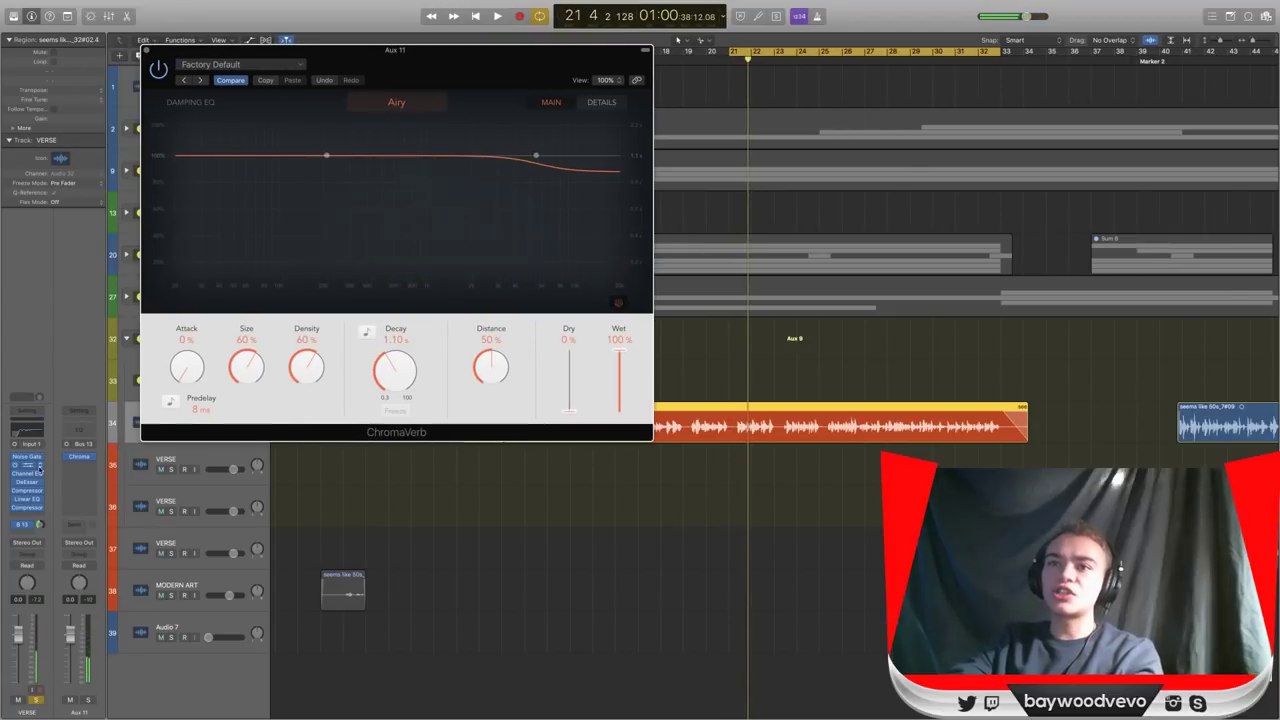
Adjust the verse's Bus 13 send level during playback and change the ChromaVerb room type to Vocal Hall.
{"action": "left_click", "coordinate": [39, 525]}
{"action": "key", "text": "space"}
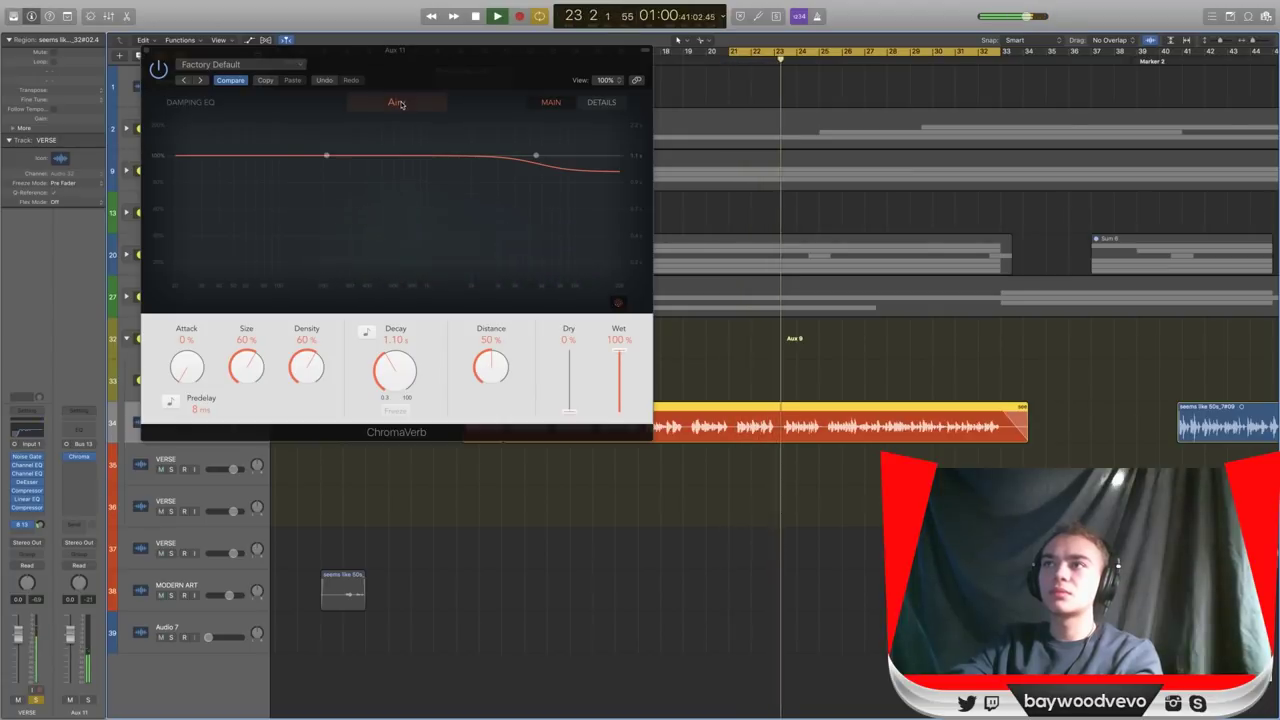
{"action": "left_click", "coordinate": [398, 104]}
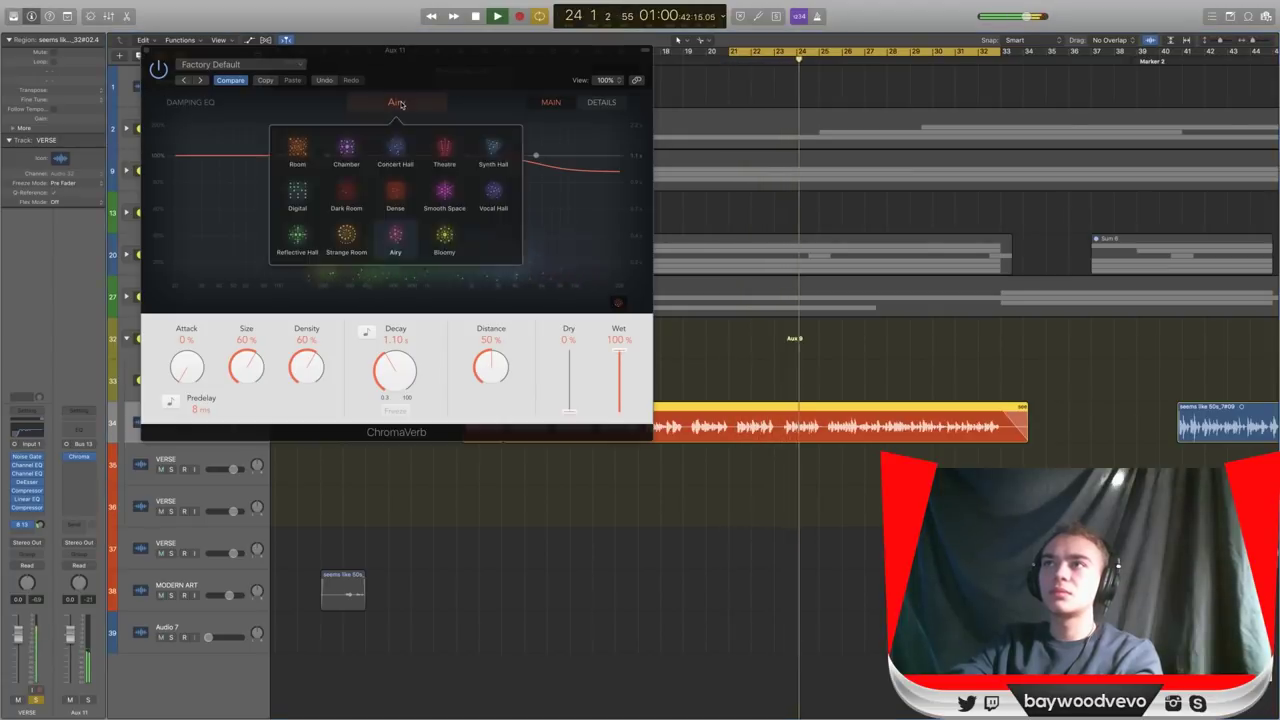
{"action": "left_click", "coordinate": [493, 193]}
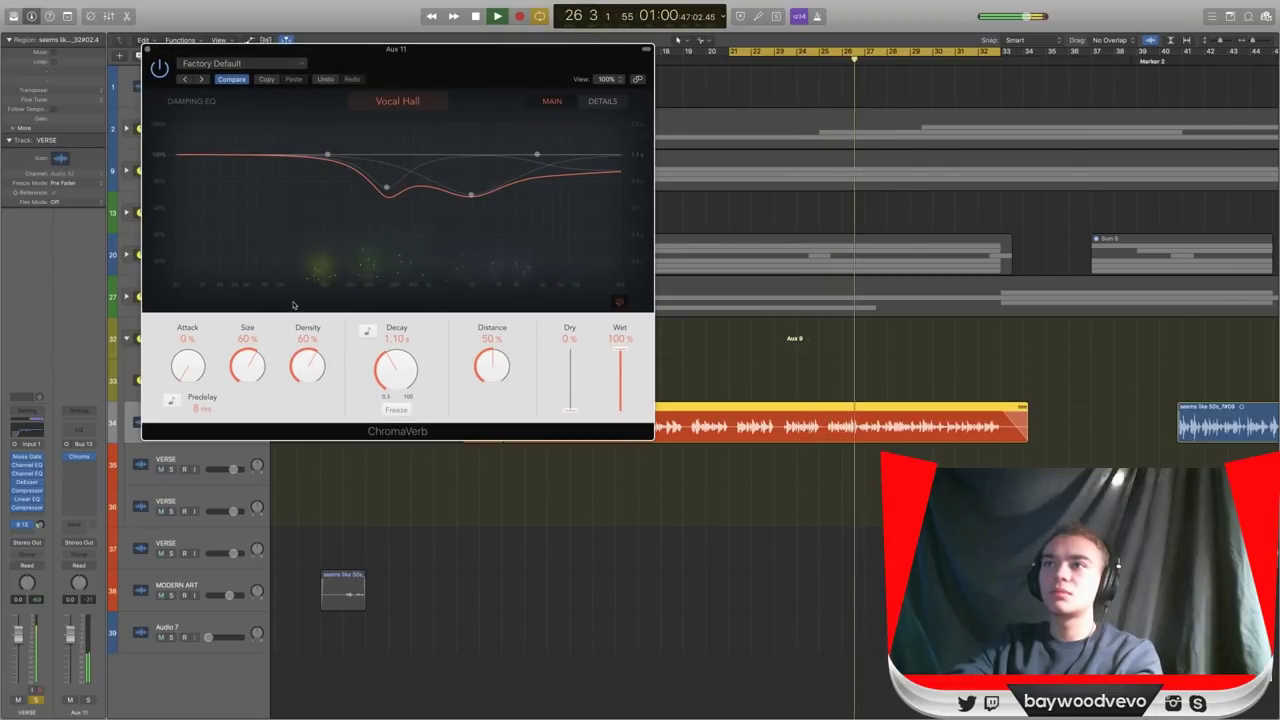
Reduce ChromaVerb's Size to 13% while auditioning the verse vocal.
{"action": "key", "text": "space"}
{"action": "left_click_drag", "start_coordinate": [242, 365], "coordinate": [242, 368]}
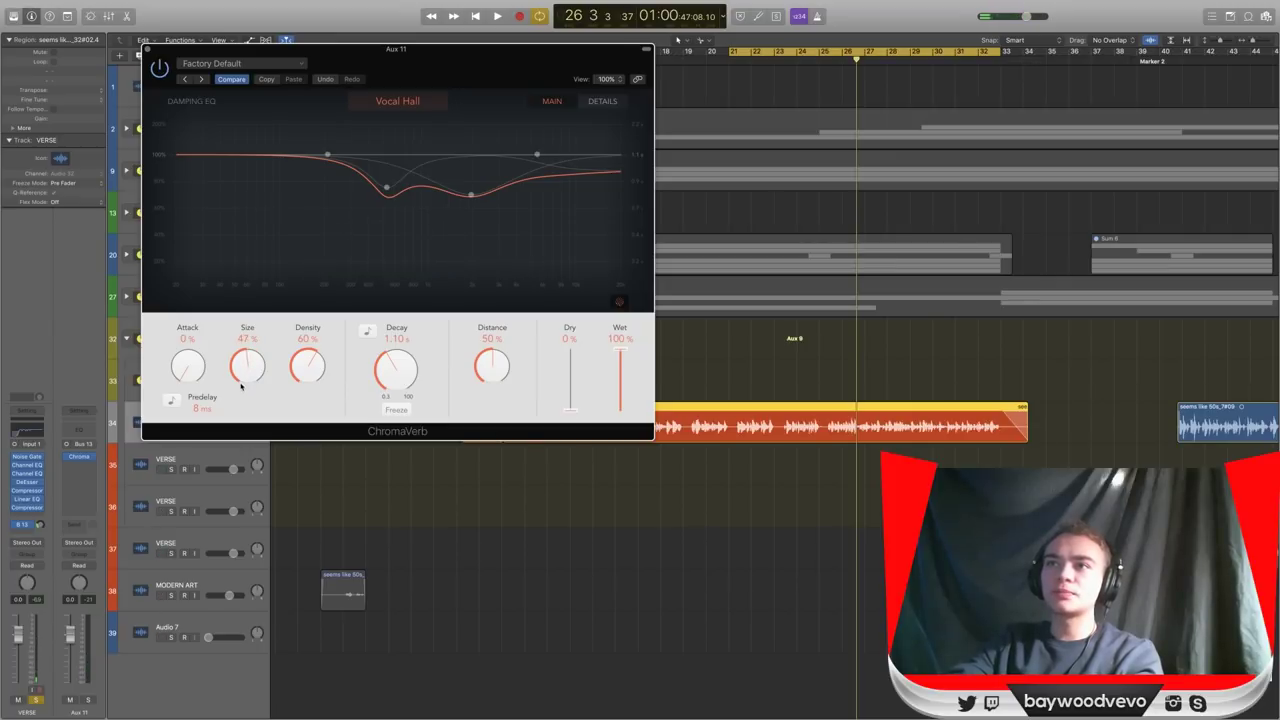
{"action": "left_click_drag", "start_coordinate": [242, 370], "coordinate": [241, 389]}
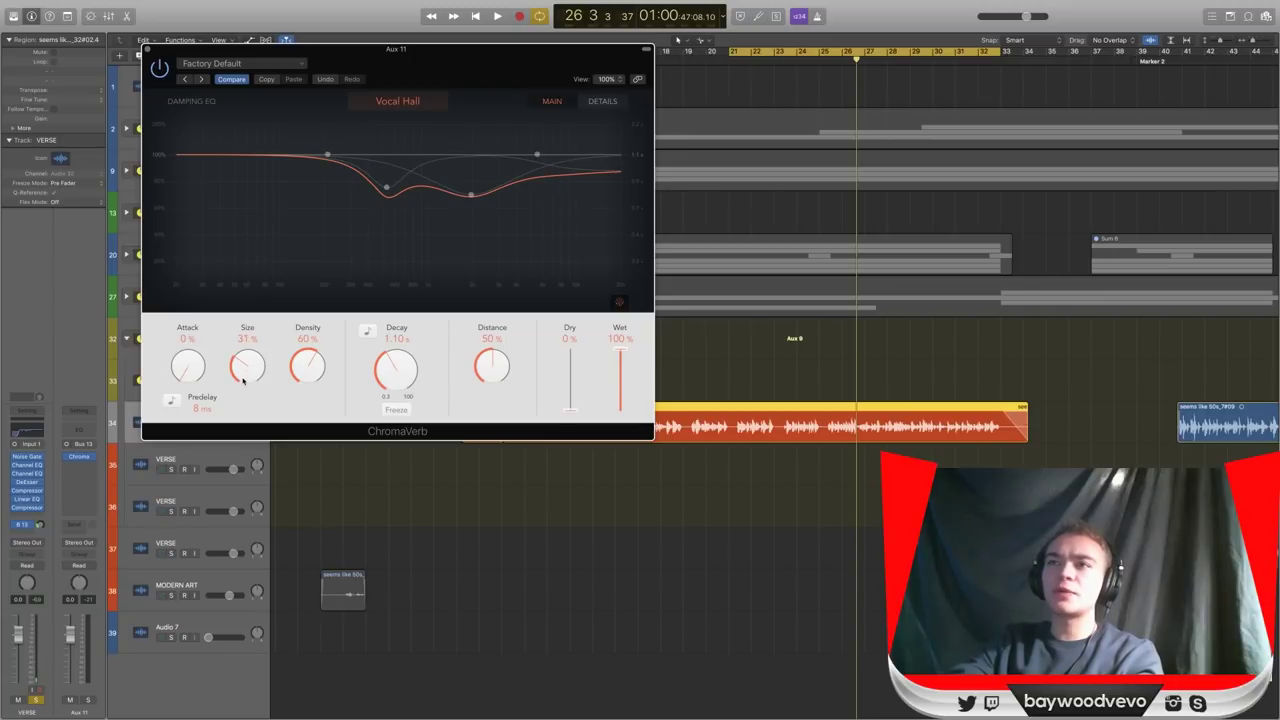
{"action": "key", "text": "space"}
{"action": "mouse_move", "coordinate": [242, 380]}
{"action": "left_mouse_down"}
{"action": "mouse_move", "coordinate": [242, 410]}
{"action": "mouse_move", "coordinate": [225, 250]}
{"action": "mouse_move", "coordinate": [248, 396]}
{"action": "mouse_move", "coordinate": [248, 385]}
{"action": "left_mouse_up"}
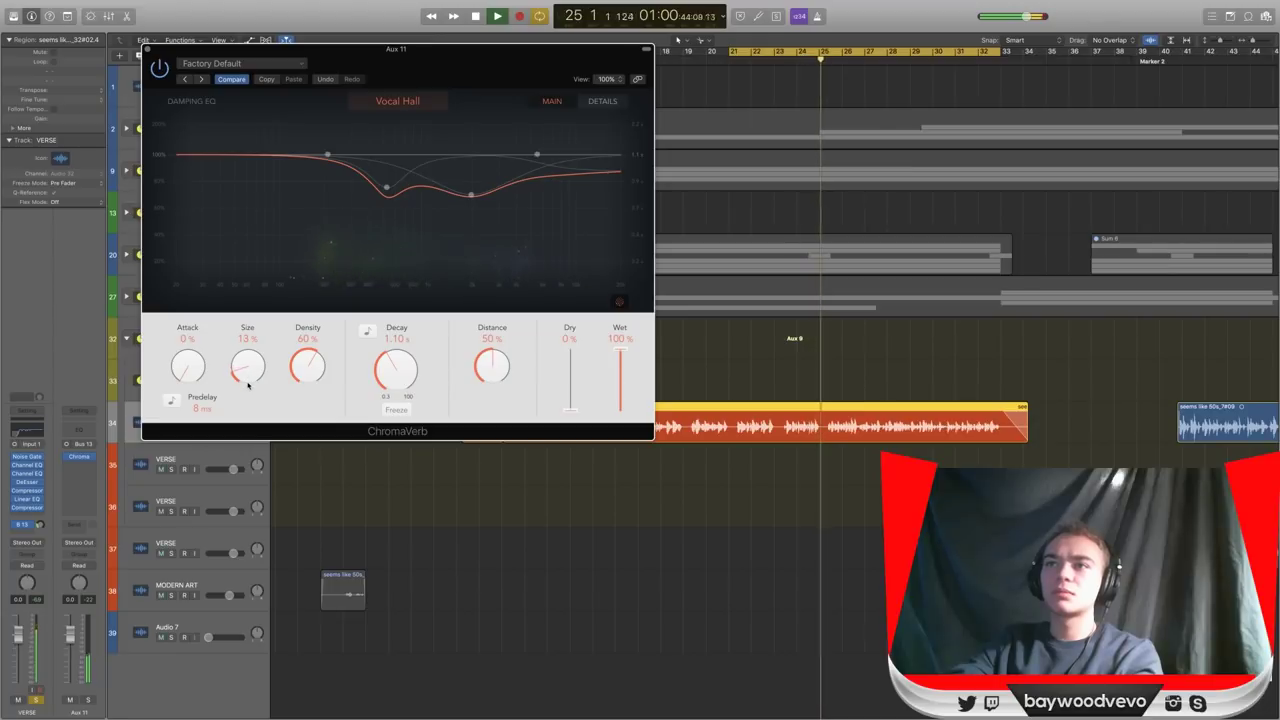
Try different ChromaVerb Distance amounts against the playing vocal, settle on 24%, and close the reverb window.
{"action": "left_click_drag", "start_coordinate": [492, 366], "coordinate": [489, 423]}
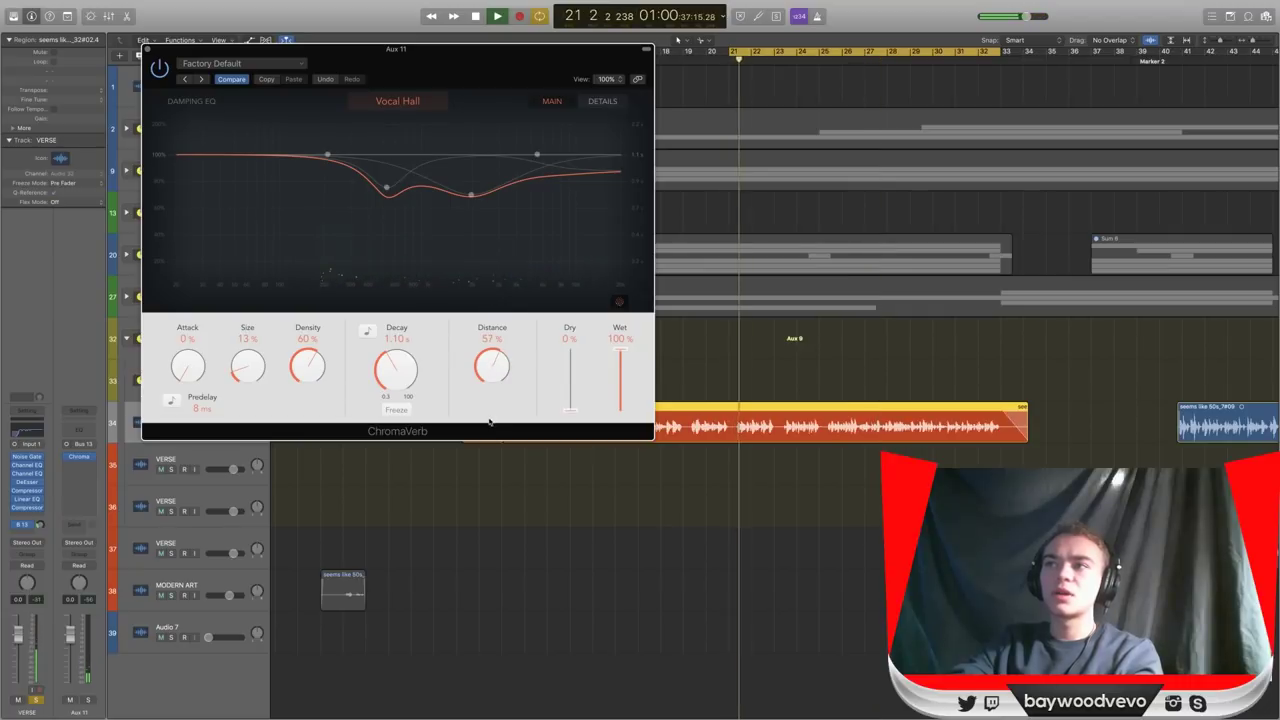
{"action": "key", "text": "space"}
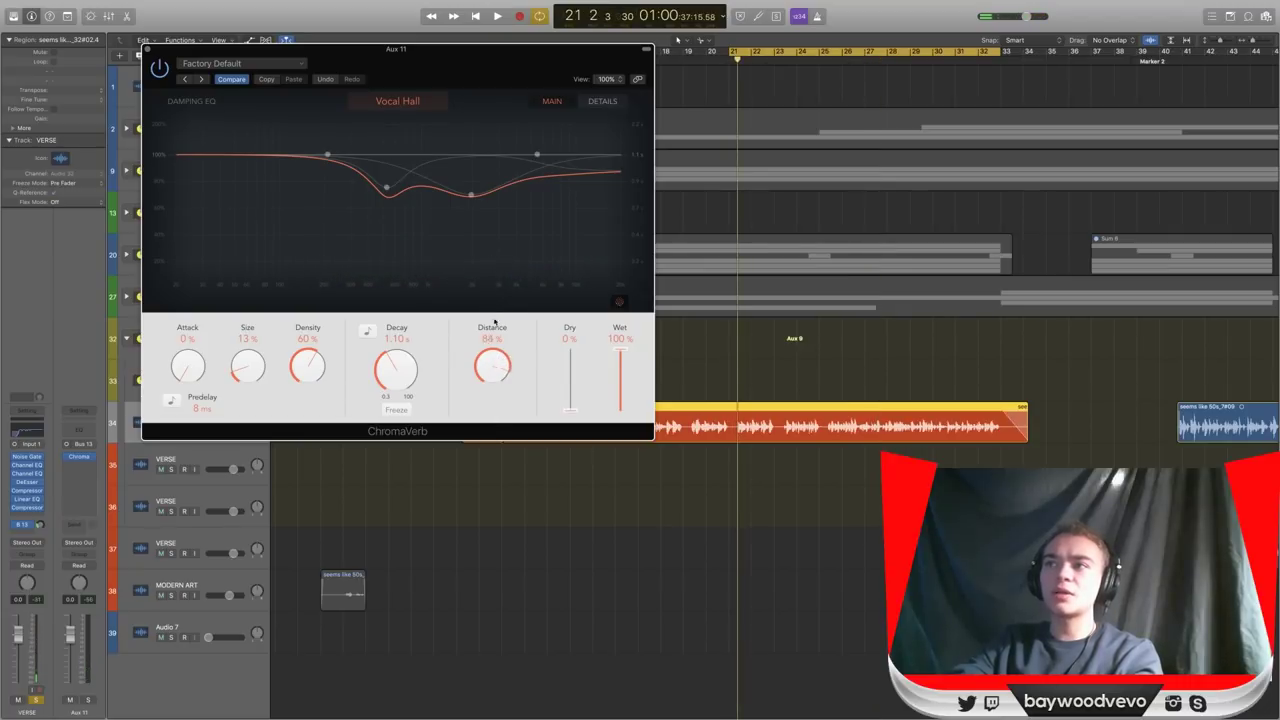
{"action": "key", "text": "space"}
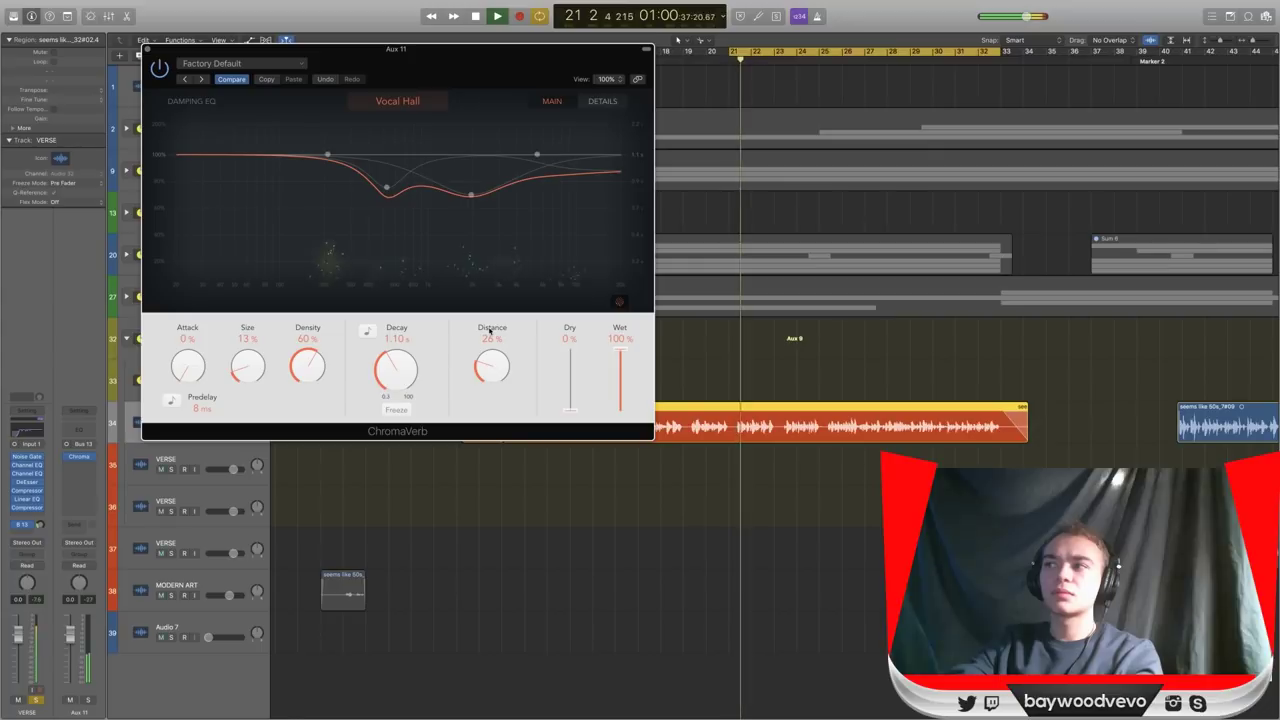
{"action": "left_click_drag", "start_coordinate": [486, 382], "coordinate": [483, 266]}
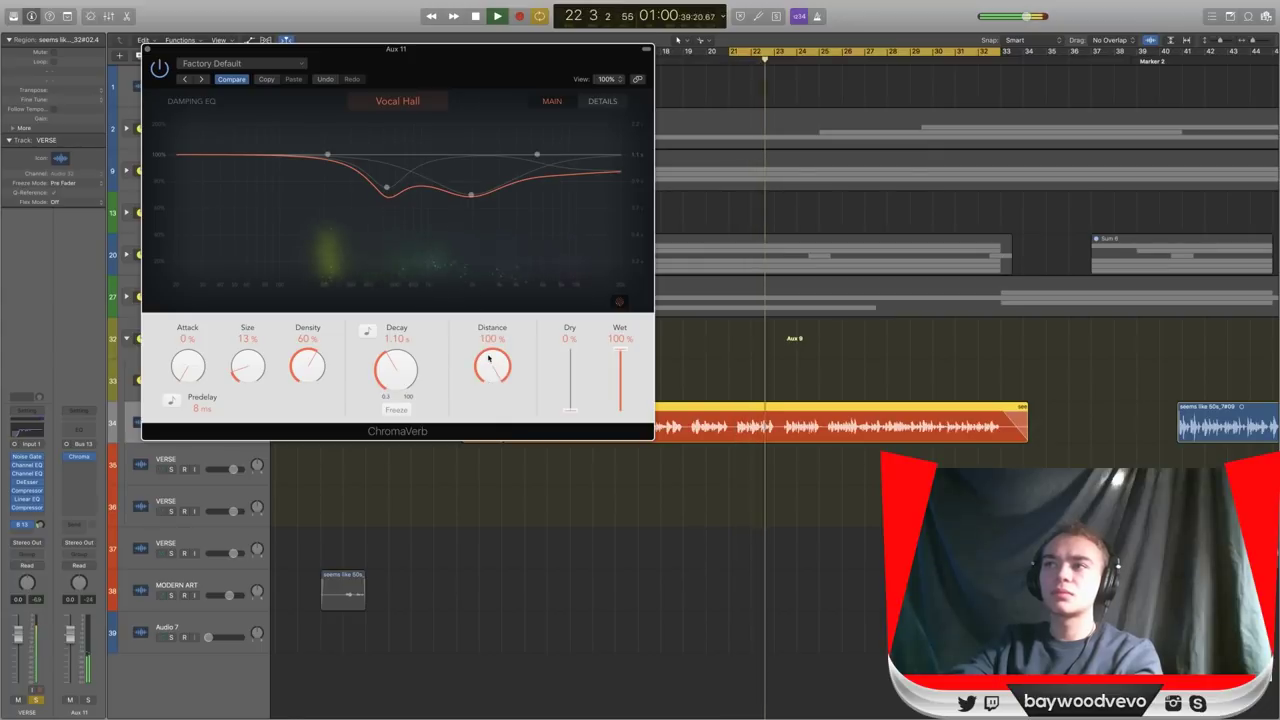
{"action": "left_click_drag", "start_coordinate": [489, 376], "coordinate": [503, 504]}
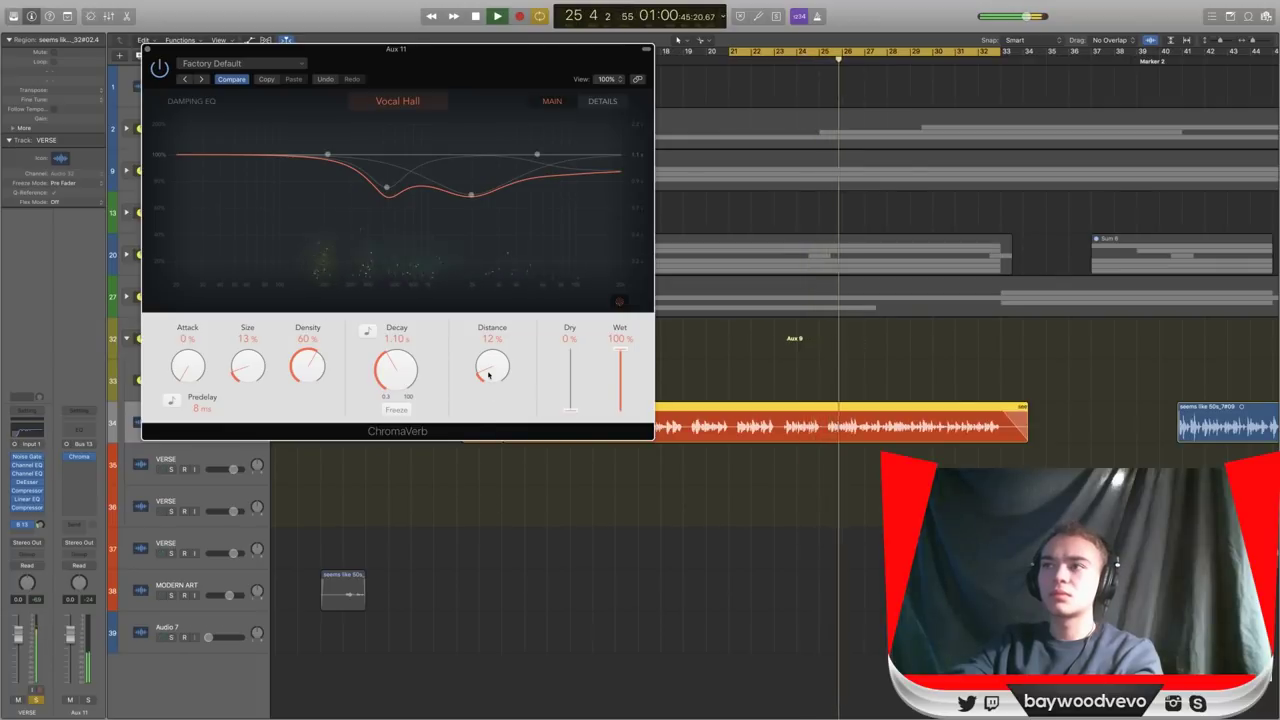
{"action": "left_click_drag", "start_coordinate": [489, 375], "coordinate": [489, 222]}
{"action": "key", "text": "space"}
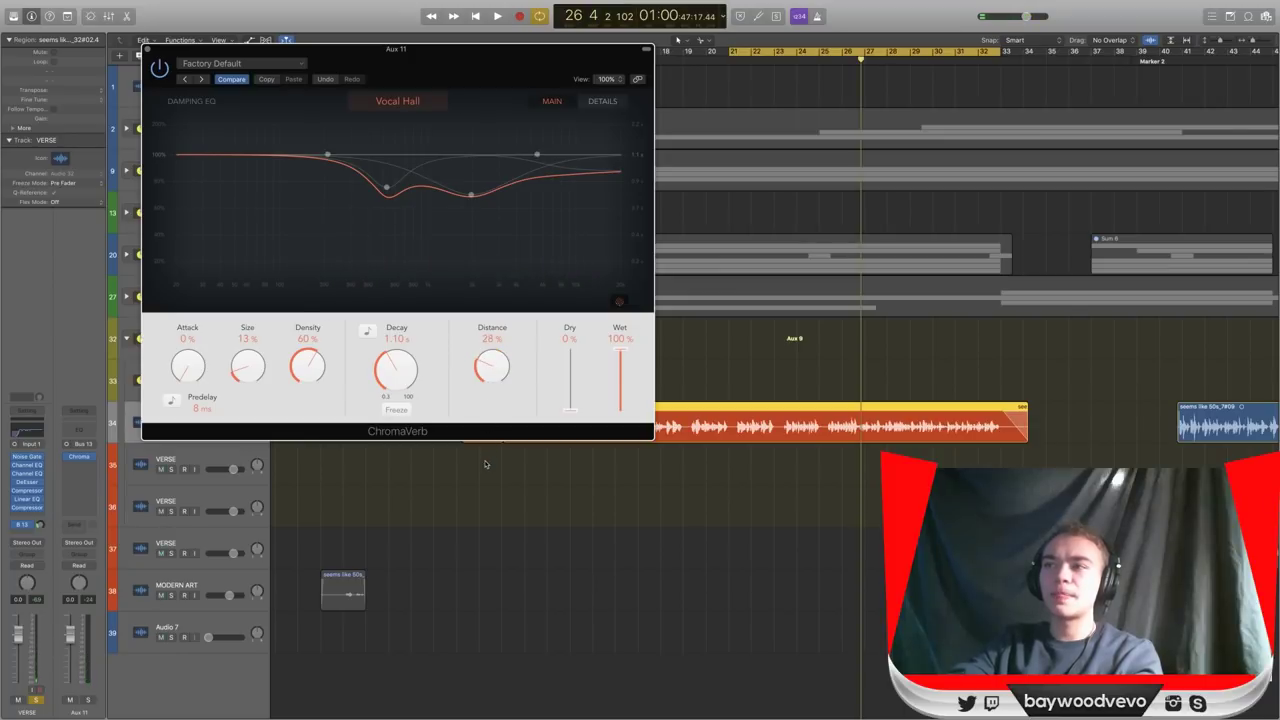
{"action": "key", "text": "space"}
{"action": "left_click_drag", "start_coordinate": [487, 358], "coordinate": [486, 363]}
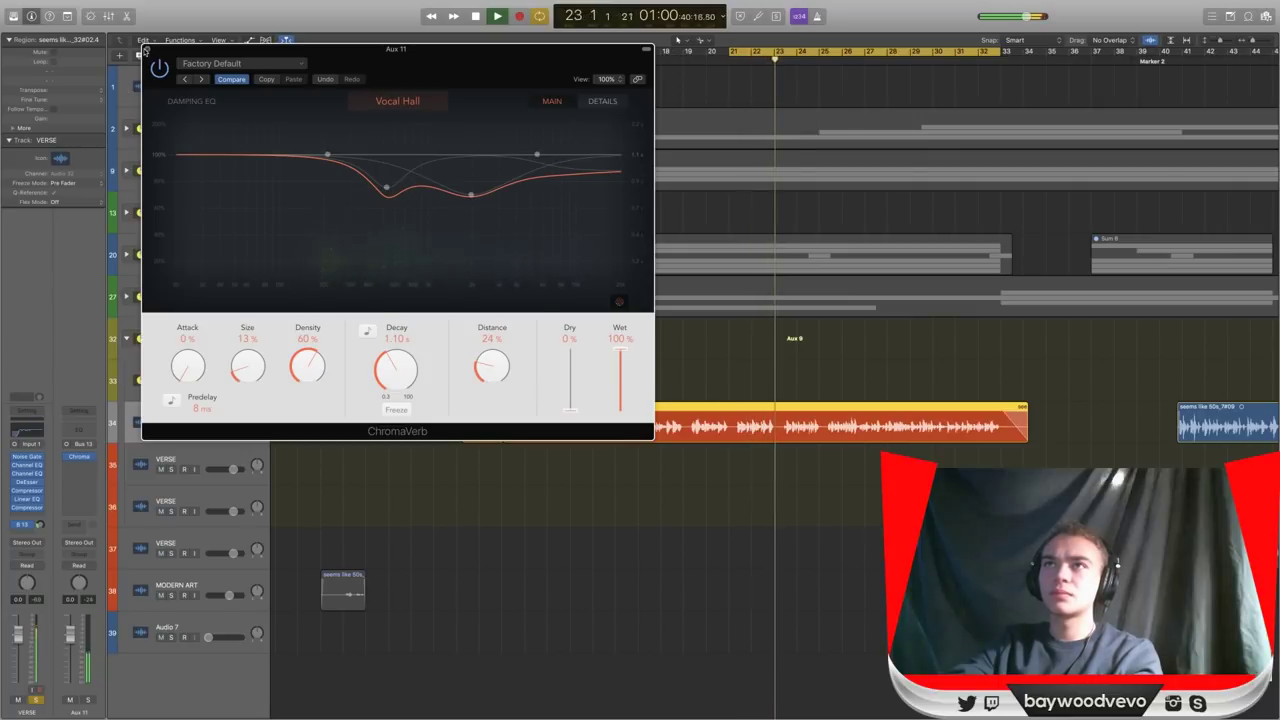
{"action": "key", "text": "space"}
{"action": "left_click", "coordinate": [145, 48]}
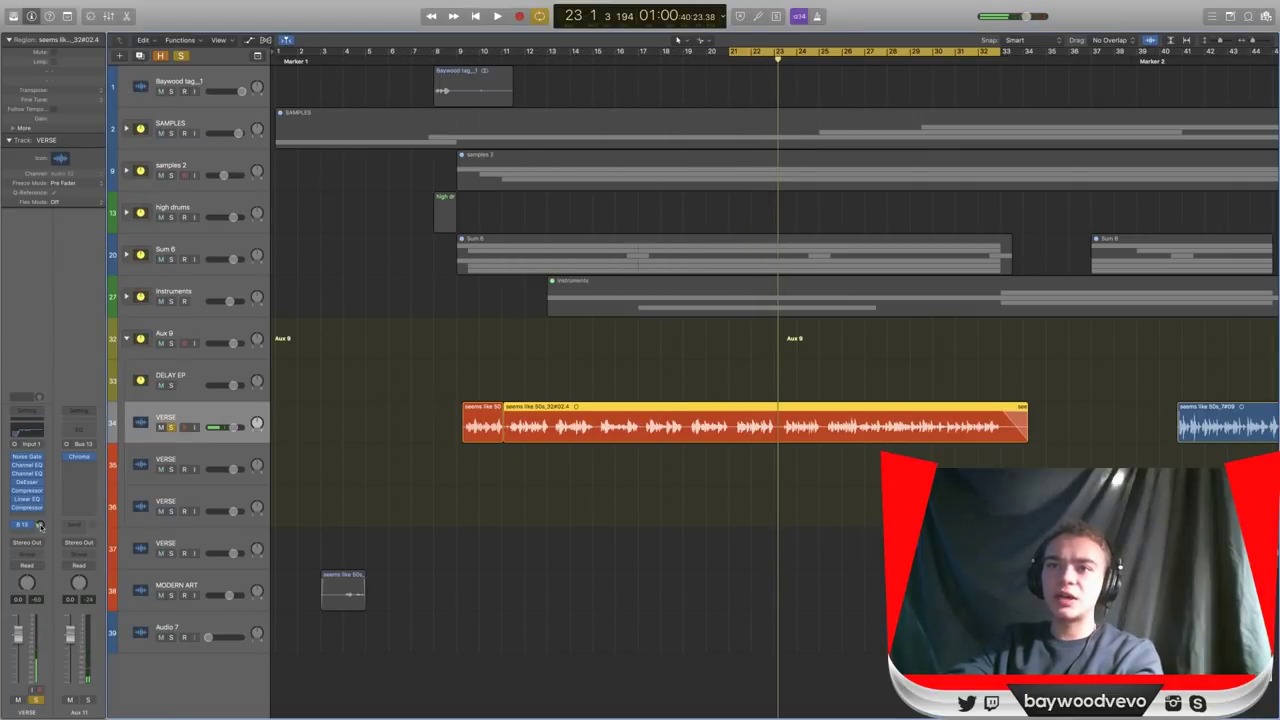
Insert a Channel EQ after ChromaVerb on the aux and set its low cut to 500 Hz at 48 dB/Oct.
{"action": "left_click", "coordinate": [88, 470]}
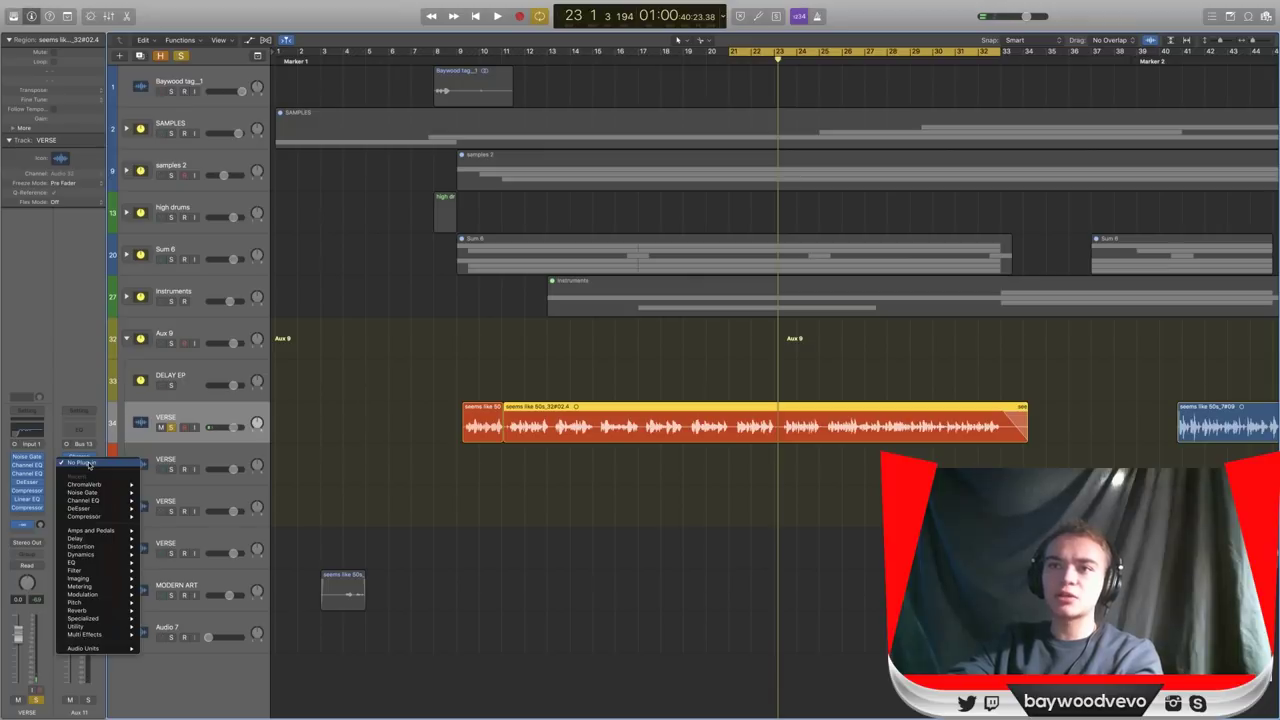
{"action": "left_click", "coordinate": [158, 501]}
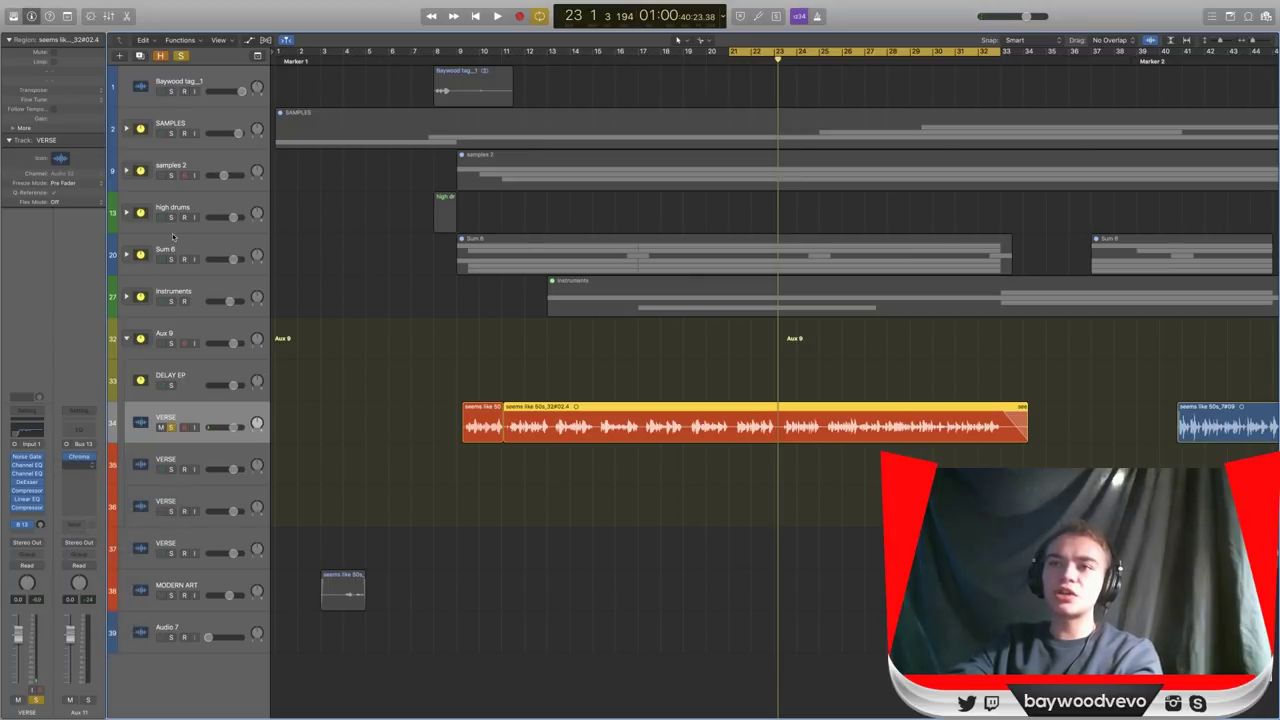
{"action": "mouse_move", "coordinate": [50, 78]}
{"action": "left_mouse_down"}
{"action": "mouse_move", "coordinate": [55, 95]}
{"action": "mouse_move", "coordinate": [265, 161]}
{"action": "left_mouse_up"}
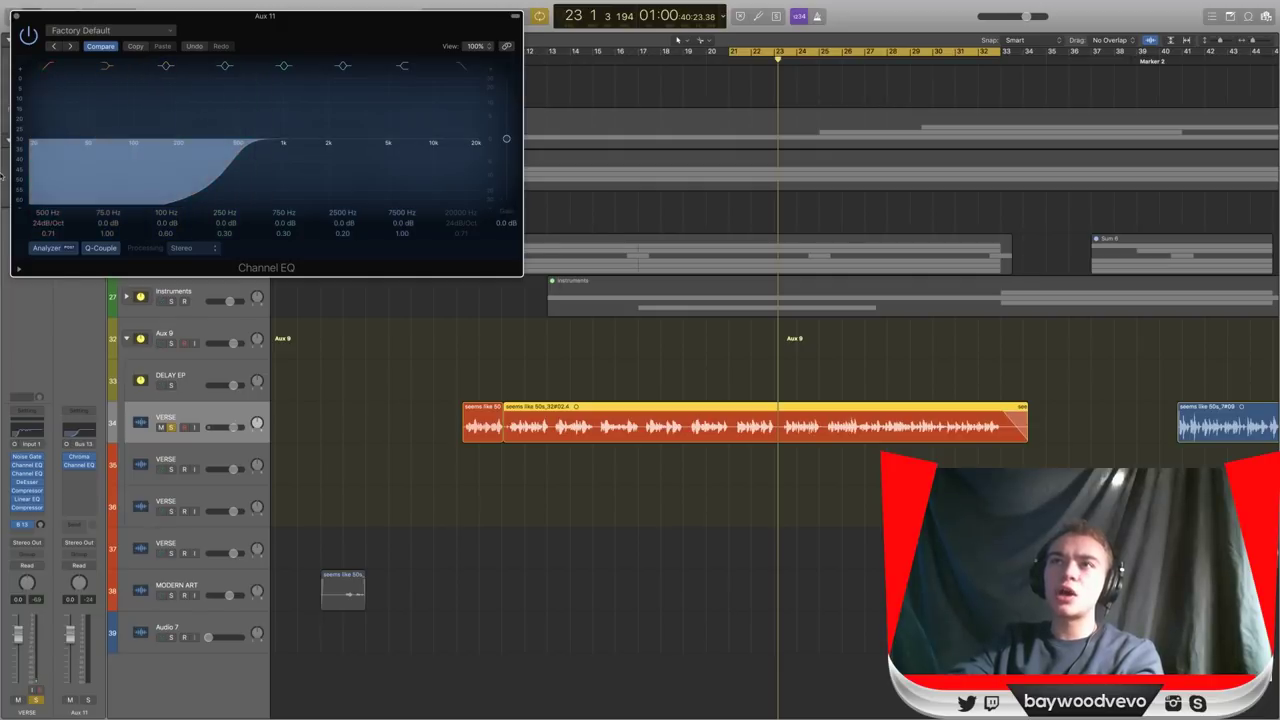
{"action": "left_click_drag", "start_coordinate": [249, 51], "coordinate": [363, 103]}
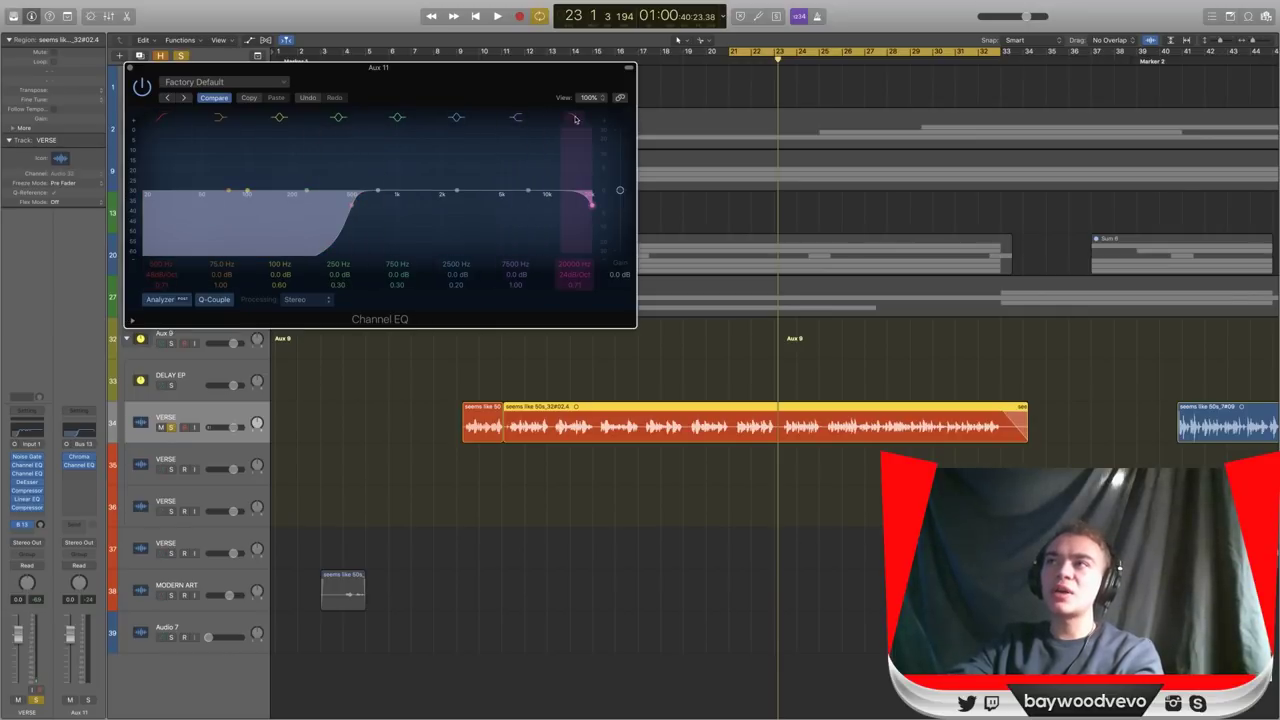
Enable the reverb EQ's high cut at about 5200 Hz, audition the result, and close the EQ window.
{"action": "left_click_drag", "start_coordinate": [565, 234], "coordinate": [478, 243]}
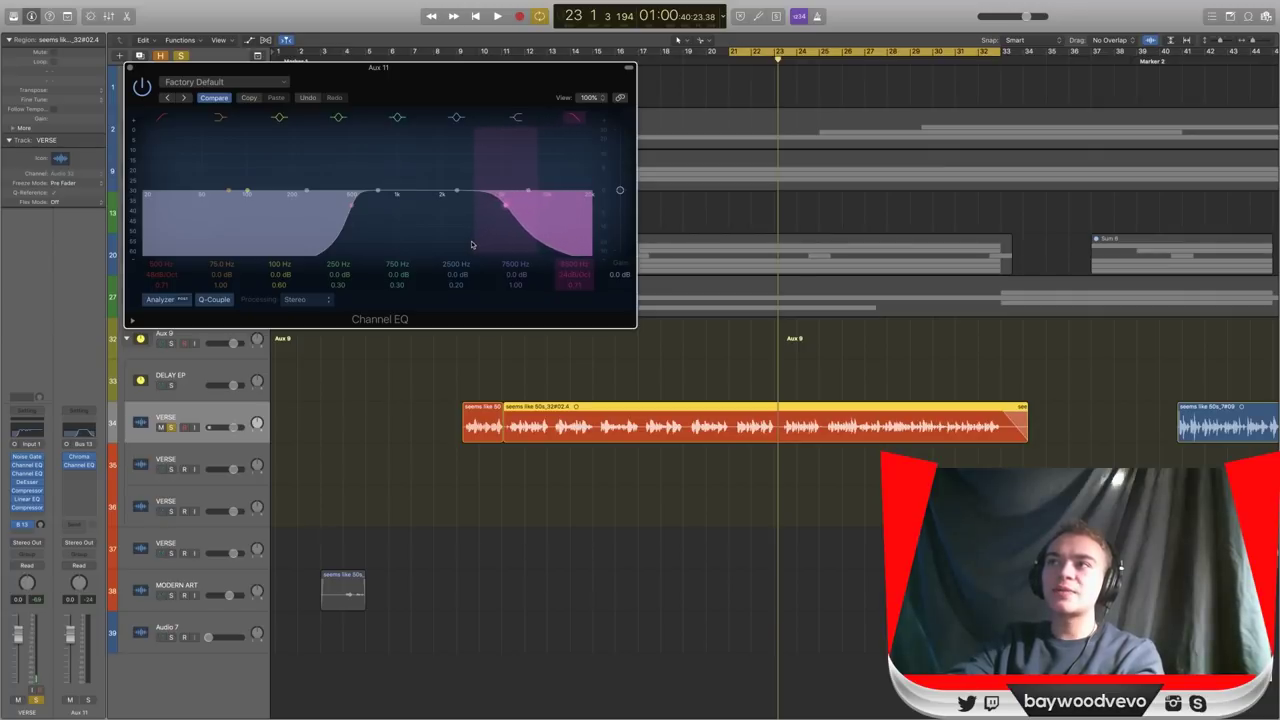
{"action": "key", "text": "space"}
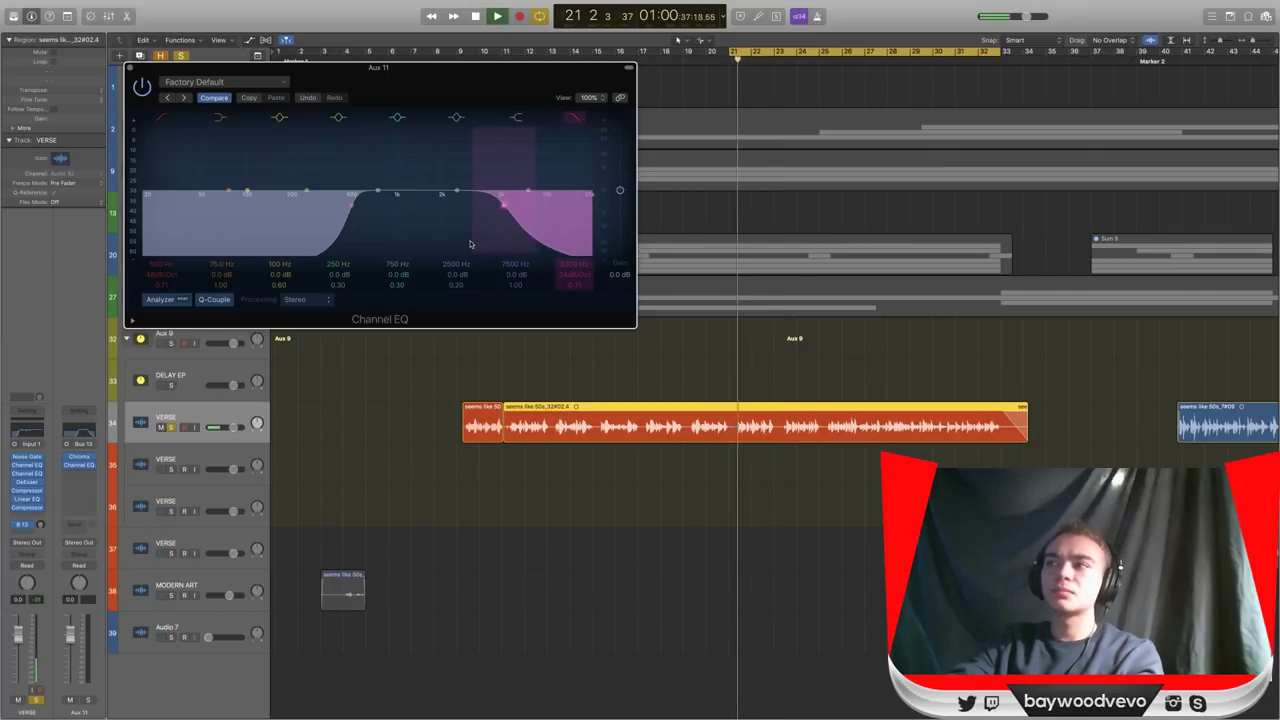
{"action": "left_click", "coordinate": [130, 68]}
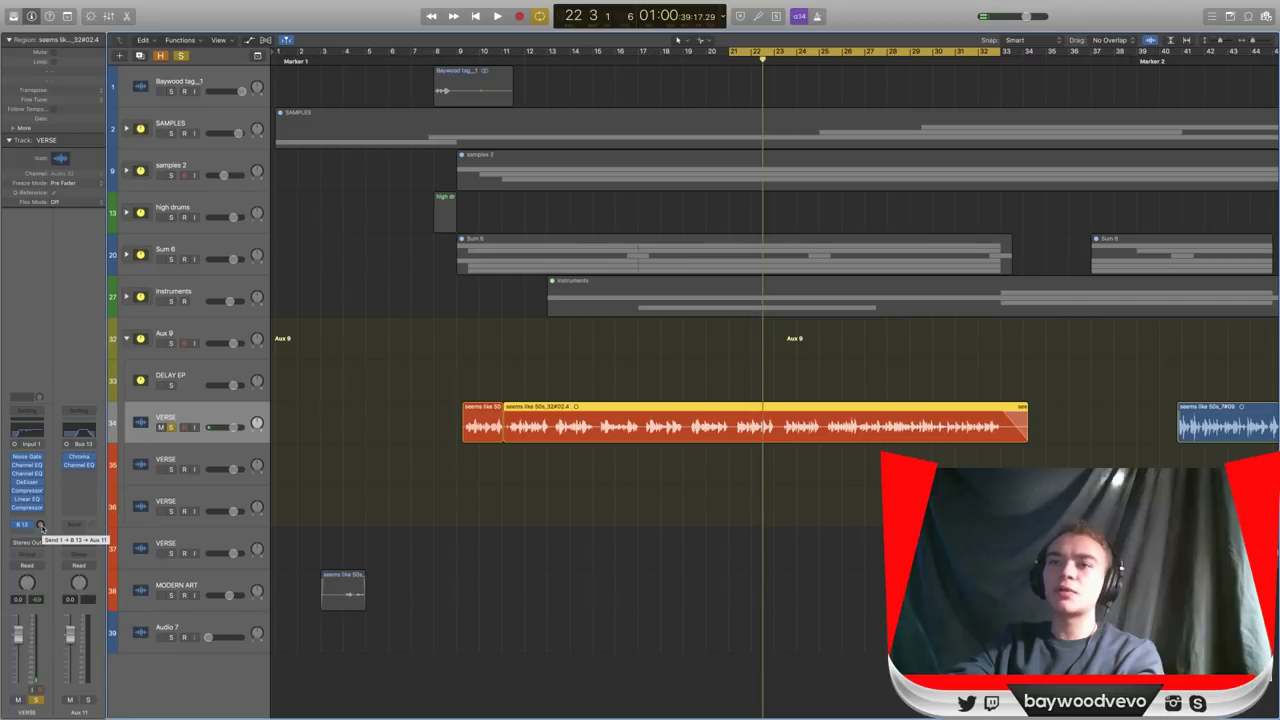
Raise the verse vocal's Bus 13 reverb send during playback, then unsolo the track and audition it in the full mix.
{"action": "key", "text": "space"}
{"action": "left_click_drag", "start_coordinate": [41, 526], "coordinate": [41, 496]}
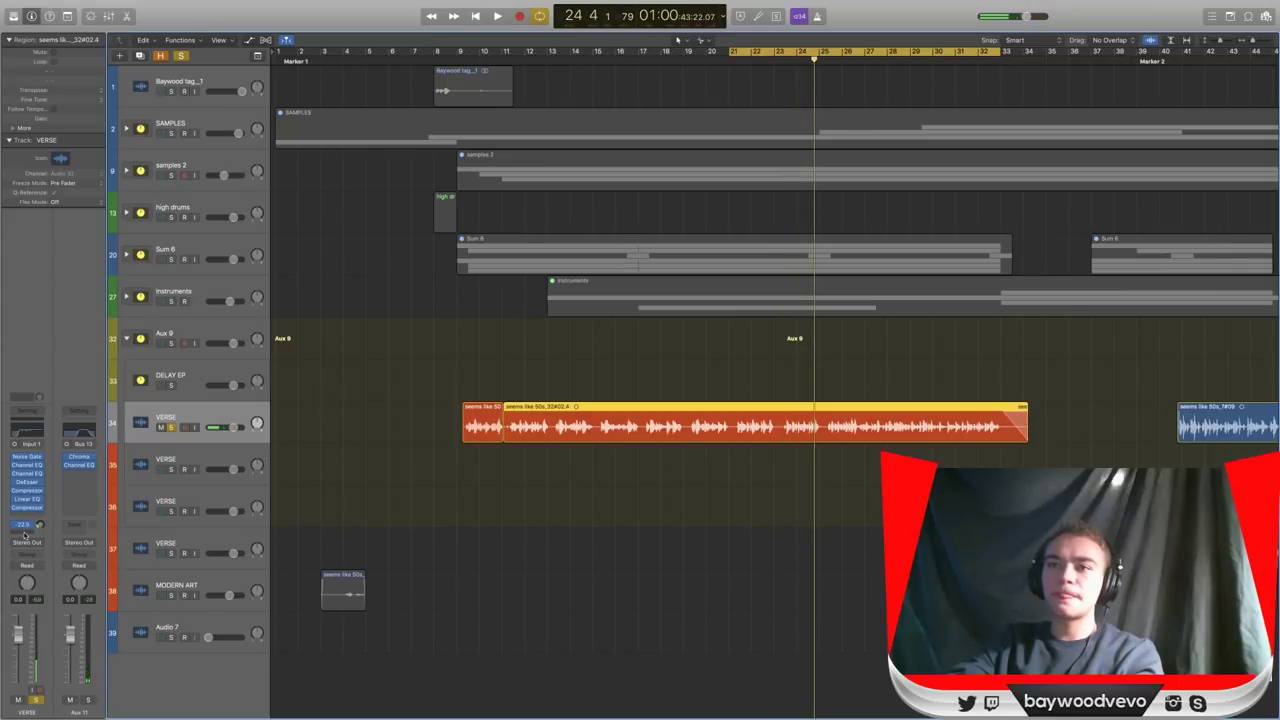
{"action": "left_click", "coordinate": [181, 55]}
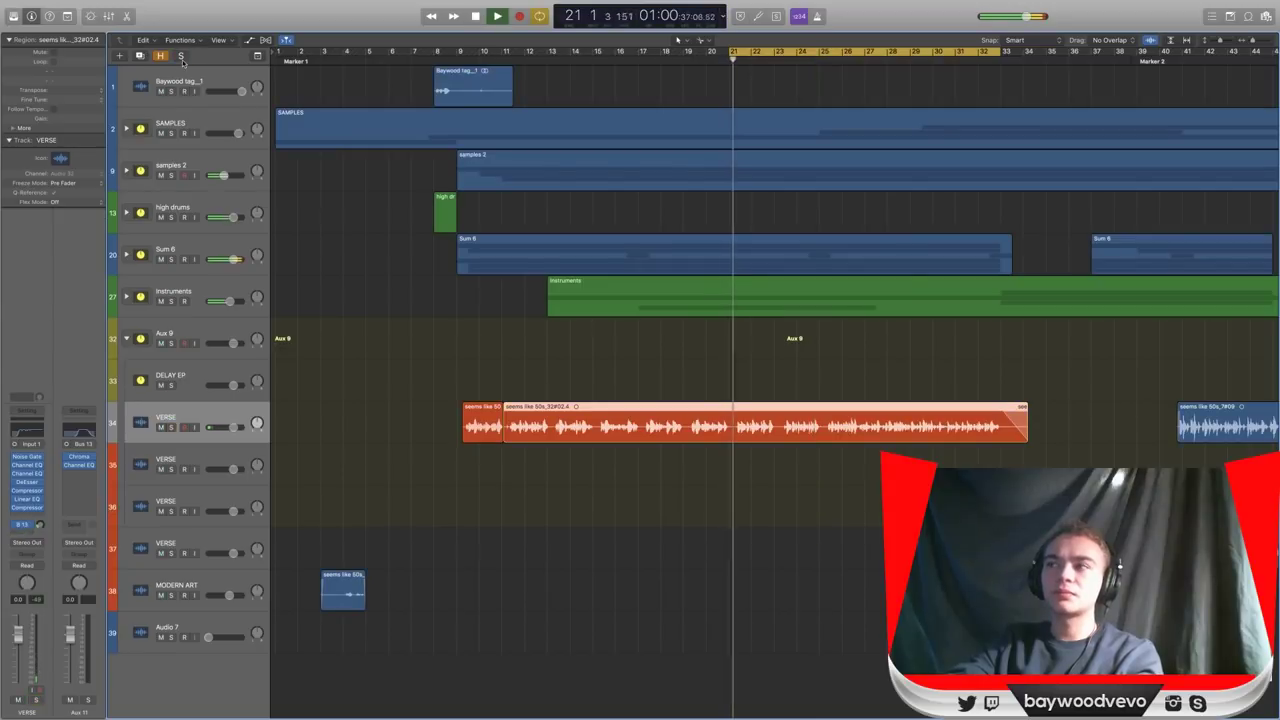
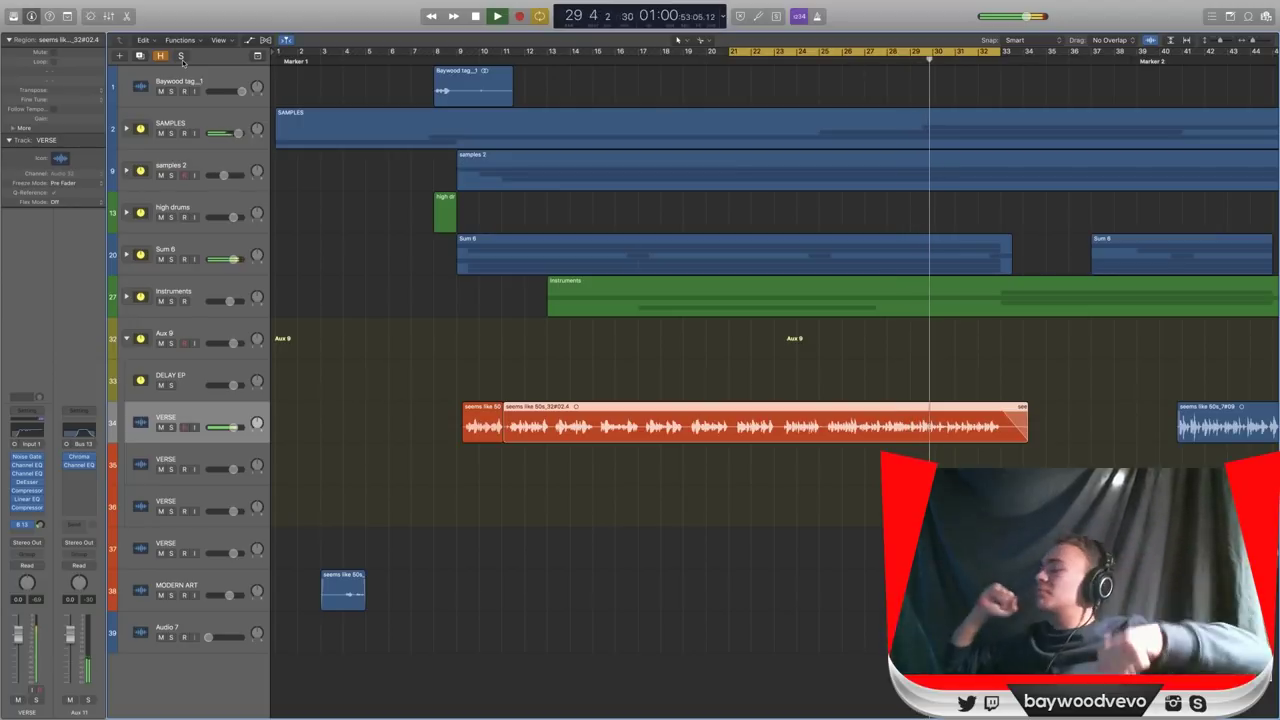
{"action": "key", "text": "space"}
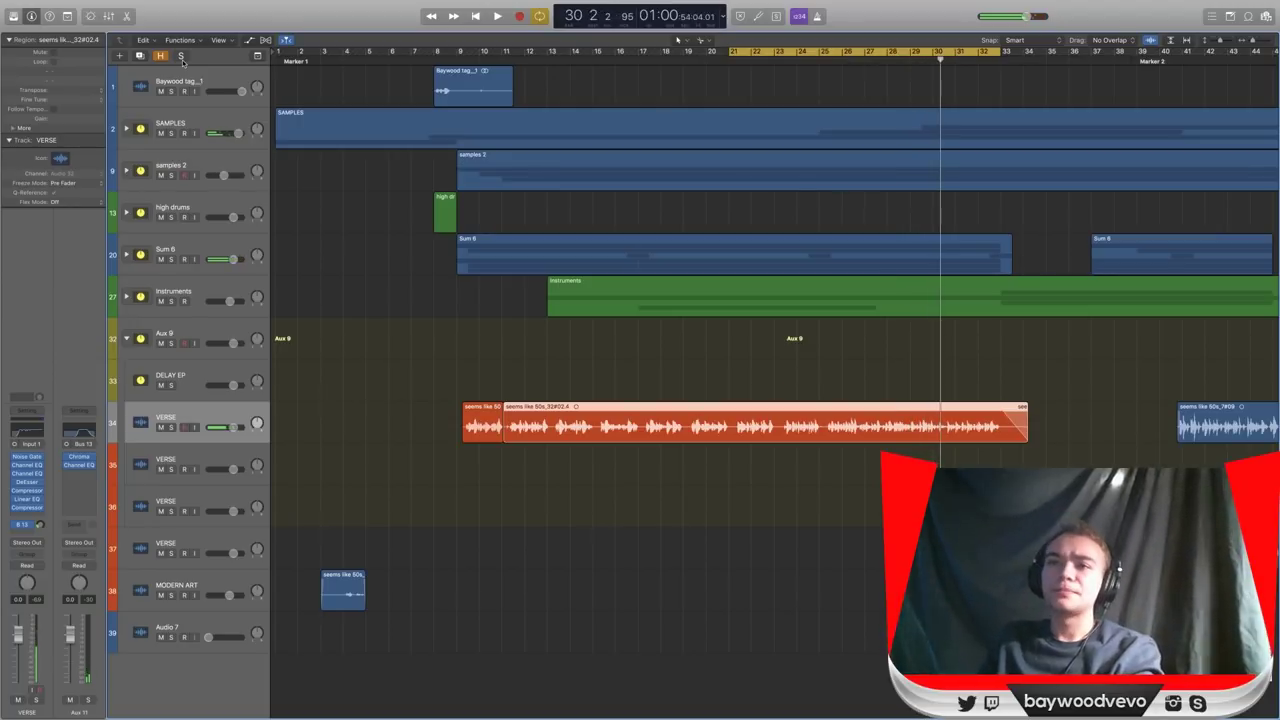
Add a Bus 14 send to the verse track and insert a Stereo Delay on the new aux.
{"action": "left_click", "coordinate": [25, 537]}
{"action": "mouse_move", "coordinate": [33, 580]}
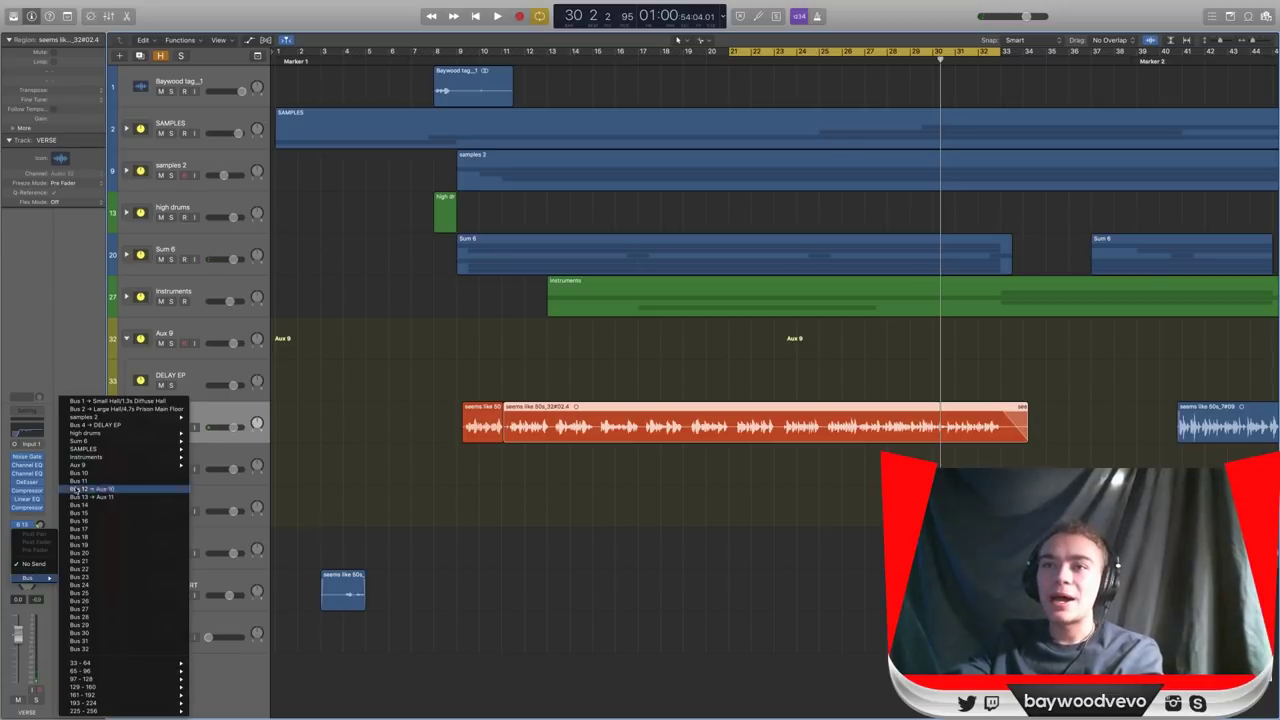
{"action": "left_click", "coordinate": [80, 505]}
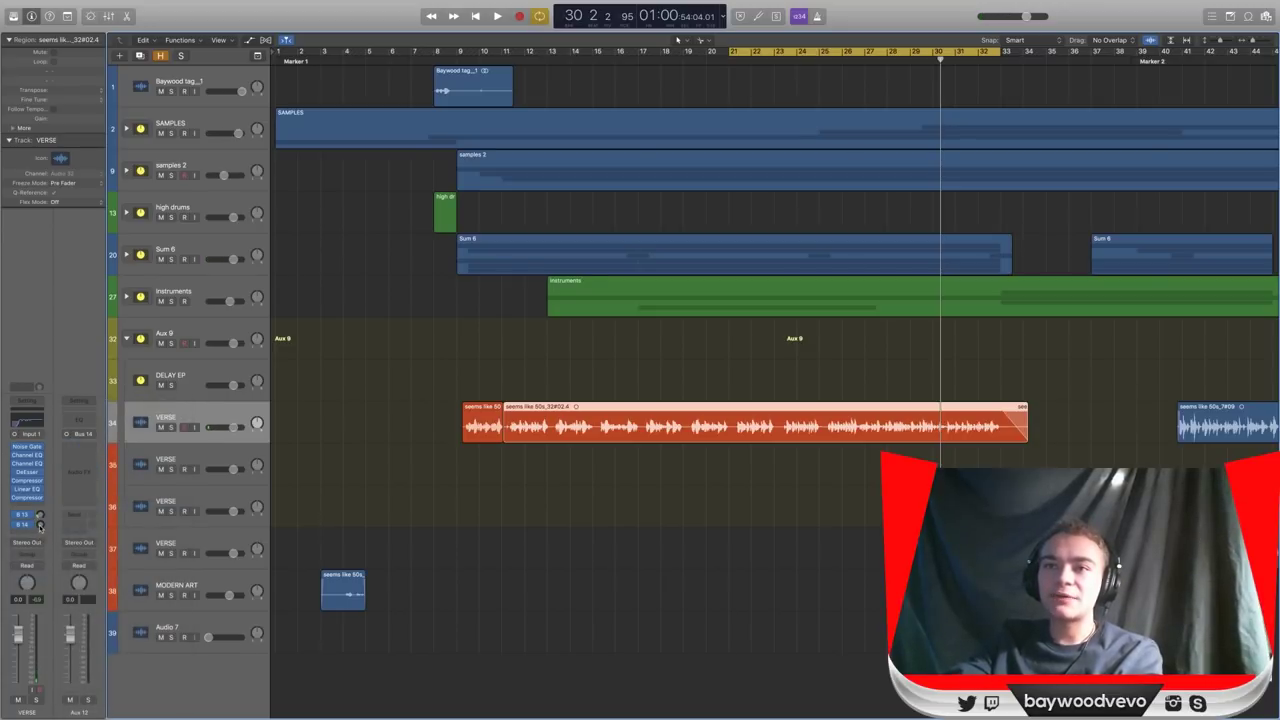
{"action": "left_click", "coordinate": [86, 447]}
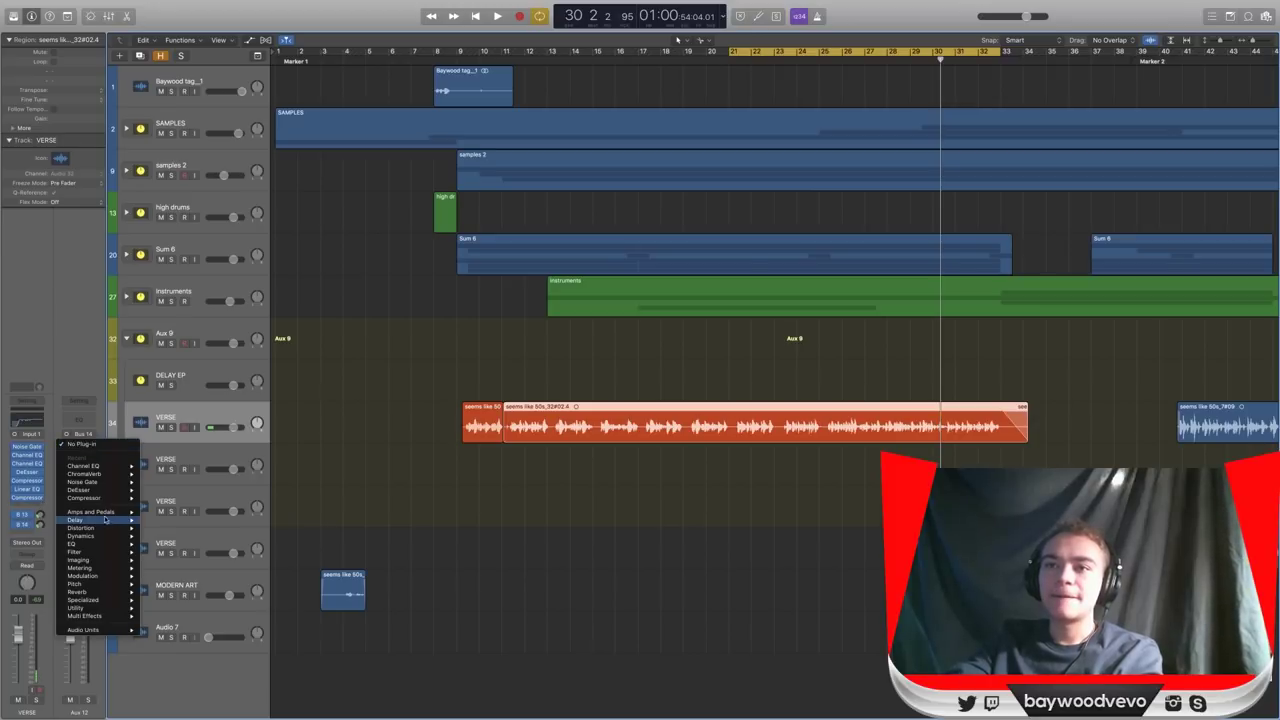
{"action": "mouse_move", "coordinate": [105, 524]}
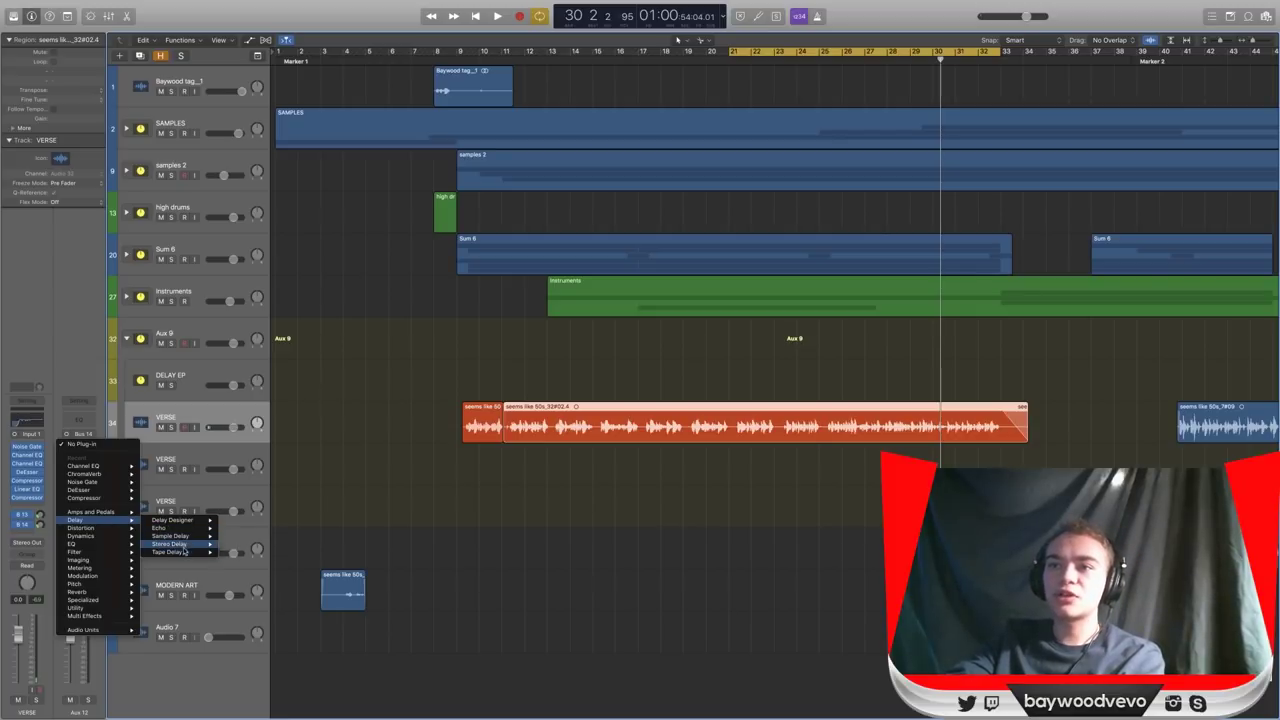
{"action": "mouse_move", "coordinate": [191, 538]}
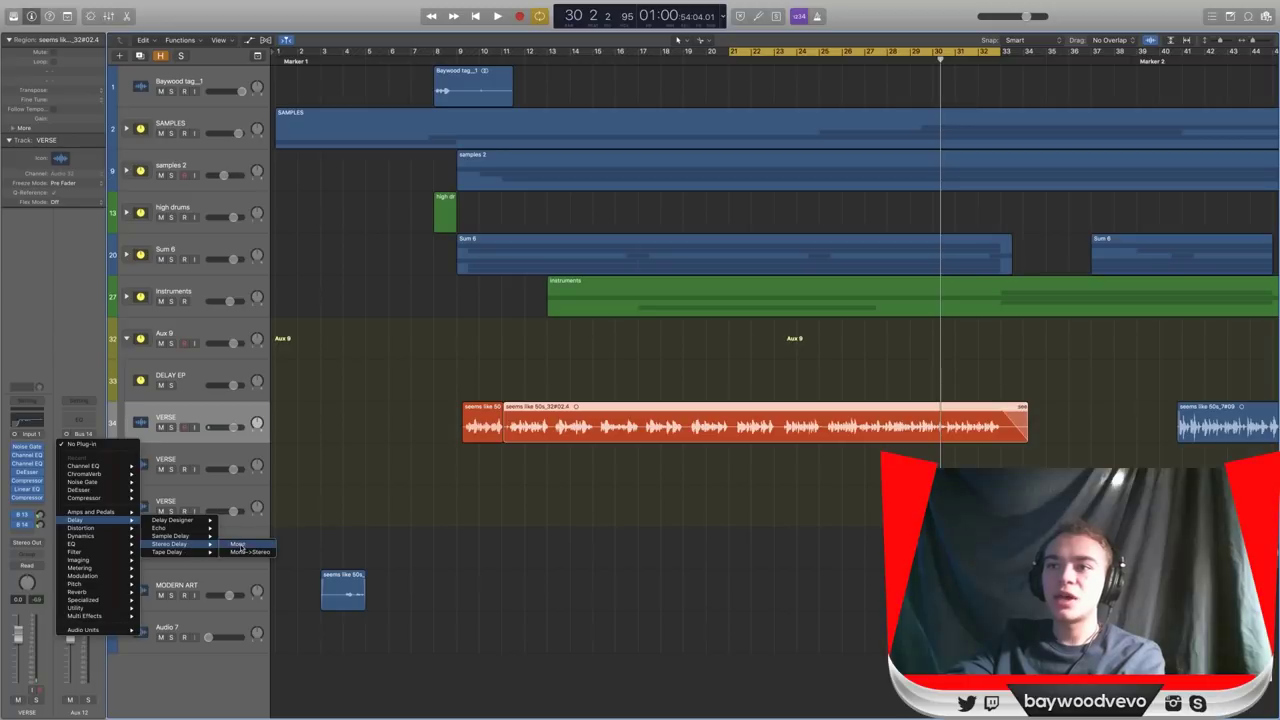
{"action": "left_click", "coordinate": [243, 553]}
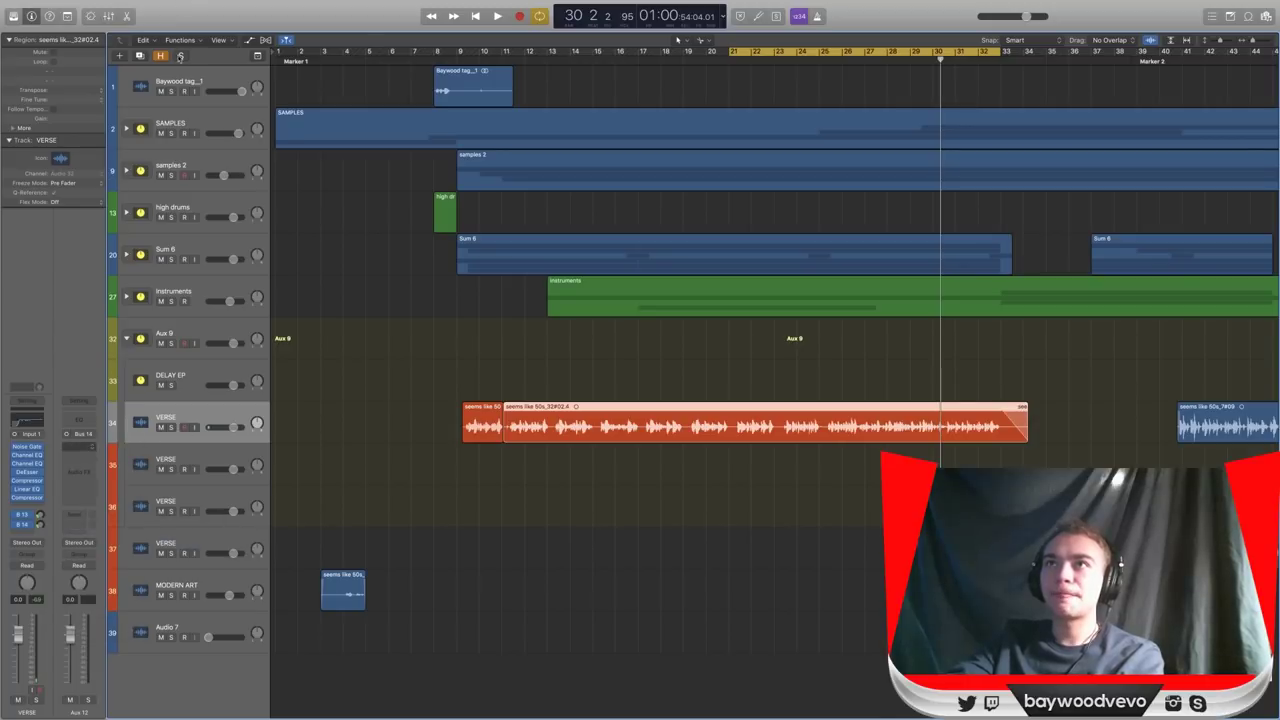
Set the low cut of the Stereo Delay's right channel to about 520 Hz.
{"action": "left_click_drag", "start_coordinate": [201, 33], "coordinate": [325, 184]}
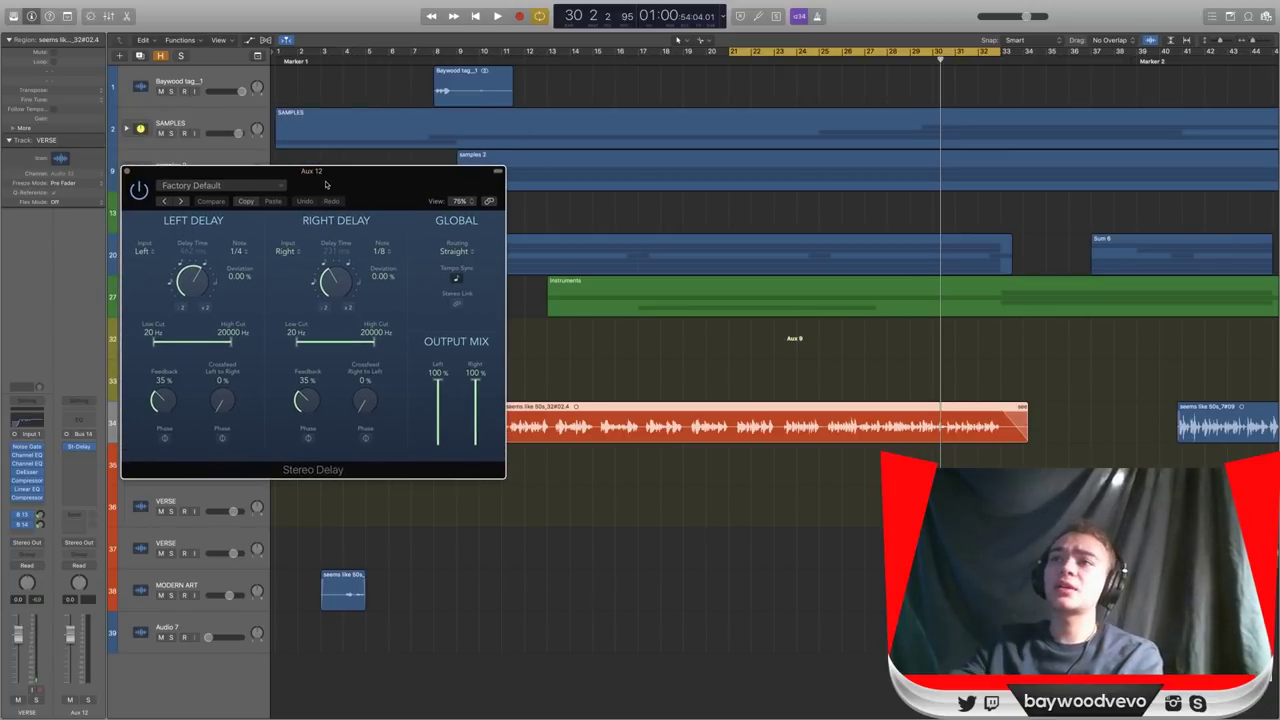
{"action": "left_click_drag", "start_coordinate": [297, 343], "coordinate": [316, 344]}
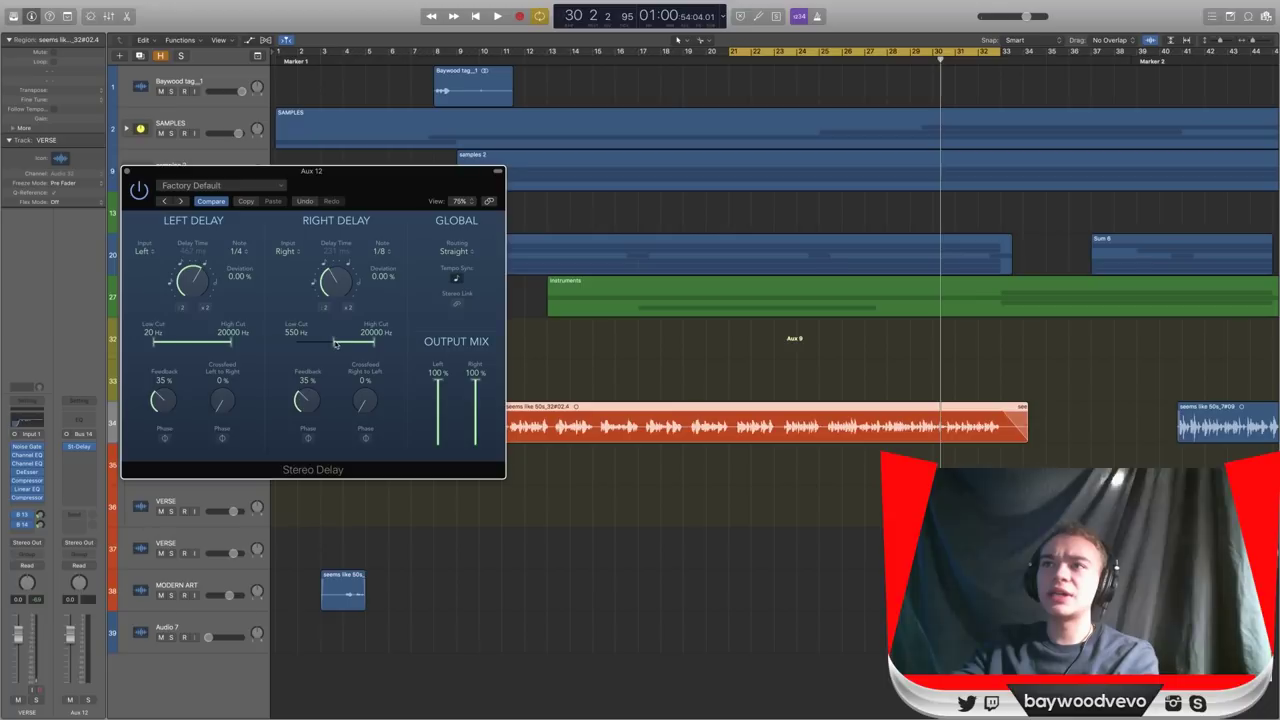
{"action": "left_click_drag", "start_coordinate": [343, 190], "coordinate": [613, 344]}
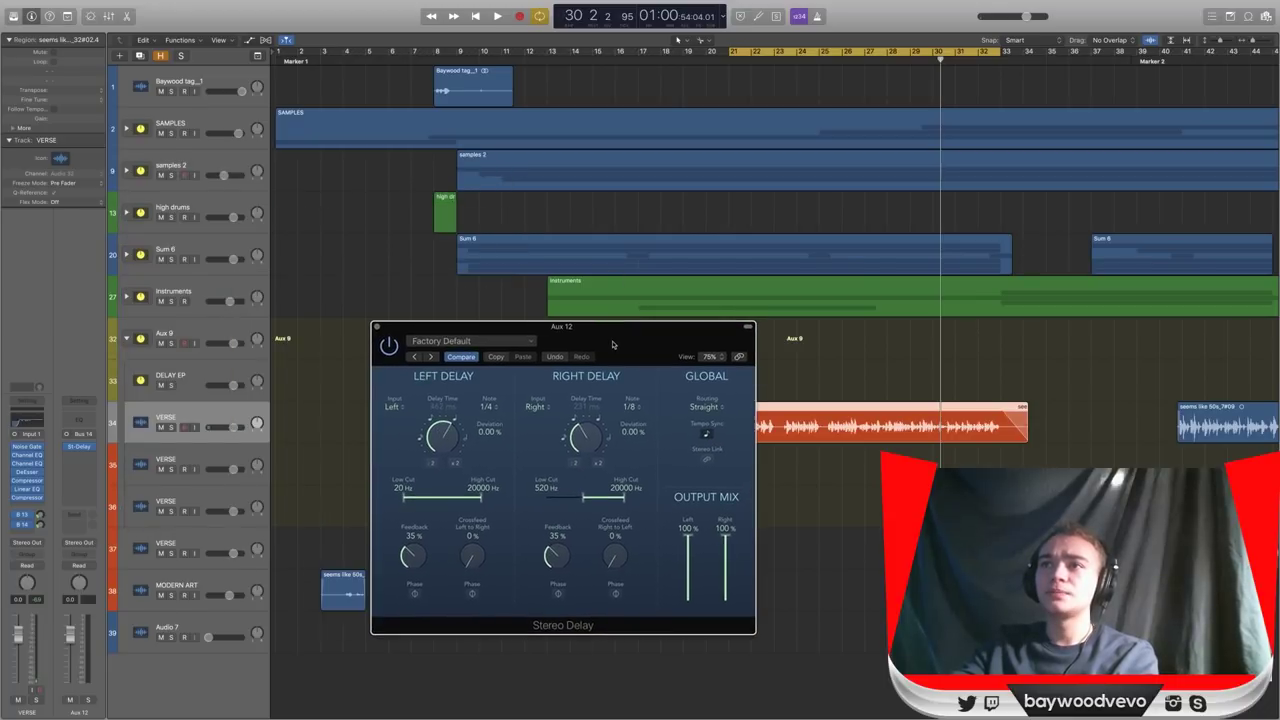
Solo the verse vocal, then rename the delay aux DELAY and the reverb aux VERB.
{"action": "key", "text": "s"}
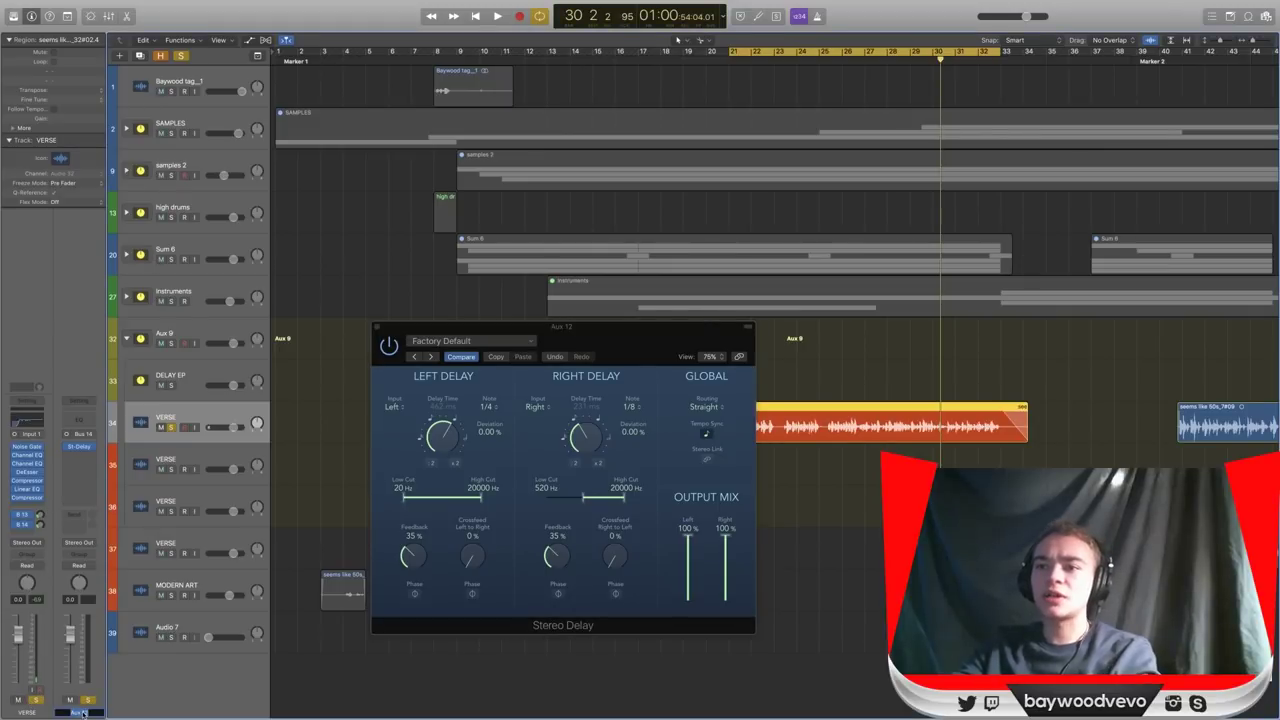
{"action": "type", "text": "DELAY"}
{"action": "key", "text": "Return"}
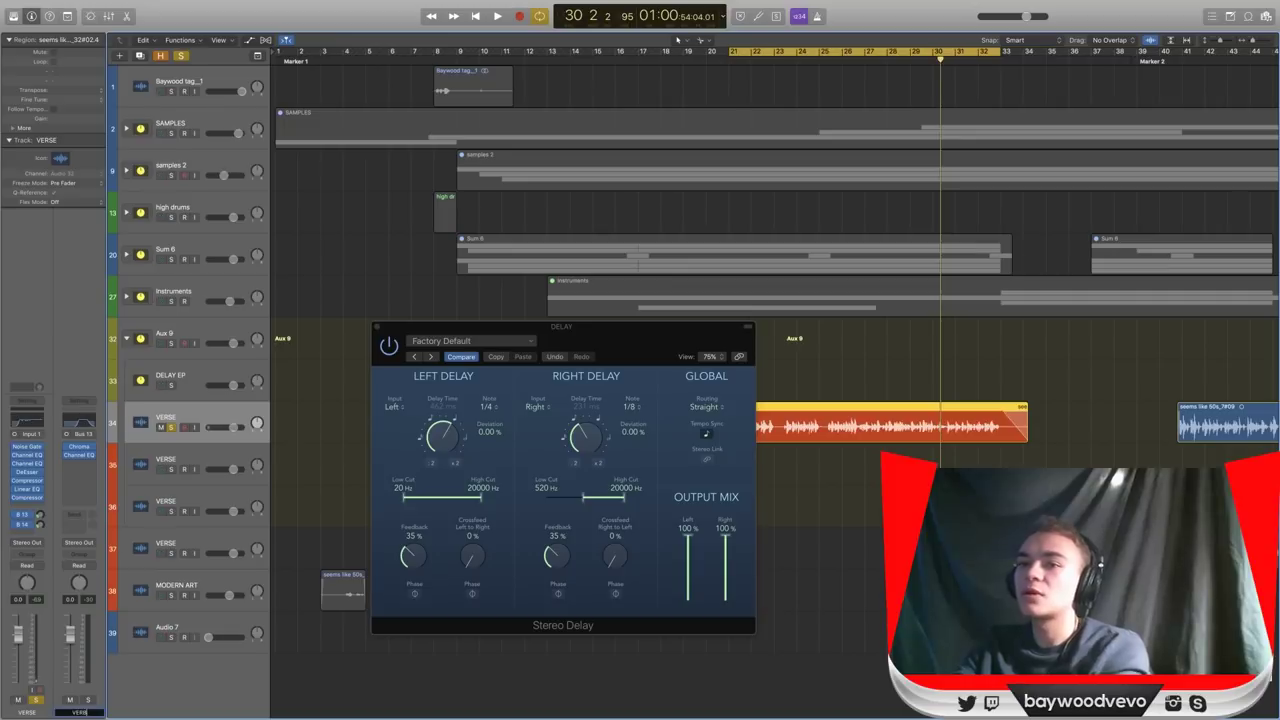
{"action": "left_click", "coordinate": [25, 522]}
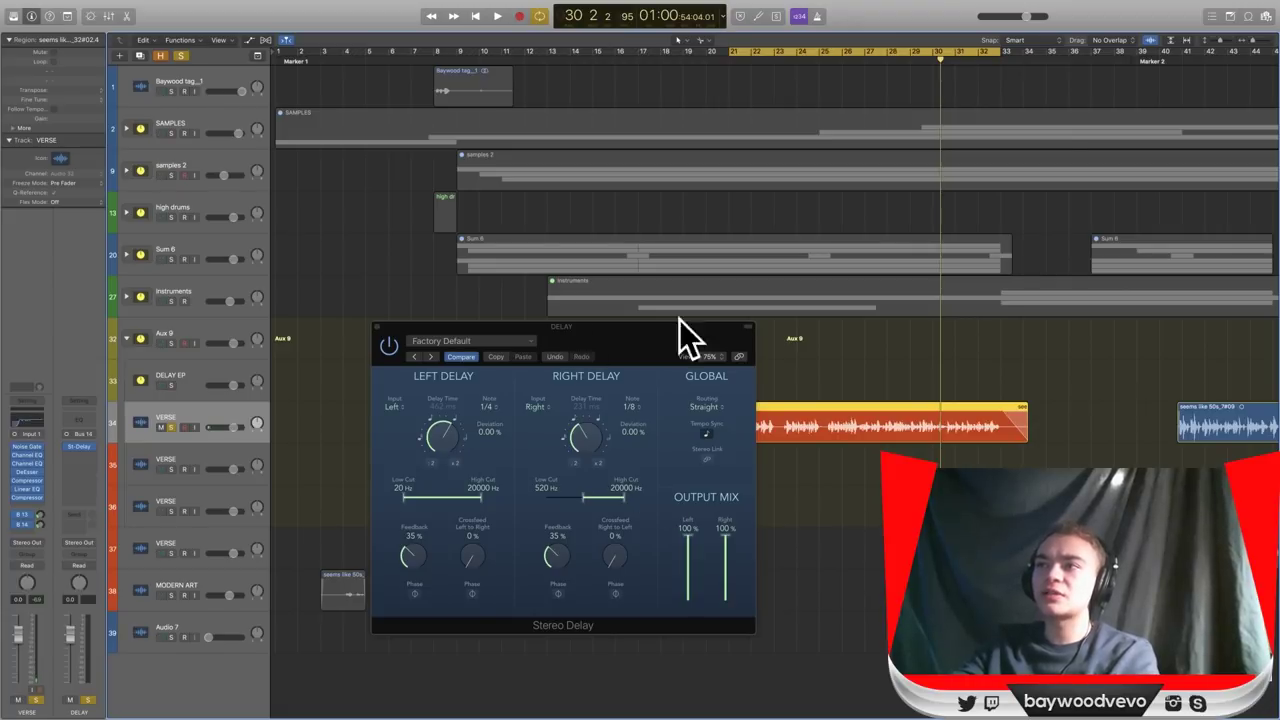
Audition the delay, then set the right channel's low cut to 490 Hz and high cut to 5900 Hz.
{"action": "key", "text": "space"}
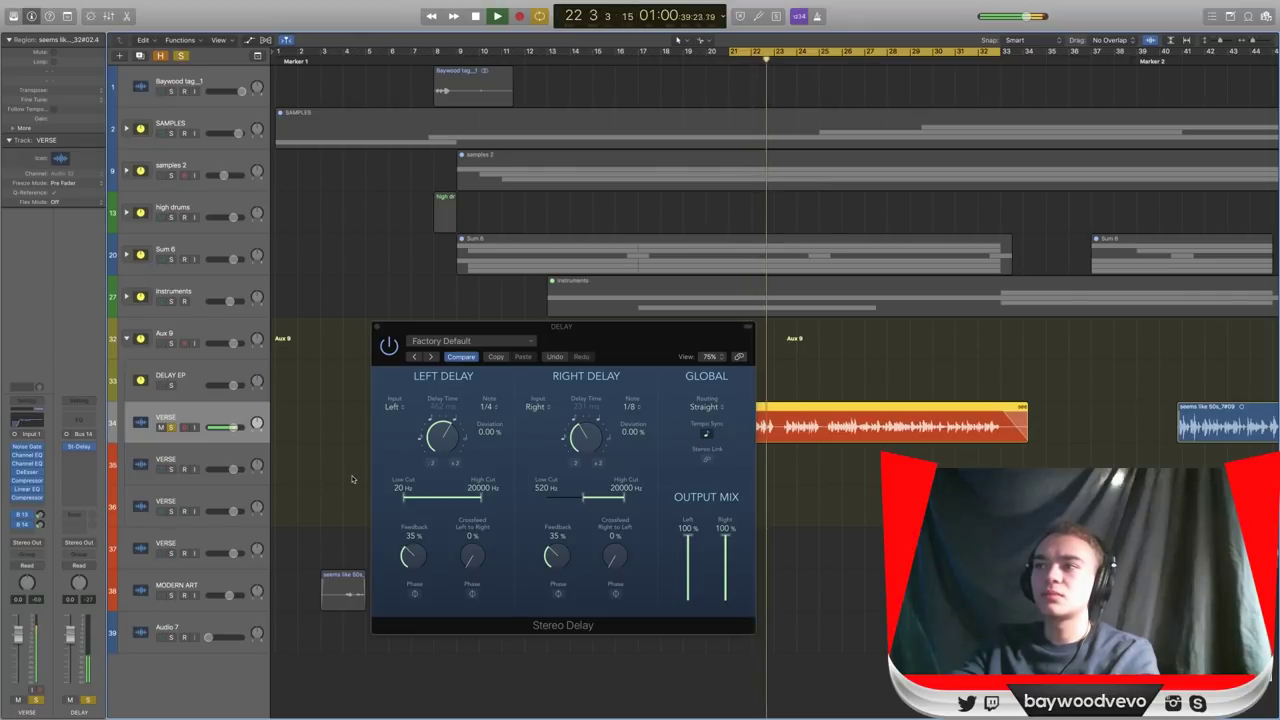
{"action": "left_click_drag", "start_coordinate": [584, 497], "coordinate": [580, 499]}
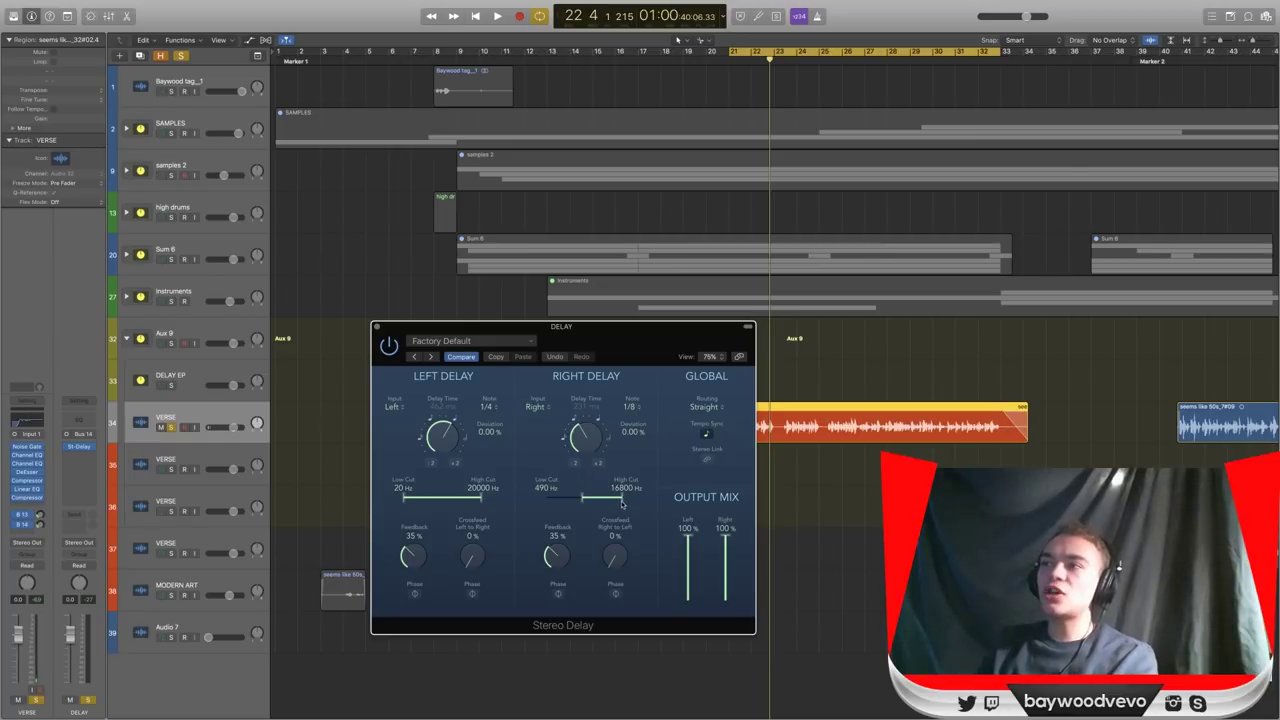
{"action": "left_click_drag", "start_coordinate": [621, 503], "coordinate": [610, 507]}
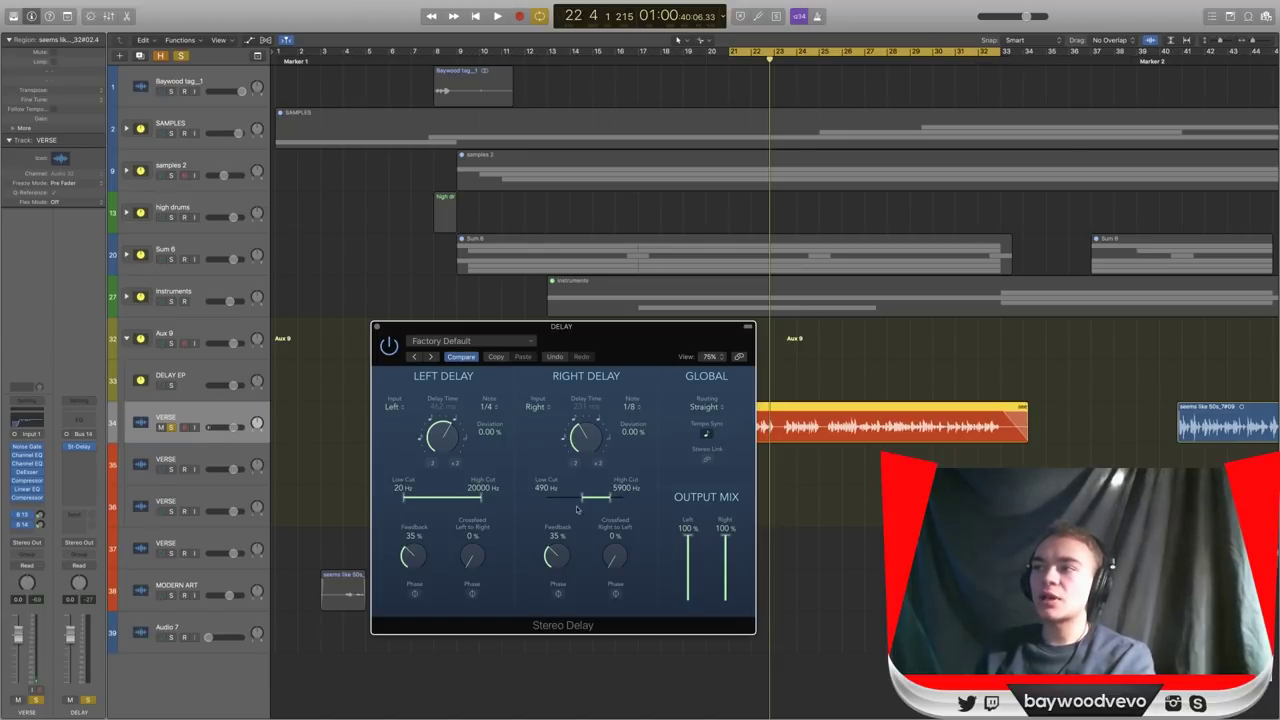
Set the left delay's high cut to 5000 Hz and low cut to 490 Hz, audition it, and close the delay window.
{"action": "left_click_drag", "start_coordinate": [484, 510], "coordinate": [473, 504]}
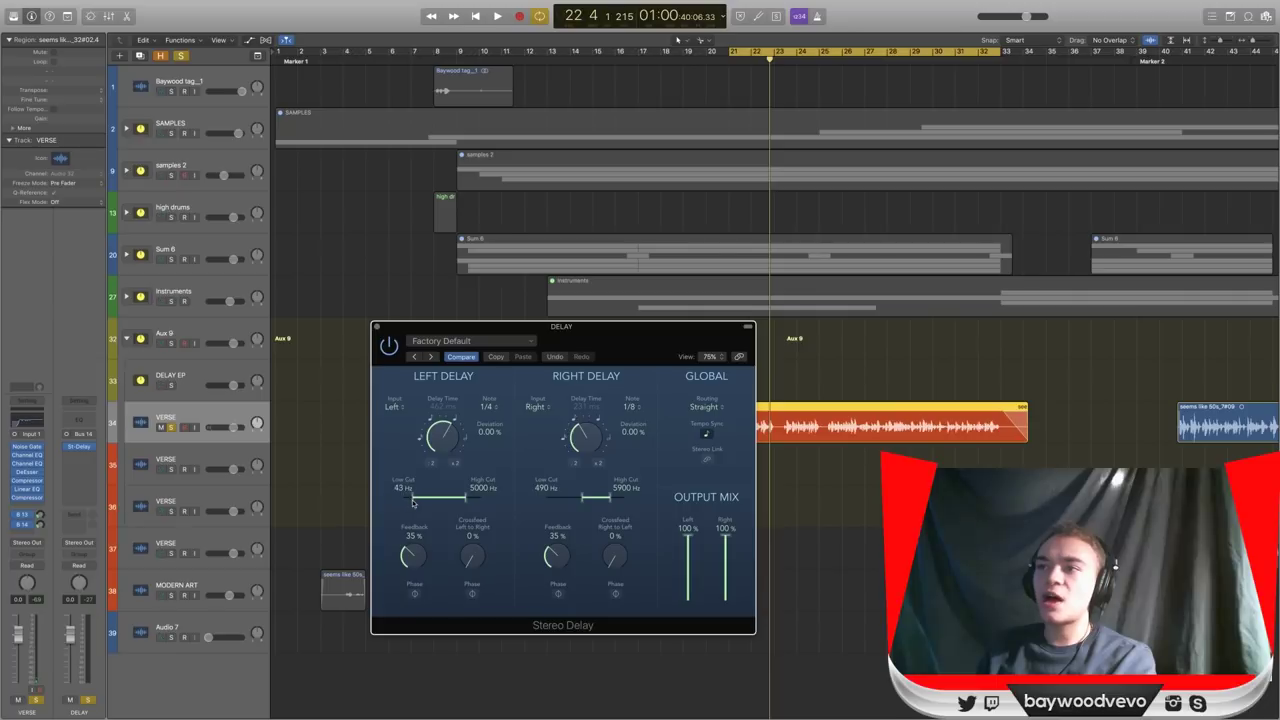
{"action": "left_click_drag", "start_coordinate": [419, 503], "coordinate": [425, 503]}
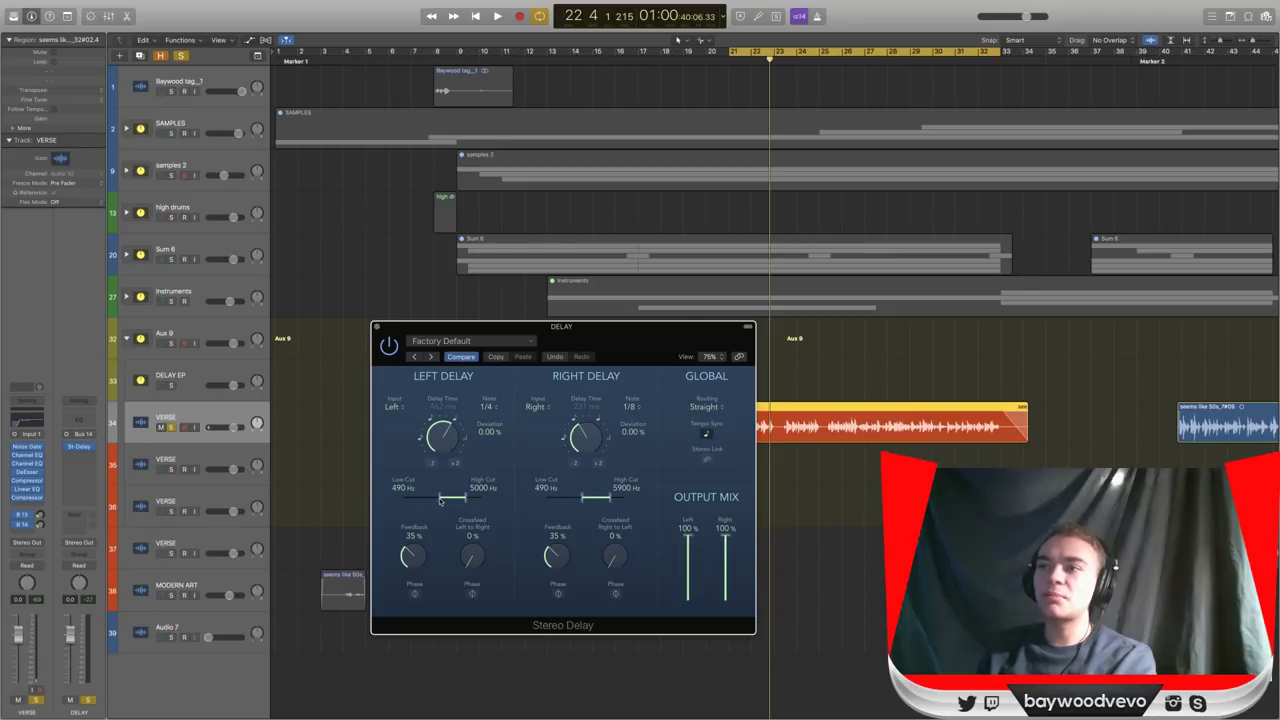
{"action": "key", "text": "space"}
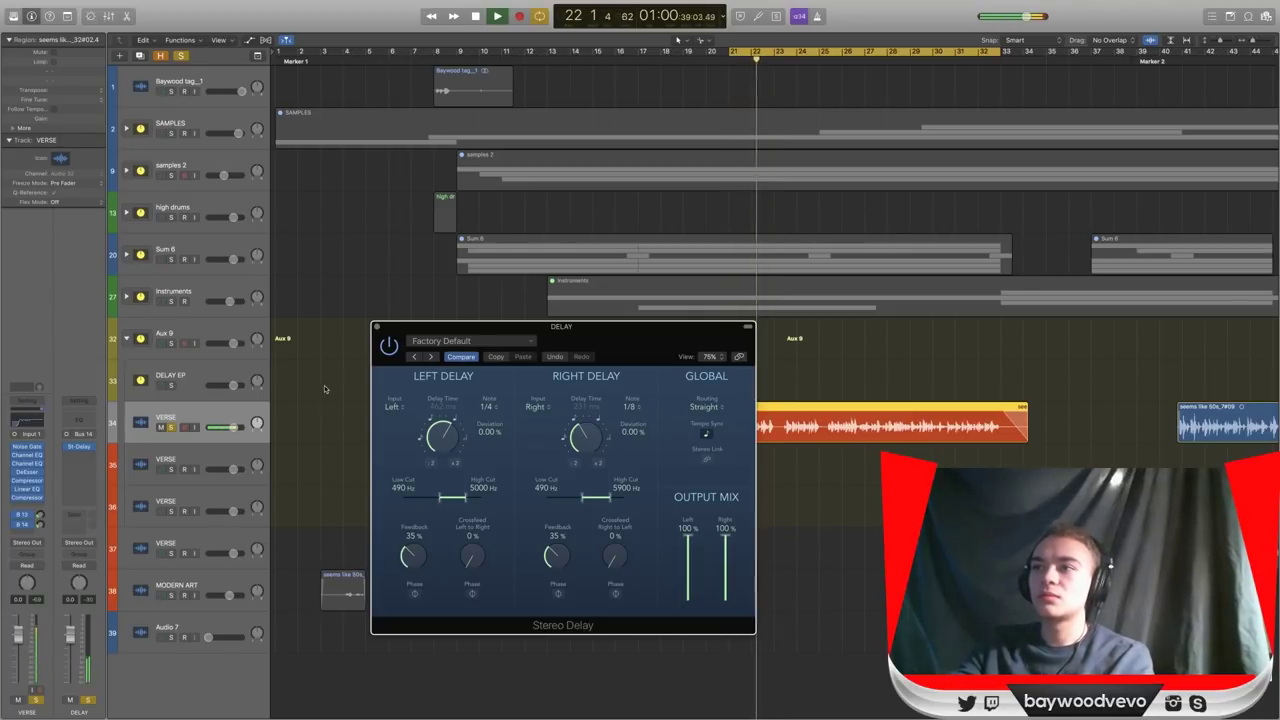
{"action": "key", "text": "space"}
{"action": "left_click", "coordinate": [377, 327]}
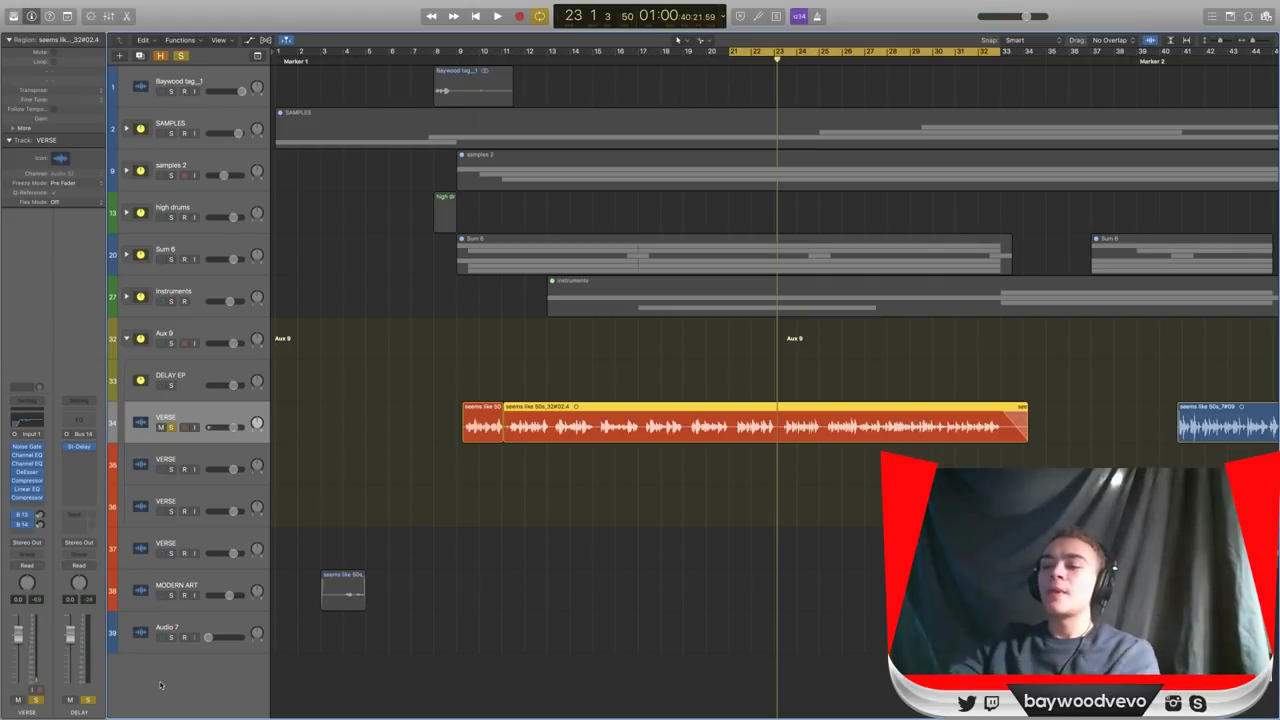
Unsolo the verse vocal and slightly lower its Bus 14 delay send while the full mix plays.
{"action": "left_click", "coordinate": [181, 55]}
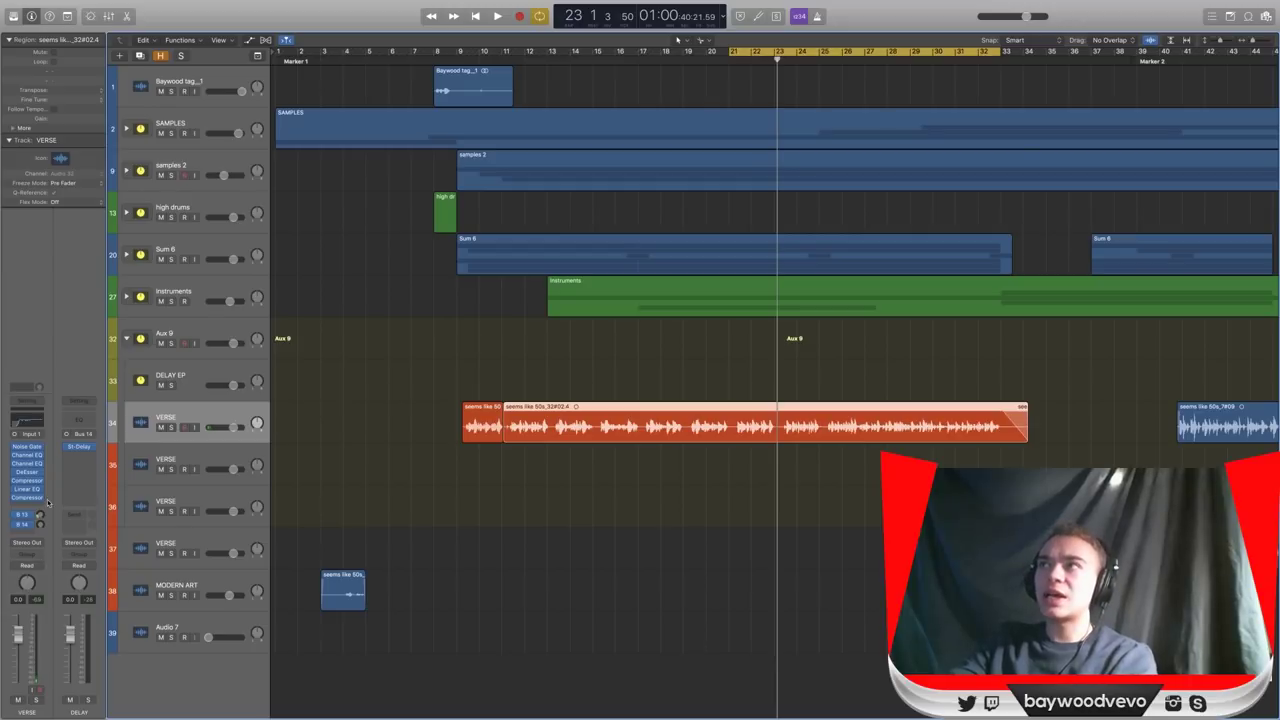
{"action": "key", "text": "space"}
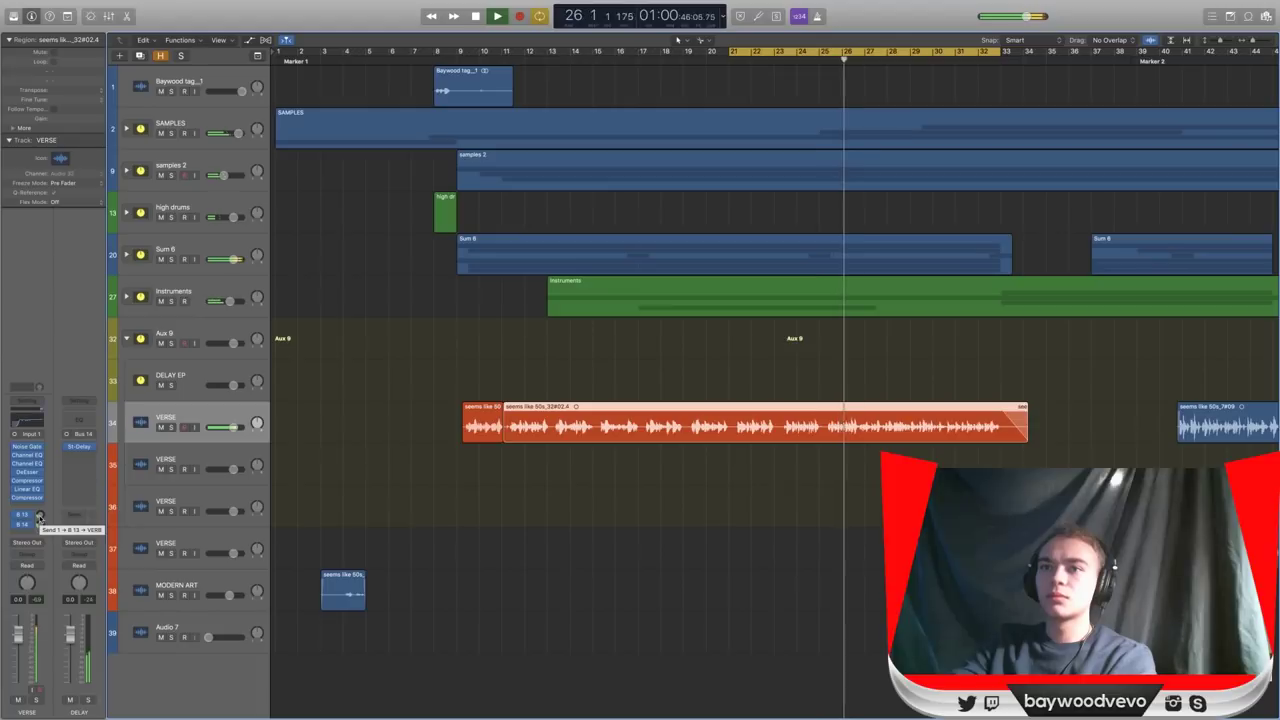
{"action": "left_click_drag", "start_coordinate": [40, 525], "coordinate": [41, 534]}
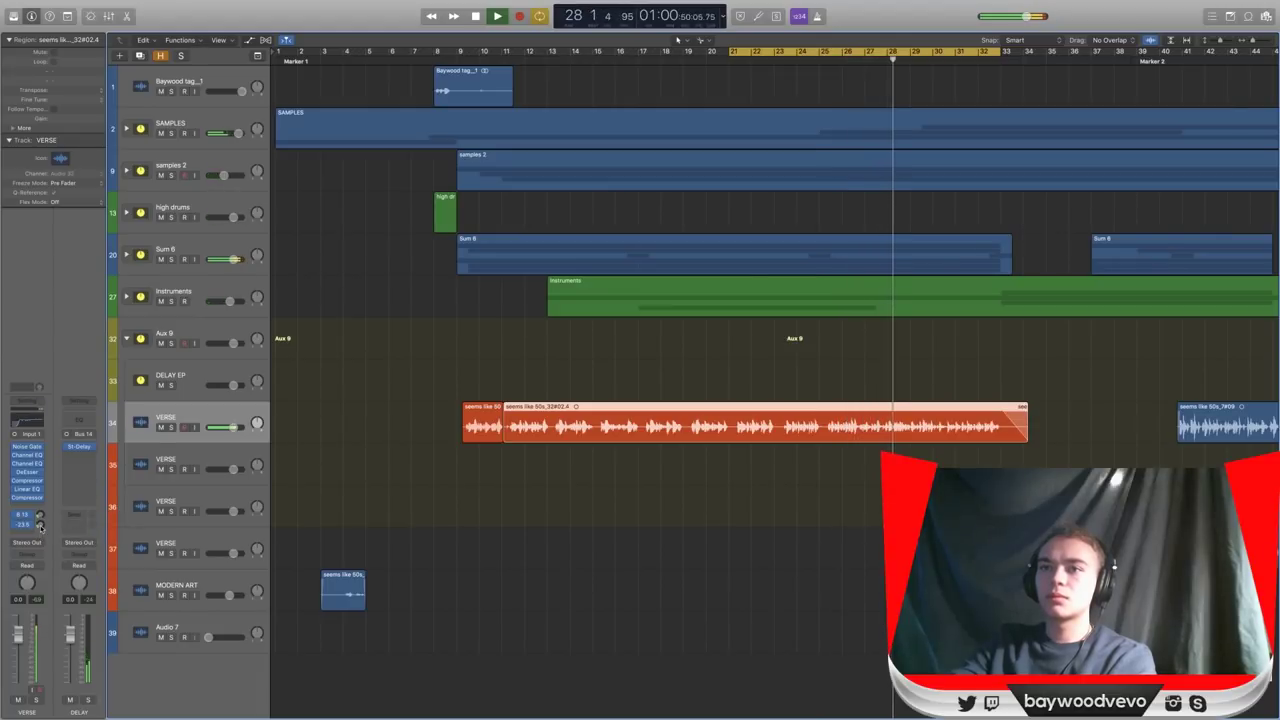
Insert a Channel EQ after the Stereo Delay with a 510 Hz low cut and a 7500 Hz high cut, then close its window.
{"action": "left_click", "coordinate": [79, 446]}
{"action": "mouse_move", "coordinate": [106, 479]}
{"action": "left_click", "coordinate": [157, 491]}
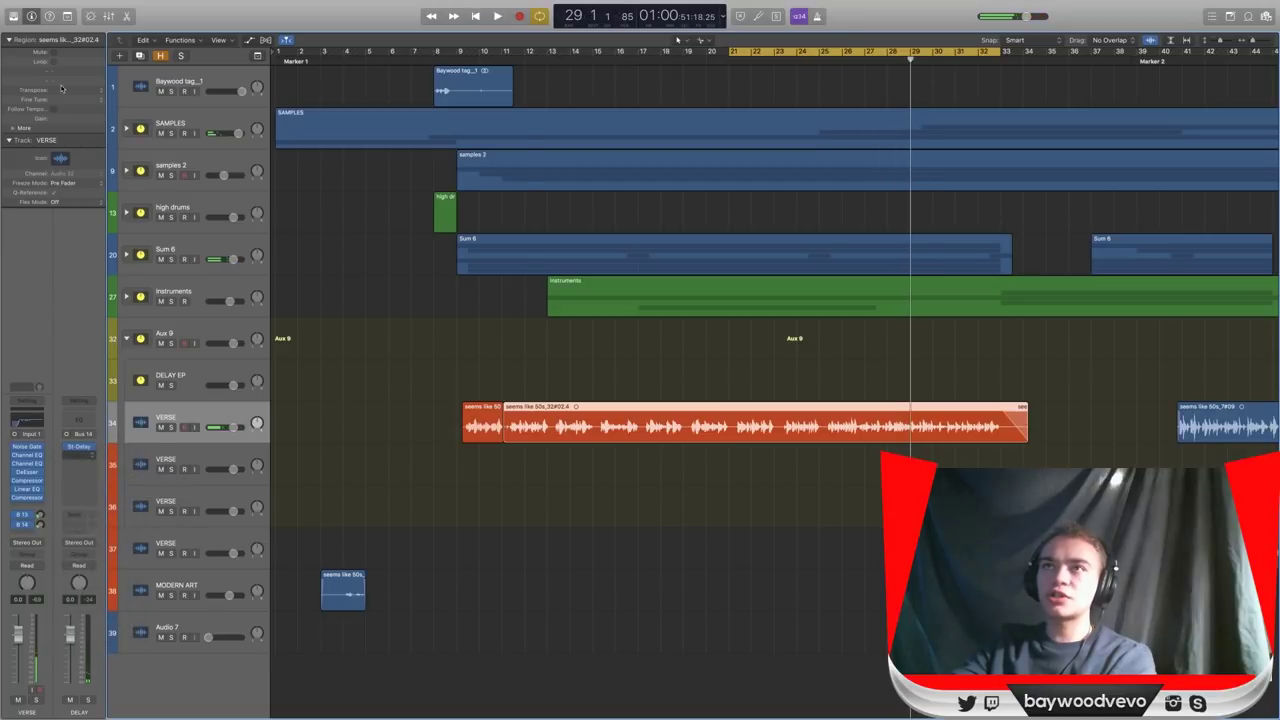
{"action": "left_click", "coordinate": [49, 67]}
{"action": "left_click_drag", "start_coordinate": [60, 168], "coordinate": [275, 177]}
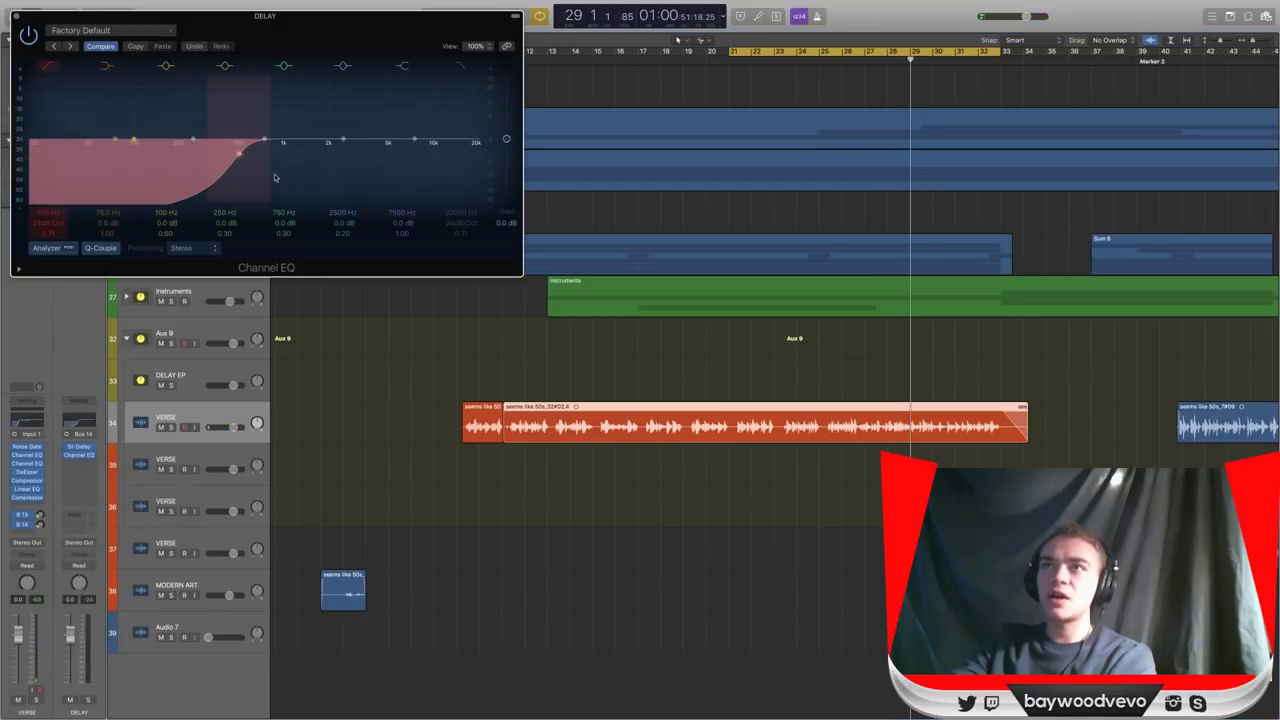
{"action": "left_click_drag", "start_coordinate": [466, 168], "coordinate": [408, 170]}
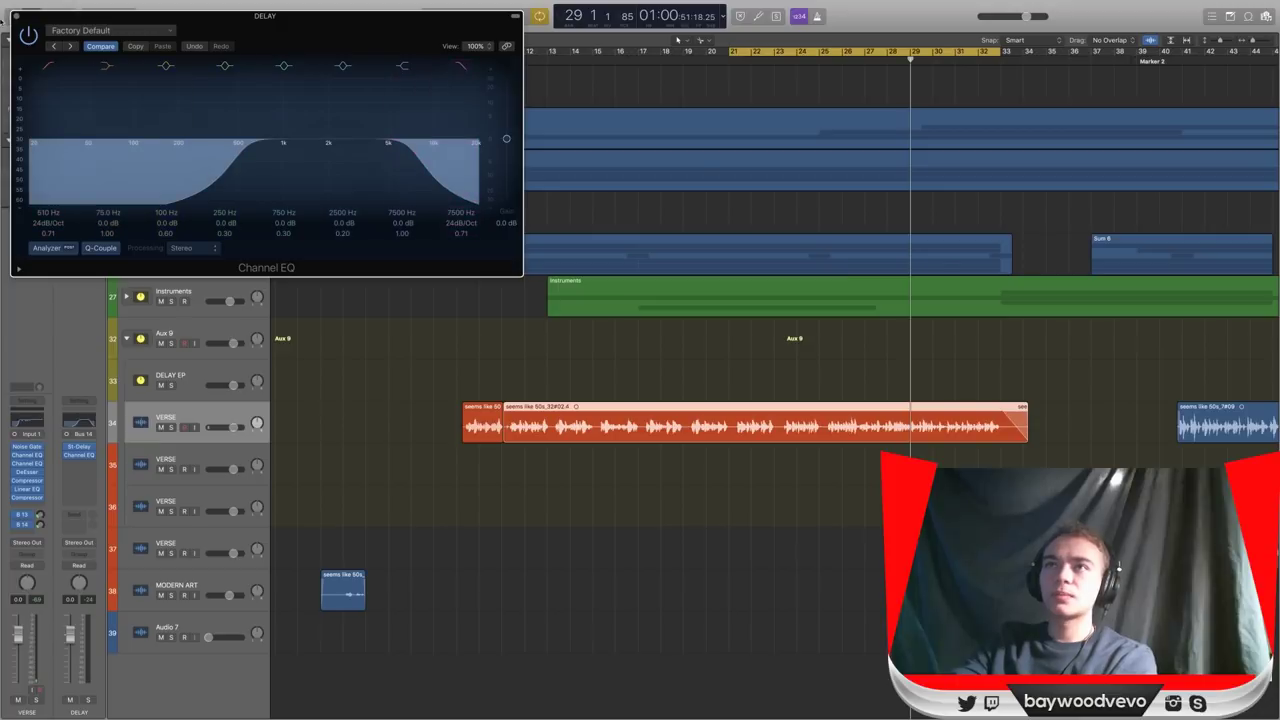
{"action": "key", "text": "space"}
{"action": "left_click", "coordinate": [17, 16]}
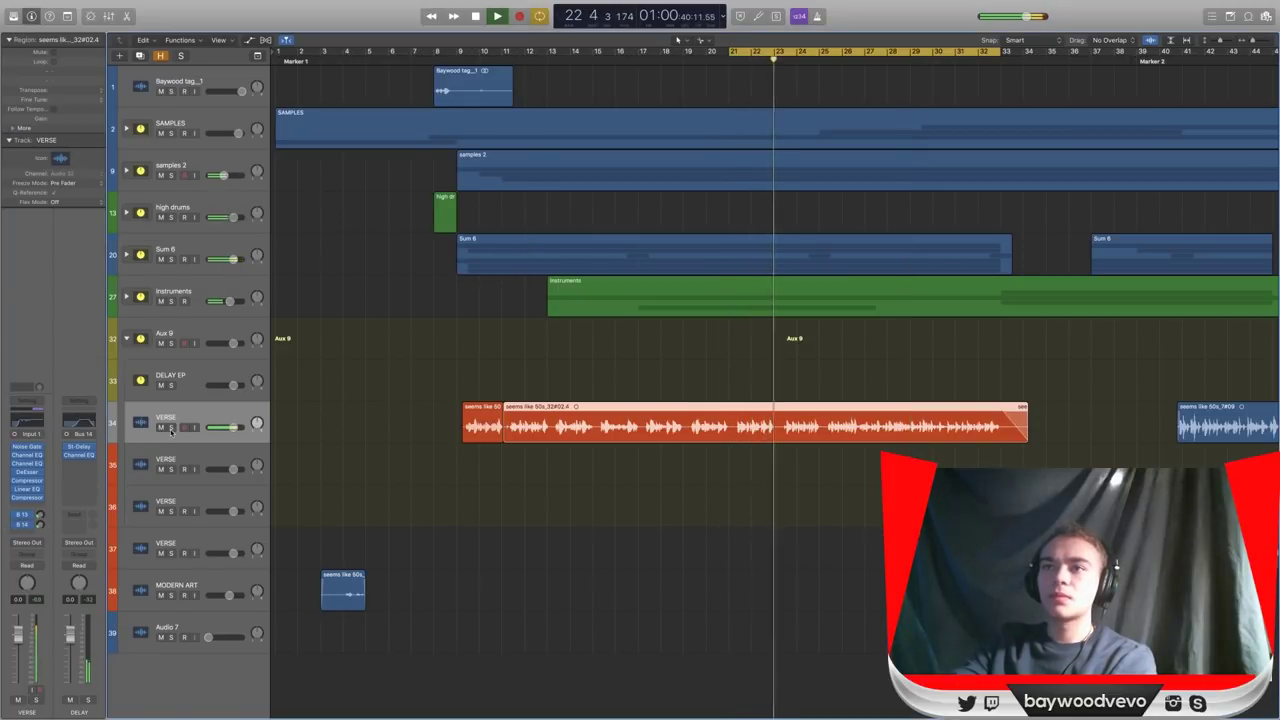
Compare the soloed verse vocal with all its inserts and sends bypassed and re-enabled, then unsolo it for the full mix.
{"action": "left_click", "coordinate": [171, 428]}
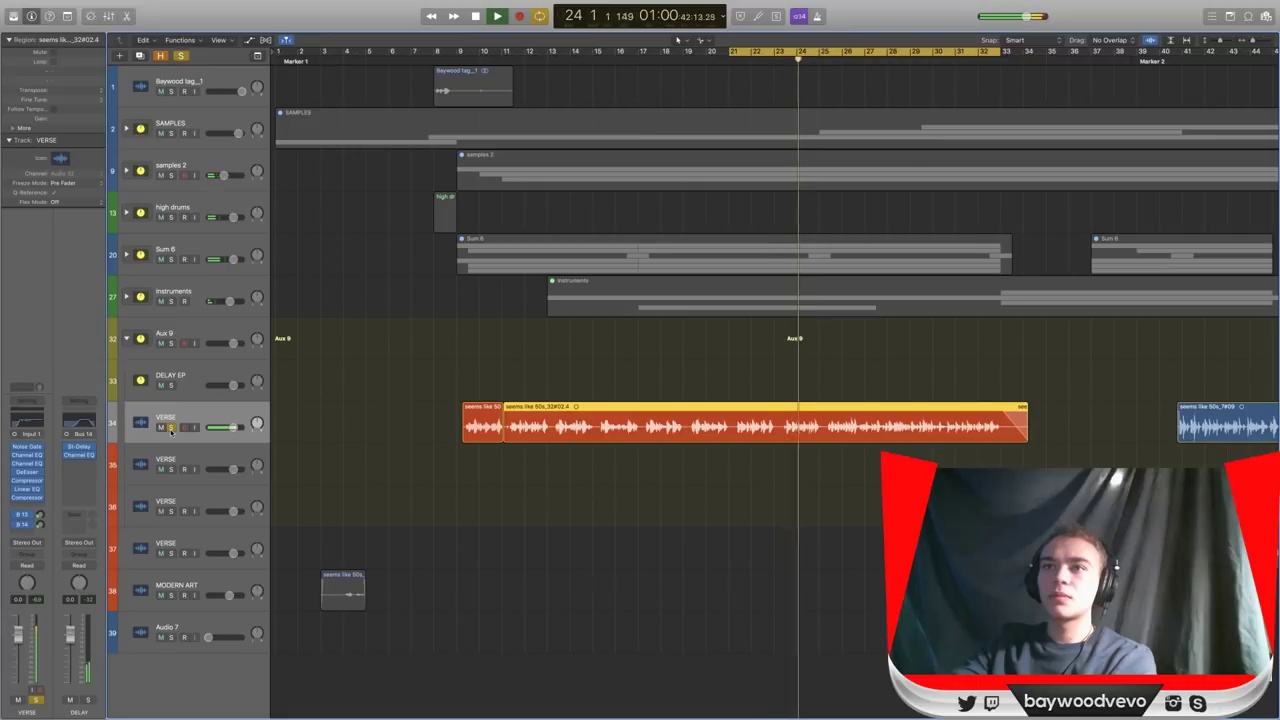
{"action": "left_click_drag", "start_coordinate": [14, 447], "coordinate": [14, 533]}
{"action": "left_click", "coordinate": [14, 524]}
{"action": "left_click", "coordinate": [14, 515]}
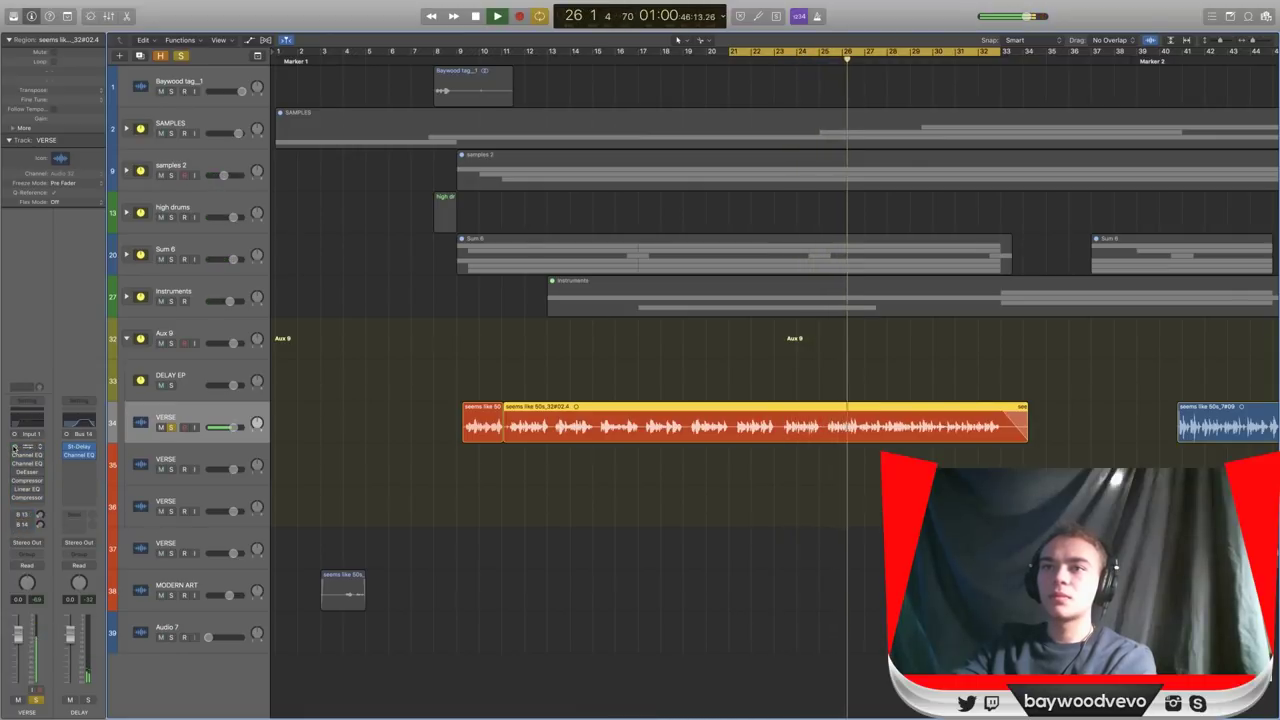
{"action": "left_click_drag", "start_coordinate": [14, 447], "coordinate": [14, 499]}
{"action": "left_click", "coordinate": [14, 515]}
{"action": "left_click", "coordinate": [14, 524]}
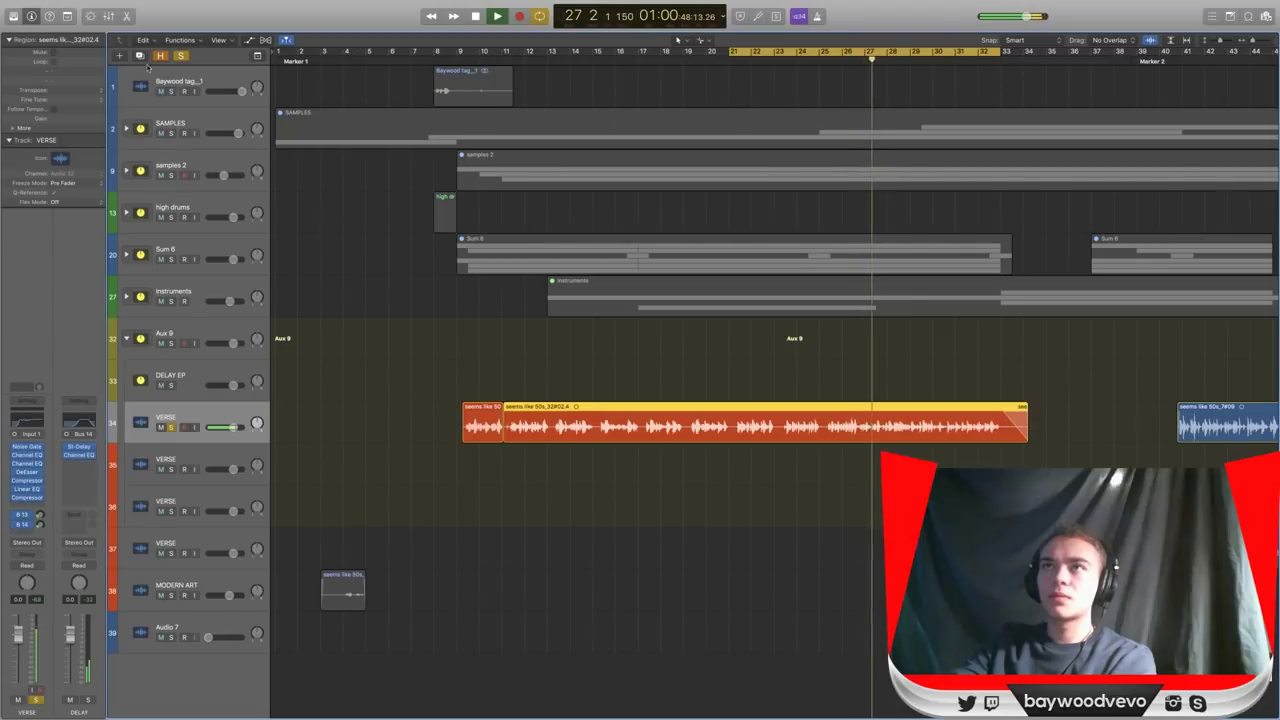
{"action": "left_click", "coordinate": [181, 55]}
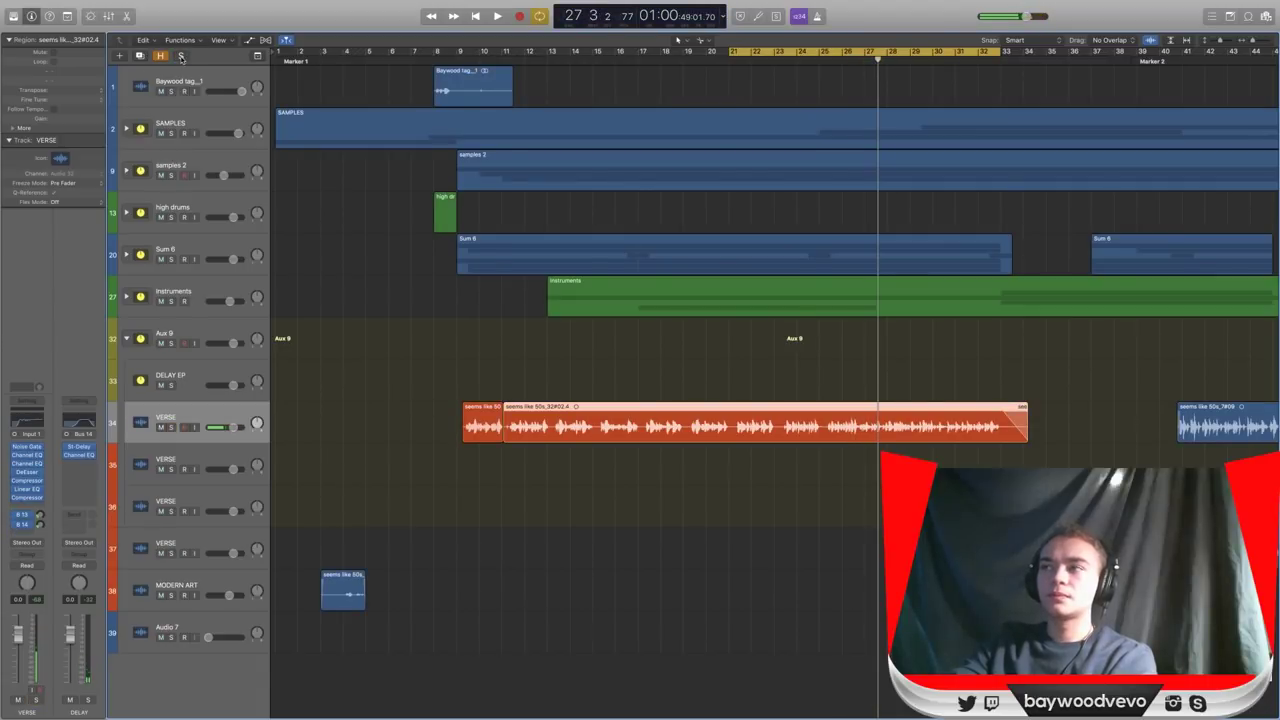
{"action": "key", "text": "space"}
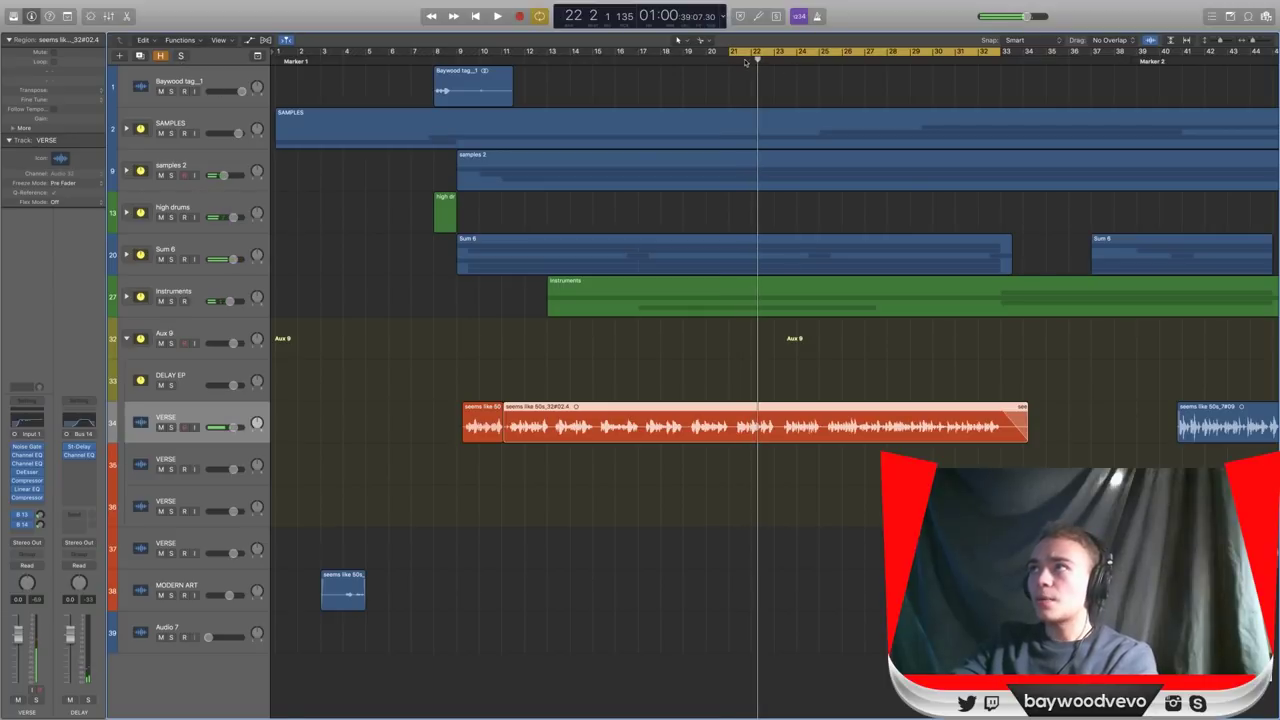
Extend the cycle range back so it starts at bar 11 and still ends at bar 33.
{"action": "left_click_drag", "start_coordinate": [729, 48], "coordinate": [501, 121]}
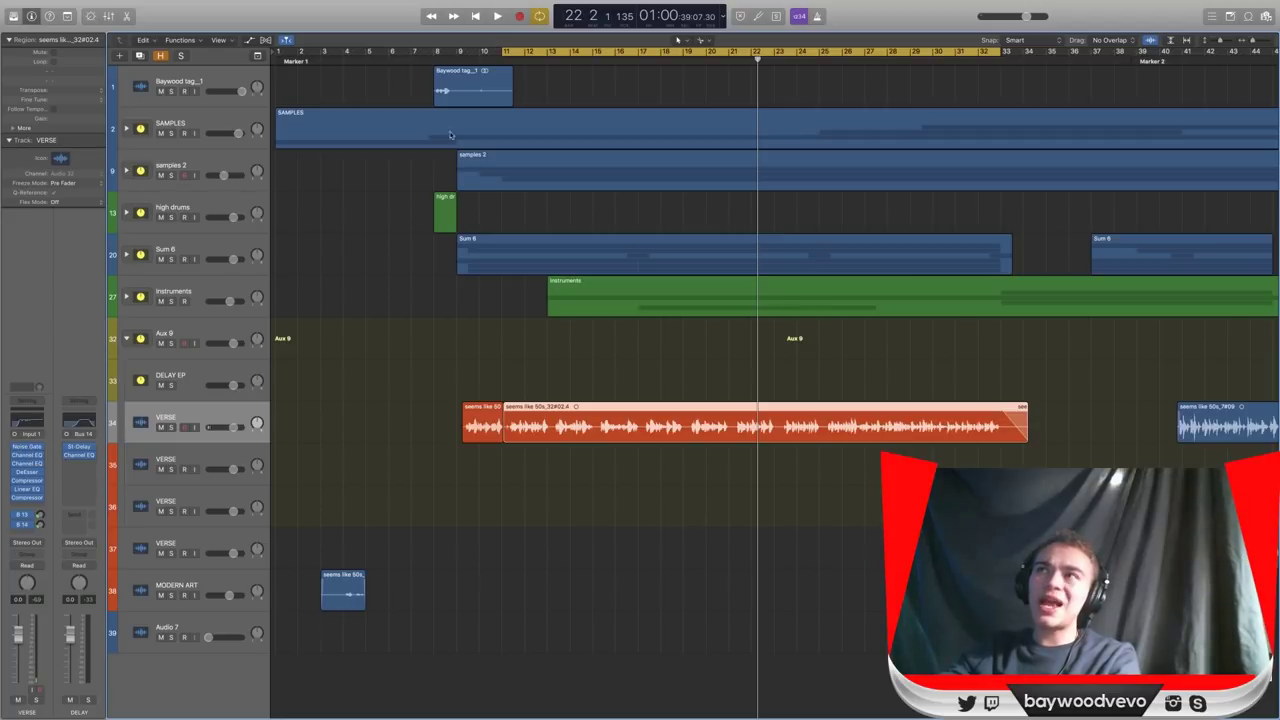
{"action": "mouse_move", "coordinate": [502, 53]}
{"action": "left_mouse_down"}
{"action": "mouse_move", "coordinate": [470, 57]}
{"action": "mouse_move", "coordinate": [507, 57]}
{"action": "left_mouse_up"}
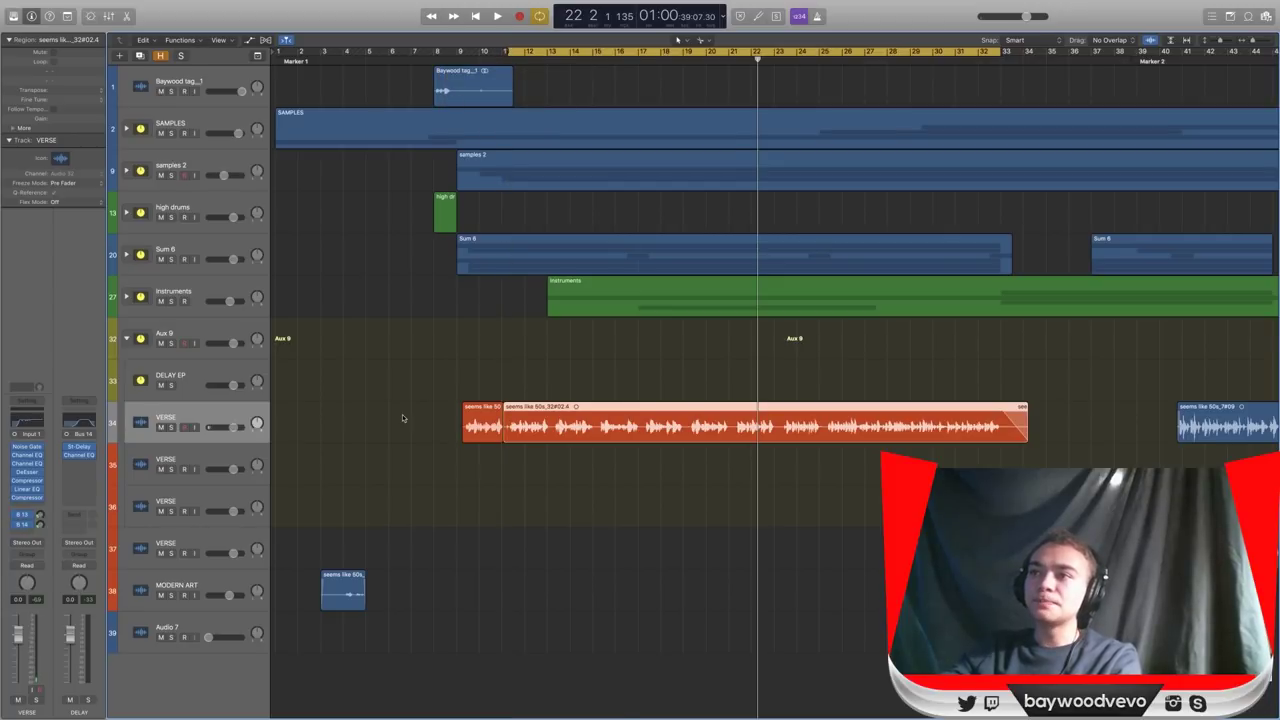
Duplicate the first VERSE vocal track together with its plug-ins and sends.
{"action": "key", "text": "super+Left"}
{"action": "key", "text": "super+Left"}
{"action": "key", "text": "super+Left"}
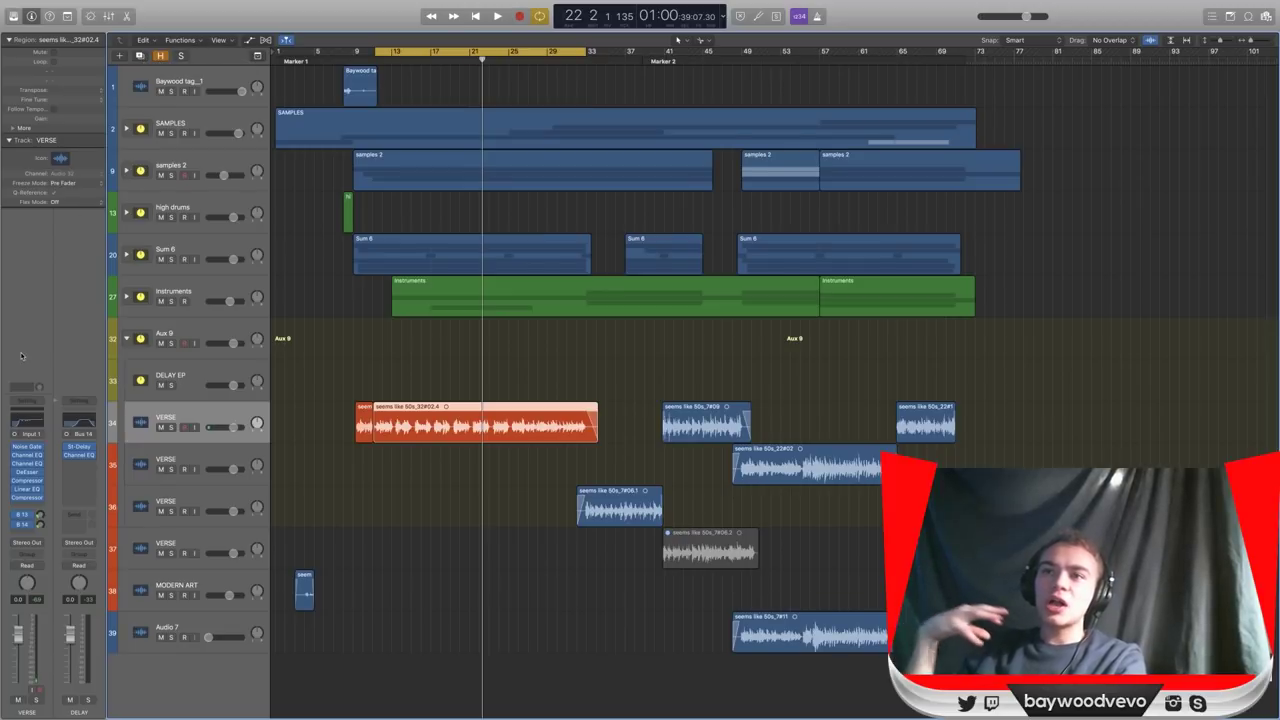
{"action": "left_click", "coordinate": [27, 463]}
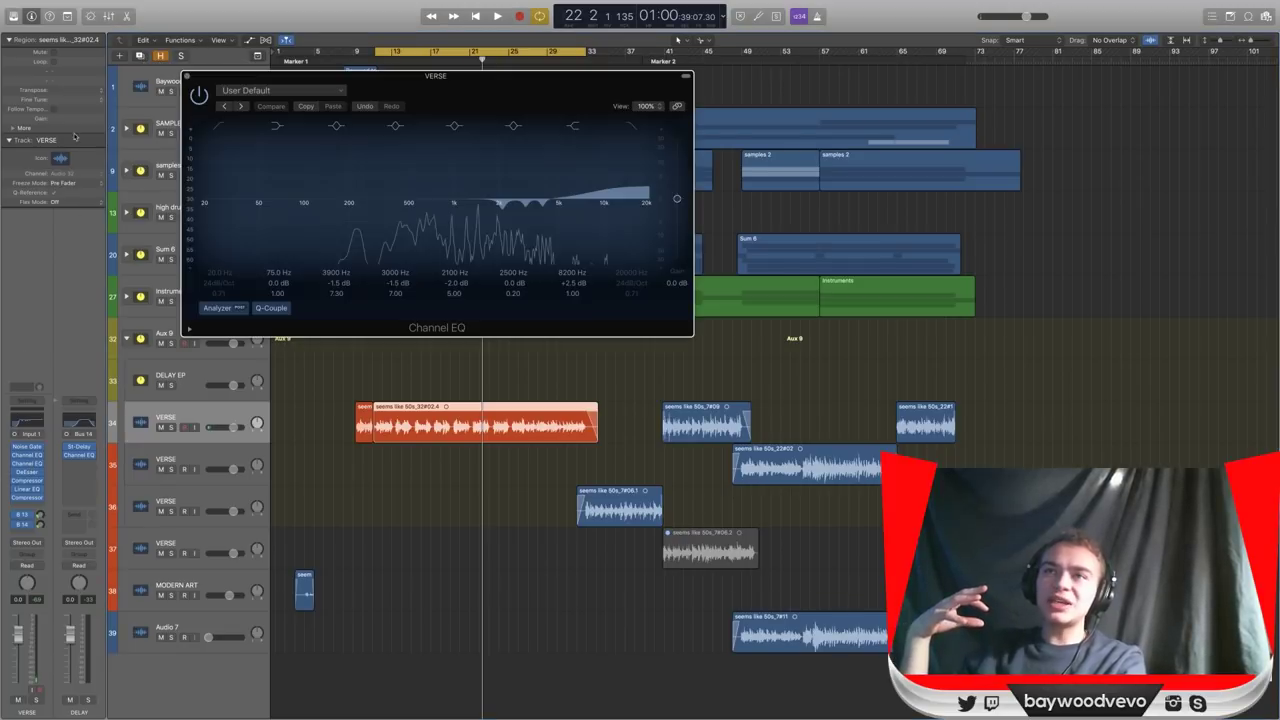
{"action": "left_click", "coordinate": [187, 76]}
{"action": "left_click", "coordinate": [139, 55]}
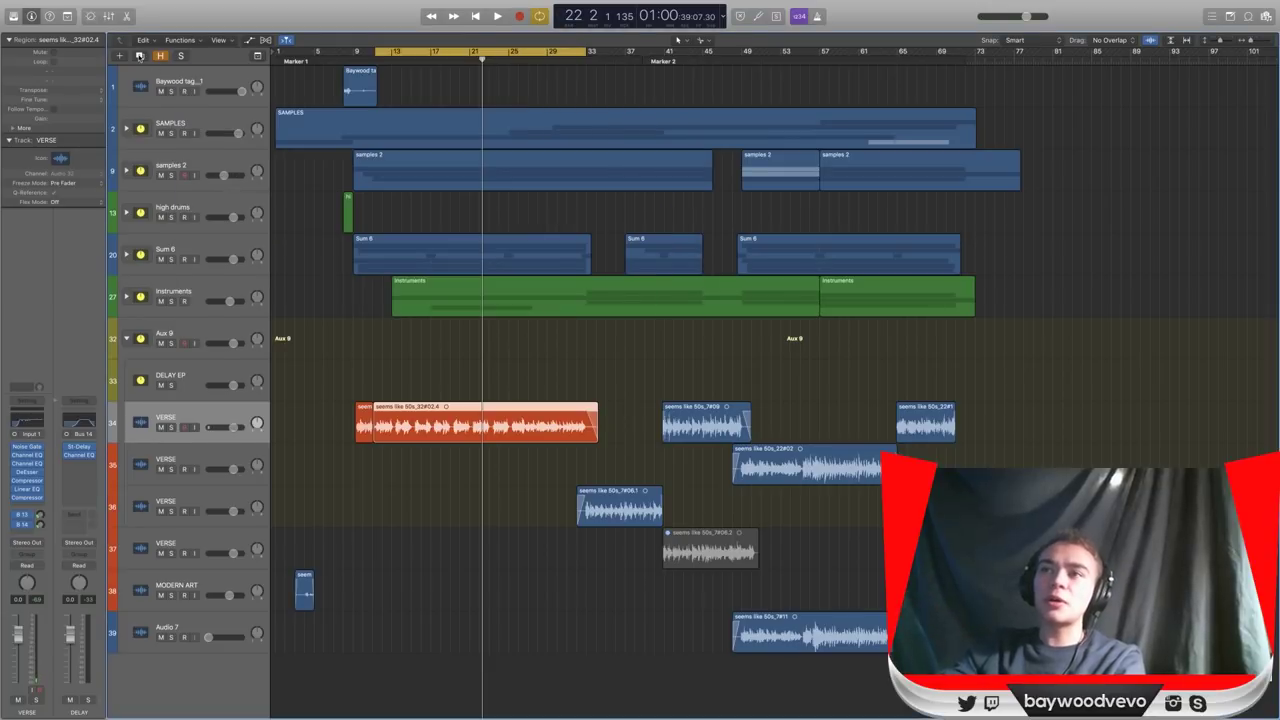
Copy the first verse's two vocal regions onto the duplicated track directly below, at the same timeline position.
{"action": "left_click_drag", "start_coordinate": [641, 422], "coordinate": [341, 417]}
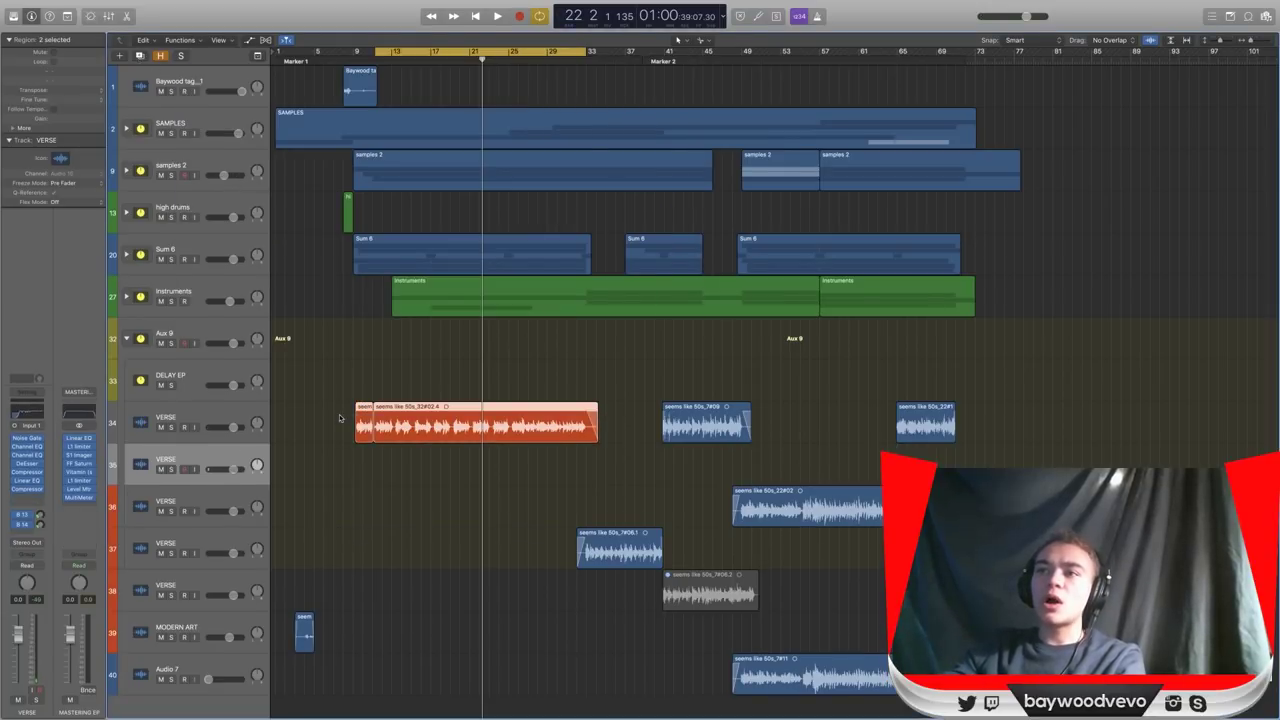
{"action": "scroll", "coordinate": [341, 418], "scroll_direction": "up", "scroll_amount": 3}
{"action": "scroll", "coordinate": [341, 418], "scroll_direction": "left", "scroll_amount": 1}
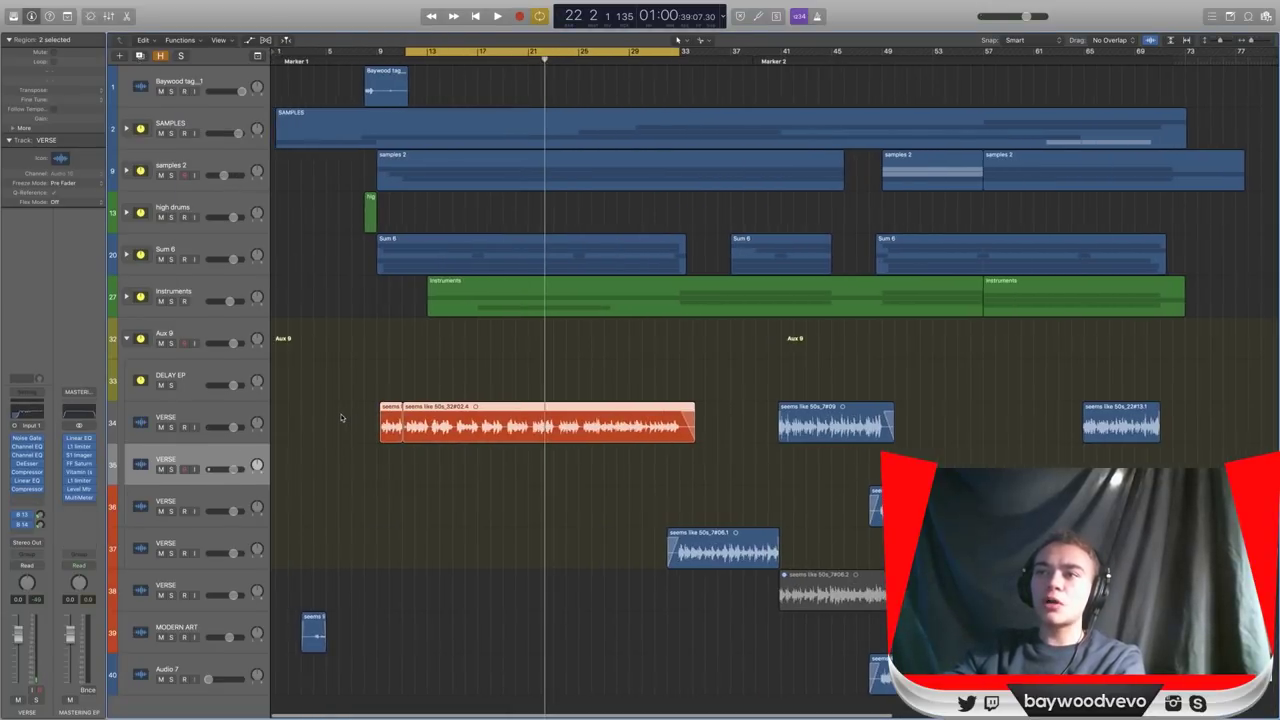
{"action": "left_click", "coordinate": [184, 415]}
{"action": "left_click", "coordinate": [194, 463]}
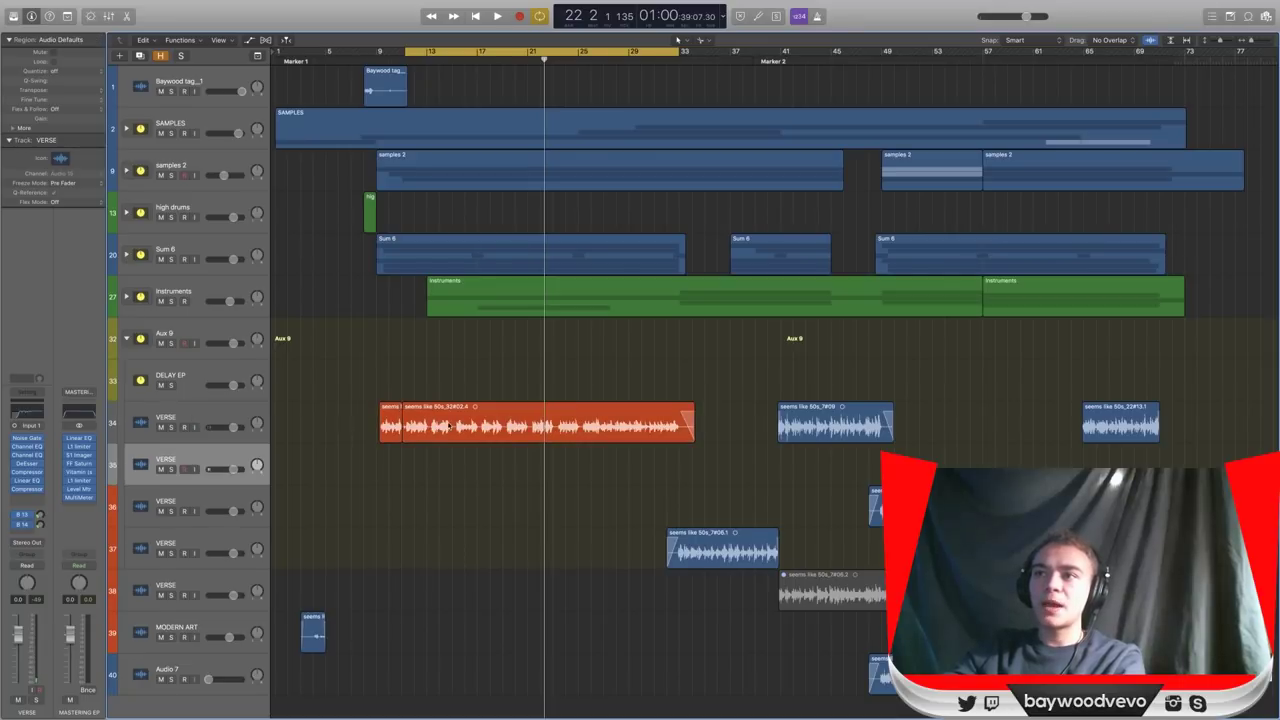
{"action": "left_click", "coordinate": [448, 425]}
{"action": "scroll", "coordinate": [440, 421], "scroll_direction": "up", "scroll_amount": 5}
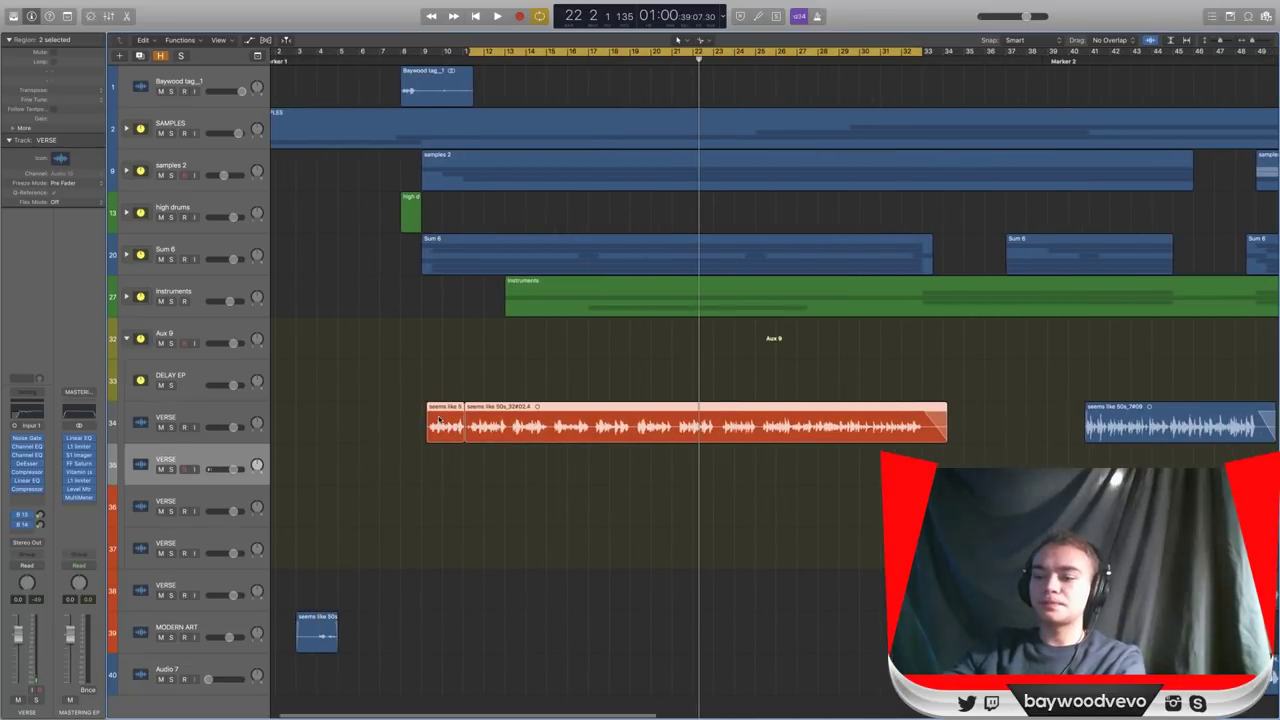
{"action": "left_click_drag", "start_coordinate": [438, 421], "coordinate": [438, 450]}
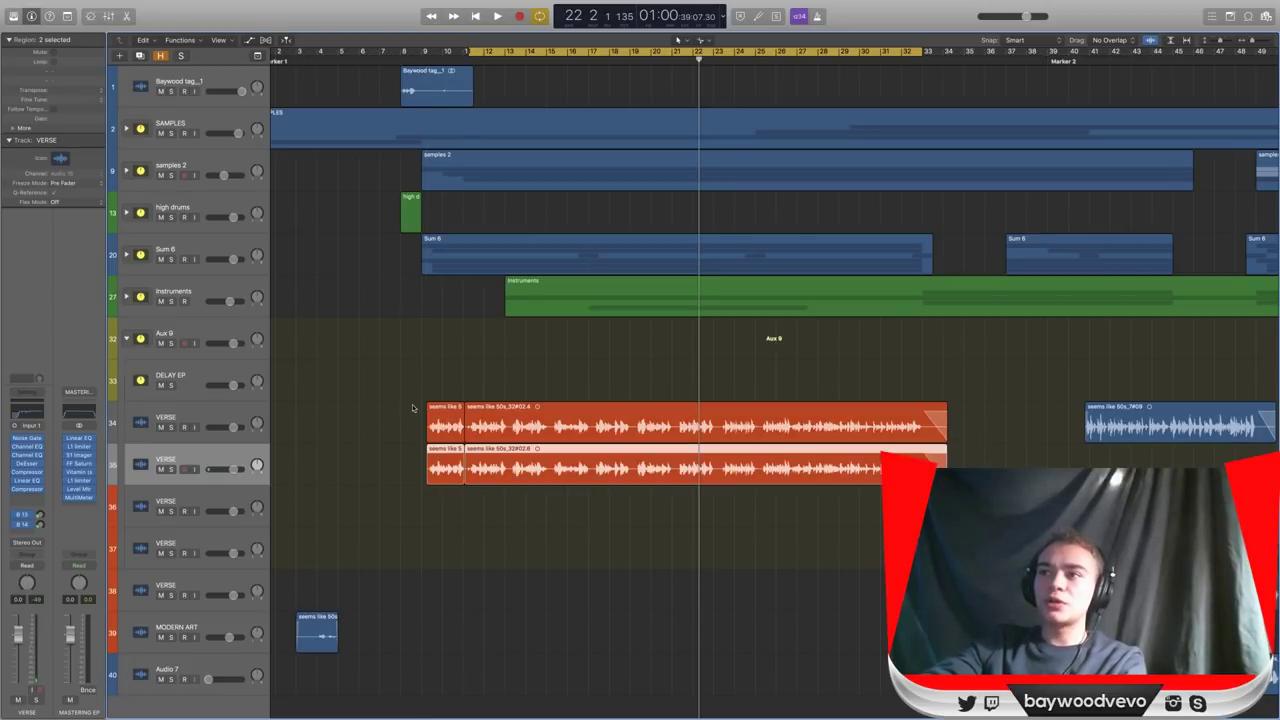
{"action": "left_click", "coordinate": [447, 427]}
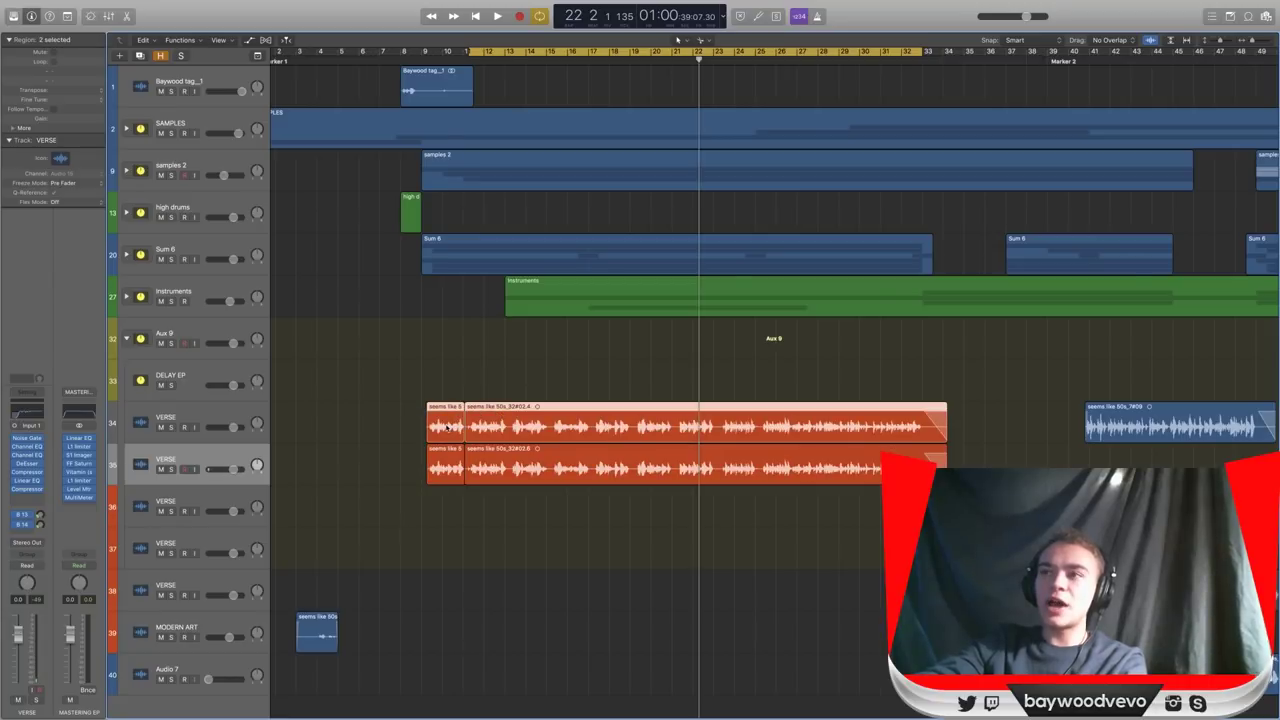
{"action": "left_click_drag", "start_coordinate": [447, 427], "coordinate": [447, 428]}
Rename the duplicated vocal track as "Dub verse".
{"action": "left_click", "coordinate": [486, 468]}
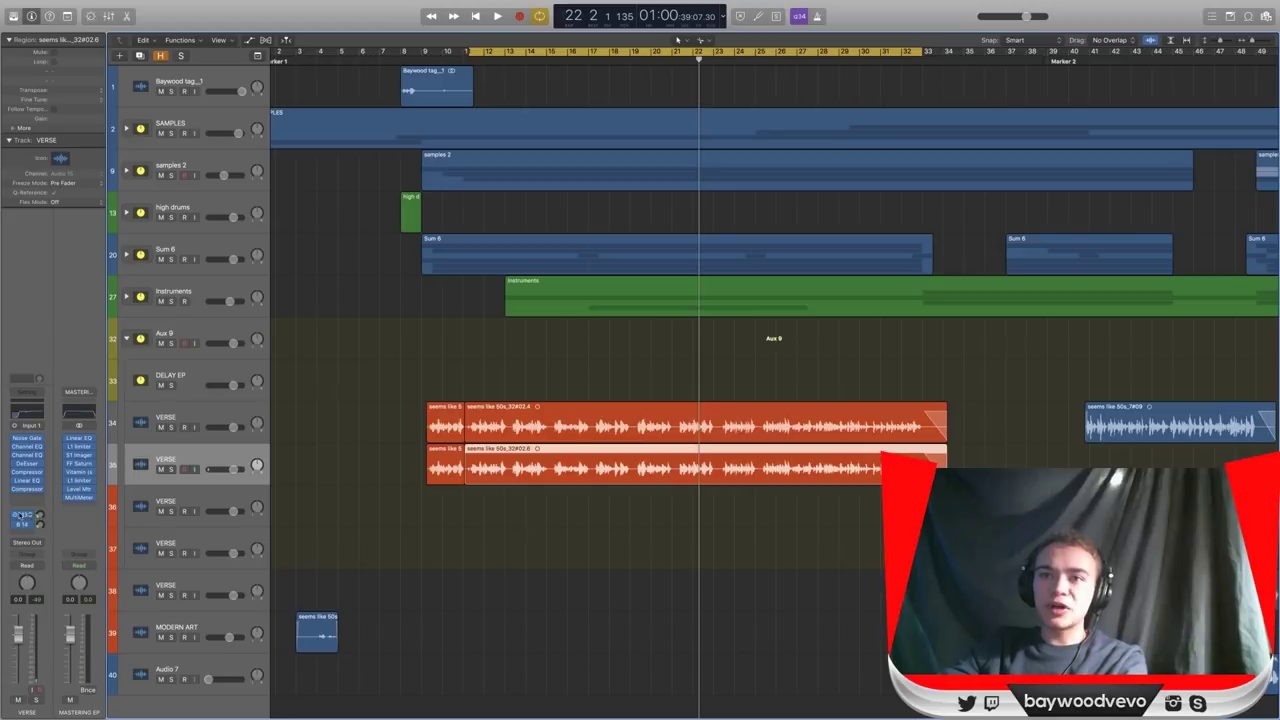
{"action": "double_click", "coordinate": [180, 459]}
{"action": "type", "text": "Du"}
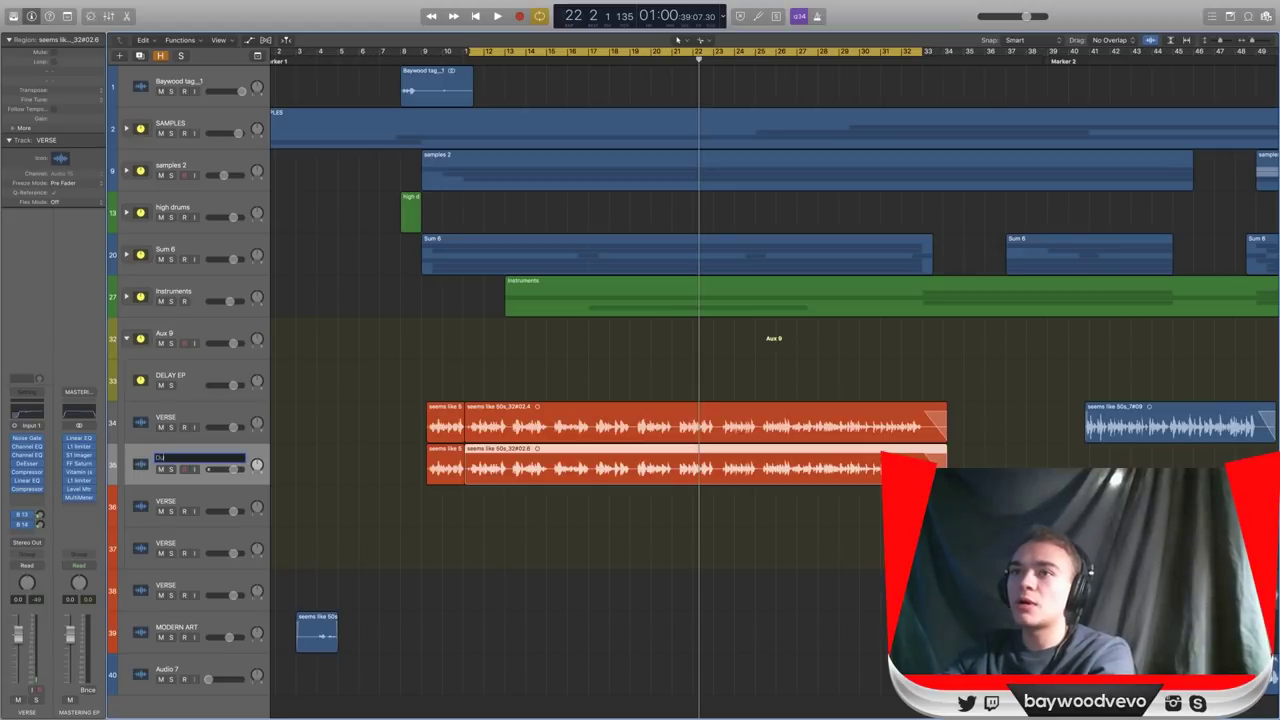
{"action": "type", "text": "b verse"}
{"action": "key", "text": "Return"}
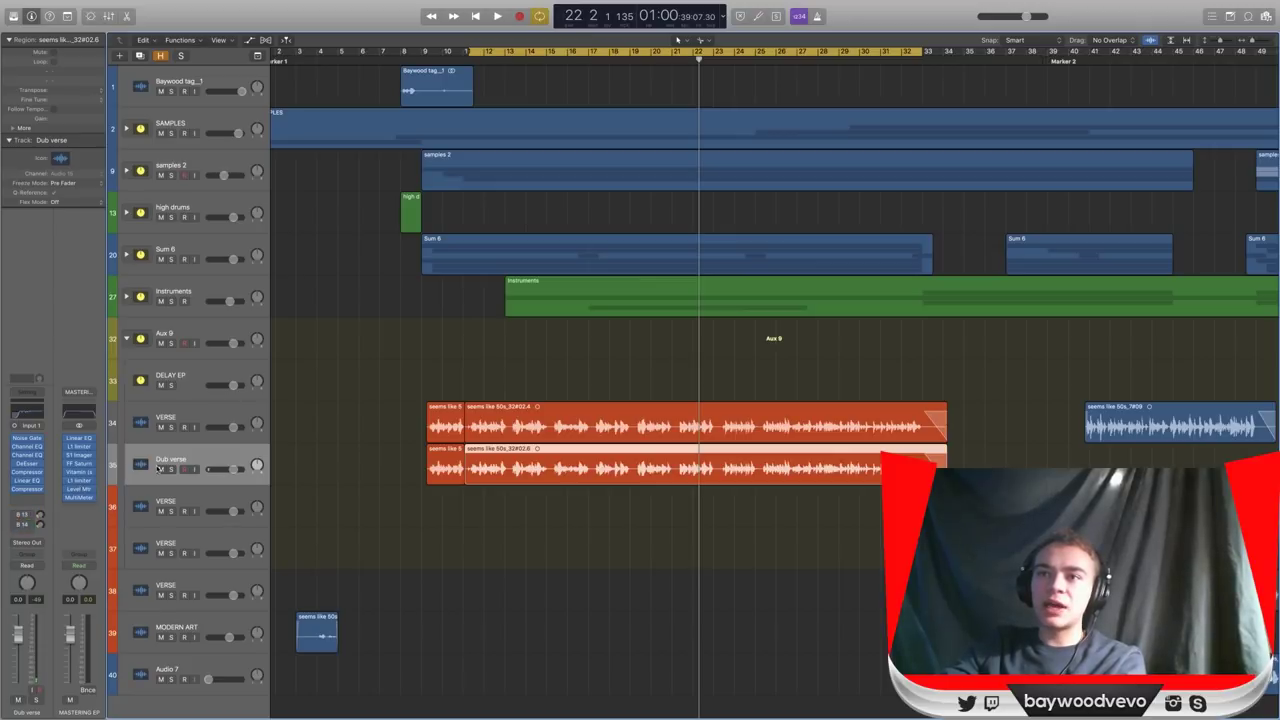
Solo the Dub verse track, open its last Compressor, and audition the vocal with the current settings.
{"action": "left_click", "coordinate": [170, 469]}
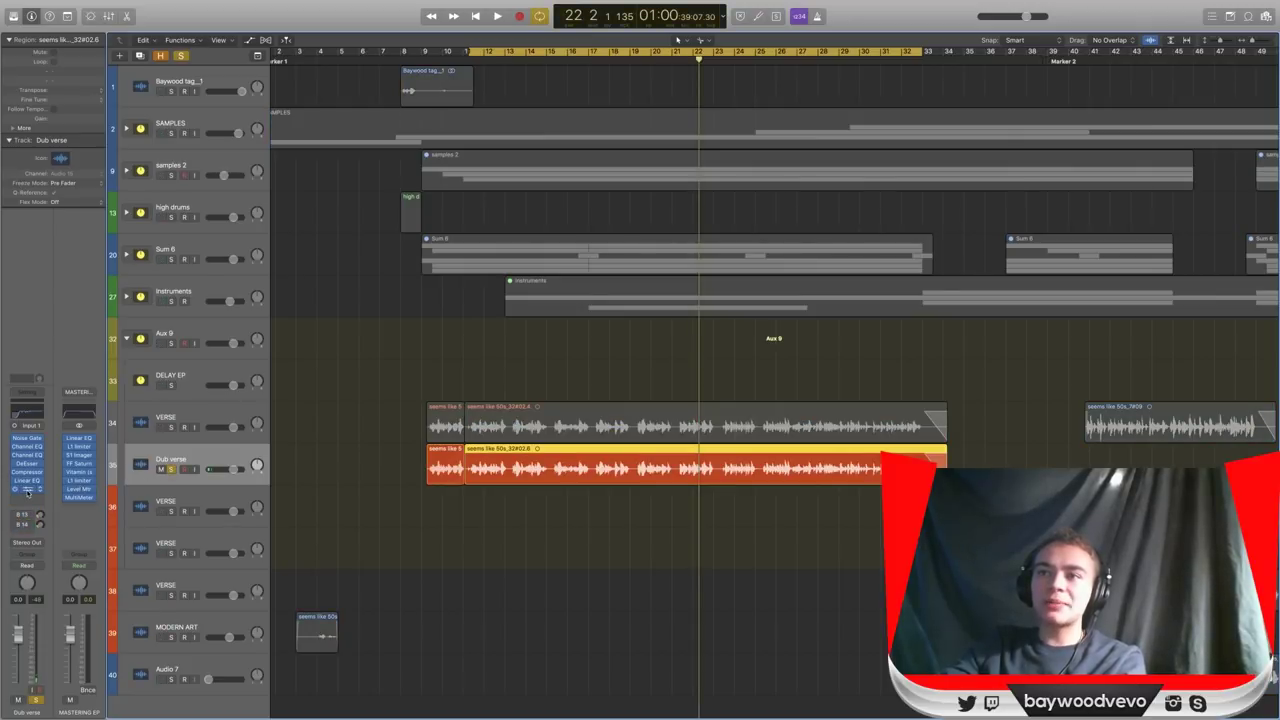
{"action": "left_click", "coordinate": [27, 489]}
{"action": "left_click_drag", "start_coordinate": [246, 30], "coordinate": [705, 127]}
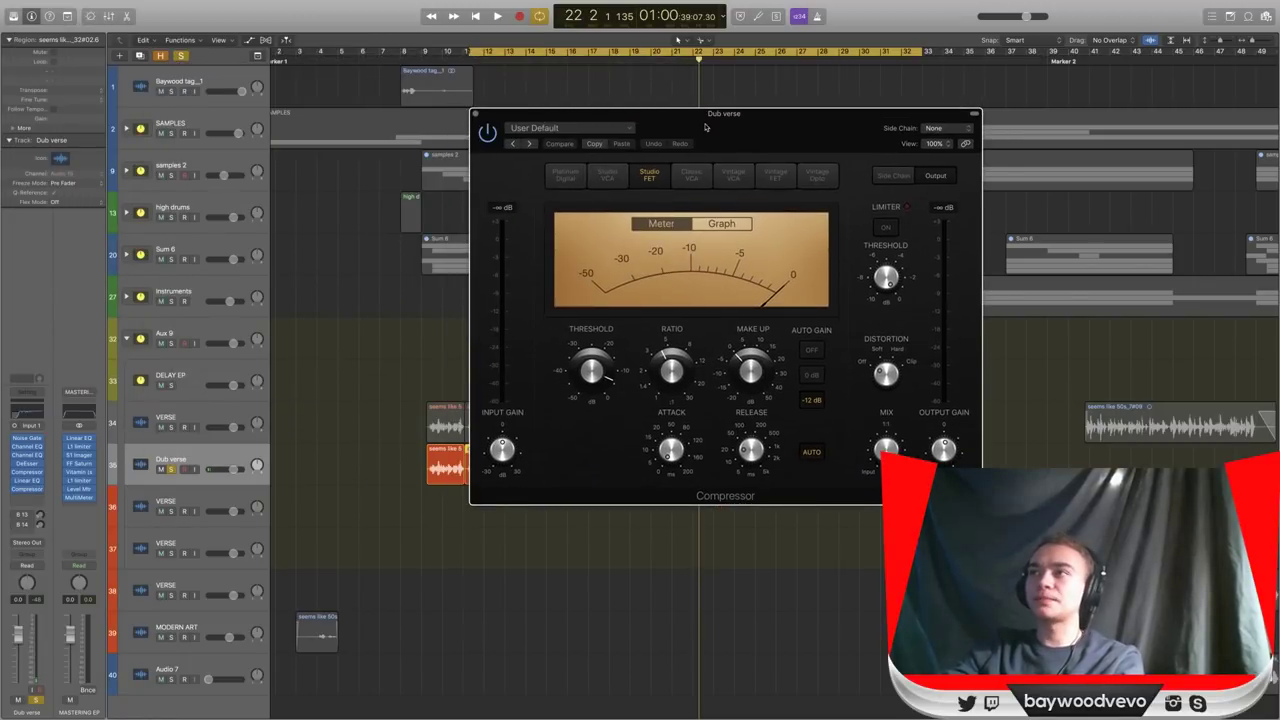
{"action": "key", "text": "space"}
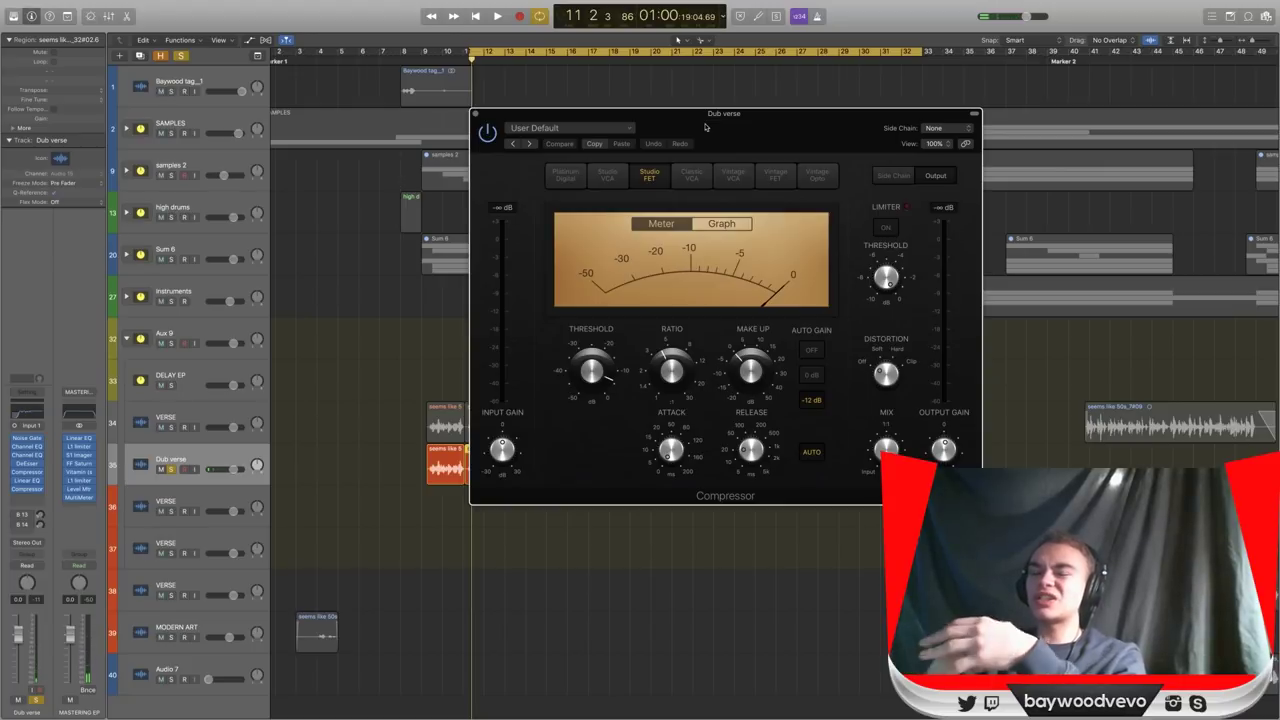
{"action": "key", "text": "space"}
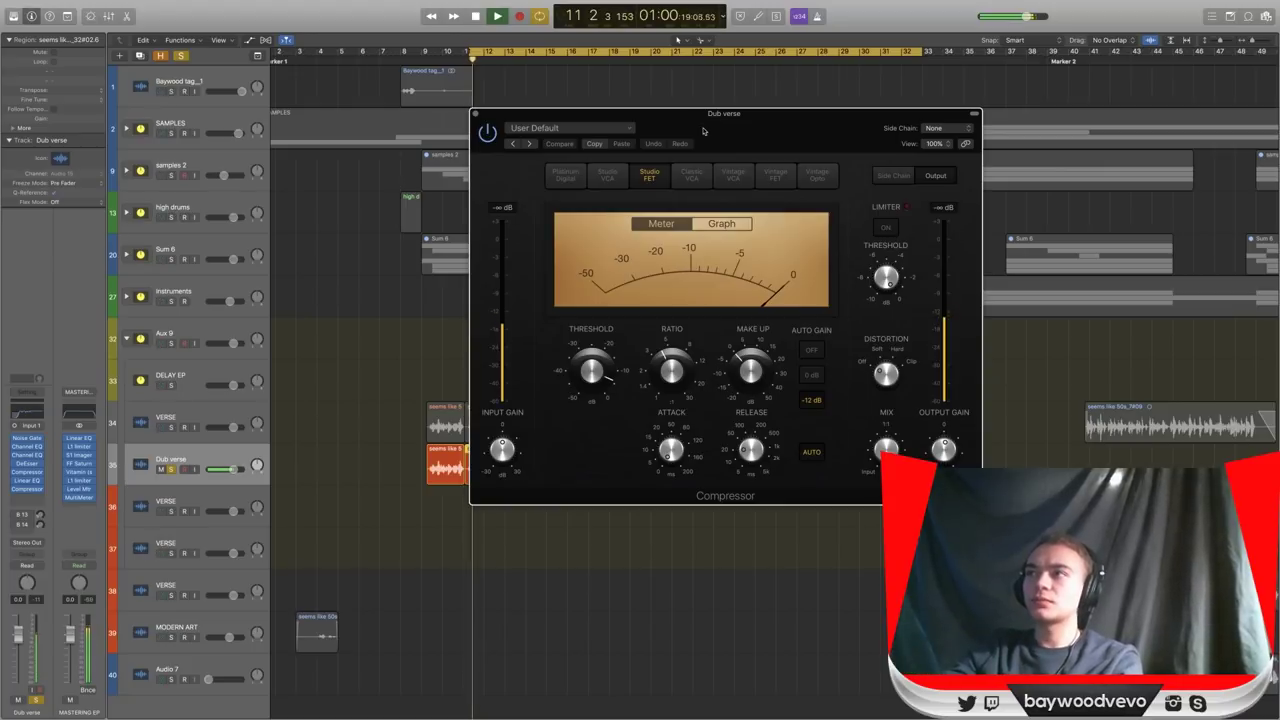
{"action": "key", "text": "space"}
{"action": "left_click_drag", "start_coordinate": [713, 147], "coordinate": [670, 148]}
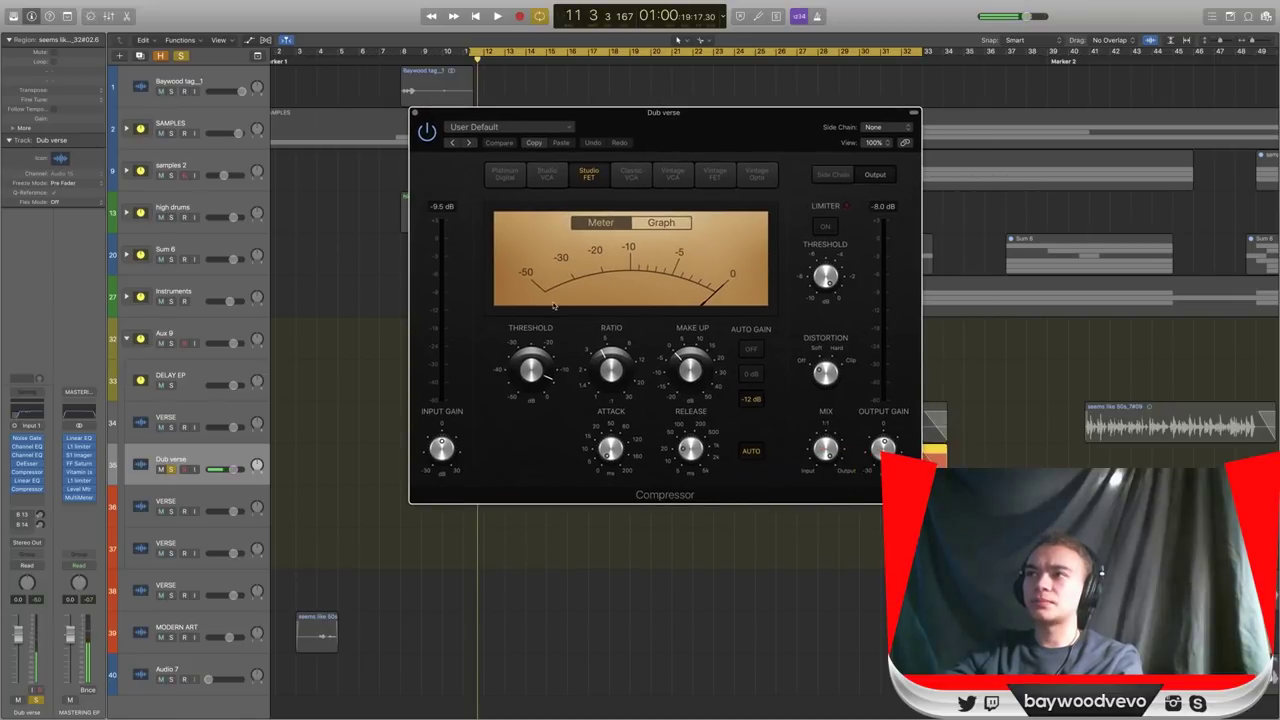
Lower the Dub verse compressor's threshold and set its ratio to 12:1 during playback, check the graph view, and close the plug-in.
{"action": "key", "text": "space"}
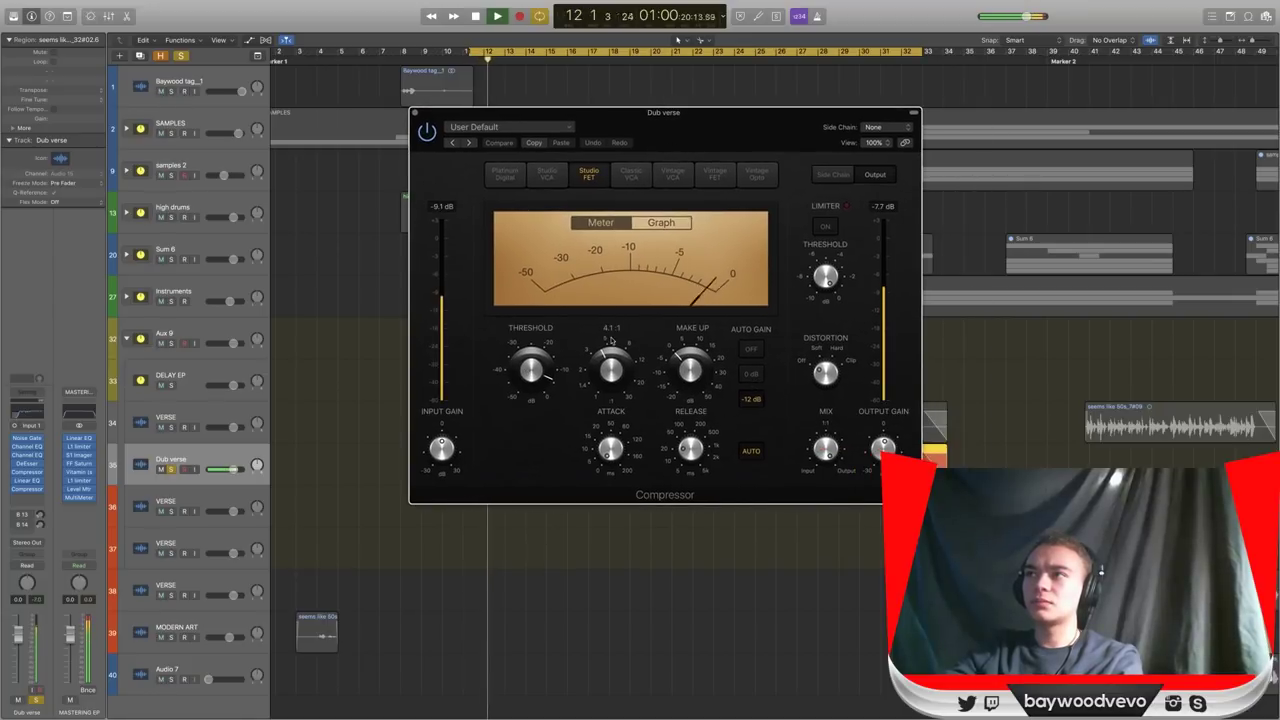
{"action": "left_click_drag", "start_coordinate": [540, 374], "coordinate": [532, 374]}
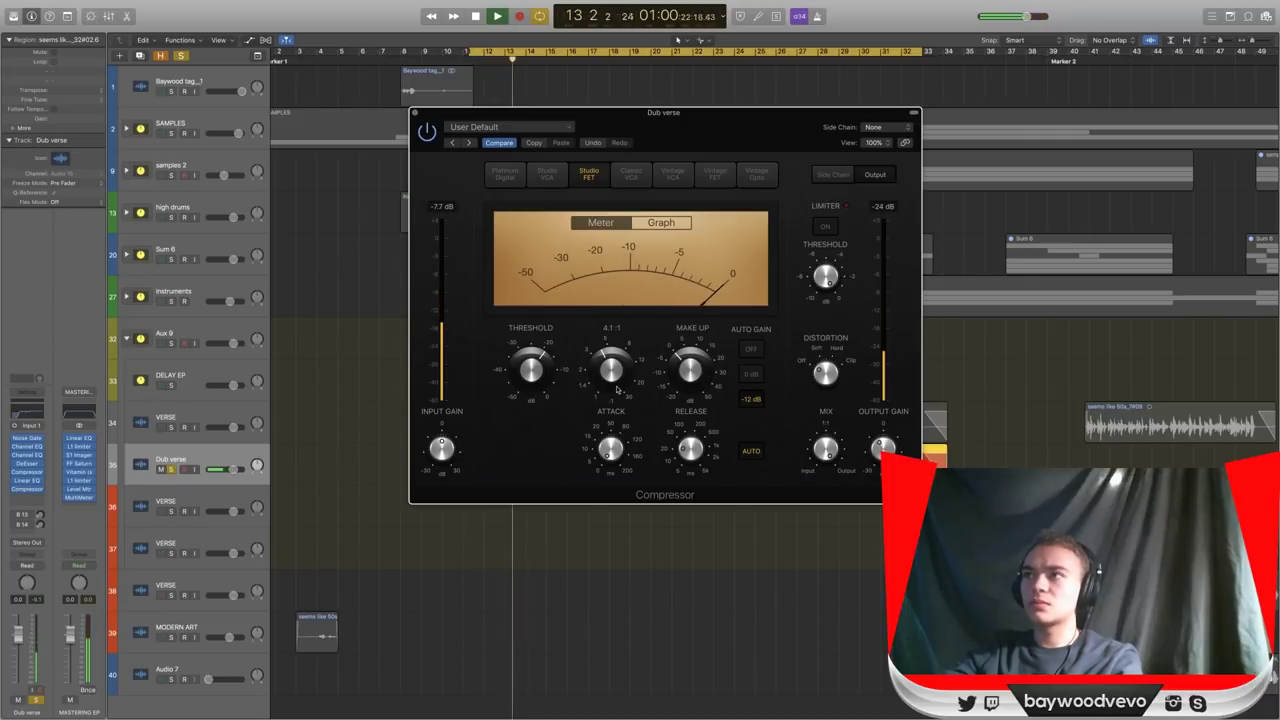
{"action": "key", "text": "space"}
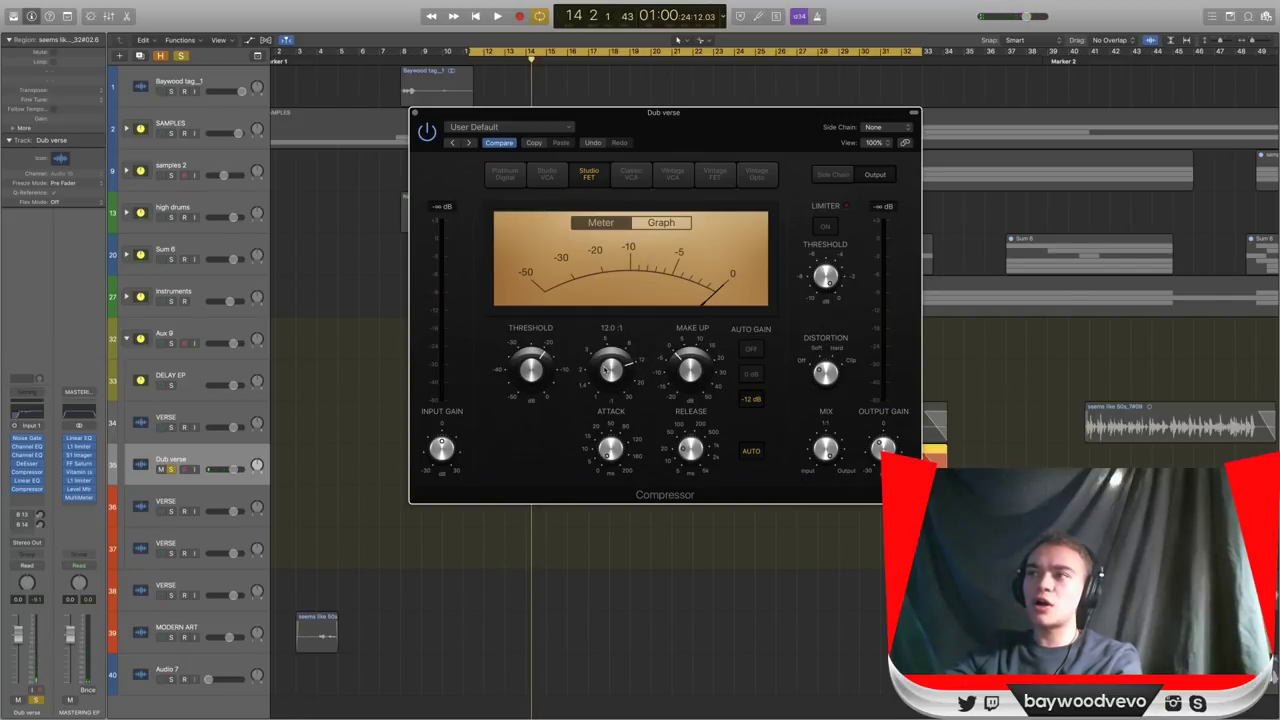
{"action": "left_click", "coordinate": [663, 223]}
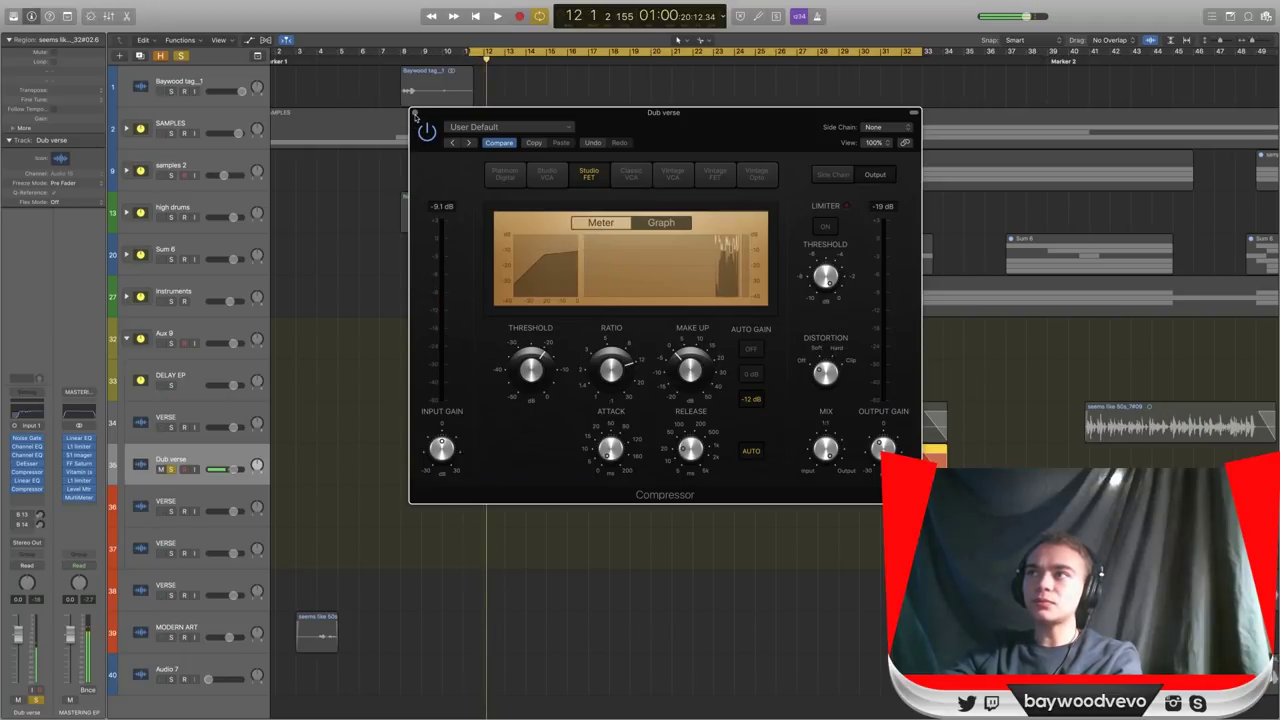
{"action": "left_click", "coordinate": [416, 114]}
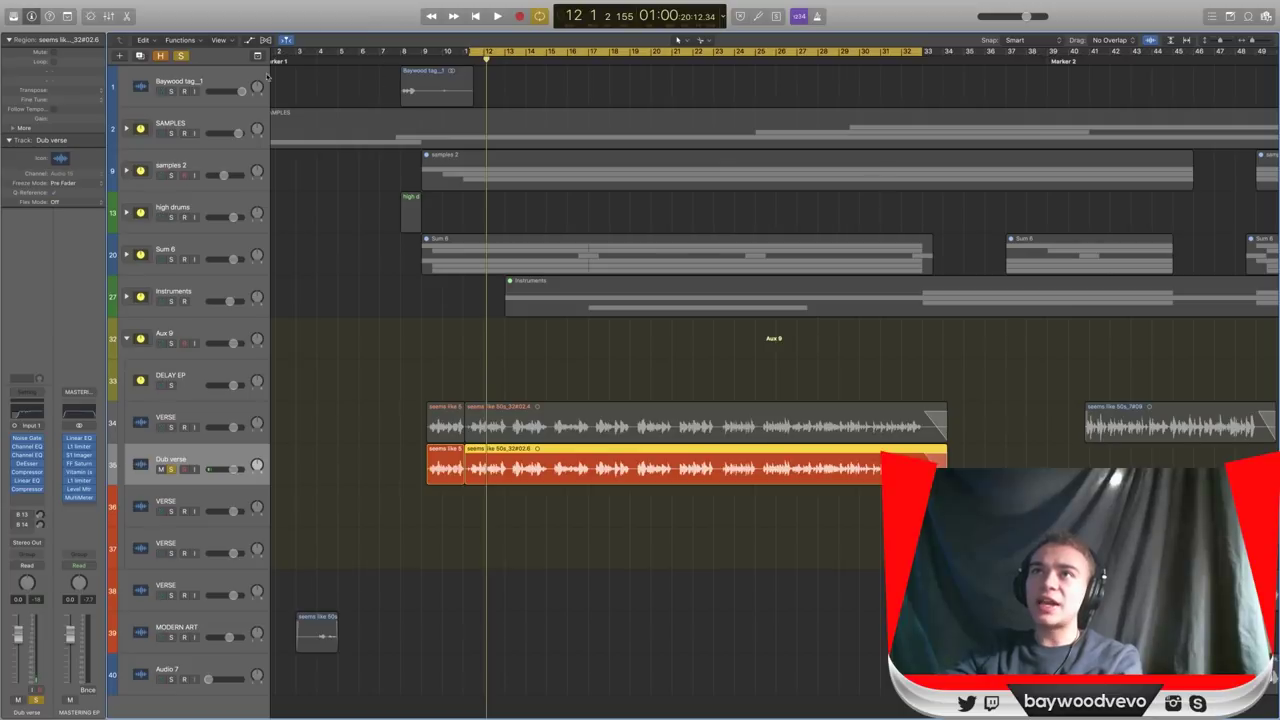
Clear the solo, pull the Dub verse volume fully down, and bring it up to about -4.3 dB under the playing mix.
{"action": "left_click", "coordinate": [180, 56]}
{"action": "mouse_move", "coordinate": [236, 475]}
{"action": "left_mouse_down"}
{"action": "mouse_move", "coordinate": [212, 475]}
{"action": "mouse_move", "coordinate": [238, 470]}
{"action": "left_mouse_up"}
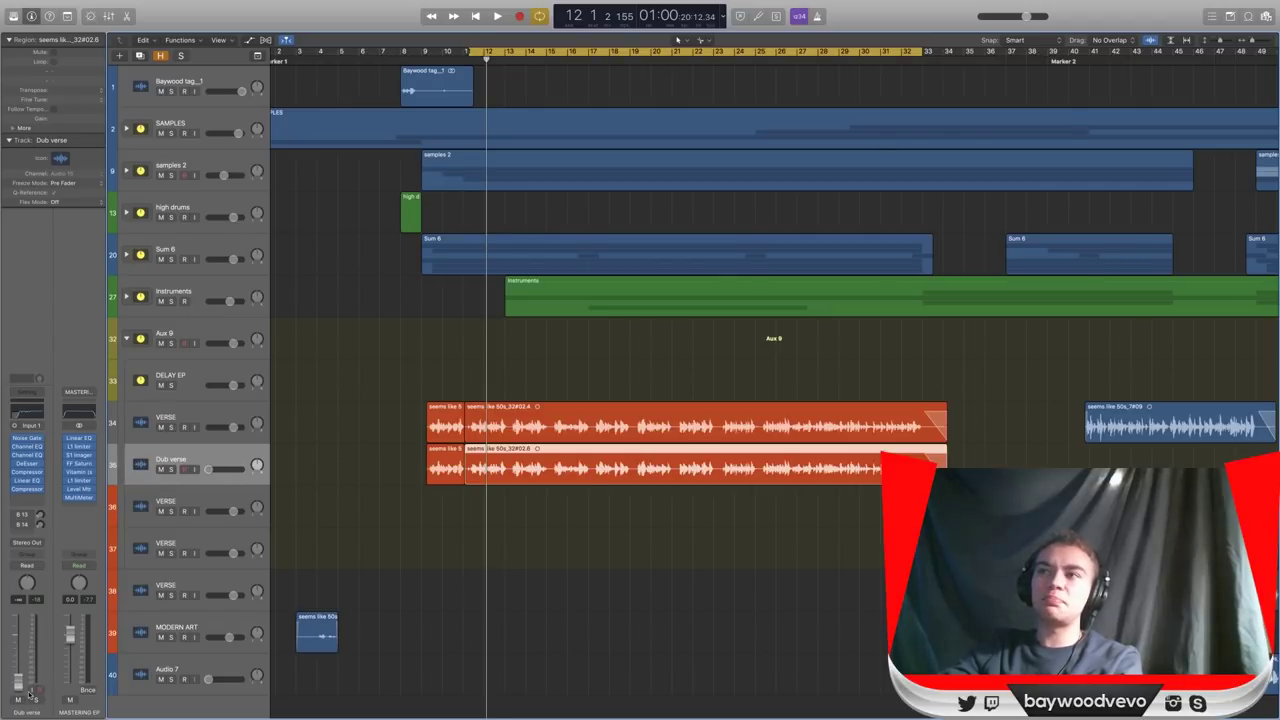
{"action": "key", "text": "space"}
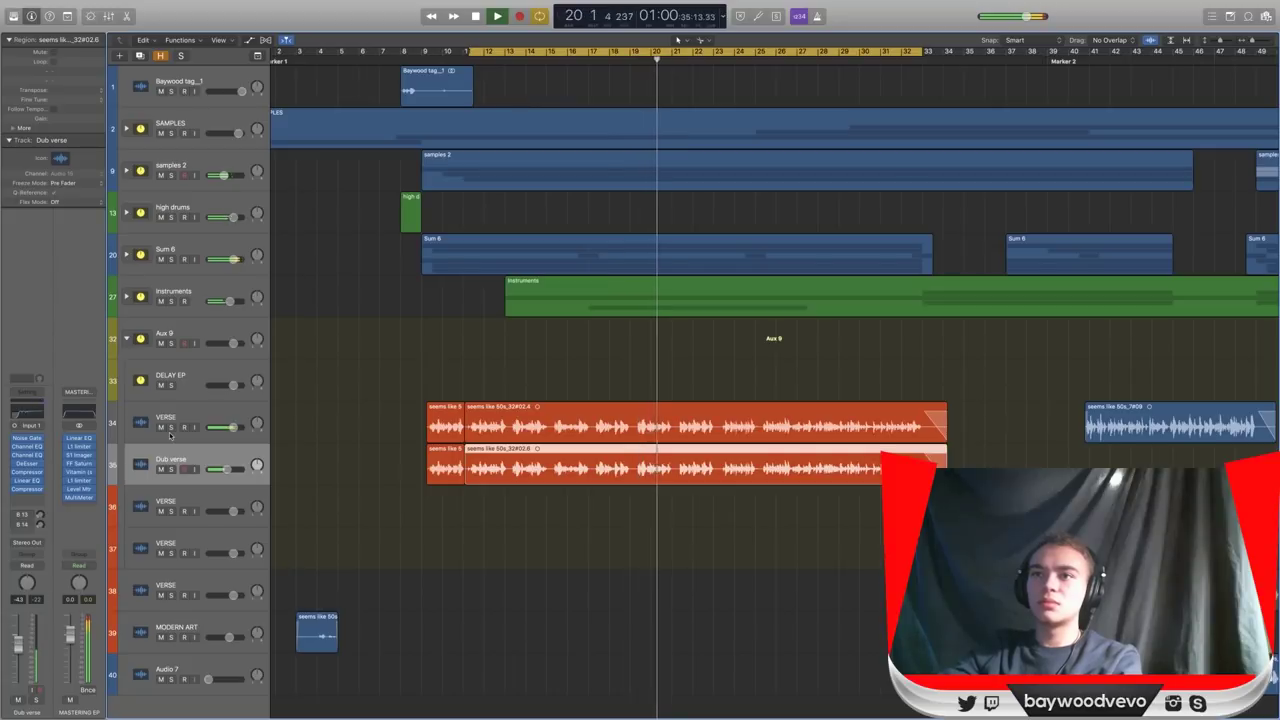
Compare the full mix with the Dub verse track muted and unmuted during playback, leaving it unmuted.
{"action": "left_click", "coordinate": [160, 469]}
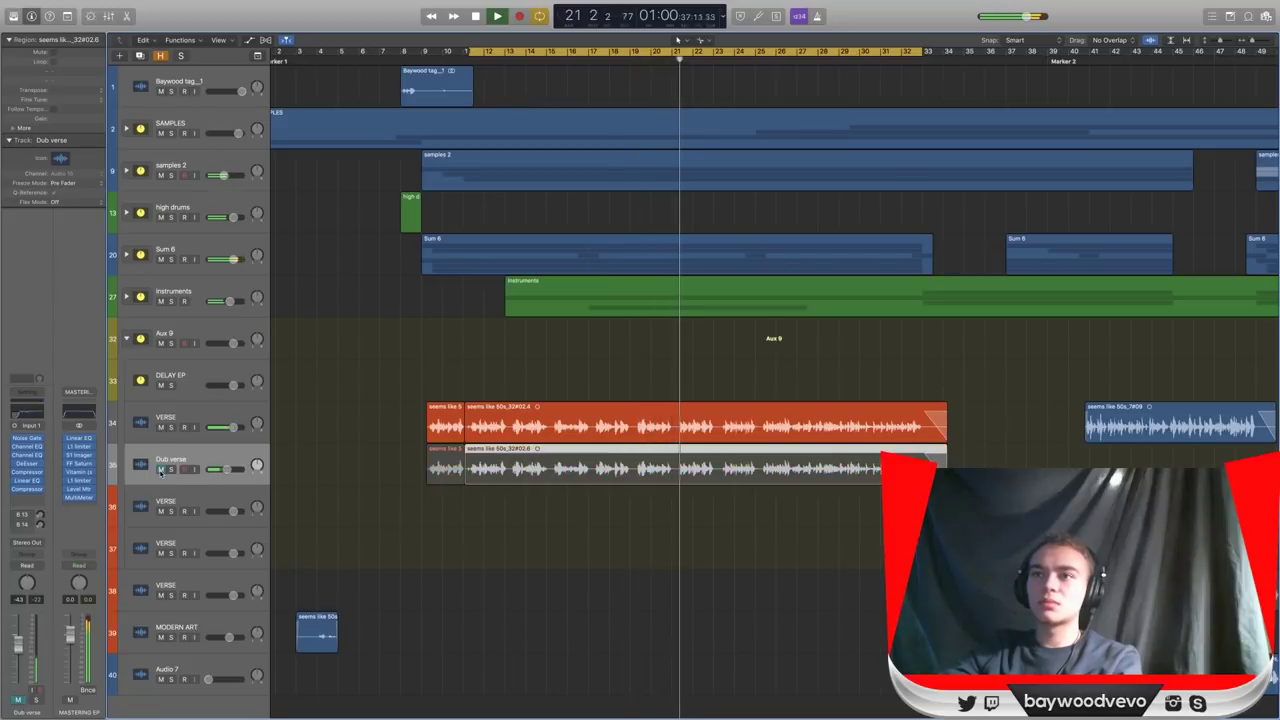
{"action": "left_click", "coordinate": [160, 469]}
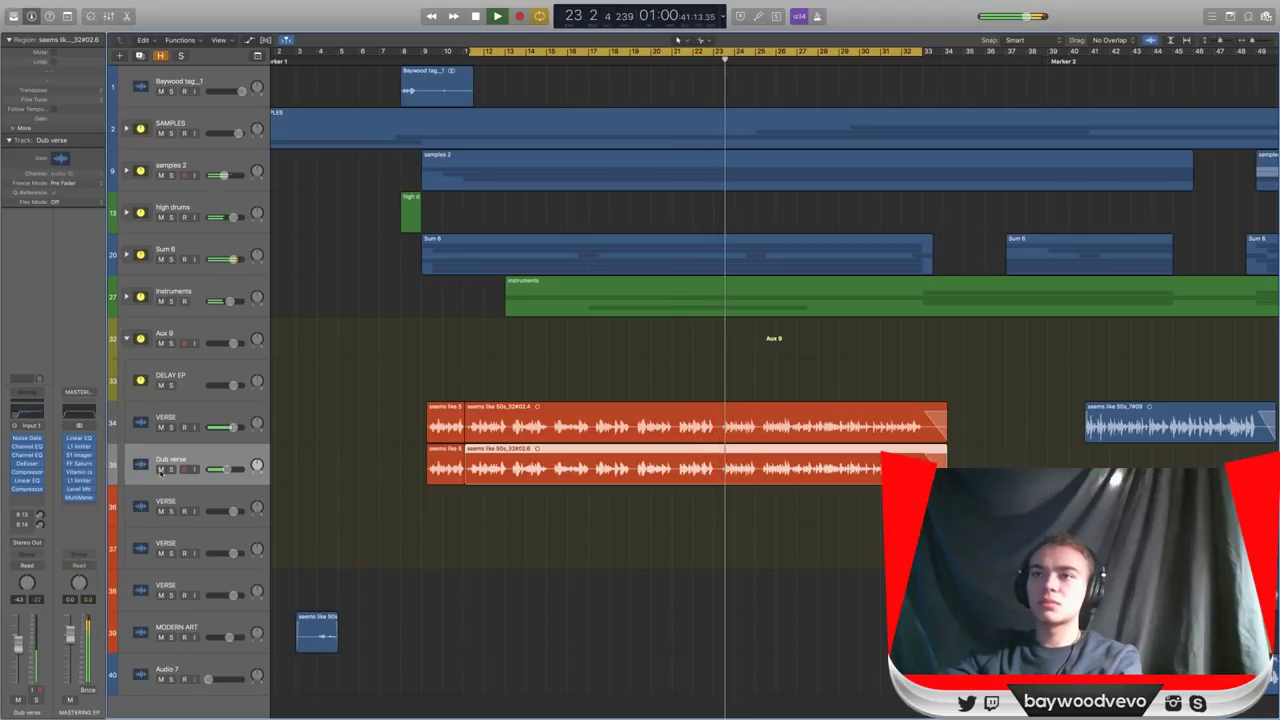
{"action": "left_click", "coordinate": [160, 469]}
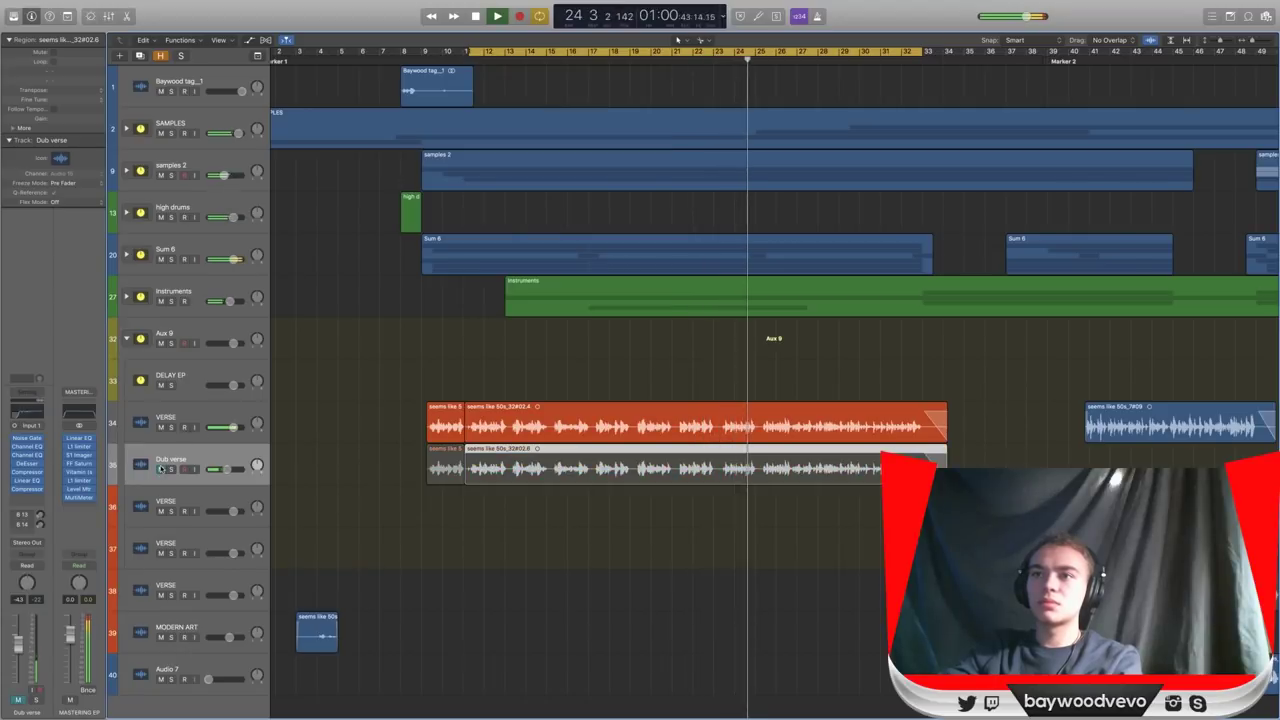
{"action": "left_click", "coordinate": [160, 469]}
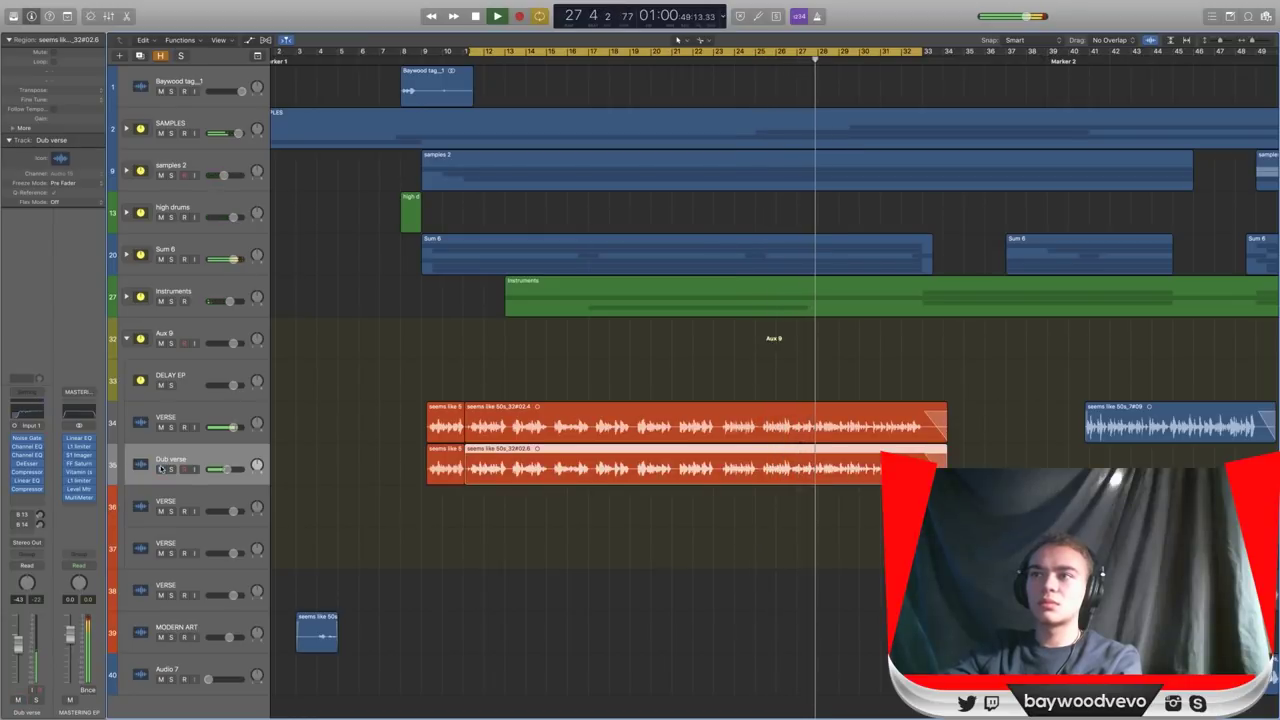
{"action": "key", "text": "Return"}
{"action": "left_click", "coordinate": [160, 469]}
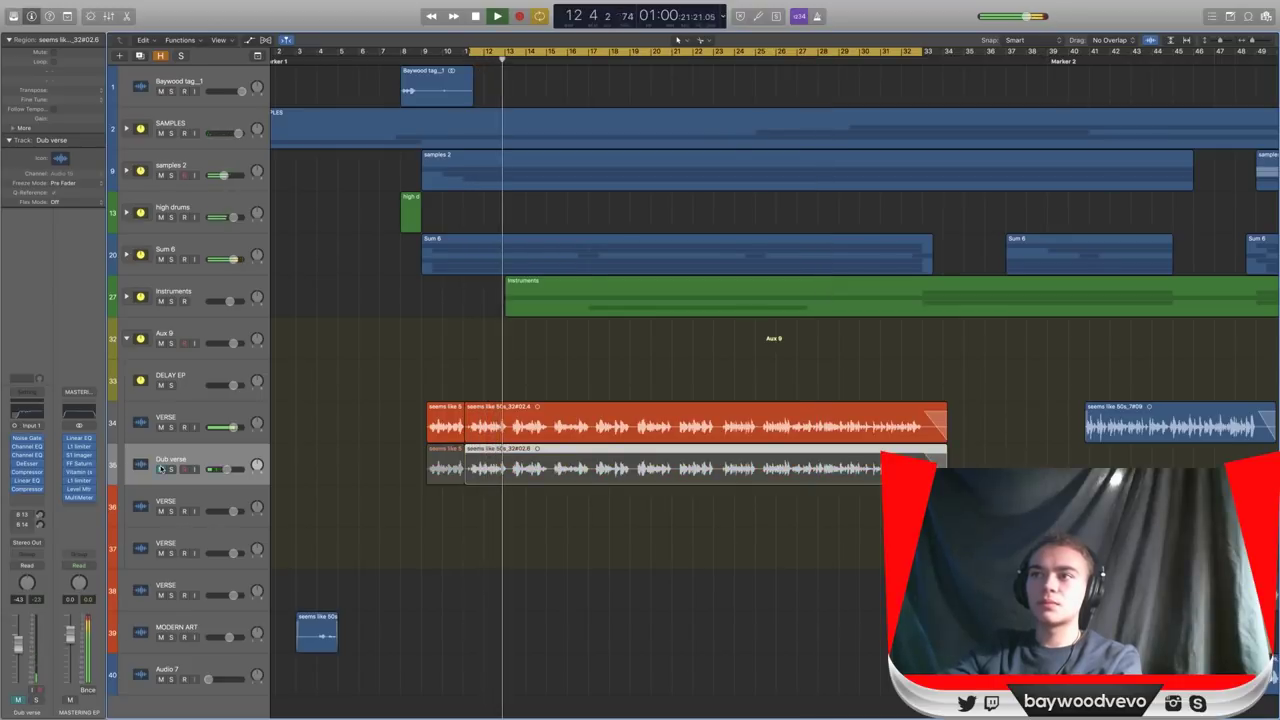
{"action": "left_click", "coordinate": [160, 469]}
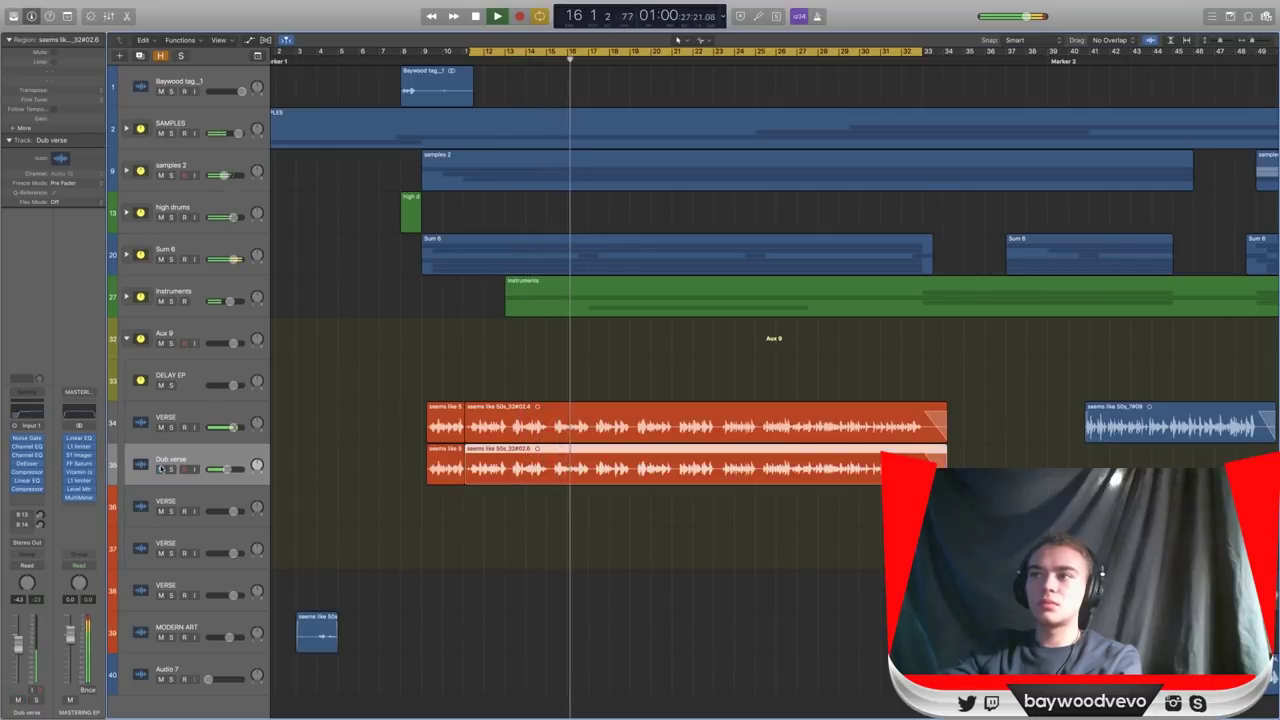
{"action": "left_click", "coordinate": [160, 469]}
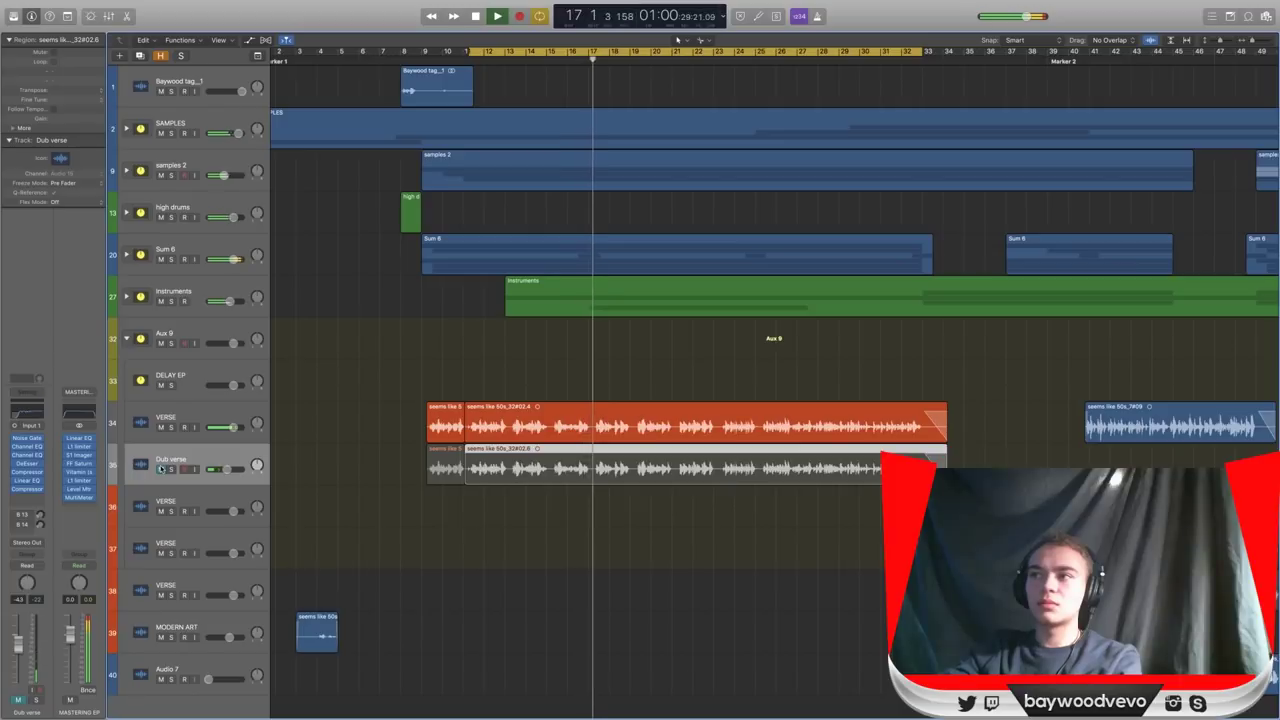
{"action": "left_click", "coordinate": [160, 469]}
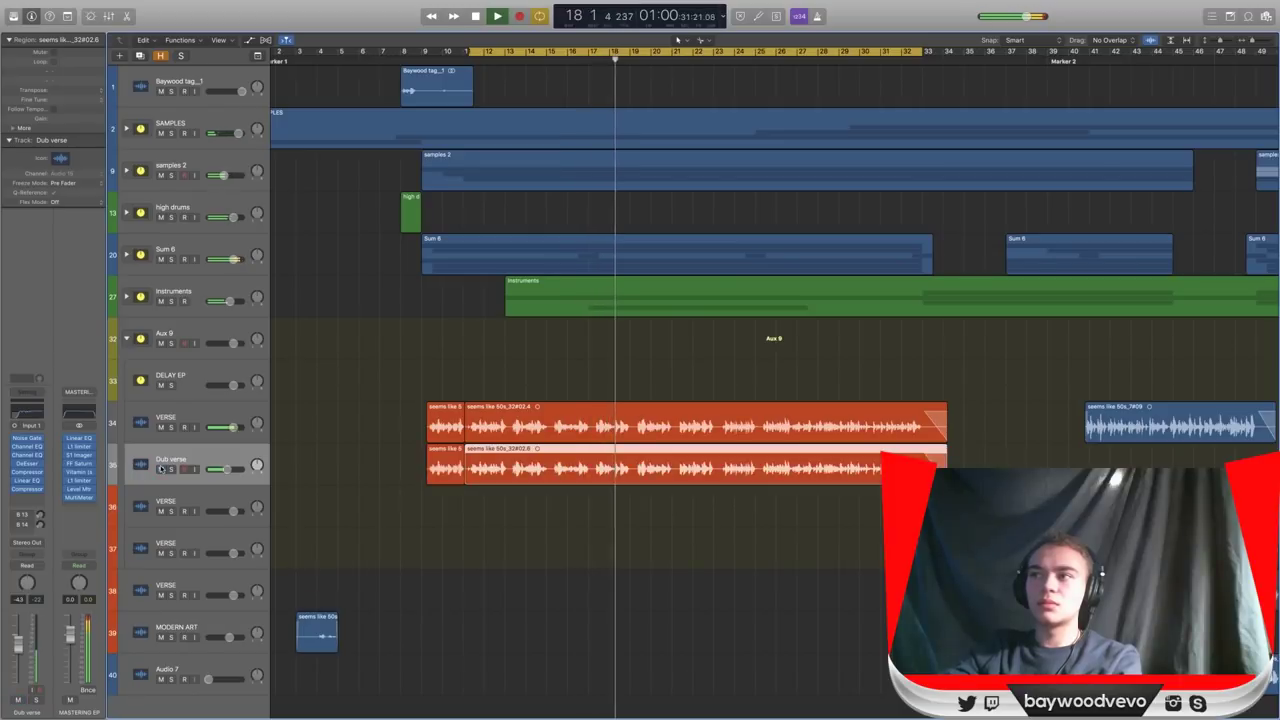
{"action": "key", "text": "space"}
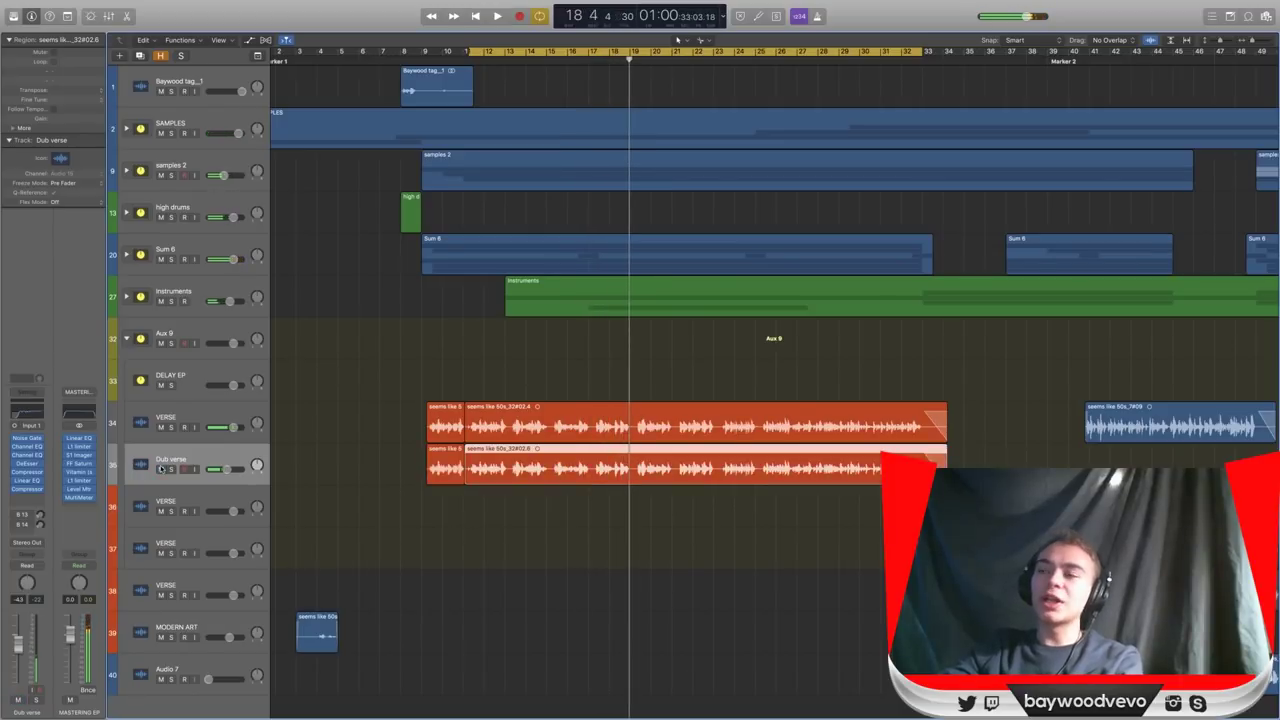
Inspect the Dub verse track's second Channel EQ and its last Compressor, and close both plug-ins.
{"action": "left_click_drag", "start_coordinate": [465, 50], "coordinate": [461, 50]}
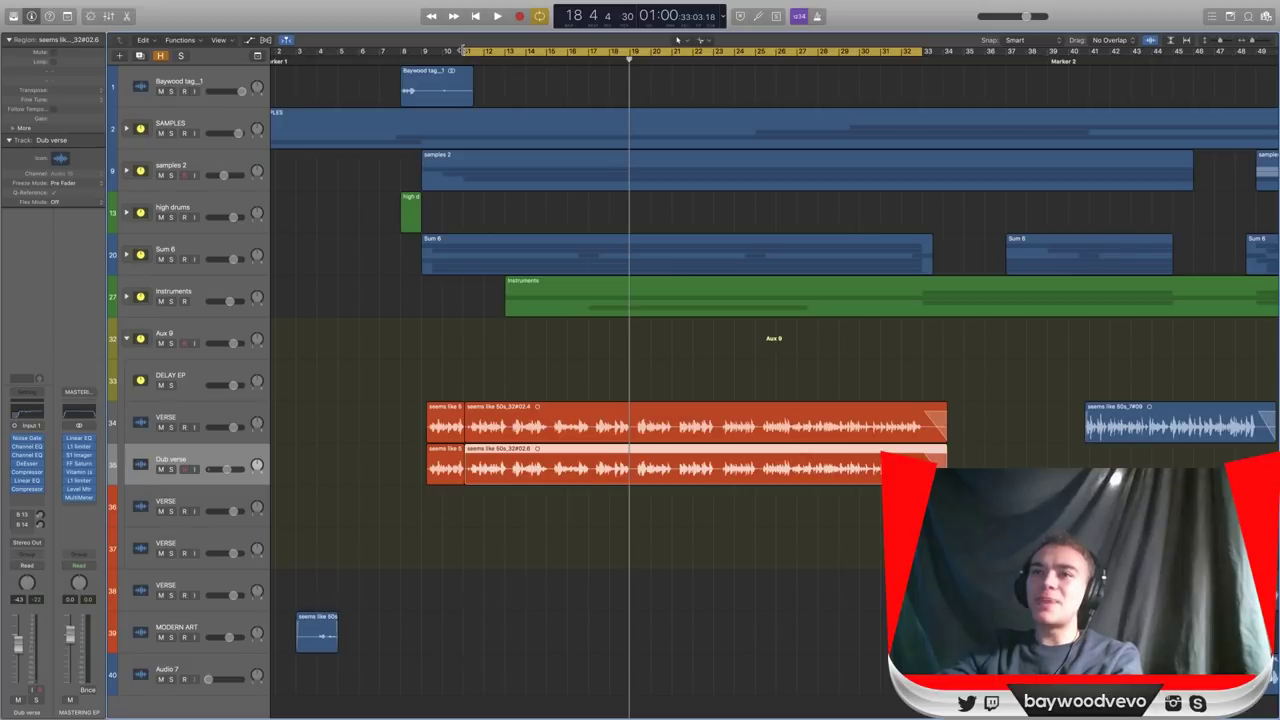
{"action": "left_click", "coordinate": [28, 455]}
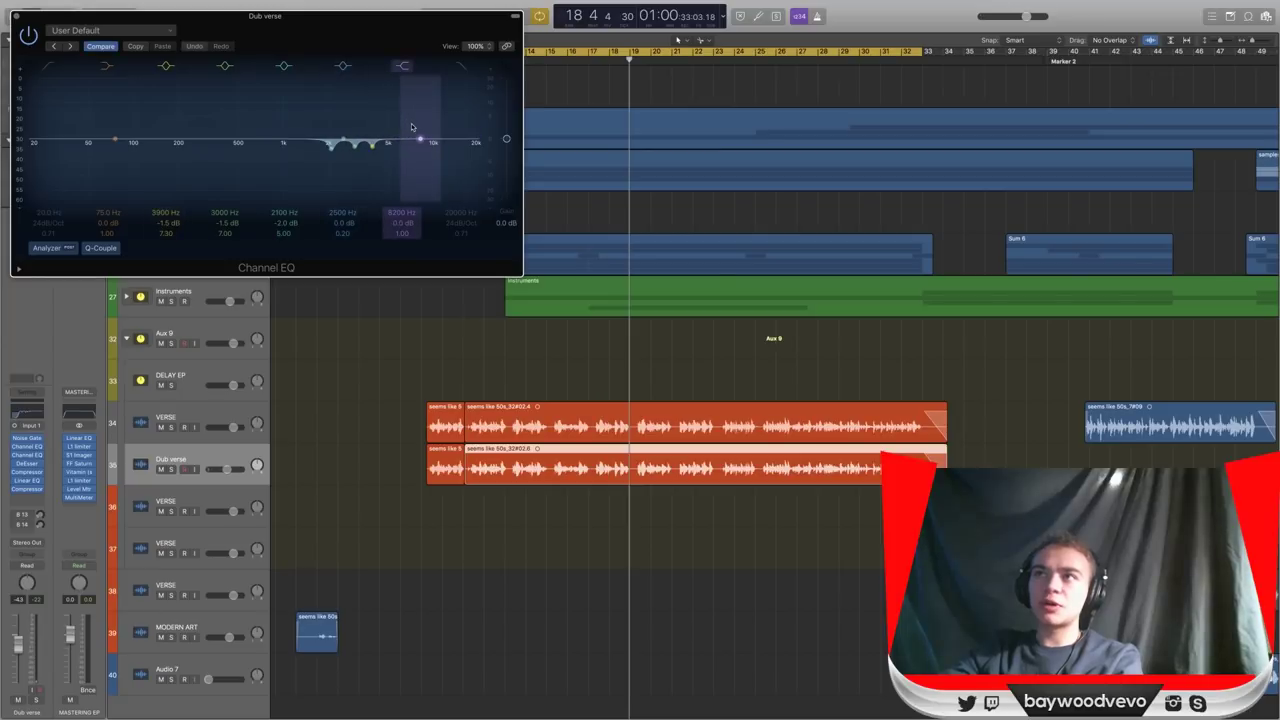
{"action": "left_click_drag", "start_coordinate": [245, 32], "coordinate": [406, 83]}
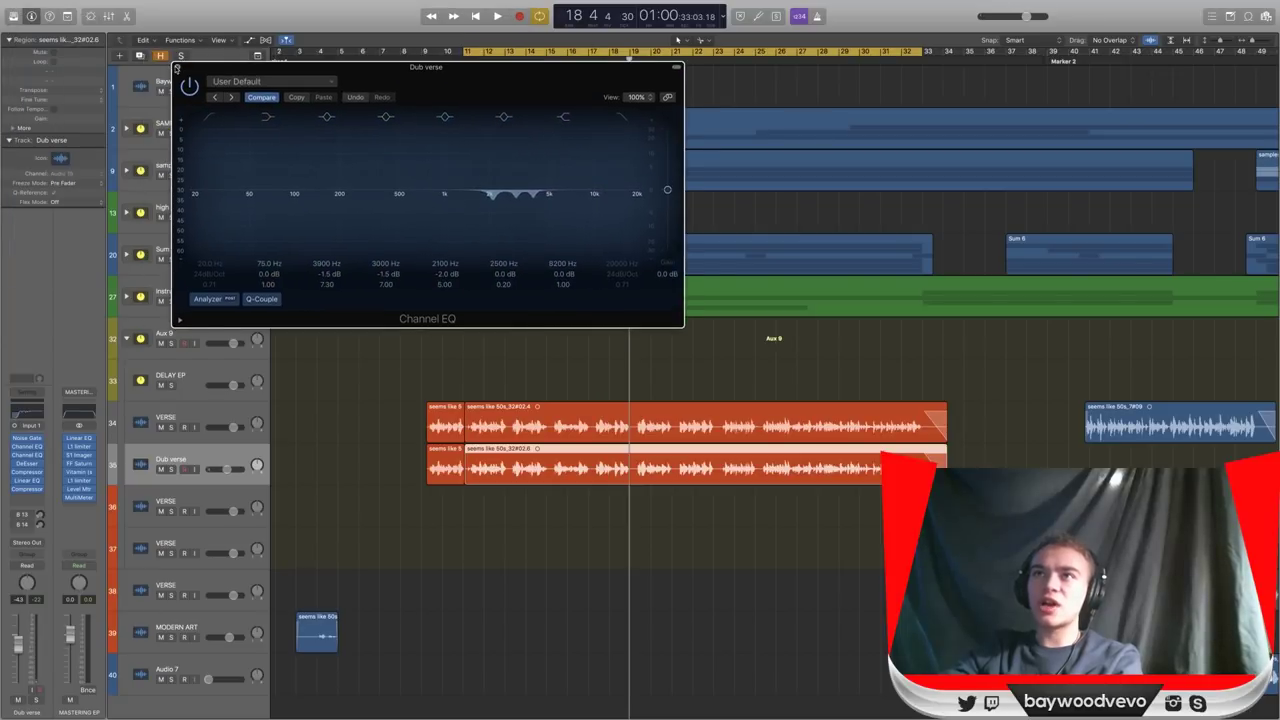
{"action": "left_click", "coordinate": [176, 68]}
{"action": "key", "text": "space"}
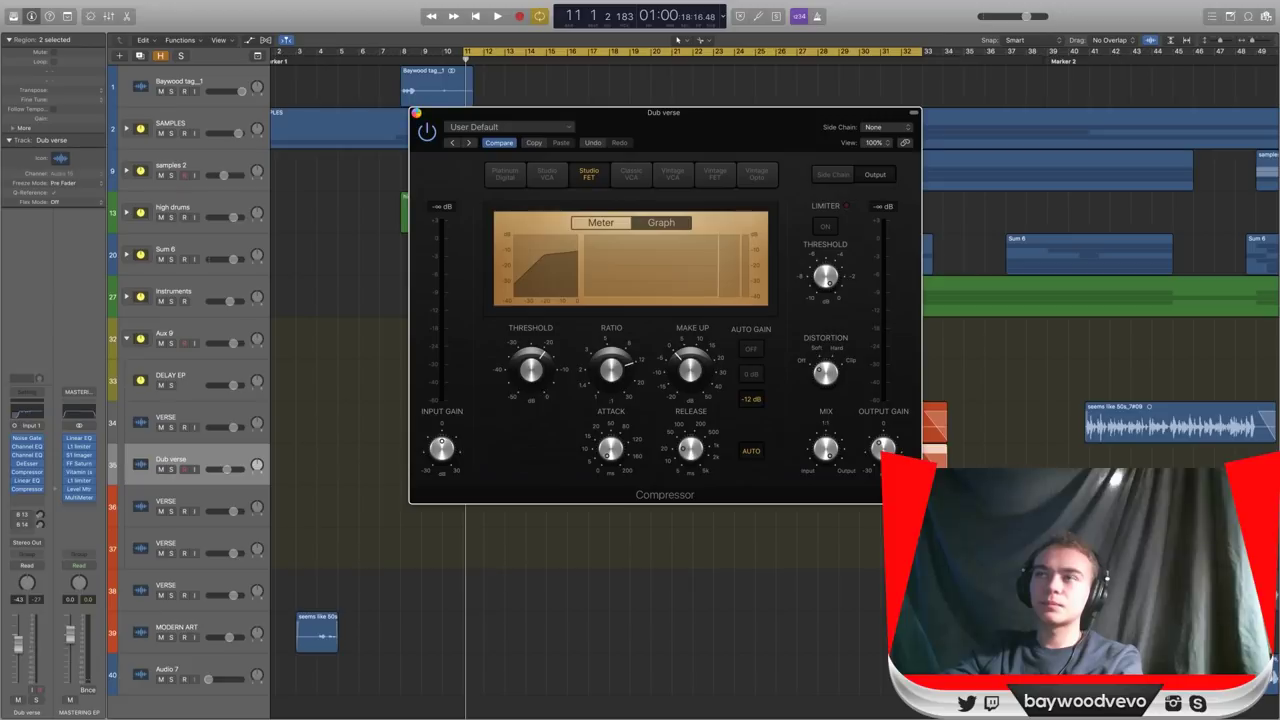
{"action": "left_click", "coordinate": [416, 112]}
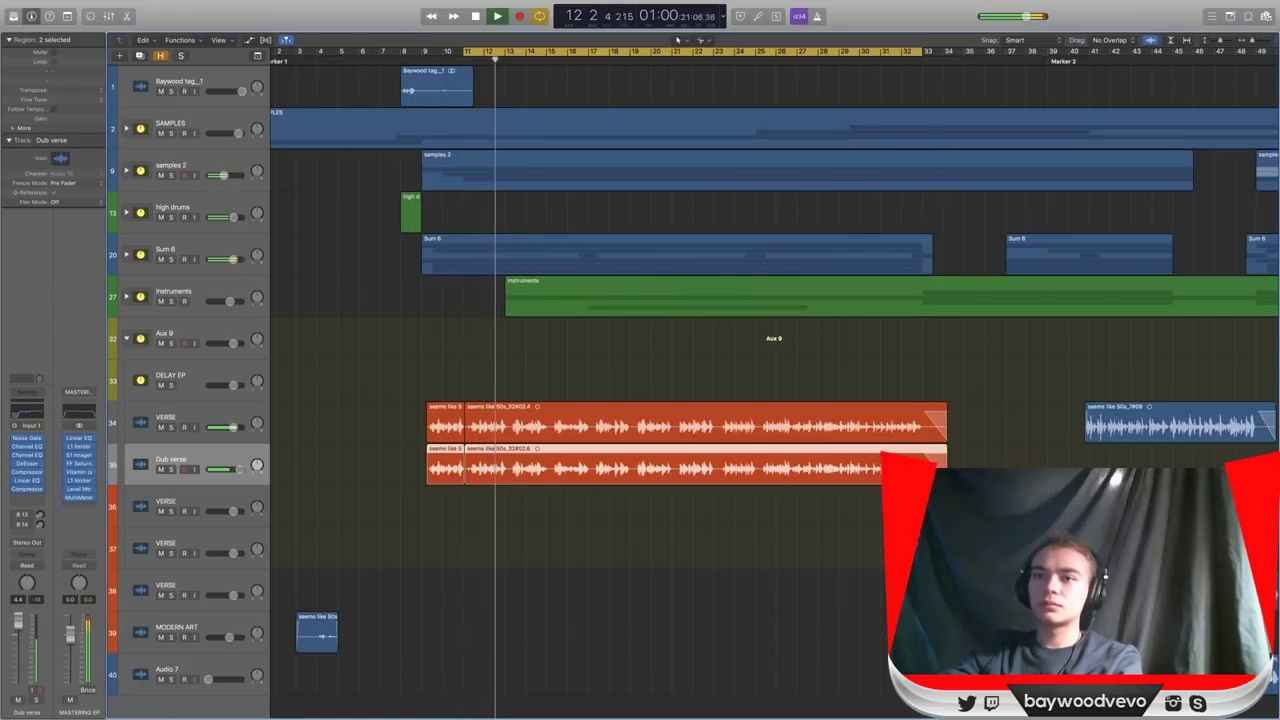
Audition the mix with the Dub verse volume raised to about 4.8 dB, and pull it down to about -4.2 dB during playback.
{"action": "key", "text": "space"}
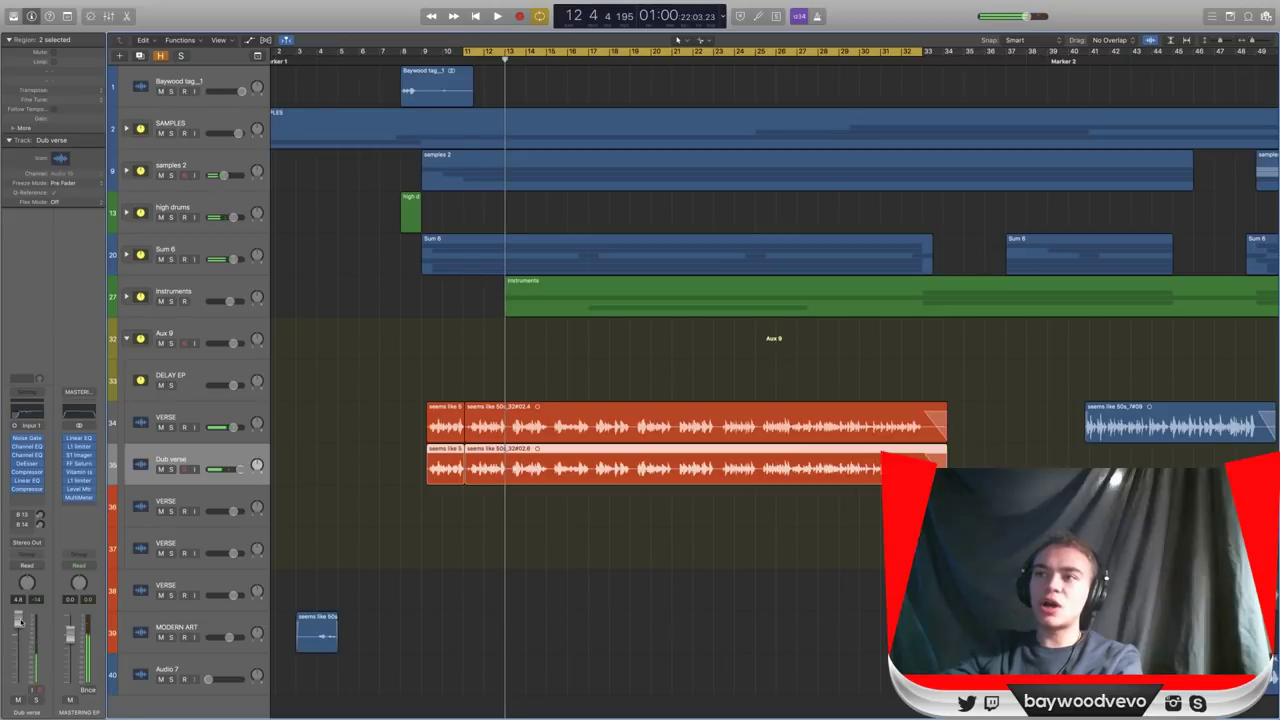
{"action": "key", "text": "space"}
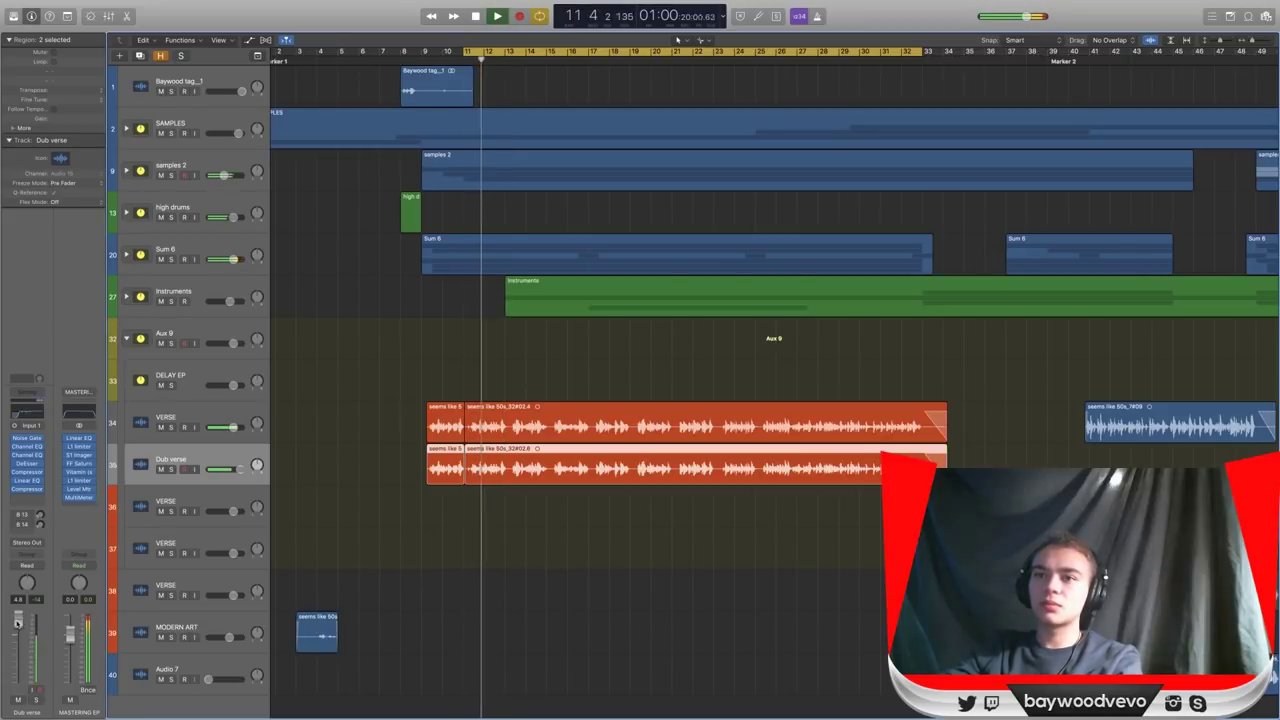
{"action": "left_click_drag", "start_coordinate": [17, 623], "coordinate": [12, 668]}
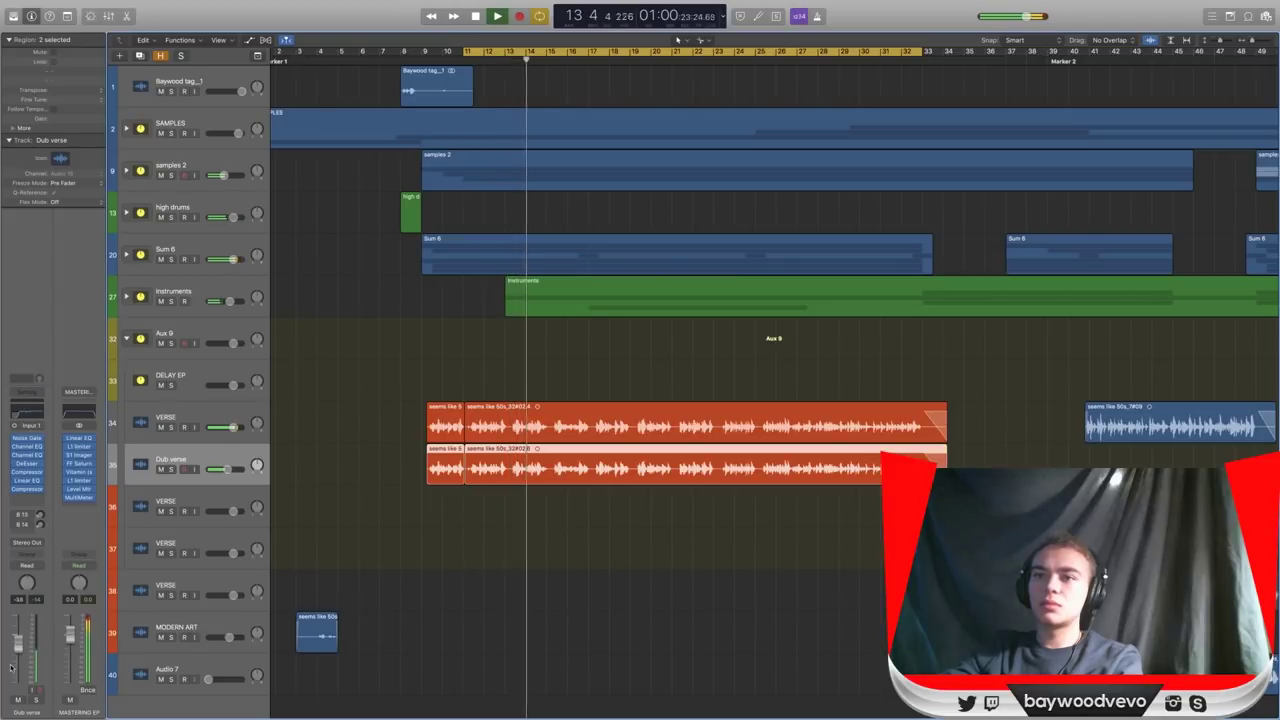
{"action": "left_click_drag", "start_coordinate": [17, 651], "coordinate": [17, 650]}
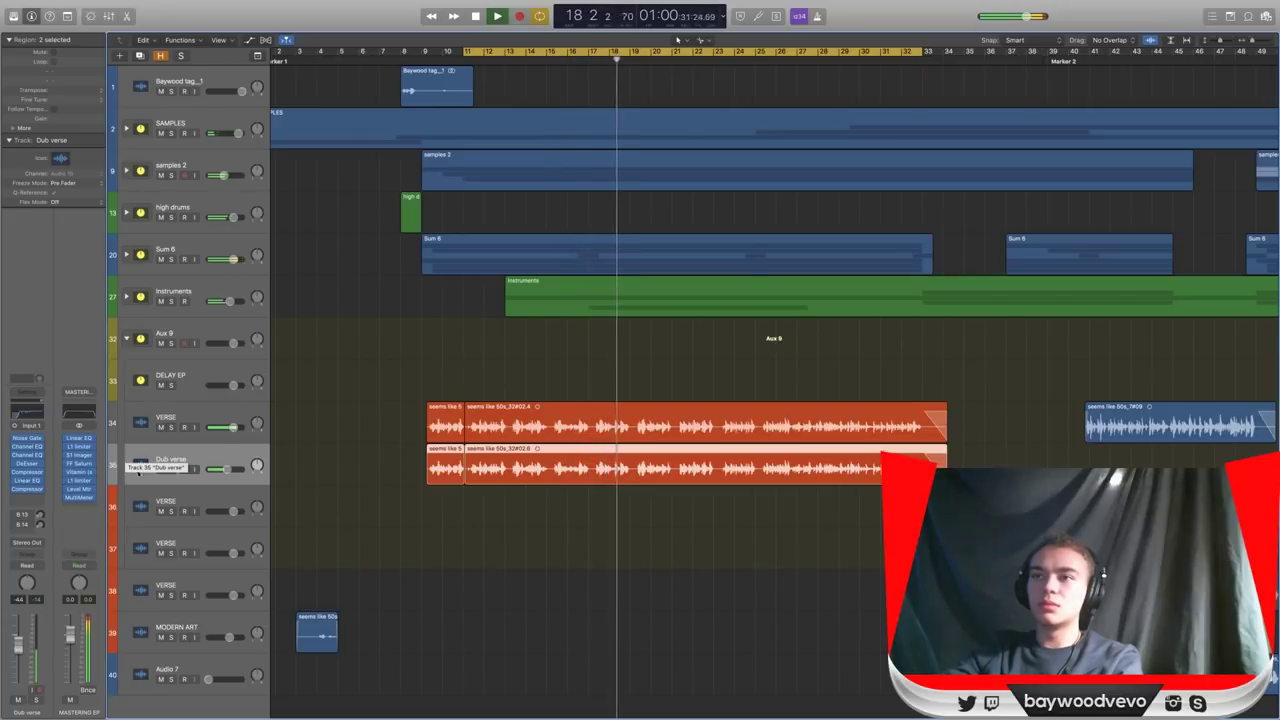
{"action": "left_click_drag", "start_coordinate": [218, 469], "coordinate": [220, 468]}
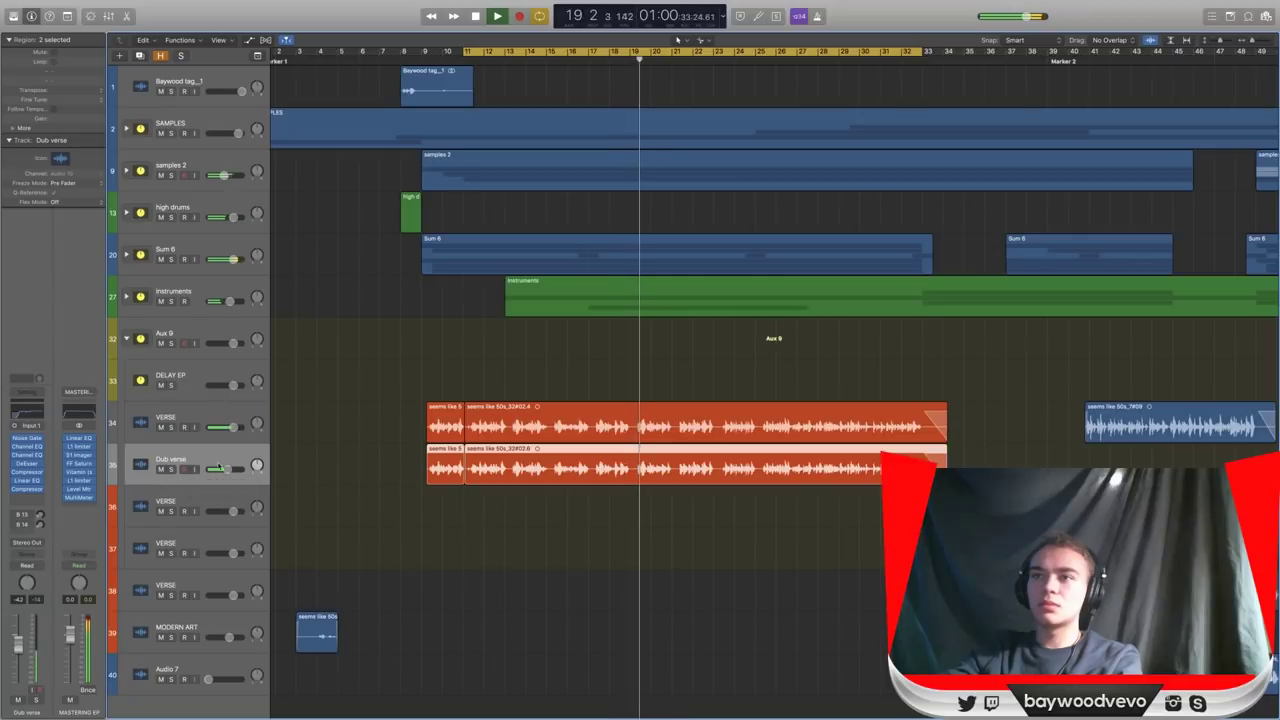
Compare the vocal layers by toggling solo on the Dub verse and VERSE tracks during playback, leave both unsoloed, and stop.
{"action": "left_click", "coordinate": [172, 470]}
{"action": "left_click", "coordinate": [172, 470]}
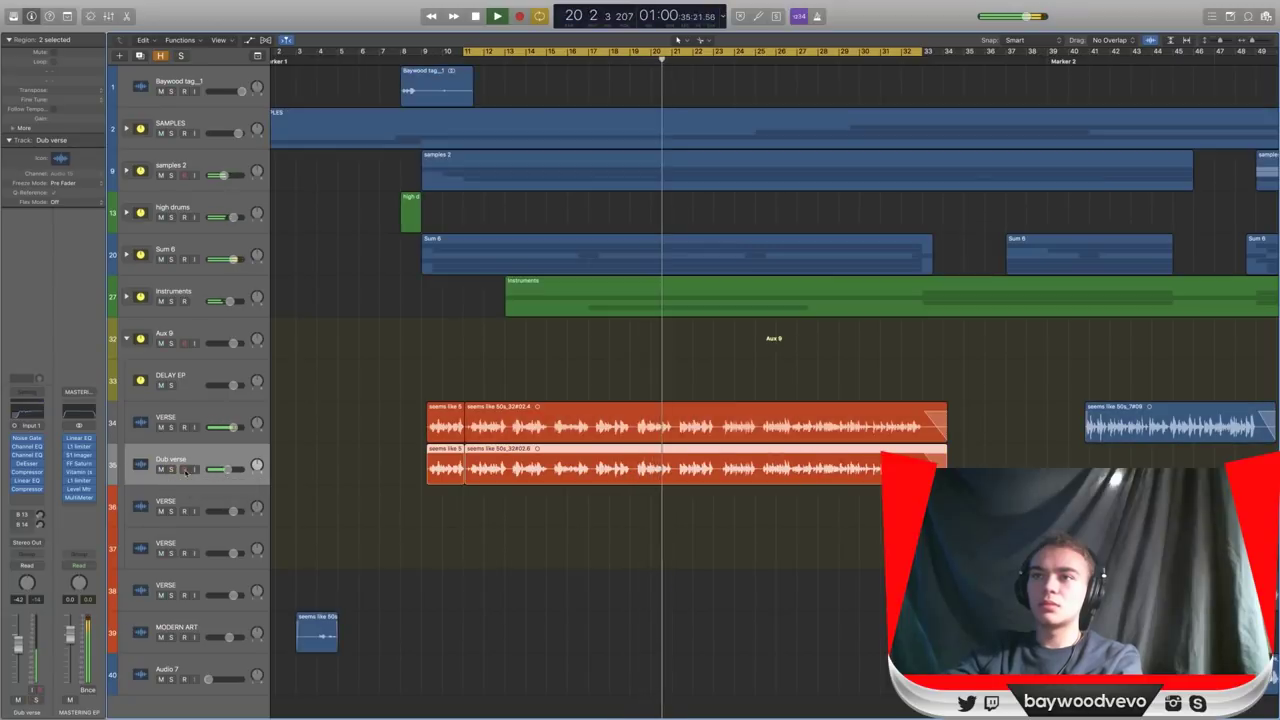
{"action": "left_click", "coordinate": [170, 427]}
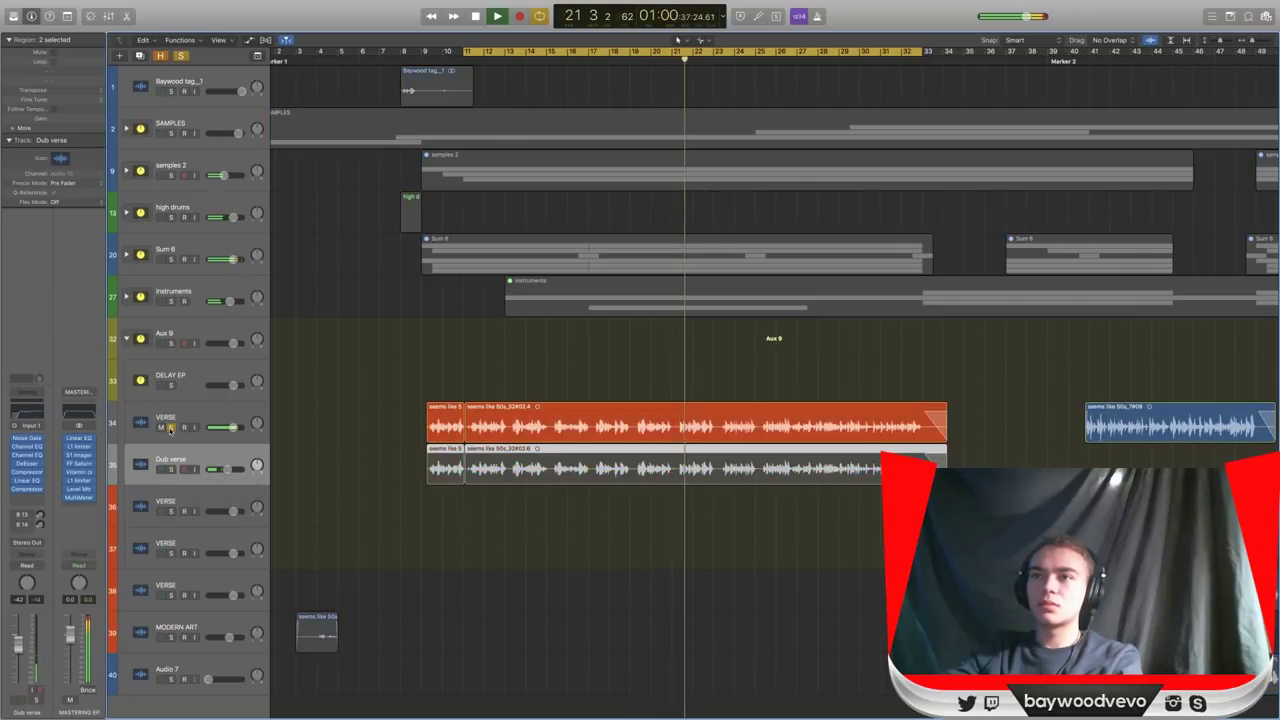
{"action": "left_click", "coordinate": [170, 427]}
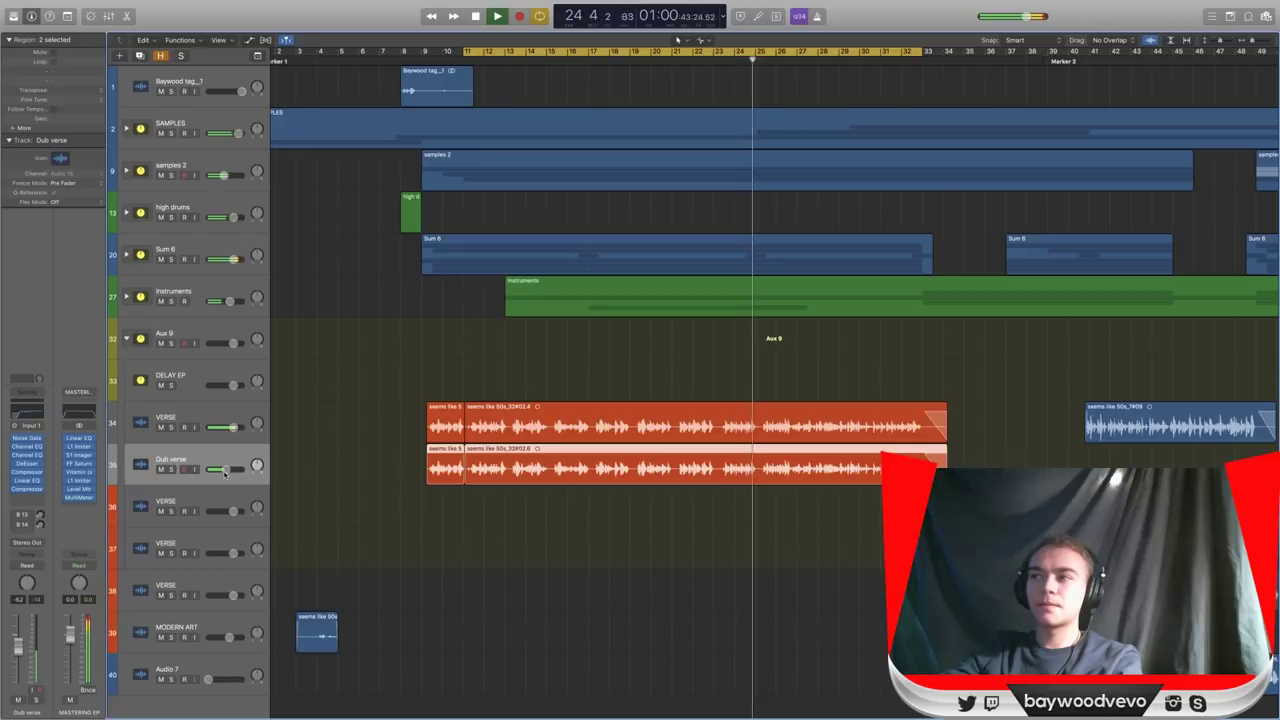
{"action": "key", "text": "space"}
Narrow the cycle range to about bars 19 to 20 and add a new Channel EQ after the VERSE track's last plug-in.
{"action": "left_click_drag", "start_coordinate": [641, 51], "coordinate": [667, 118]}
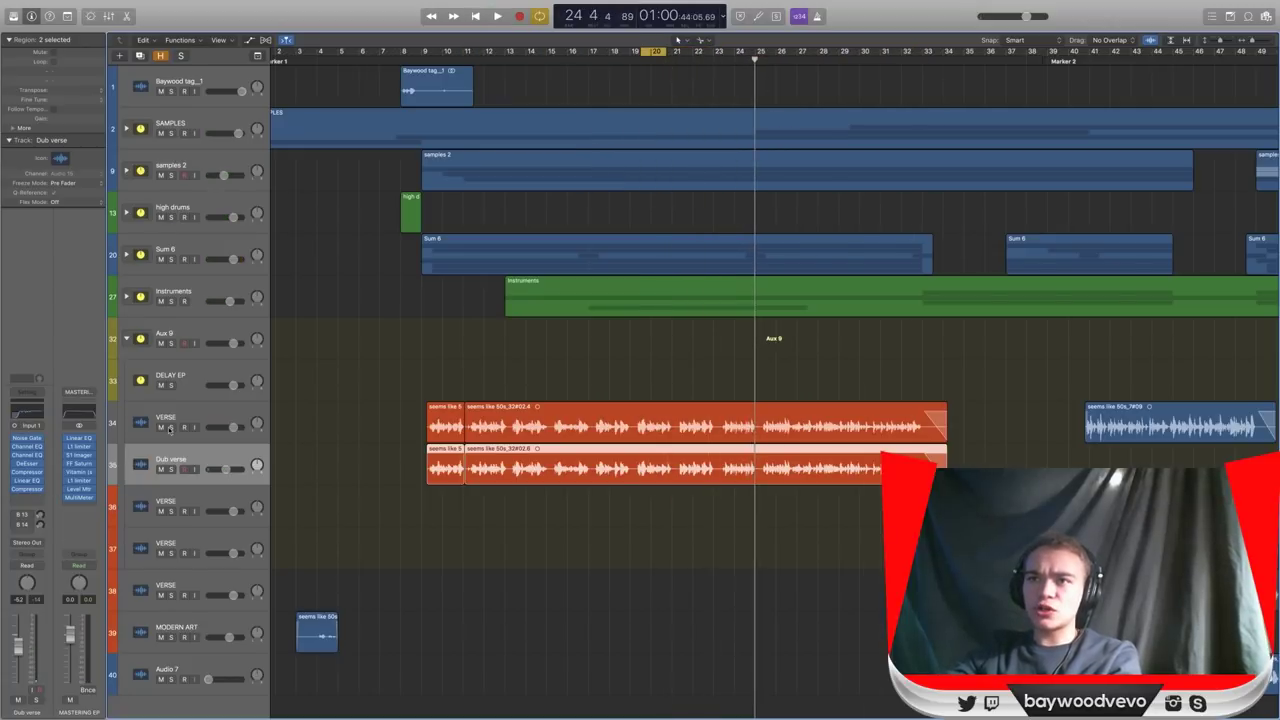
{"action": "left_click", "coordinate": [177, 426]}
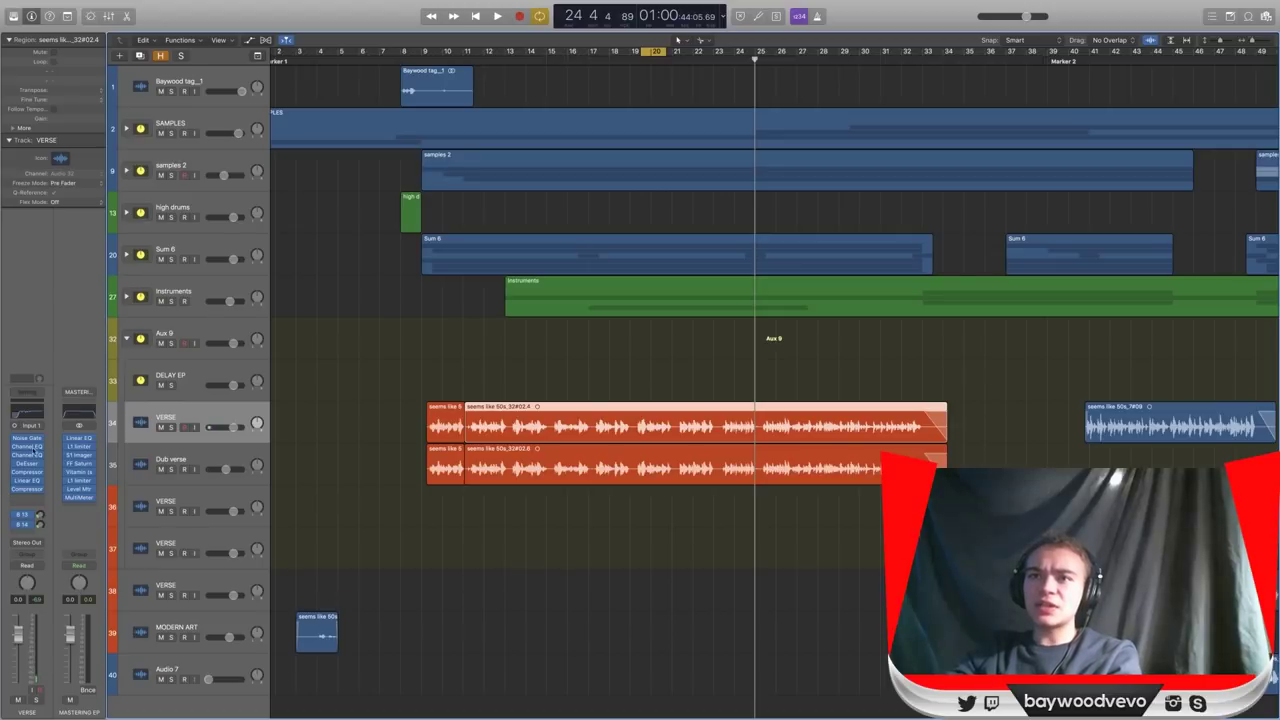
{"action": "left_click", "coordinate": [30, 497]}
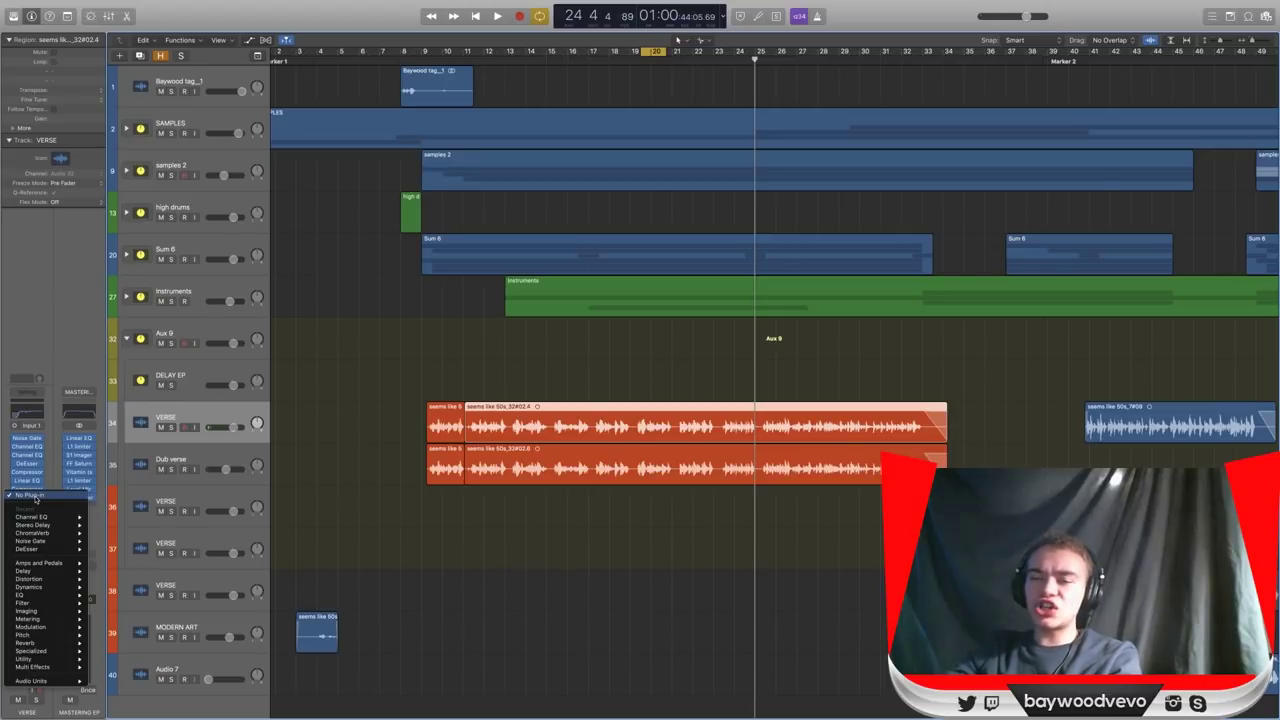
{"action": "left_click", "coordinate": [106, 517]}
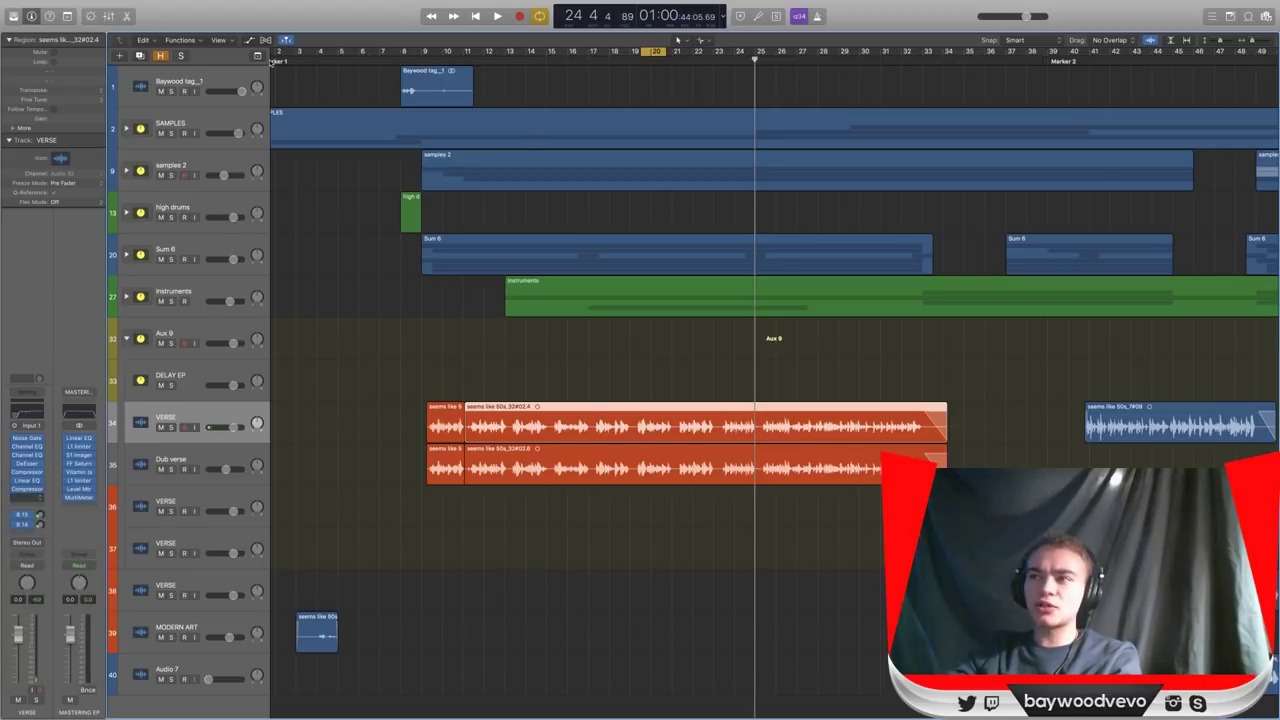
{"action": "left_click_drag", "start_coordinate": [278, 27], "coordinate": [453, 236]}
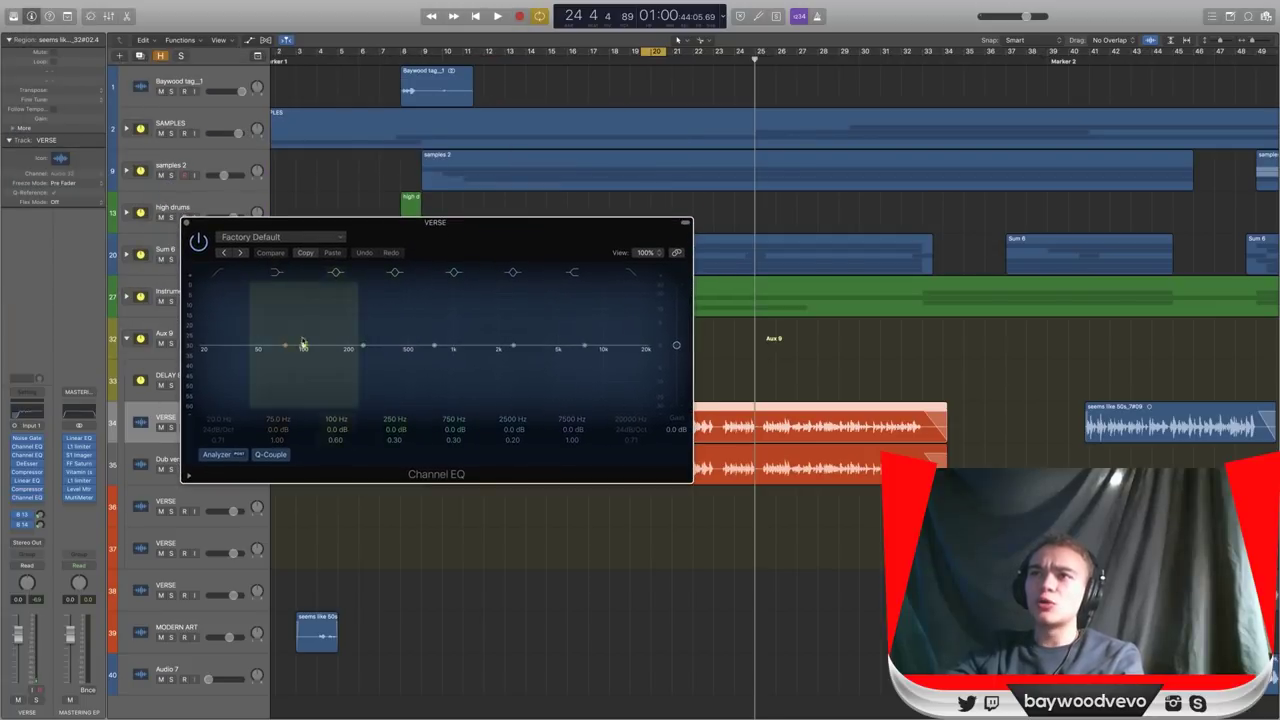
Turn the new EQ's 250 Hz band into a narrow cut of about -3 dB at 2300 Hz, Q 3.60, during playback.
{"action": "left_click_drag", "start_coordinate": [348, 347], "coordinate": [446, 345]}
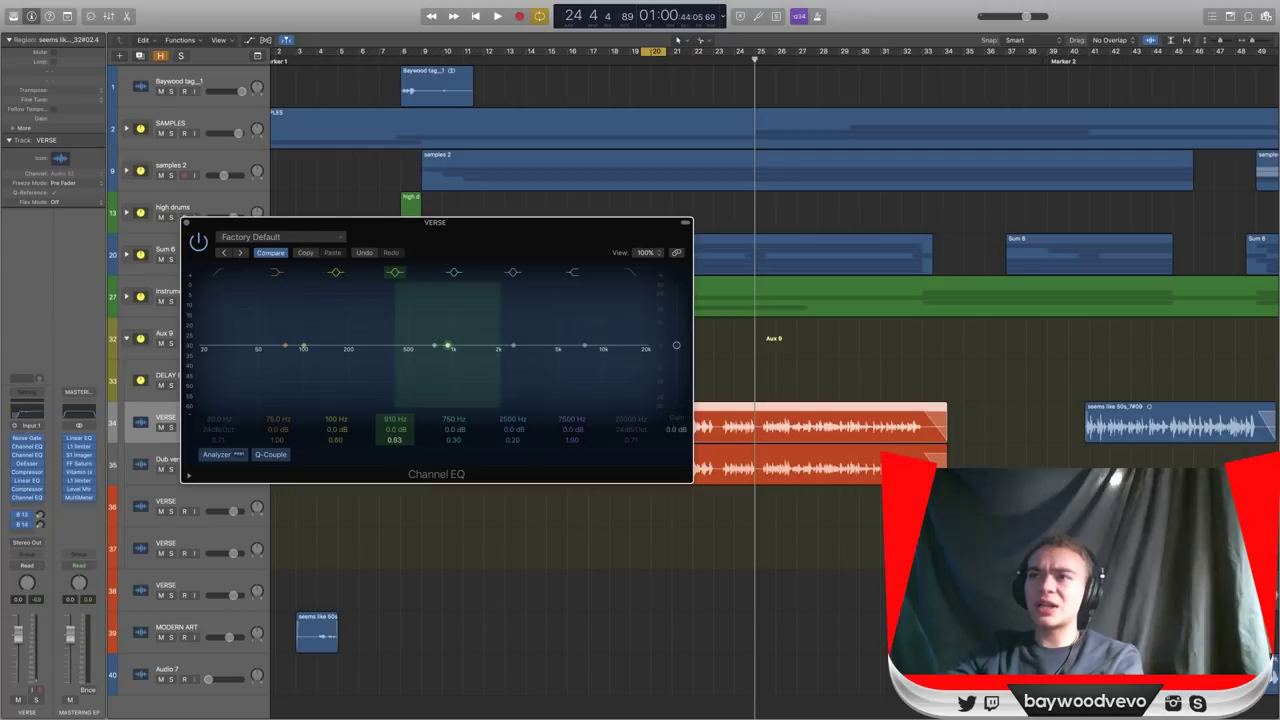
{"action": "left_click_drag", "start_coordinate": [461, 355], "coordinate": [465, 344]}
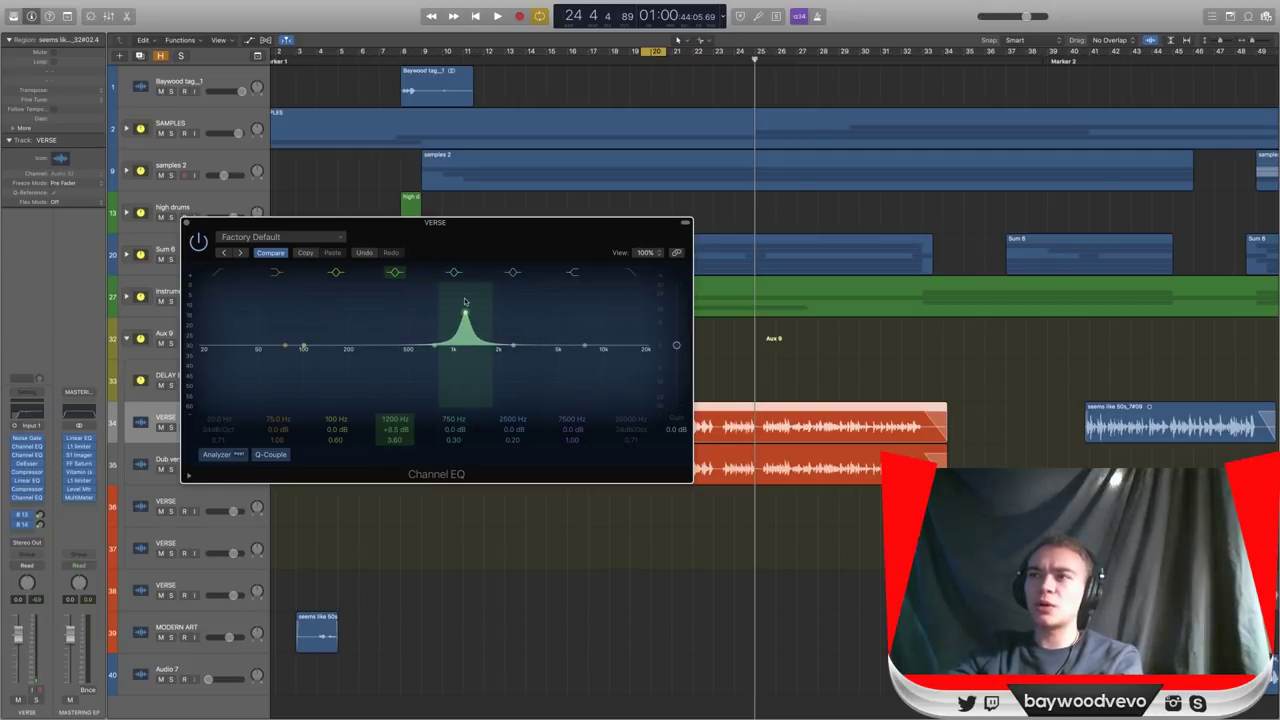
{"action": "key", "text": "space"}
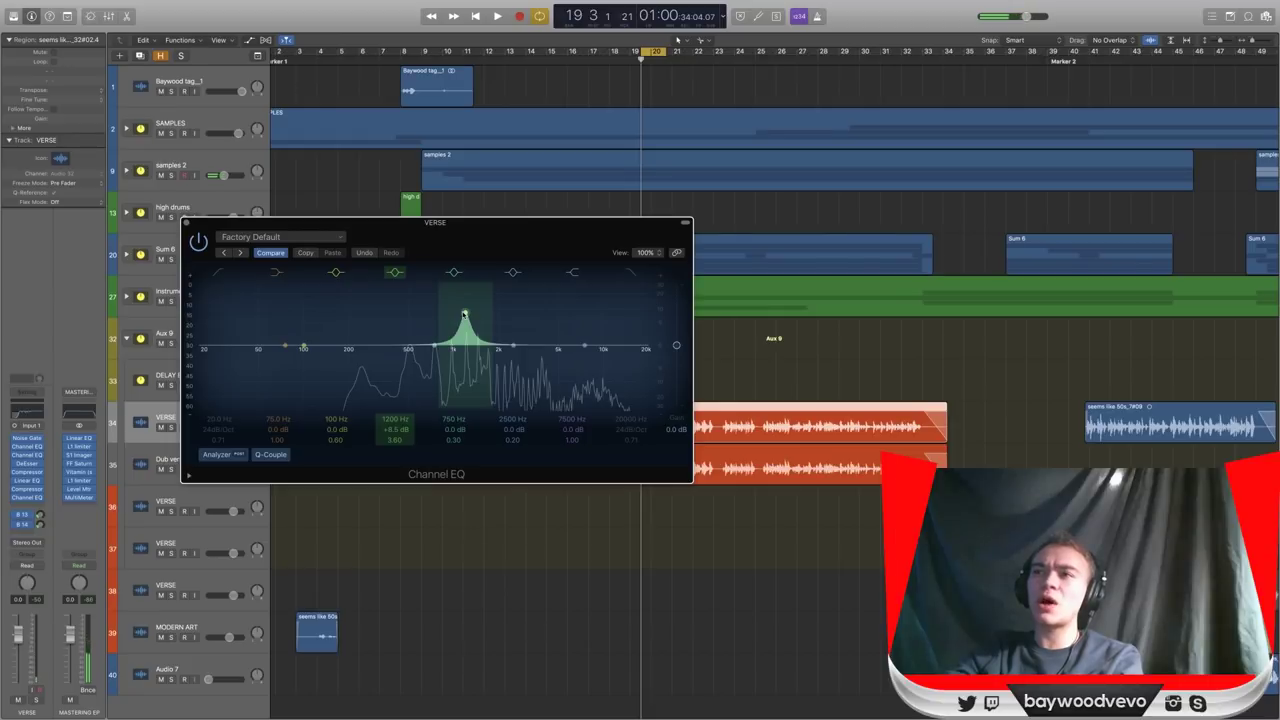
{"action": "left_click_drag", "start_coordinate": [464, 314], "coordinate": [508, 368]}
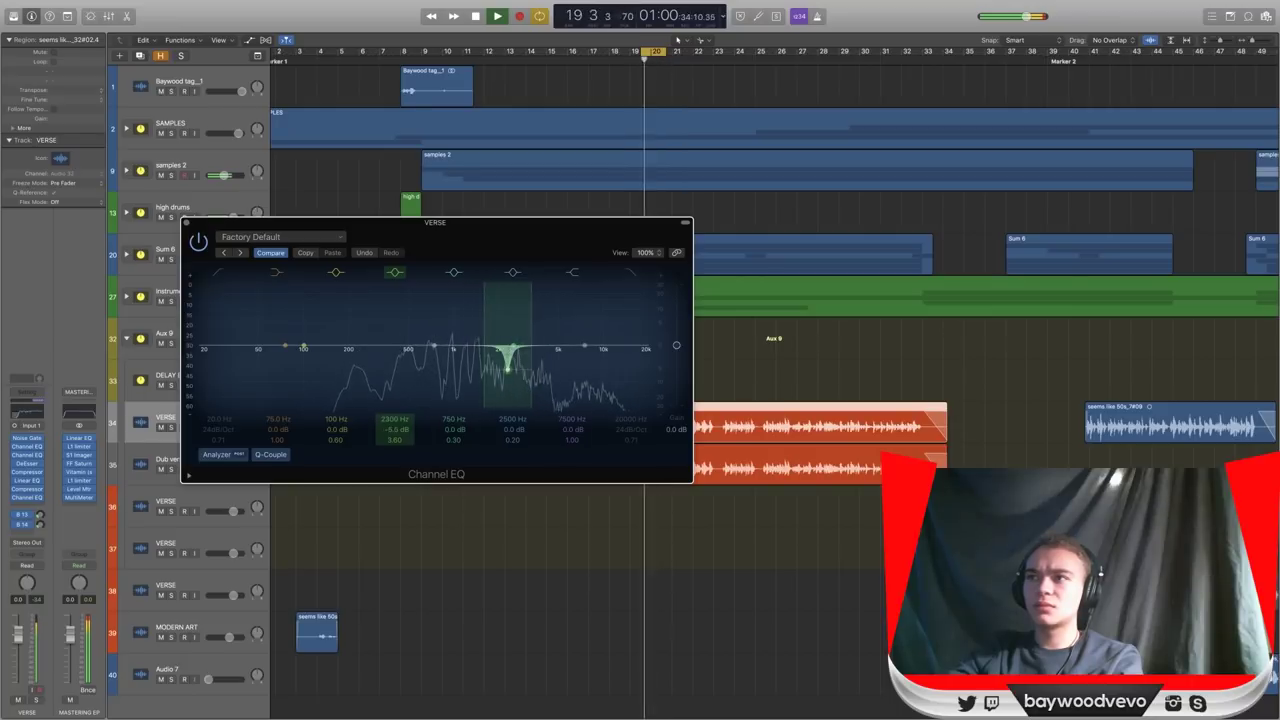
Extend the cycle to about bar 22, sweep the 750 Hz band as a boost, and make it a -3.0 dB cut at 4150 Hz, Q 2.20.
{"action": "left_click_drag", "start_coordinate": [434, 347], "coordinate": [456, 328]}
{"action": "left_click_drag", "start_coordinate": [529, 248], "coordinate": [510, 316]}
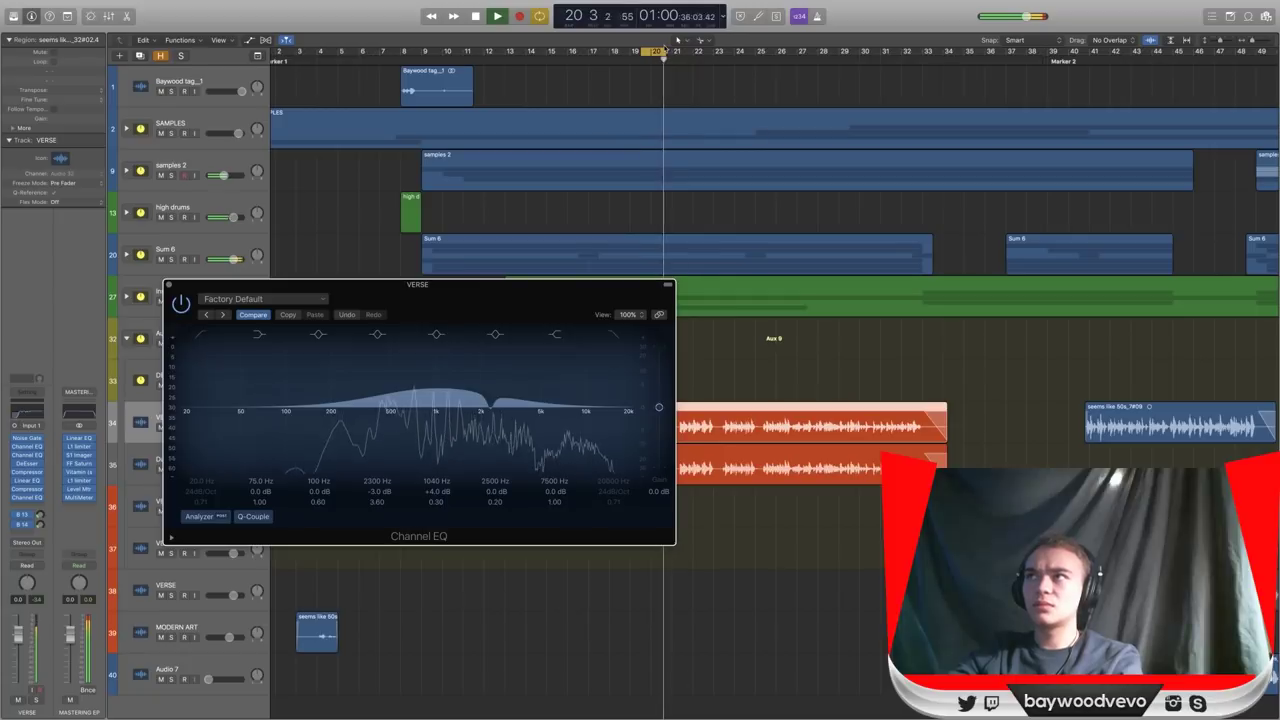
{"action": "left_click_drag", "start_coordinate": [669, 52], "coordinate": [714, 52]}
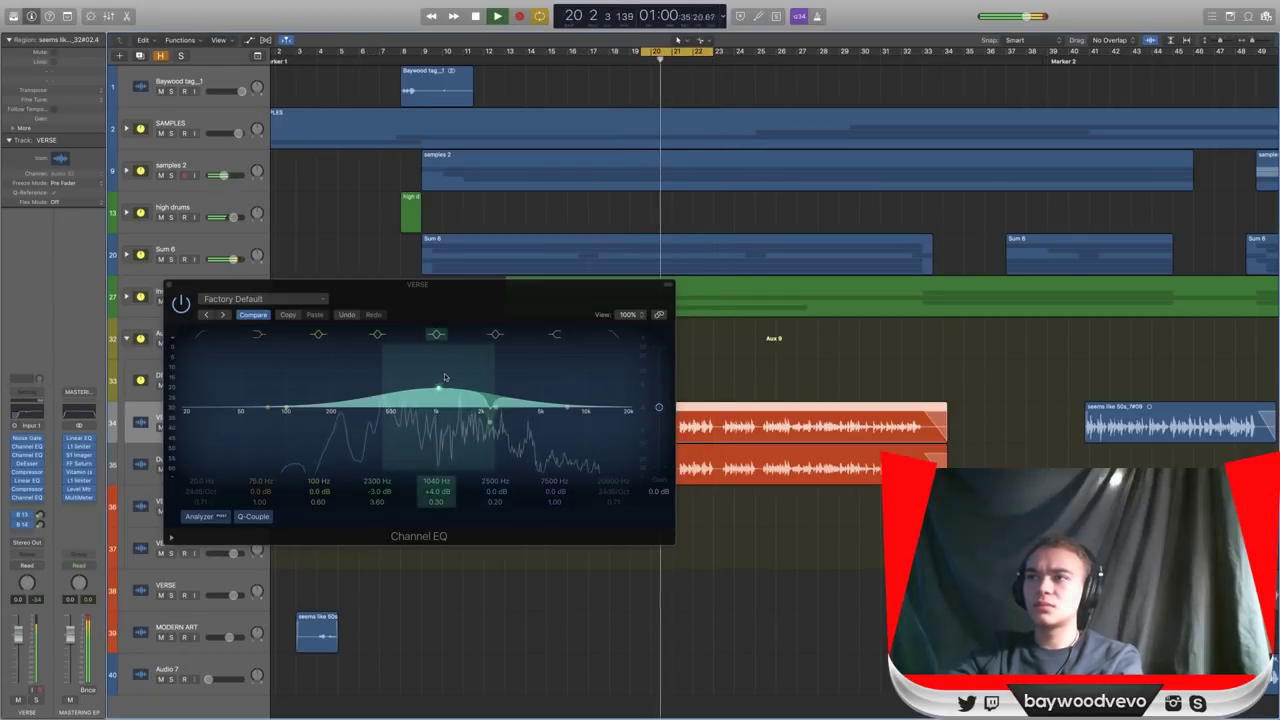
{"action": "left_click_drag", "start_coordinate": [440, 378], "coordinate": [447, 371]}
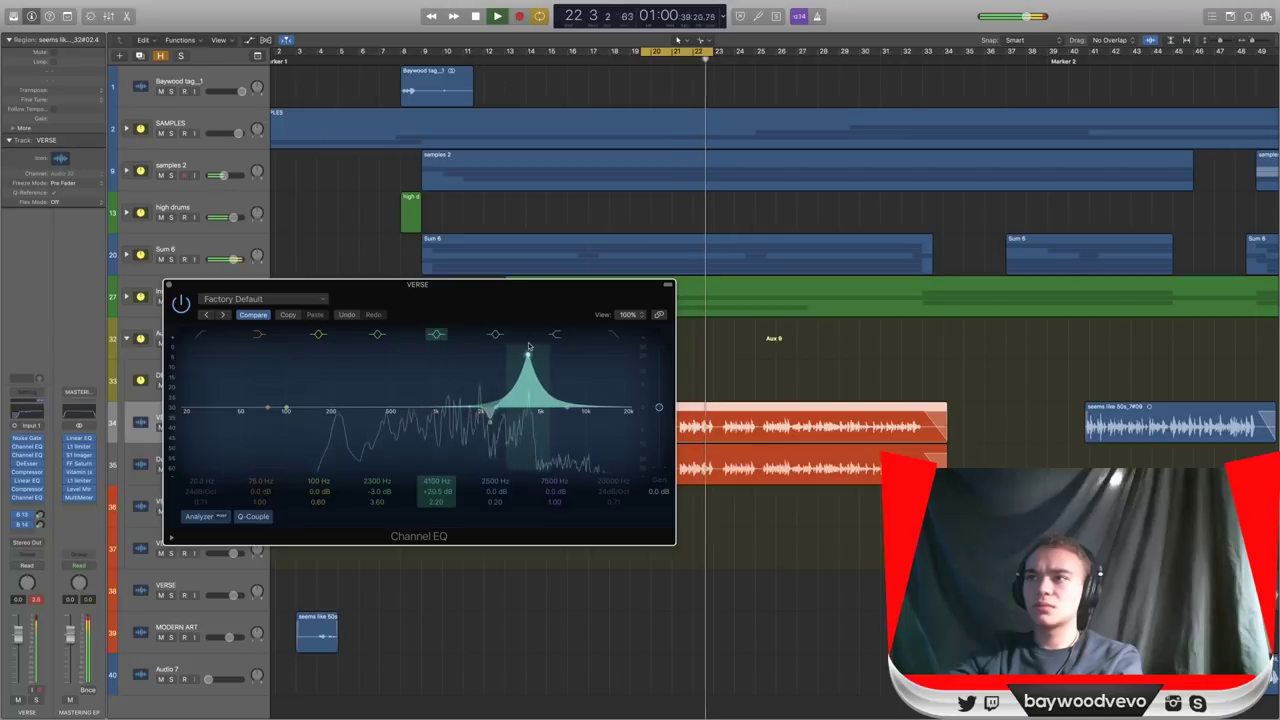
{"action": "left_click_drag", "start_coordinate": [529, 347], "coordinate": [531, 410]}
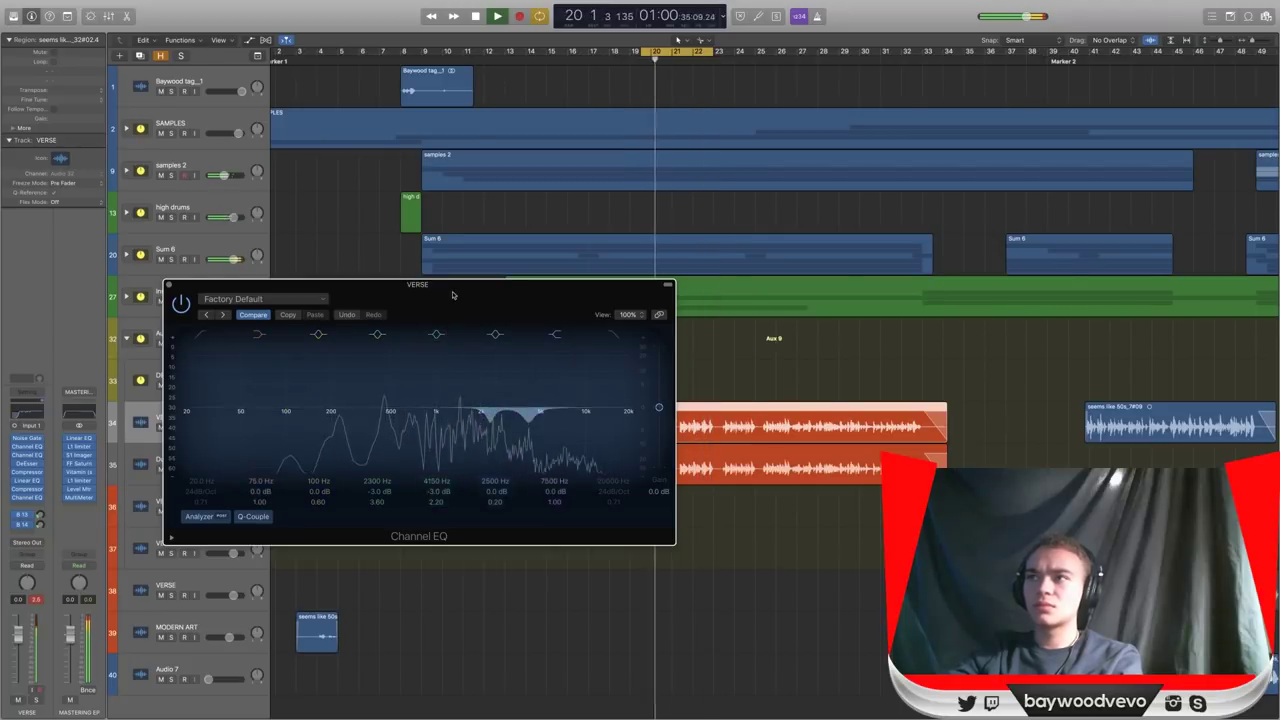
Make the 100 Hz band a -2.0 dB cut at 680 Hz, Q 4.00, and ease the 2250 Hz cut to -2.0 dB.
{"action": "left_click_drag", "start_coordinate": [452, 295], "coordinate": [630, 330]}
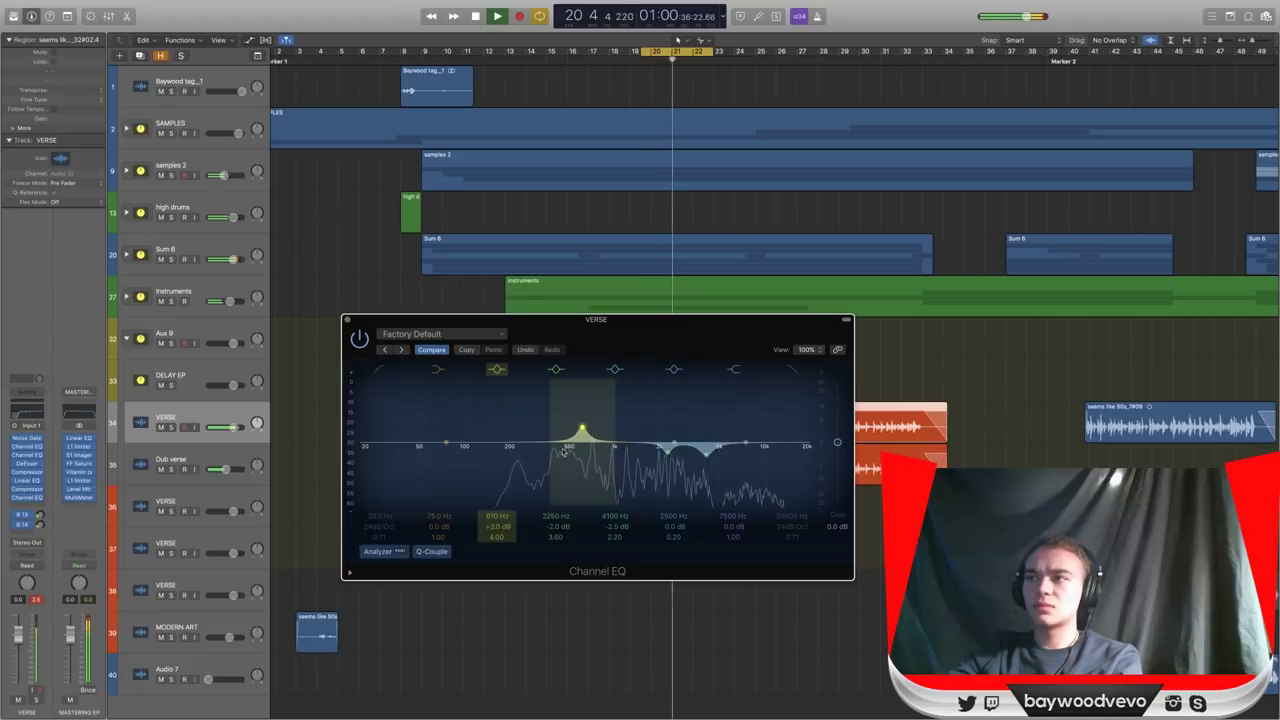
{"action": "mouse_move", "coordinate": [564, 452]}
{"action": "left_mouse_down"}
{"action": "mouse_move", "coordinate": [611, 402]}
{"action": "mouse_move", "coordinate": [609, 418]}
{"action": "mouse_move", "coordinate": [592, 405]}
{"action": "mouse_move", "coordinate": [587, 455]}
{"action": "left_mouse_up"}
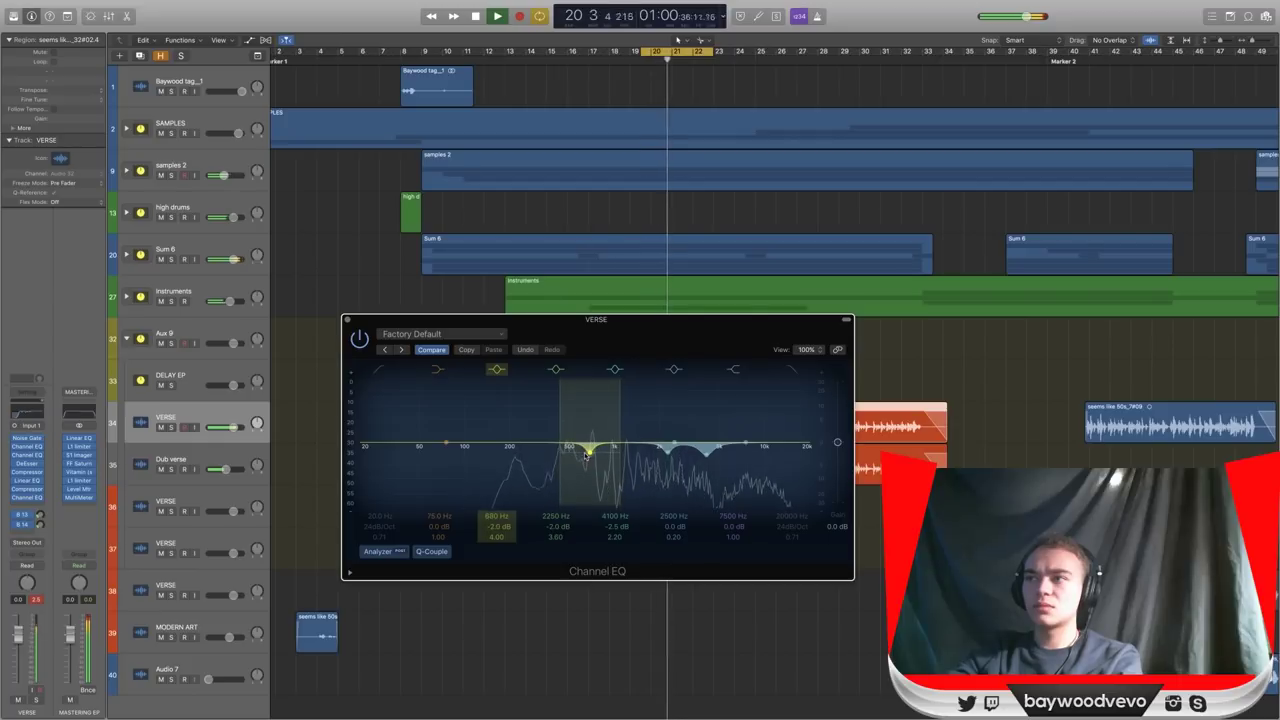
{"action": "left_click_drag", "start_coordinate": [572, 334], "coordinate": [609, 342]}
Compare the vocal with the EQ bypassed and active, ease the 2250 Hz and 4100 Hz cuts to -1.5 dB, and close the EQ.
{"action": "left_click", "coordinate": [399, 348]}
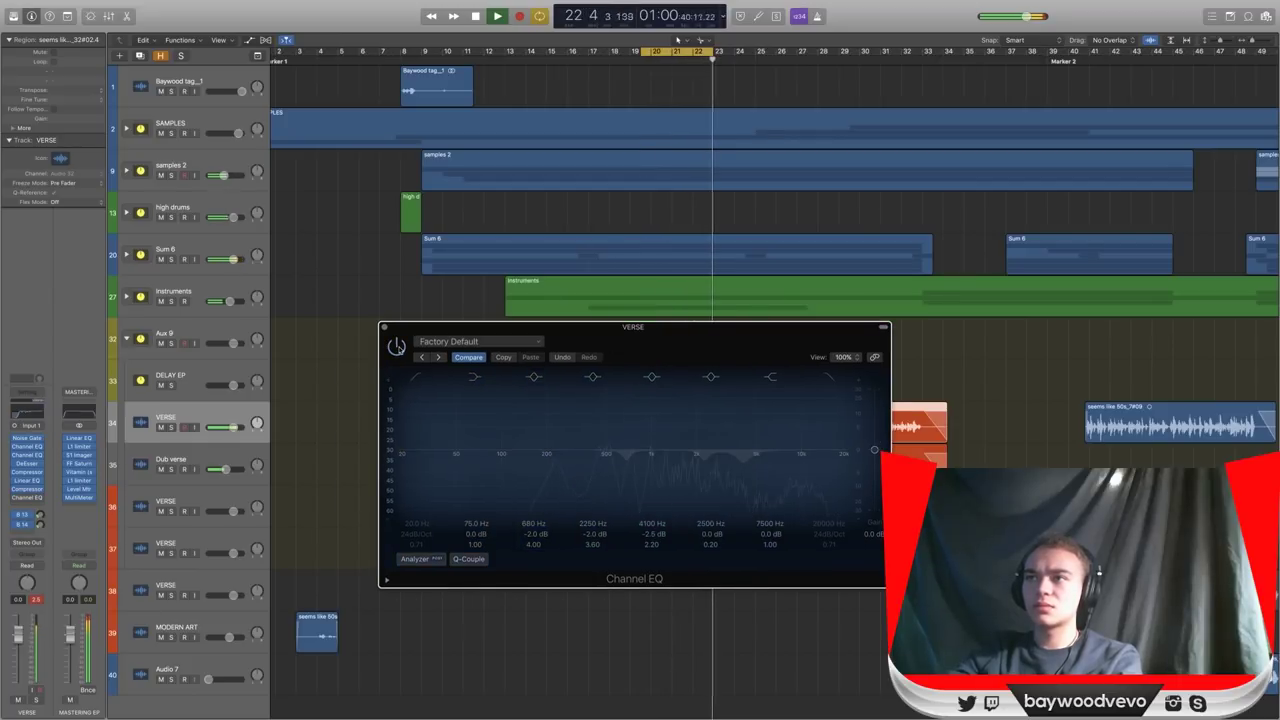
{"action": "left_click", "coordinate": [396, 346]}
{"action": "left_click_drag", "start_coordinate": [740, 500], "coordinate": [706, 483]}
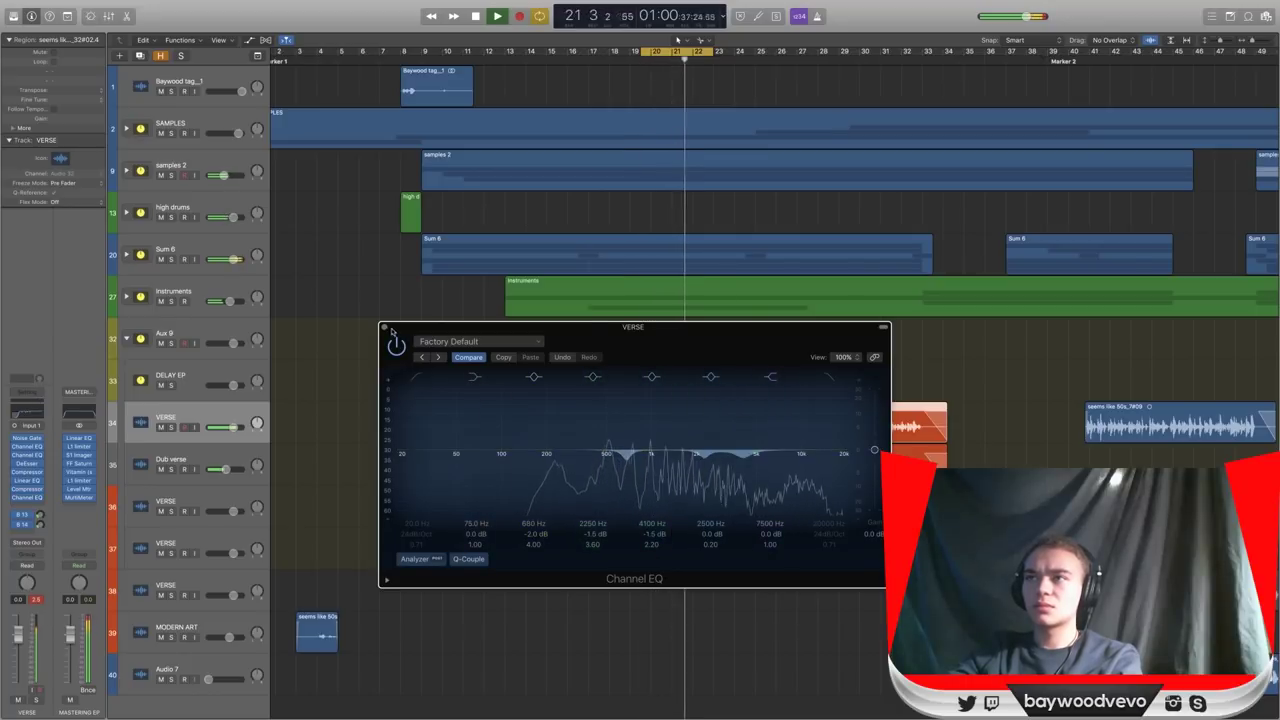
{"action": "left_click", "coordinate": [386, 328]}
Extend the cycle range over the whole verse, about bars 9 to 33, listen to the mix, and stop playback.
{"action": "left_click_drag", "start_coordinate": [641, 51], "coordinate": [425, 99]}
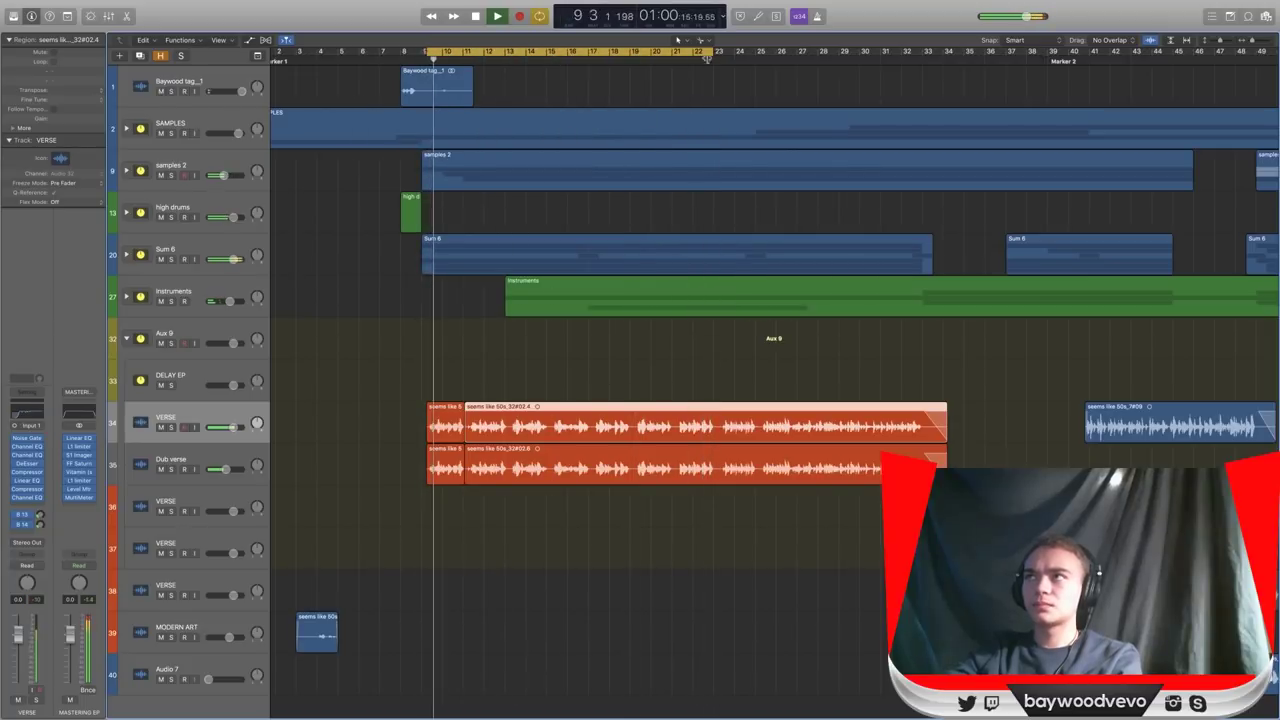
{"action": "left_click_drag", "start_coordinate": [706, 58], "coordinate": [940, 73]}
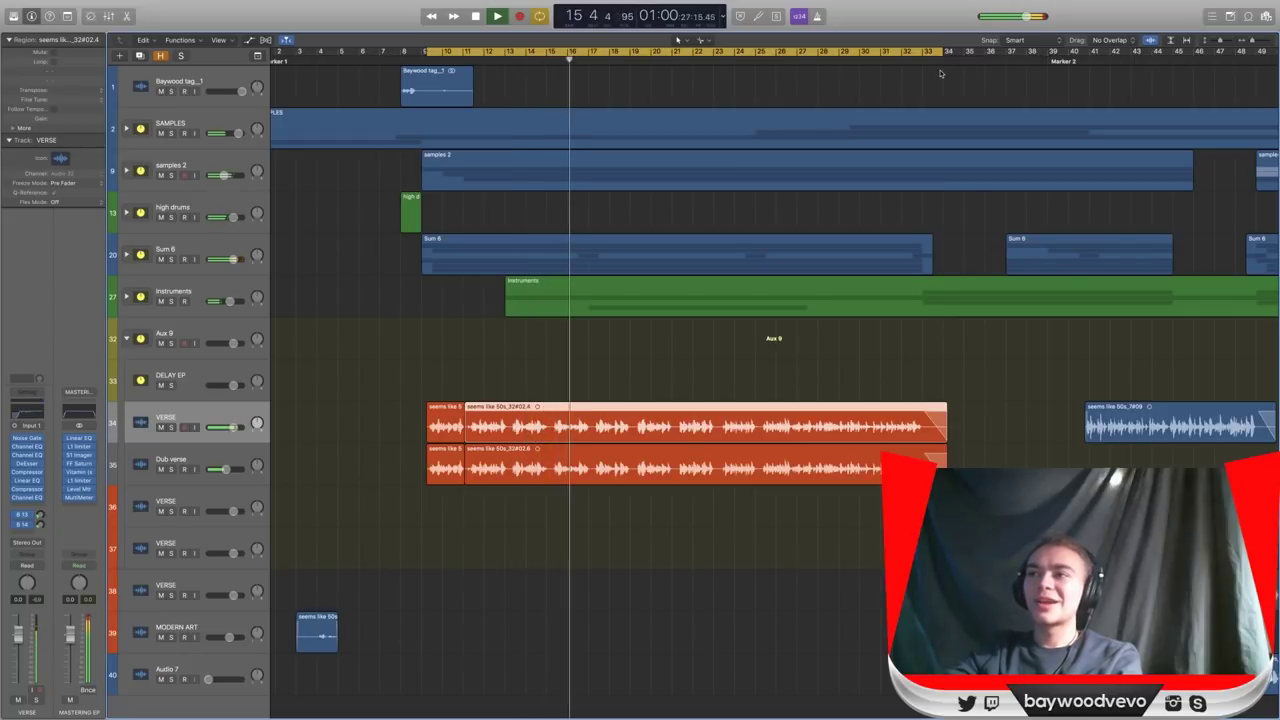
{"action": "key", "text": "space"}
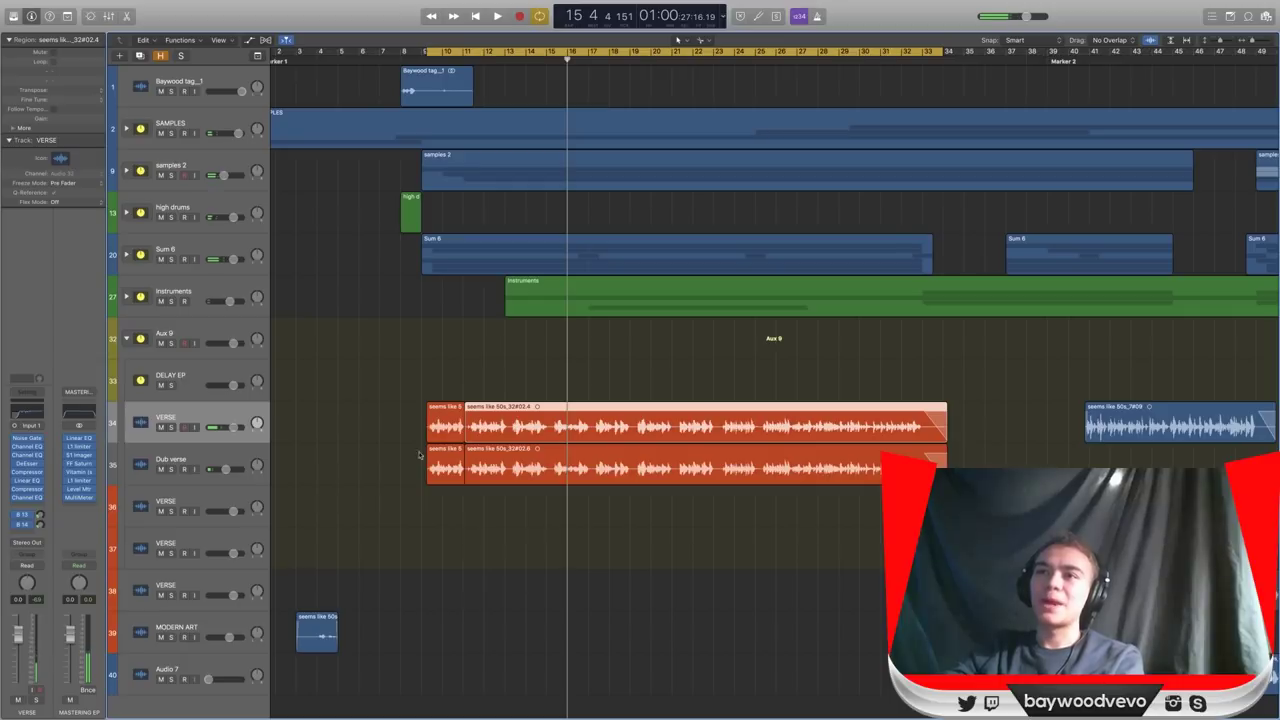
Duplicate the VERSE track with its plug-in chain and reselect the original VERSE track.
{"action": "left_click", "coordinate": [139, 56]}
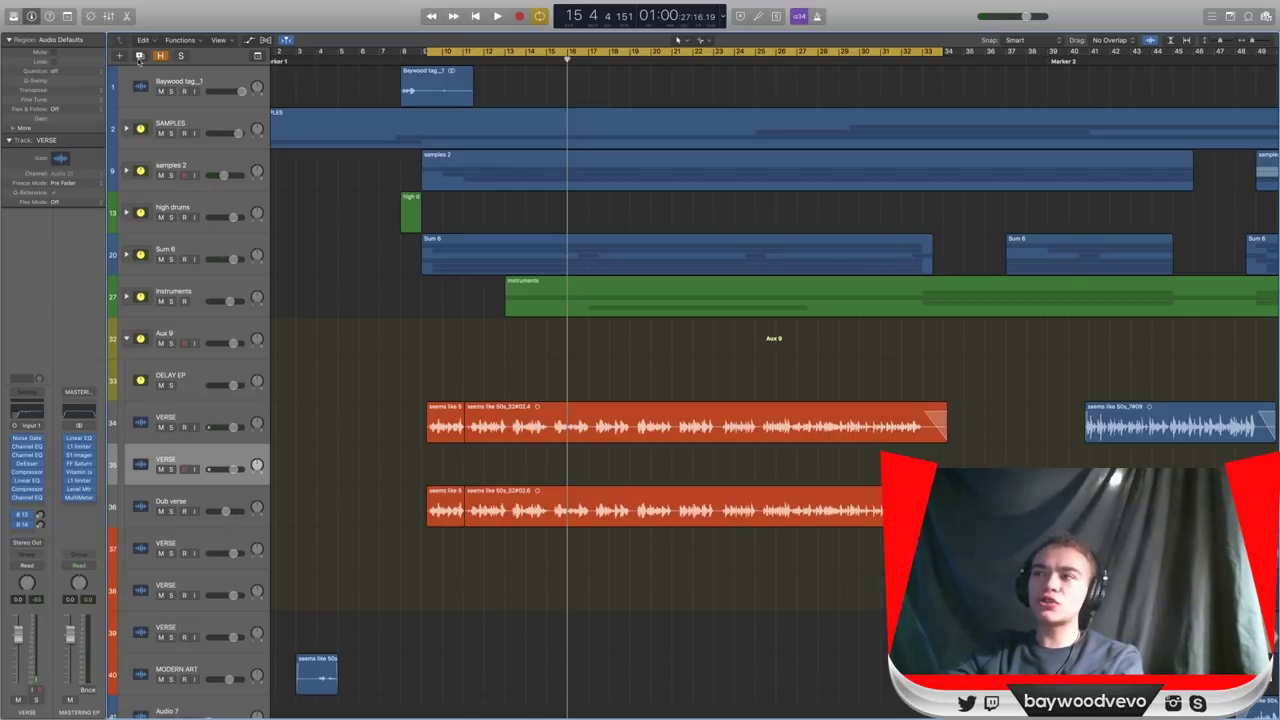
{"action": "left_click", "coordinate": [483, 406]}
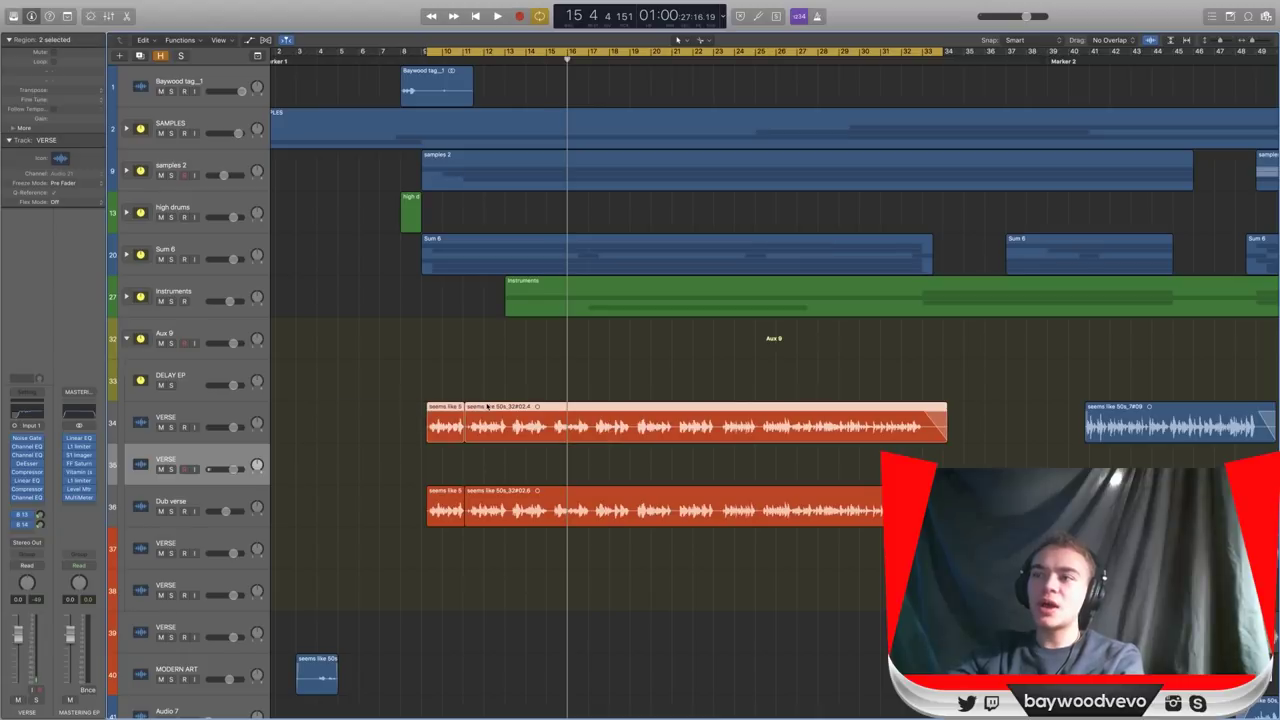
{"action": "left_click", "coordinate": [339, 463]}
{"action": "left_click", "coordinate": [197, 416]}
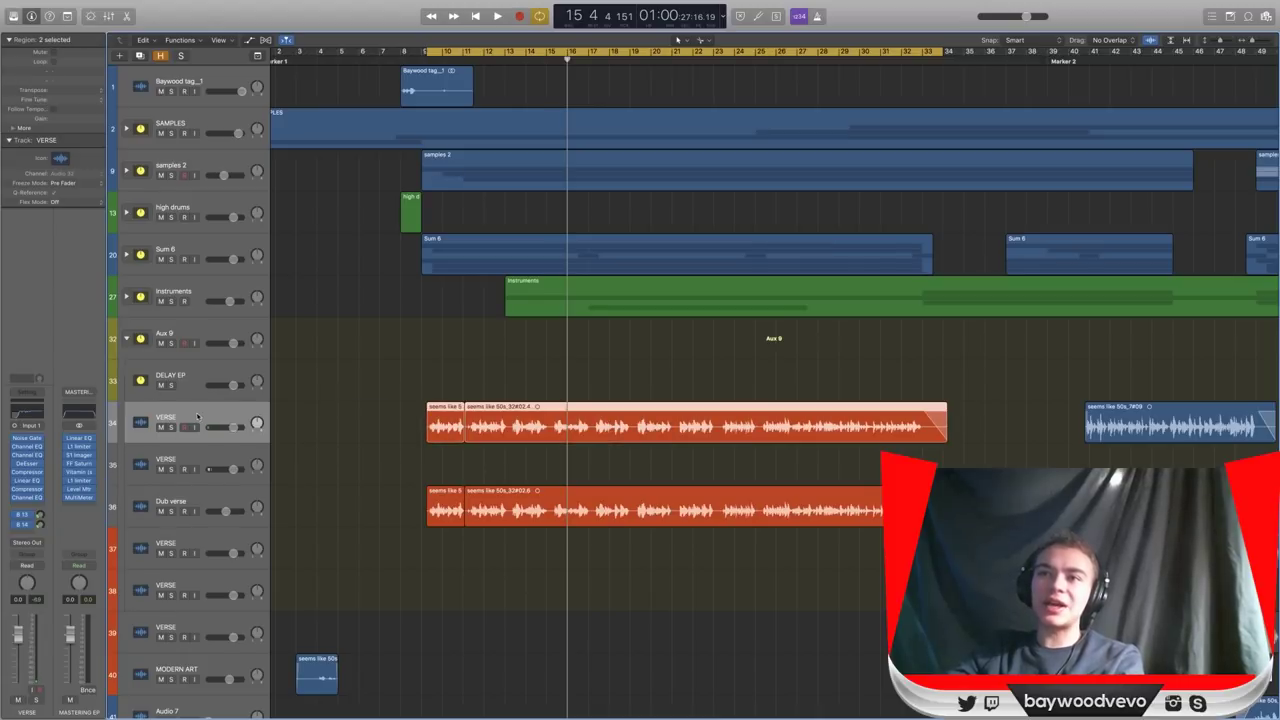
Inspect the DeEsser settings on the original VERSE track and close the plug-in.
{"action": "left_click", "coordinate": [29, 463]}
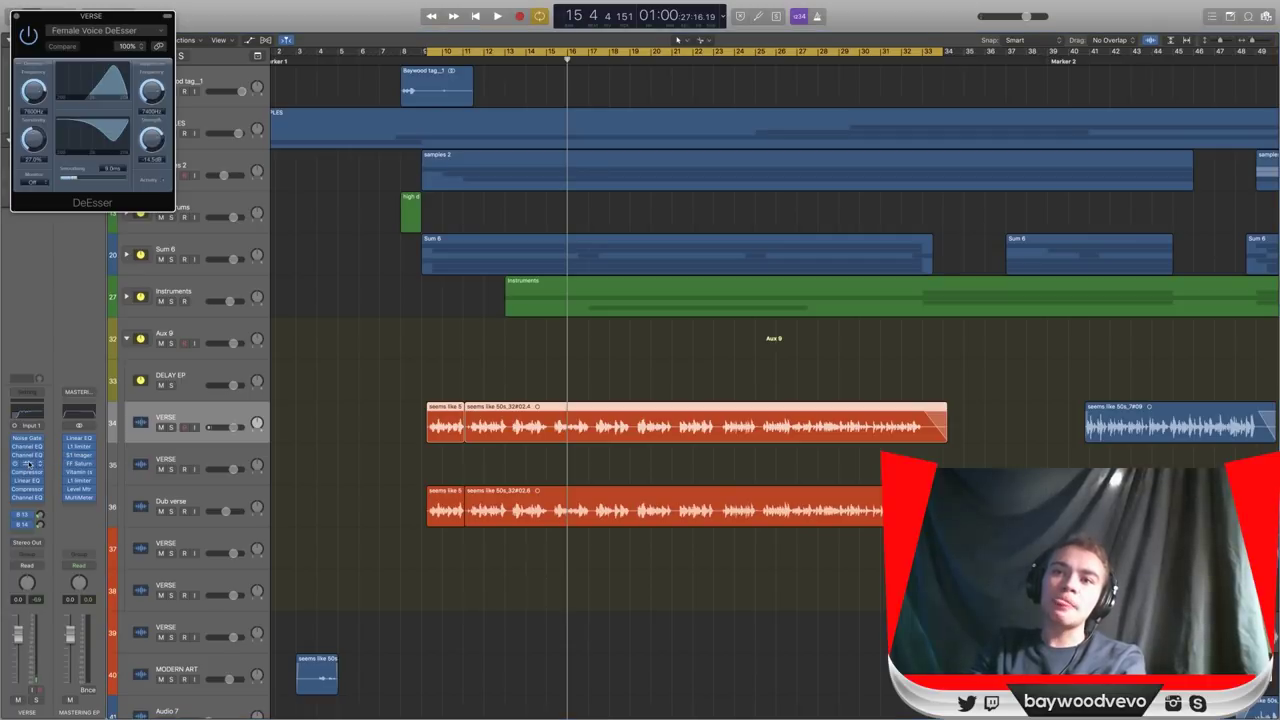
{"action": "left_click_drag", "start_coordinate": [74, 20], "coordinate": [381, 152]}
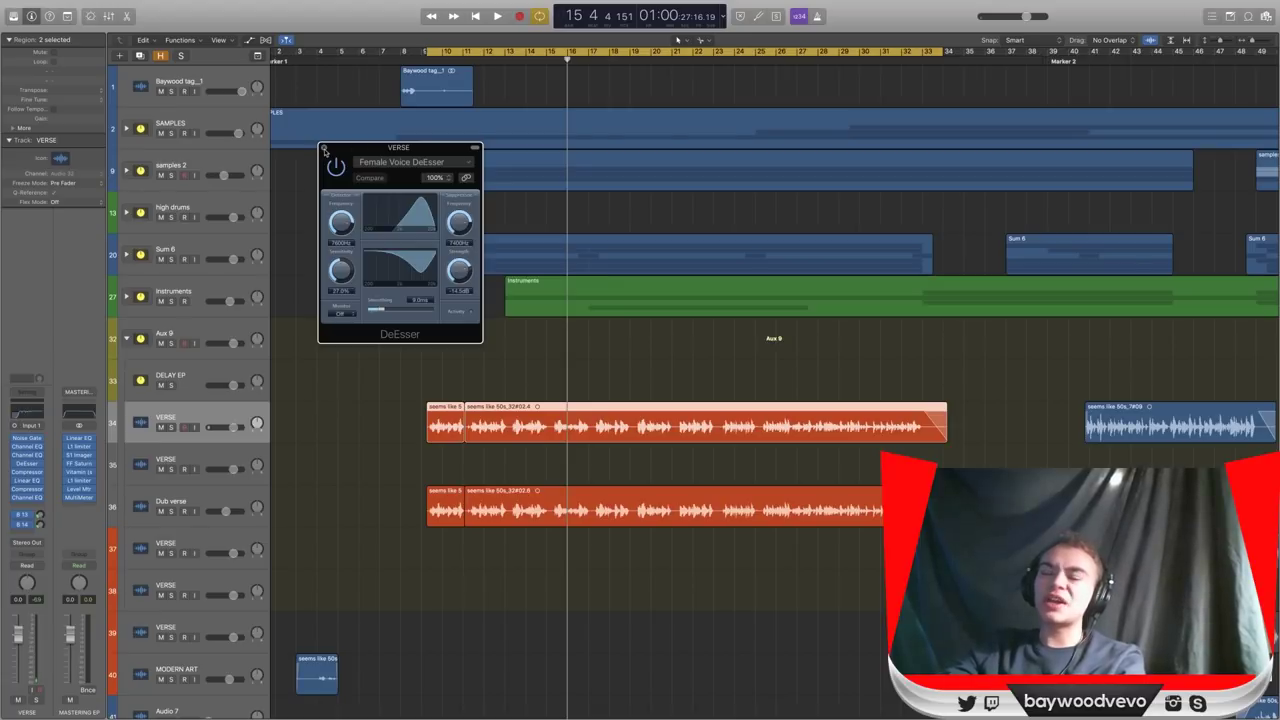
{"action": "left_click", "coordinate": [323, 148]}
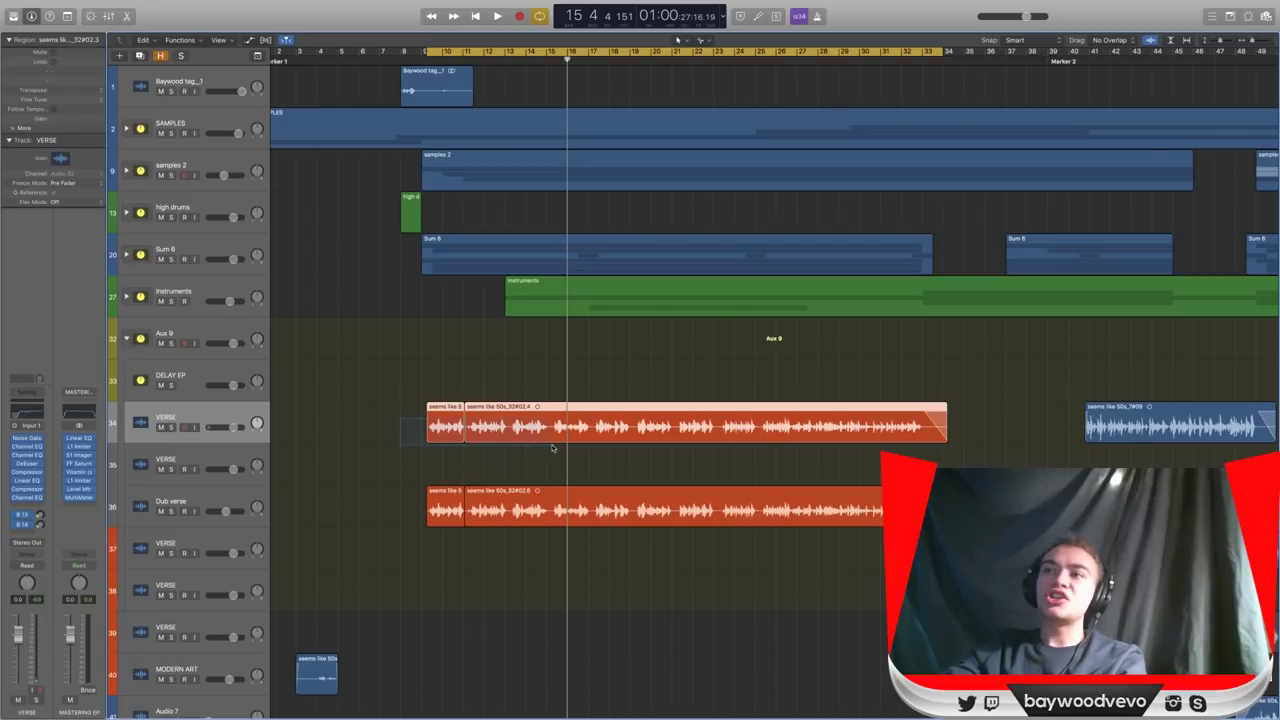
Copy the two verse vocal regions onto the duplicate VERSE track at bar 9, beat 2.
{"action": "left_click_drag", "start_coordinate": [511, 476], "coordinate": [366, 409]}
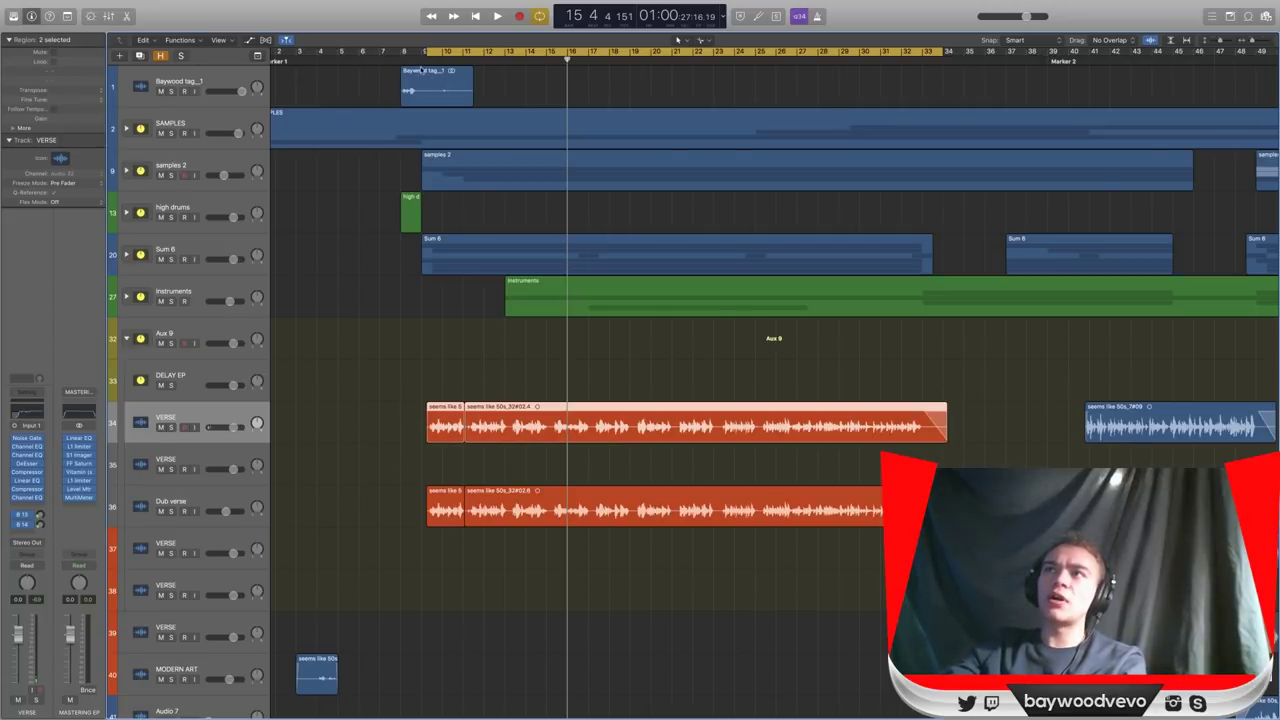
{"action": "left_click_drag", "start_coordinate": [422, 58], "coordinate": [426, 60]}
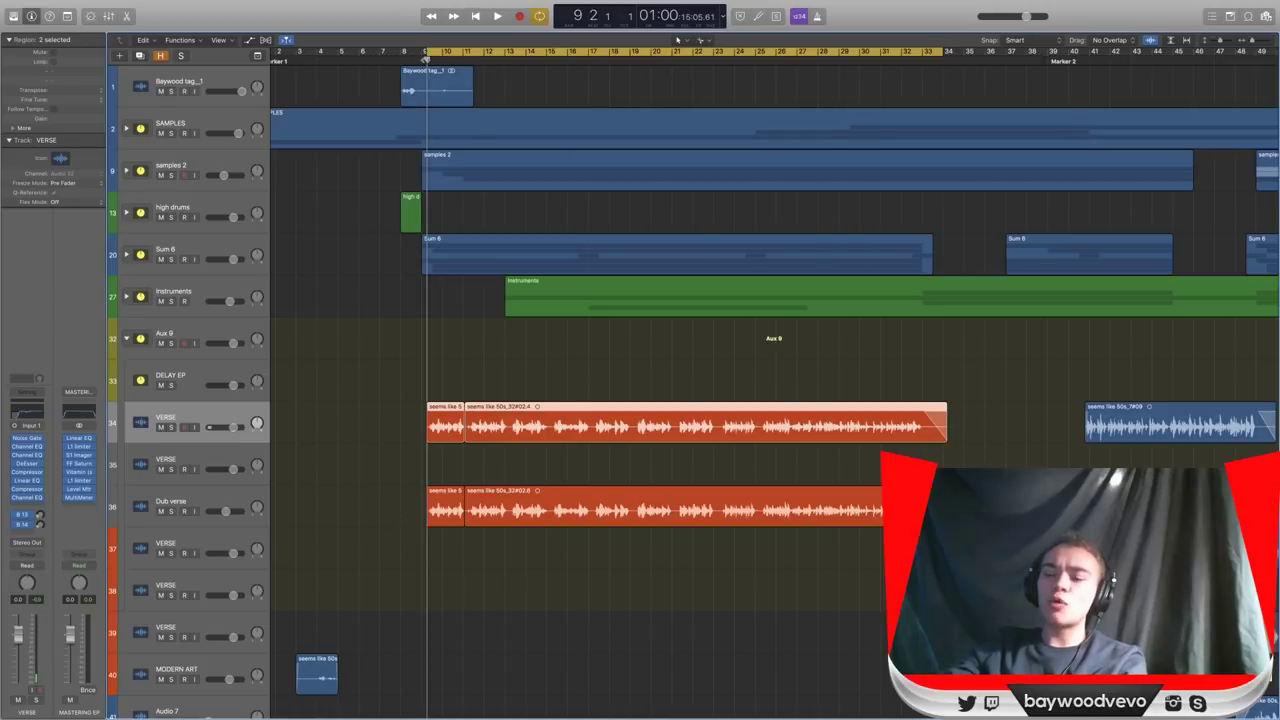
{"action": "key", "text": "super+v"}
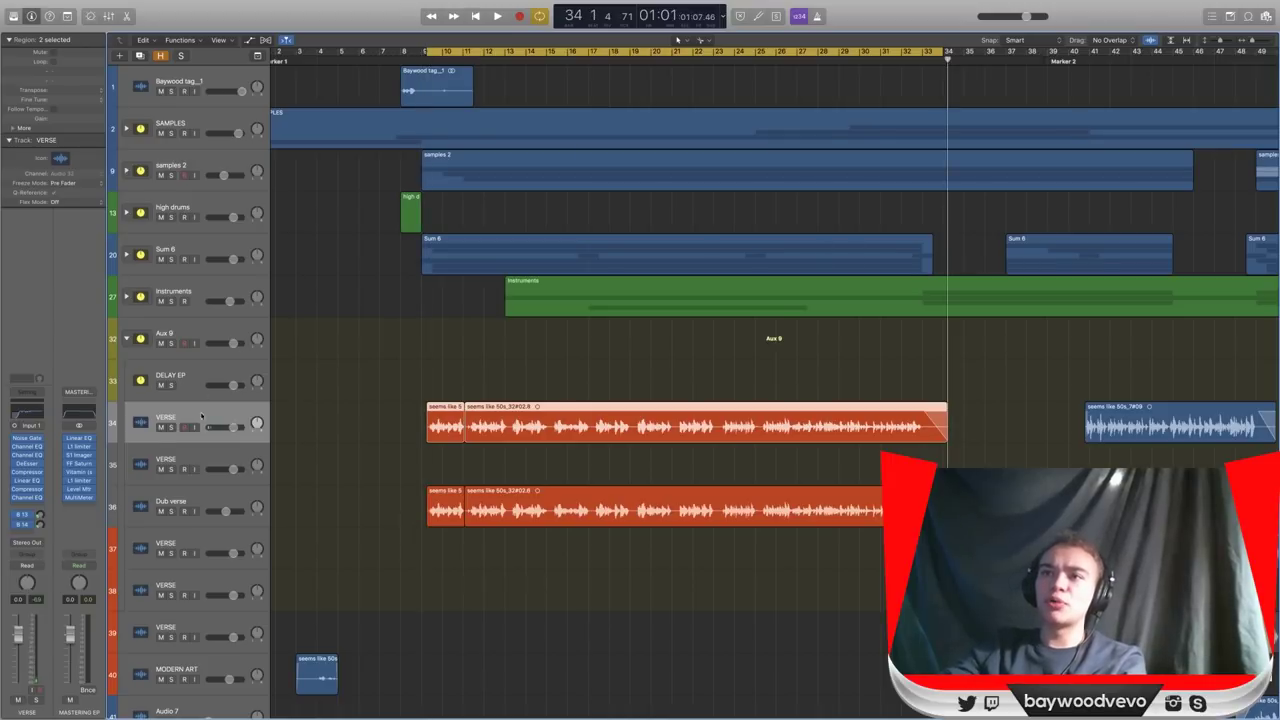
{"action": "left_click", "coordinate": [210, 466]}
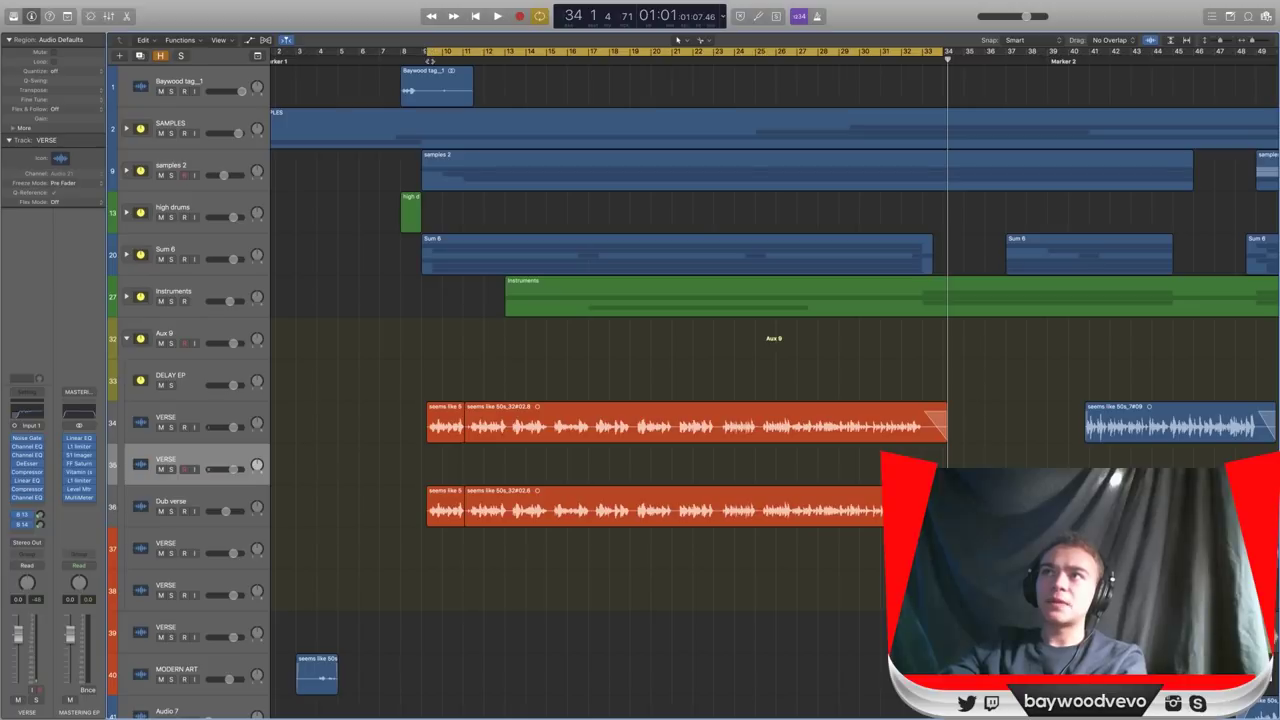
{"action": "left_click_drag", "start_coordinate": [423, 61], "coordinate": [427, 60]}
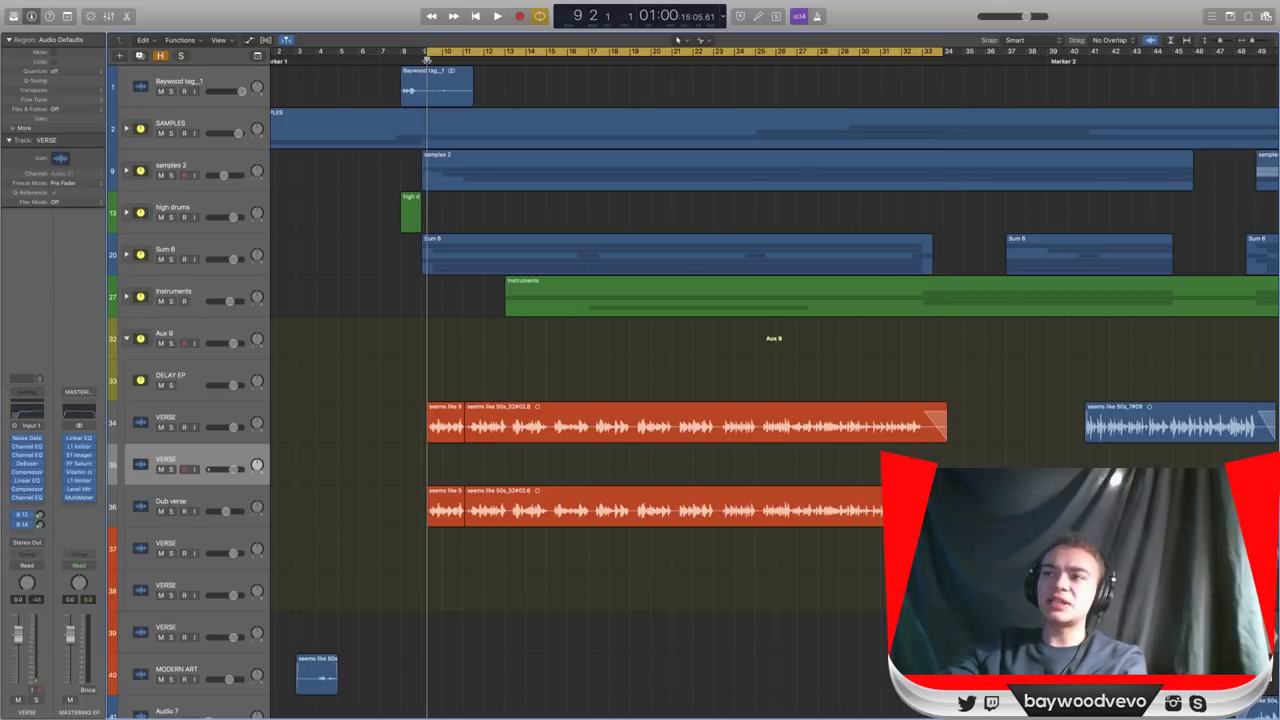
{"action": "key", "text": "super+v"}
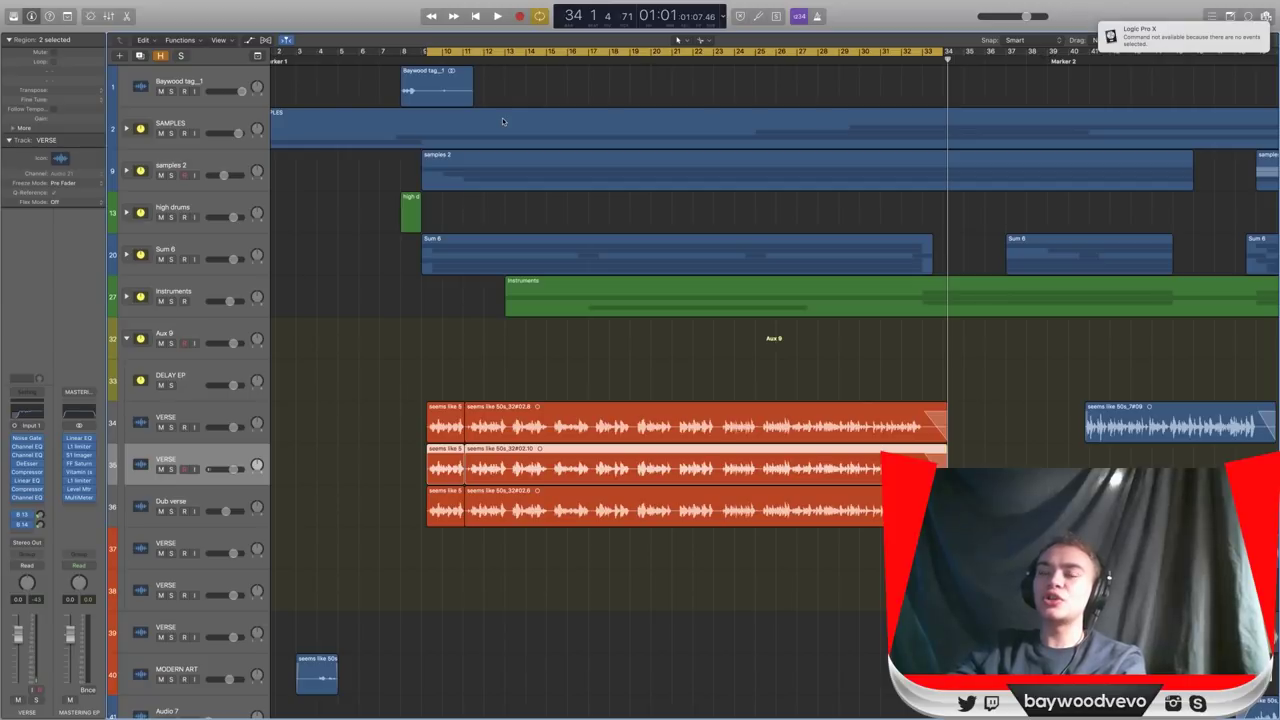
Solo the duplicate VERSE track.
{"action": "key", "text": "super+Left"}
{"action": "key", "text": "super+Left"}
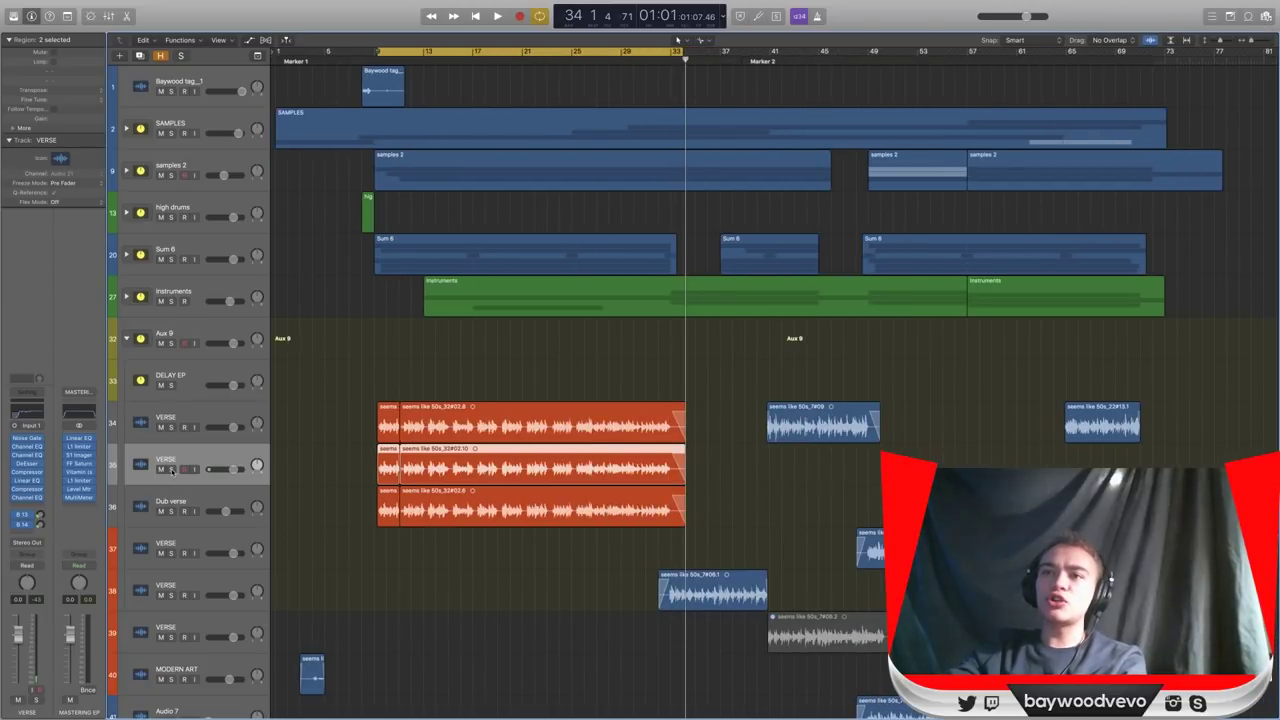
{"action": "left_click", "coordinate": [172, 469]}
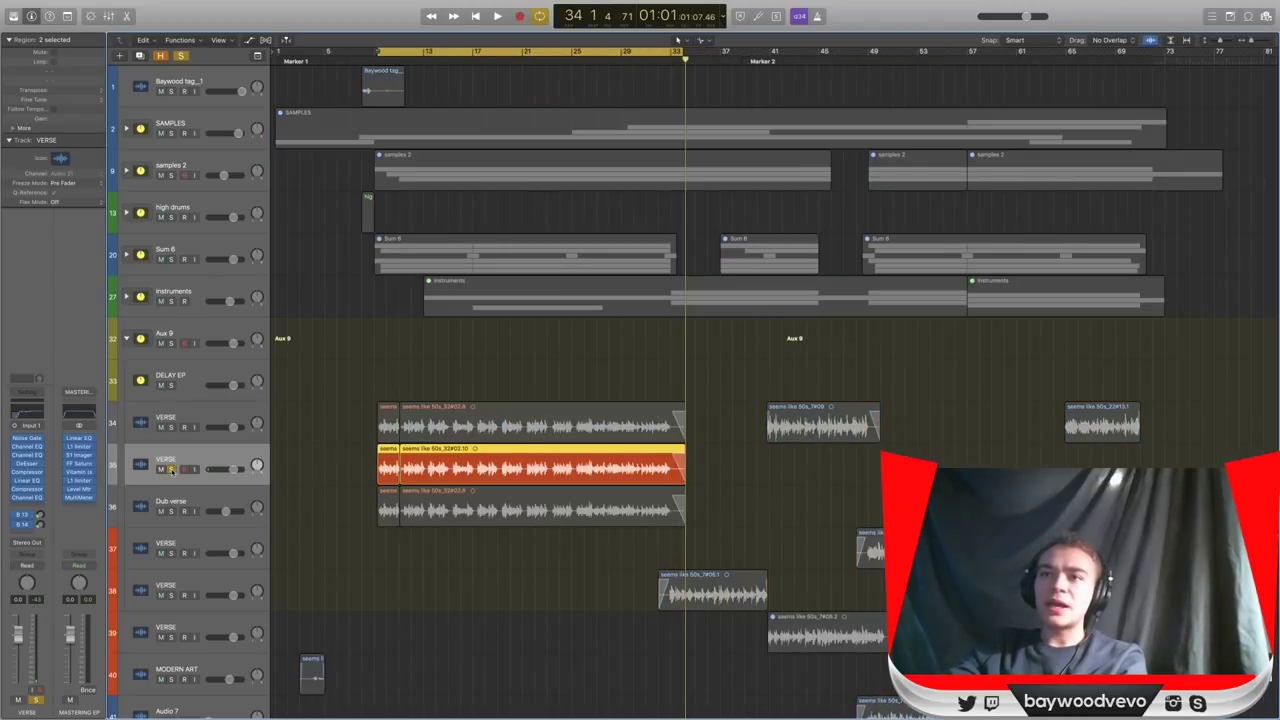
Rename the duplicate track VERSE CHAIN and delete its copied regions.
{"action": "double_click", "coordinate": [166, 459]}
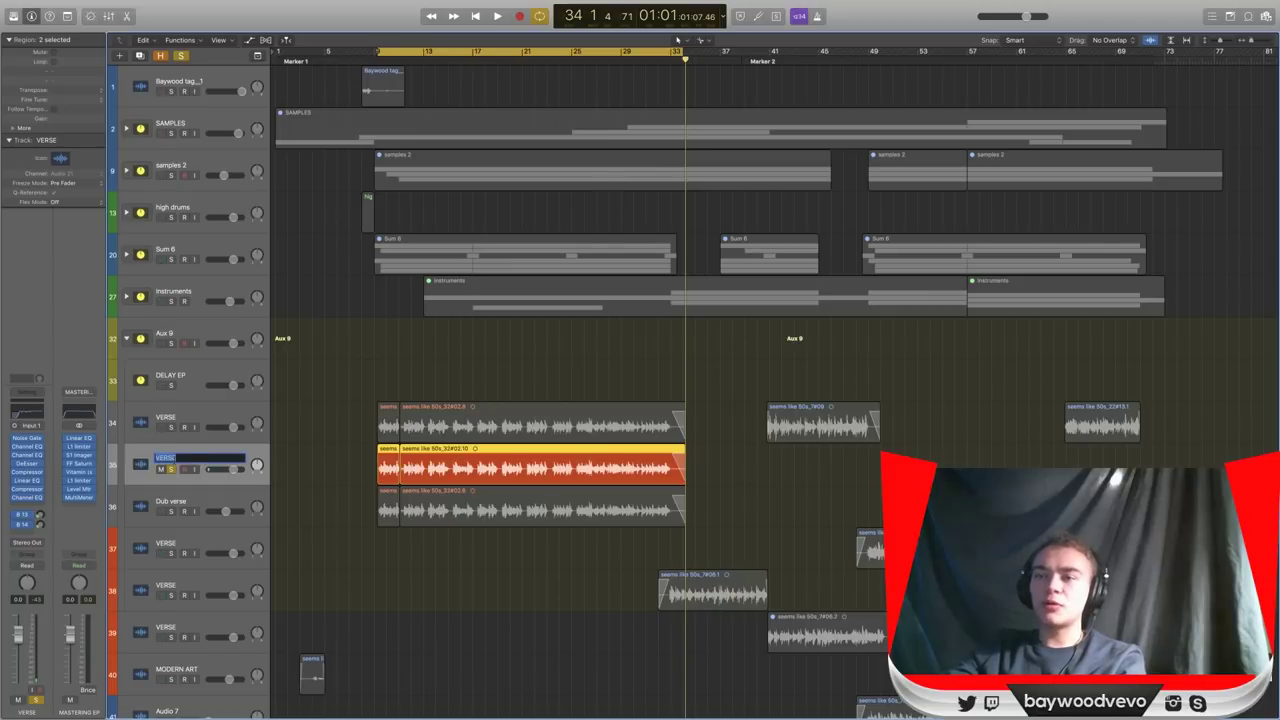
{"action": "type", "text": "CHAIN"}
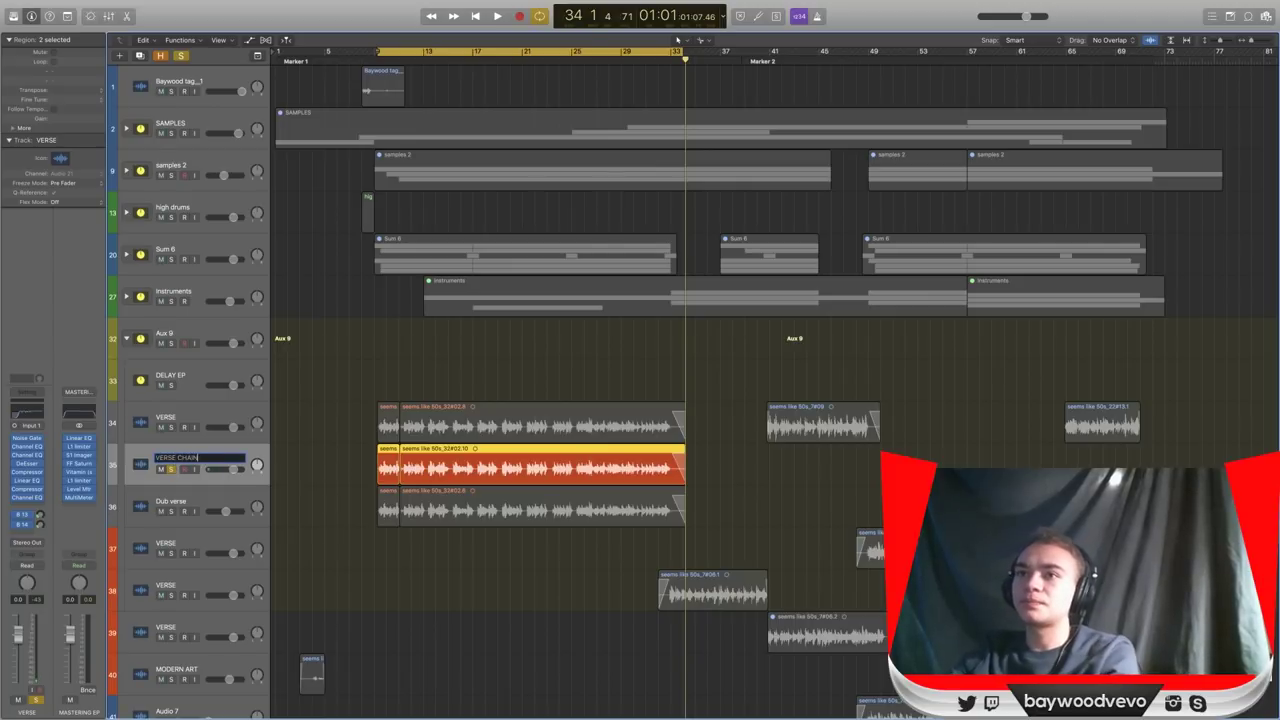
{"action": "key", "text": "Return"}
{"action": "key", "text": "Delete"}
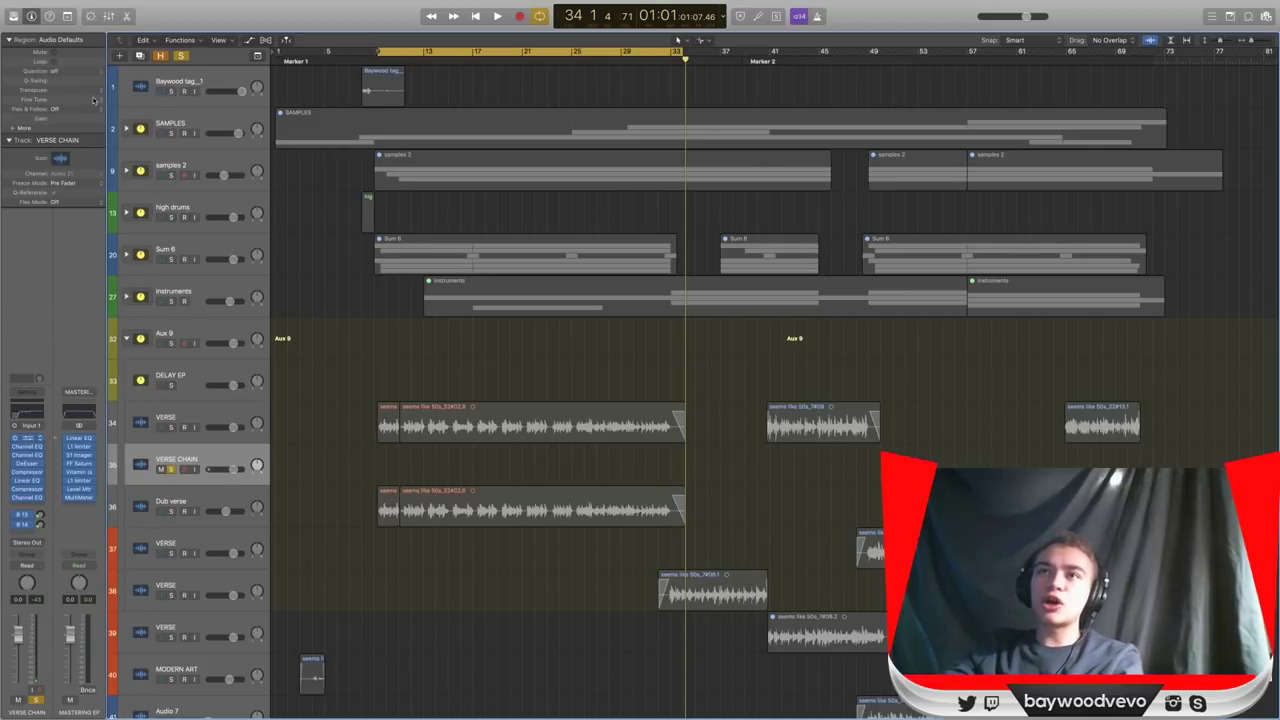
Recall the default settings of the Noise Gate and the first Channel EQ on the VERSE CHAIN track.
{"action": "left_click", "coordinate": [30, 438]}
{"action": "left_click", "coordinate": [100, 30]}
{"action": "left_click", "coordinate": [93, 188]}
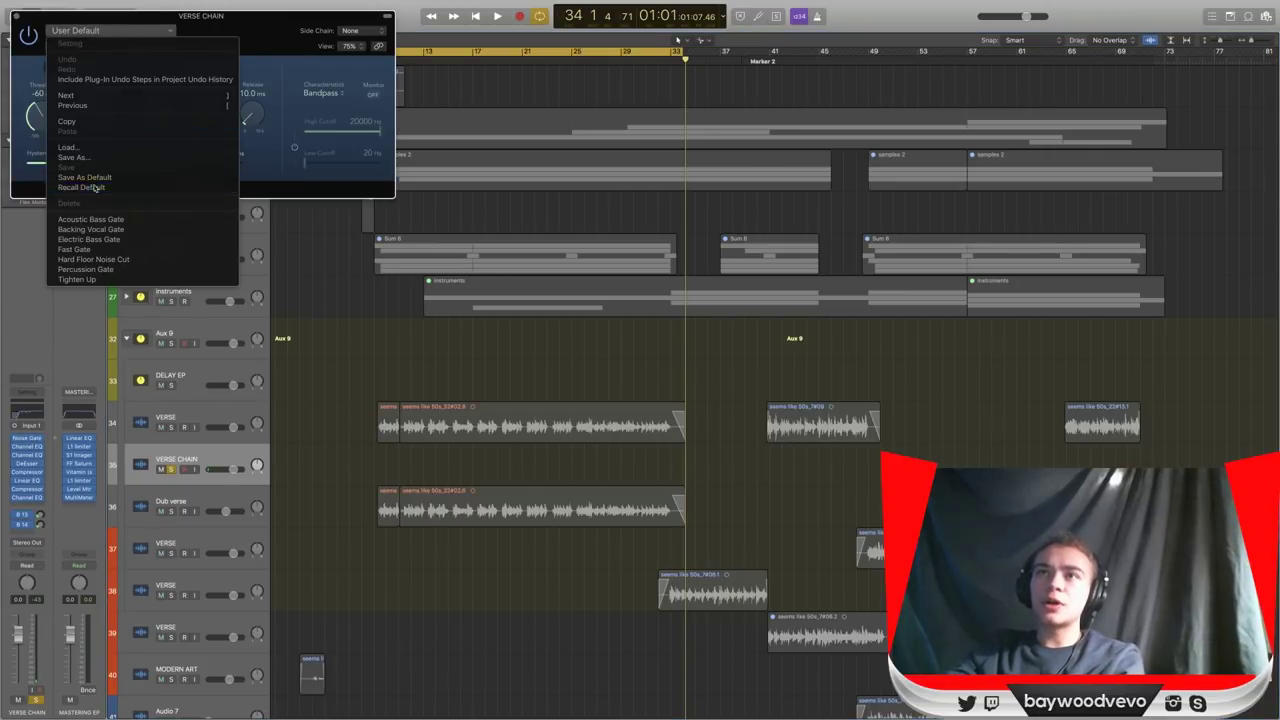
{"action": "left_click", "coordinate": [16, 16]}
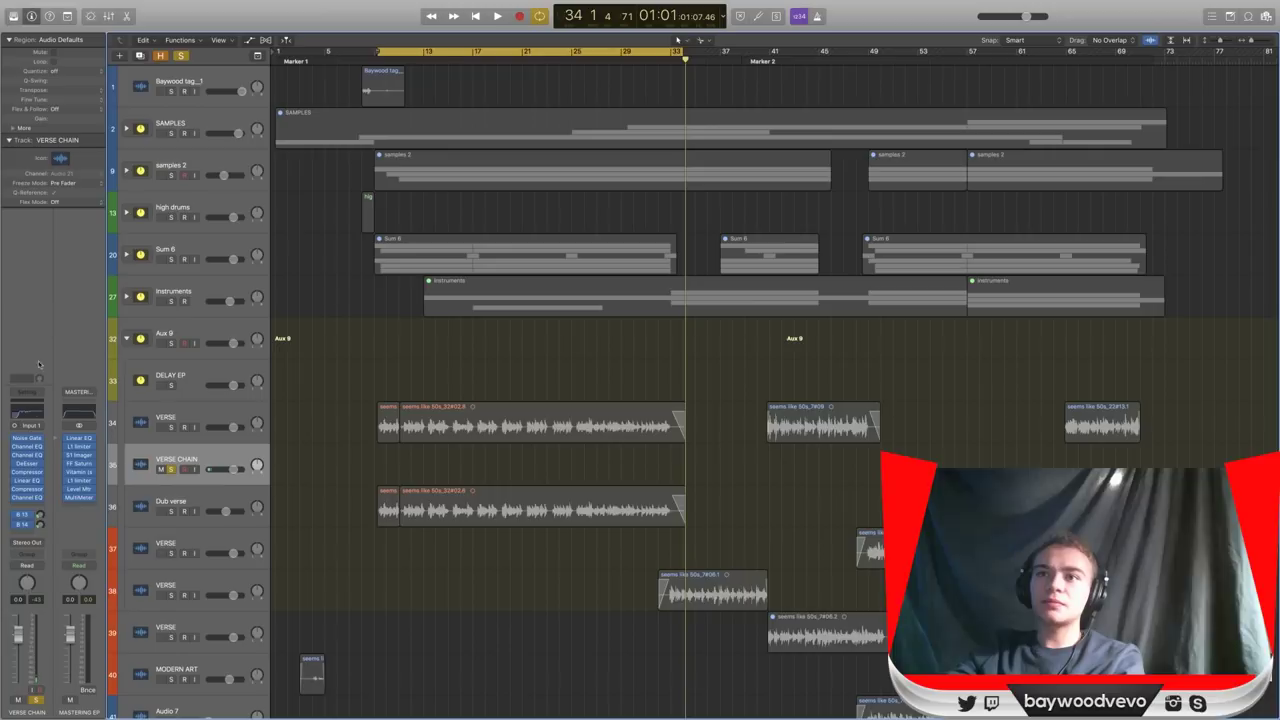
{"action": "left_click", "coordinate": [27, 446]}
{"action": "left_click", "coordinate": [100, 30]}
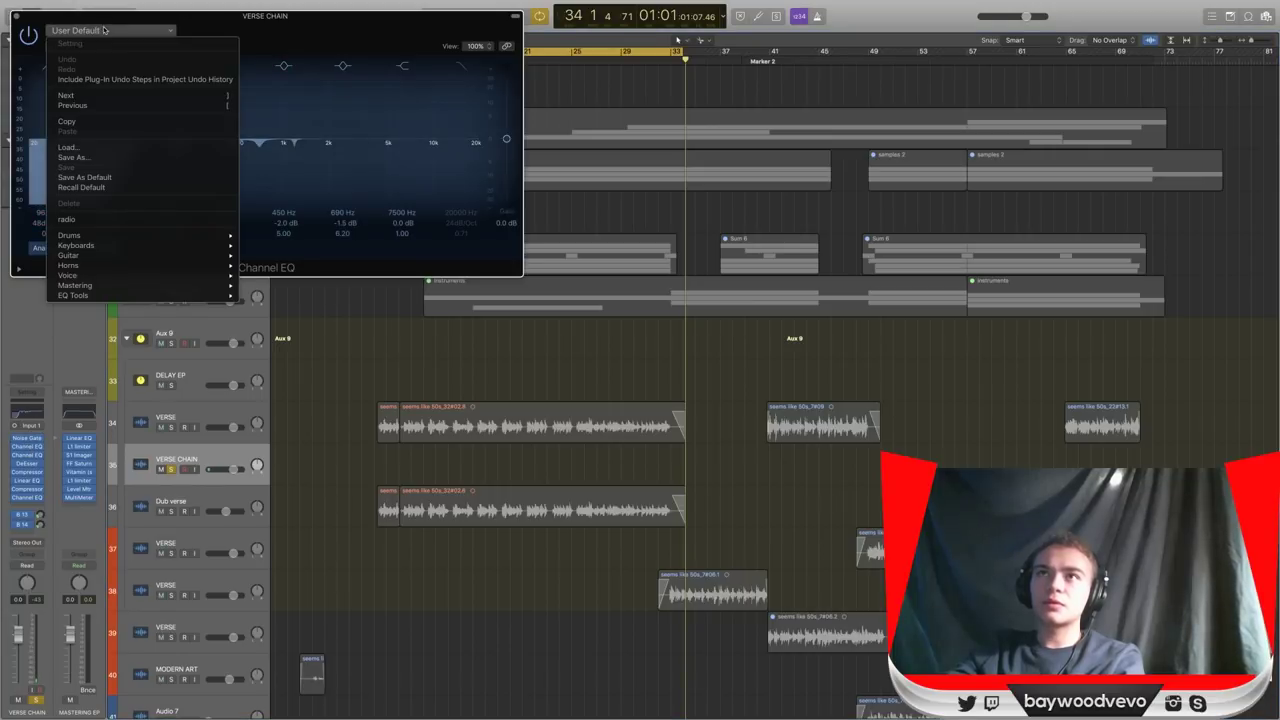
{"action": "left_click", "coordinate": [93, 187]}
{"action": "left_click", "coordinate": [16, 16]}
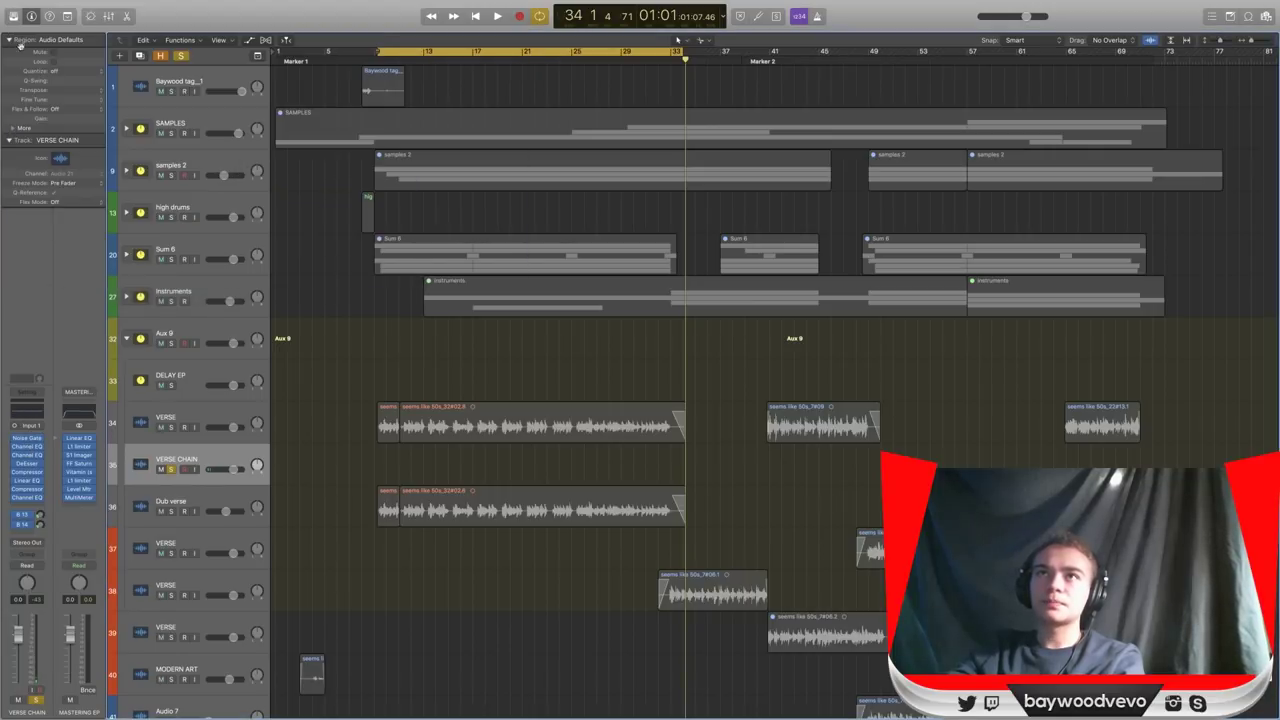
Recall the default settings of the second Channel EQ and the DeEsser on the VERSE CHAIN track.
{"action": "left_click", "coordinate": [27, 446]}
{"action": "left_click", "coordinate": [100, 30]}
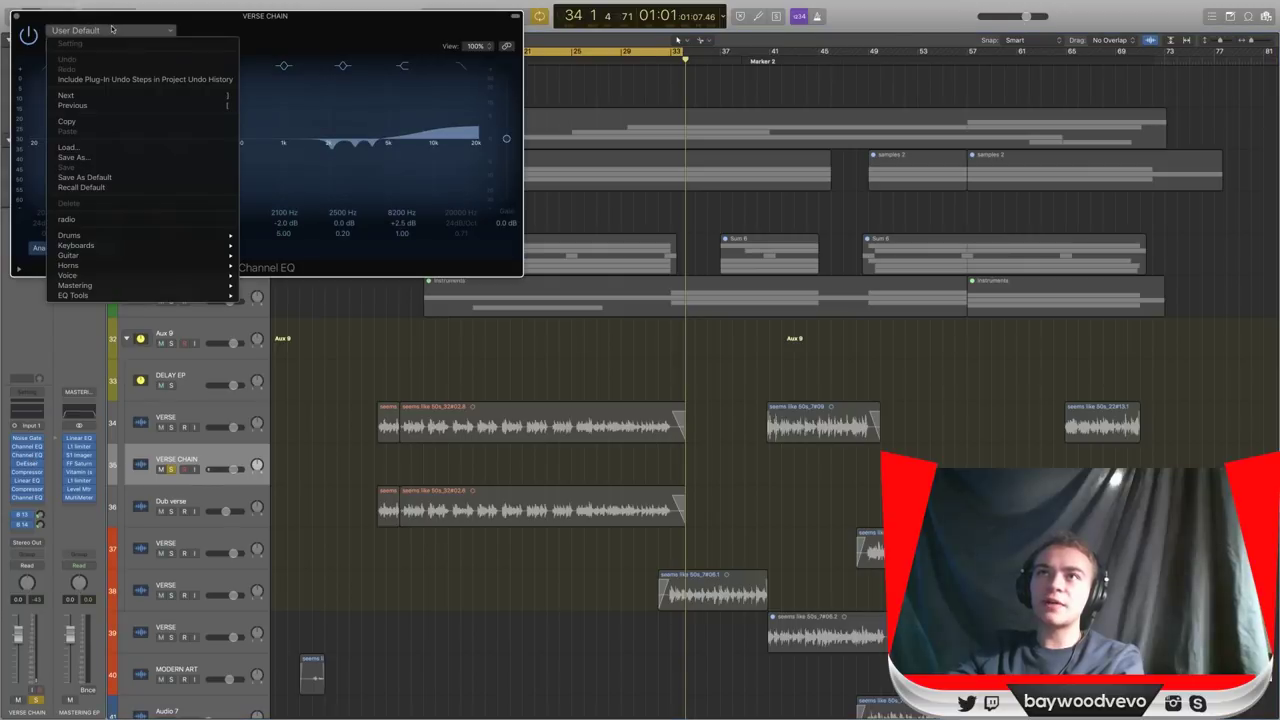
{"action": "left_click", "coordinate": [104, 188]}
{"action": "left_click", "coordinate": [16, 16]}
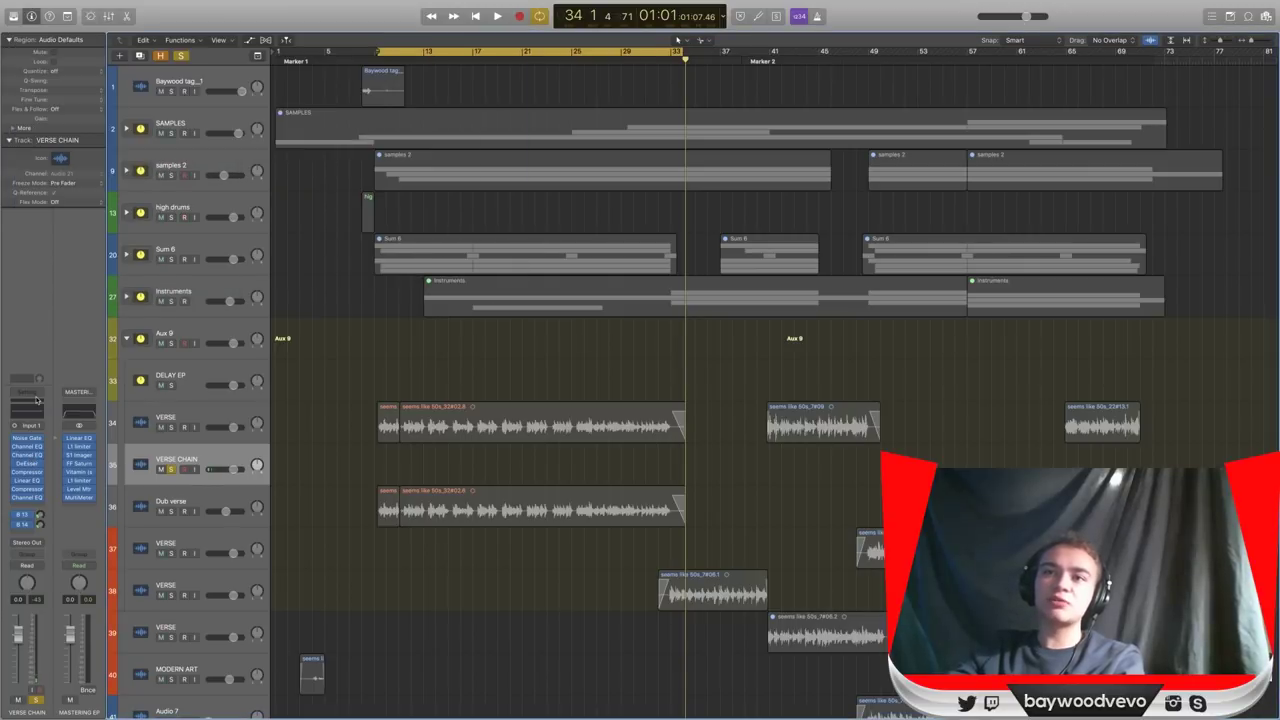
{"action": "left_click", "coordinate": [27, 464]}
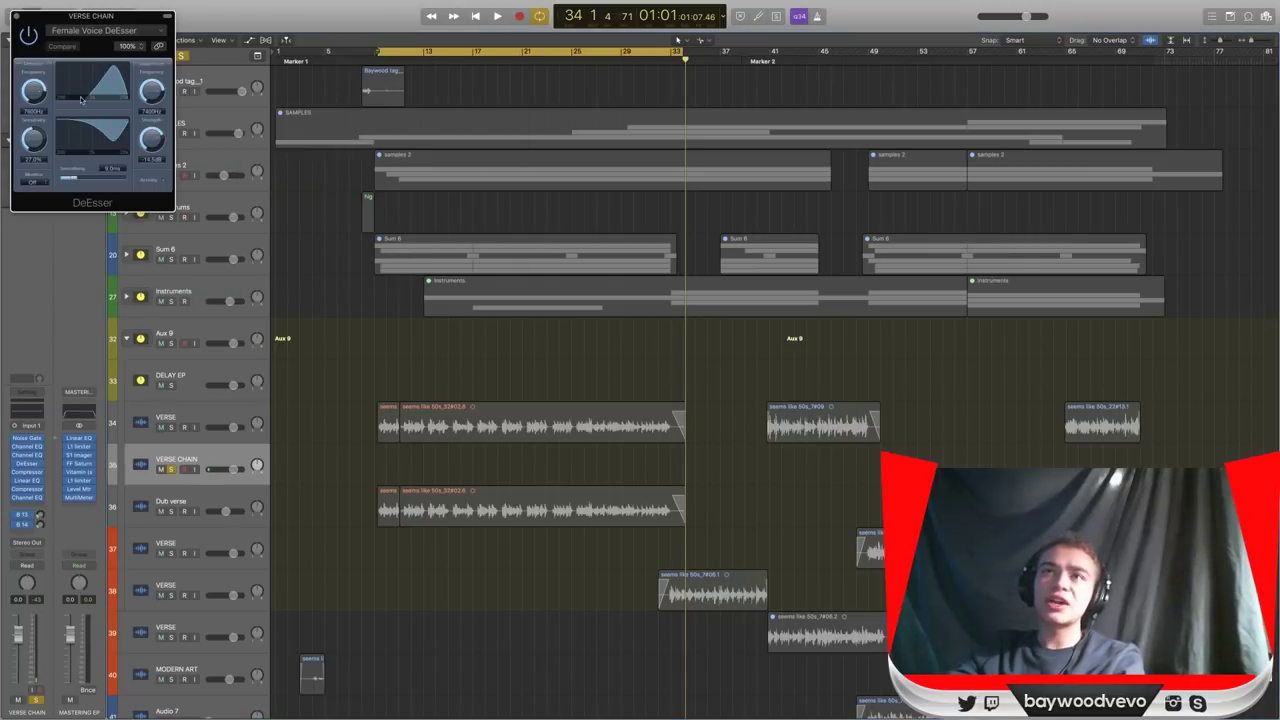
{"action": "left_click", "coordinate": [80, 40]}
{"action": "left_click", "coordinate": [83, 190]}
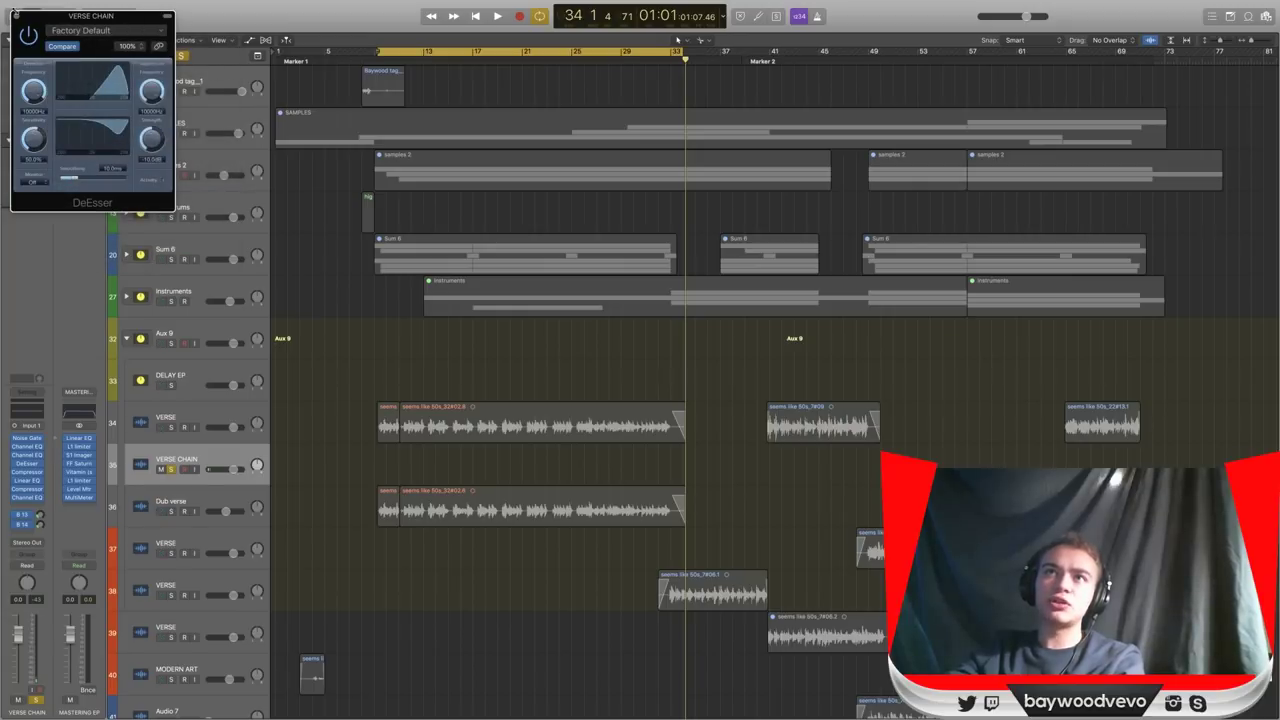
{"action": "left_click", "coordinate": [15, 15]}
Recall the default settings of the first Compressor and the Linear Phase EQ on the VERSE CHAIN track.
{"action": "left_click", "coordinate": [27, 471]}
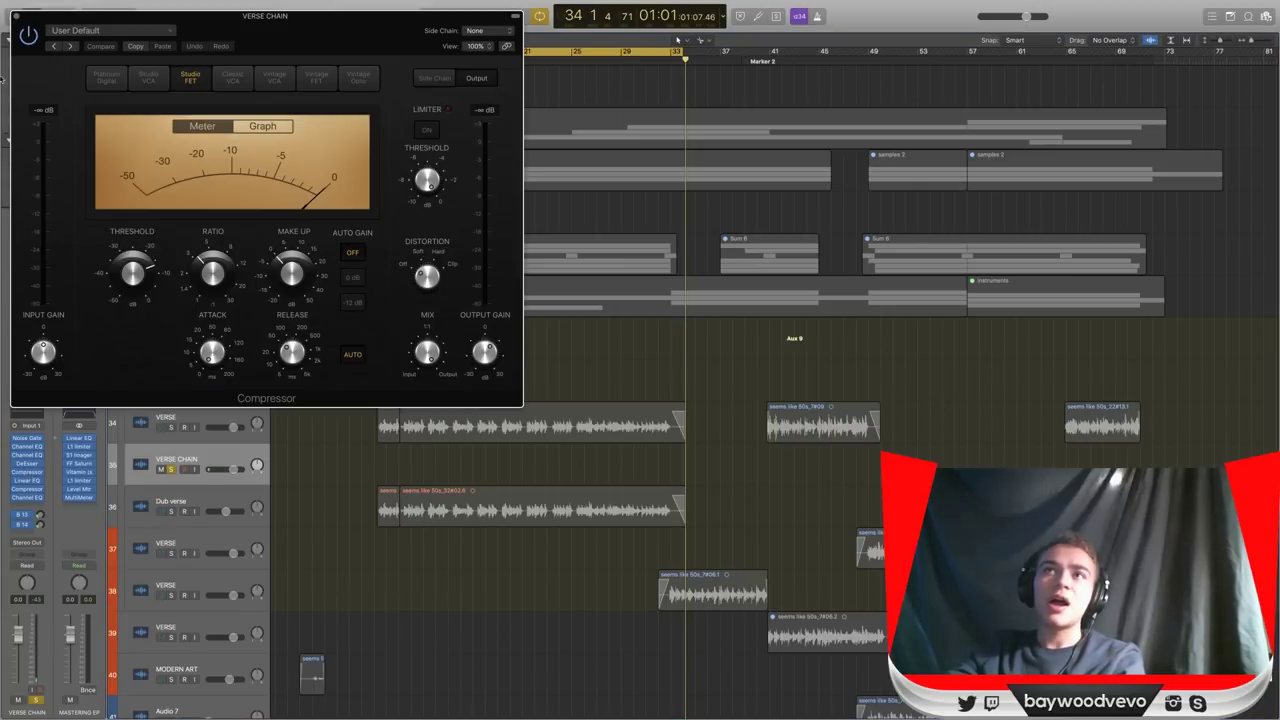
{"action": "left_click", "coordinate": [89, 34]}
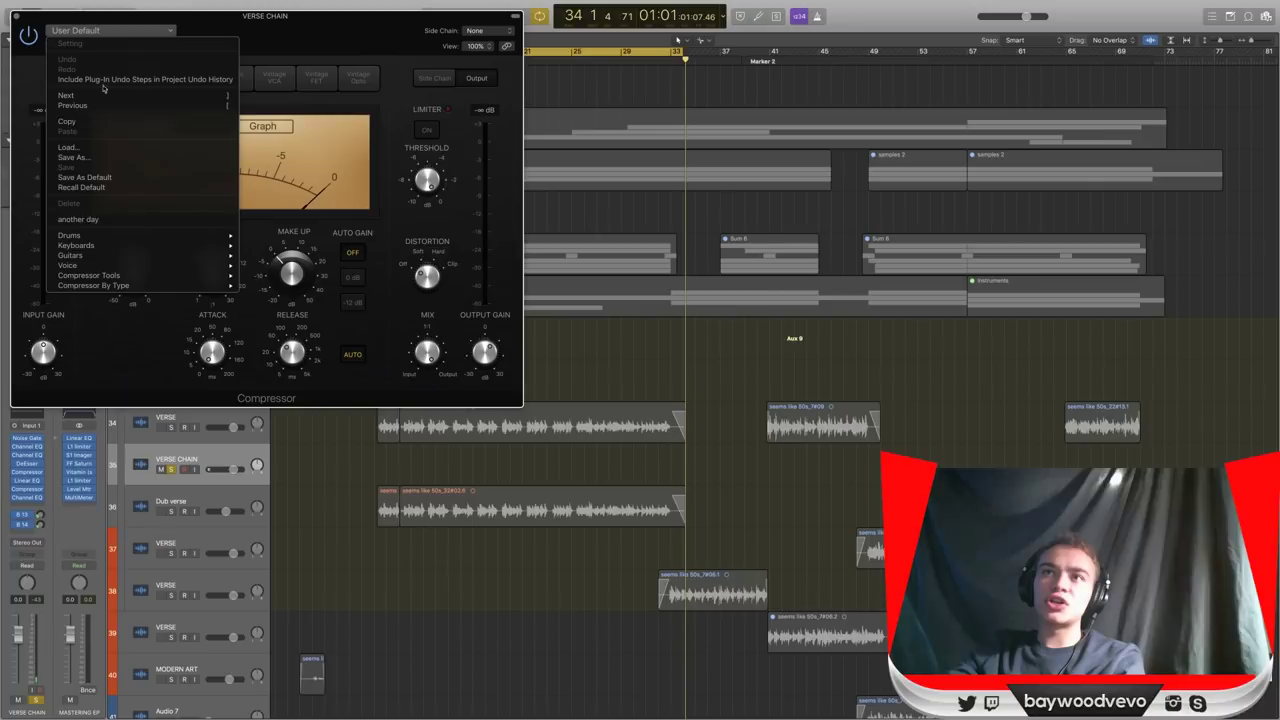
{"action": "left_click", "coordinate": [113, 190]}
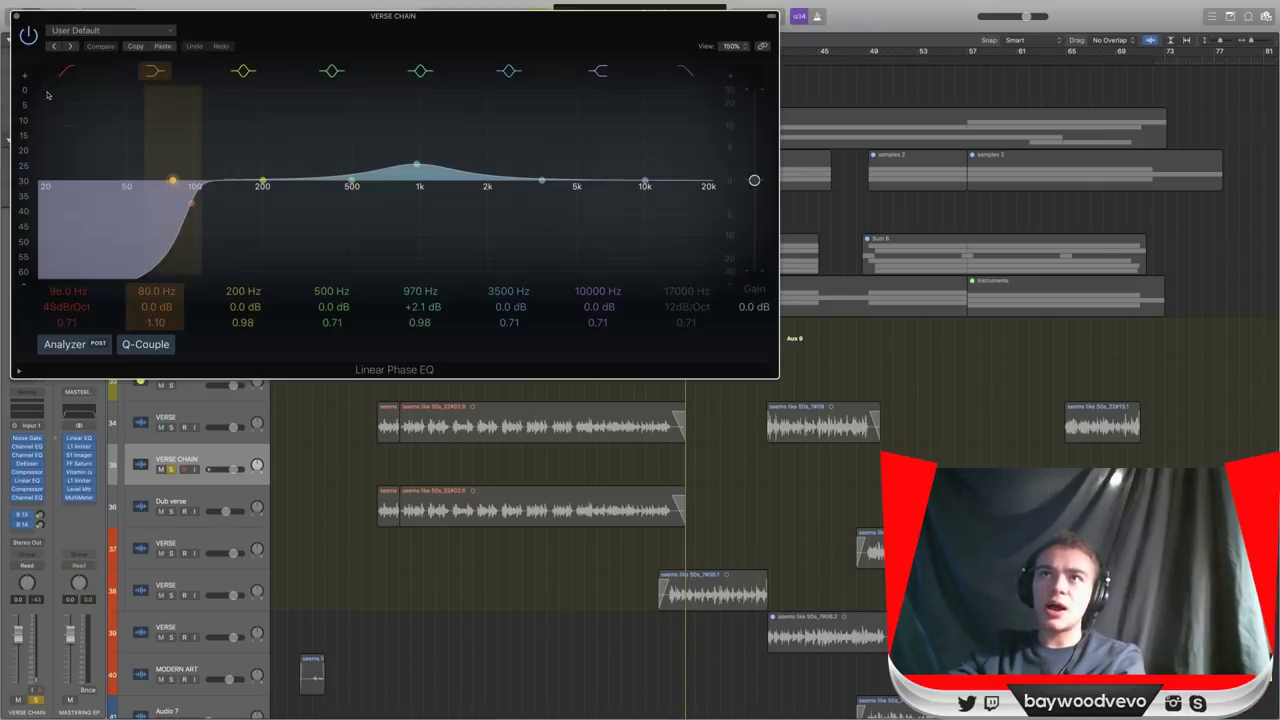
{"action": "left_click", "coordinate": [94, 33]}
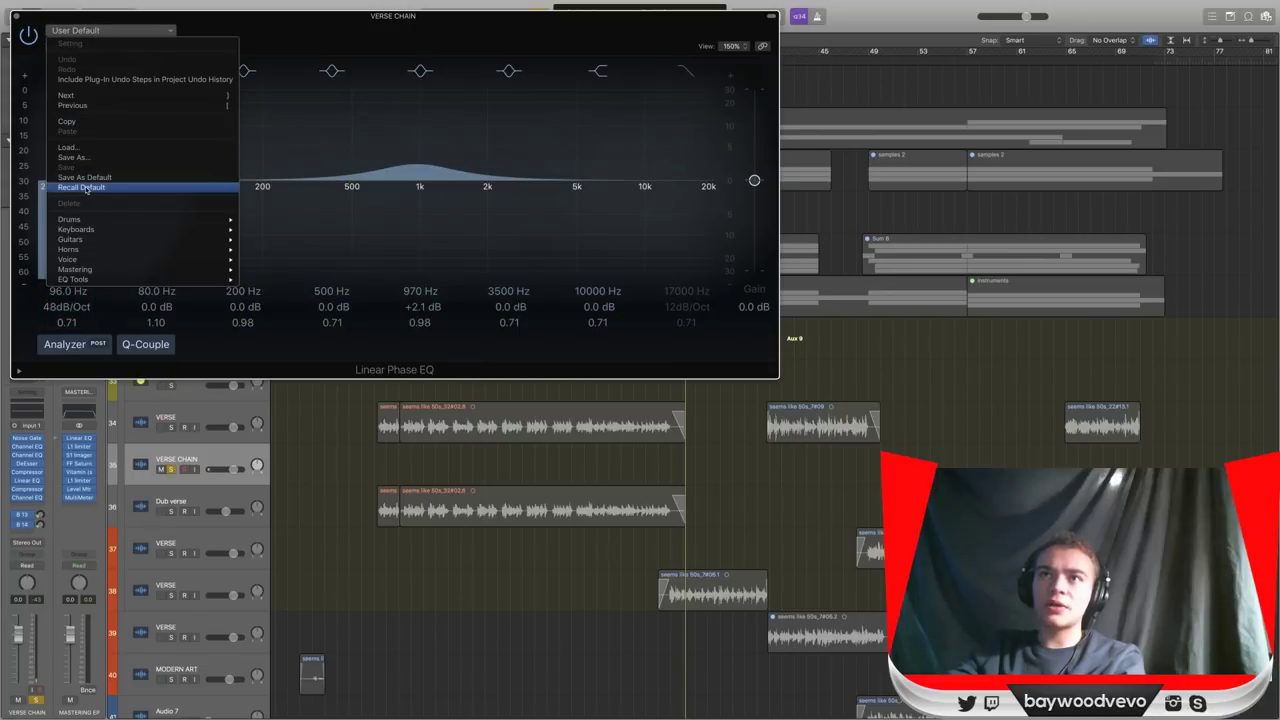
{"action": "left_click", "coordinate": [80, 187]}
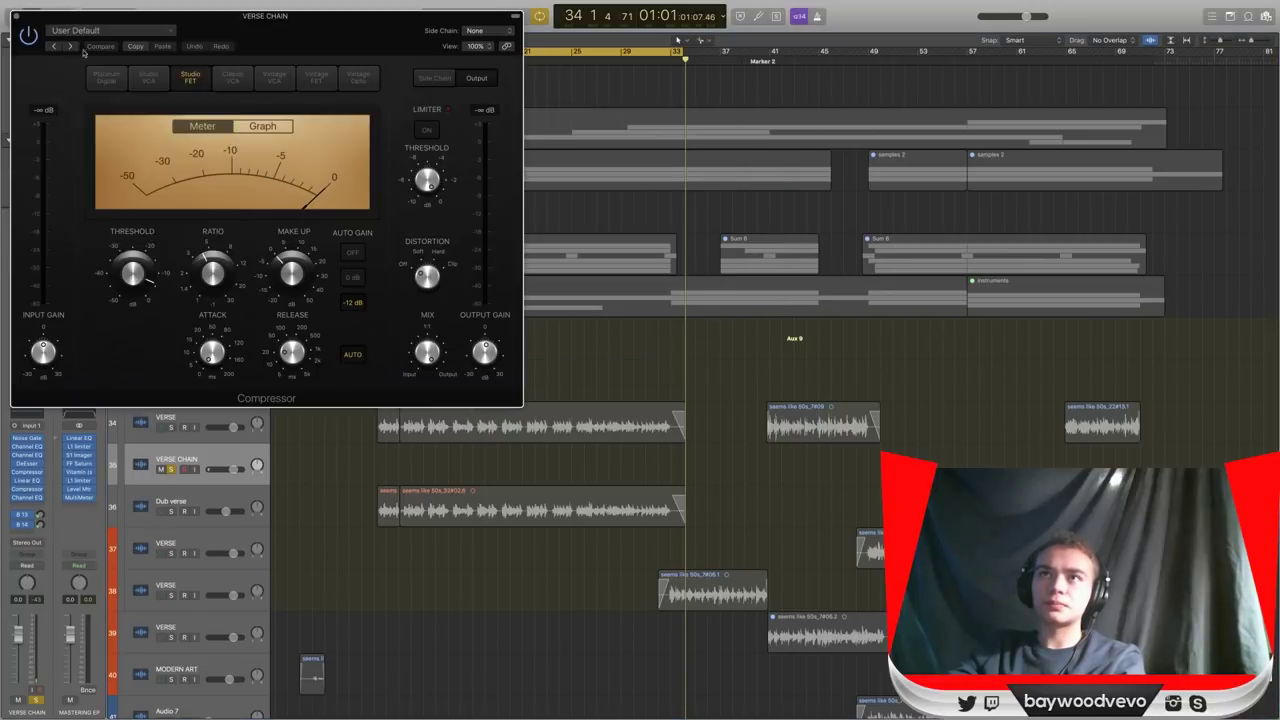
Recall the default settings of the second Compressor and the last Channel EQ on the VERSE CHAIN track.
{"action": "left_click", "coordinate": [88, 32]}
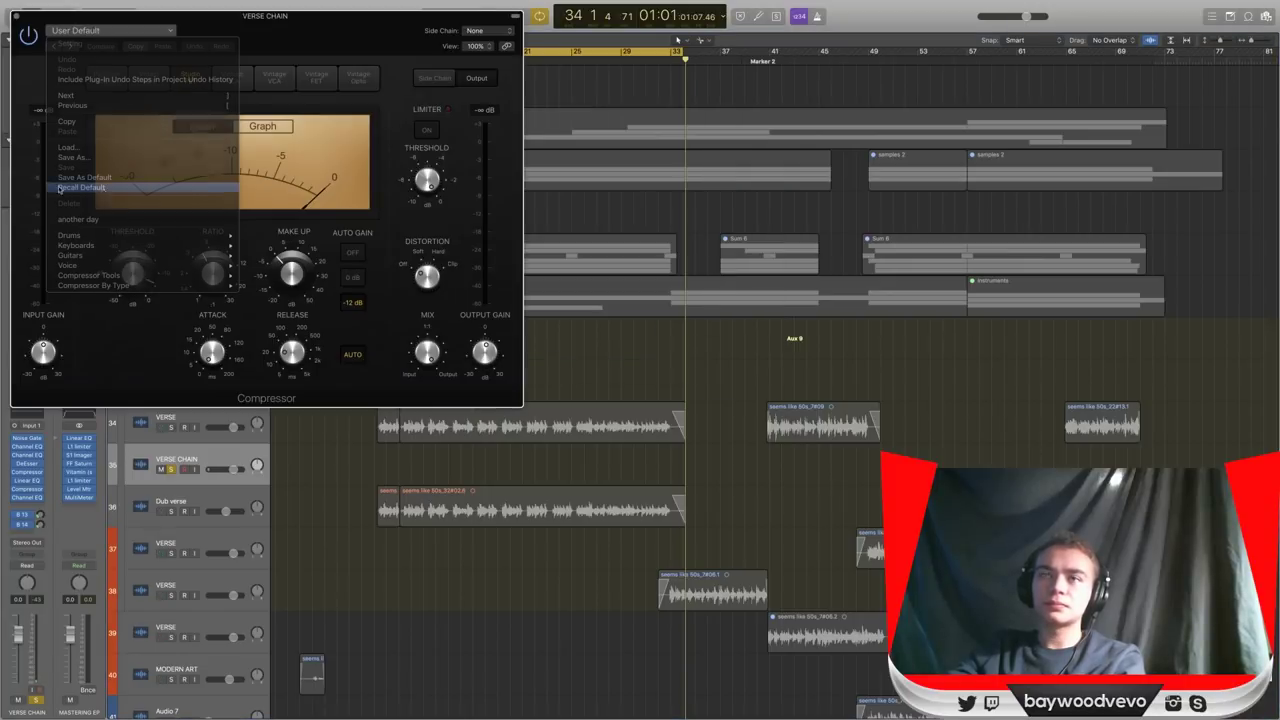
{"action": "left_click", "coordinate": [80, 187]}
{"action": "left_click", "coordinate": [16, 16]}
{"action": "left_click", "coordinate": [27, 498]}
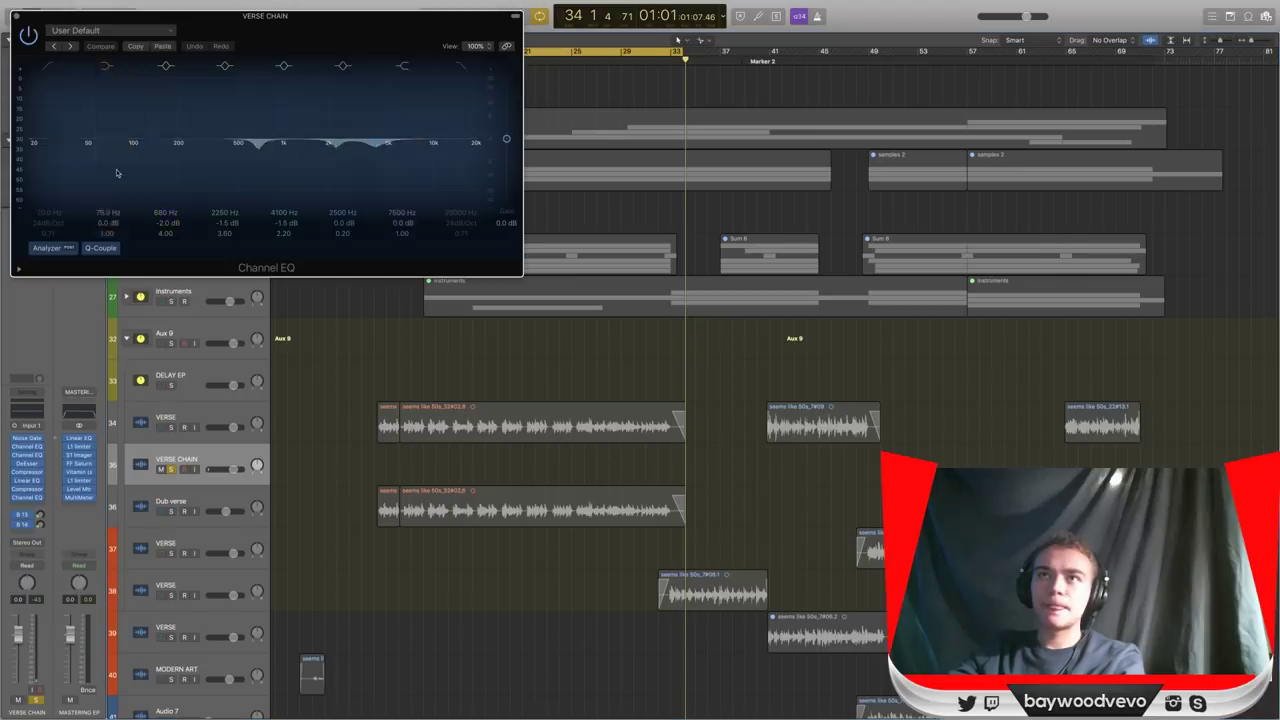
{"action": "left_click", "coordinate": [98, 32]}
{"action": "left_click", "coordinate": [98, 188]}
{"action": "left_click", "coordinate": [16, 16]}
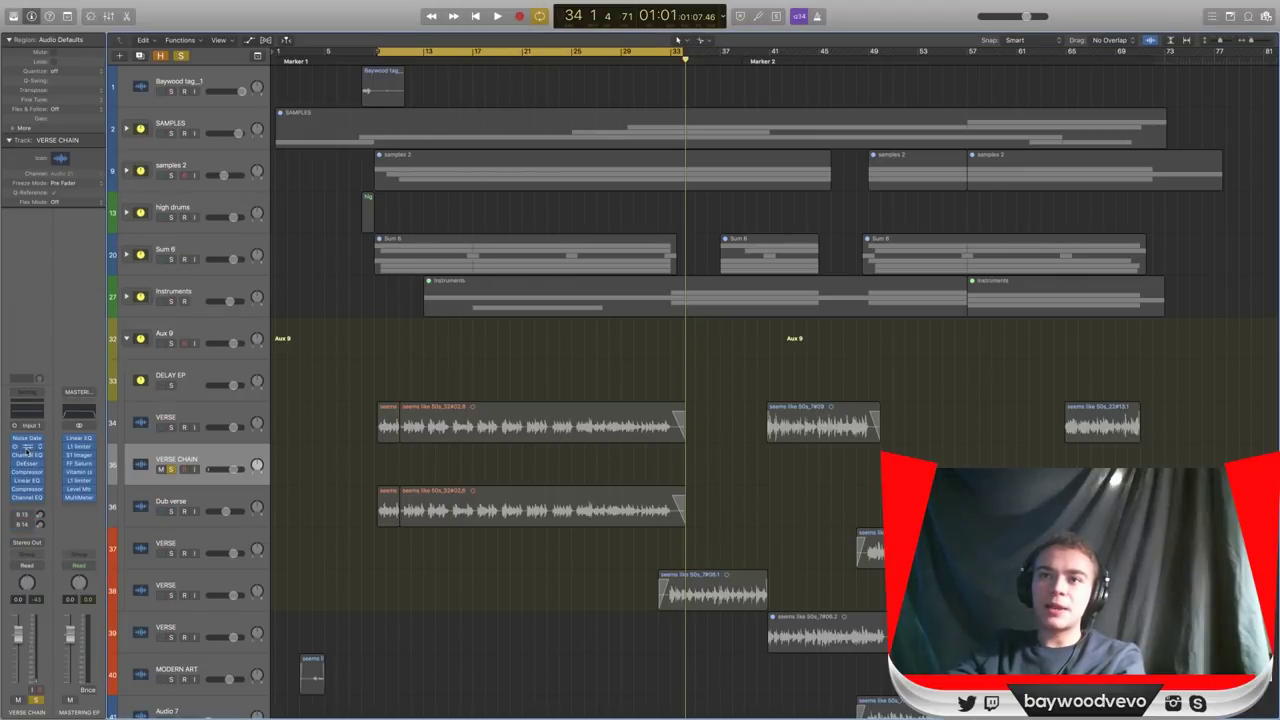
Save the settings of the first Channel EQ on the VERSE CHAIN track as a preset named "Surgical EQ".
{"action": "left_click", "coordinate": [27, 446]}
{"action": "left_click", "coordinate": [330, 73]}
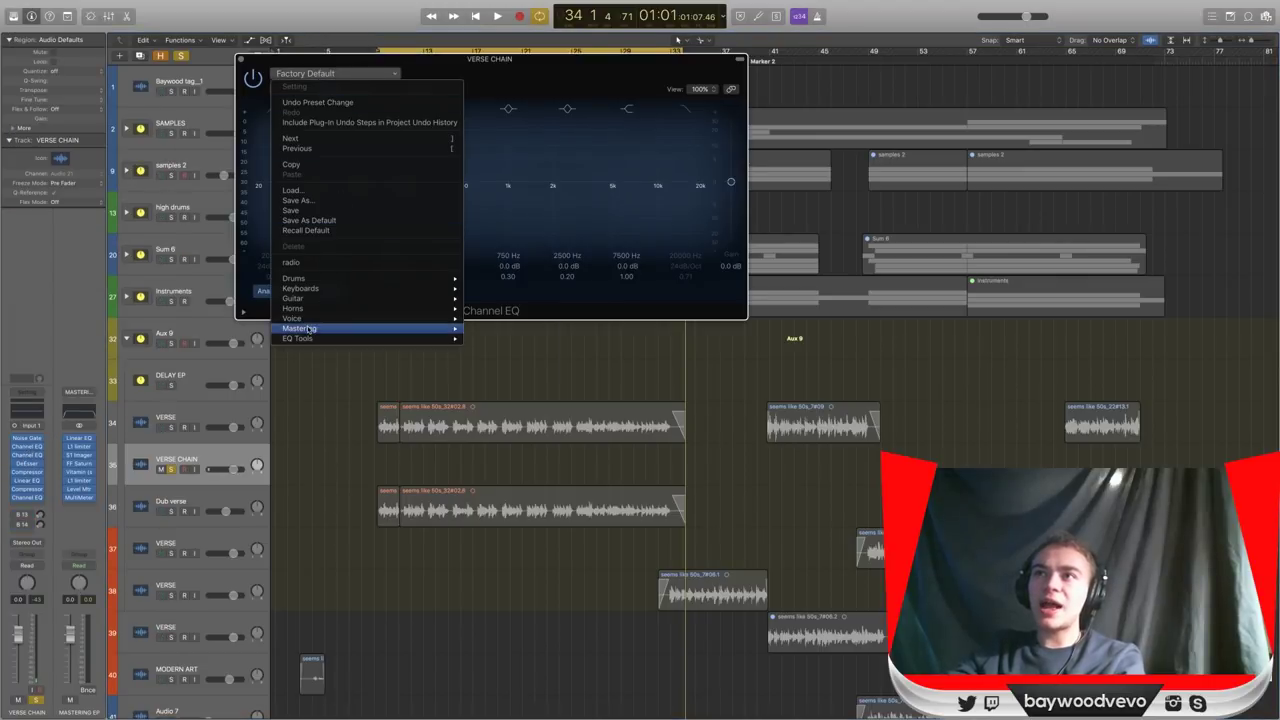
{"action": "left_click", "coordinate": [324, 201]}
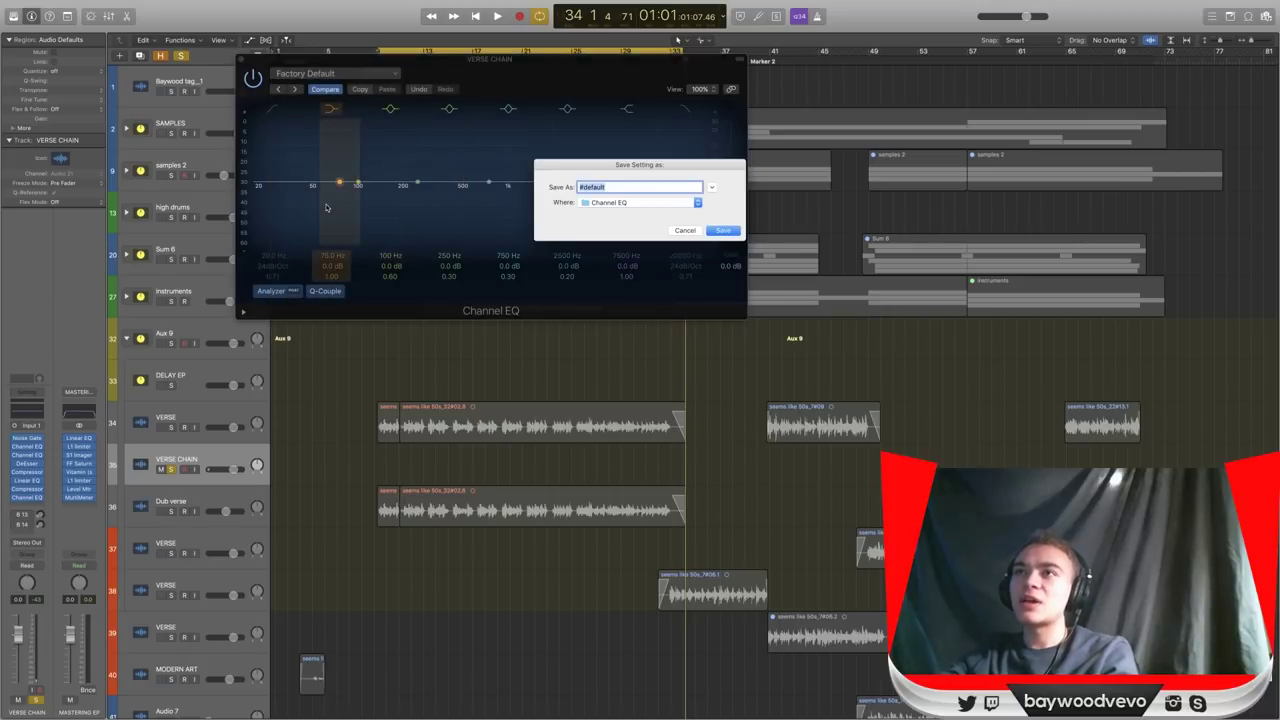
{"action": "type", "text": "Surgi"}
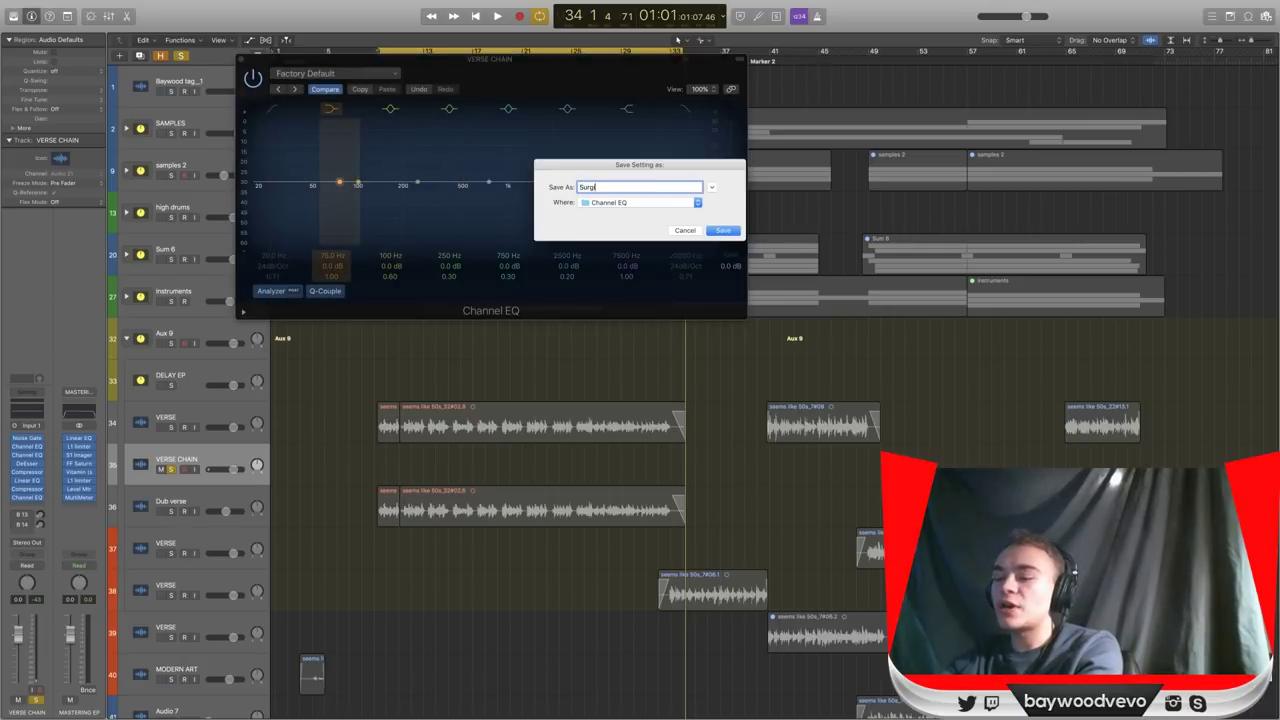
{"action": "type", "text": "cal EQ"}
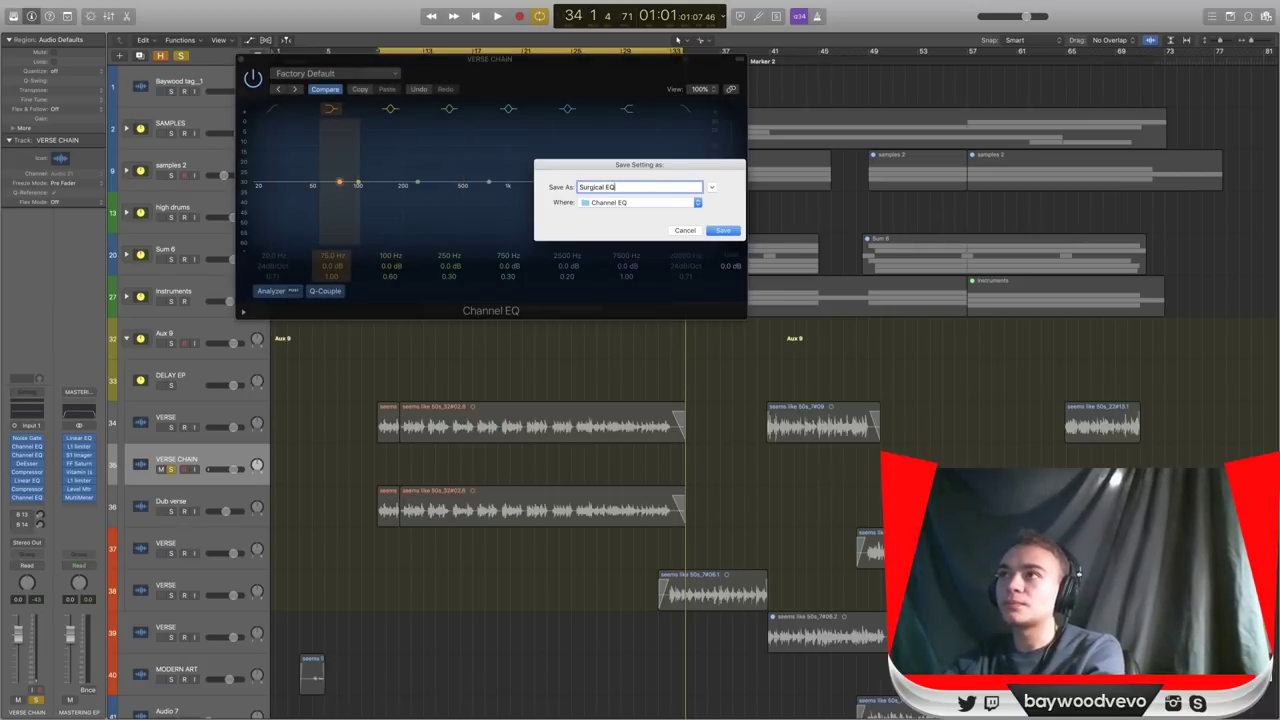
{"action": "left_click", "coordinate": [723, 230]}
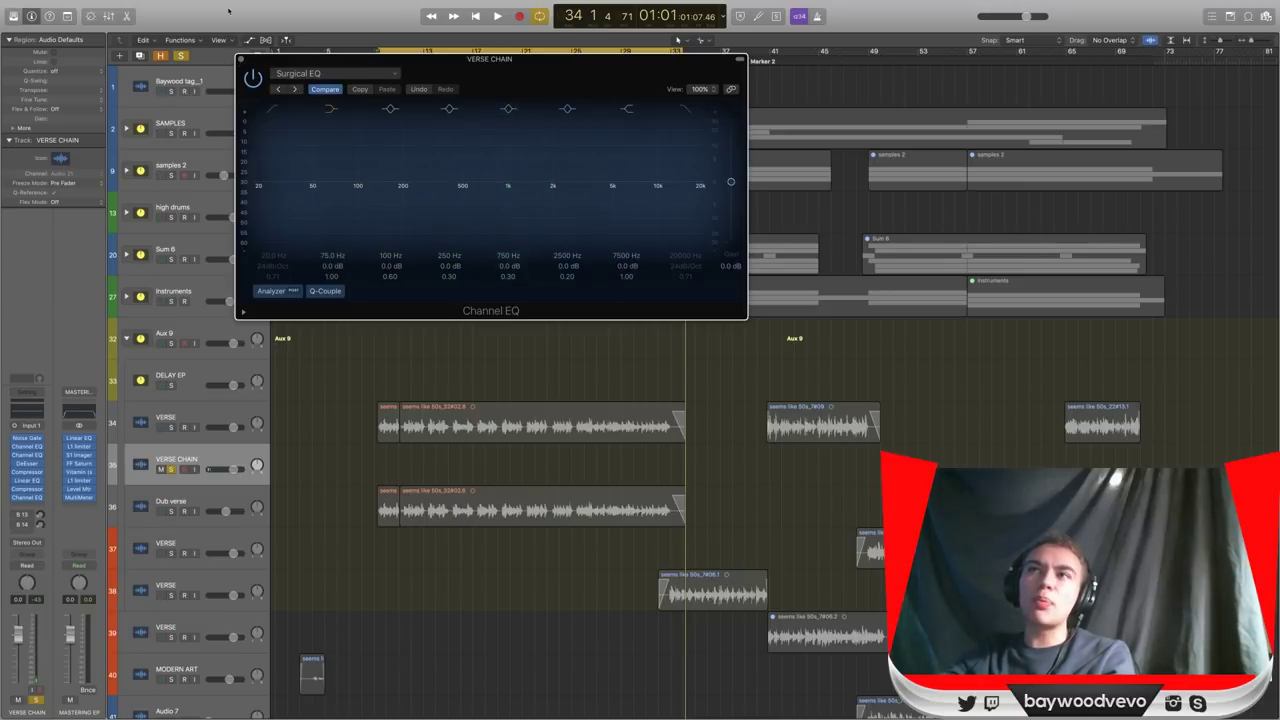
{"action": "left_click", "coordinate": [241, 60]}
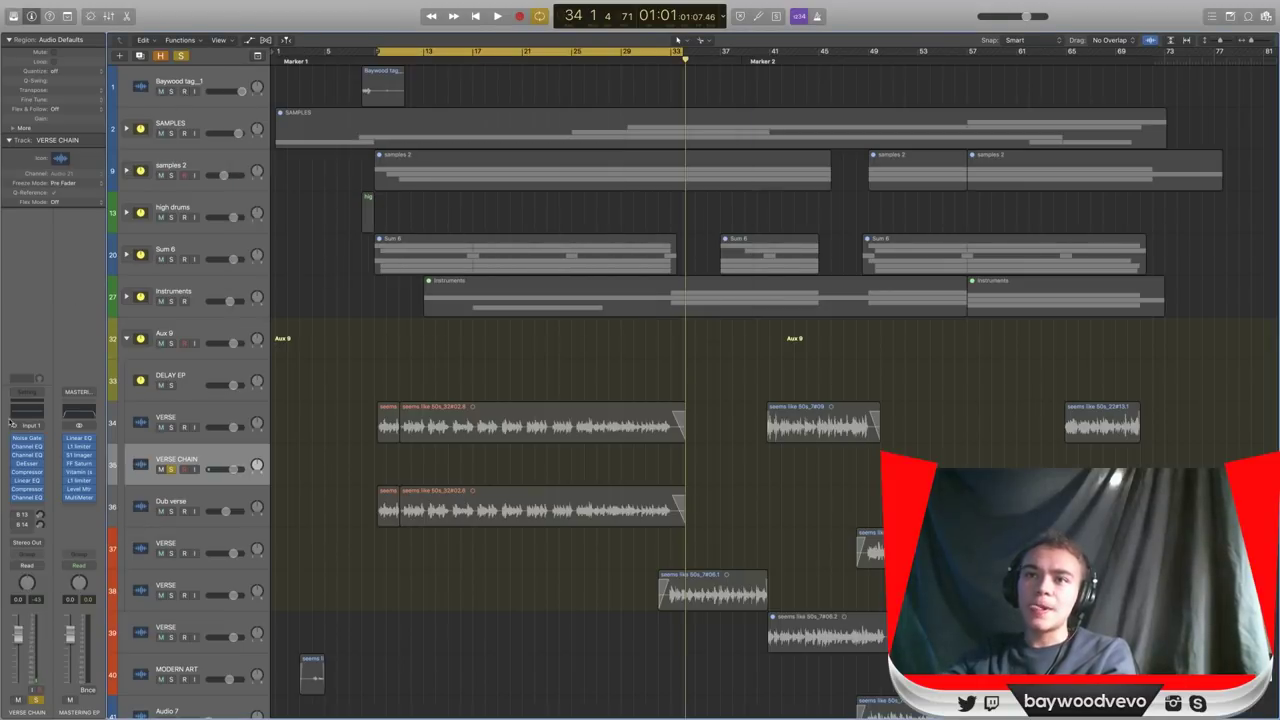
Save the settings of the second Channel EQ on the VERSE CHAIN track as a preset named "Add Highs".
{"action": "left_click", "coordinate": [28, 455]}
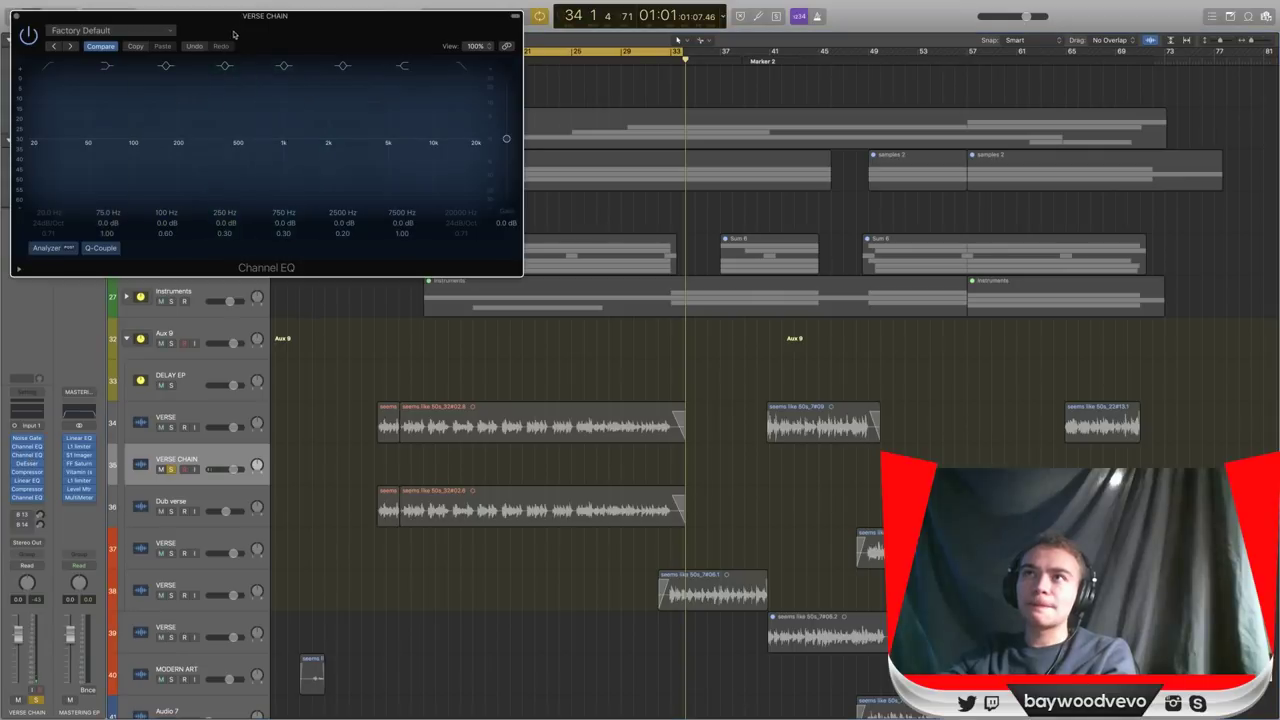
{"action": "left_click_drag", "start_coordinate": [227, 32], "coordinate": [508, 125]}
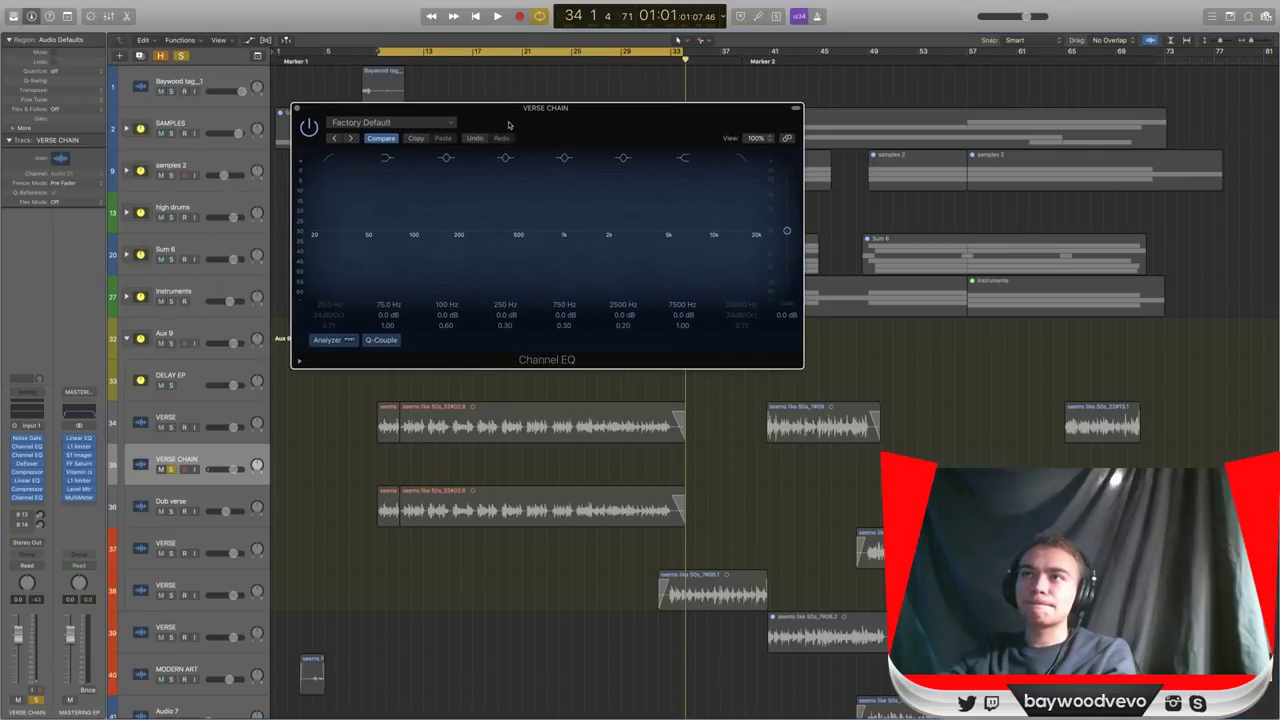
{"action": "left_click", "coordinate": [346, 124]}
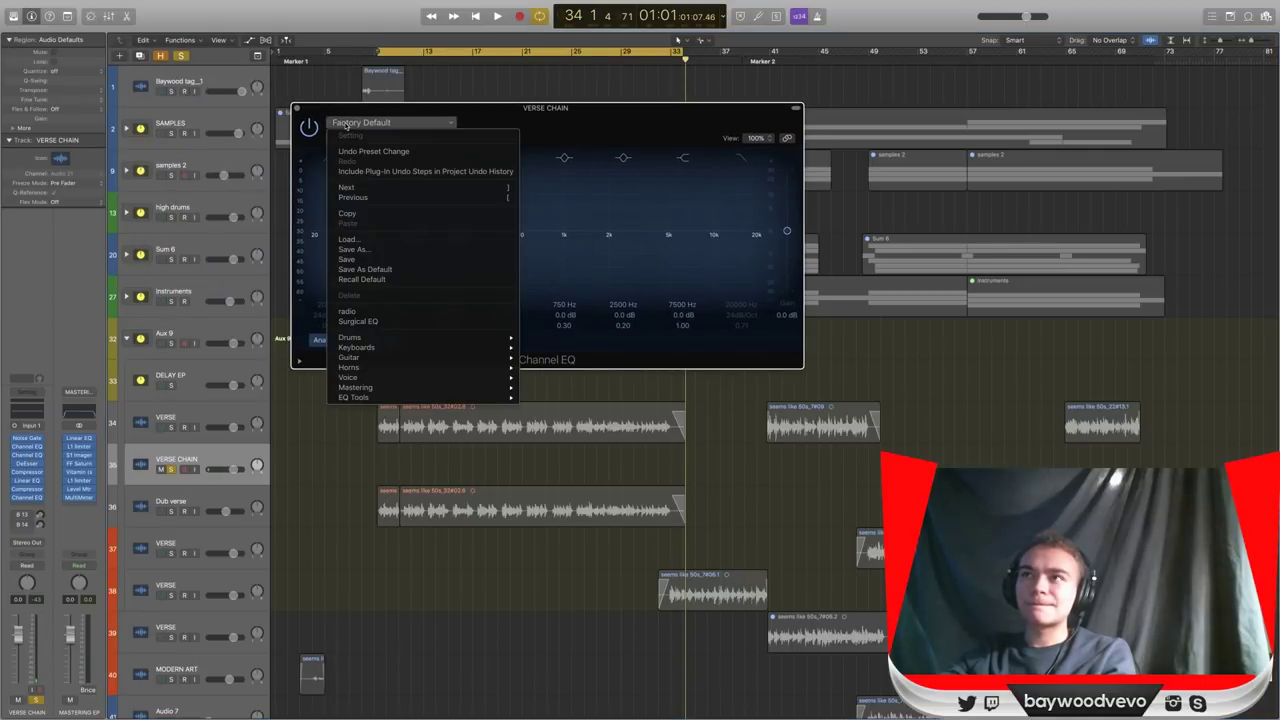
{"action": "left_click", "coordinate": [380, 251]}
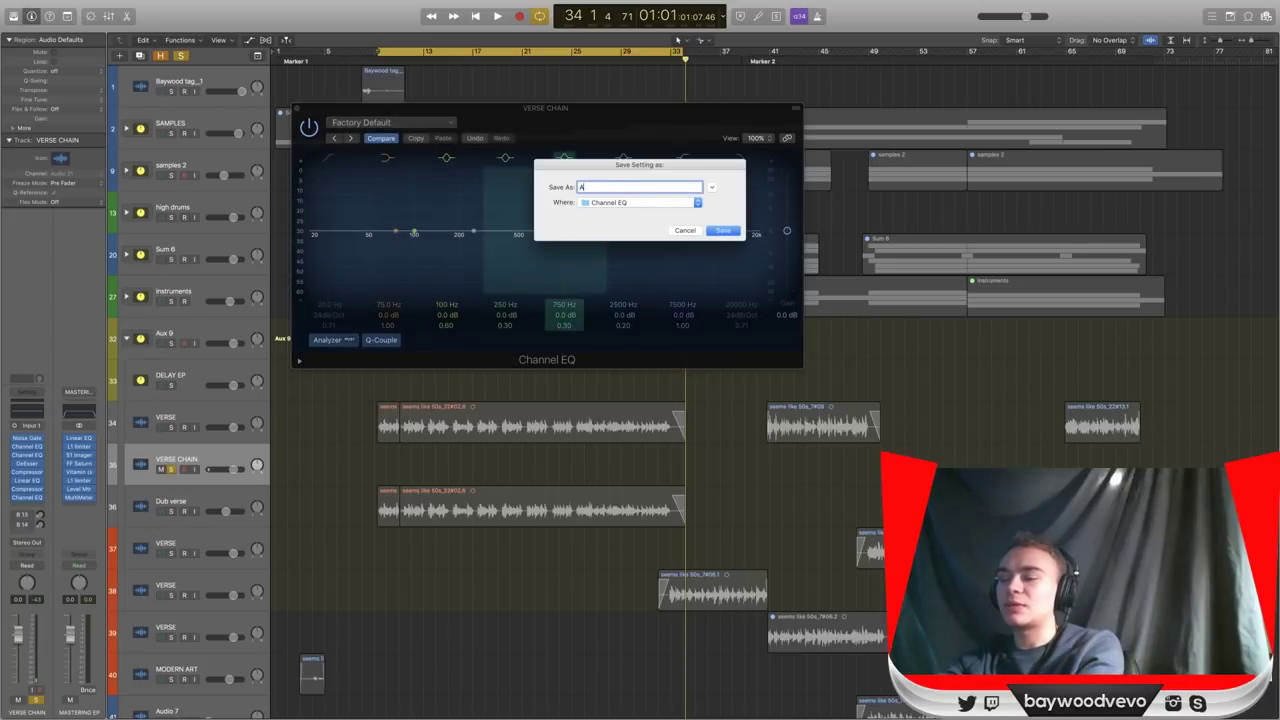
{"action": "type", "text": "Add Highs"}
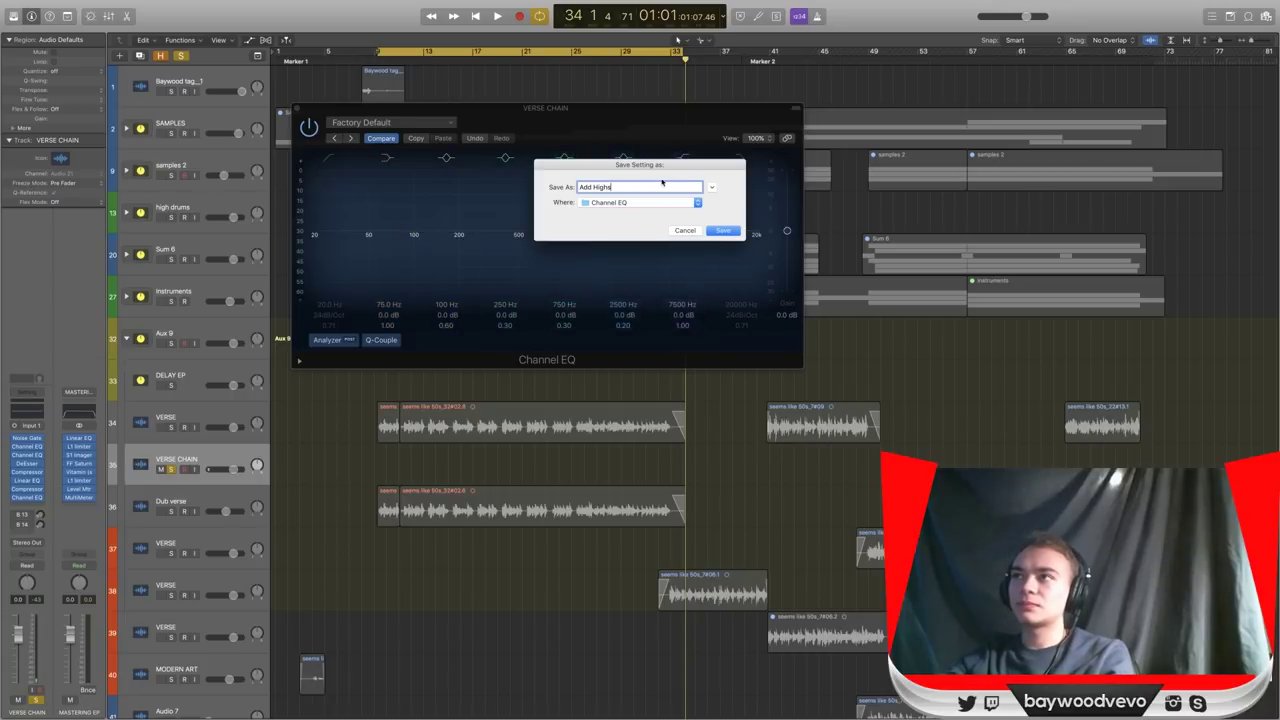
{"action": "key", "text": "Return"}
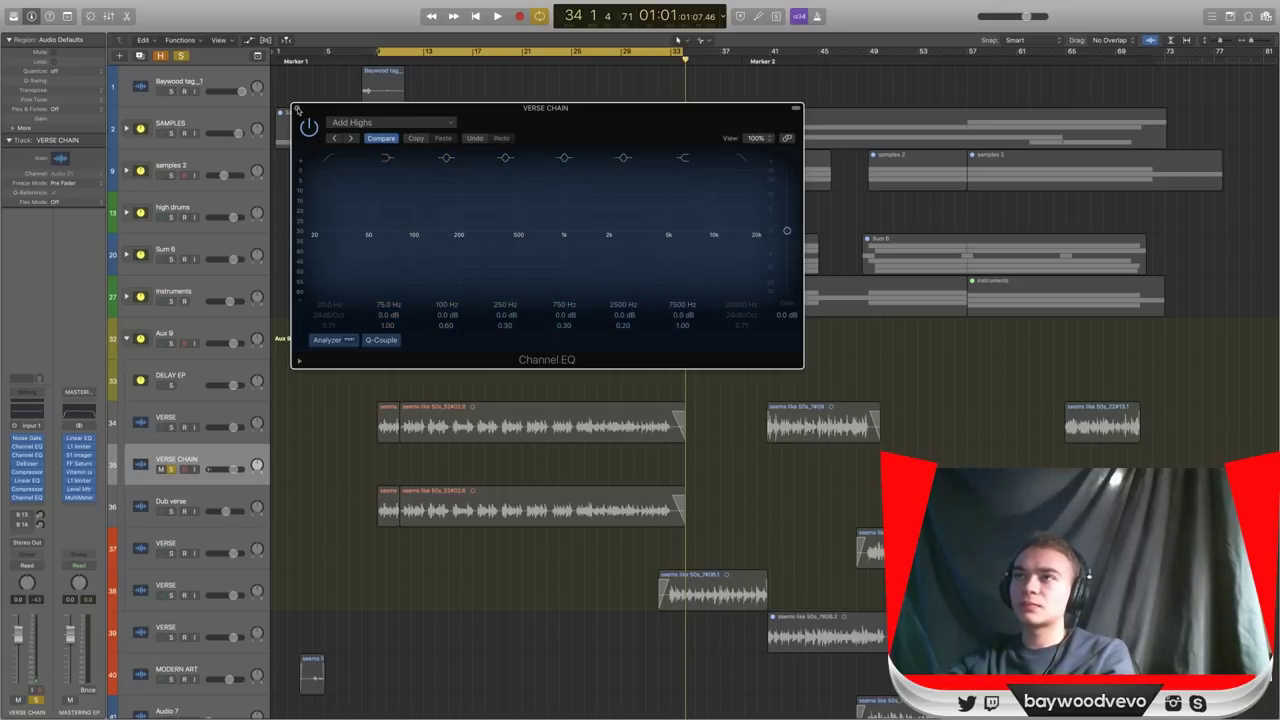
{"action": "left_click", "coordinate": [297, 109]}
{"action": "left_click", "coordinate": [28, 463]}
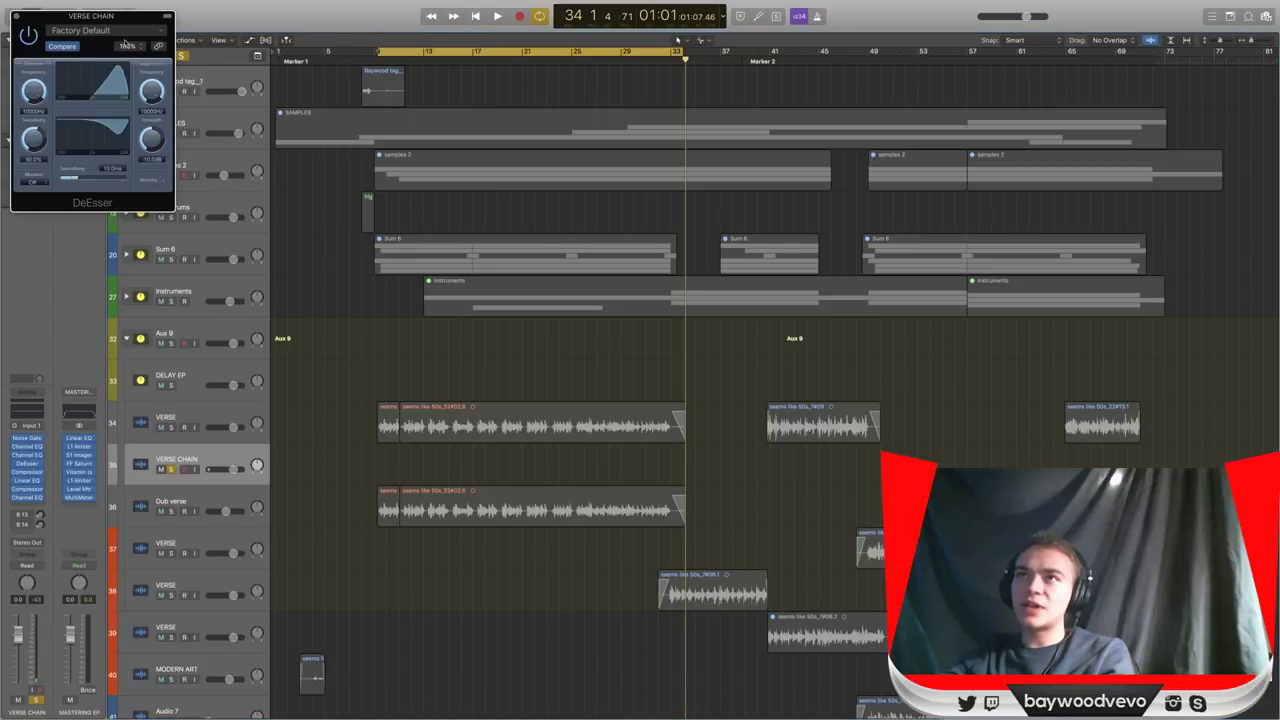
{"action": "left_click_drag", "start_coordinate": [89, 9], "coordinate": [452, 152]}
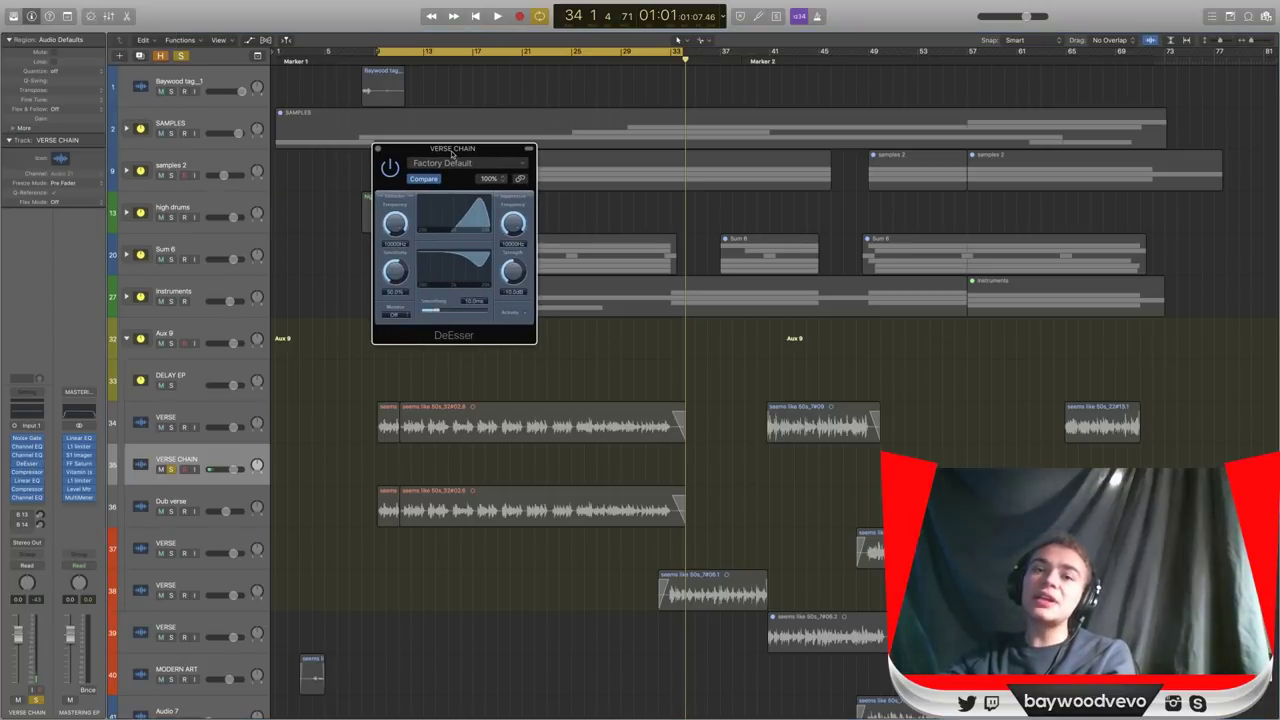
{"action": "left_click", "coordinate": [450, 163]}
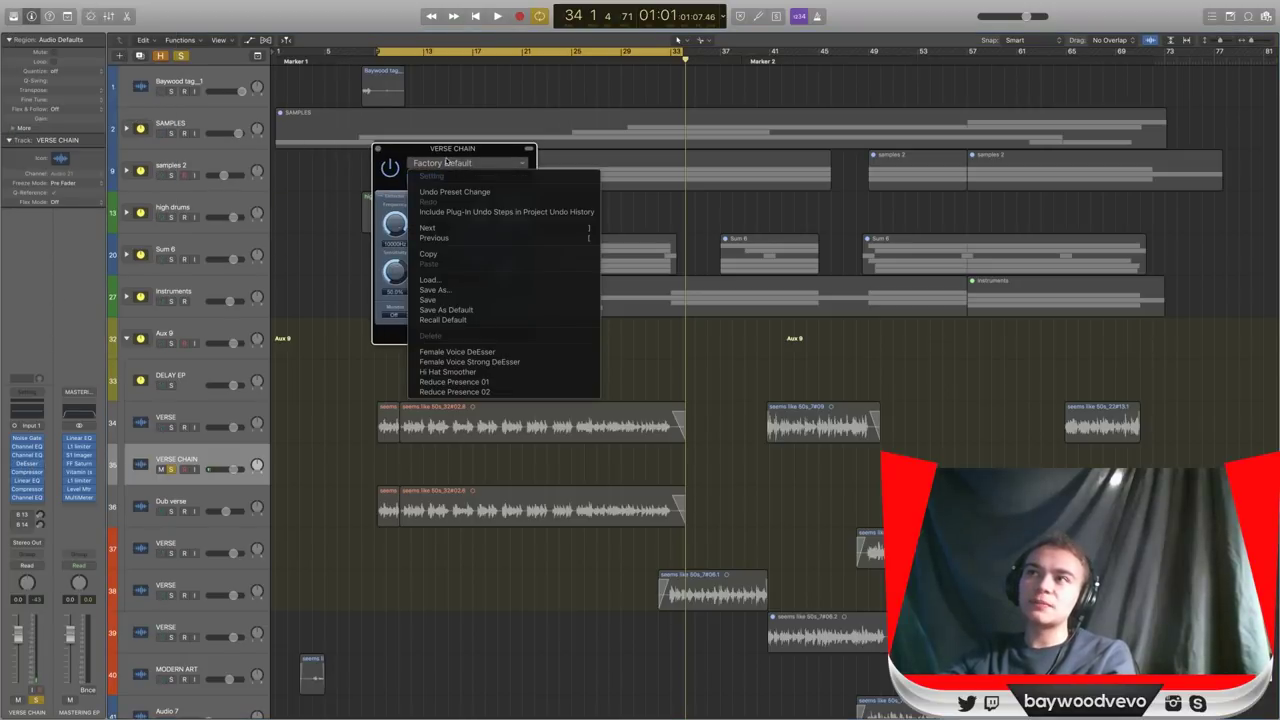
{"action": "left_click", "coordinate": [449, 161]}
{"action": "left_click", "coordinate": [463, 167]}
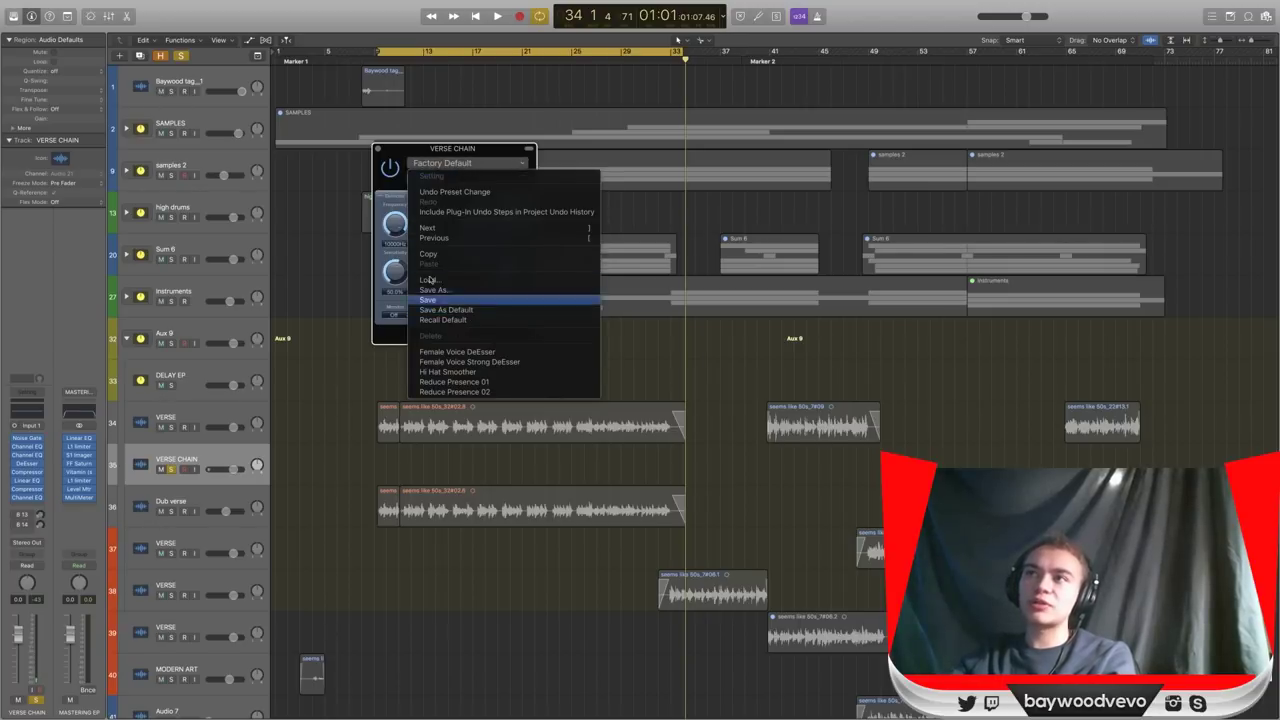
{"action": "left_click", "coordinate": [420, 158]}
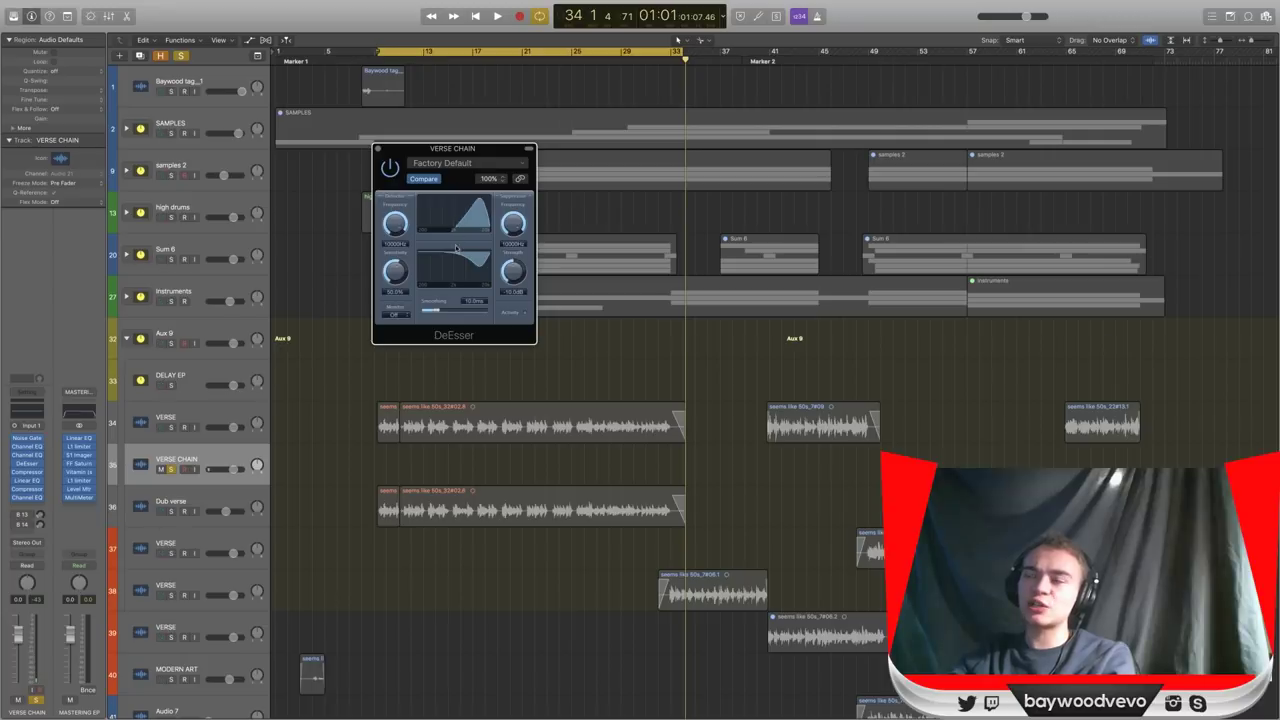
{"action": "left_click", "coordinate": [463, 171]}
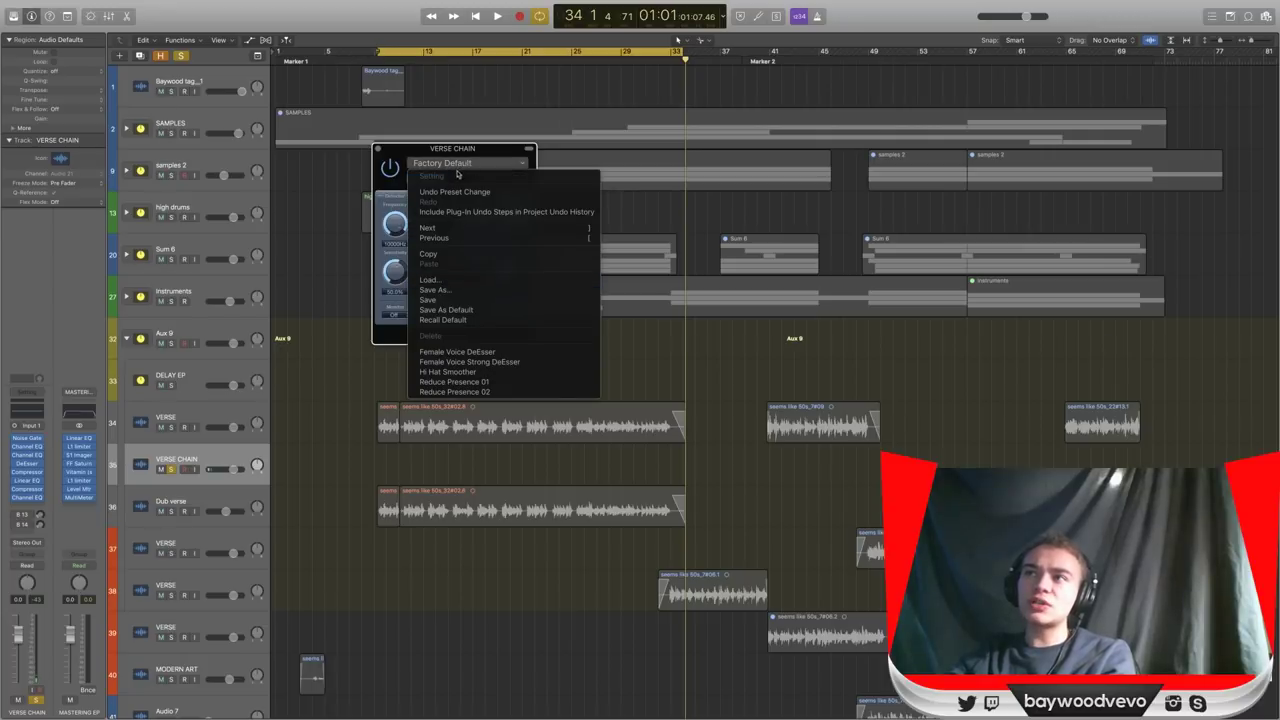
{"action": "left_click", "coordinate": [464, 156]}
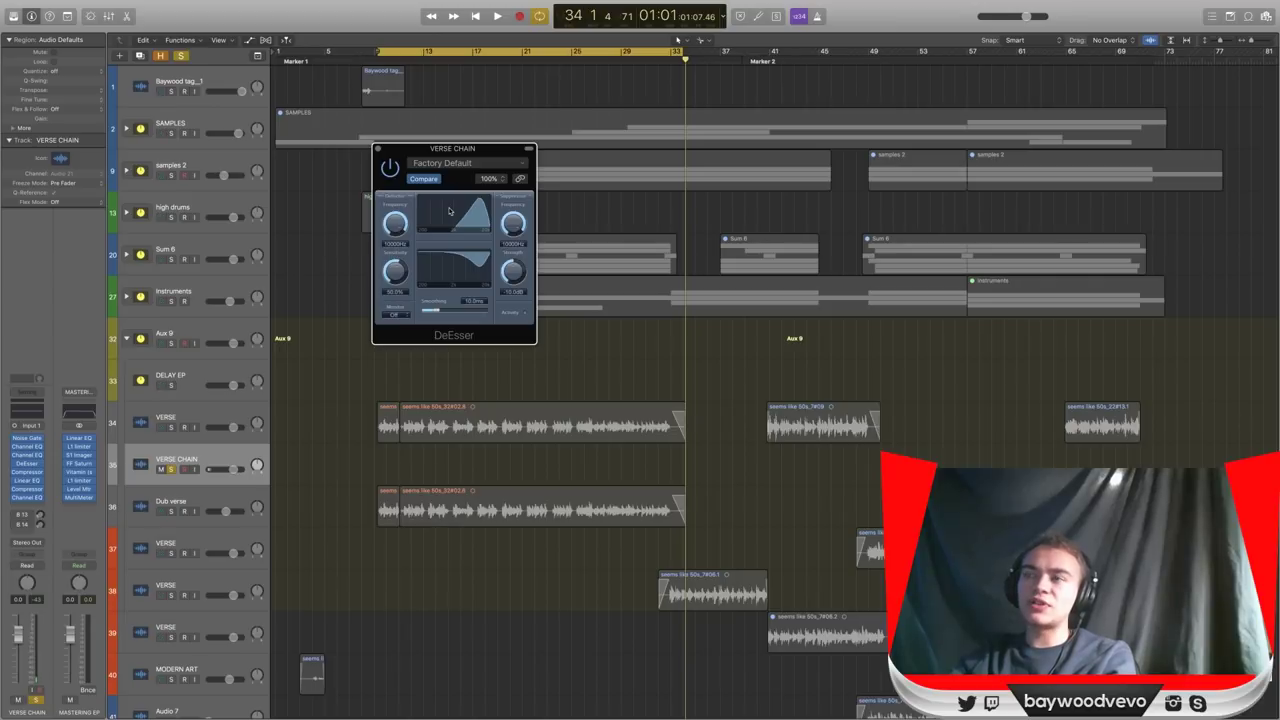
{"action": "left_click", "coordinate": [460, 163]}
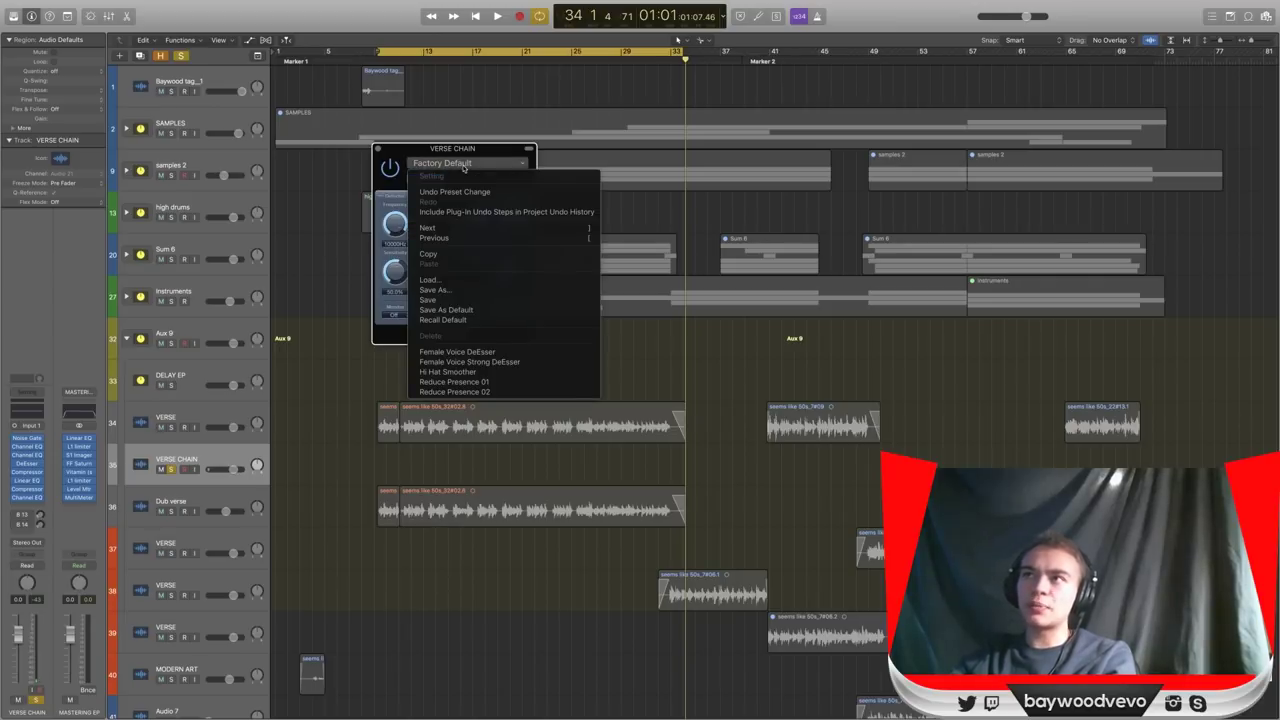
{"action": "left_click", "coordinate": [468, 152]}
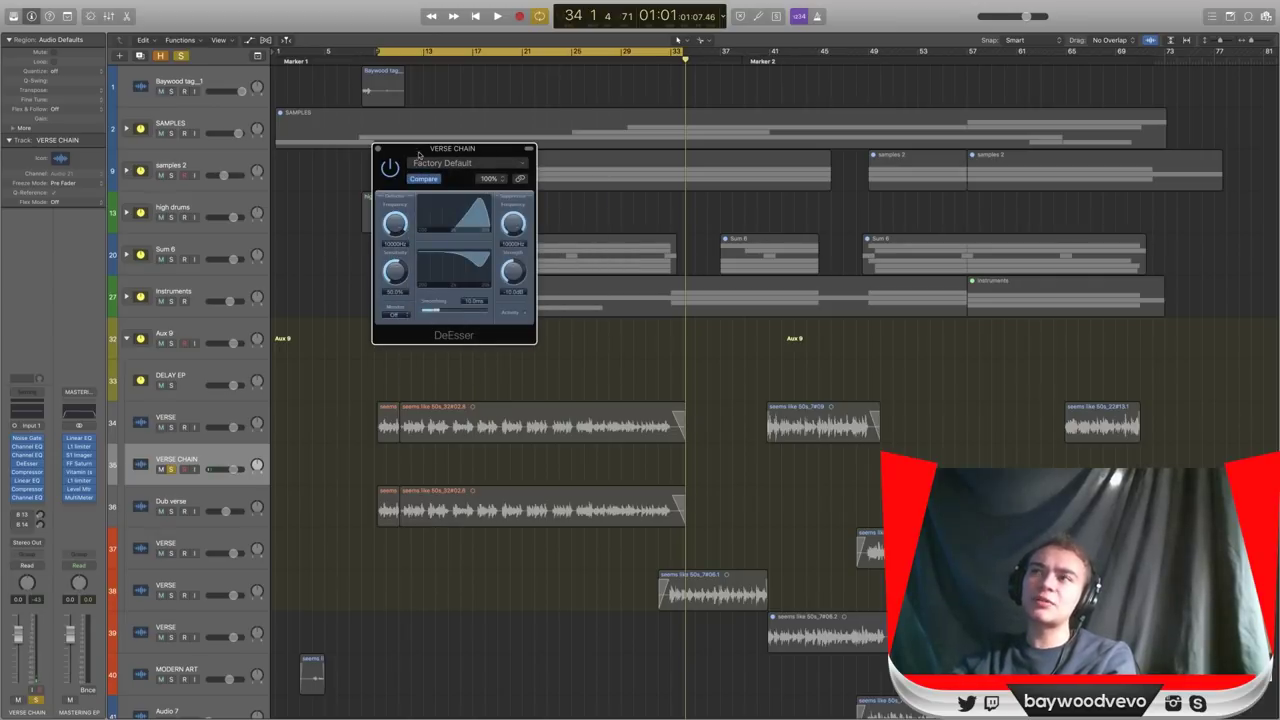
{"action": "left_click", "coordinate": [460, 163]}
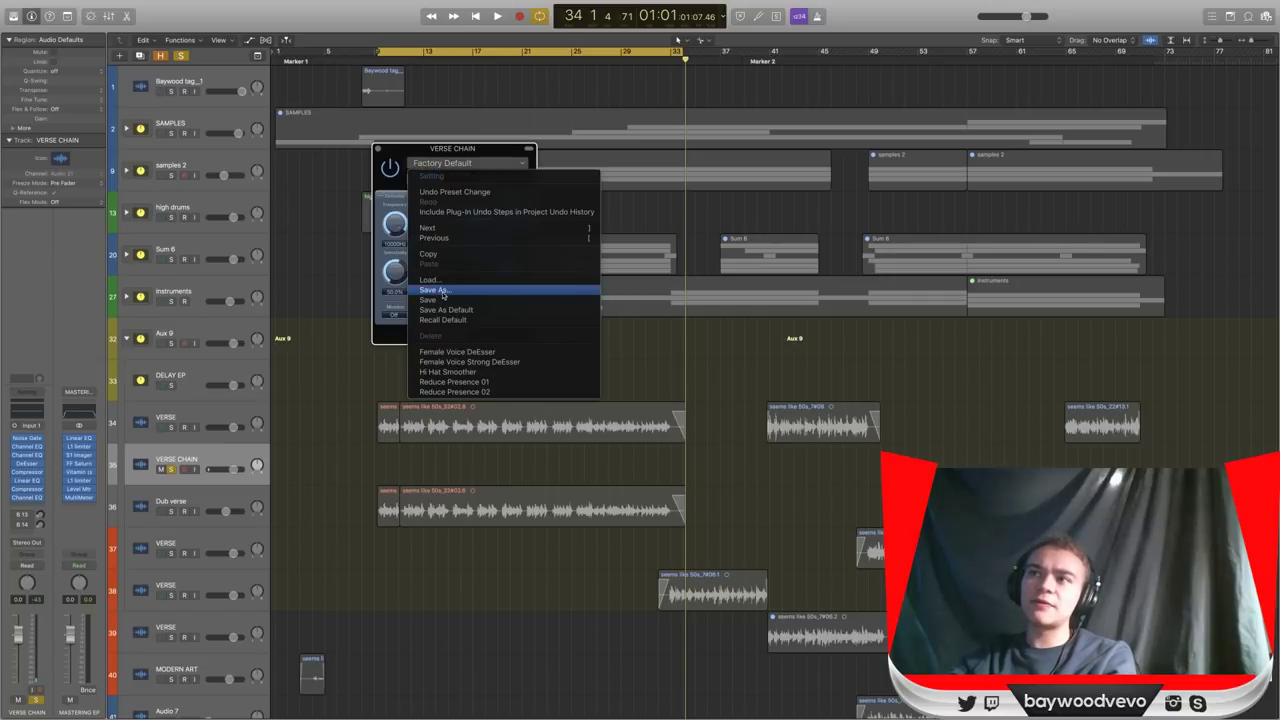
{"action": "left_click", "coordinate": [437, 160]}
{"action": "left_click", "coordinate": [378, 150]}
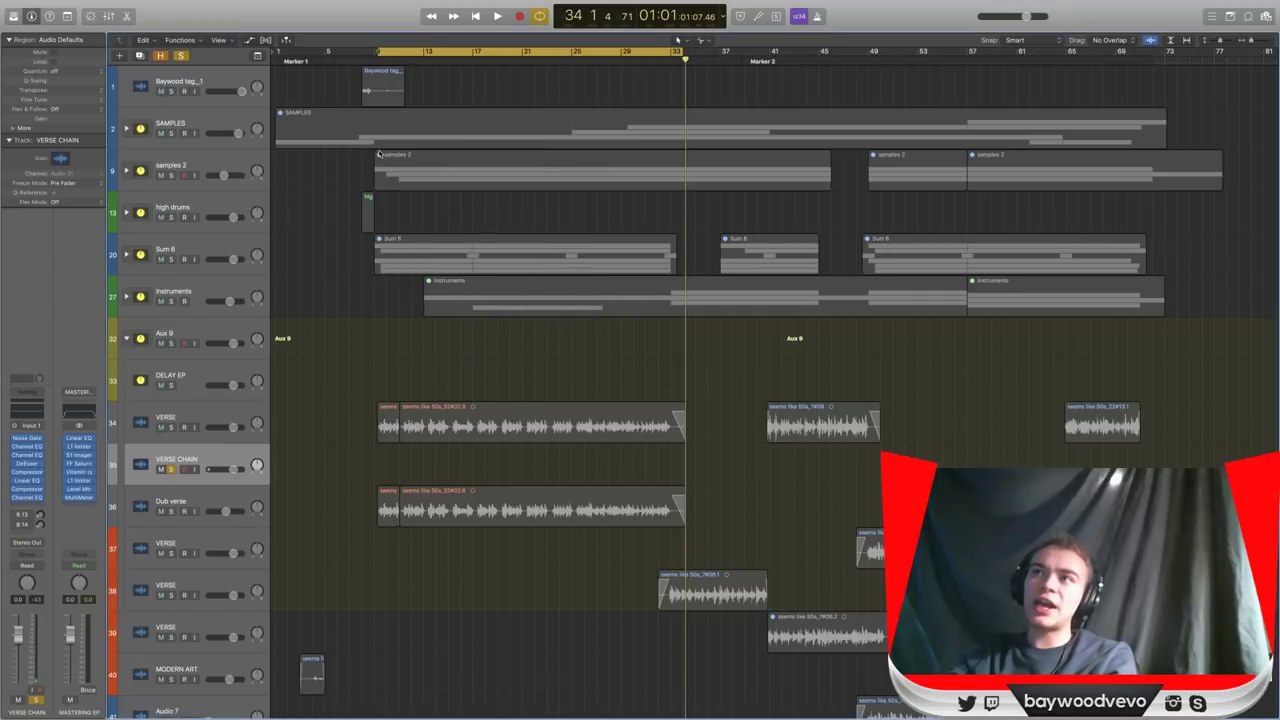
Save the settings of the first Compressor on the VERSE CHAIN track as a preset named "Light Comp".
{"action": "left_click", "coordinate": [27, 488]}
{"action": "left_click_drag", "start_coordinate": [263, 8], "coordinate": [392, 49]}
{"action": "left_click", "coordinate": [240, 65]}
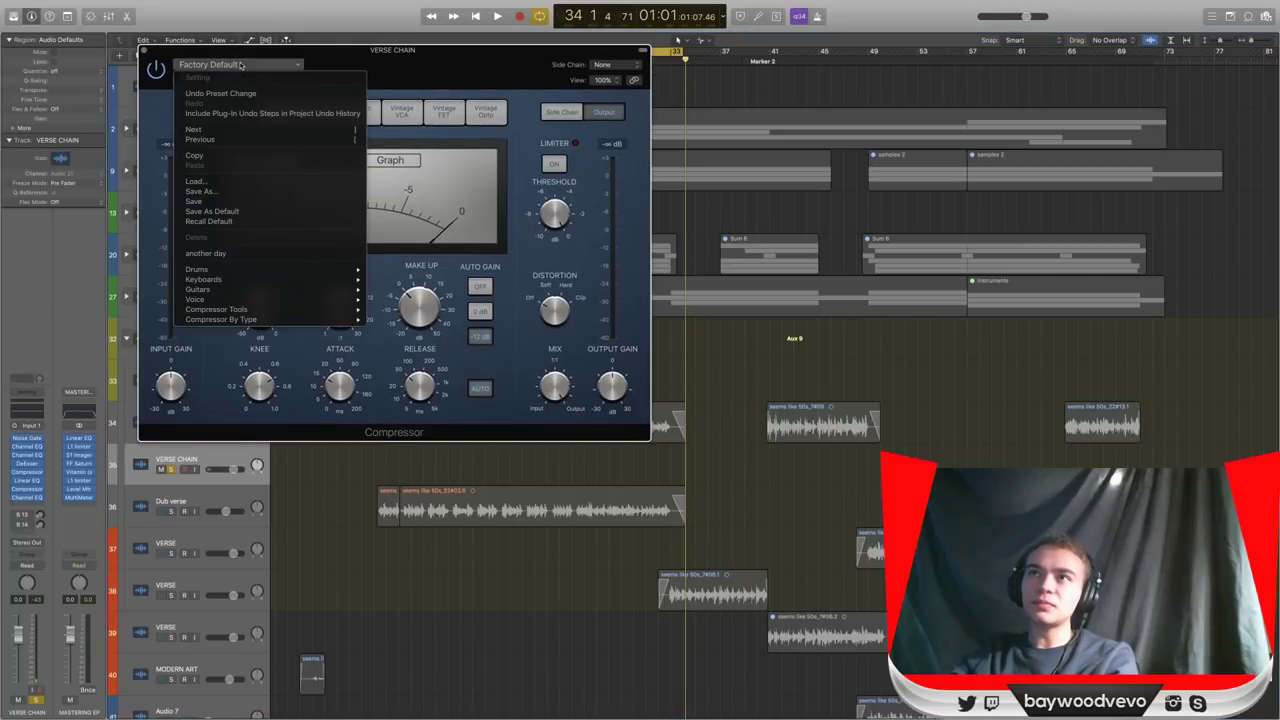
{"action": "left_click", "coordinate": [263, 199]}
{"action": "type", "text": "Ligh"}
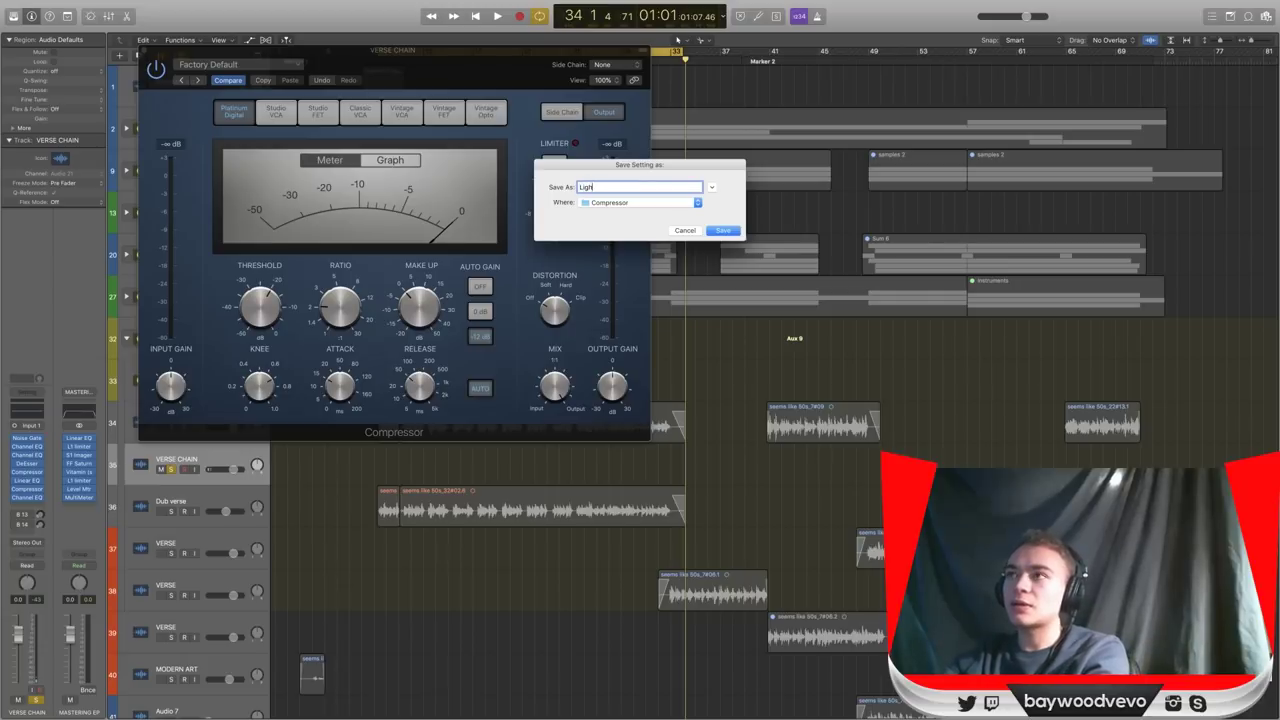
{"action": "type", "text": "t Comp"}
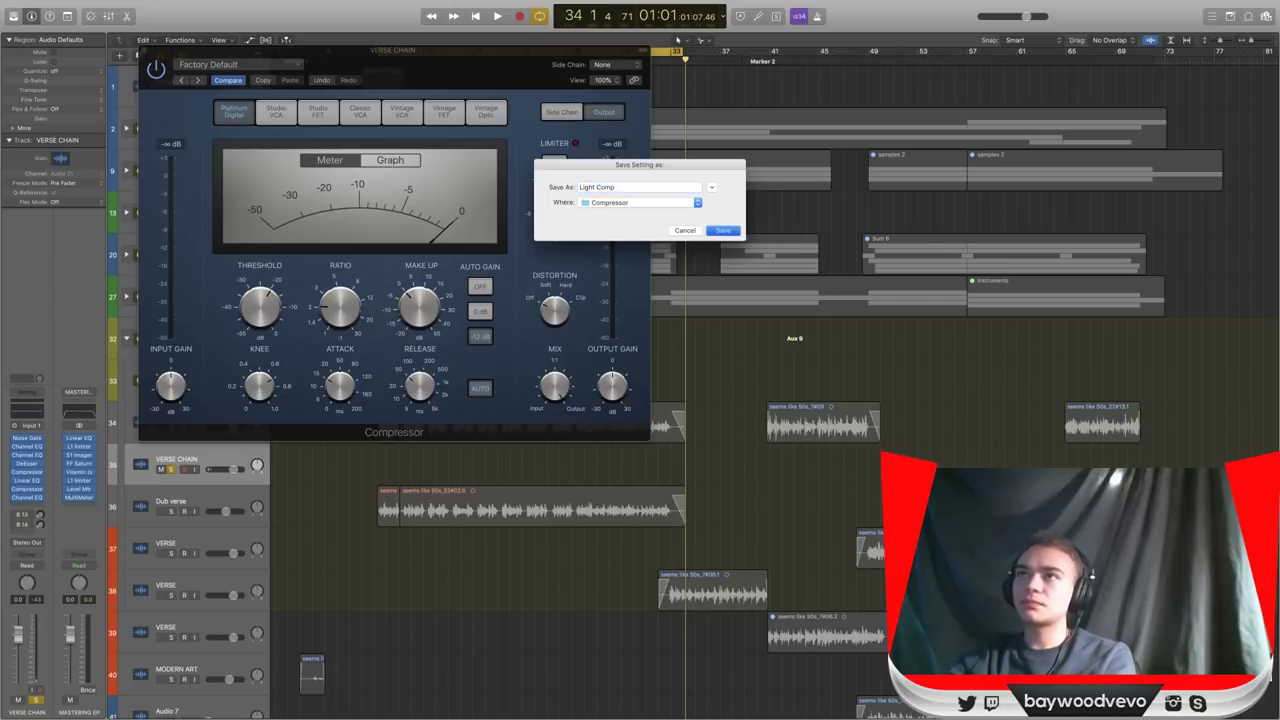
{"action": "key", "text": "Return"}
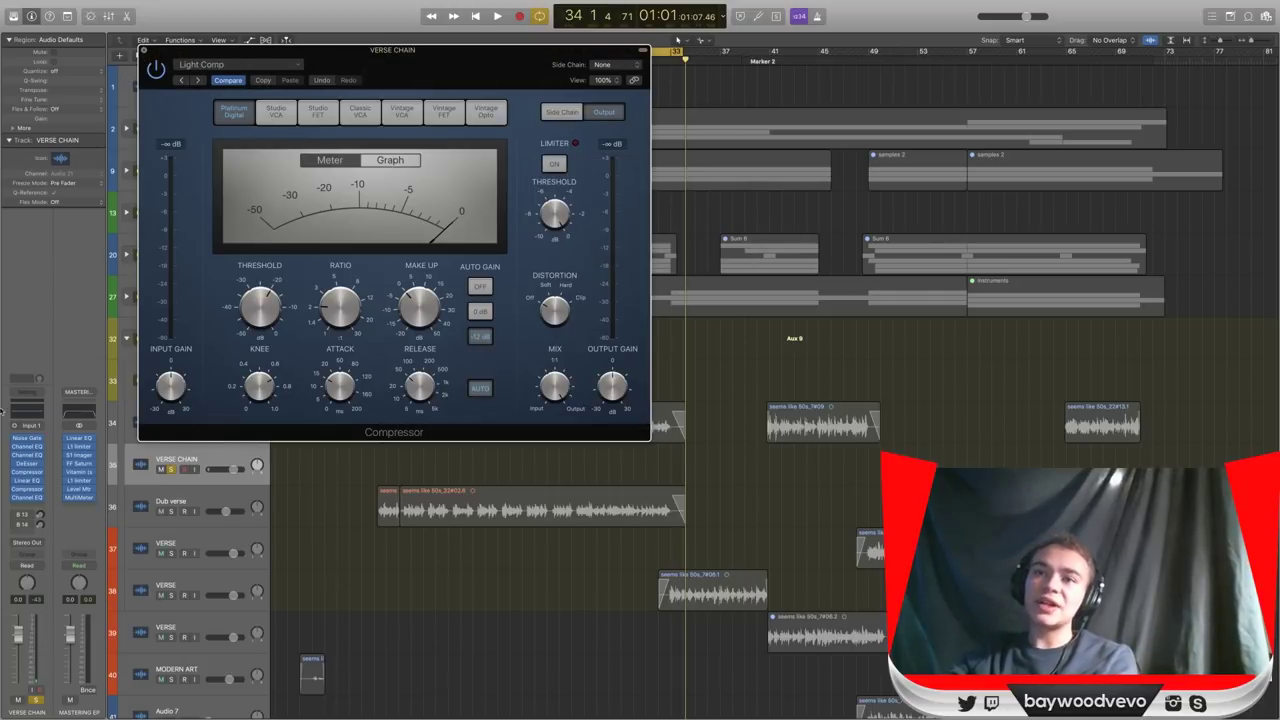
Save the VERSE CHAIN track's Linear Phase EQ settings as the preset "Tonal EQ" and shift its 500 Hz band to 450 Hz.
{"action": "left_click", "coordinate": [25, 481]}
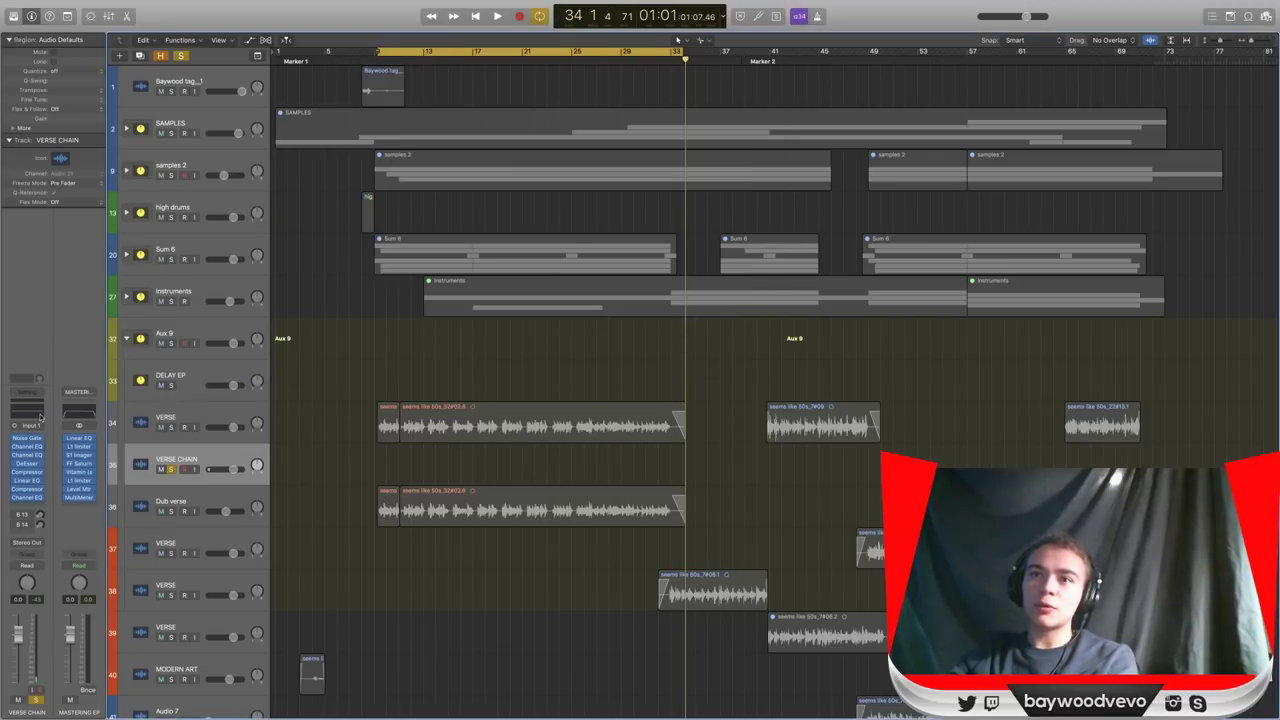
{"action": "left_click", "coordinate": [108, 34]}
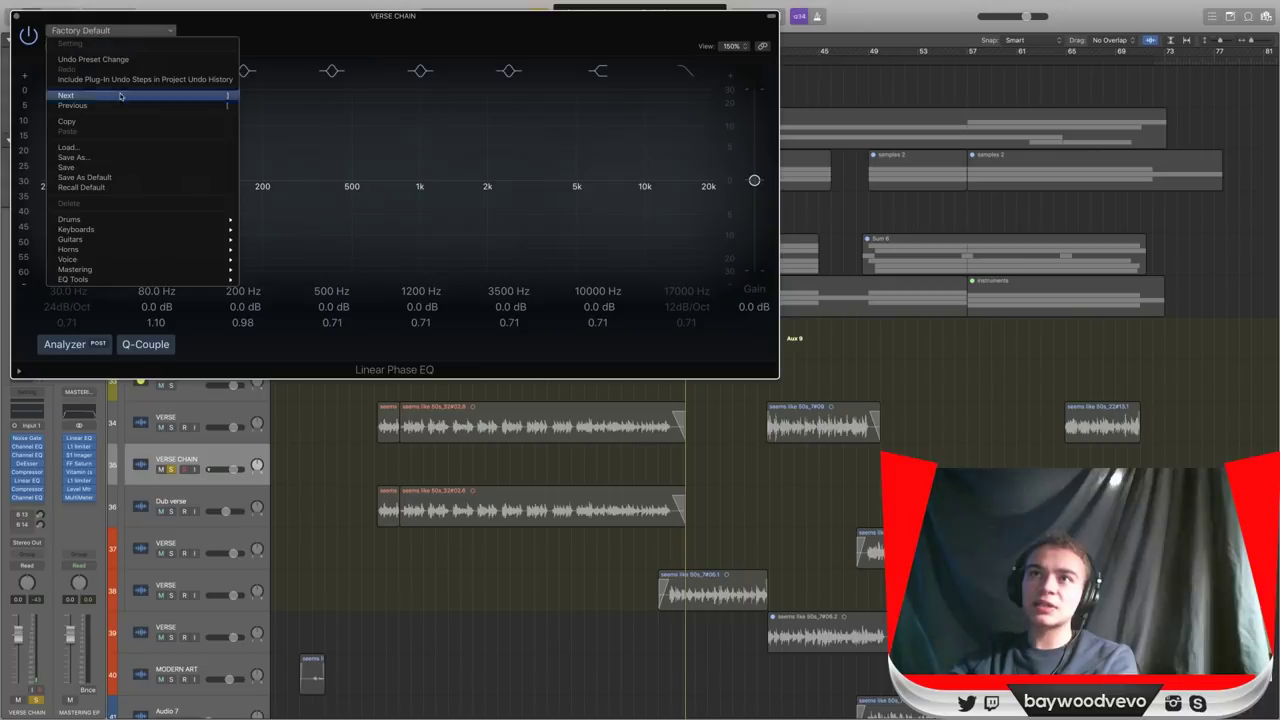
{"action": "left_click", "coordinate": [130, 158]}
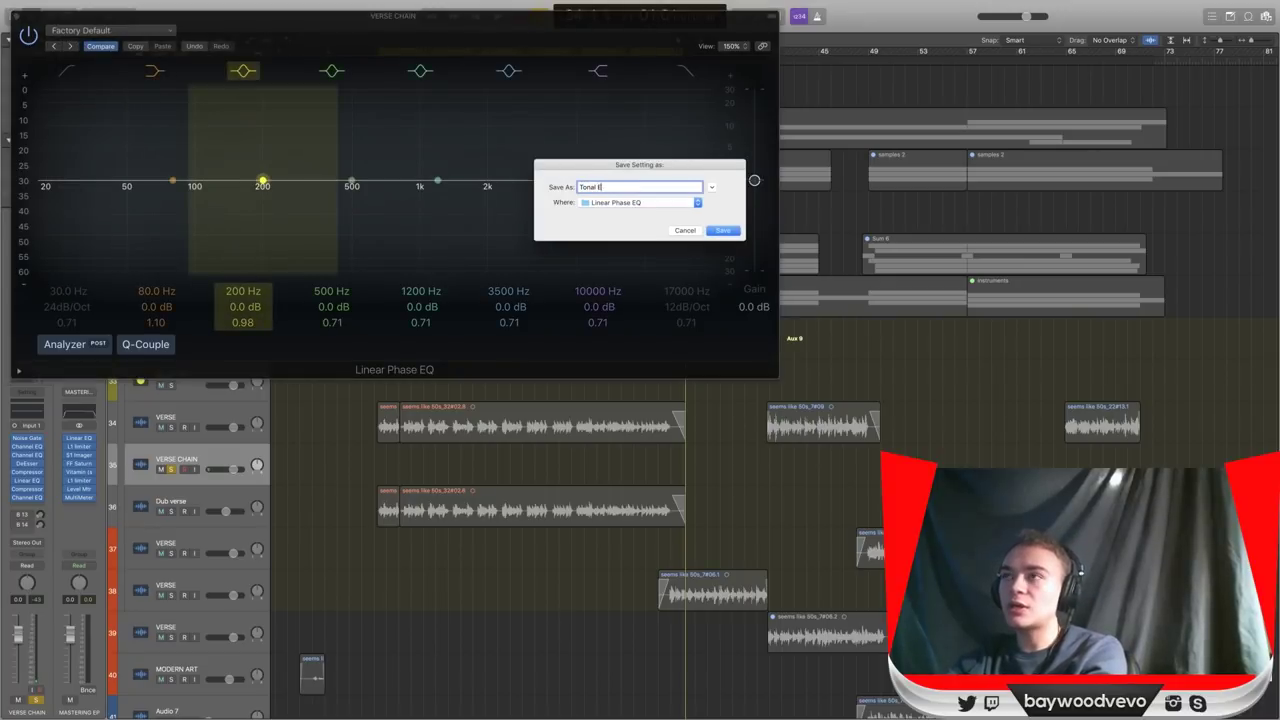
{"action": "left_click", "coordinate": [722, 231]}
{"action": "mouse_move", "coordinate": [352, 185]}
{"action": "left_mouse_down"}
{"action": "mouse_move", "coordinate": [351, 163]}
{"action": "mouse_move", "coordinate": [366, 157]}
{"action": "mouse_move", "coordinate": [491, 166]}
{"action": "mouse_move", "coordinate": [341, 180]}
{"action": "left_mouse_up"}
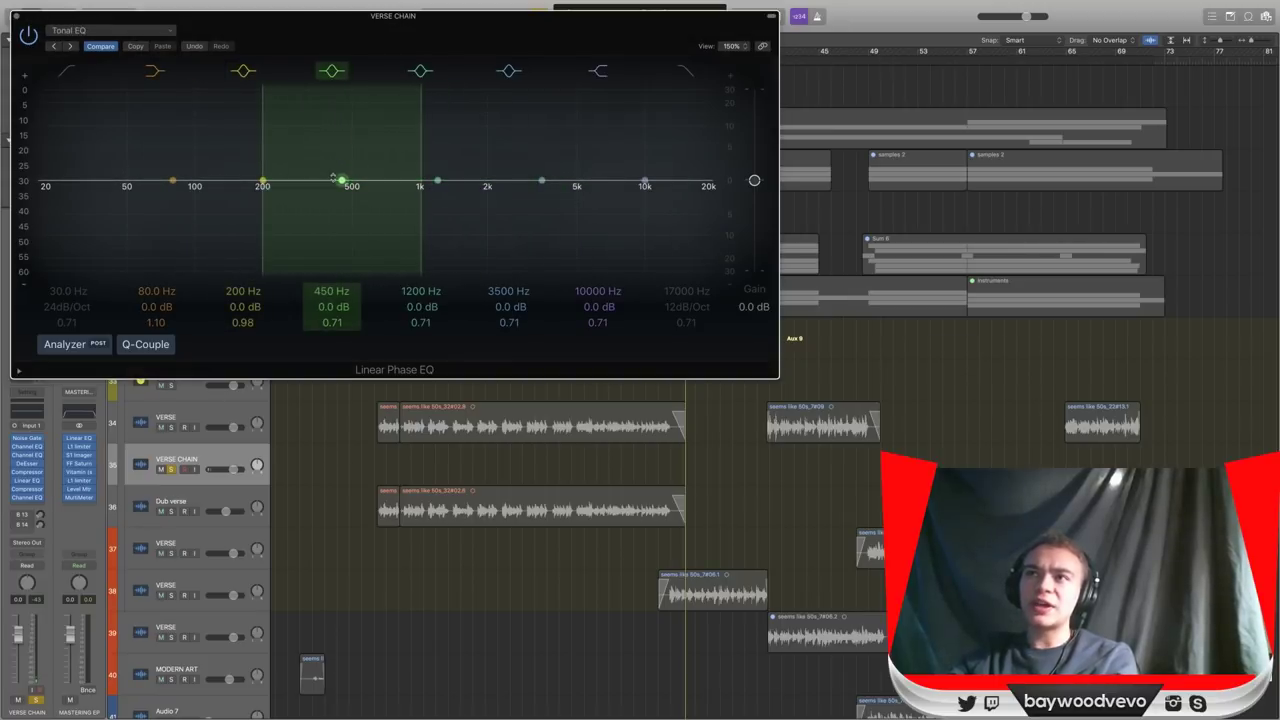
{"action": "left_click_drag", "start_coordinate": [290, 44], "coordinate": [374, 42]}
{"action": "left_click", "coordinate": [100, 28]}
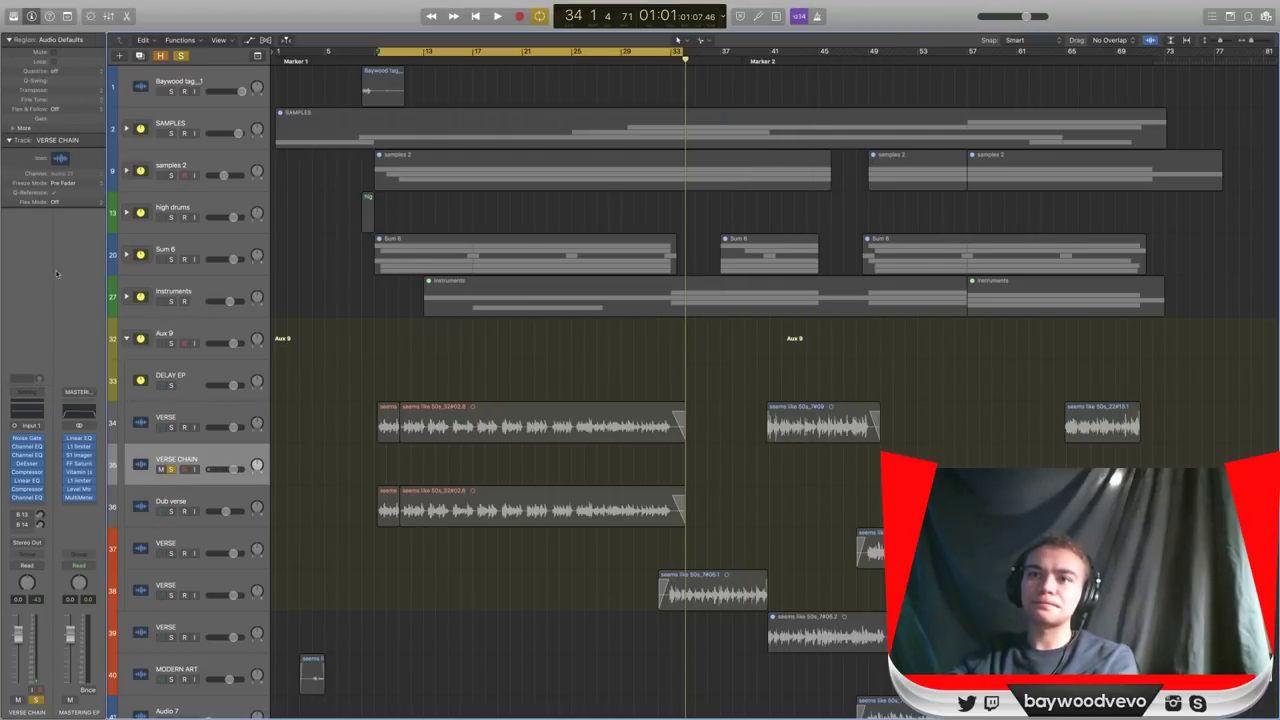
Save the settings of the second Compressor on the VERSE CHAIN track as a preset named "Tonal Comp".
{"action": "left_click", "coordinate": [28, 488]}
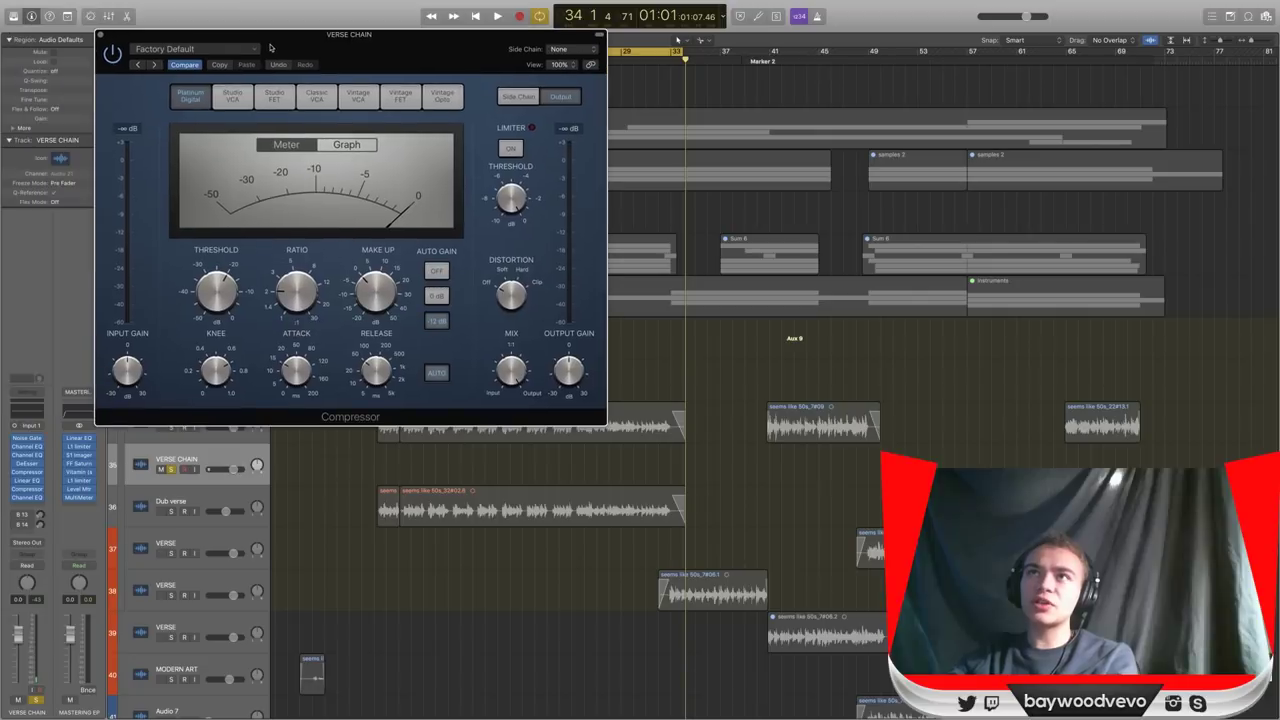
{"action": "left_click", "coordinate": [205, 48]}
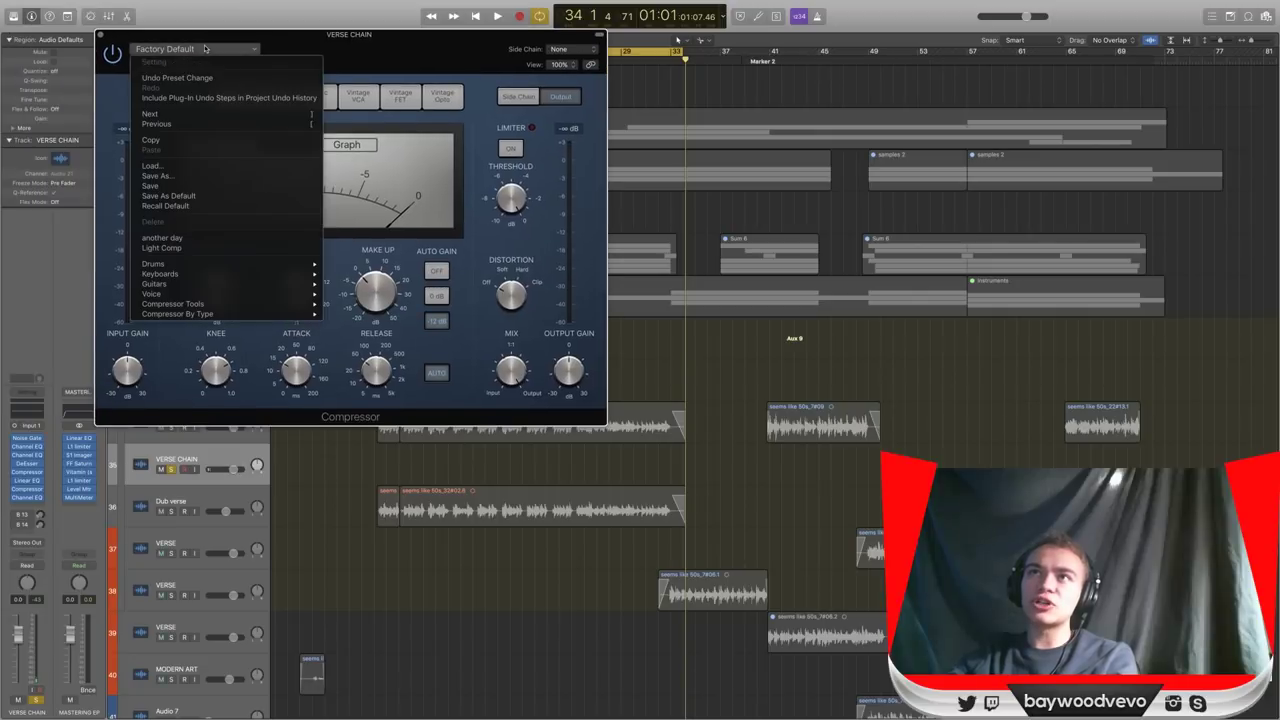
{"action": "left_click", "coordinate": [206, 176]}
{"action": "type", "text": "Tonal"}
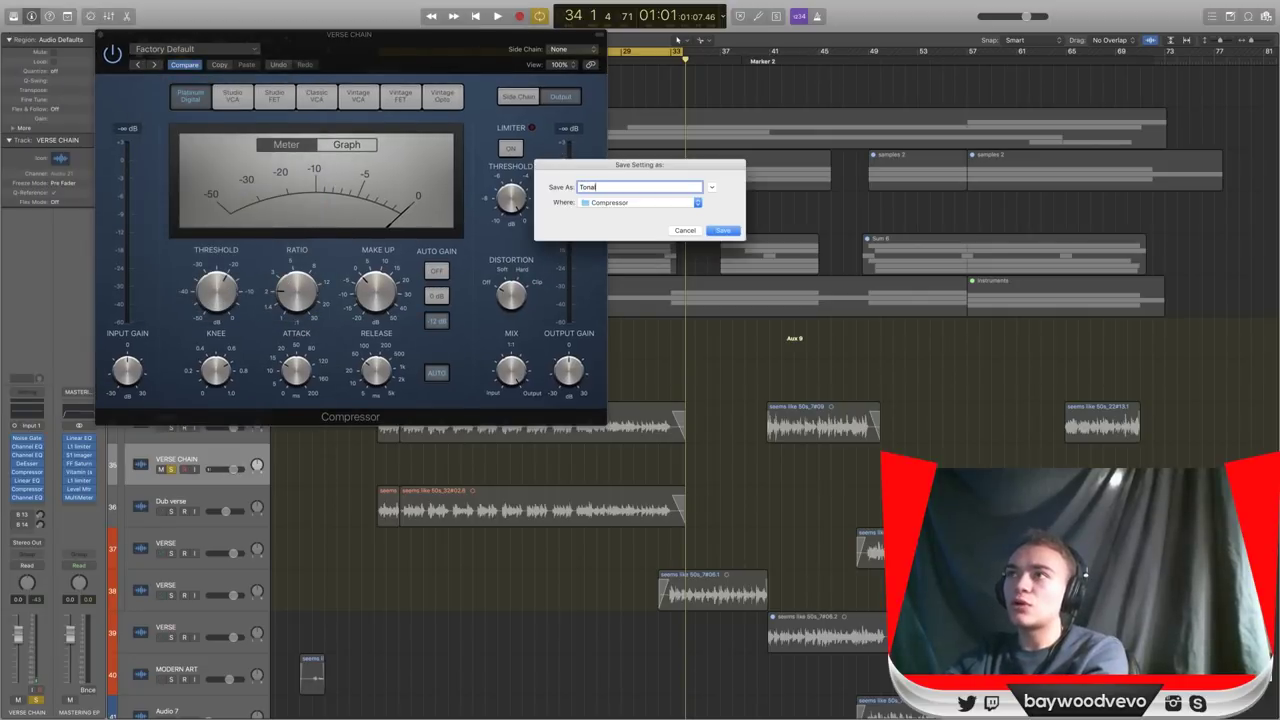
{"action": "type", "text": " Comp"}
{"action": "key", "text": "Return"}
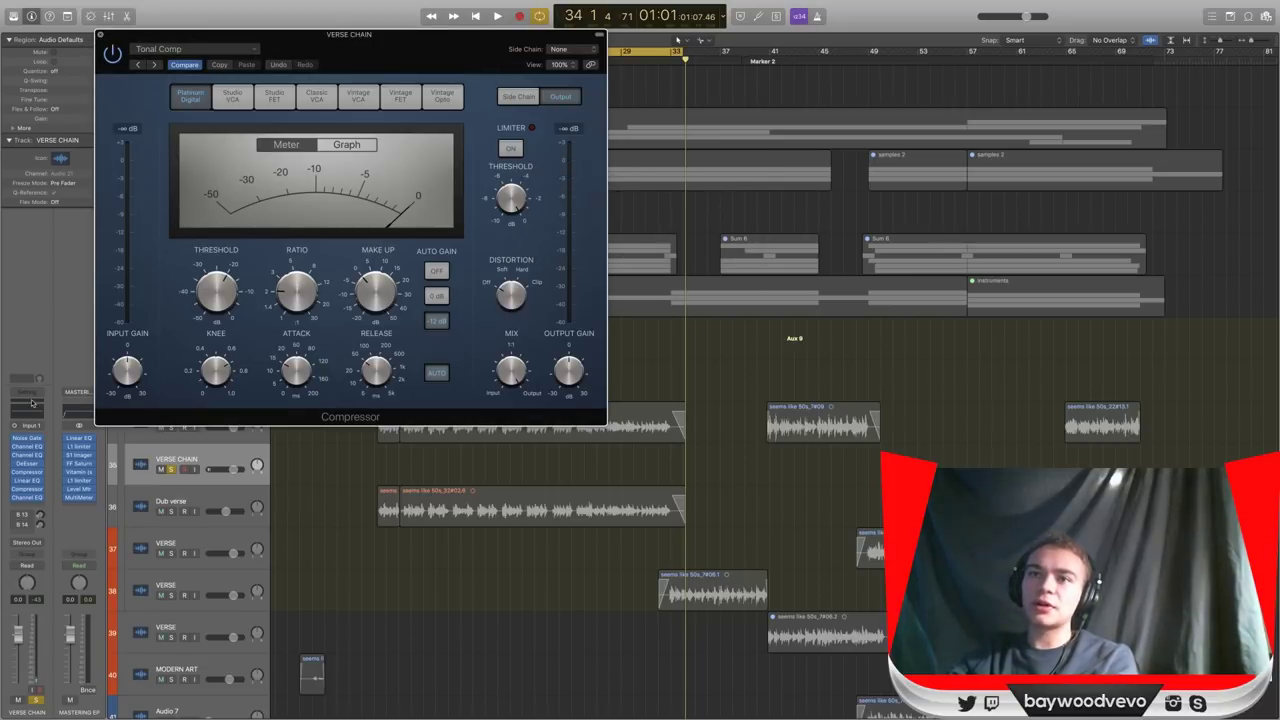
Shift the 750 Hz band of the last Channel EQ on the VERSE CHAIN track to 840 Hz and close the plug-in.
{"action": "left_click", "coordinate": [27, 497]}
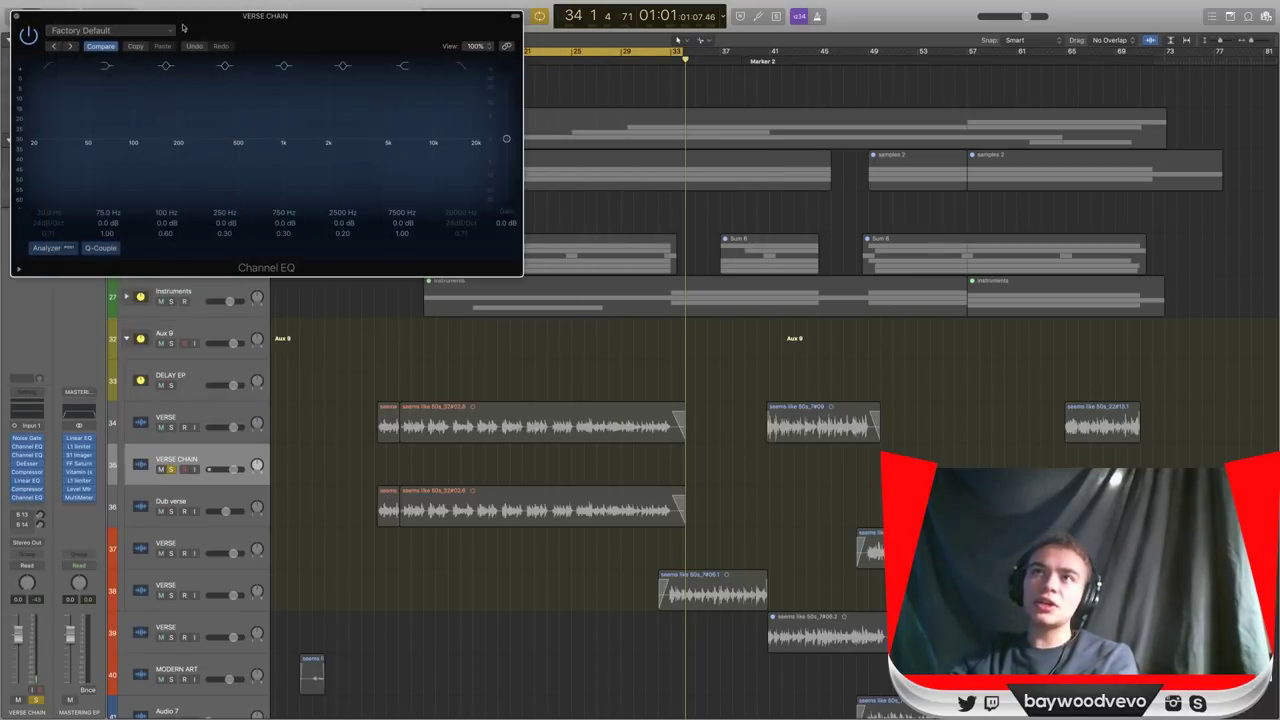
{"action": "left_click_drag", "start_coordinate": [200, 16], "coordinate": [321, 43]}
{"action": "left_click", "coordinate": [138, 45]}
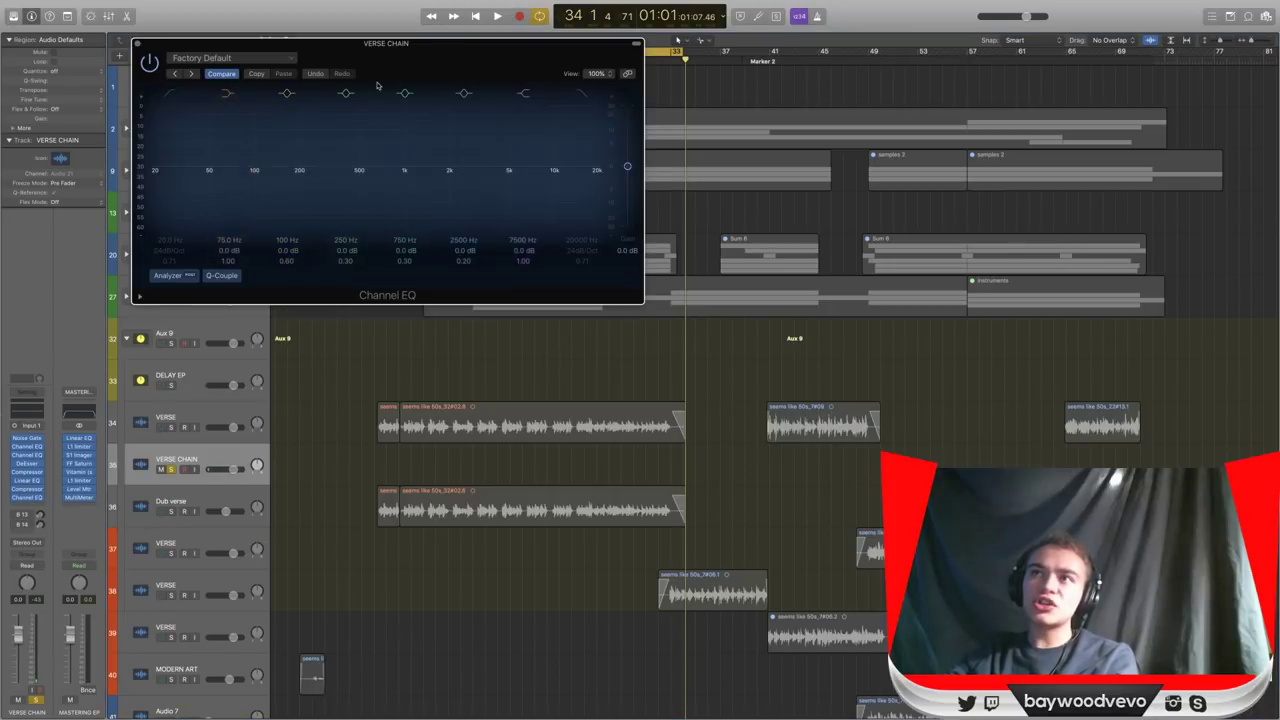
{"action": "left_click_drag", "start_coordinate": [374, 60], "coordinate": [450, 80]}
{"action": "mouse_move", "coordinate": [428, 221]}
{"action": "left_mouse_down"}
{"action": "mouse_move", "coordinate": [438, 200]}
{"action": "mouse_move", "coordinate": [445, 217]}
{"action": "left_mouse_up"}
{"action": "left_click_drag", "start_coordinate": [480, 92], "coordinate": [512, 112]}
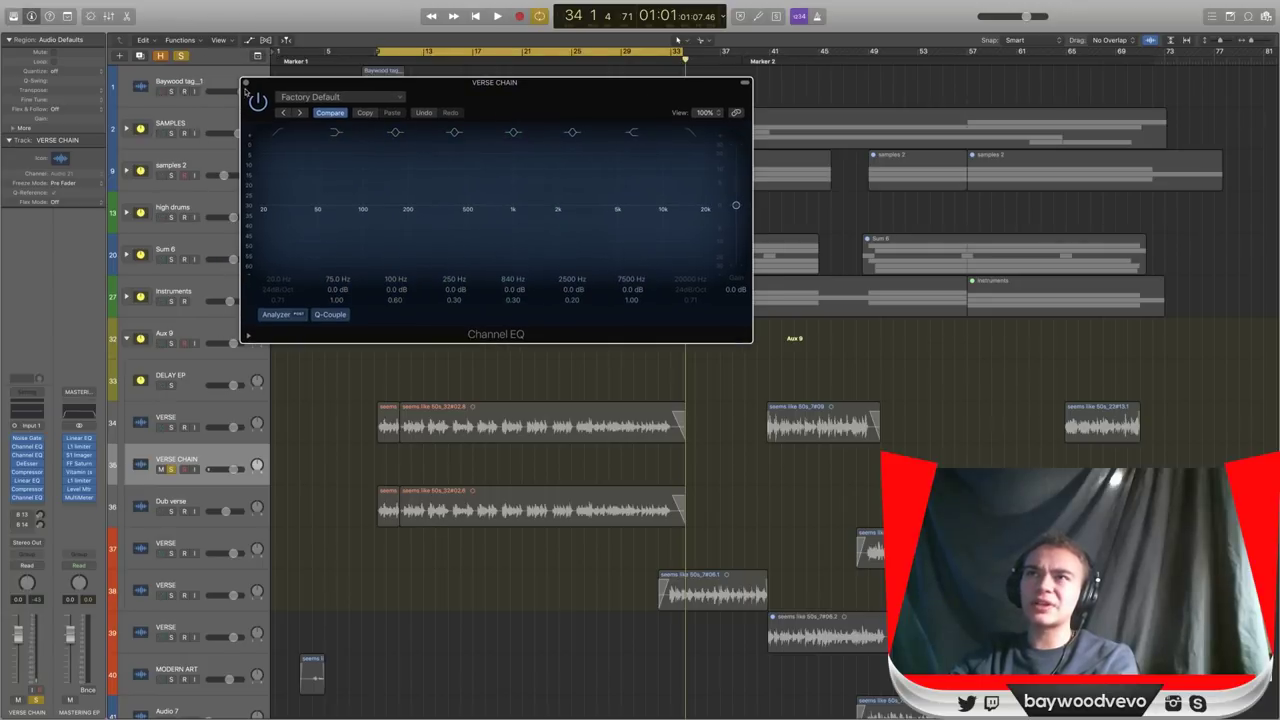
{"action": "left_click", "coordinate": [246, 83]}
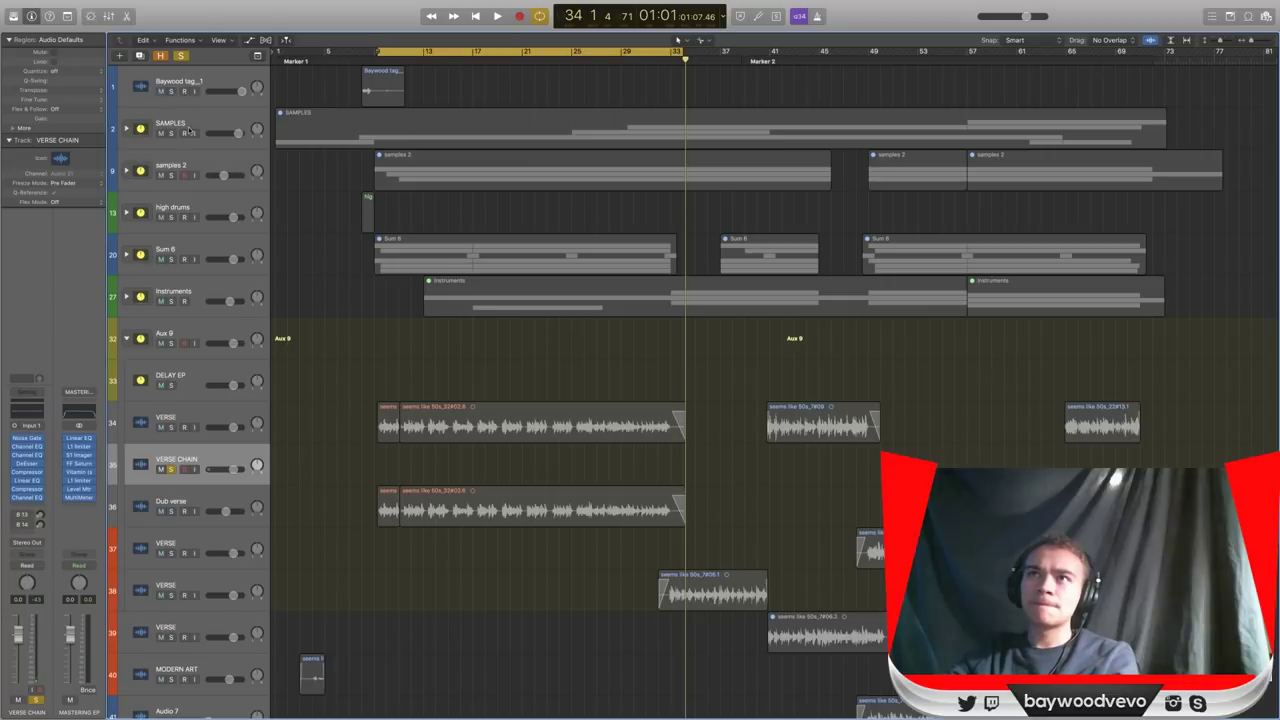
Turn off solo mode and delete the Dub verse track together with its regions.
{"action": "left_click", "coordinate": [181, 55]}
{"action": "left_click", "coordinate": [204, 414]}
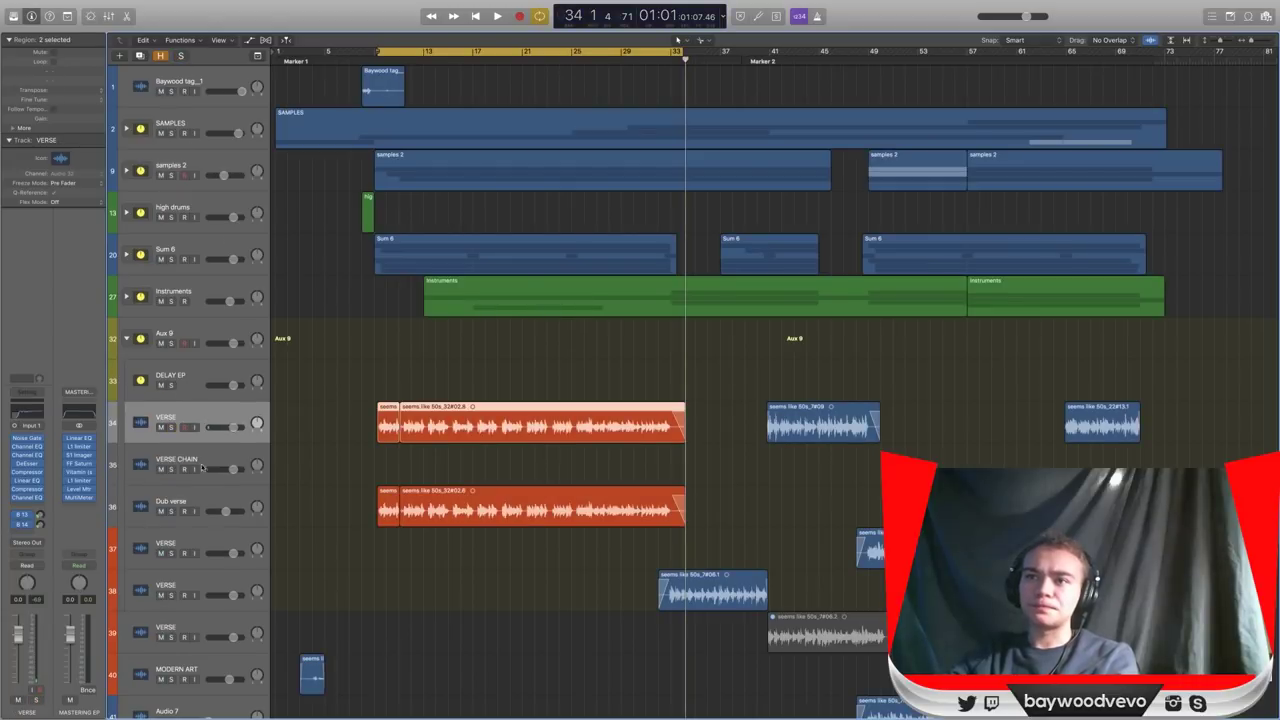
{"action": "left_click", "coordinate": [205, 494]}
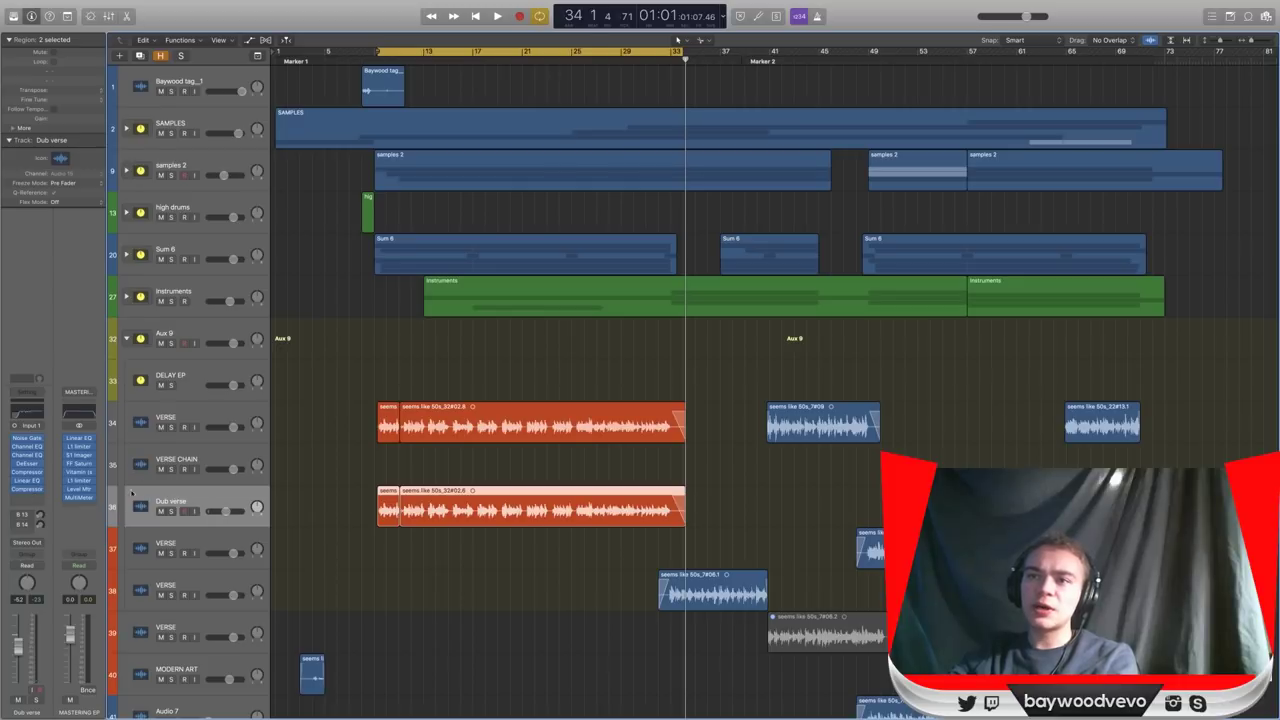
{"action": "key", "text": "Delete"}
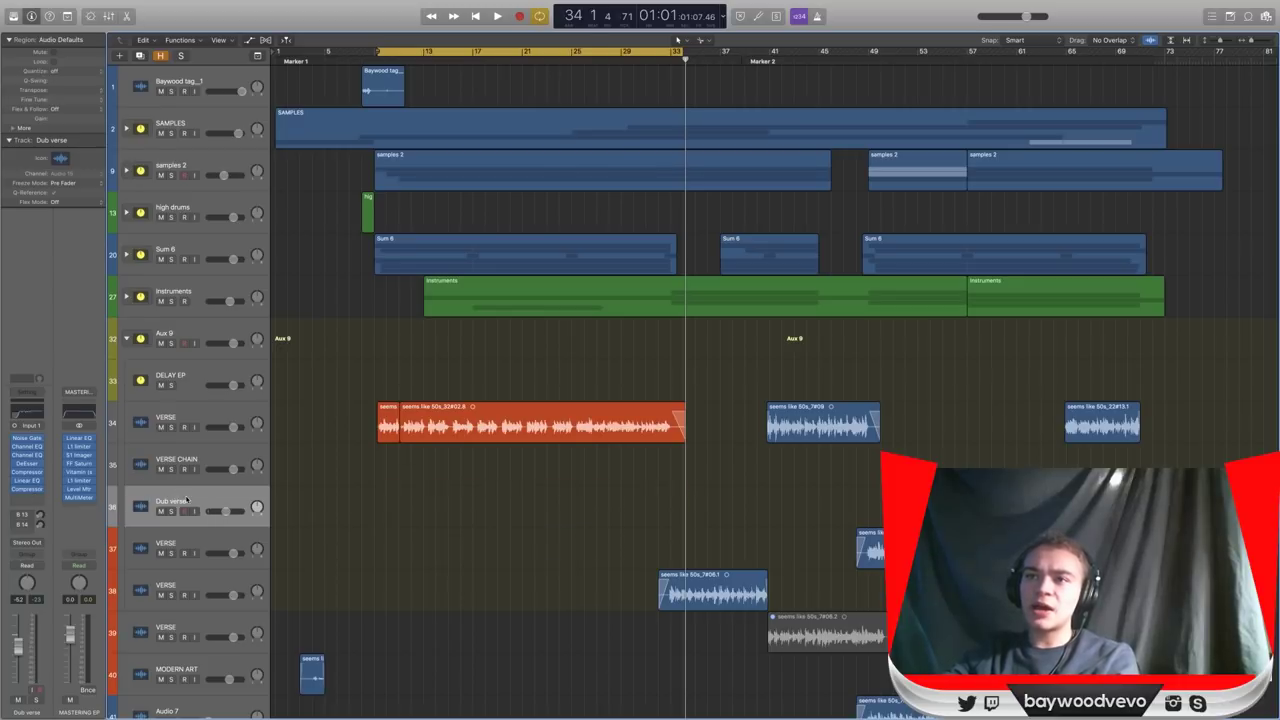
{"action": "key", "text": "super+BackSpace"}
Save the VERSE CHAIN track's channel strip setting as "Logic Vocal Chain" followed by the artist's first name.
{"action": "left_click", "coordinate": [208, 458]}
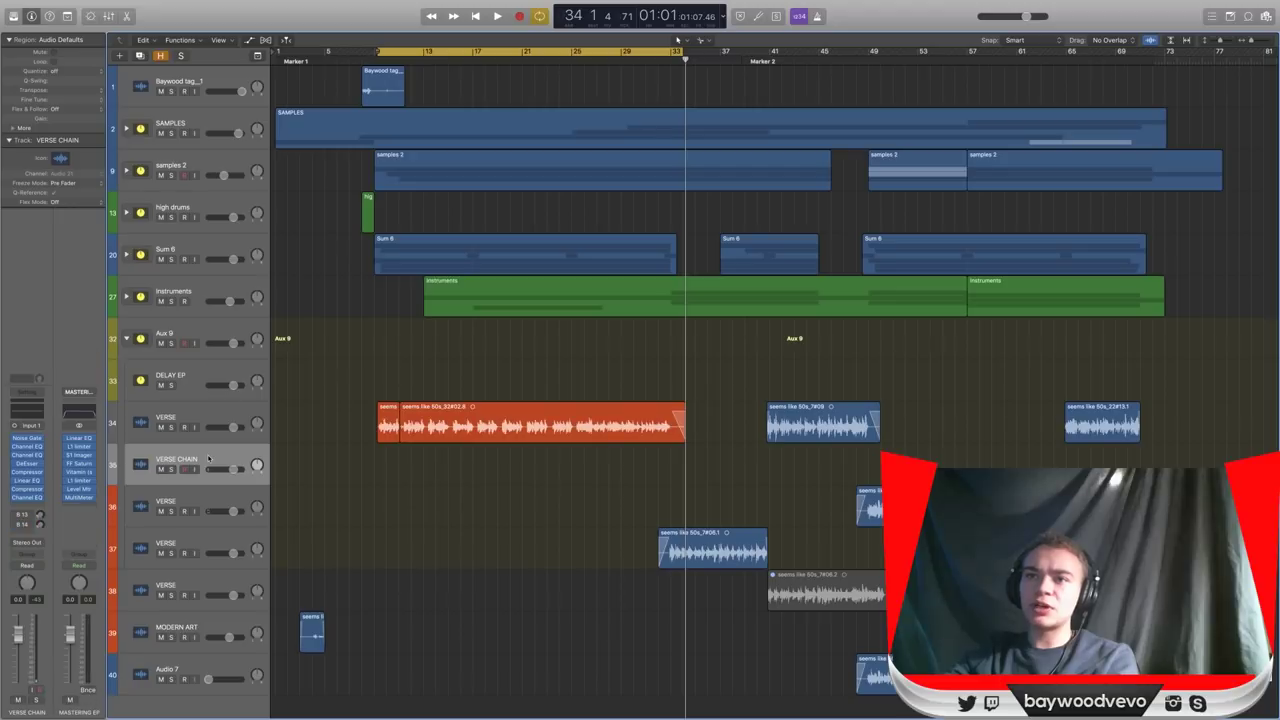
{"action": "left_click", "coordinate": [38, 396]}
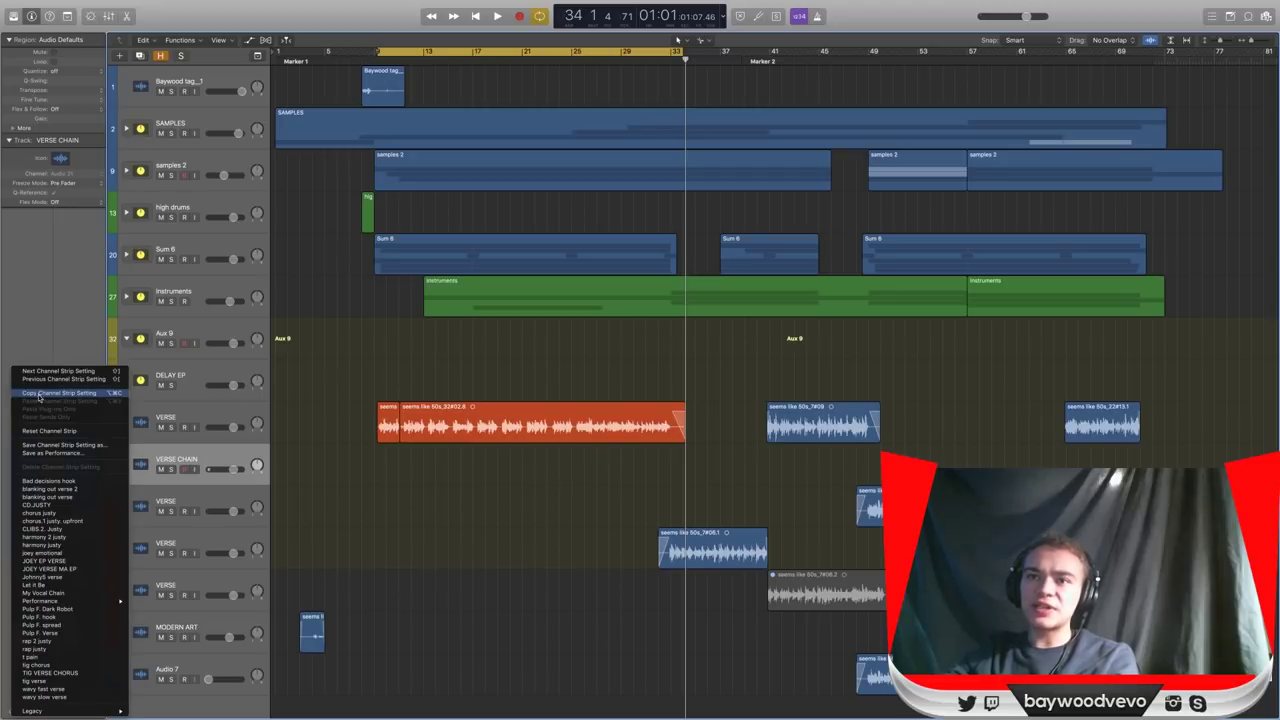
{"action": "left_click", "coordinate": [55, 448]}
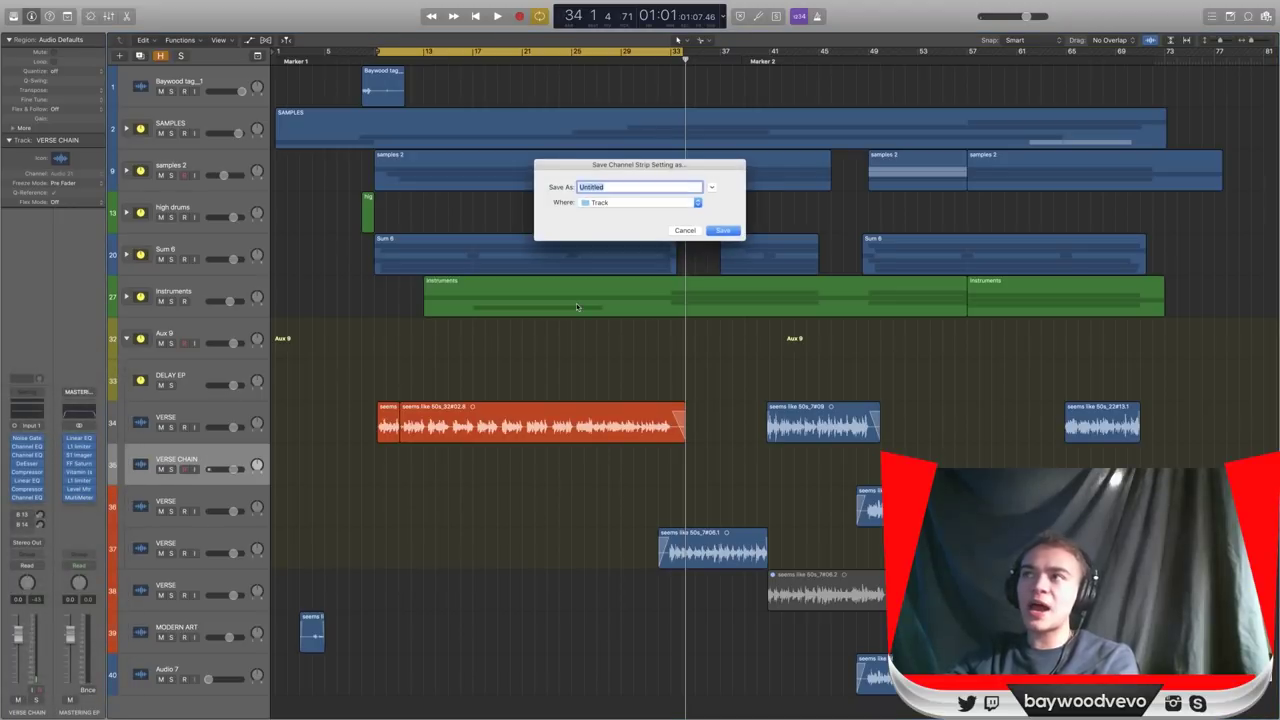
{"action": "type", "text": "Vocal"}
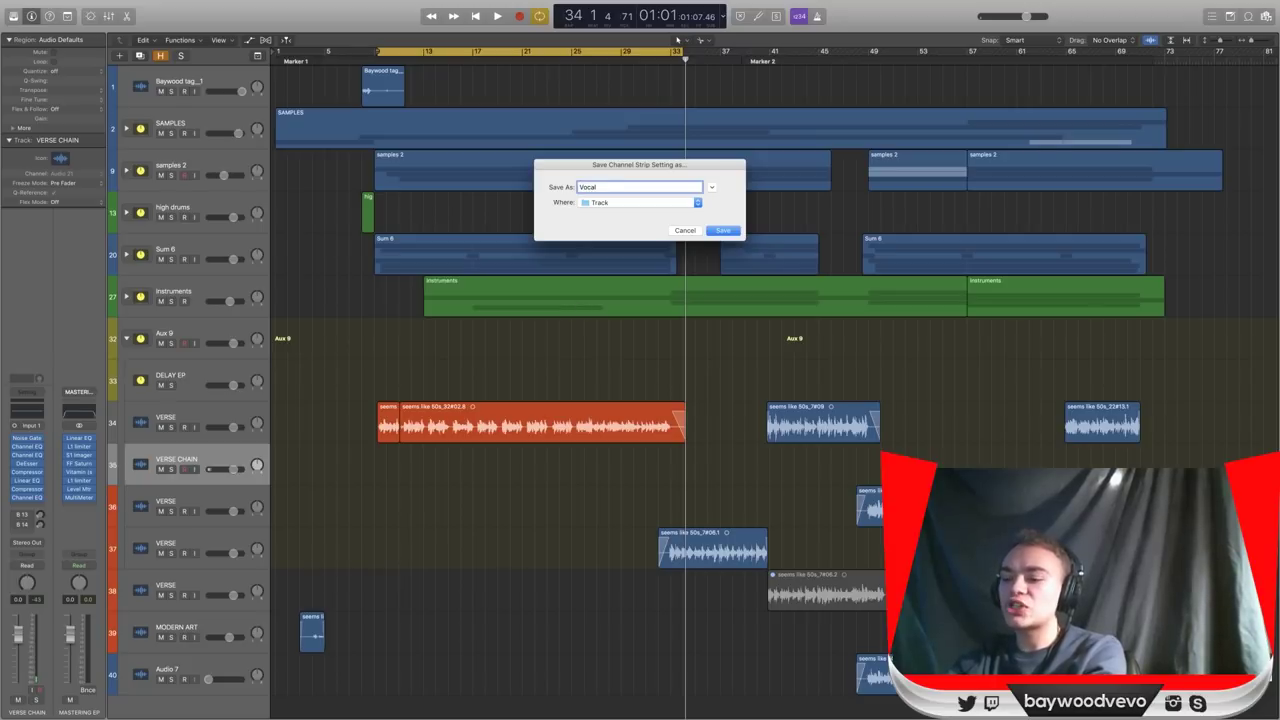
{"action": "type", "text": " Chain"}
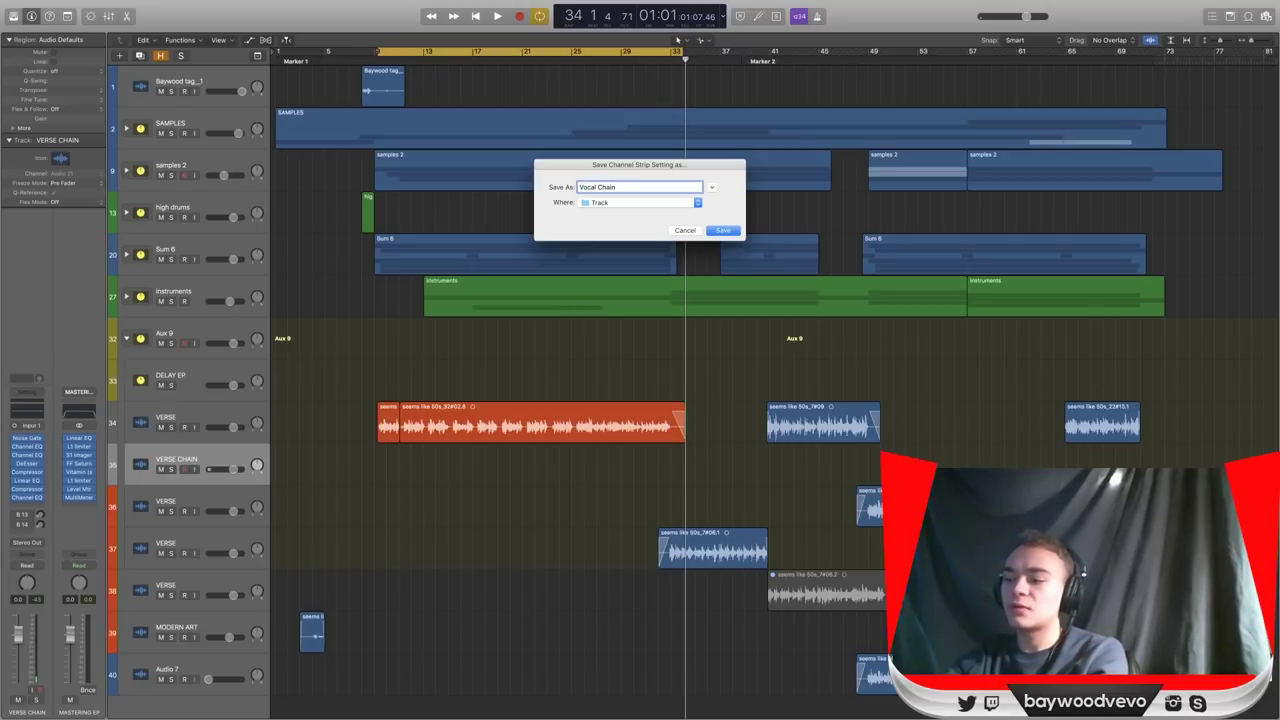
{"action": "type", "text": " _Joey"}
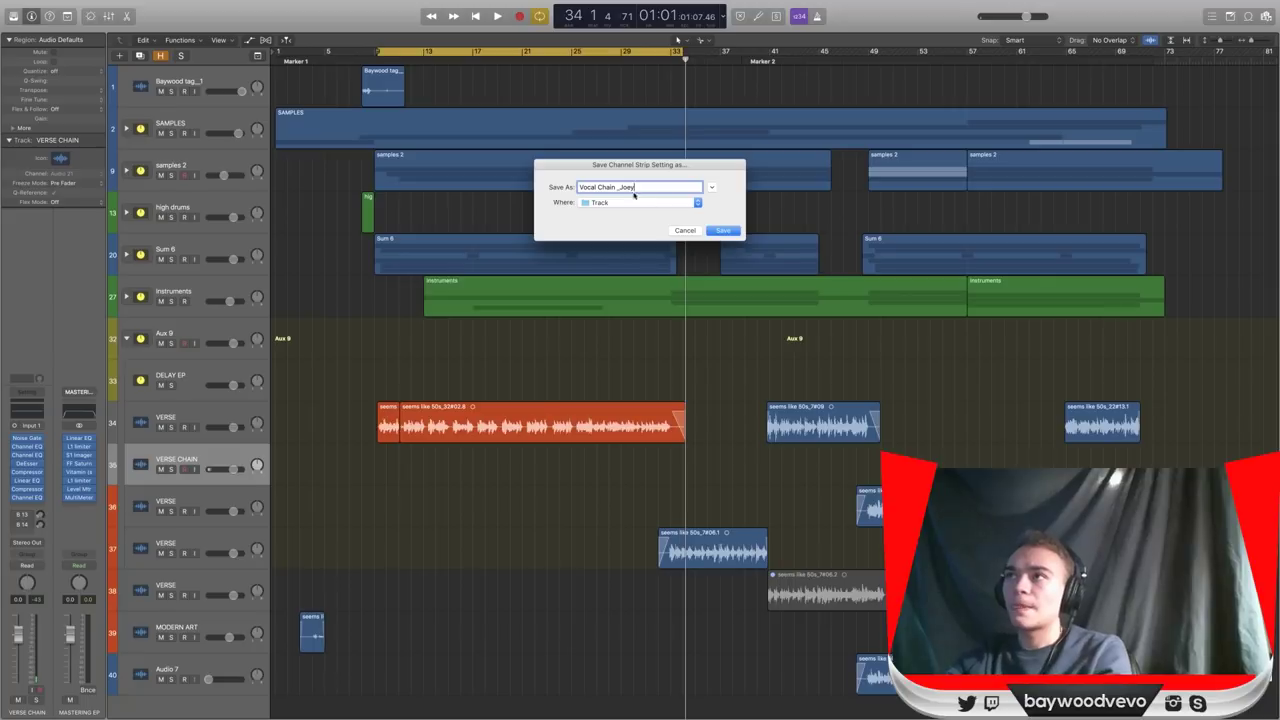
{"action": "left_click", "coordinate": [580, 187]}
{"action": "type", "text": "Logic"}
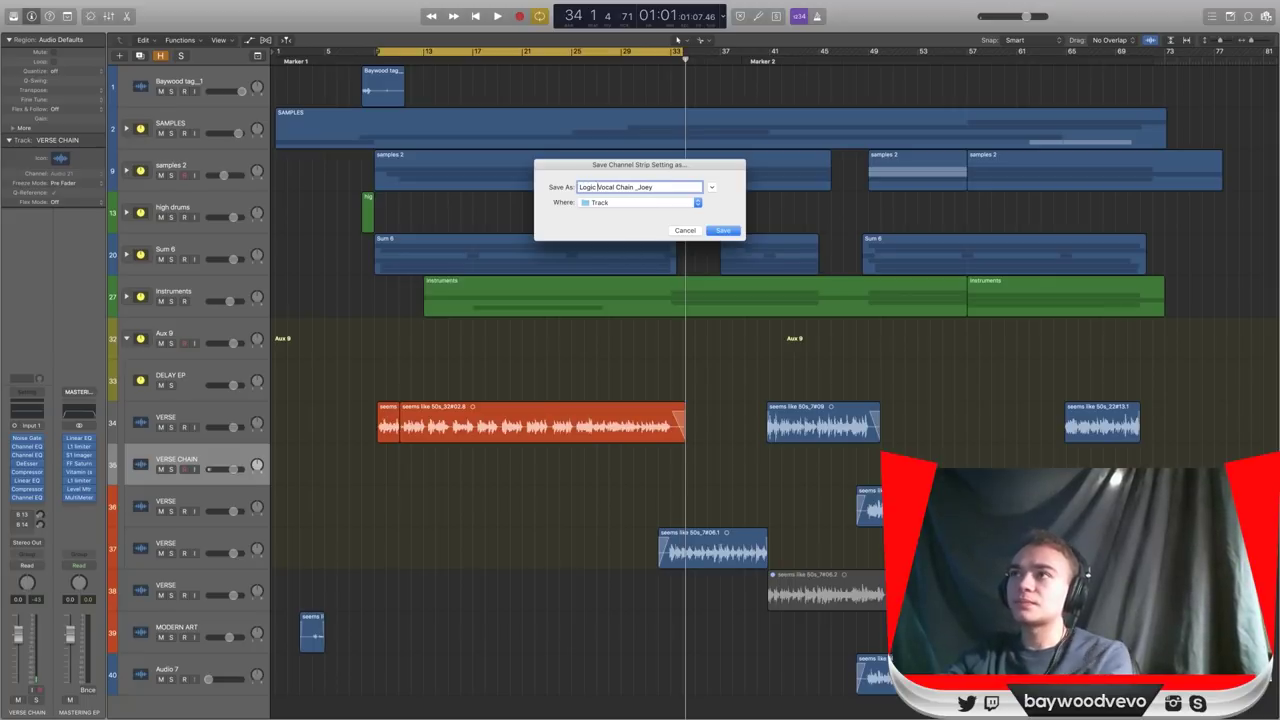
{"action": "key", "text": "Return"}
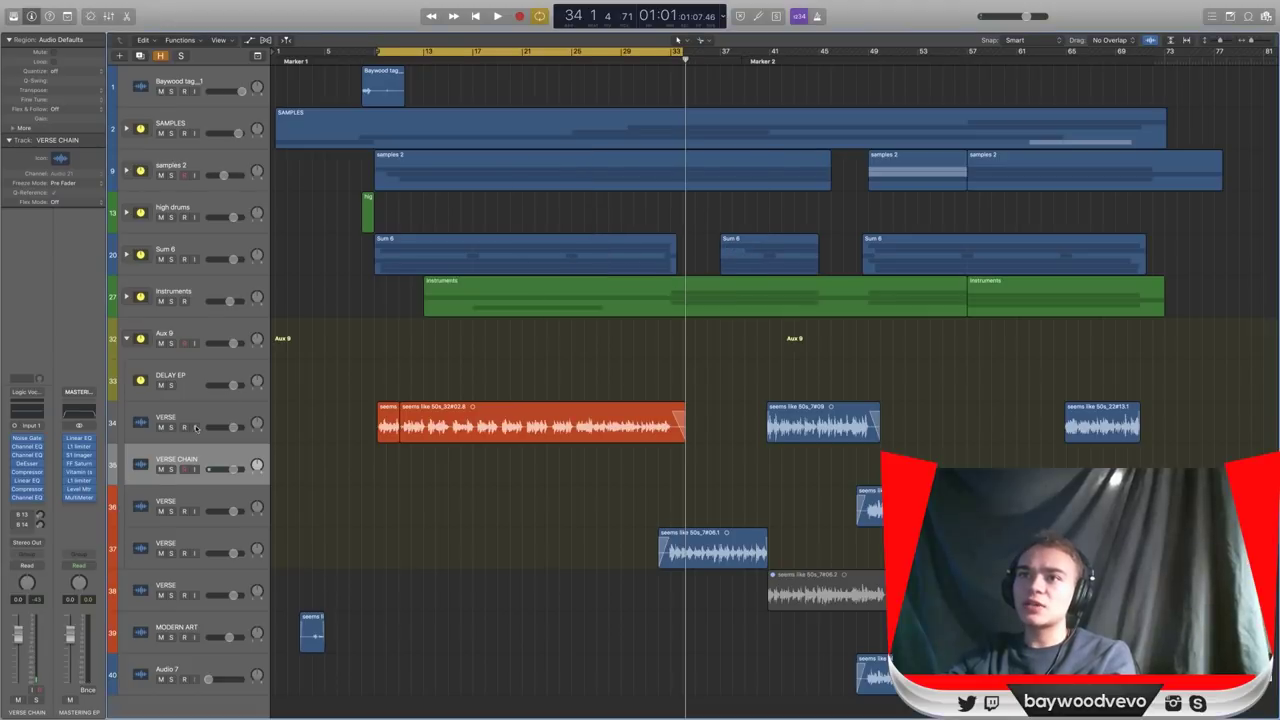
Create one new audio track and load the saved Logic Vocal Chain channel strip setting onto it.
{"action": "left_click", "coordinate": [119, 55]}
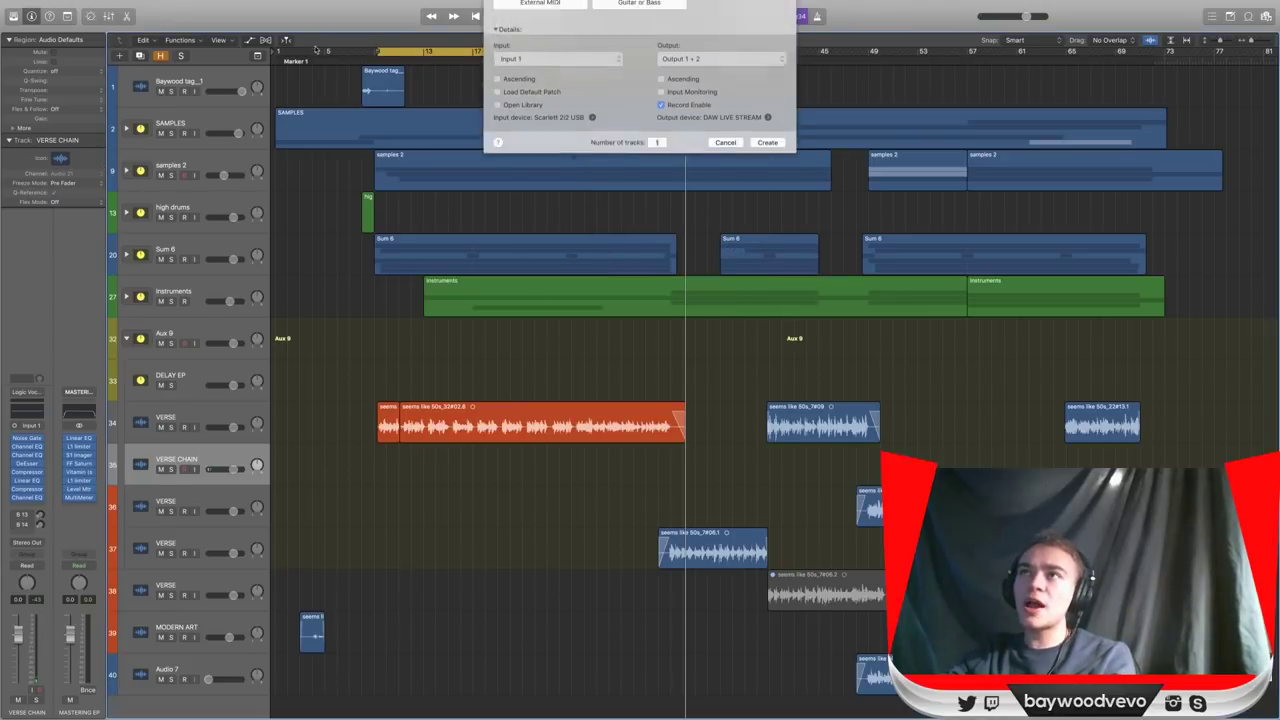
{"action": "left_click", "coordinate": [767, 180]}
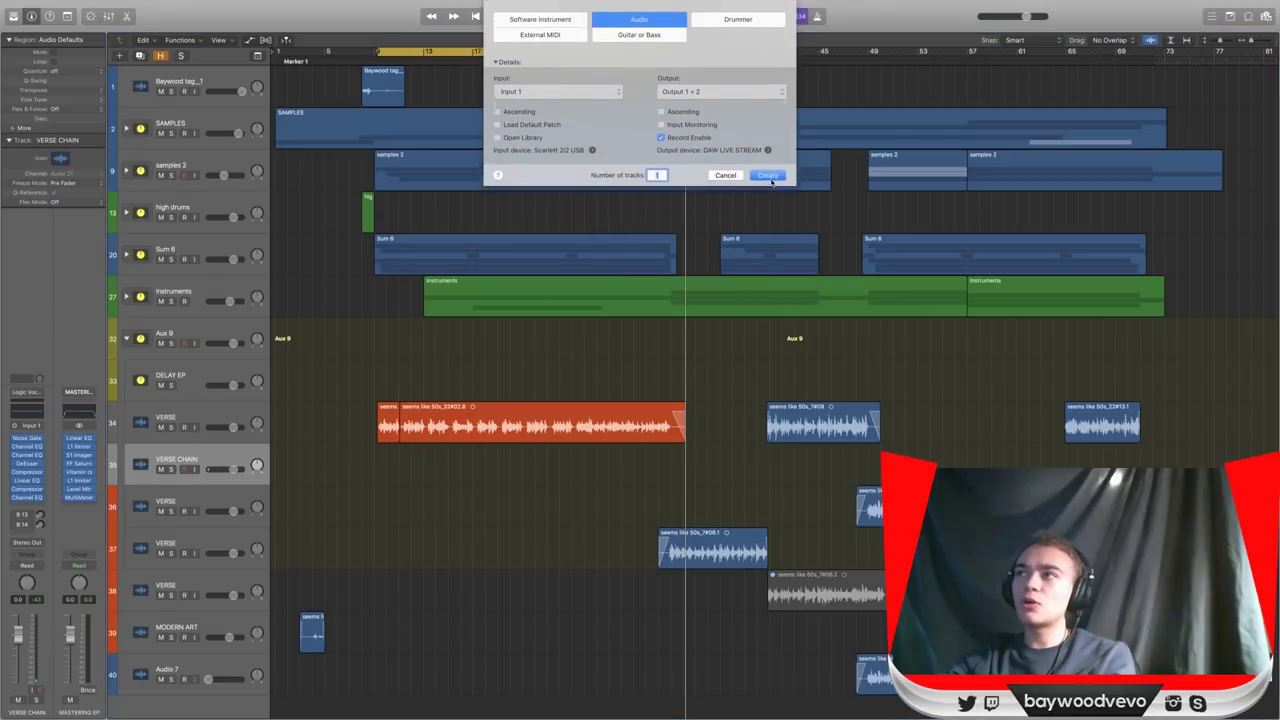
{"action": "left_click", "coordinate": [31, 409]}
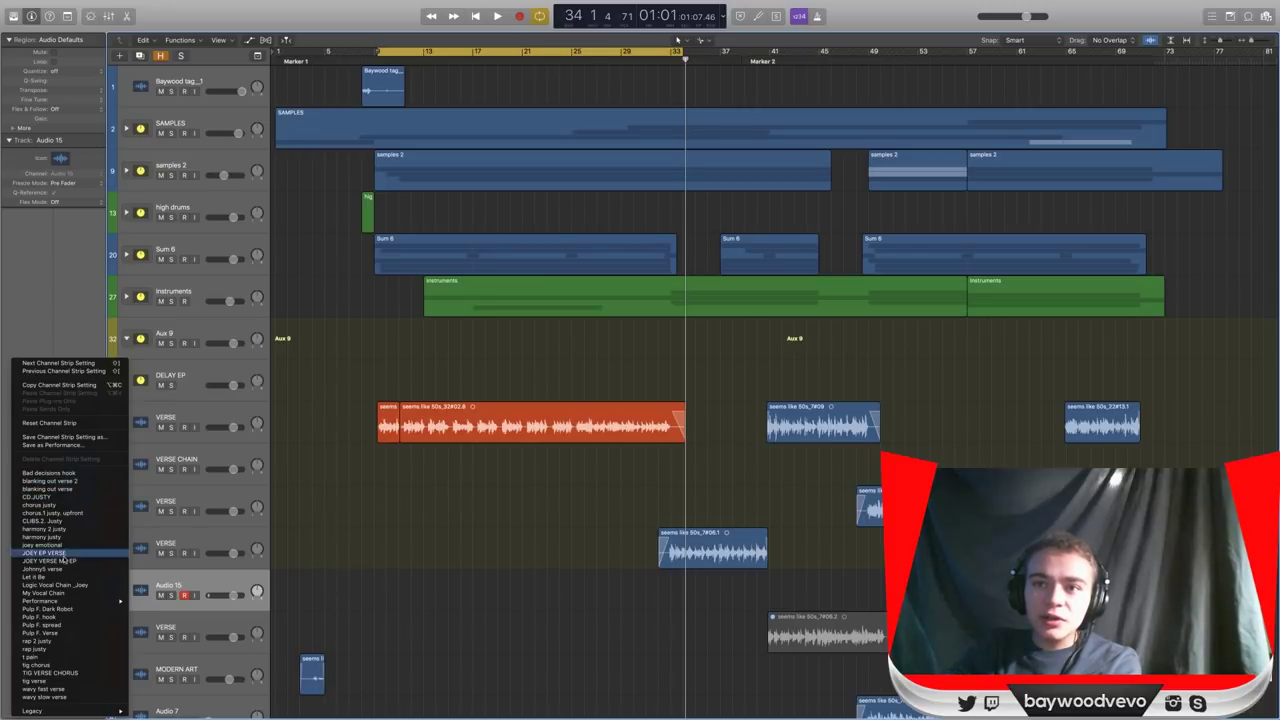
{"action": "left_click", "coordinate": [55, 585]}
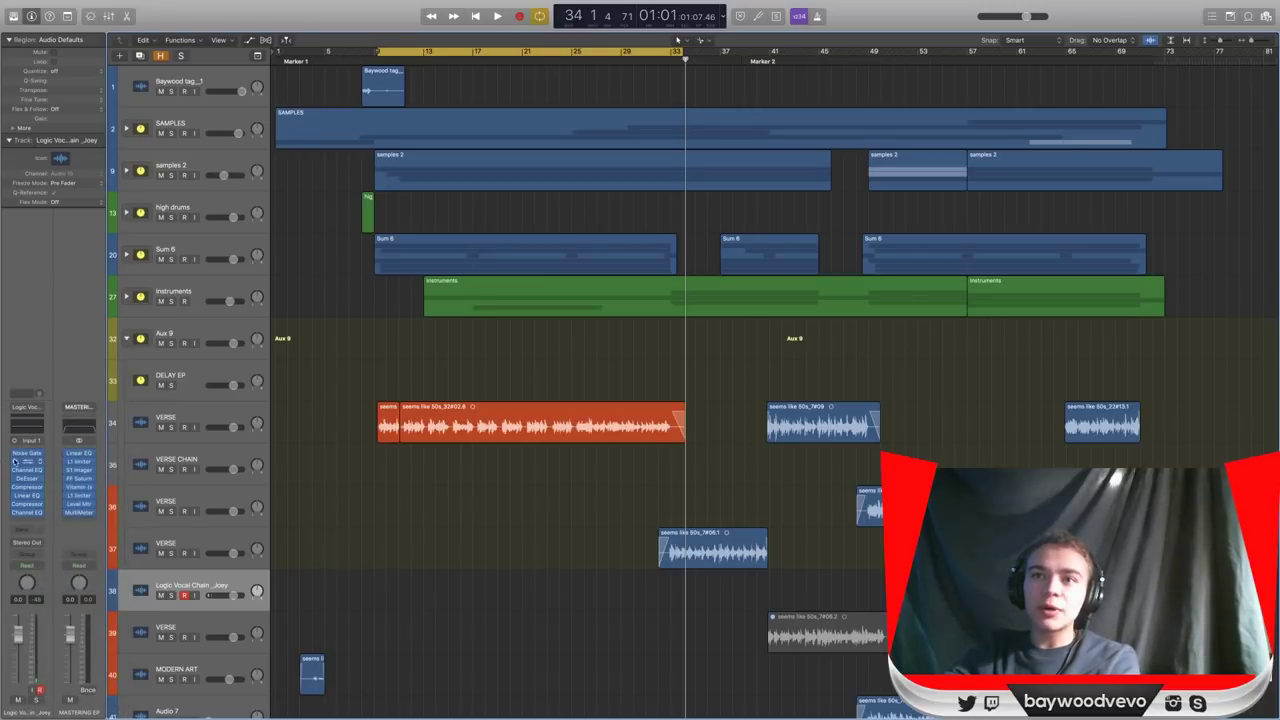
Check the loaded chain on the new track, inspecting the Surgical EQ preset and the Linear Phase EQ slot.
{"action": "left_click", "coordinate": [27, 461]}
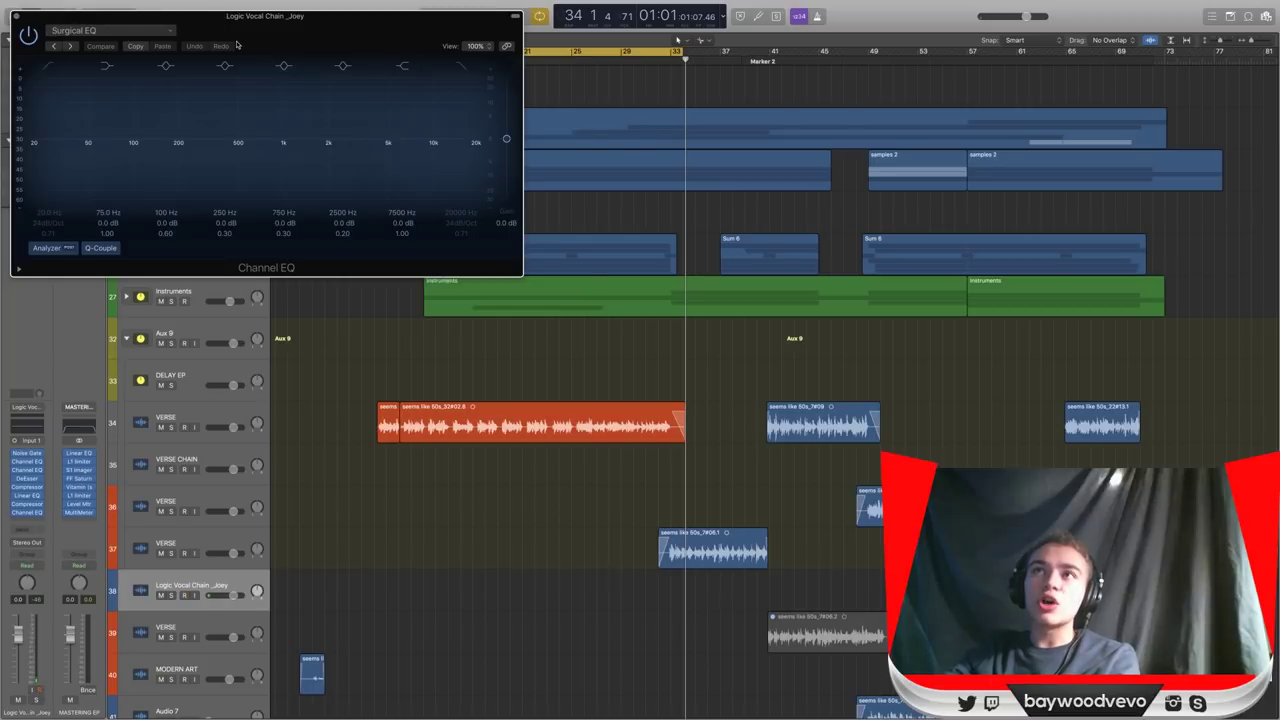
{"action": "left_click_drag", "start_coordinate": [238, 45], "coordinate": [341, 65]}
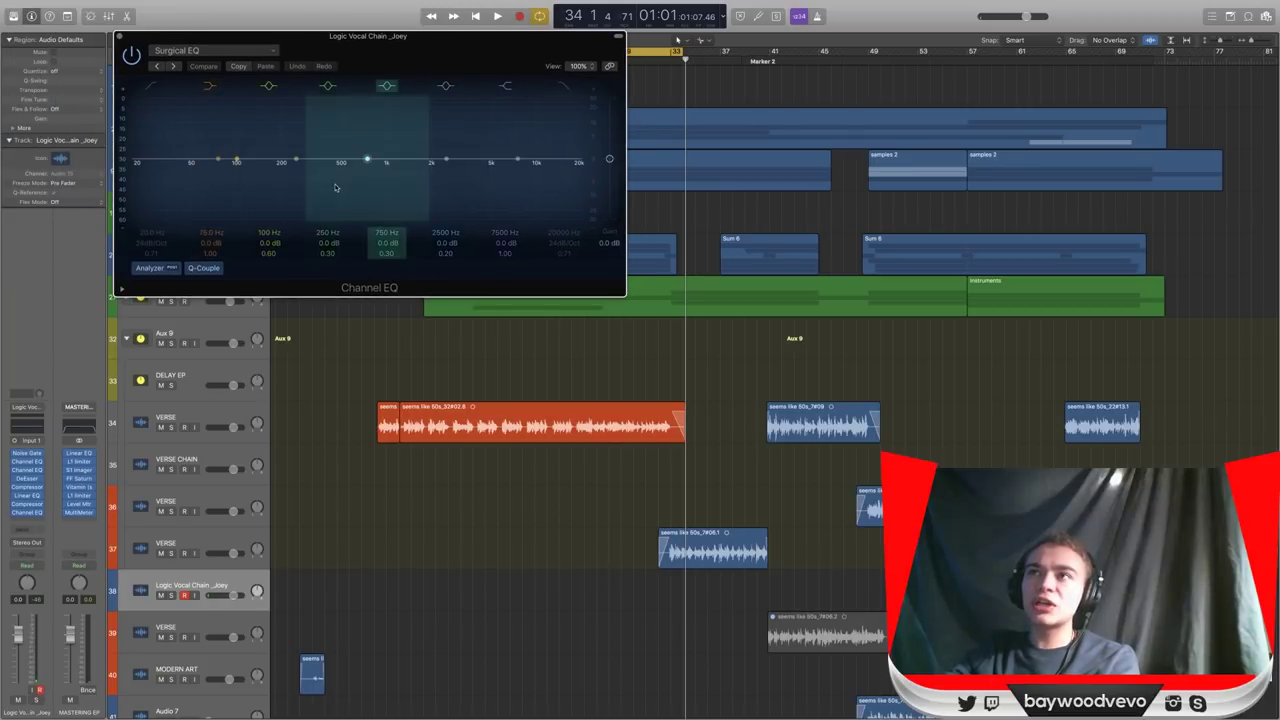
{"action": "mouse_move", "coordinate": [340, 190]}
{"action": "left_mouse_down"}
{"action": "mouse_move", "coordinate": [345, 174]}
{"action": "mouse_move", "coordinate": [345, 195]}
{"action": "left_mouse_up"}
{"action": "left_click", "coordinate": [119, 37]}
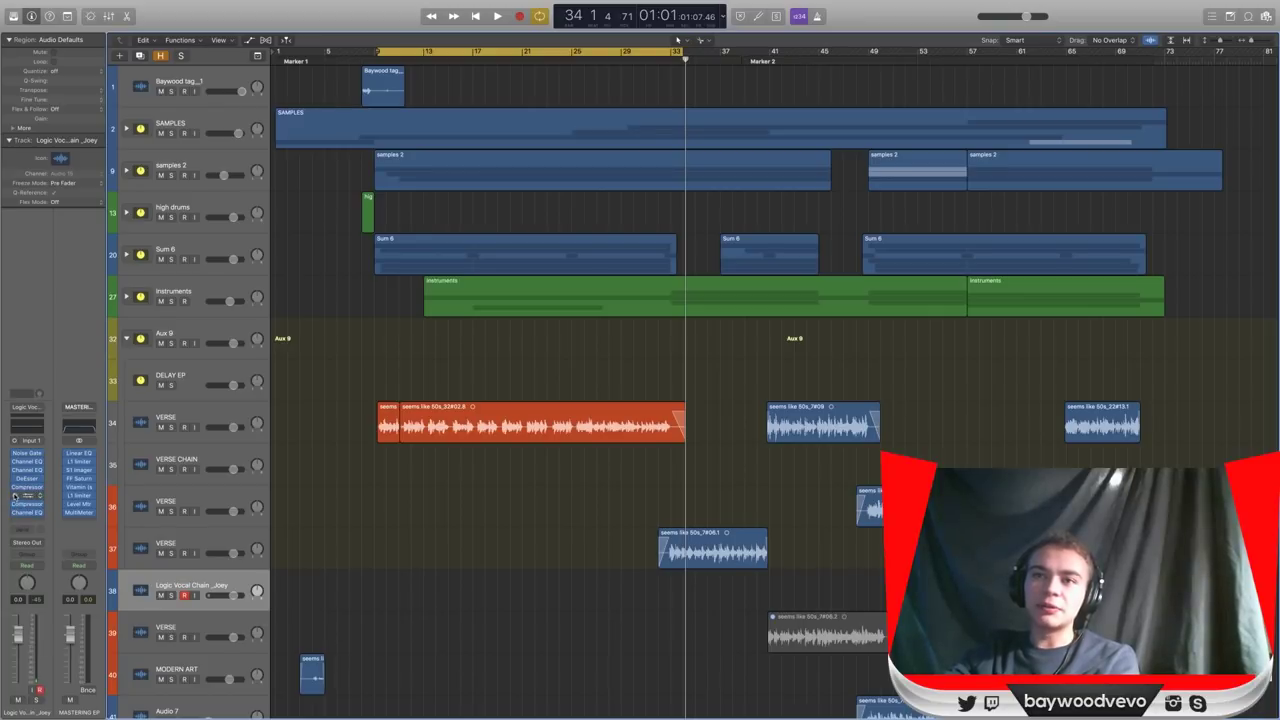
{"action": "left_click", "coordinate": [39, 497]}
{"action": "left_click", "coordinate": [13, 500]}
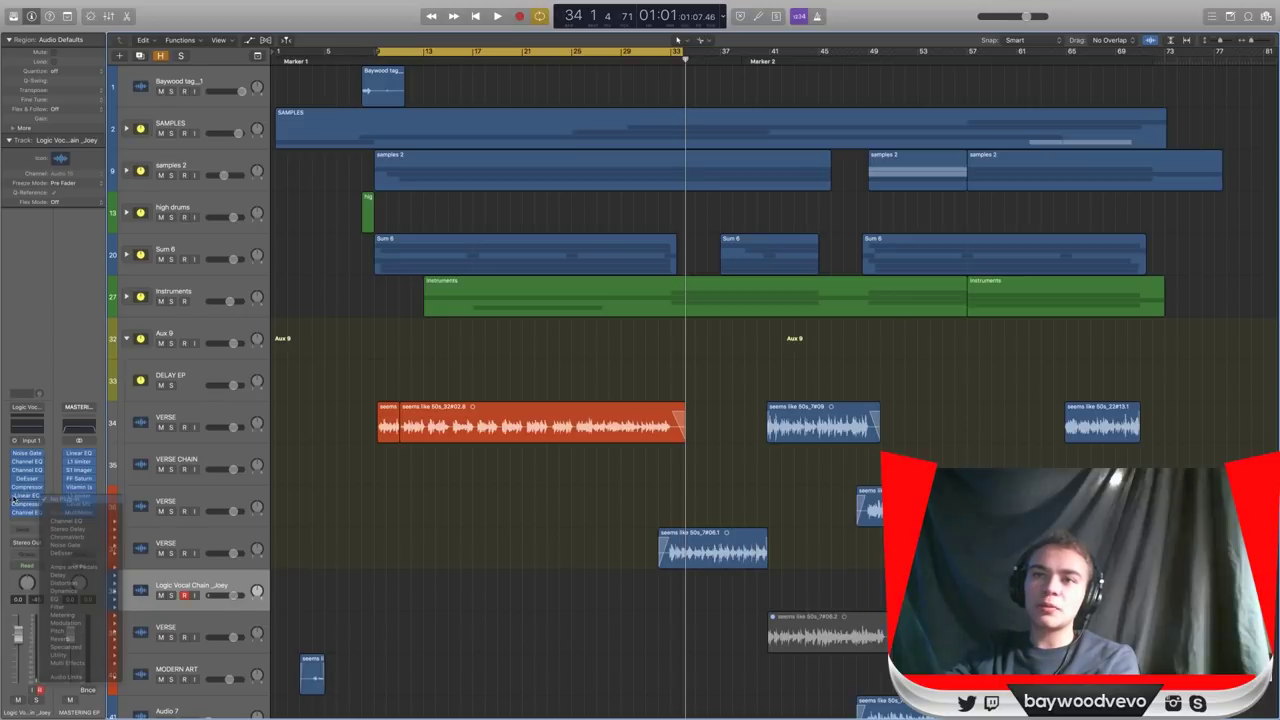
{"action": "left_click", "coordinate": [14, 497]}
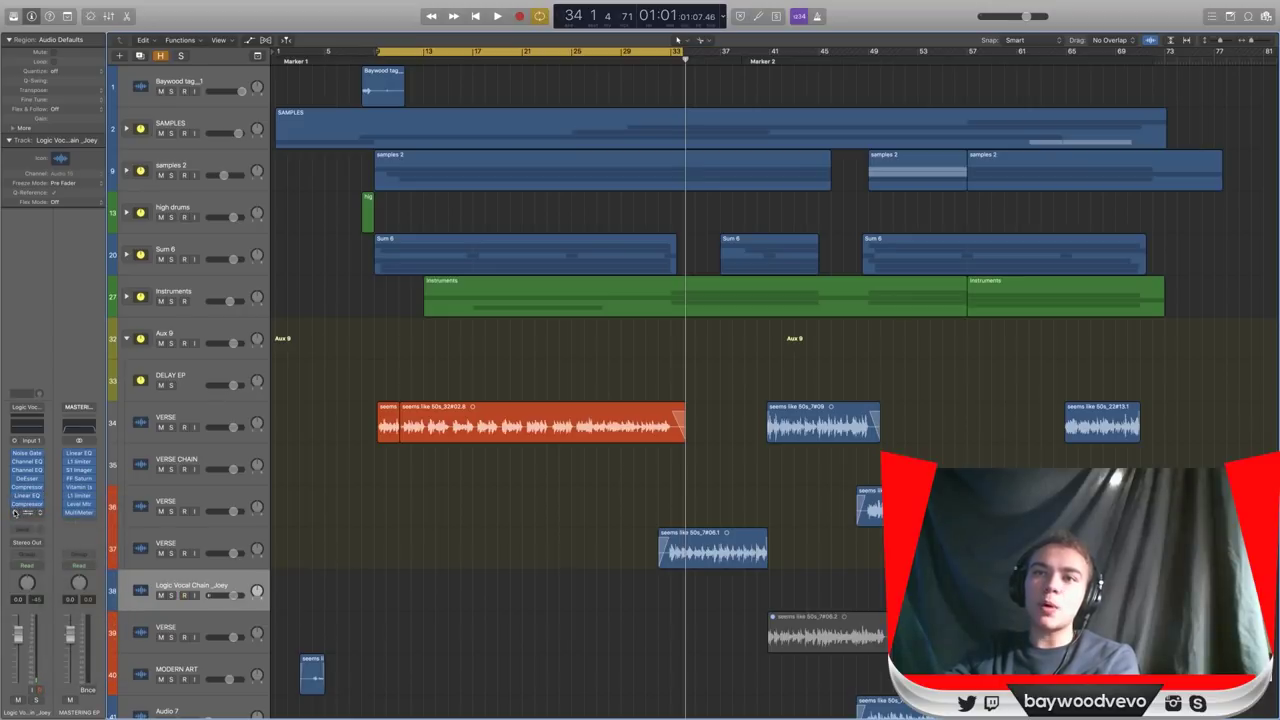
Delete the VERSE CHAIN track.
{"action": "left_click", "coordinate": [210, 470]}
{"action": "key", "text": "super+BackSpace"}
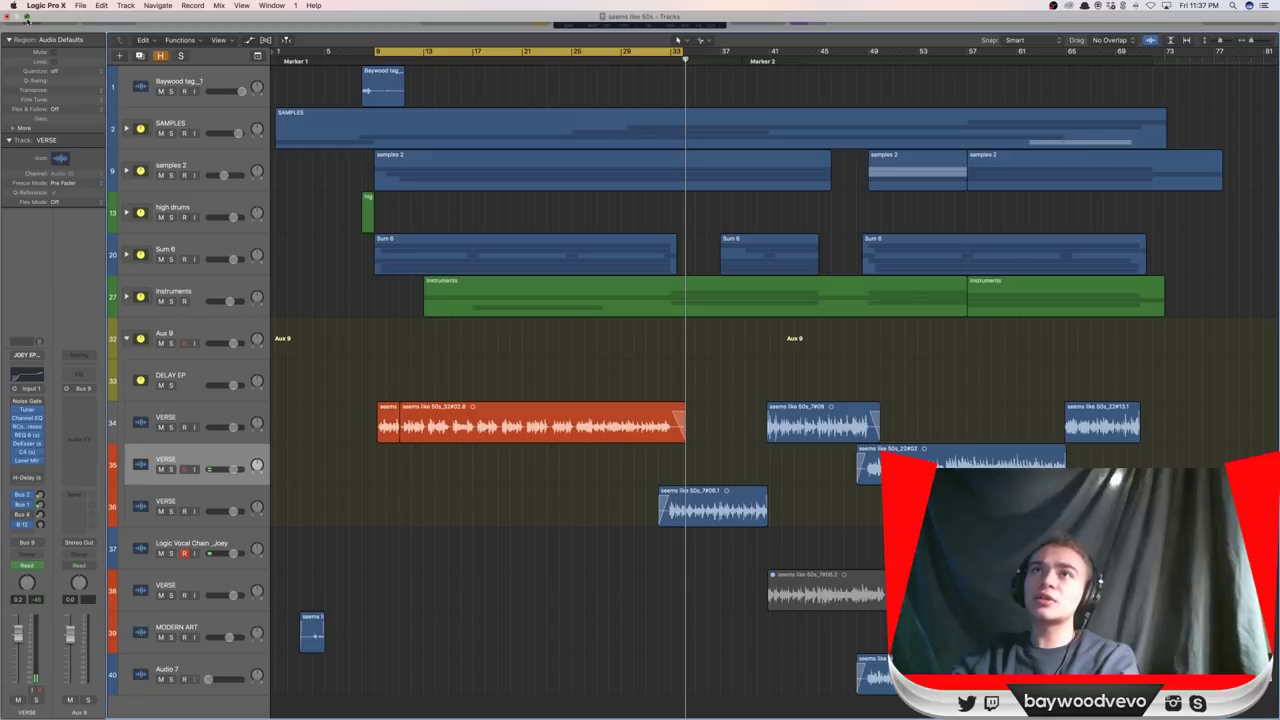
Take the project window out of full screen, minimise it to the desktop and reveal the Dock.
{"action": "left_click", "coordinate": [27, 17]}
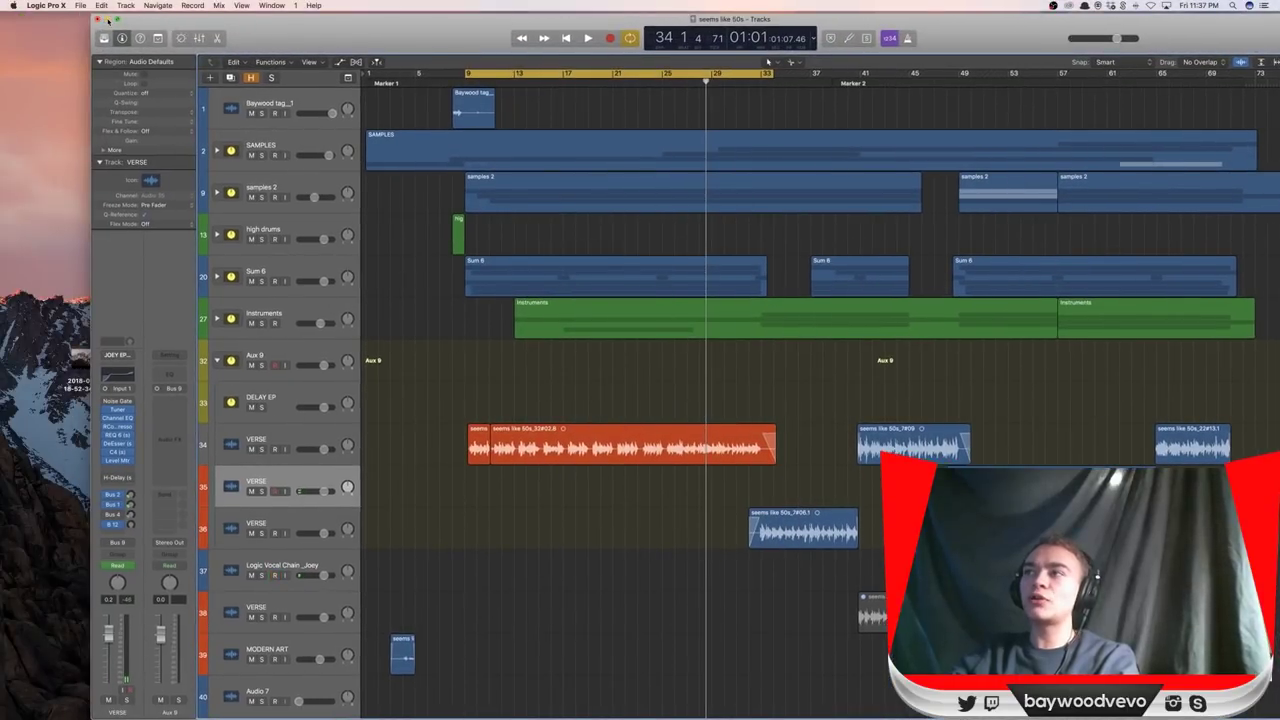
{"action": "left_click", "coordinate": [108, 20]}
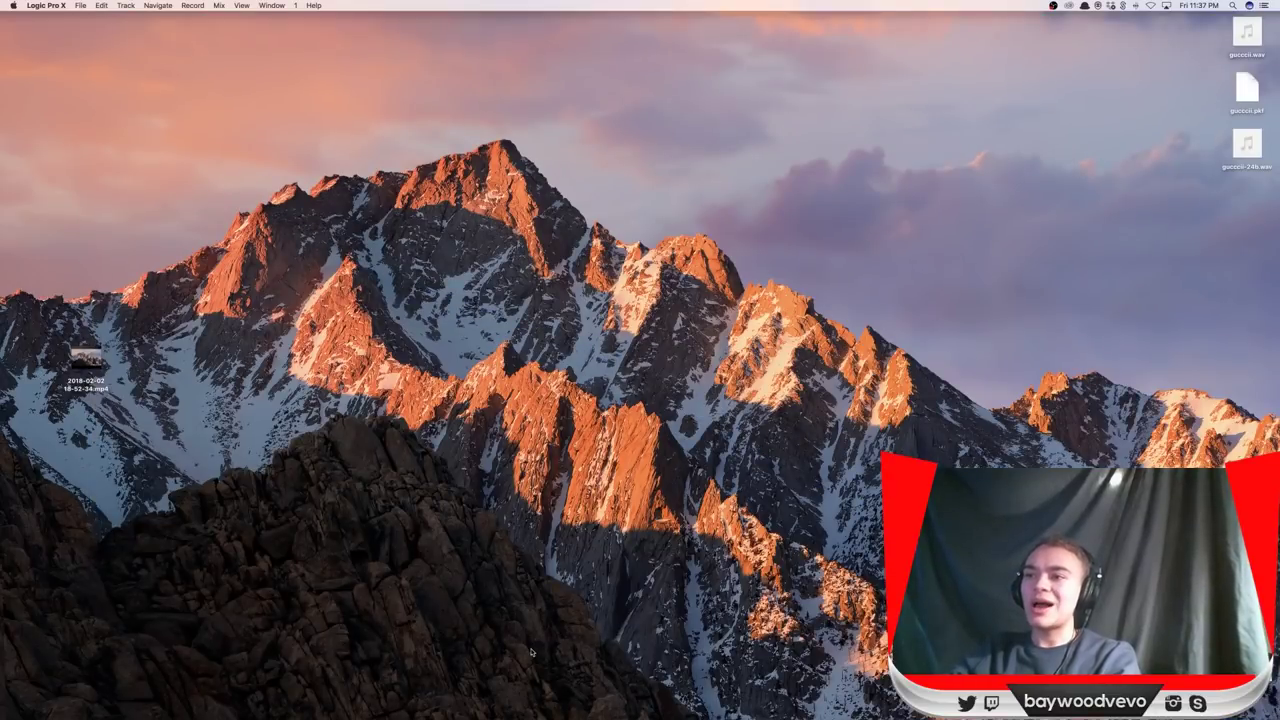
{"action": "mouse_move", "coordinate": [566, 716]}
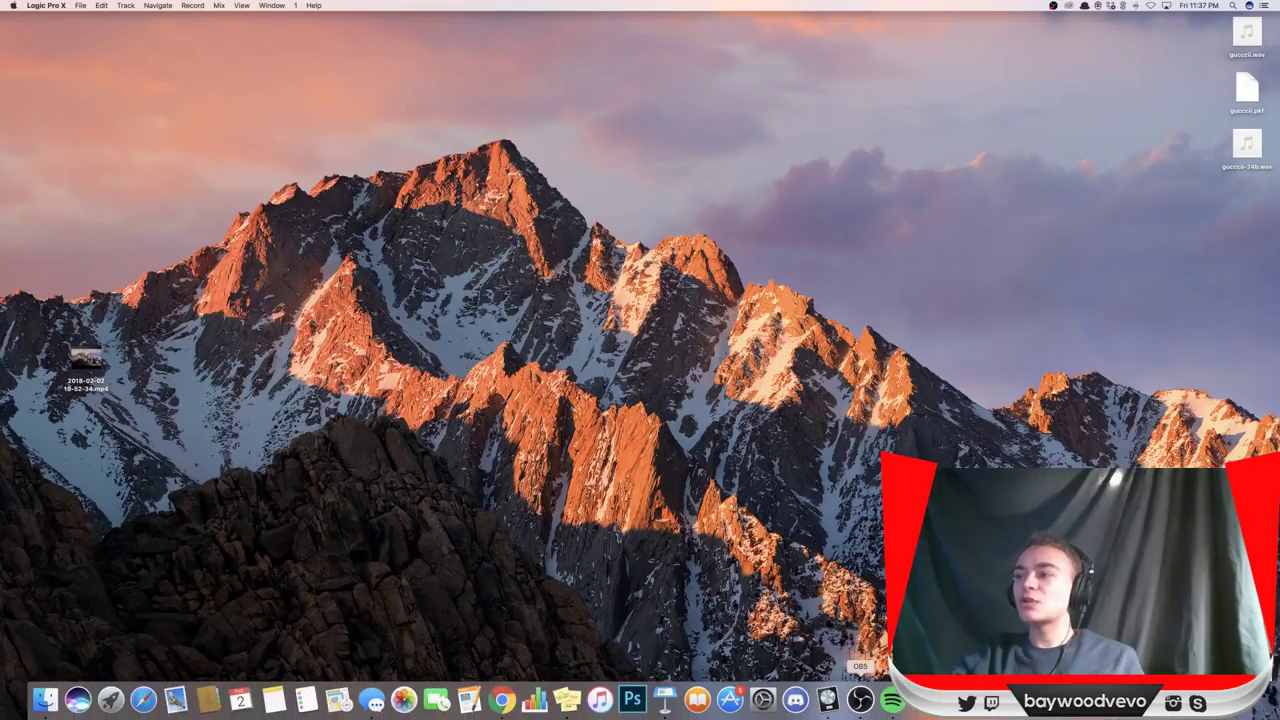